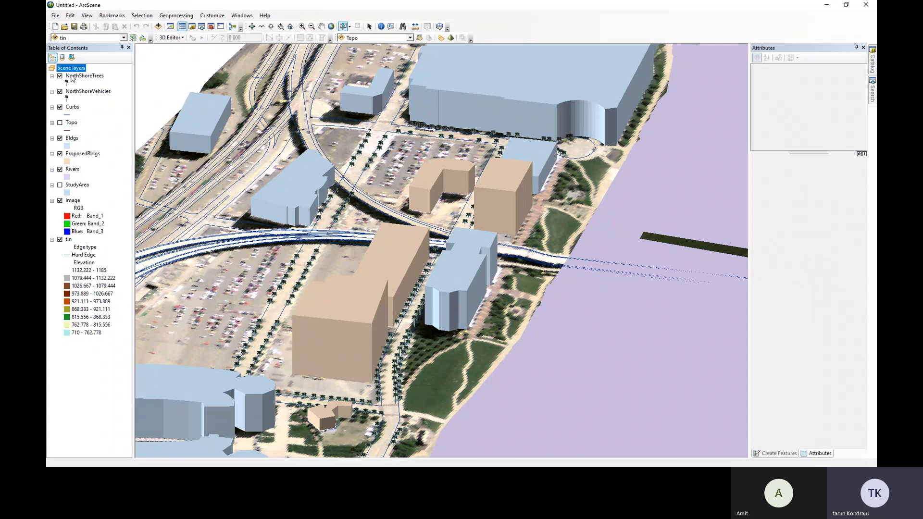
left_click(72, 92)
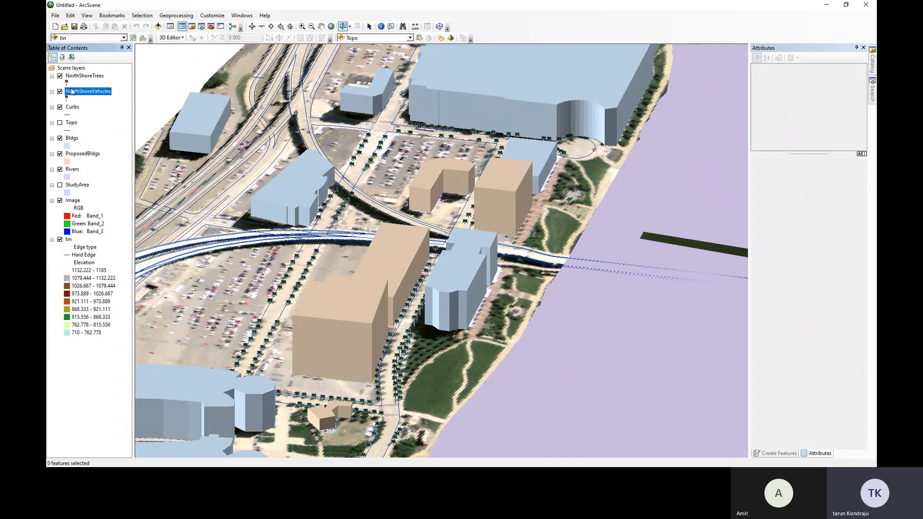
right_click(72, 92)
left_click(101, 227)
left_click(346, 126)
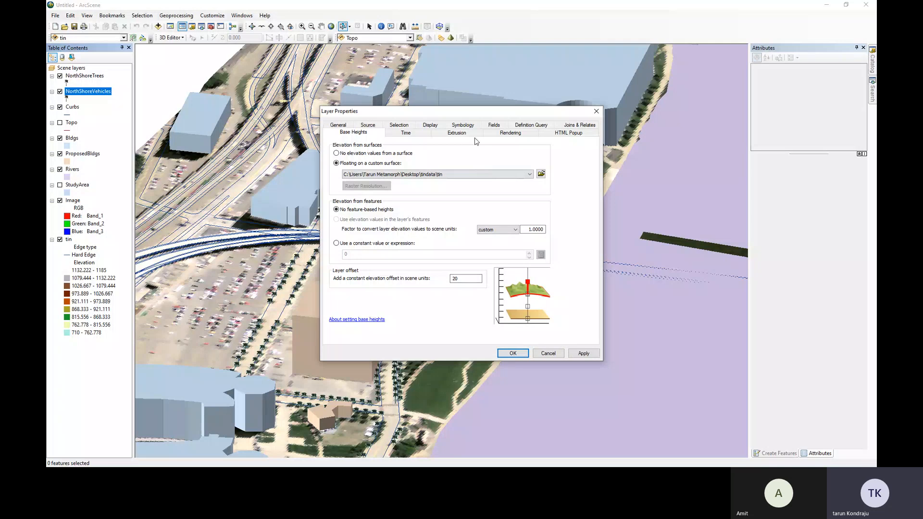
left_click(456, 133)
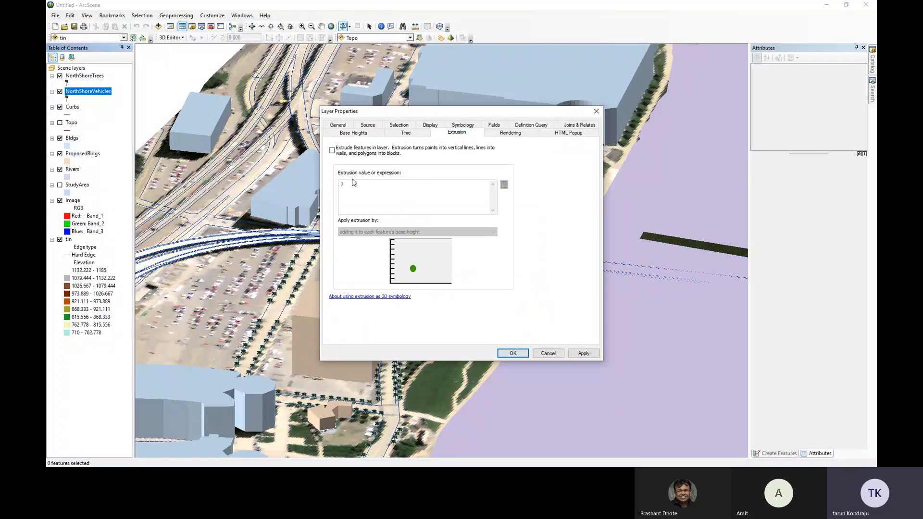
left_click(332, 151)
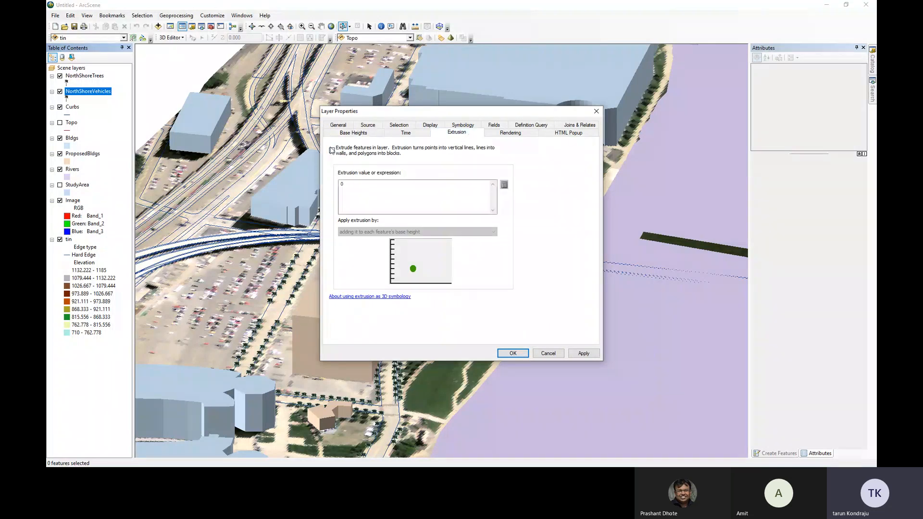
left_click(504, 185)
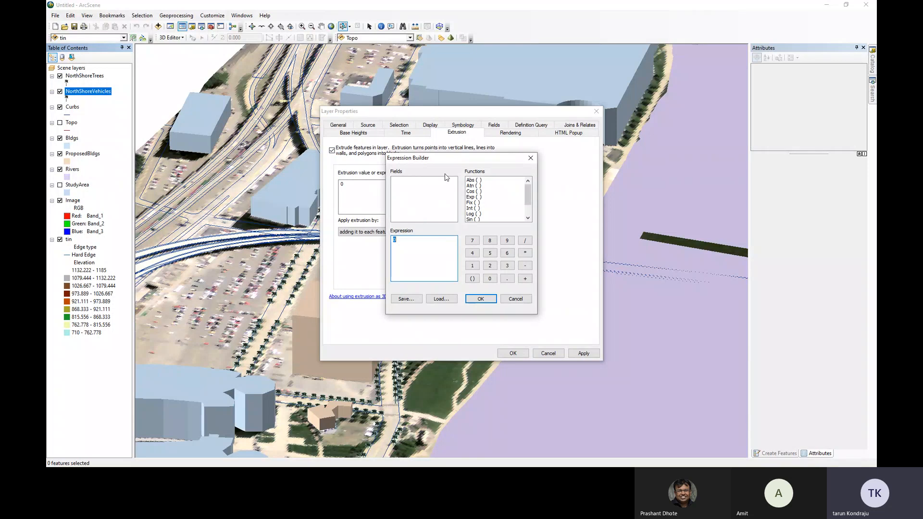
left_click(531, 158)
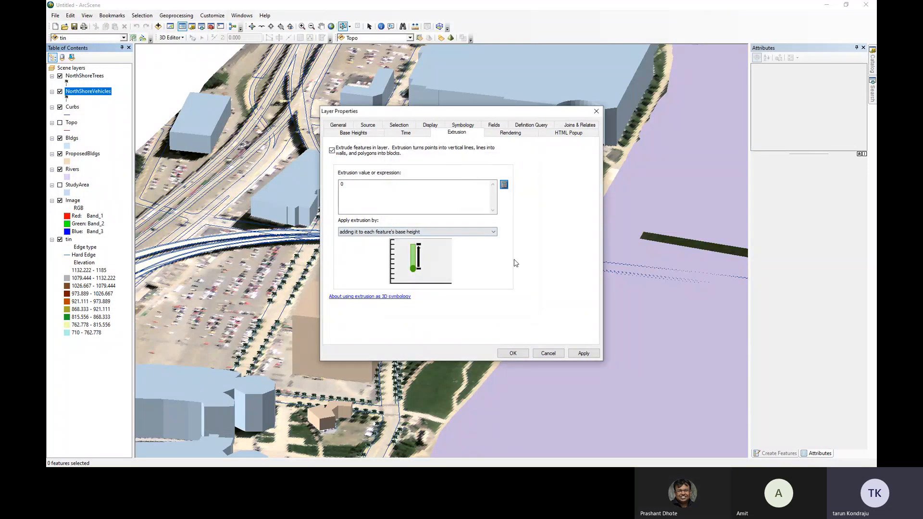
left_click(359, 155)
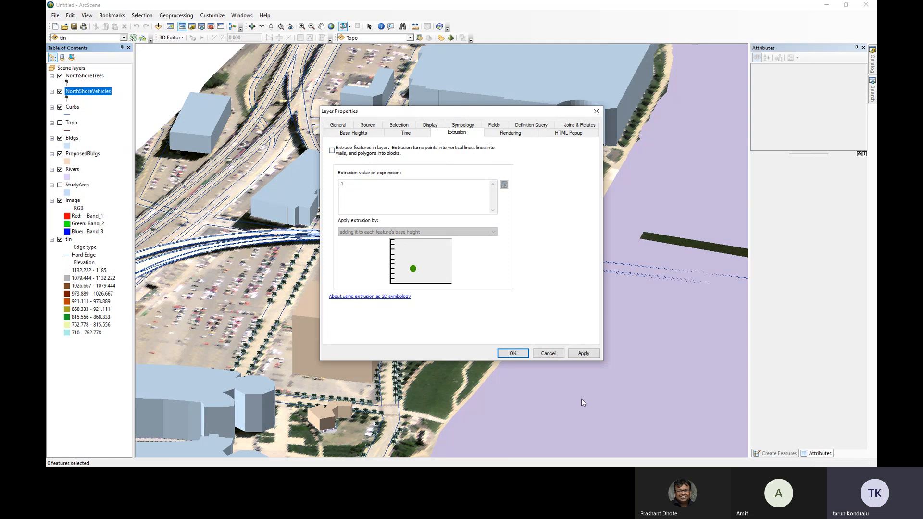
left_click(548, 354)
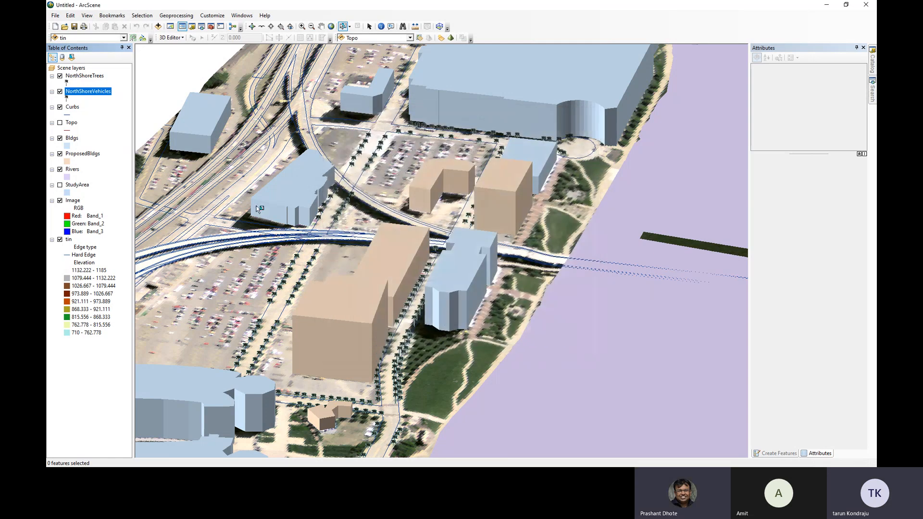
Step: Add the 3D Vehicles style to the style references in the symbol selector of the NorthShoreVehicles layer
right_click(74, 93)
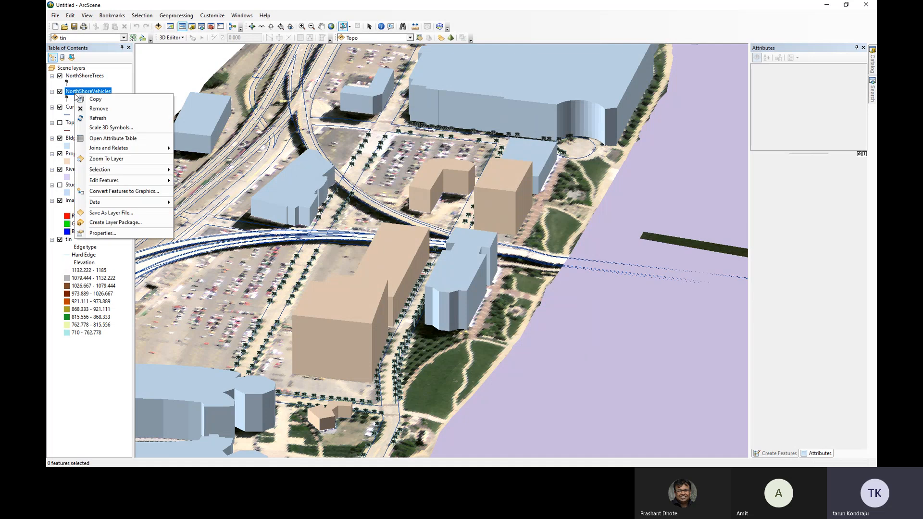
left_click(106, 236)
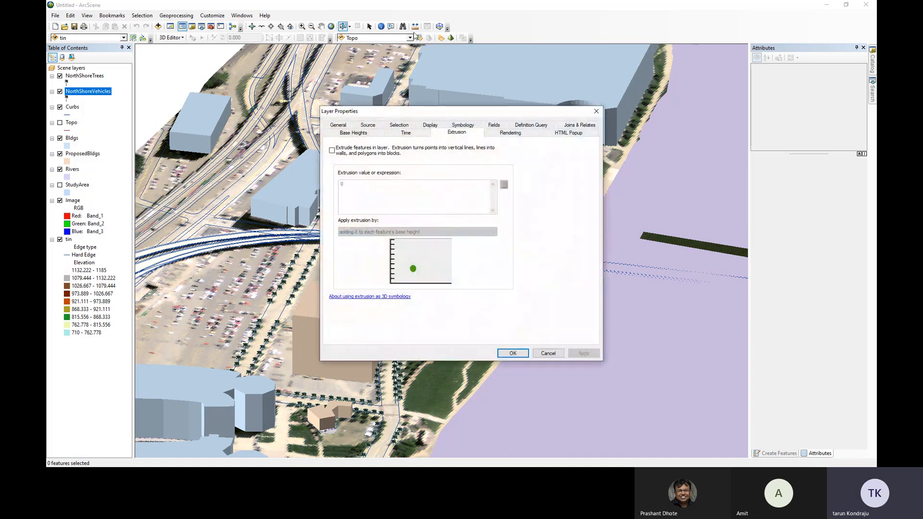
left_click(462, 125)
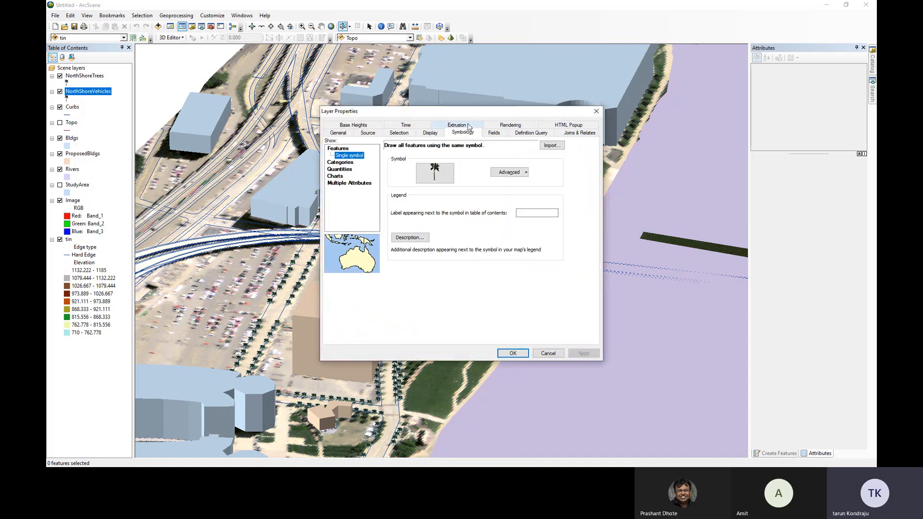
left_click(435, 172)
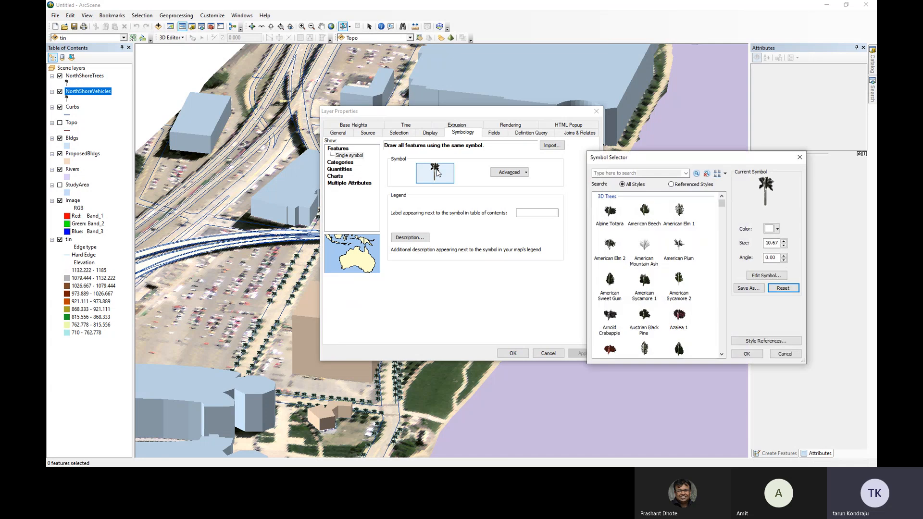
left_click_drag(625, 161, 417, 157)
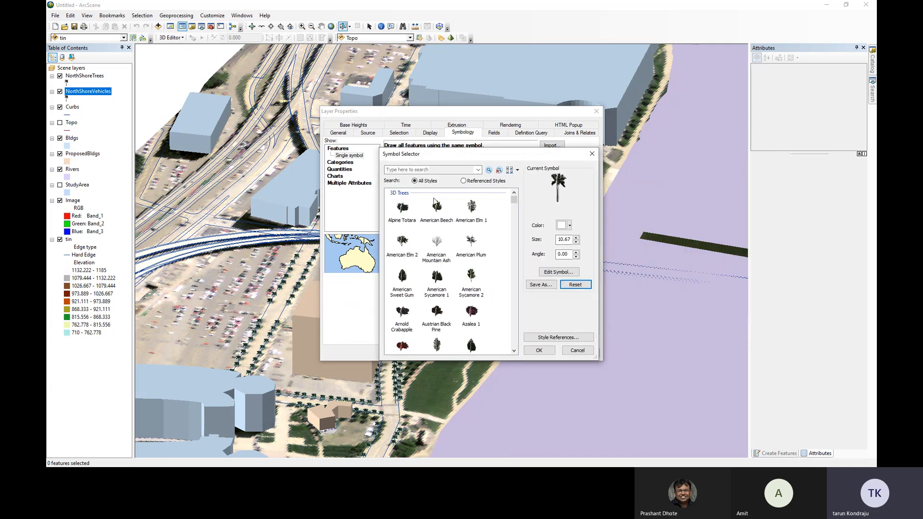
left_click(557, 337)
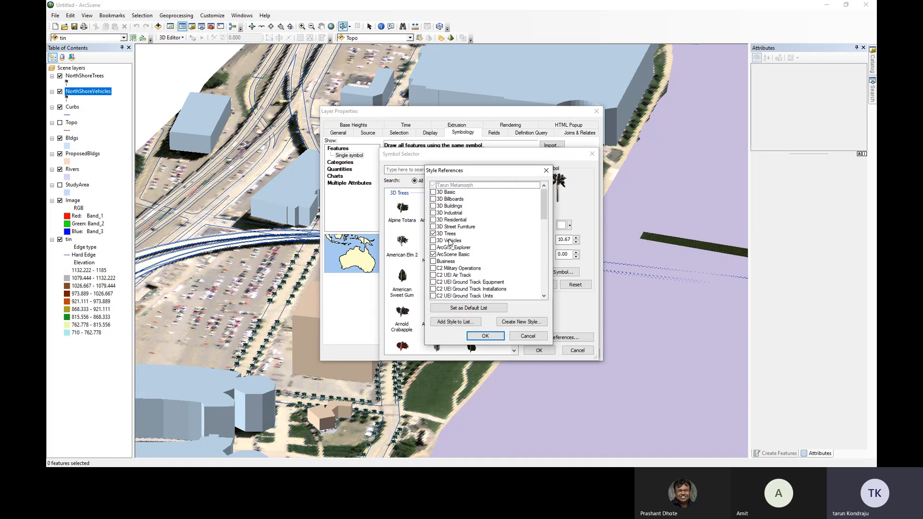
left_click(434, 241)
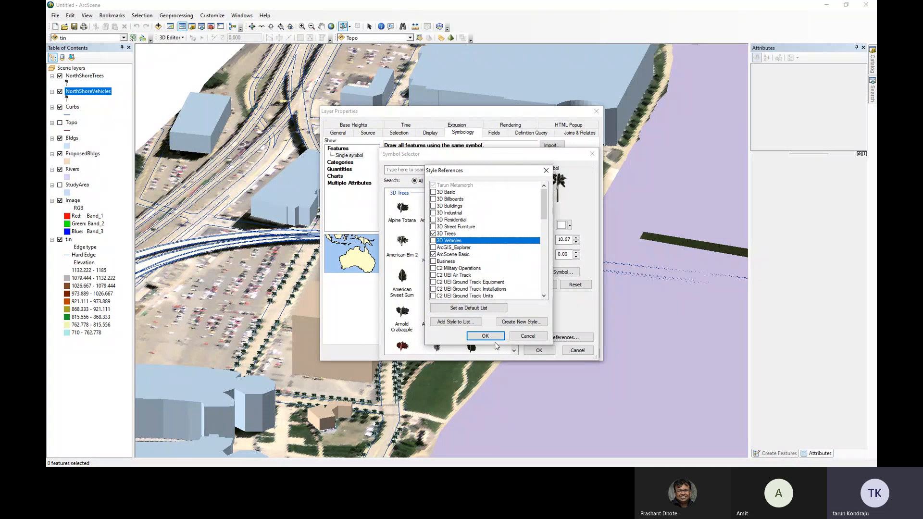
left_click(487, 335)
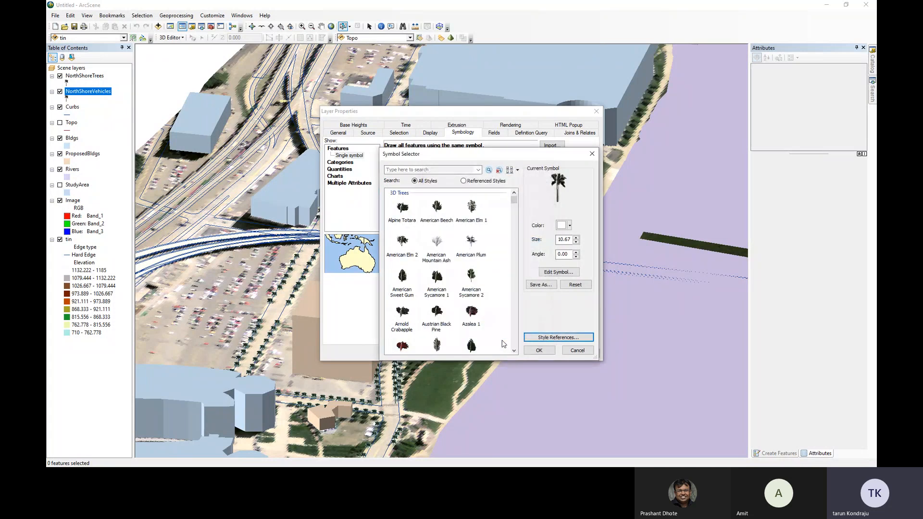
Step: Look through the available symbols for NorthShoreVehicles and close its properties with the current palm symbol kept
scroll(471, 247, "down", 3)
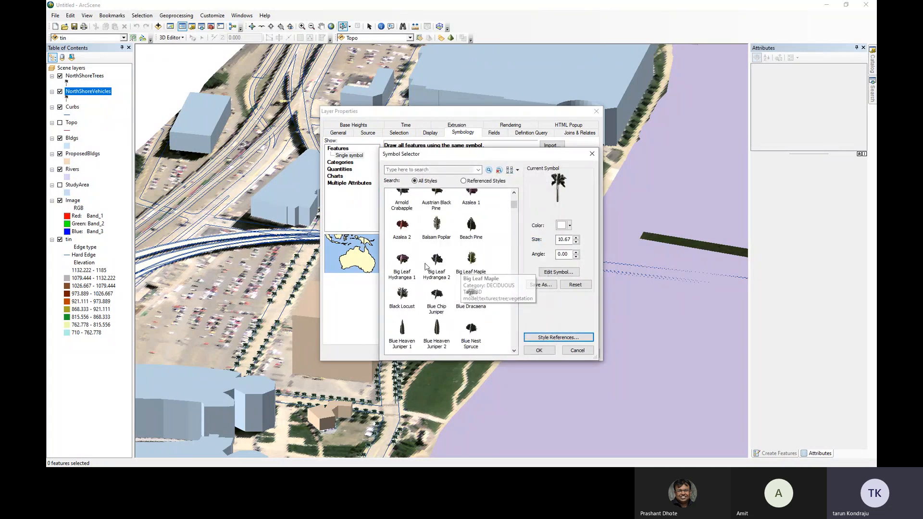
scroll(436, 312, "down", 6)
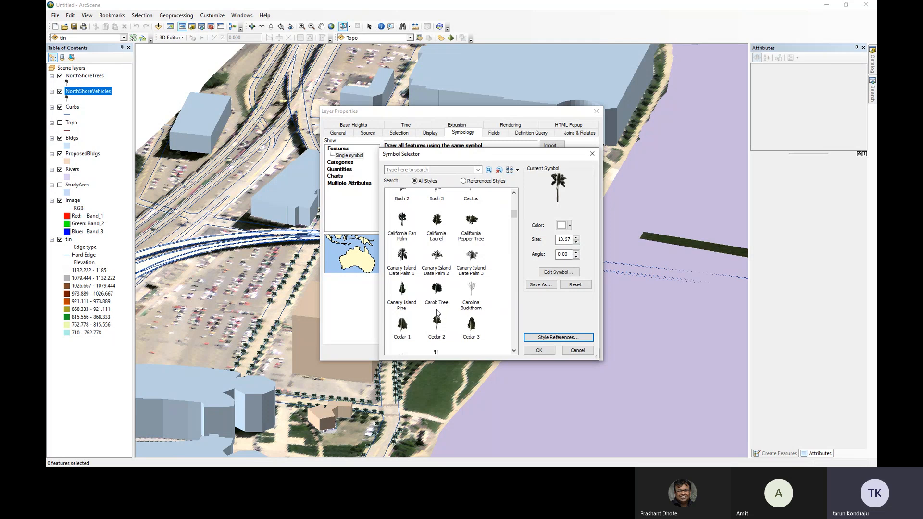
left_click(539, 351)
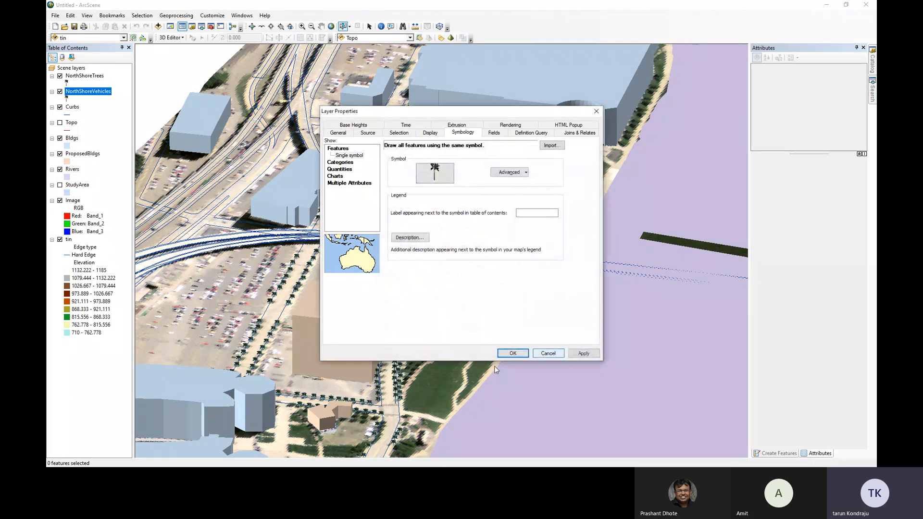
left_click(517, 354)
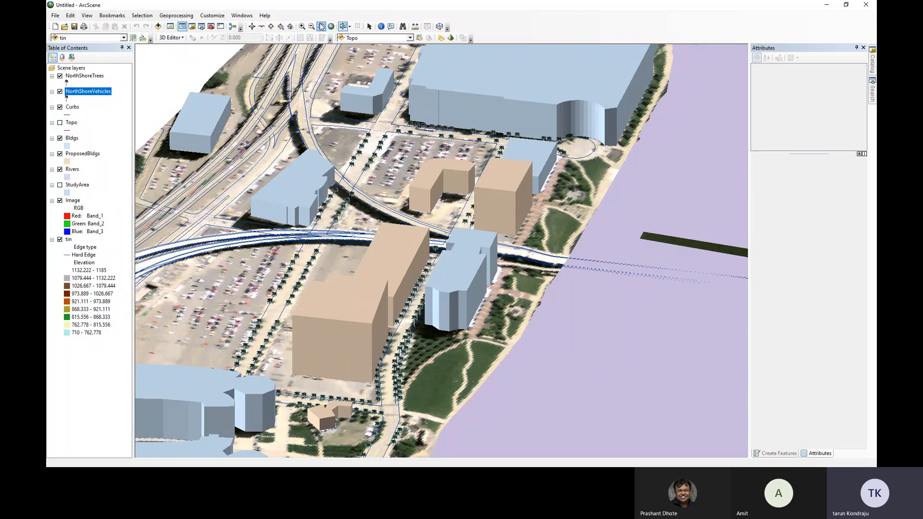
Step: Examine the street trees up close from a low angle, hiding and reshowing NorthShoreVehicles to tell its symbols apart
left_click(369, 27)
left_click(251, 27)
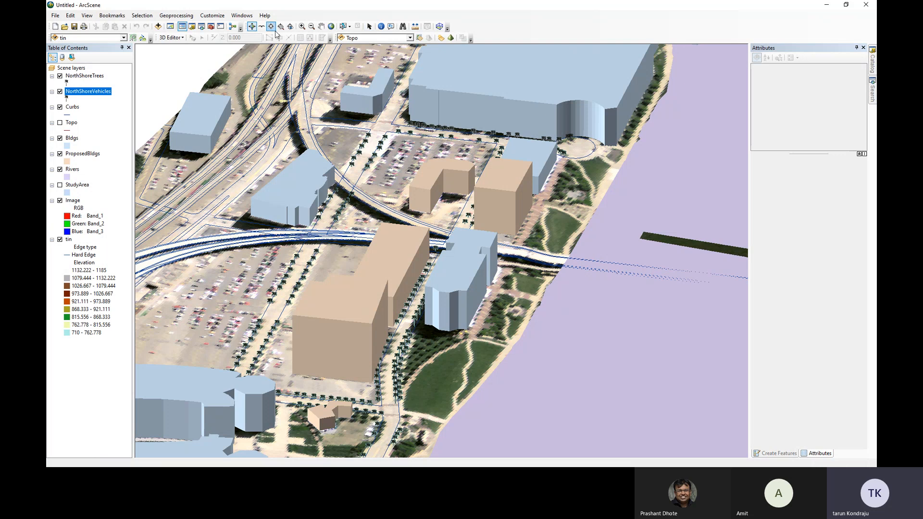
left_click(302, 26)
left_click_drag(351, 331, 434, 416)
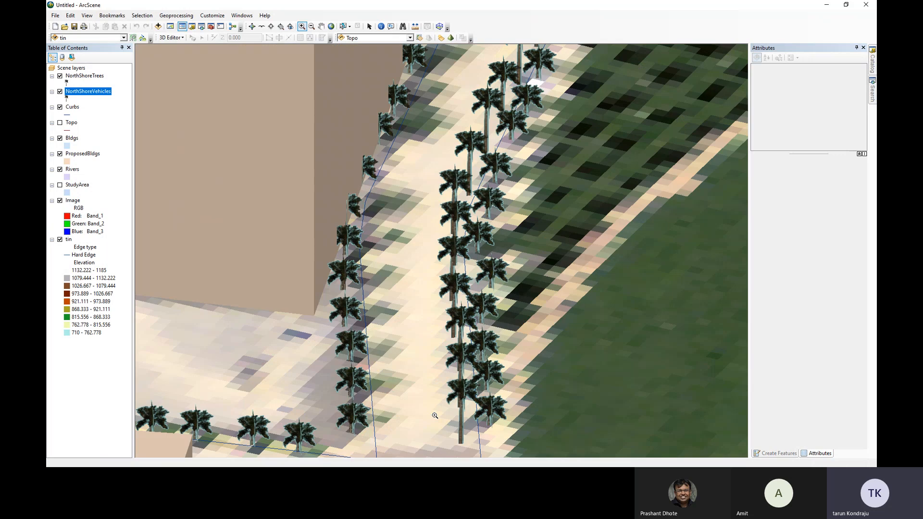
left_click(251, 26)
left_click_drag(389, 301, 345, 288)
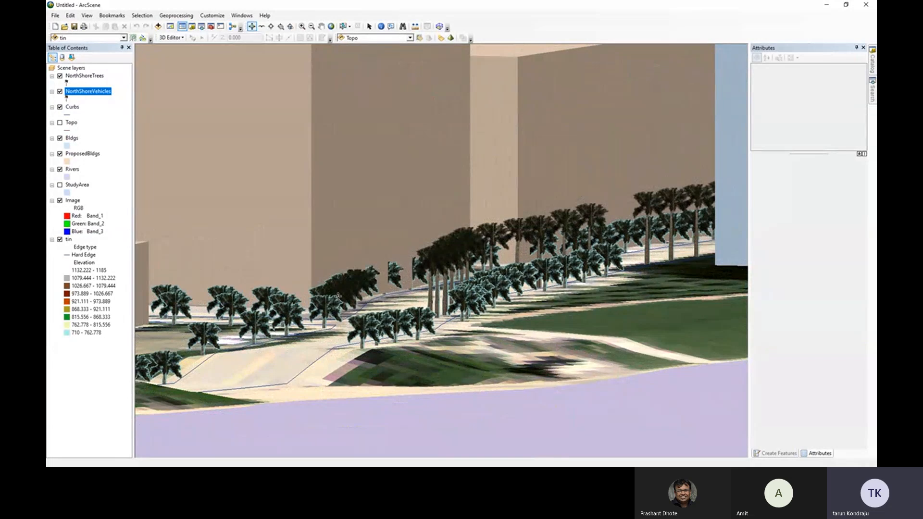
left_click(60, 91)
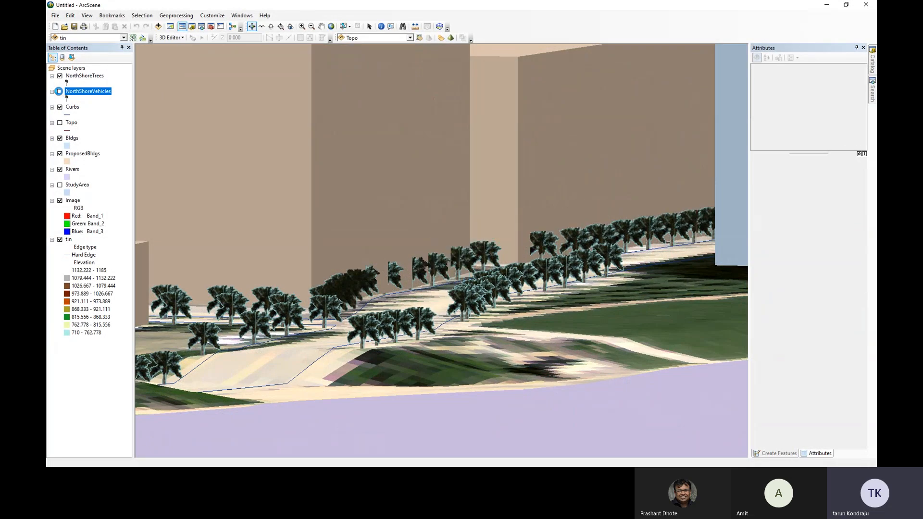
left_click(60, 91)
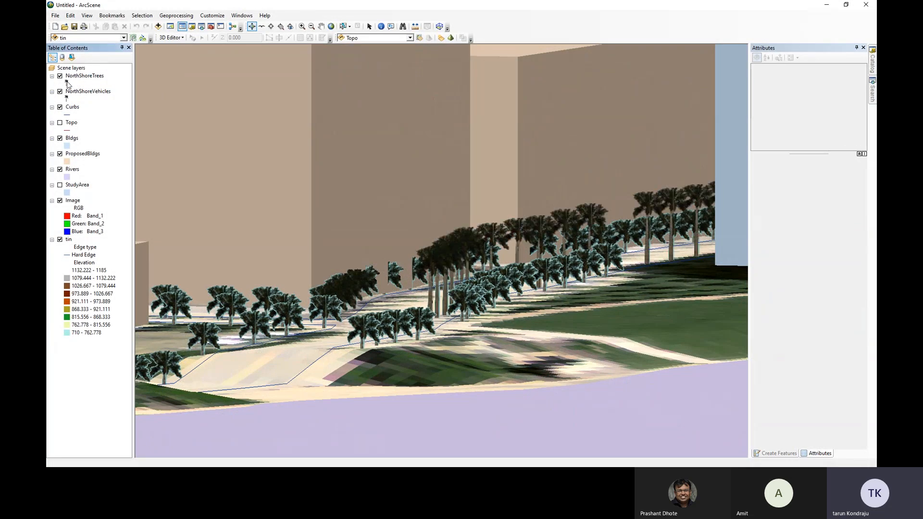
Step: Set the NorthShoreTrees layer's symbol to Cuban Royal Palm from the 3D Trees style
left_click(67, 82)
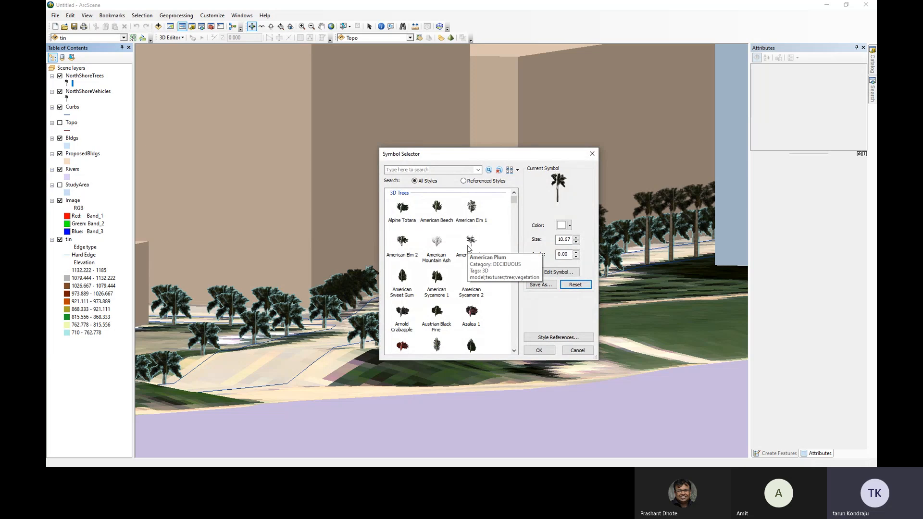
scroll(465, 250, "down", 5)
scroll(467, 247, "down", 8)
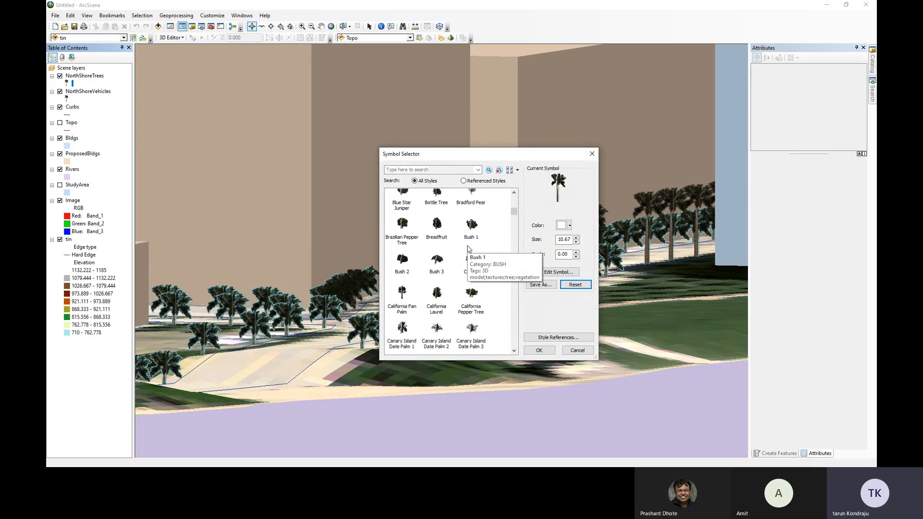
scroll(467, 247, "down", 6)
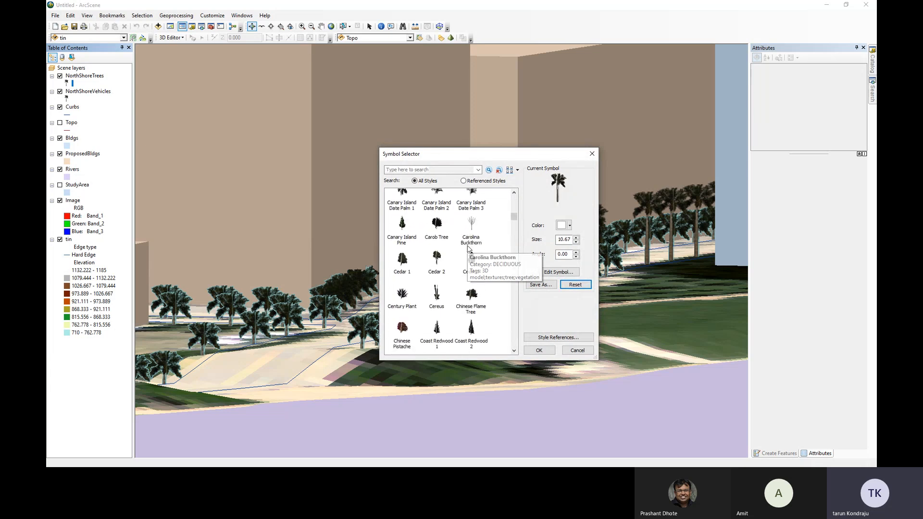
scroll(468, 247, "down", 2)
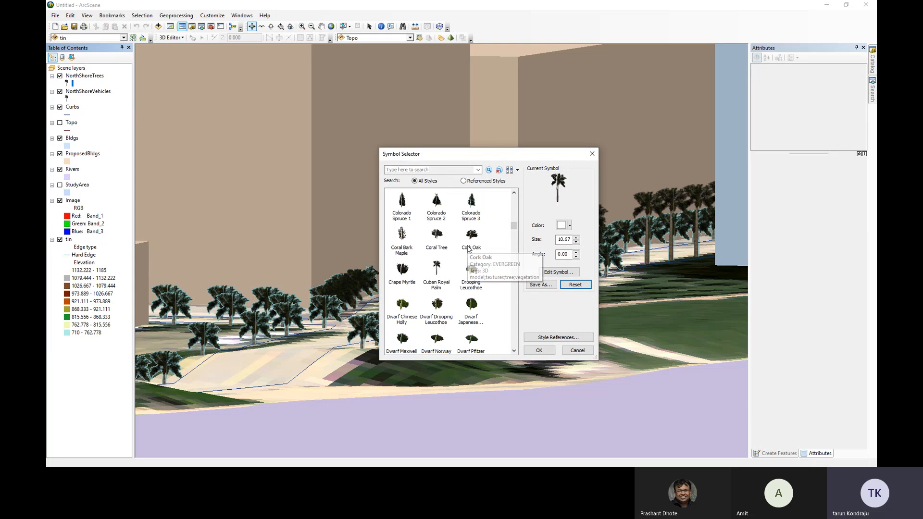
left_click(436, 274)
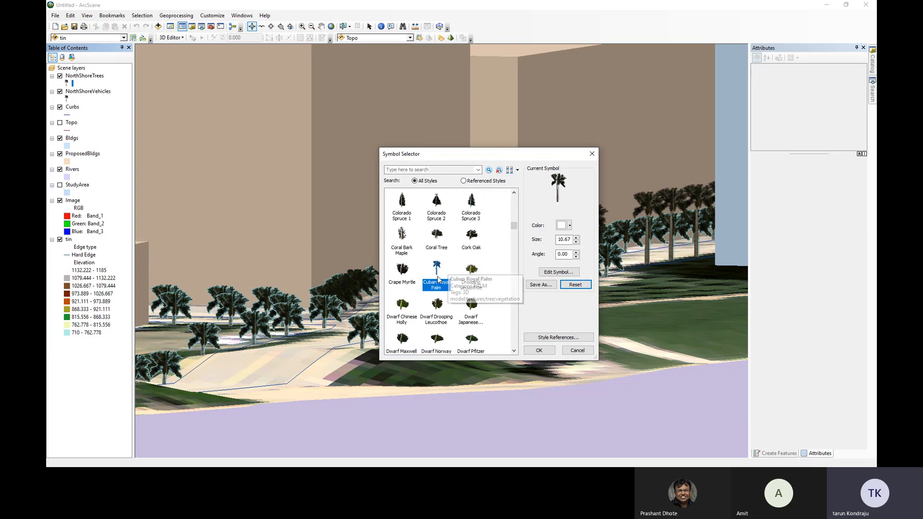
left_click(537, 350)
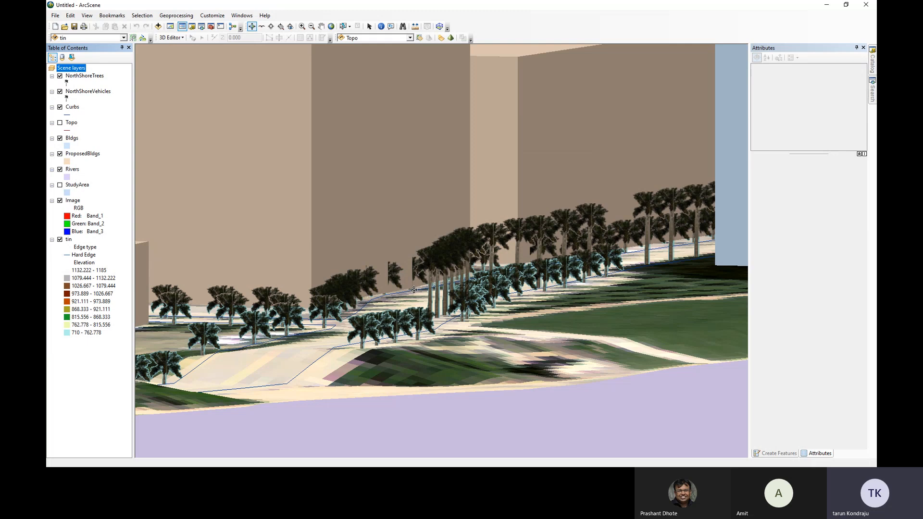
Step: Inspect the tree rows along the street from a higher angle, hiding and reshowing the NorthShoreTrees layer
left_click_drag(434, 284, 468, 279)
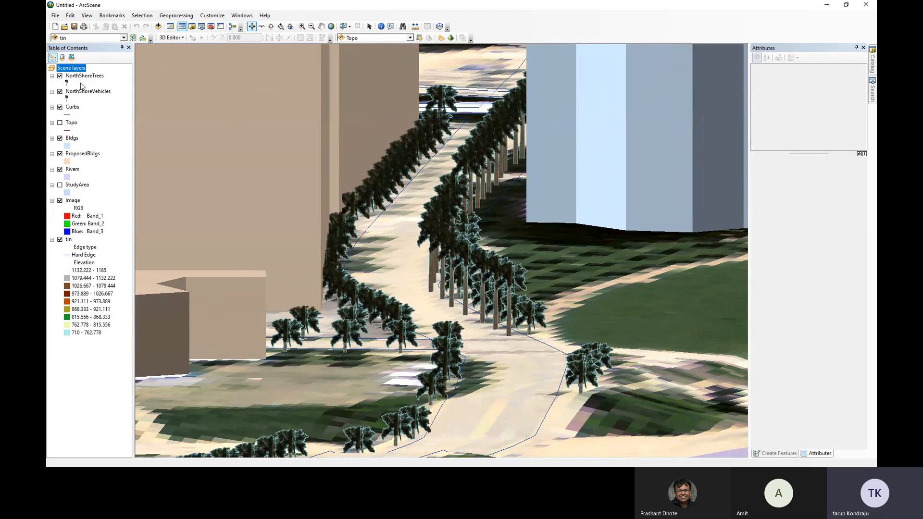
left_click(60, 76)
left_click(60, 76)
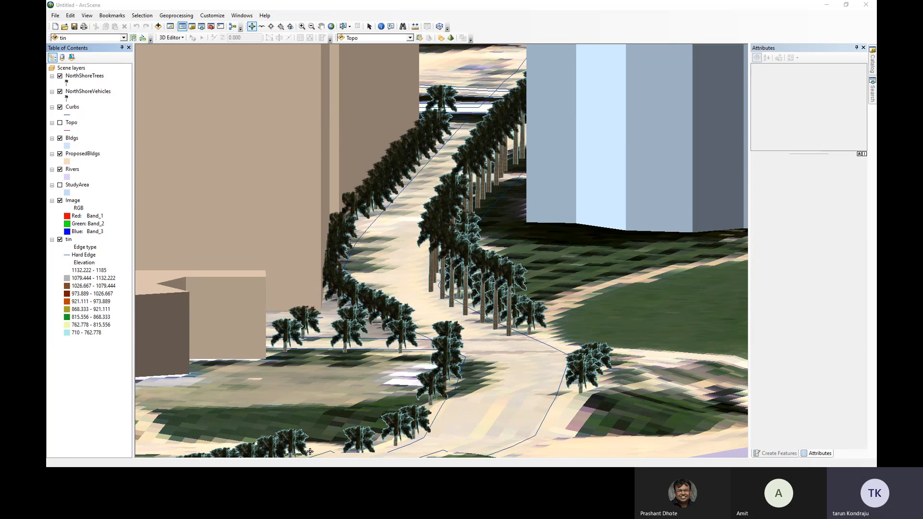
key("super")
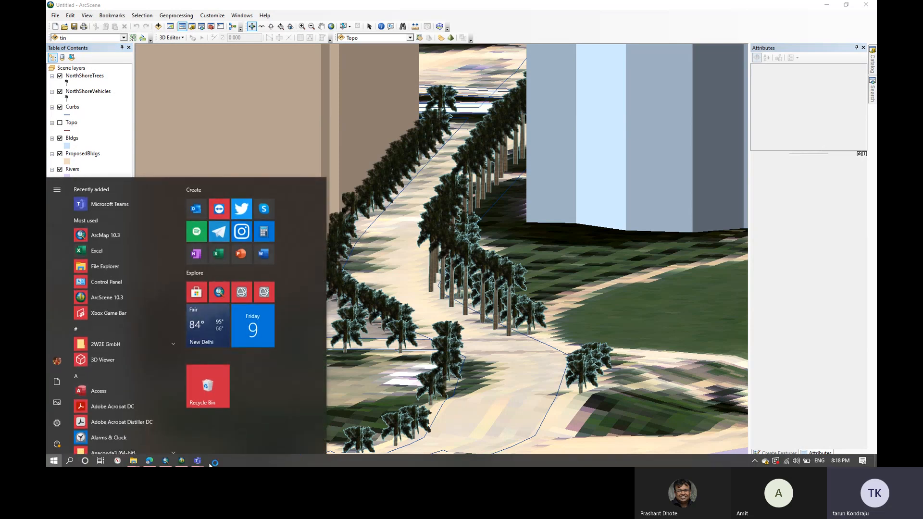
mouse_move(197, 460)
left_click(270, 431)
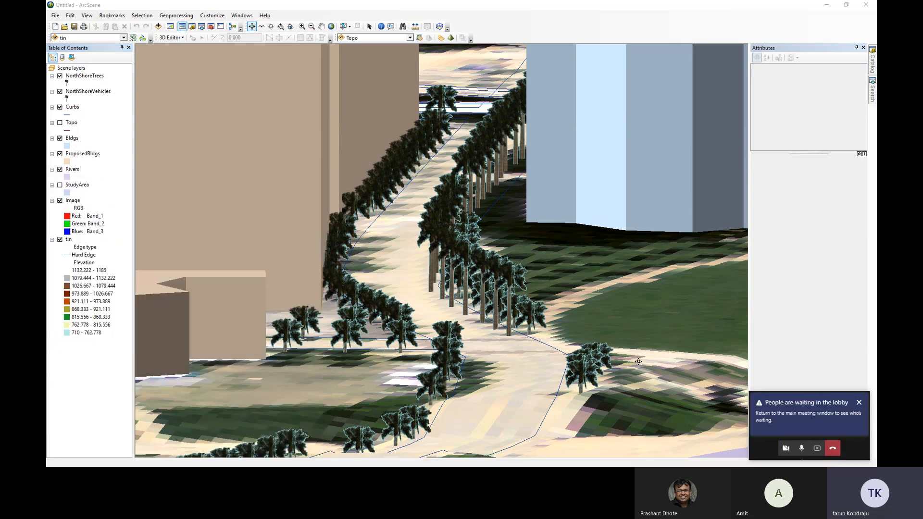
Step: Switch to the Microsoft Teams meeting window, request a suggested participant to join, and return to the ArcScene scene
left_click(822, 406)
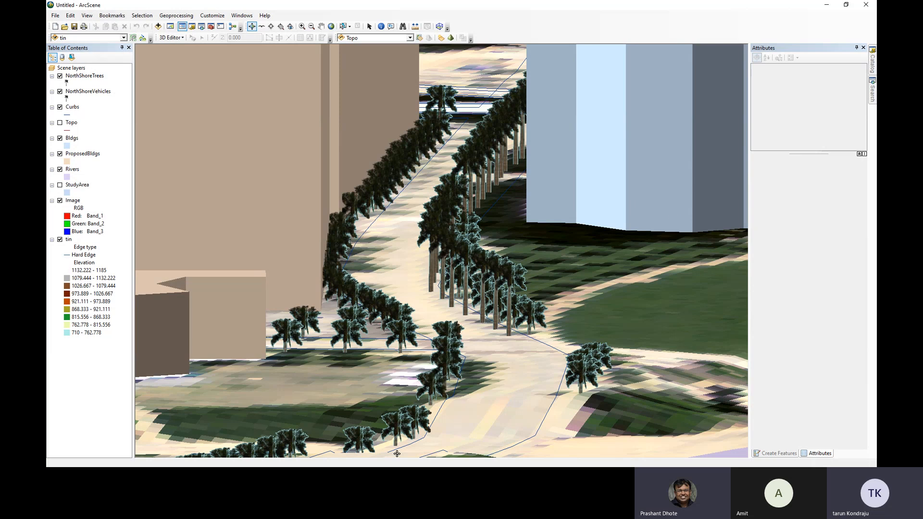
key("super")
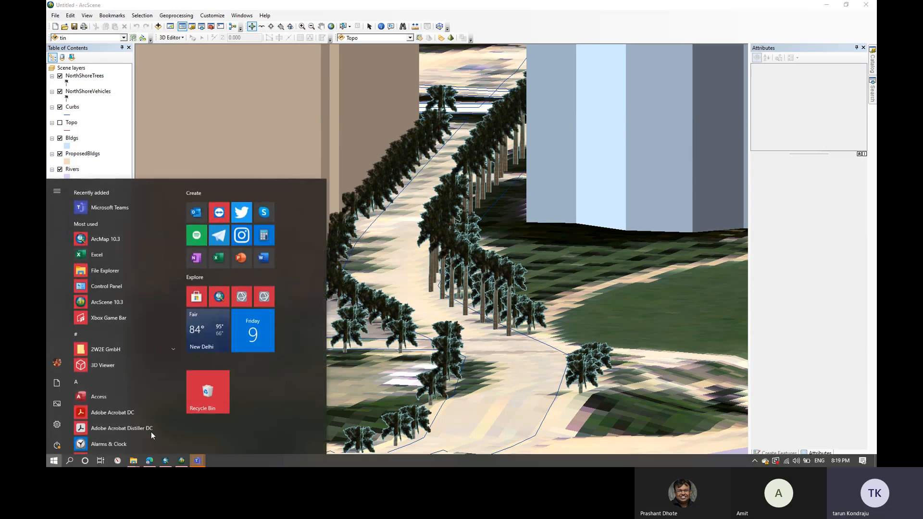
mouse_move(197, 460)
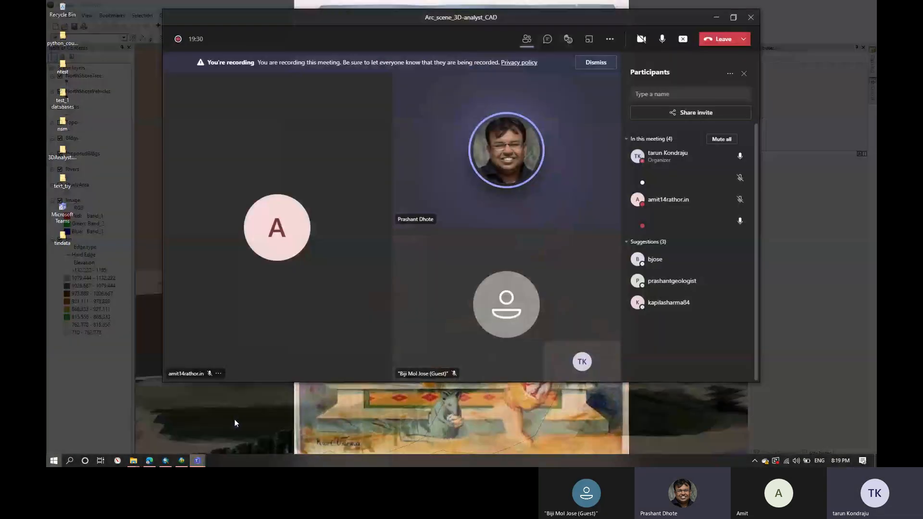
left_click(235, 420)
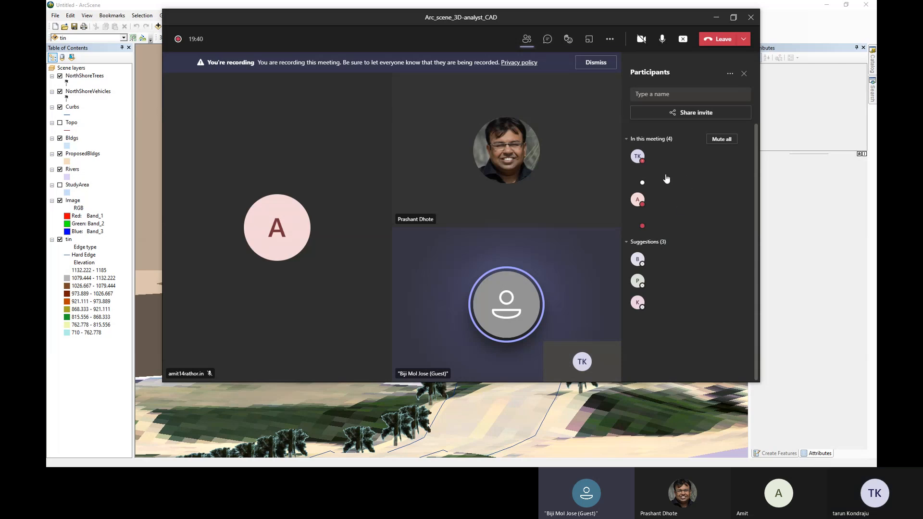
double_click(641, 21)
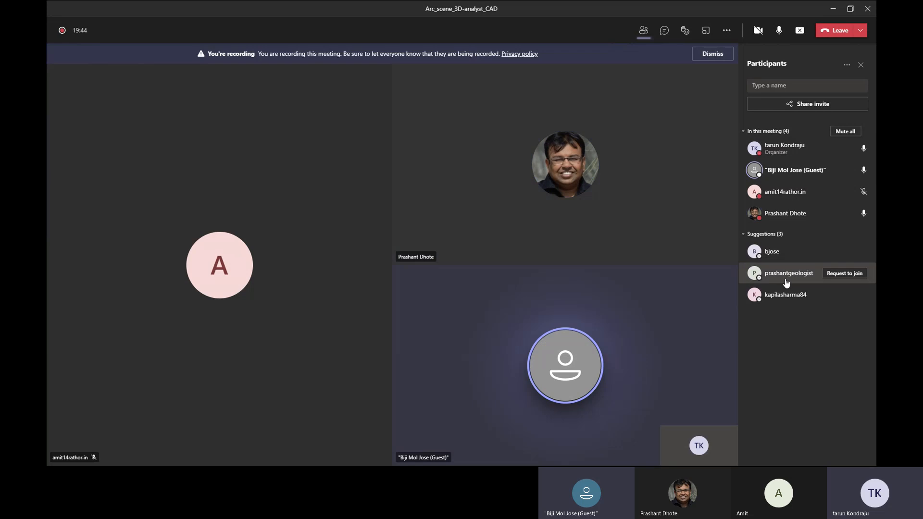
left_click(836, 299)
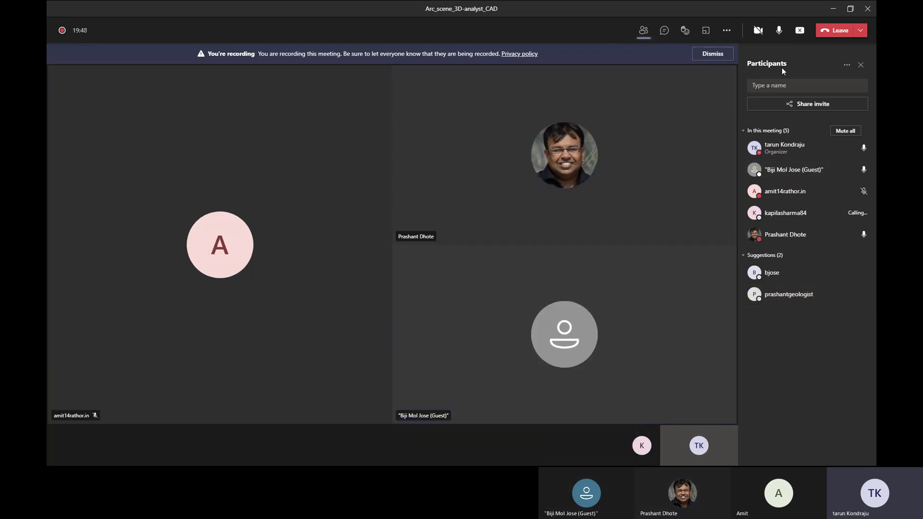
left_click(831, 8)
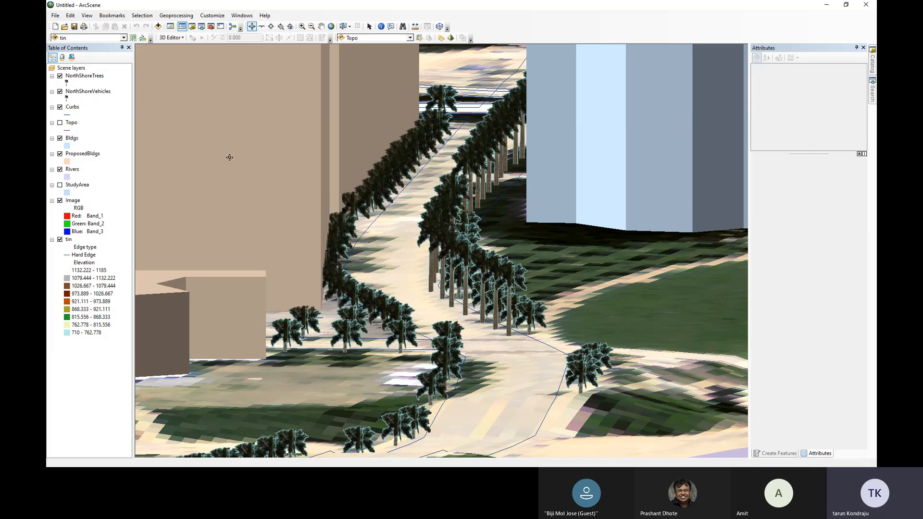
Step: Set the NorthShoreTrees layer's constant elevation offset to 20 scene units and check the raised trees along the street
left_click(66, 83)
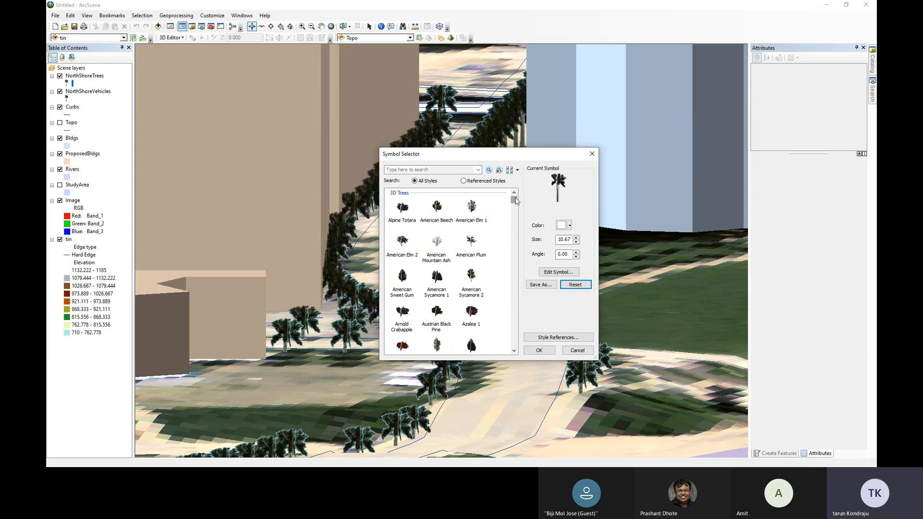
left_click(592, 154)
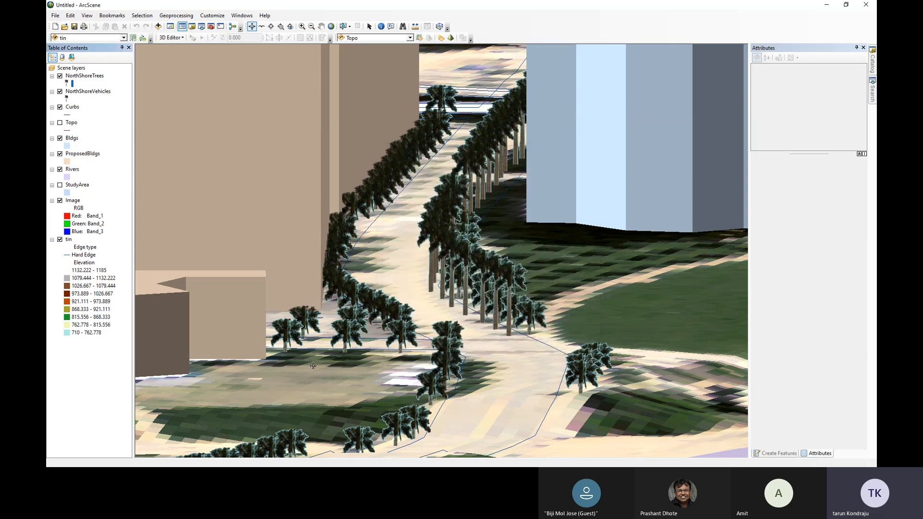
right_click(76, 76)
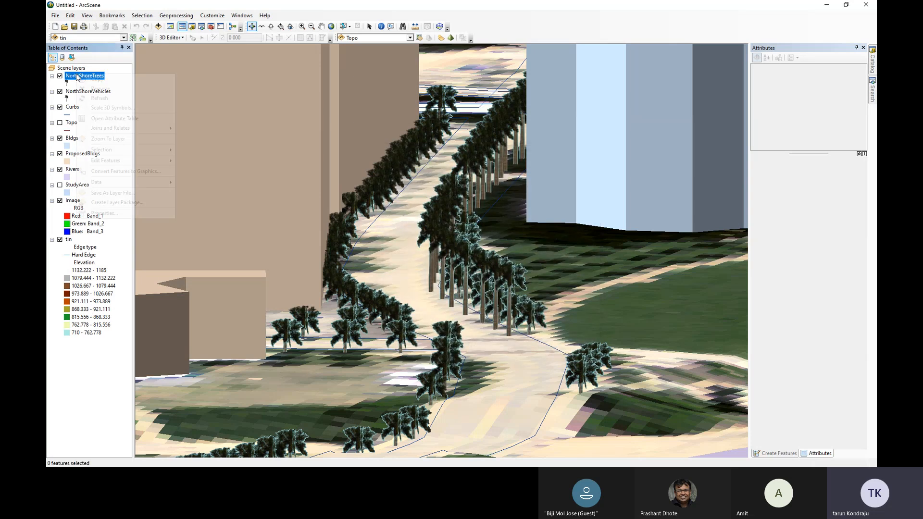
left_click(106, 213)
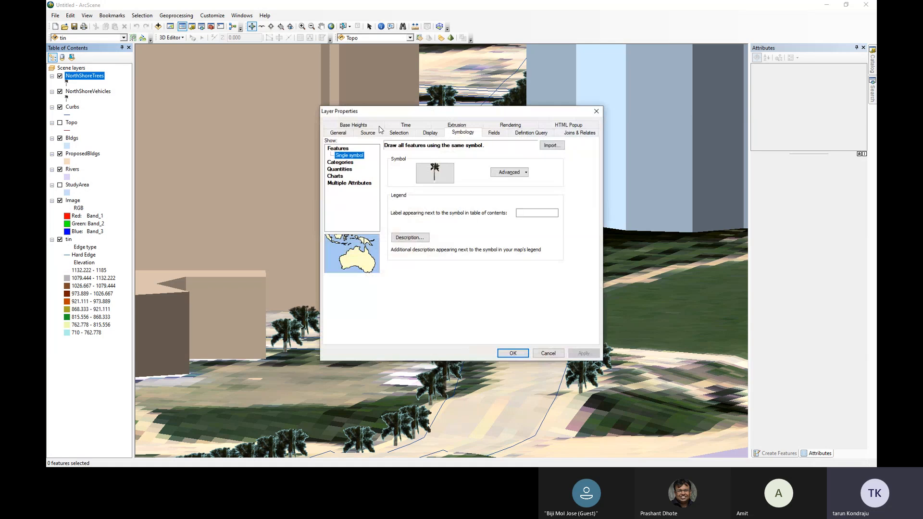
left_click(359, 126)
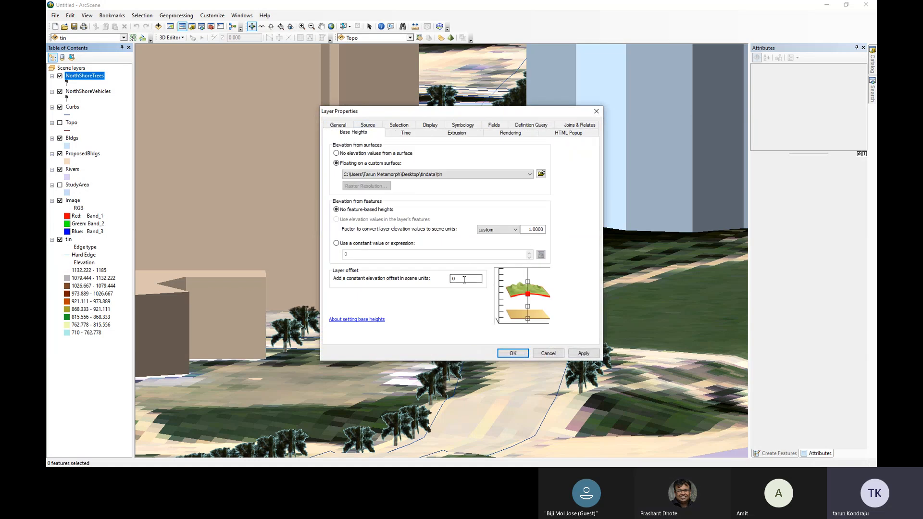
type("20")
left_click(583, 354)
left_click(513, 354)
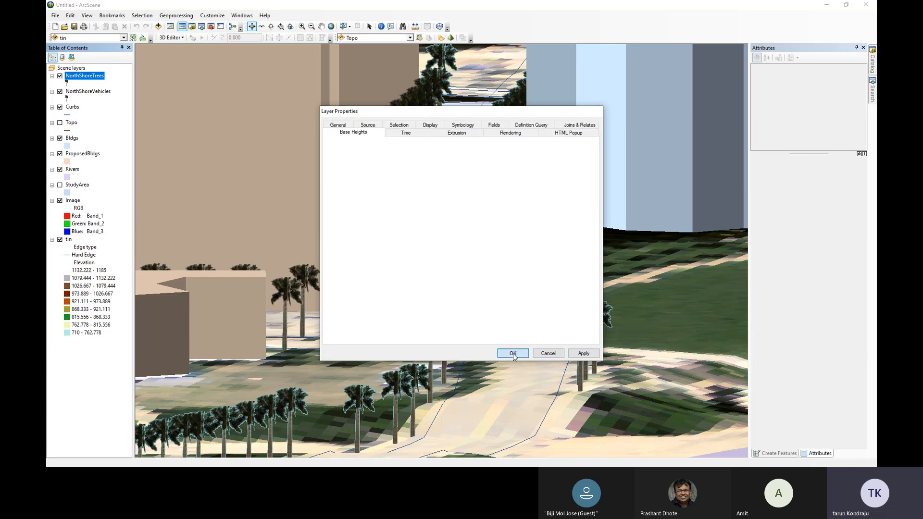
mouse_move(490, 266)
left_mouse_down()
mouse_move(463, 248)
mouse_move(526, 284)
mouse_move(470, 271)
mouse_move(494, 276)
left_mouse_up()
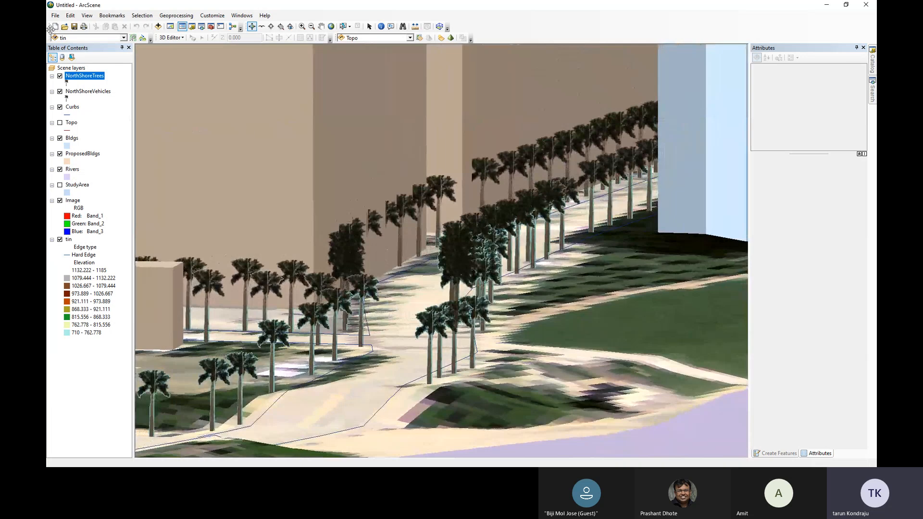
Step: Add the 3D Street Furniture, 3D Basic and 3D Billboards styles to the symbol references for NorthShoreTrees
left_click(67, 82)
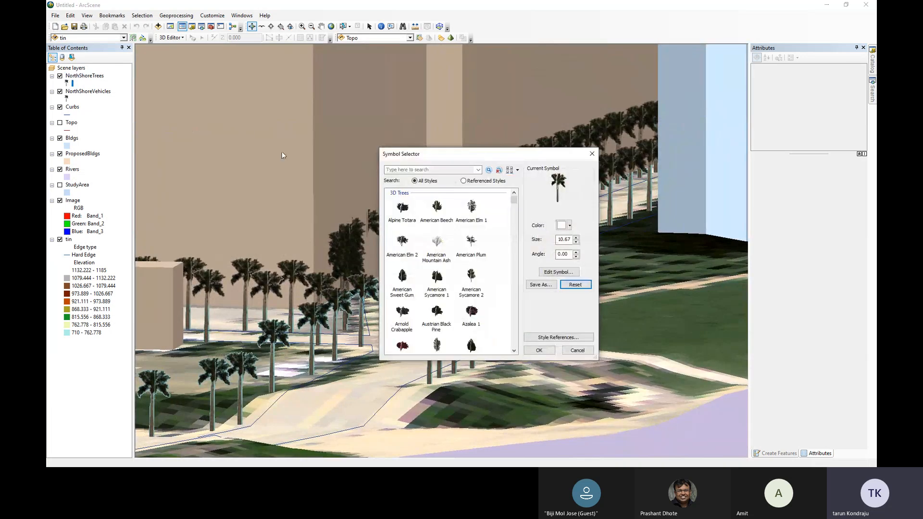
left_click(557, 338)
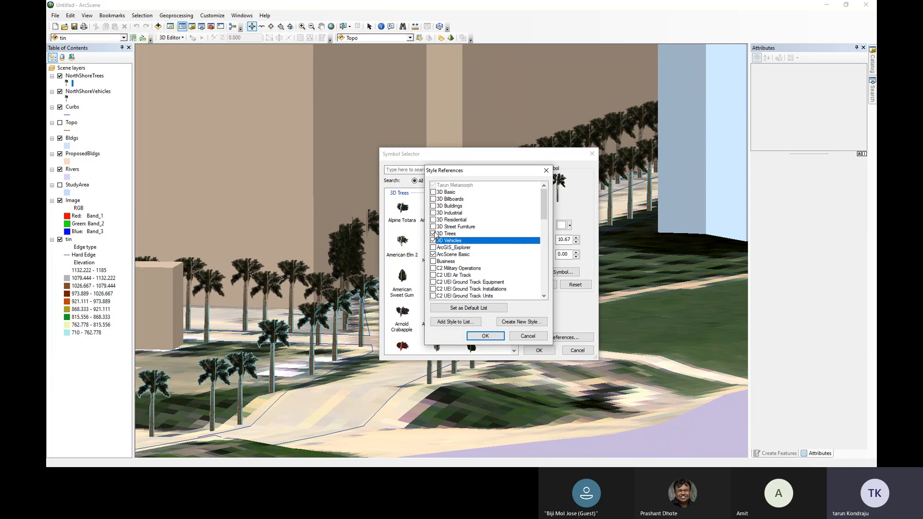
left_click(433, 227)
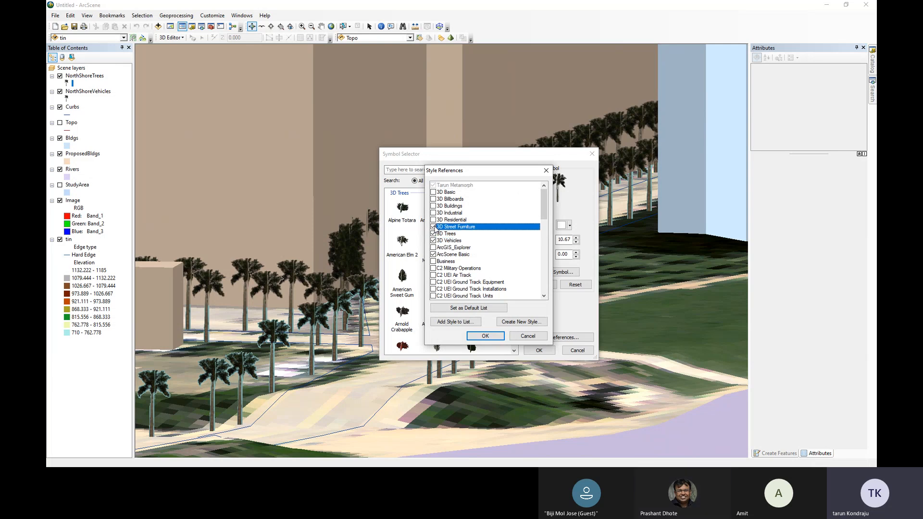
left_click(433, 193)
left_click(433, 199)
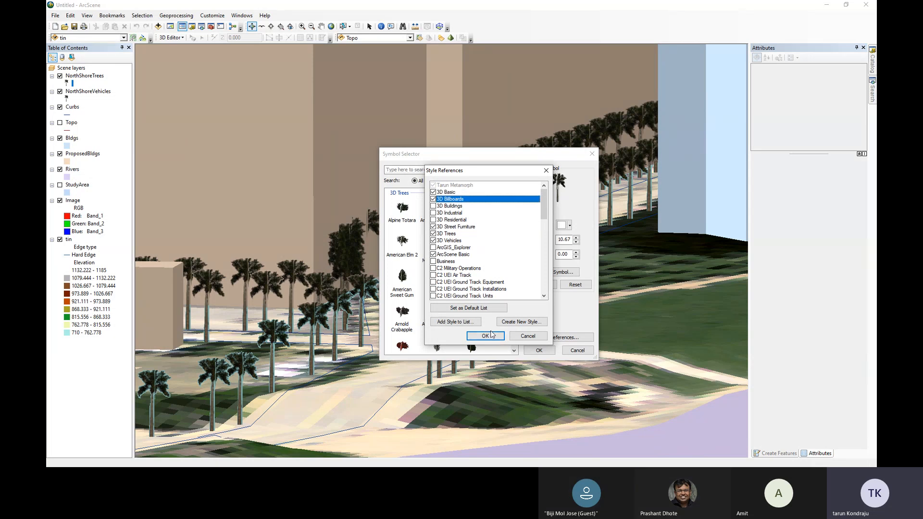
left_click(485, 336)
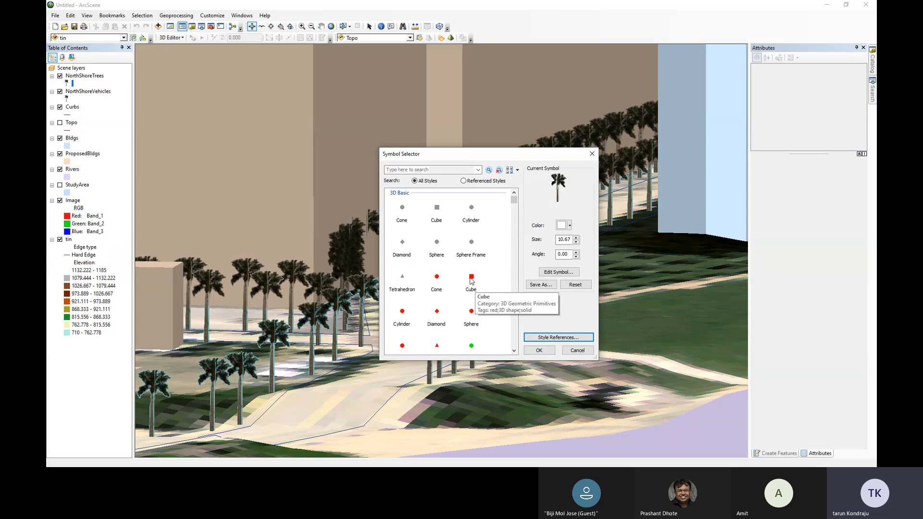
Step: Set the NorthShoreTrees layer's symbol to Street Light 13 from the 3D Street Furniture style
scroll(452, 255, "down", 1)
scroll(435, 231, "up", 1)
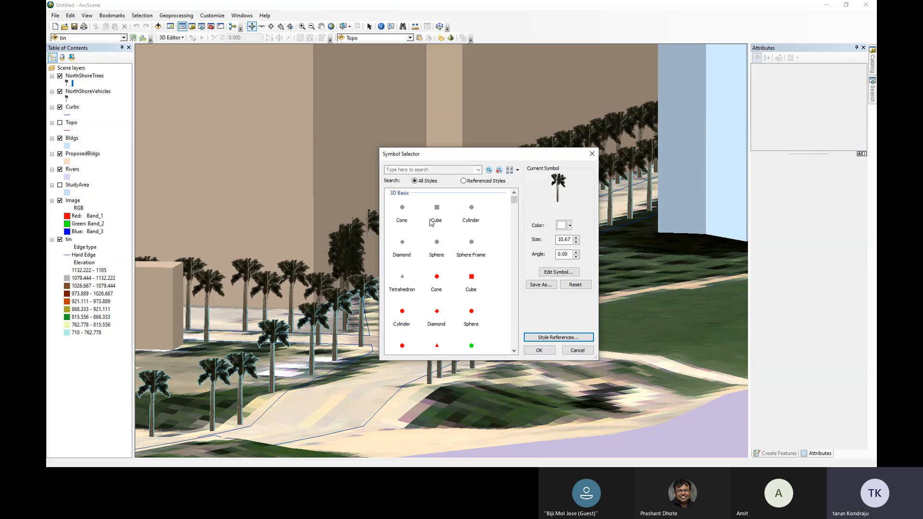
left_click(403, 194)
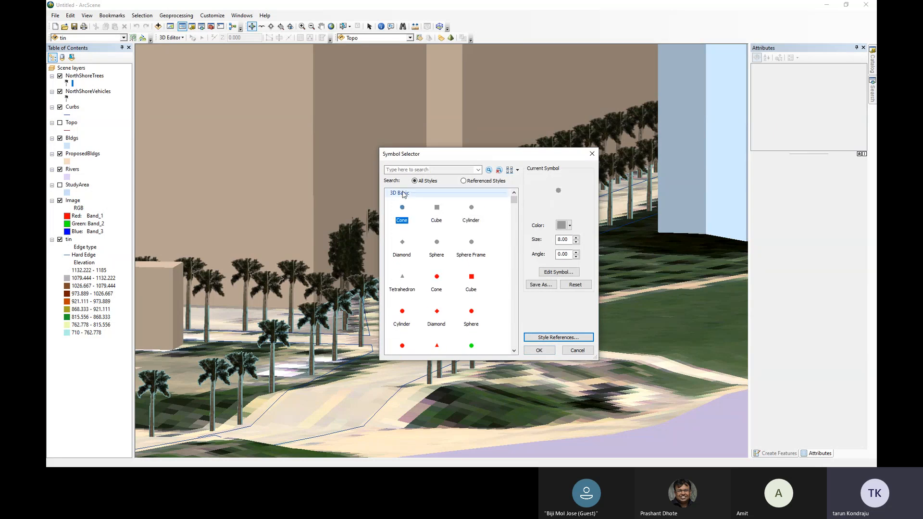
scroll(432, 216, "down", 5)
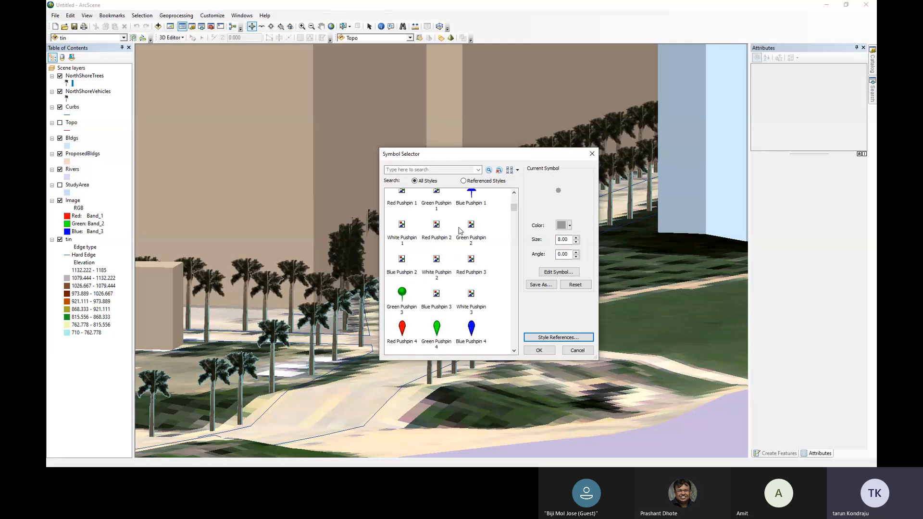
scroll(459, 231, "down", 6)
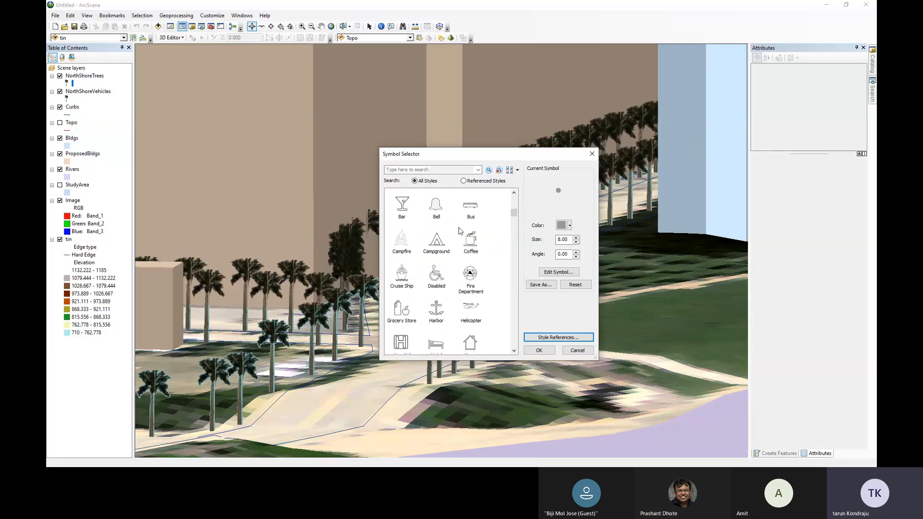
scroll(460, 230, "down", 8)
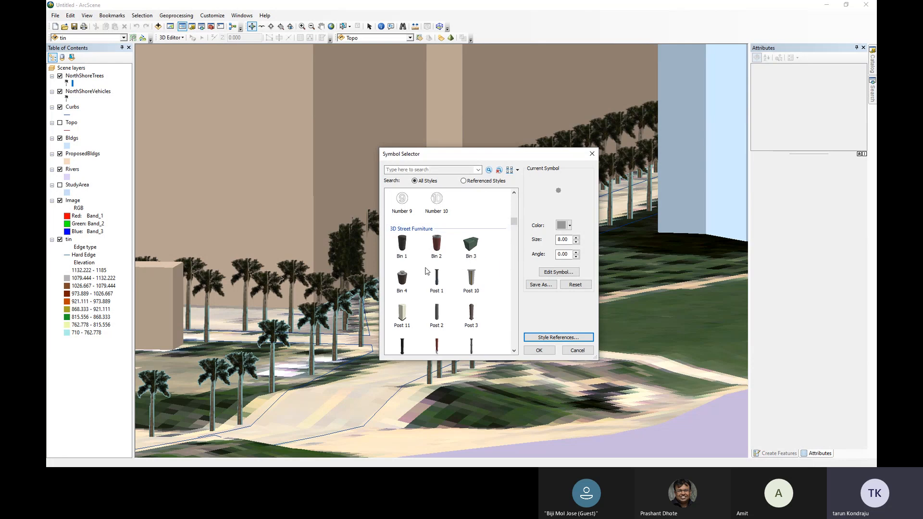
scroll(443, 303, "down", 6)
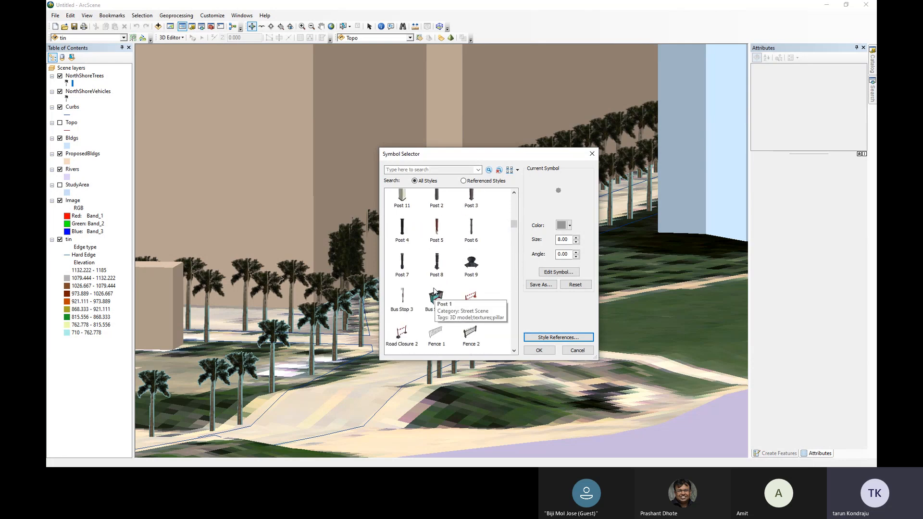
scroll(434, 291, "down", 1)
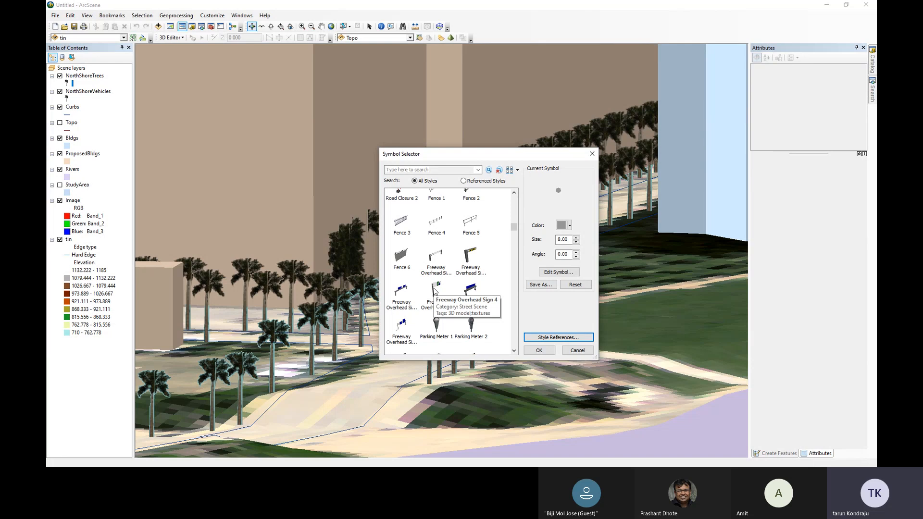
scroll(434, 291, "down", 2)
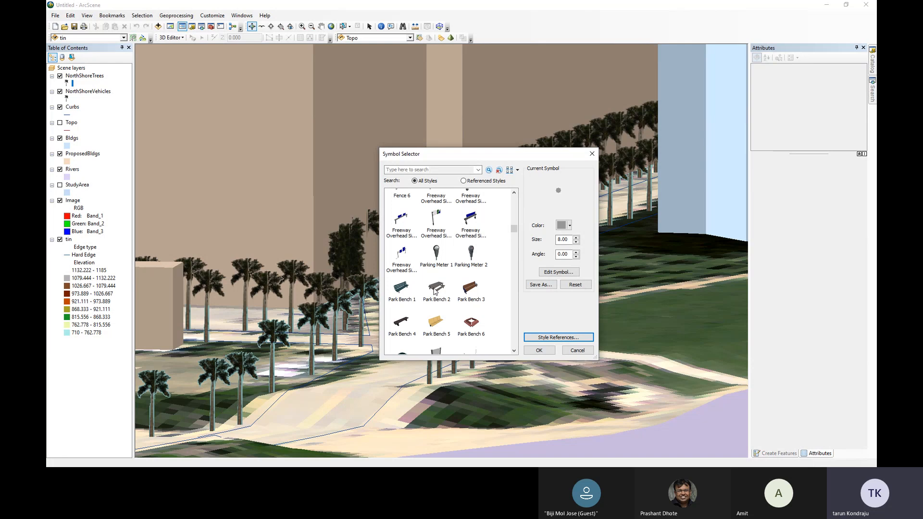
scroll(440, 292, "down", 5)
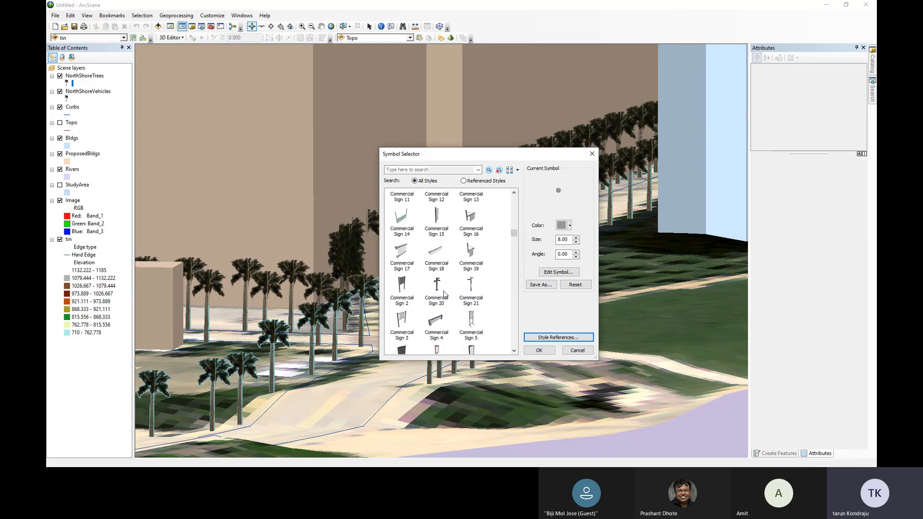
scroll(445, 294, "down", 4)
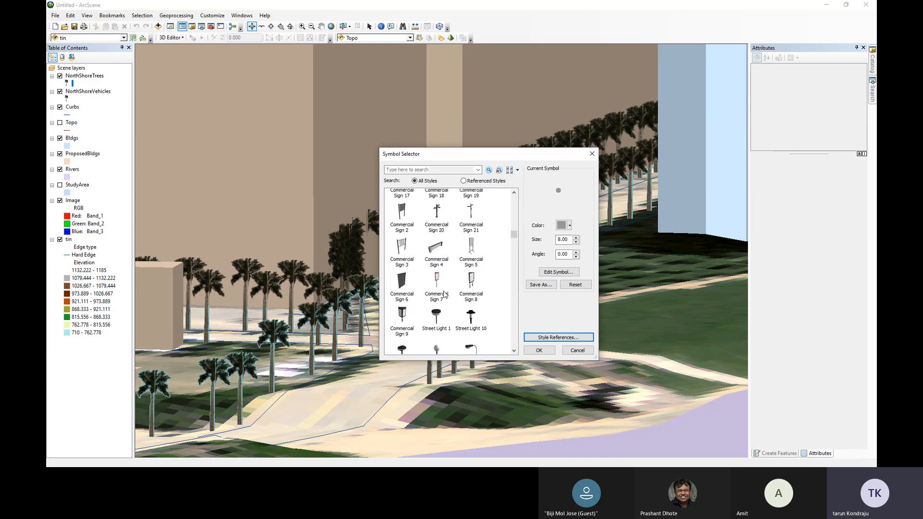
left_click(445, 294)
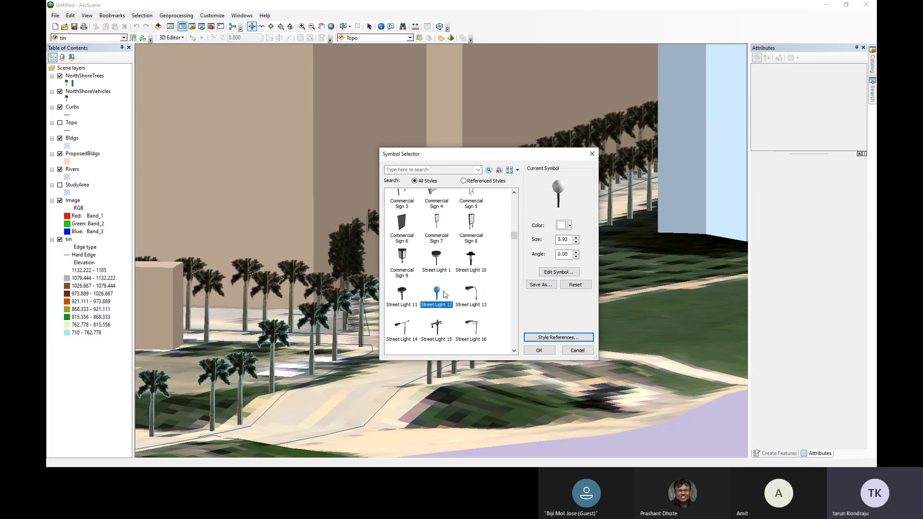
left_click(471, 293)
left_click(539, 351)
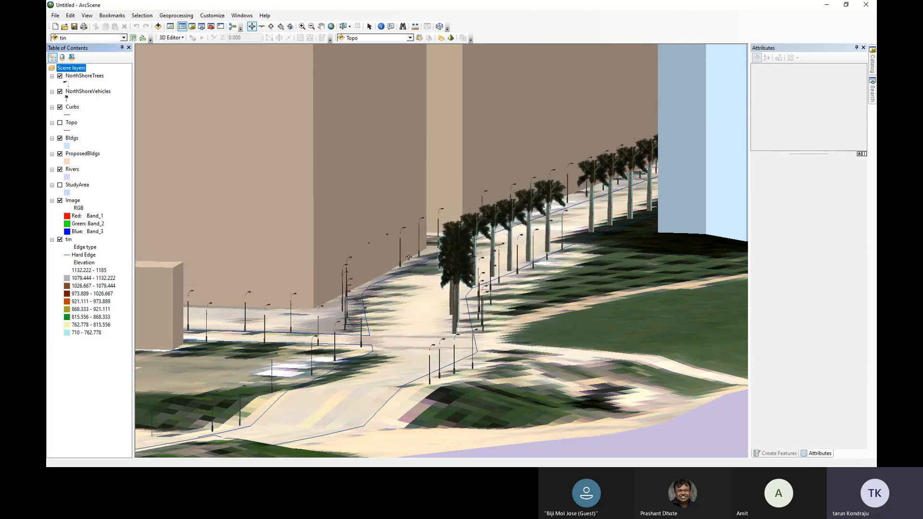
Step: Examine the street lights along the road up close, hiding and reshowing NorthShoreTrees to tell them from the palms
scroll(410, 292, "up", 3)
mouse_move(410, 292)
left_mouse_down()
mouse_move(439, 297)
mouse_move(471, 247)
mouse_move(445, 282)
mouse_move(416, 290)
left_mouse_up()
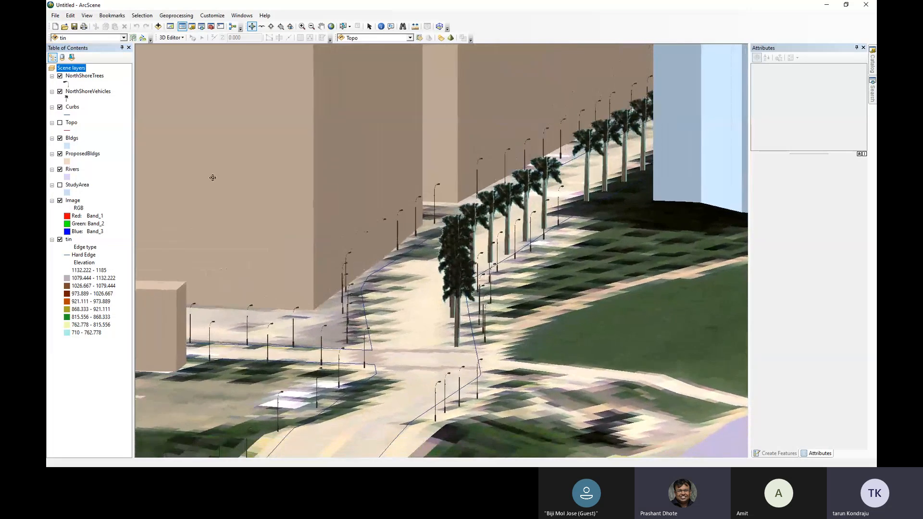
left_click(68, 86)
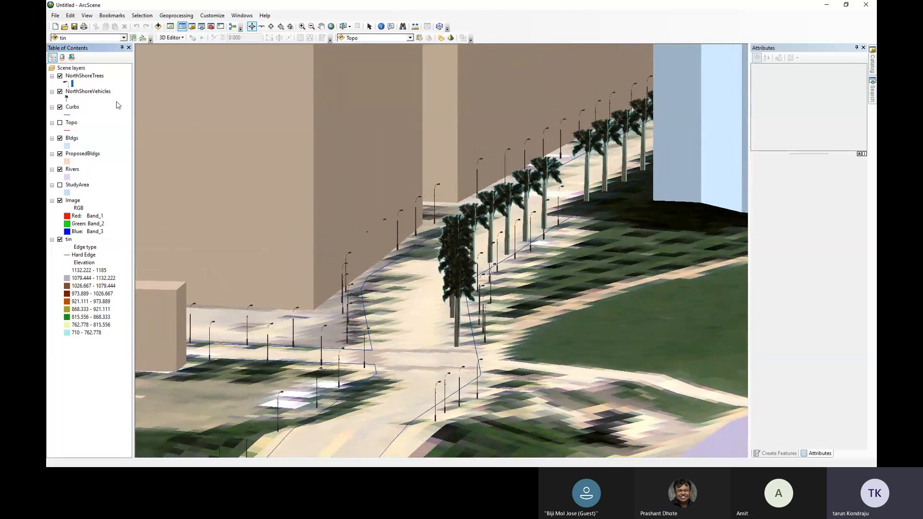
left_click(60, 76)
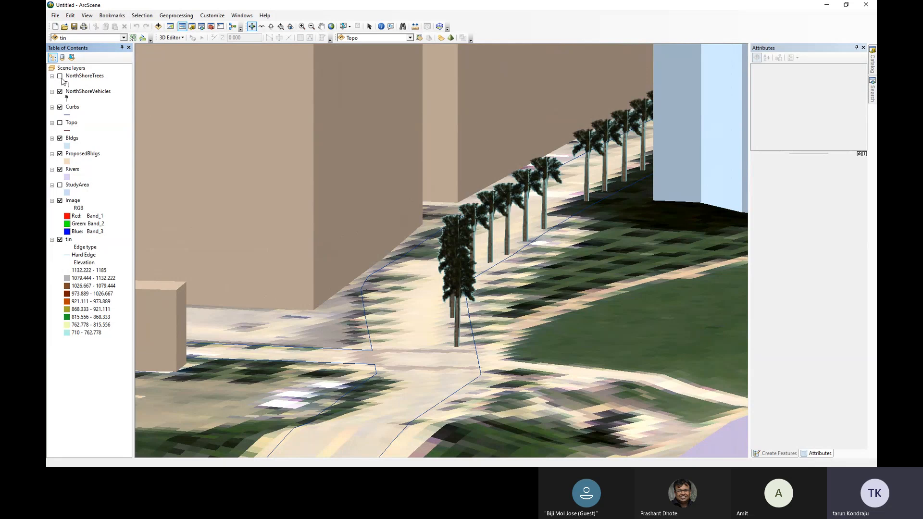
left_click(60, 76)
Step: Select Cuban Royal Palm from the 3D Trees style as the symbol for the NorthShoreTrees layer
left_click(68, 83)
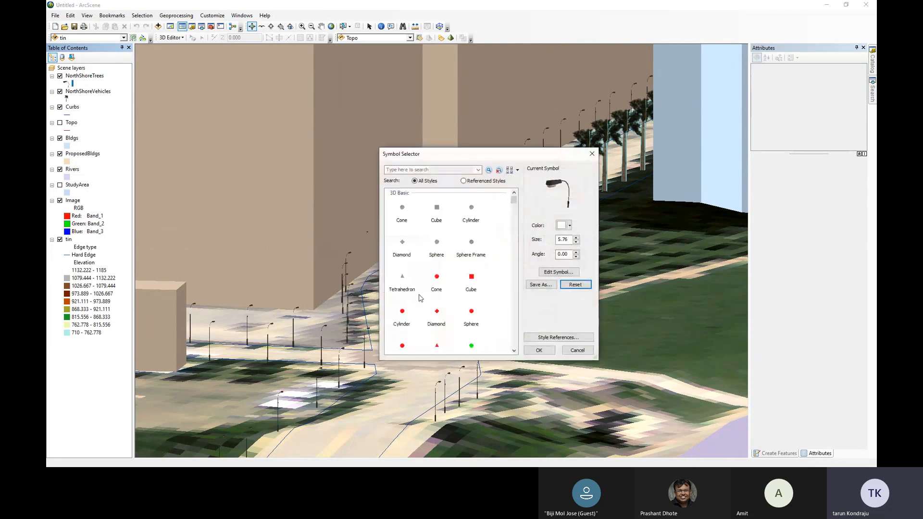
scroll(419, 298, "down", 10)
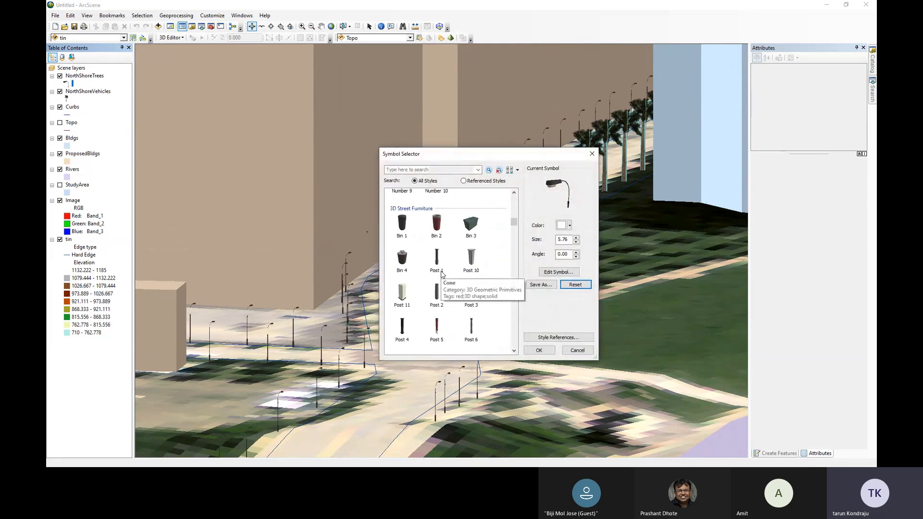
scroll(441, 273, "down", 5)
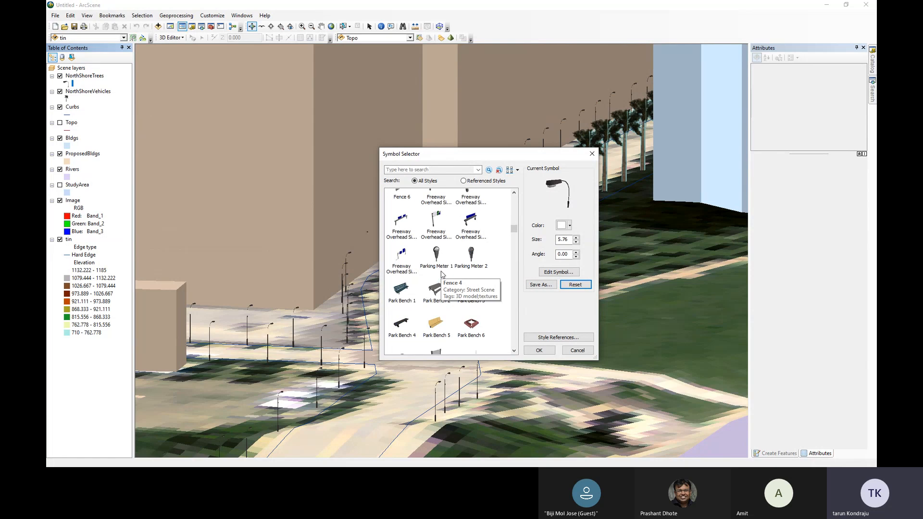
scroll(441, 273, "down", 2)
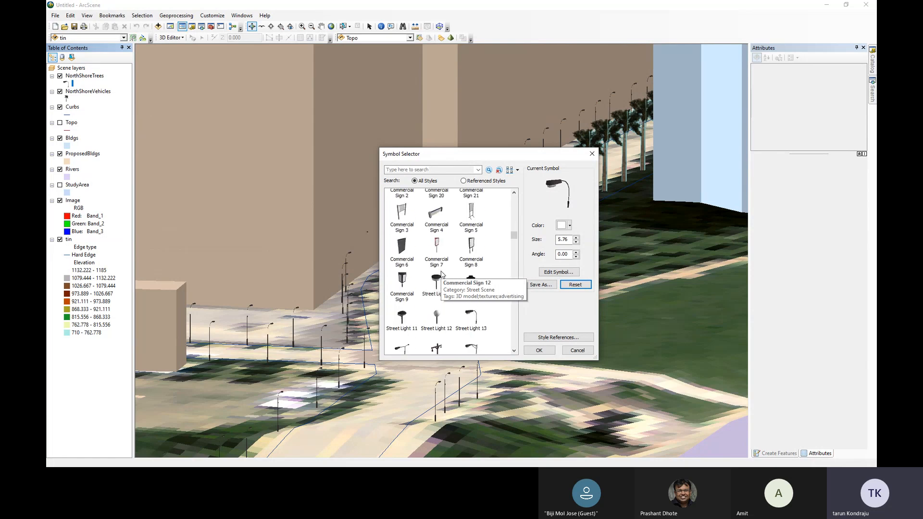
scroll(451, 284, "down", 3)
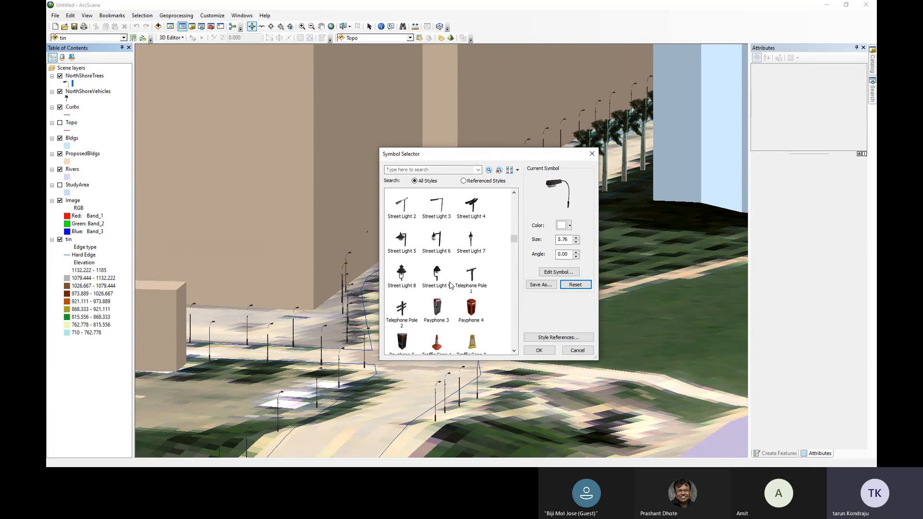
scroll(450, 285, "down", 6)
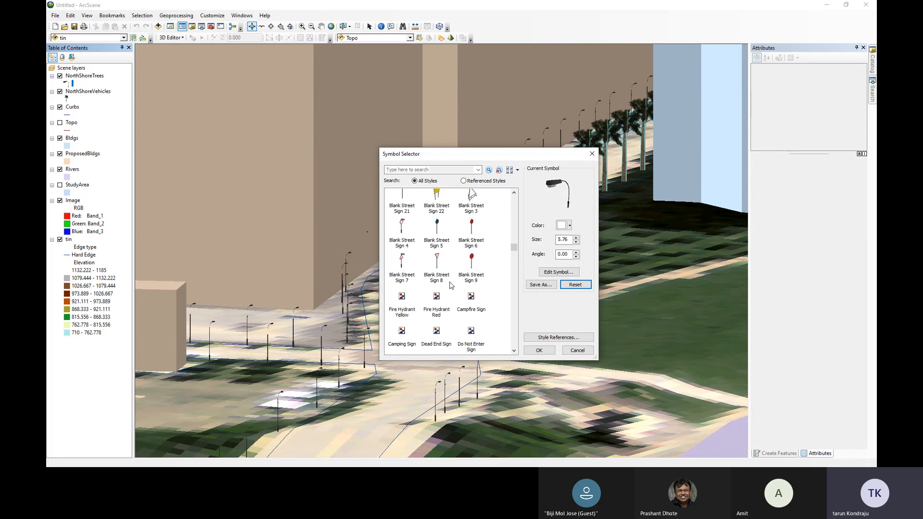
scroll(450, 284, "down", 5)
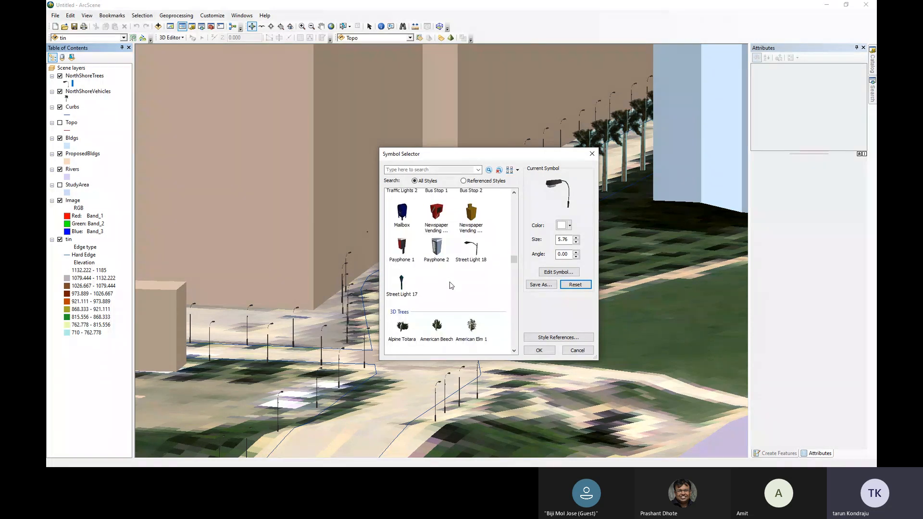
scroll(451, 285, "down", 2)
scroll(451, 284, "down", 6)
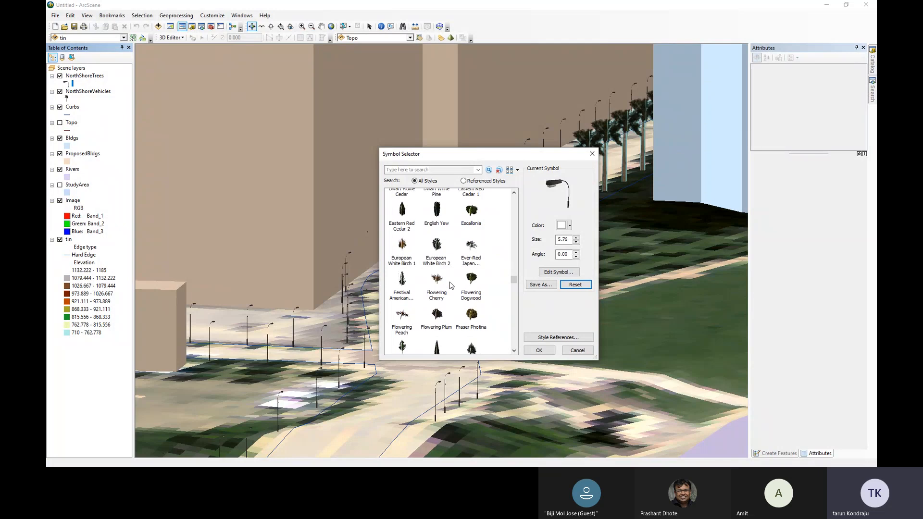
scroll(451, 284, "up", 3)
left_click(440, 277)
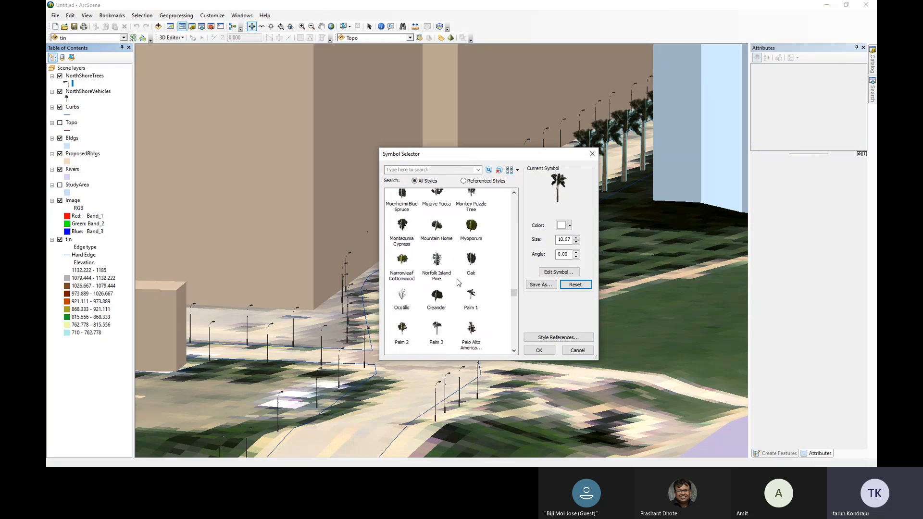
Step: Look through the other 3D Trees symbols and apply the selected Cuban Royal Palm to NorthShoreTrees
scroll(458, 282, "down", 8)
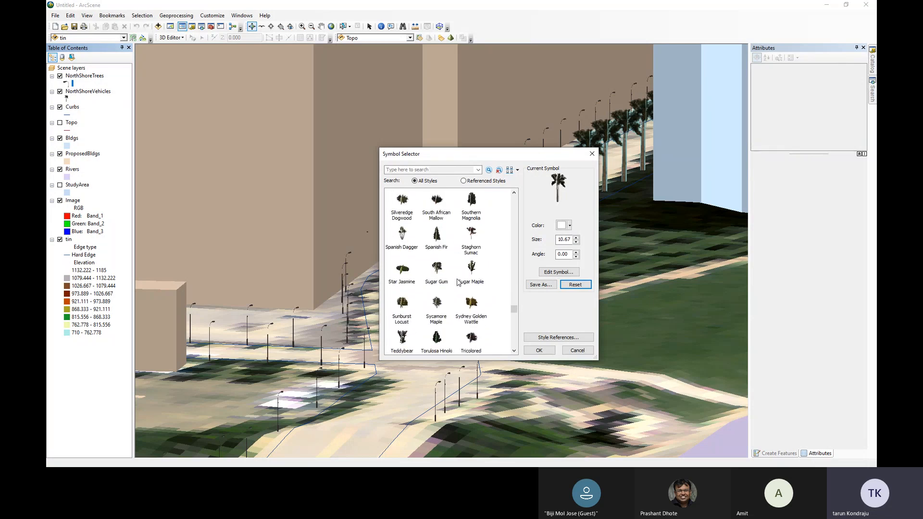
scroll(457, 283, "down", 4)
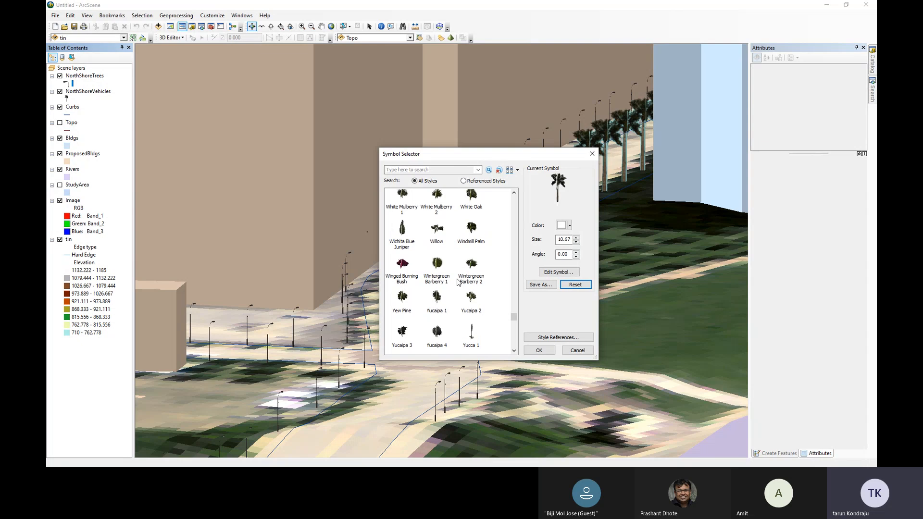
scroll(457, 282, "up", 3)
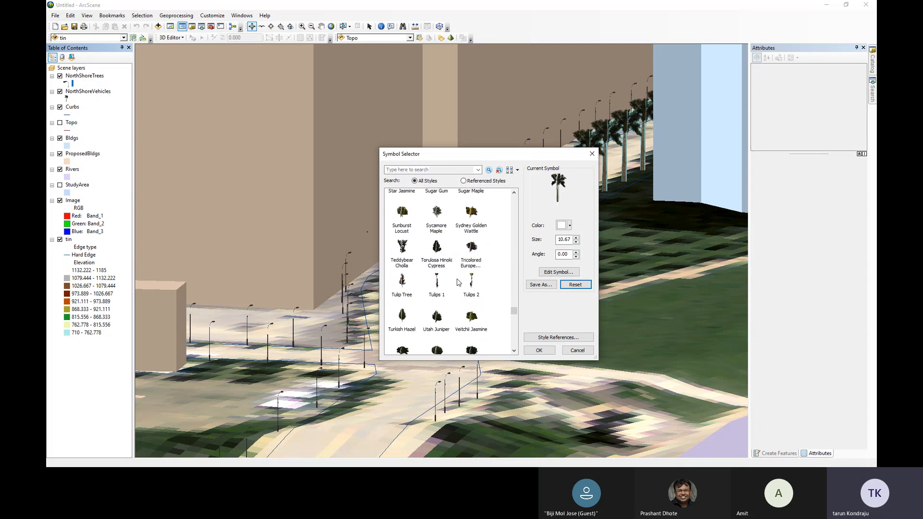
scroll(458, 282, "up", 3)
scroll(458, 282, "up", 3)
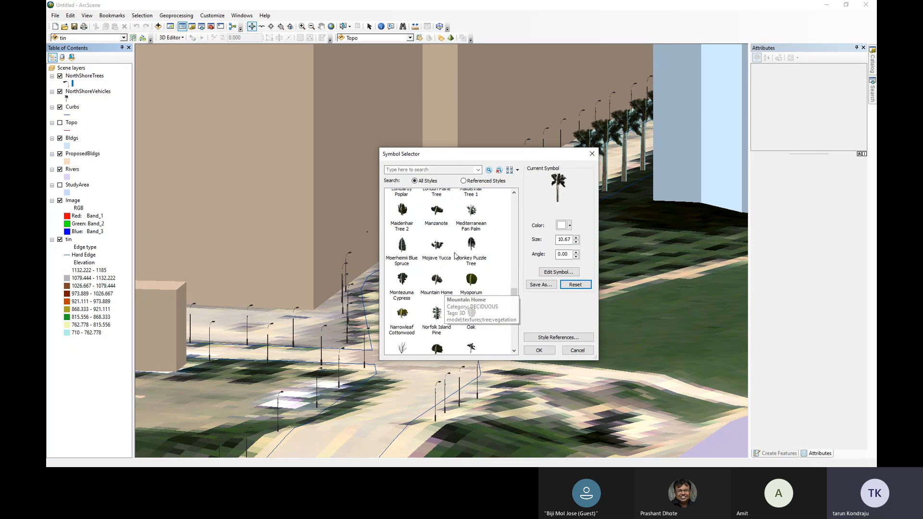
scroll(451, 291, "down", 3)
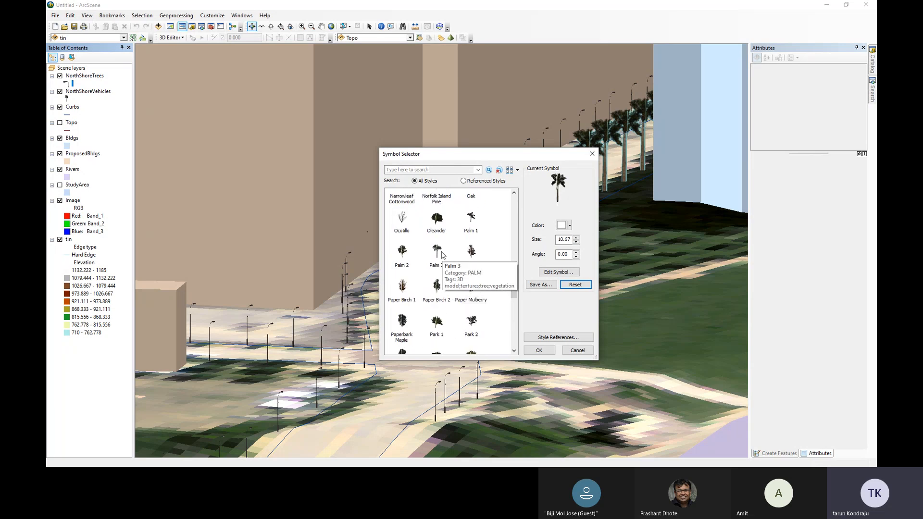
scroll(442, 255, "up", 2)
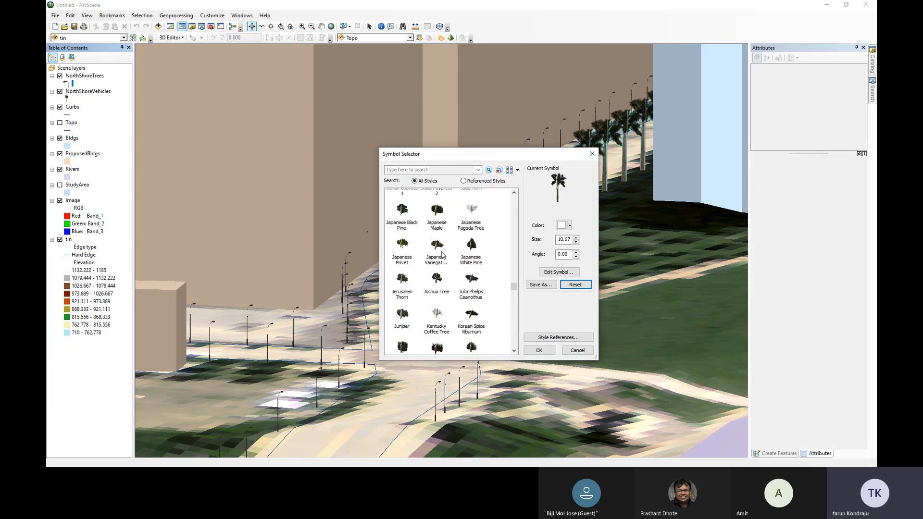
scroll(443, 255, "up", 6)
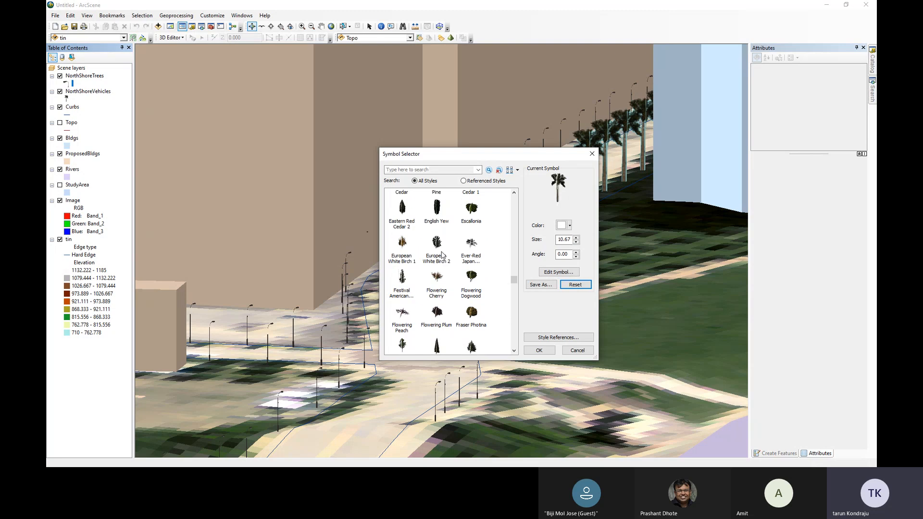
scroll(442, 255, "up", 1)
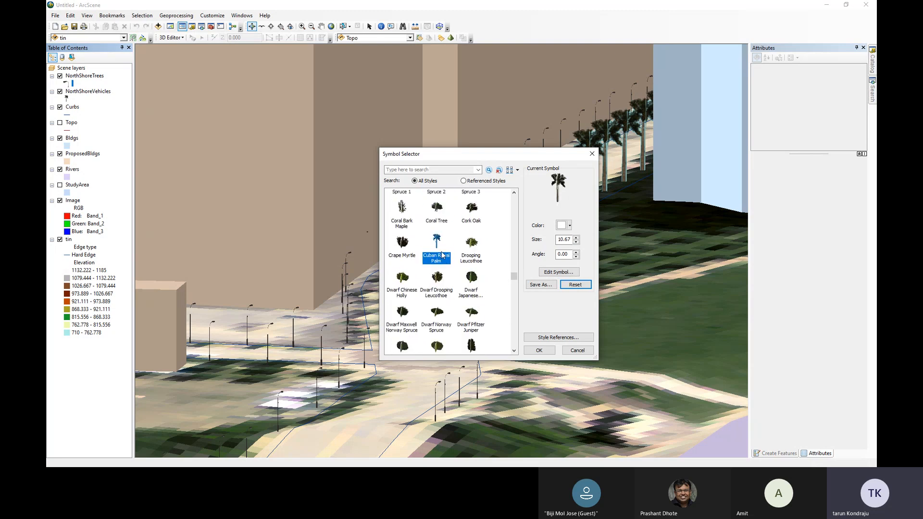
left_click(539, 350)
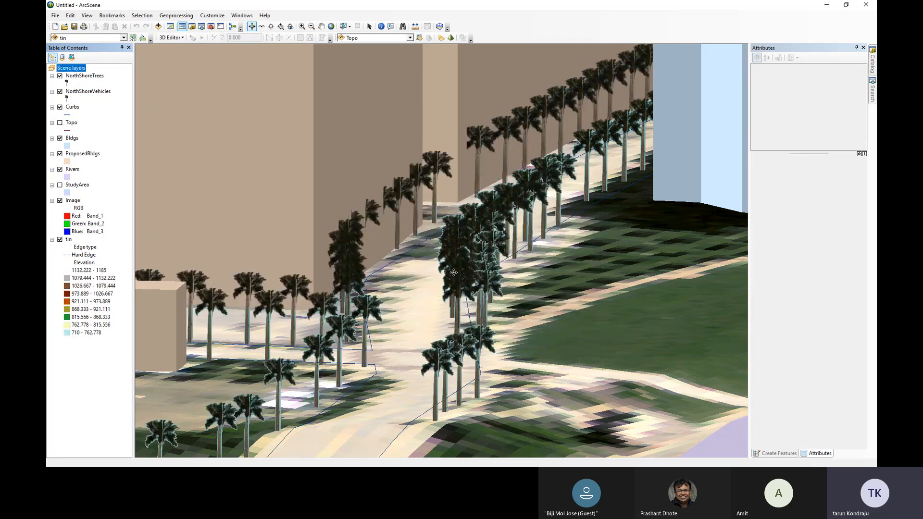
Step: Zoom the scene out to the extent of the Topo layer
mouse_move(446, 268)
left_mouse_down()
mouse_move(464, 286)
mouse_move(456, 255)
mouse_move(448, 275)
left_mouse_up()
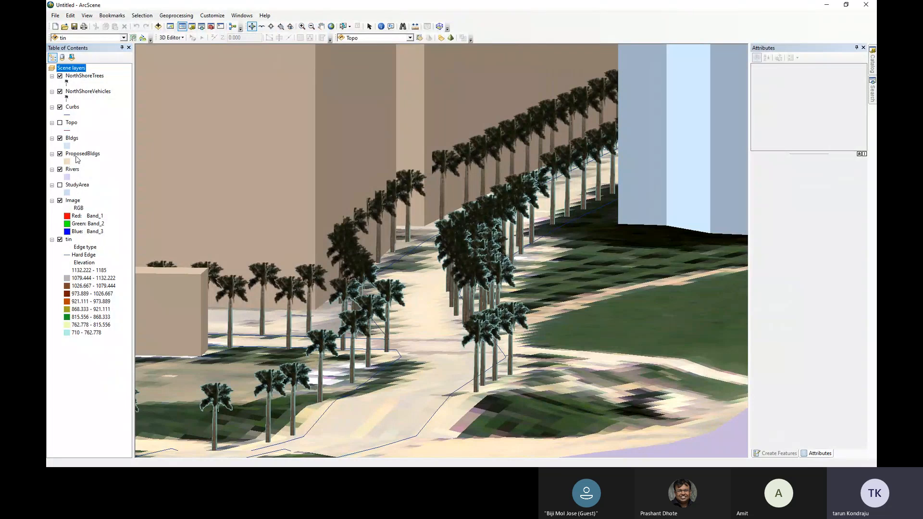
right_click(71, 122)
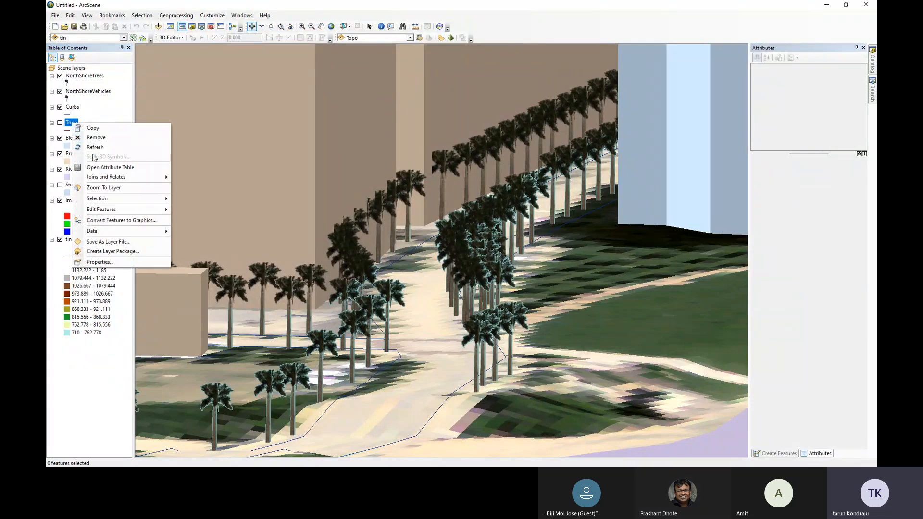
left_click(111, 186)
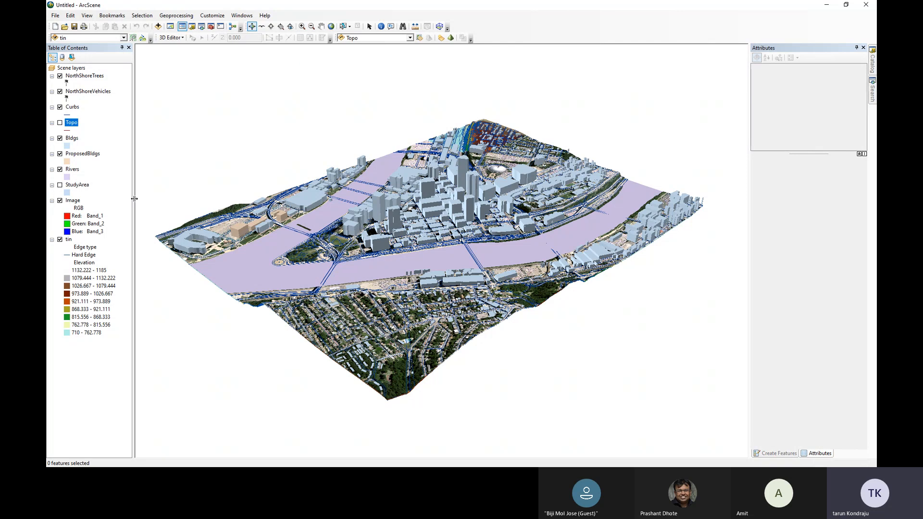
Step: Set the Bldgs layer's transparency to 50 percent in its display properties
right_click(72, 139)
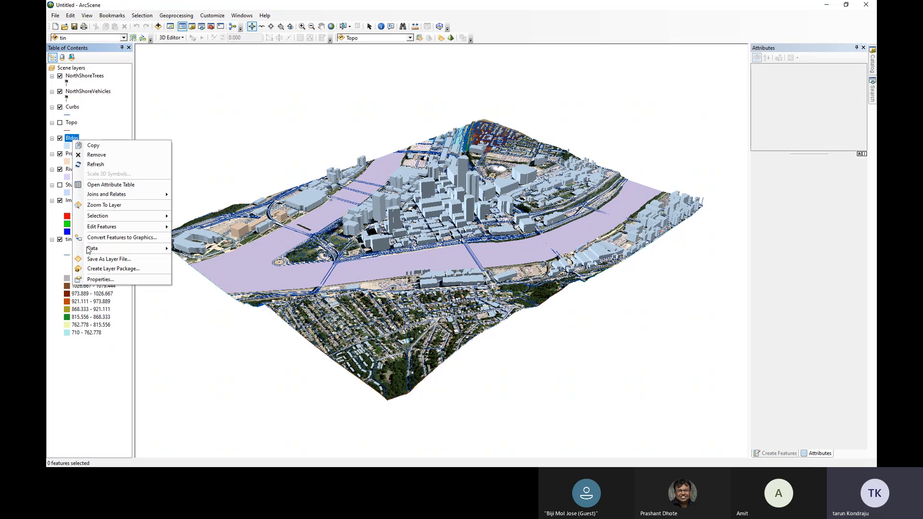
left_click(100, 279)
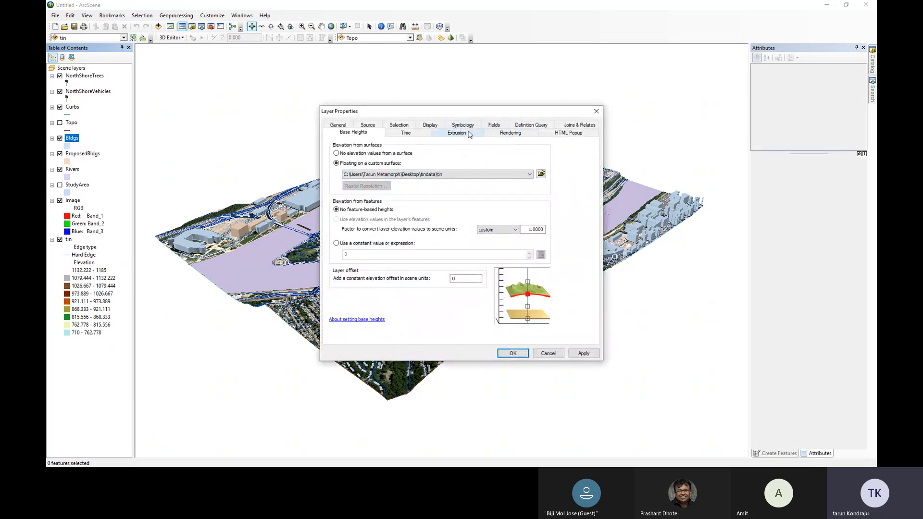
left_click(469, 125)
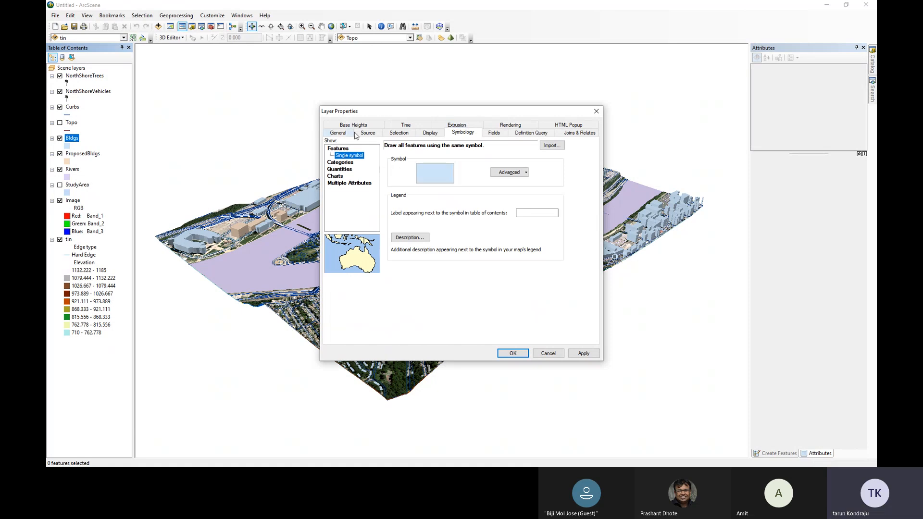
left_click(423, 134)
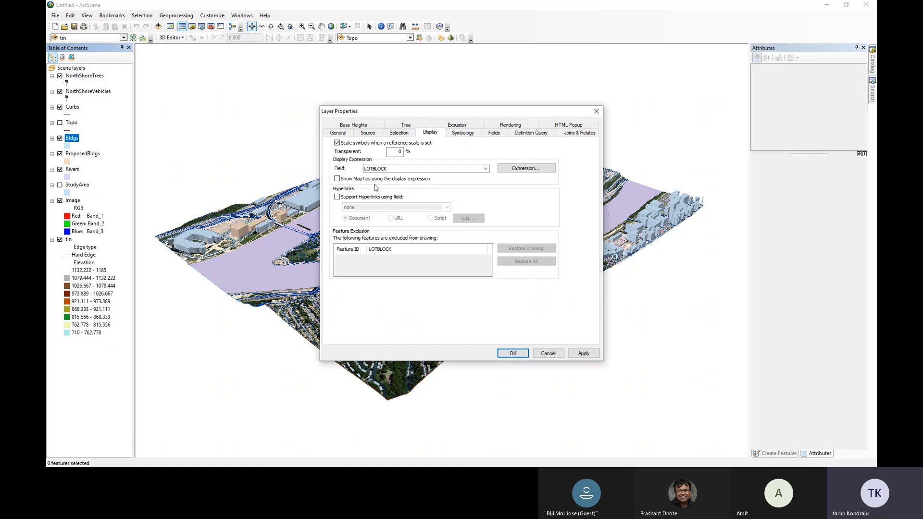
left_click(399, 151)
type("50")
Step: Change the outline color of the Bldgs layer's symbol to dark blue and apply the layer properties
left_click(465, 134)
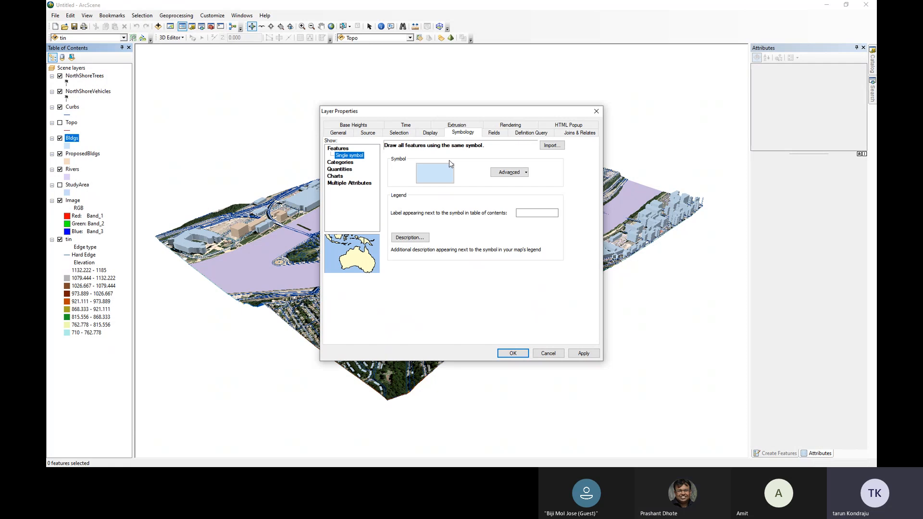
left_click(439, 171)
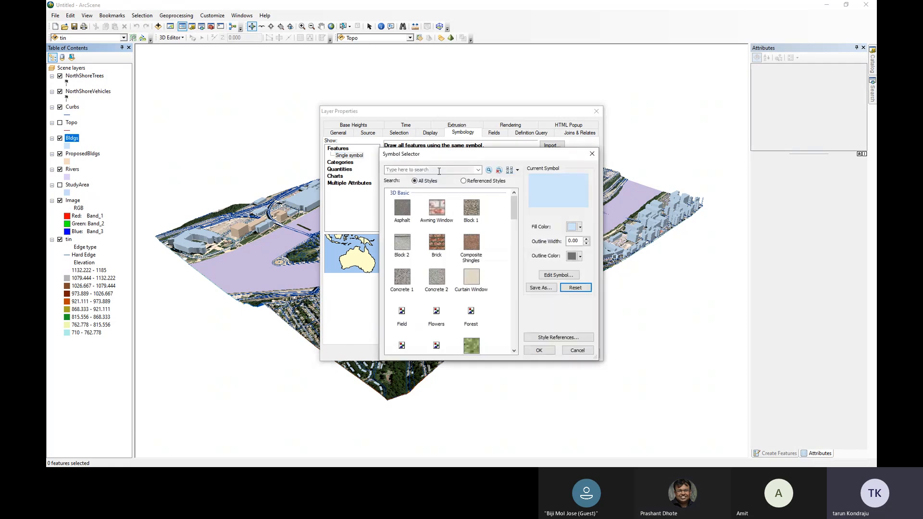
left_click(576, 256)
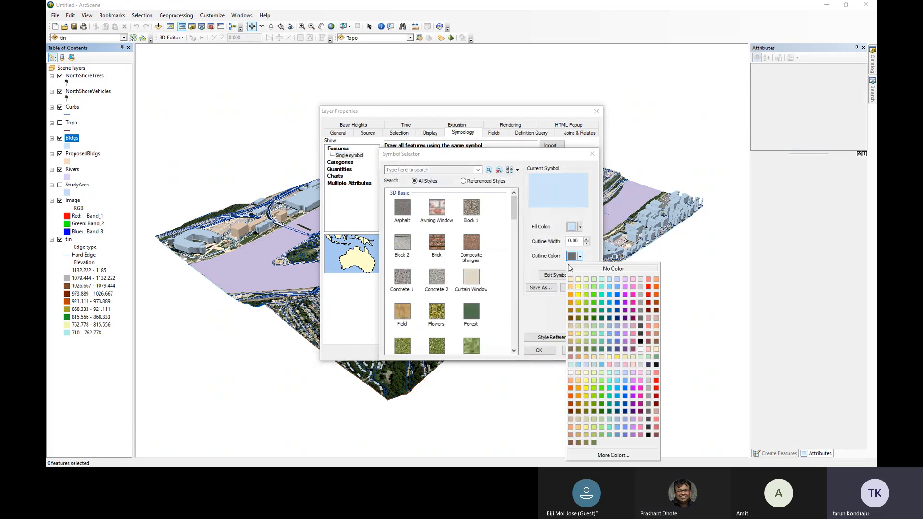
left_click(617, 319)
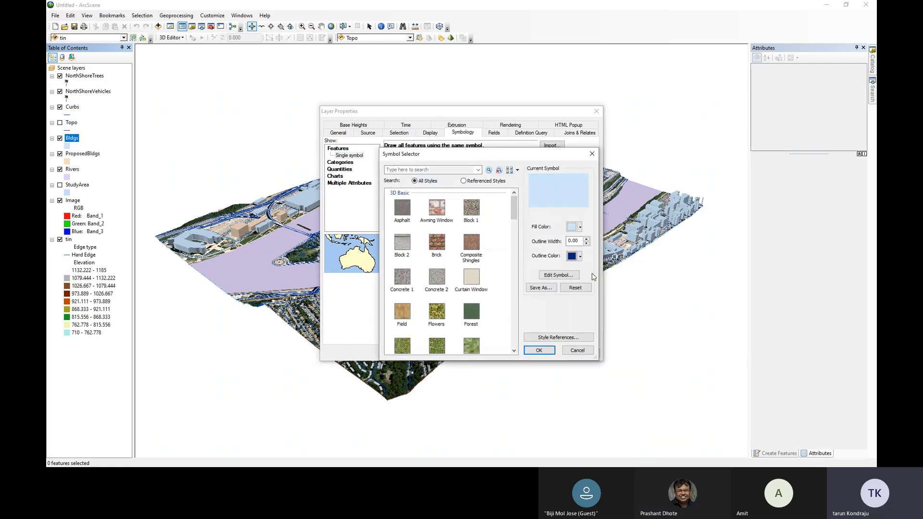
left_click(539, 350)
left_click(582, 354)
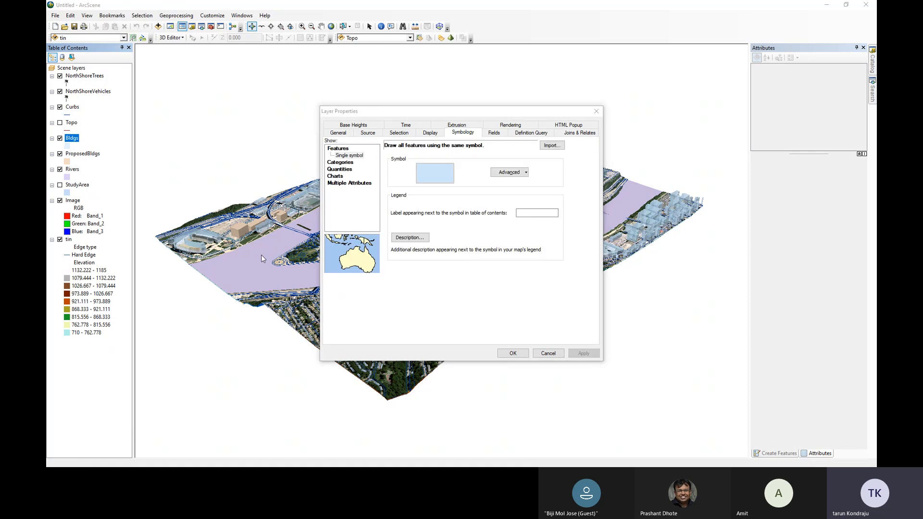
left_click(511, 354)
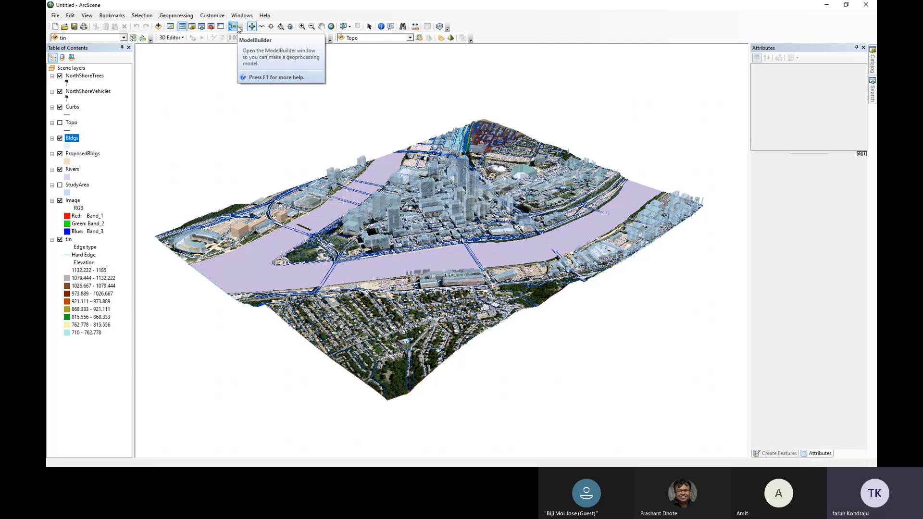
Step: Change the Bldgs layer's symbol fill to a medium light blue and increase its outline width
left_click(301, 26)
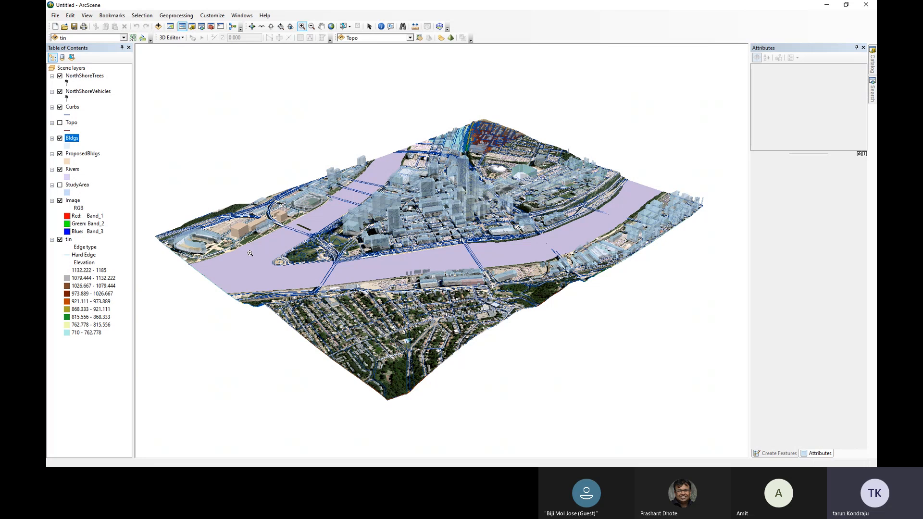
left_click_drag(161, 219, 250, 256)
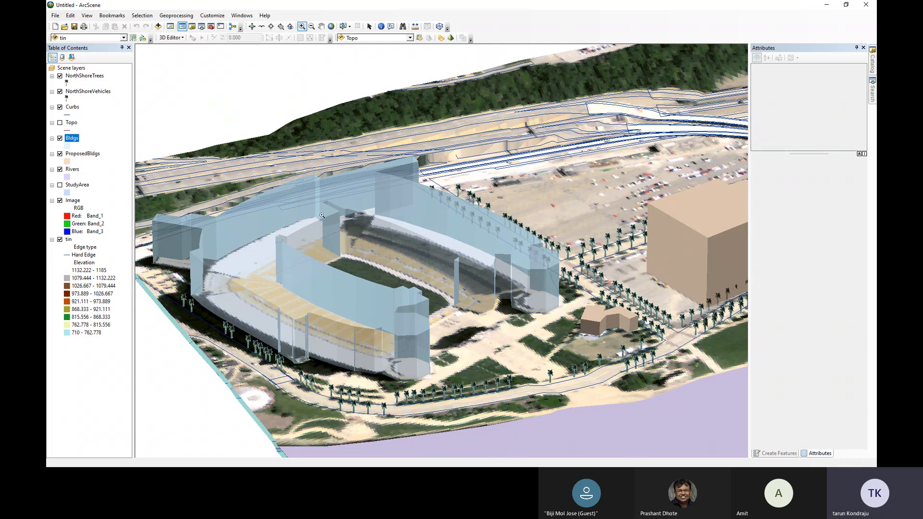
left_click(68, 146)
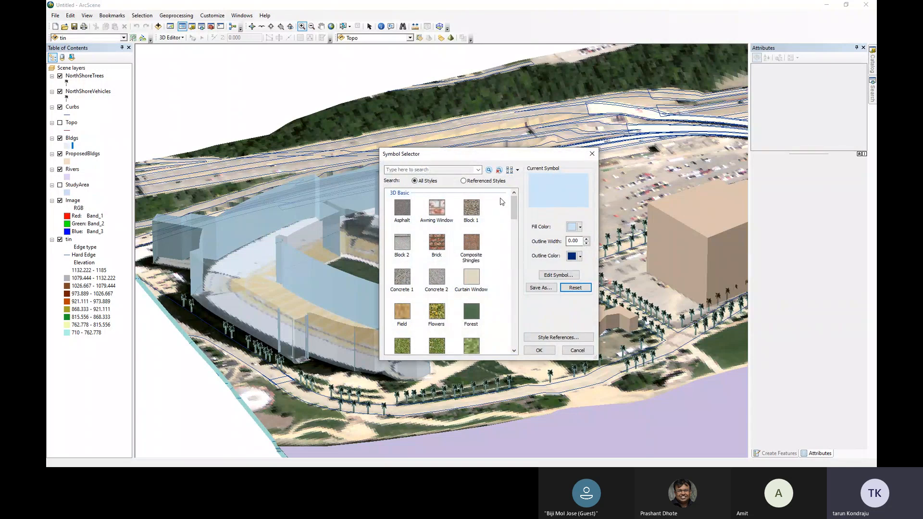
scroll(453, 252, "down", 5)
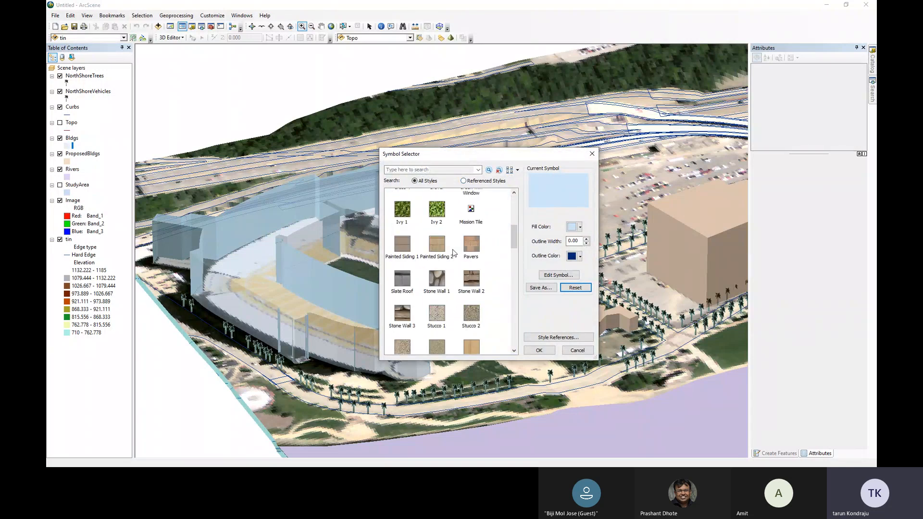
scroll(454, 252, "up", 5)
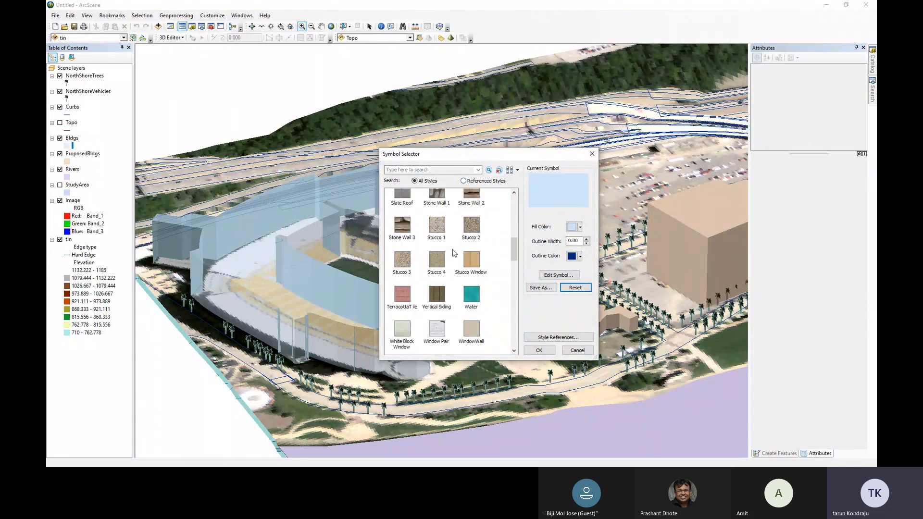
left_click(580, 227)
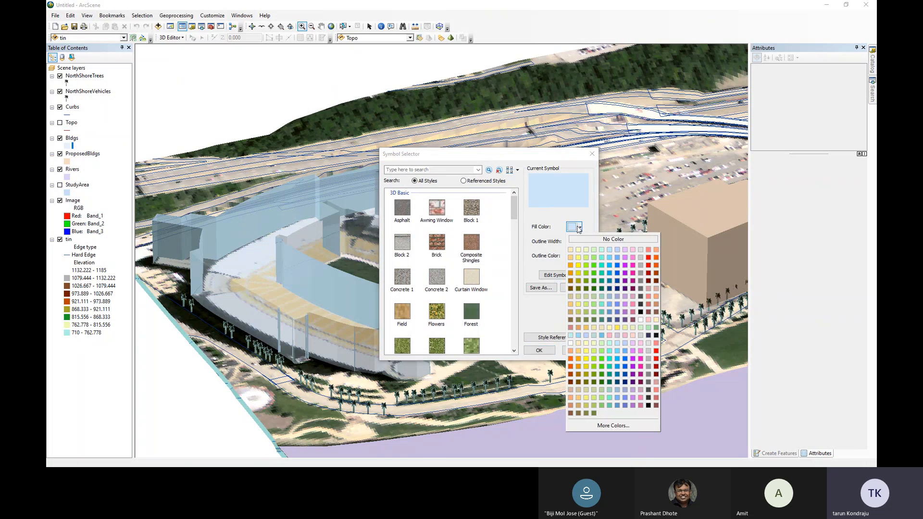
left_click(617, 273)
left_click(580, 228)
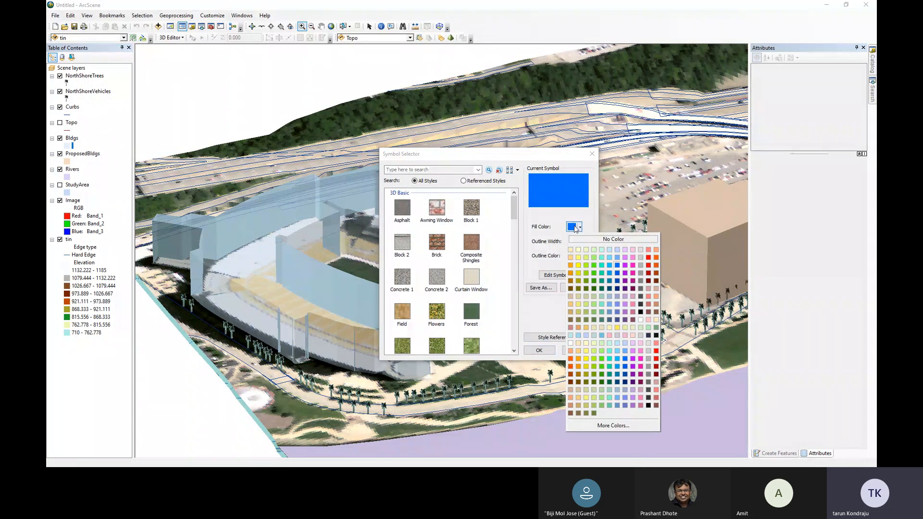
left_click(615, 258)
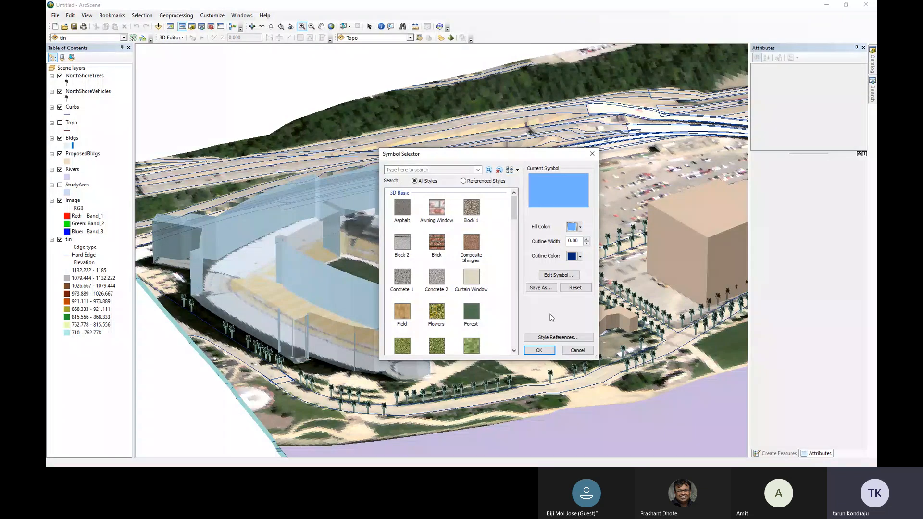
left_click(586, 240)
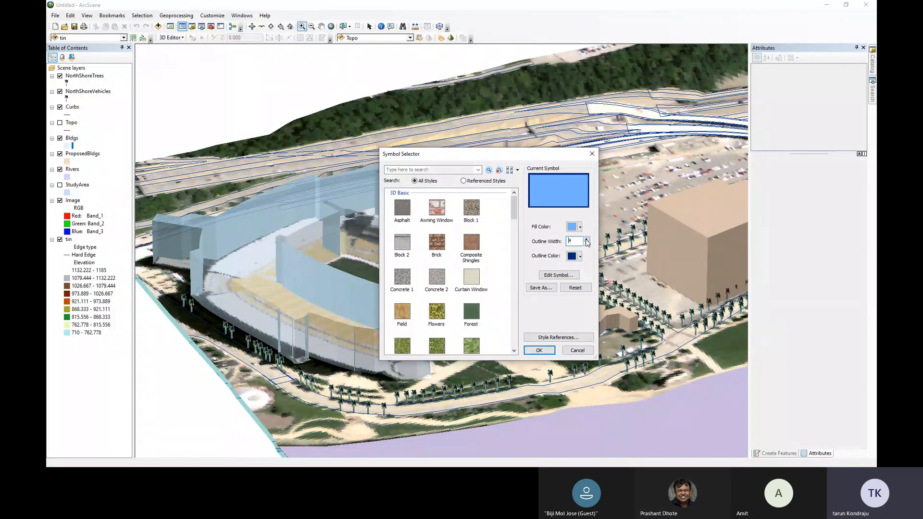
left_click(538, 349)
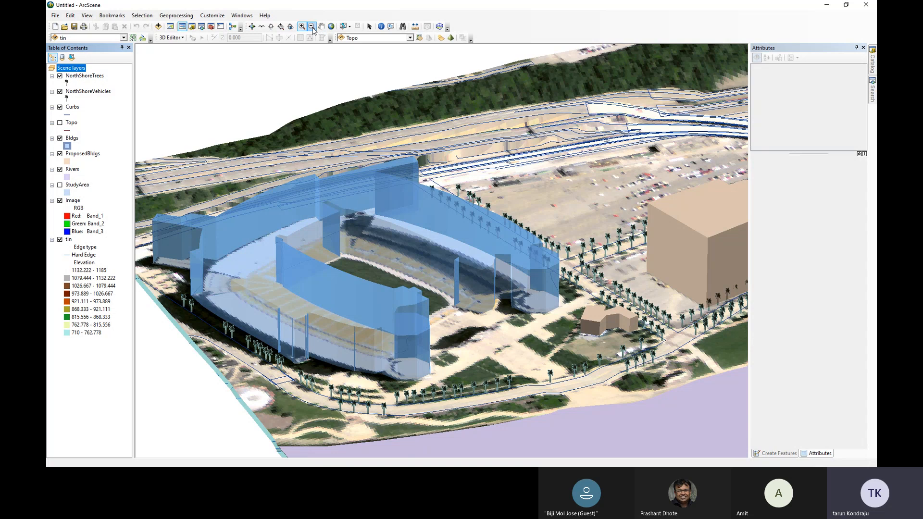
Step: Orbit around the stadium and the wider river shore to examine the restyled transparent buildings from low and high angles
left_click(251, 26)
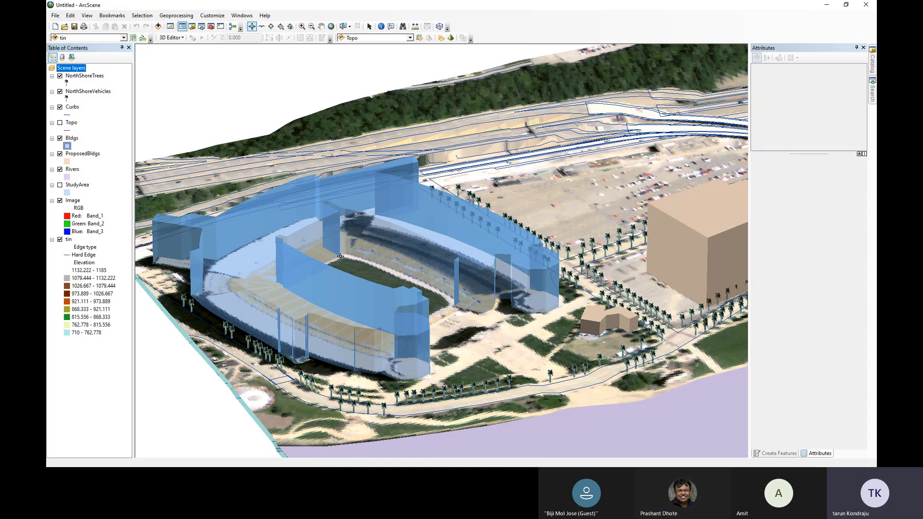
left_click_drag(339, 254, 452, 205)
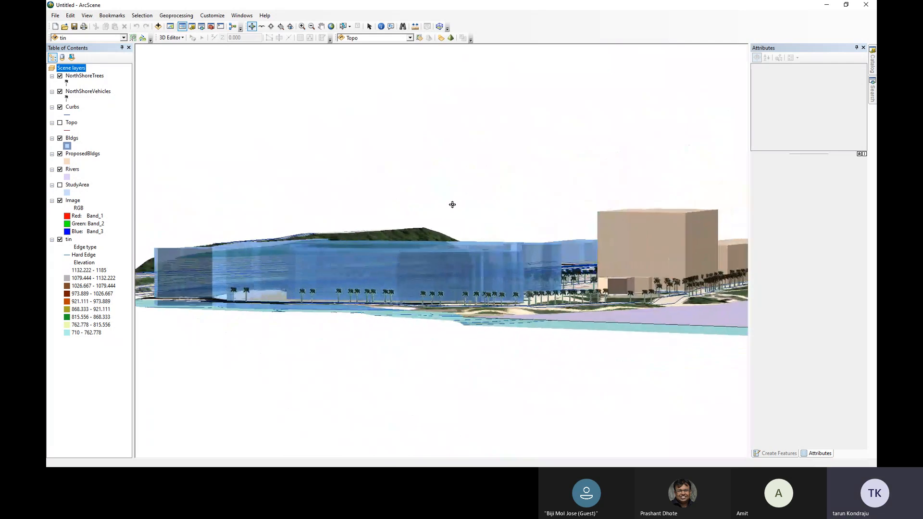
left_click_drag(452, 205, 405, 291)
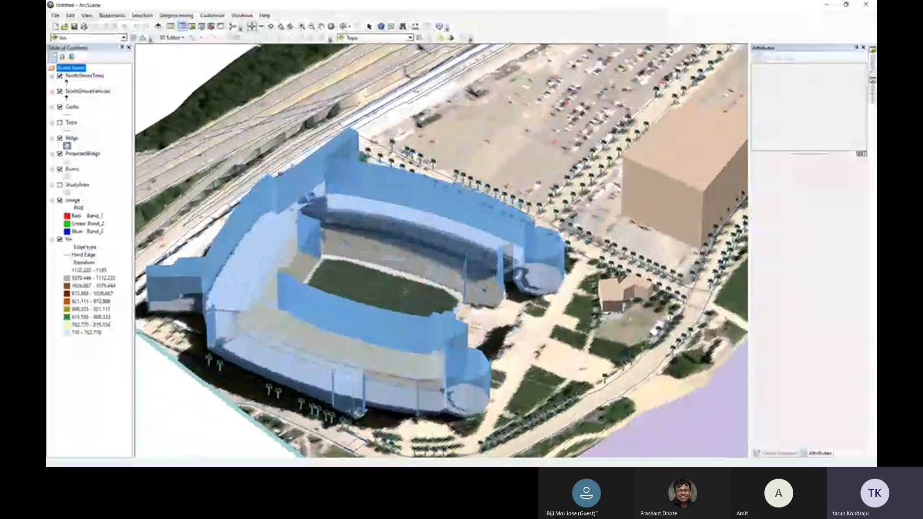
left_click(312, 26)
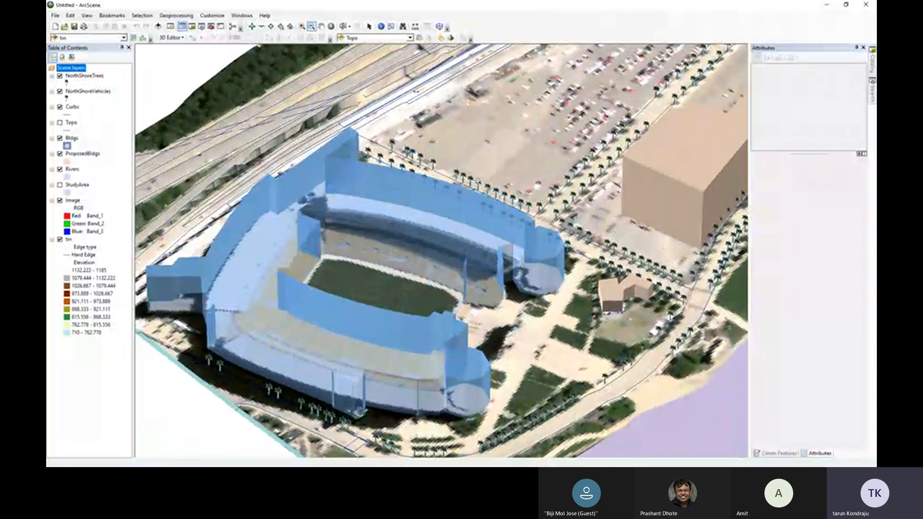
left_click(478, 181)
left_click(251, 26)
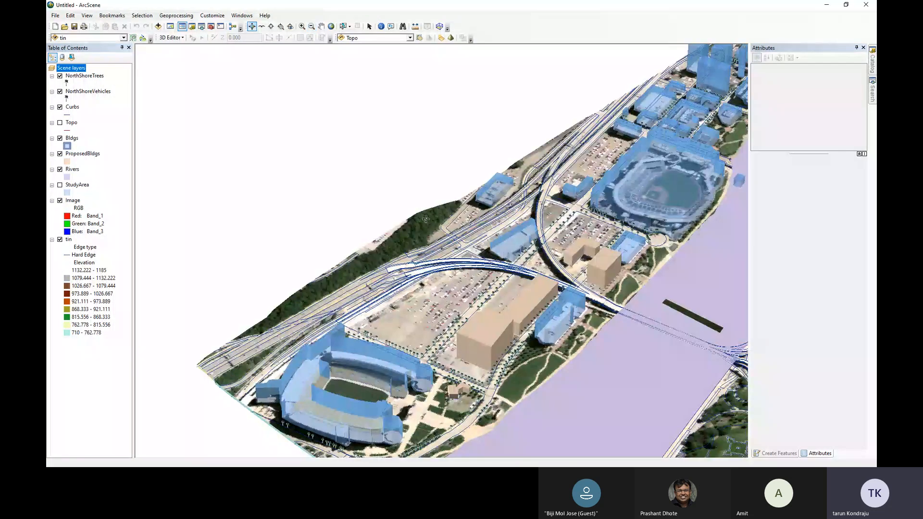
left_click_drag(390, 179, 335, 152)
Step: Set the observer position on the round plaza at the river point and view the proposed buildings and trees from ground level
left_click(271, 26)
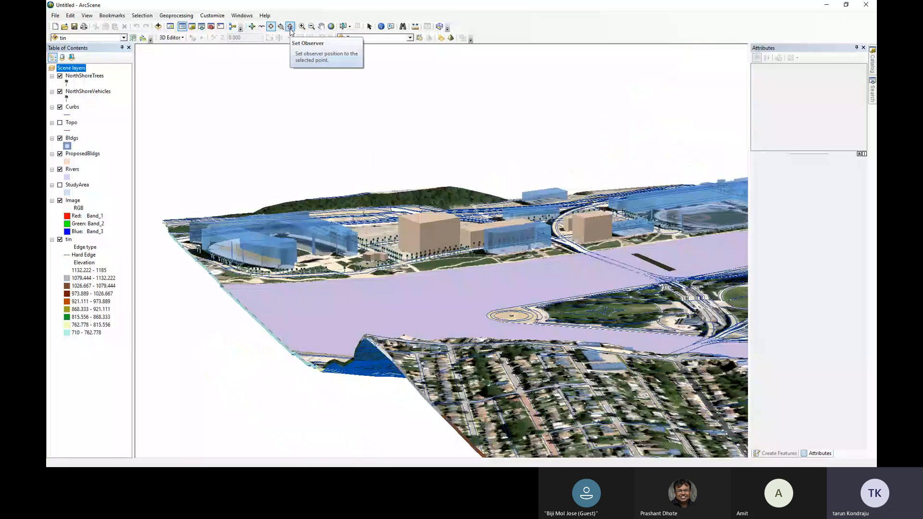
left_click(290, 27)
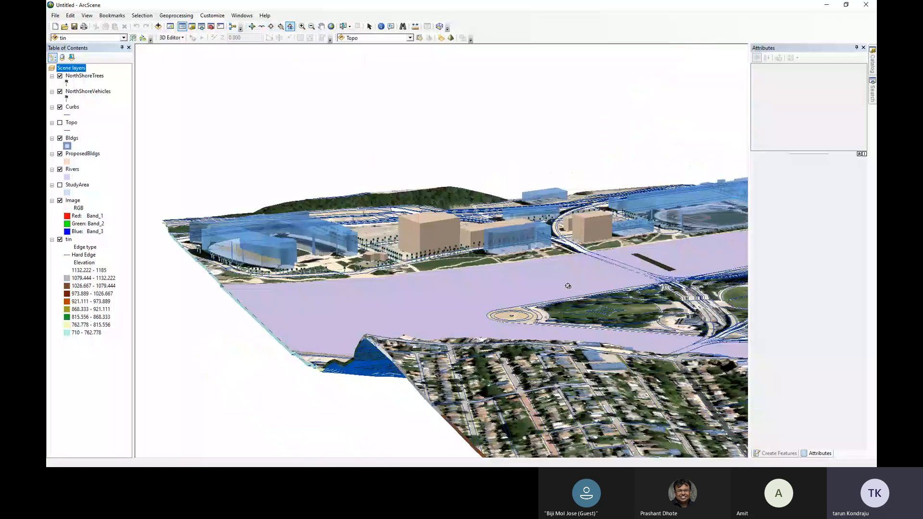
left_click(512, 315)
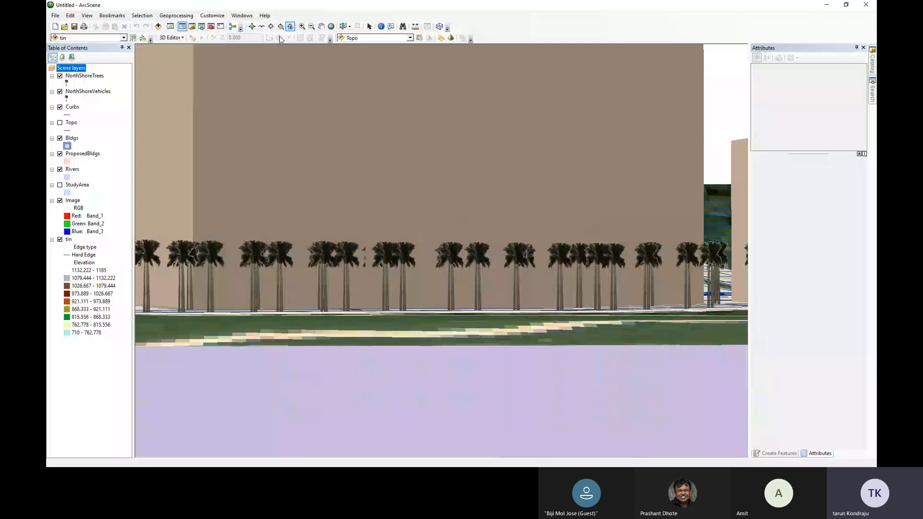
left_click(310, 27)
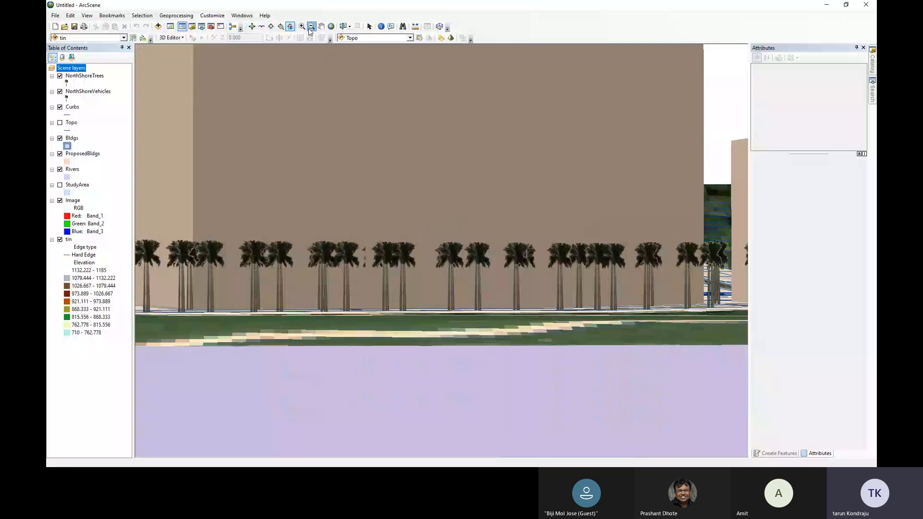
left_click(423, 292)
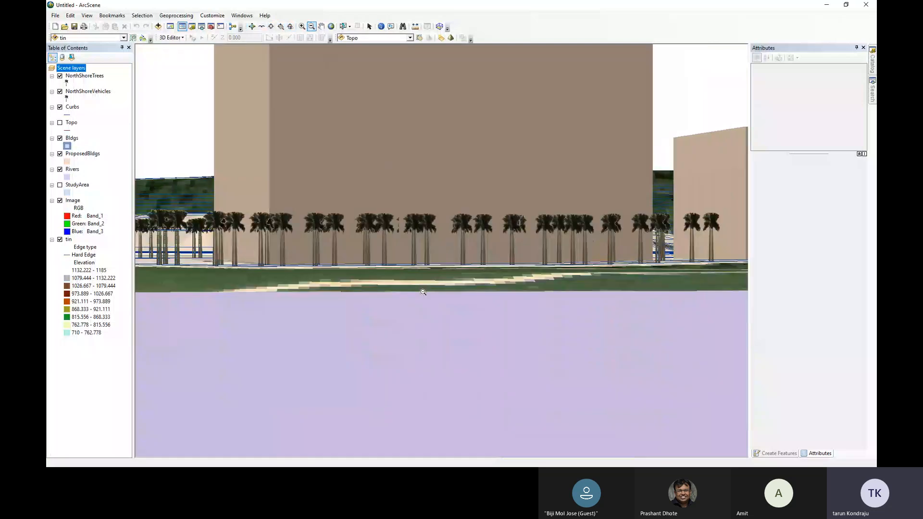
left_click(397, 193)
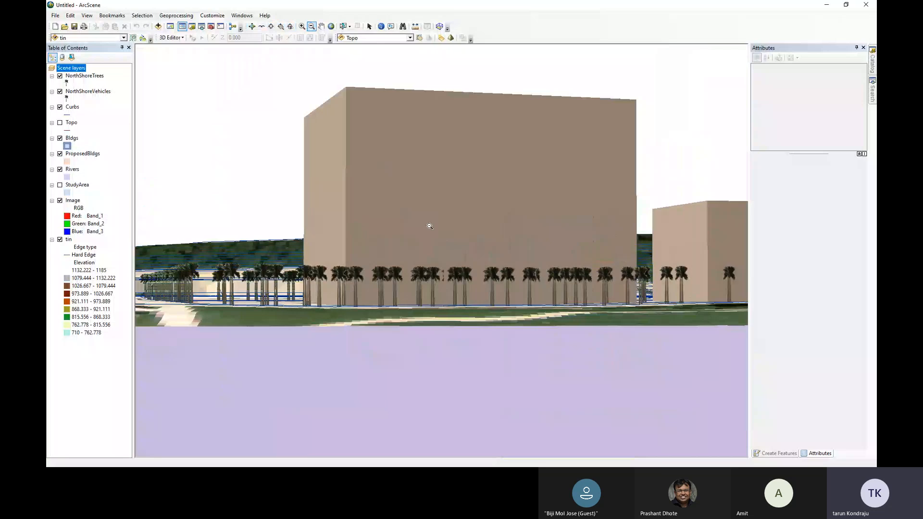
left_click(429, 226)
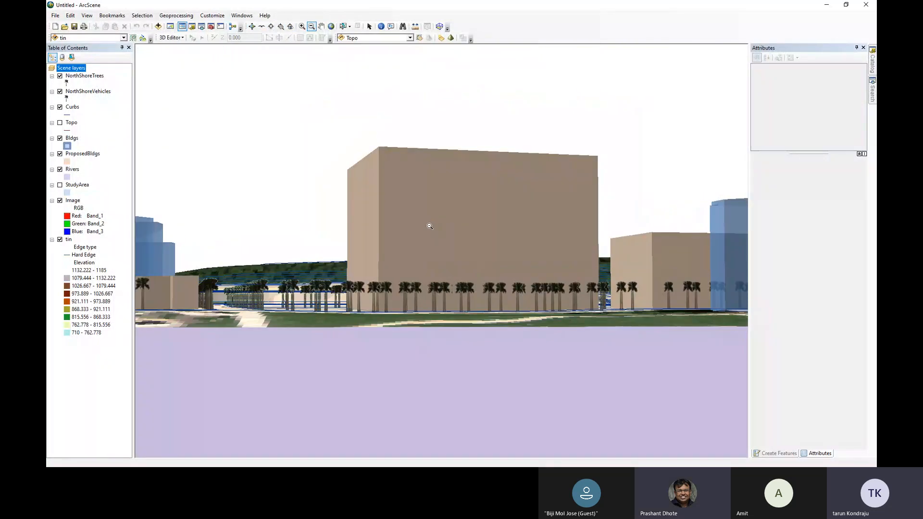
left_click(429, 226)
left_click(429, 226)
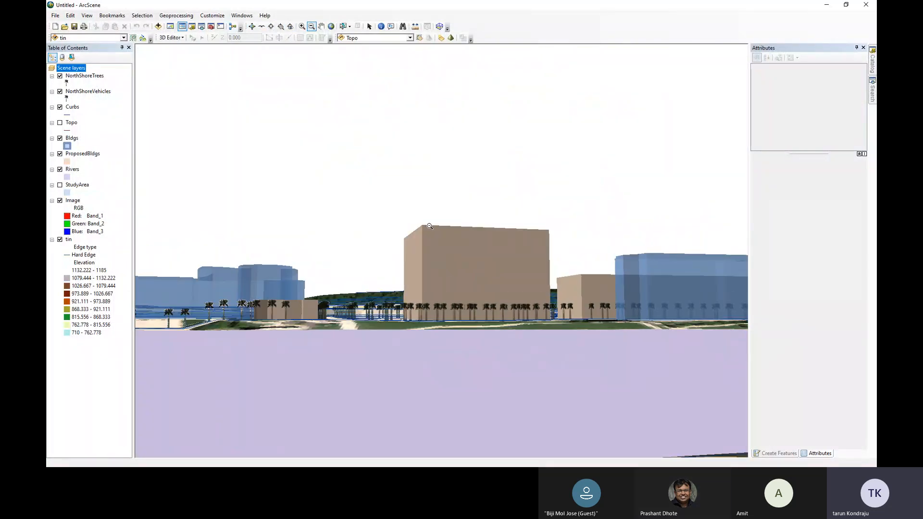
left_click(430, 226)
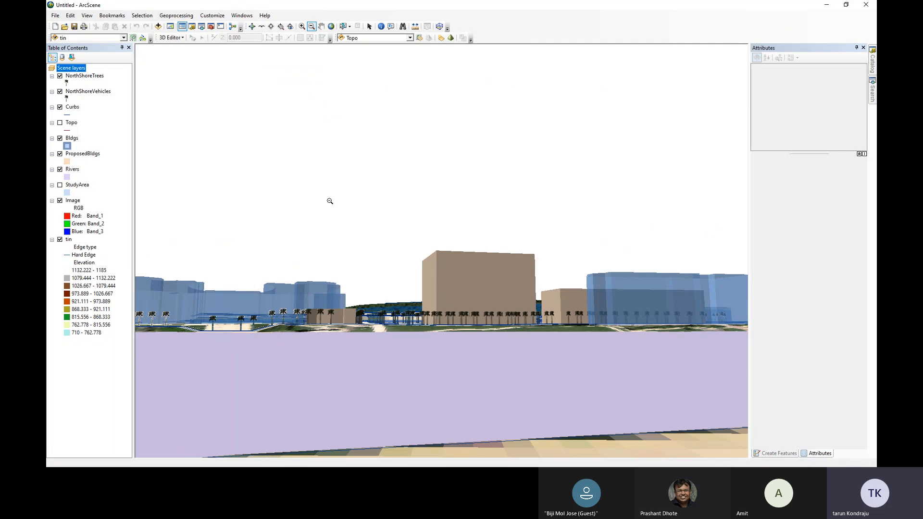
Step: Start a 3D Editor edit session for the scene's layers
left_click(252, 27)
left_click(369, 27)
left_click(171, 38)
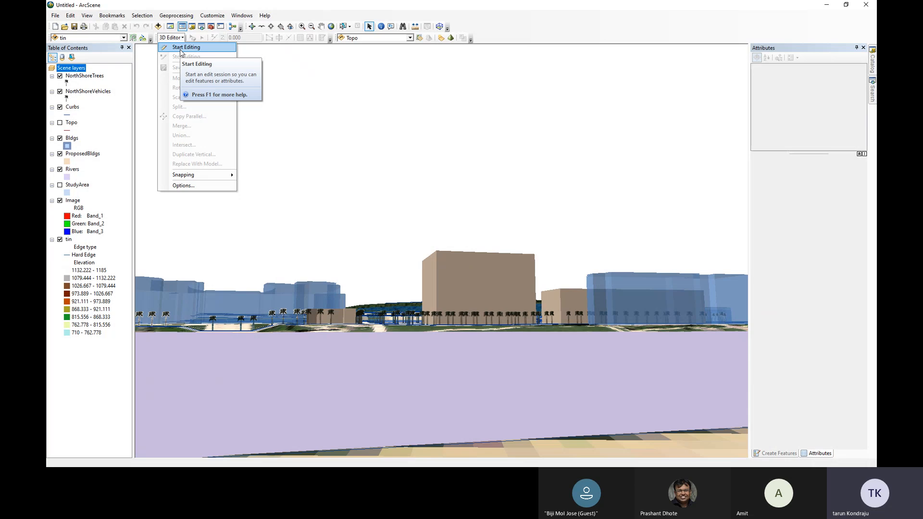
left_click(179, 47)
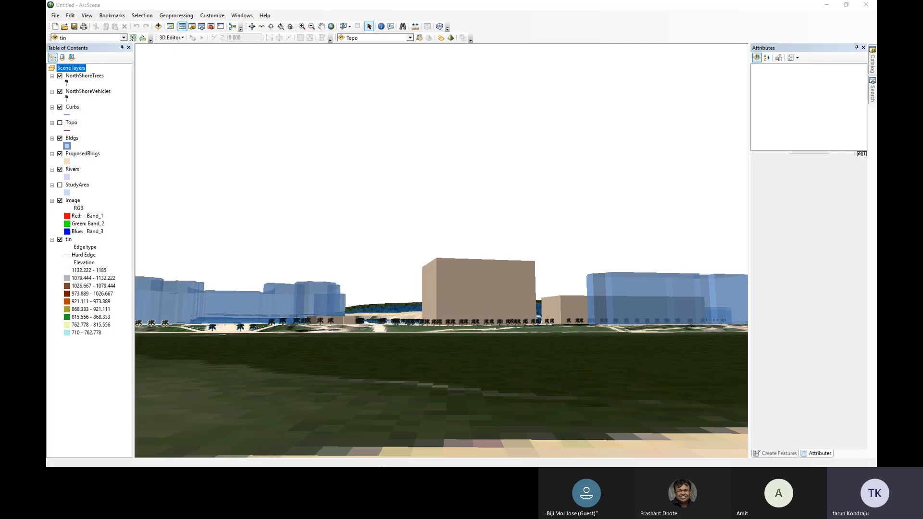
Step: Switch to Microsoft Teams to check the General channel and the running meeting, and minimize both windows
key("super")
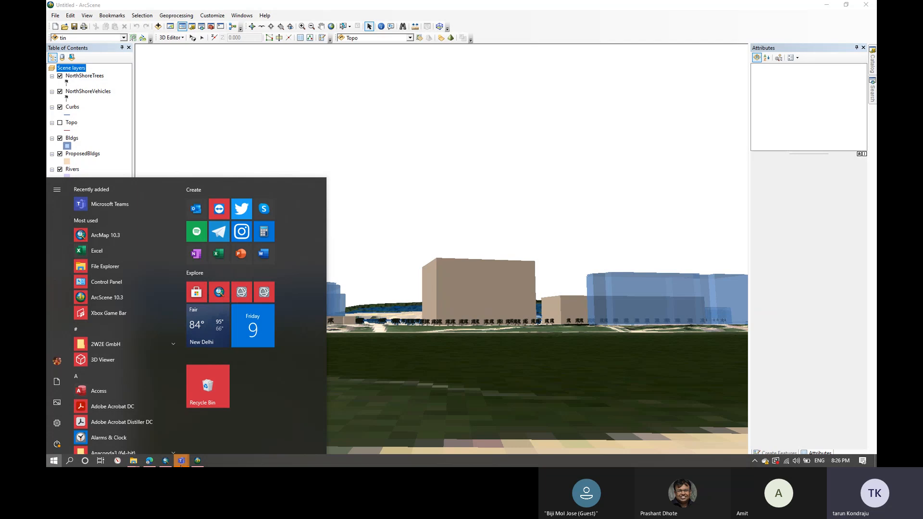
mouse_move(181, 460)
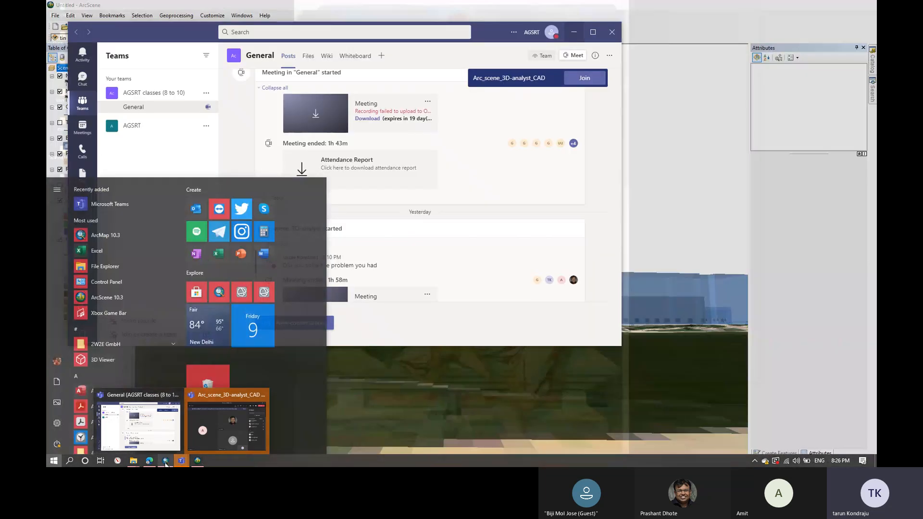
mouse_move(209, 418)
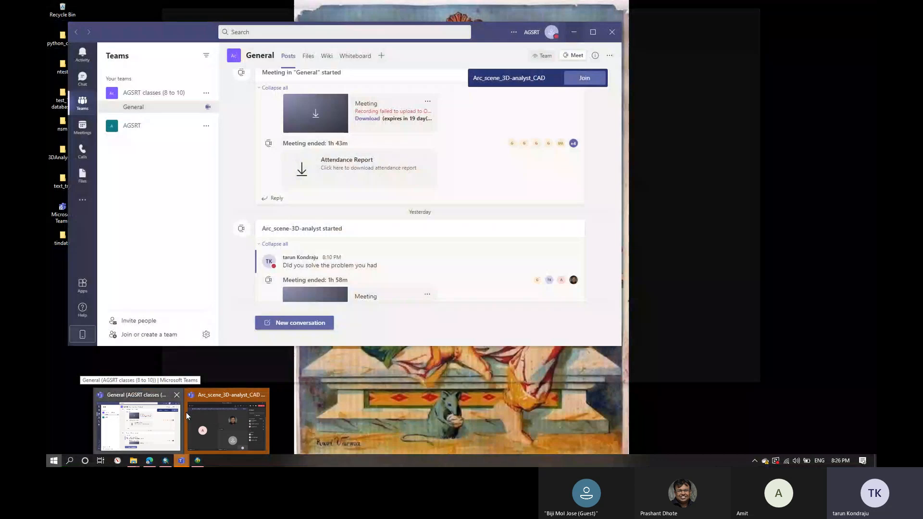
left_click(183, 412)
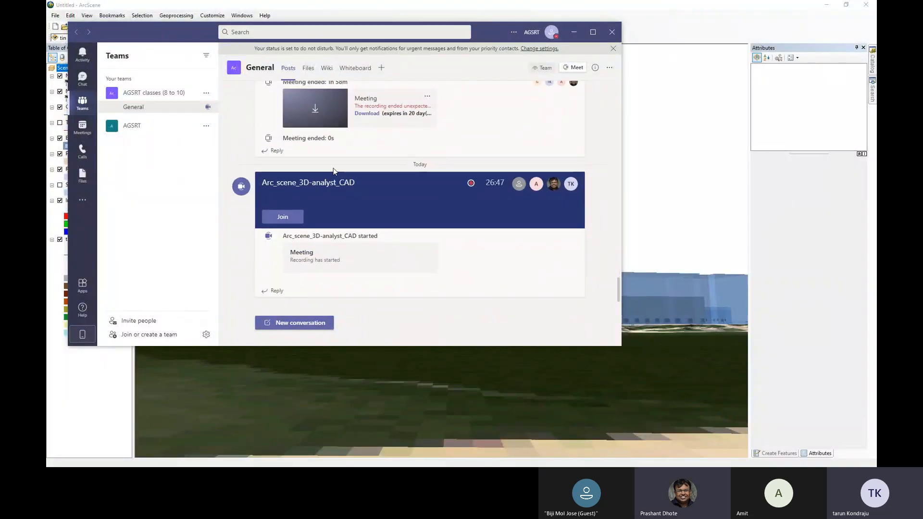
left_click(574, 34)
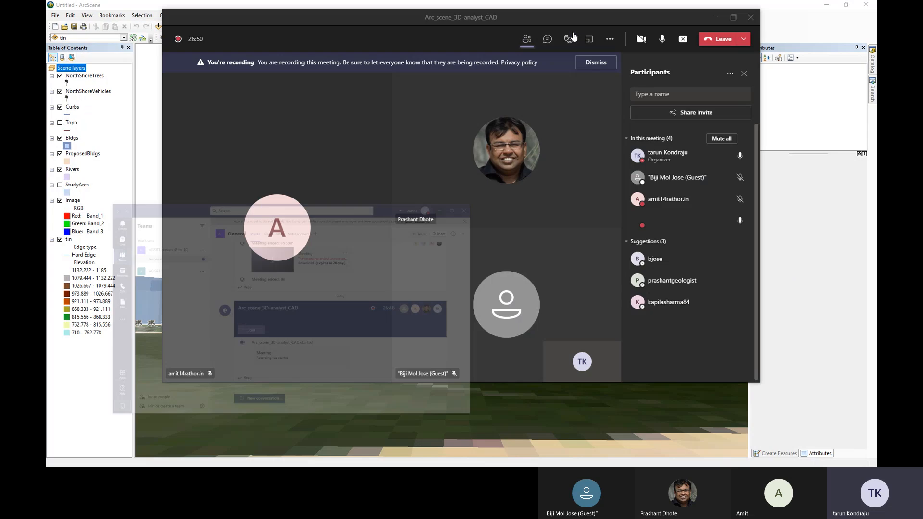
left_click(714, 19)
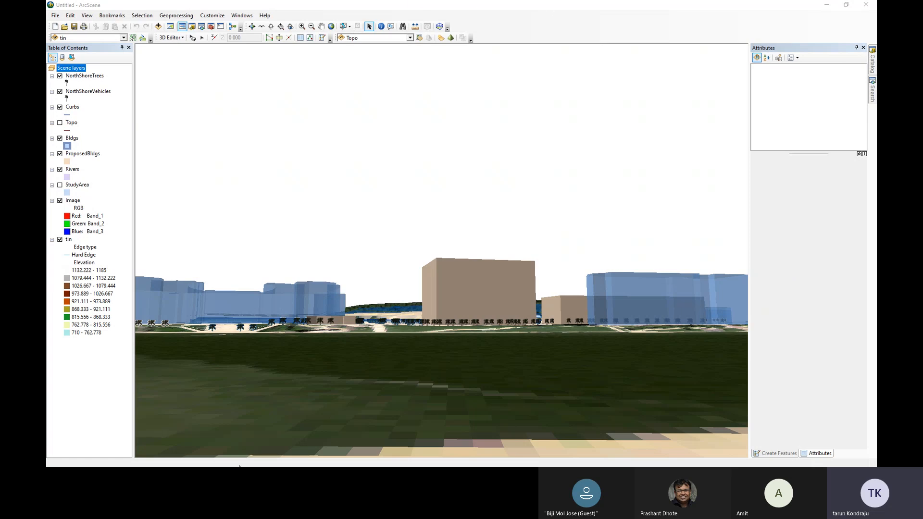
key("super")
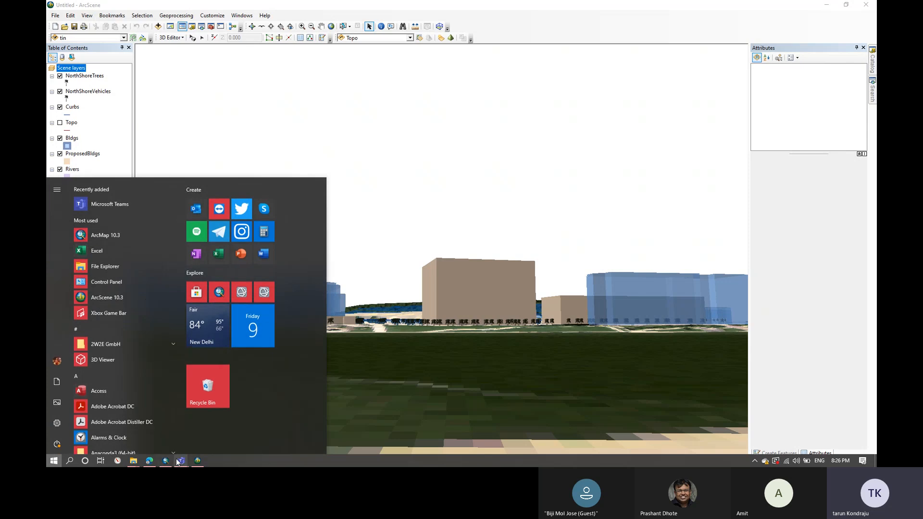
right_click(167, 461)
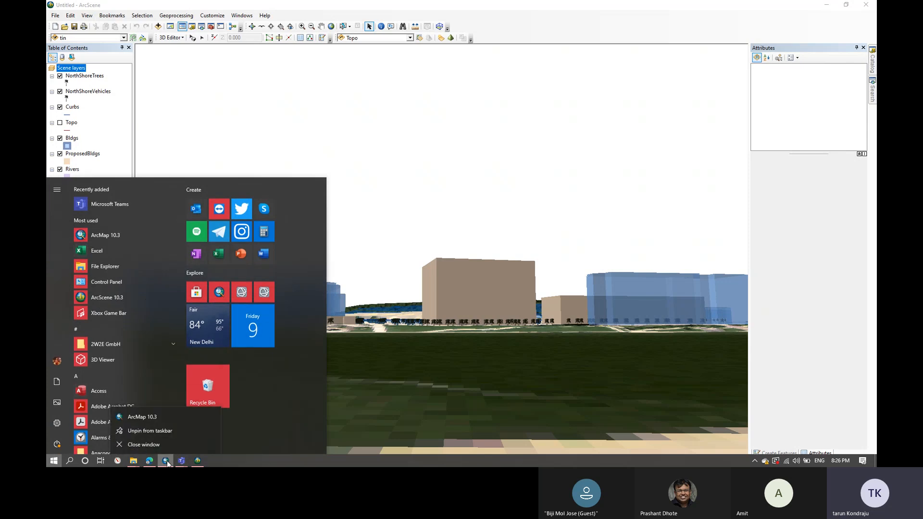
left_click(195, 460)
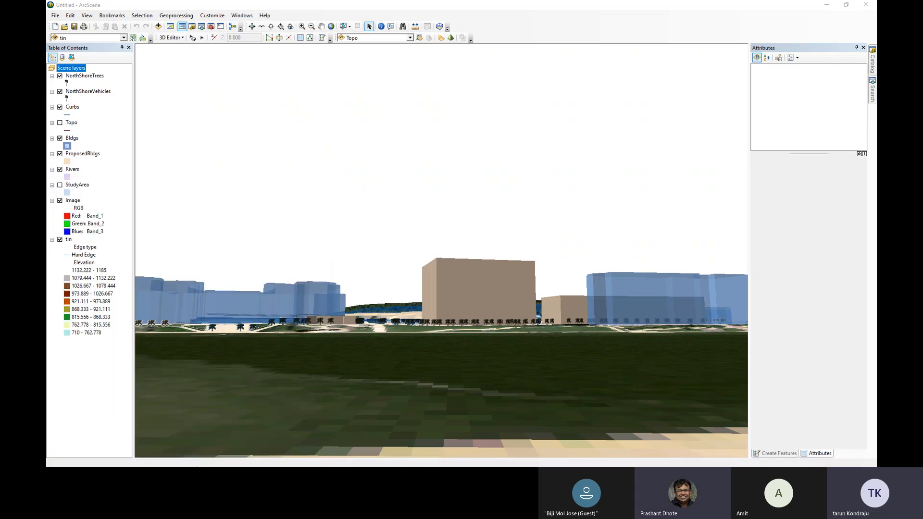
Step: Turn off automatic hiding of the Windows taskbar in desktop mode and minimize the Settings window
key("super")
left_click(196, 463)
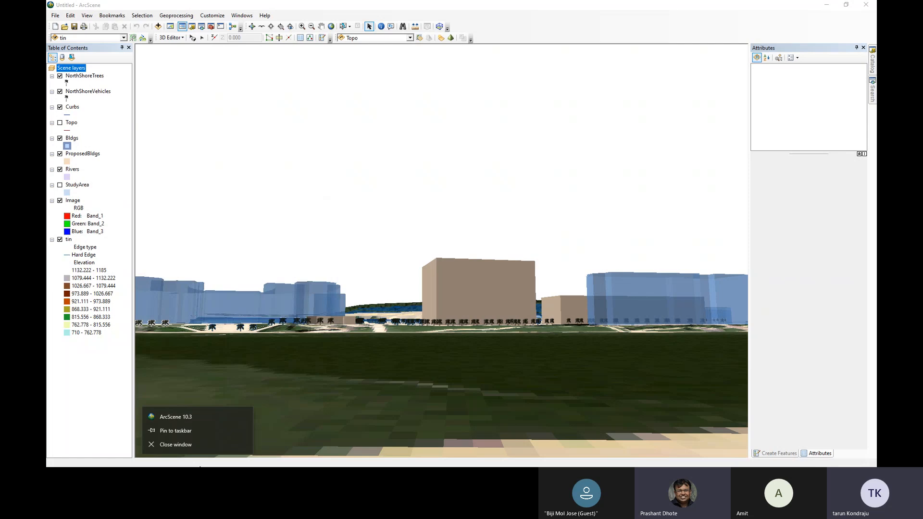
key("super")
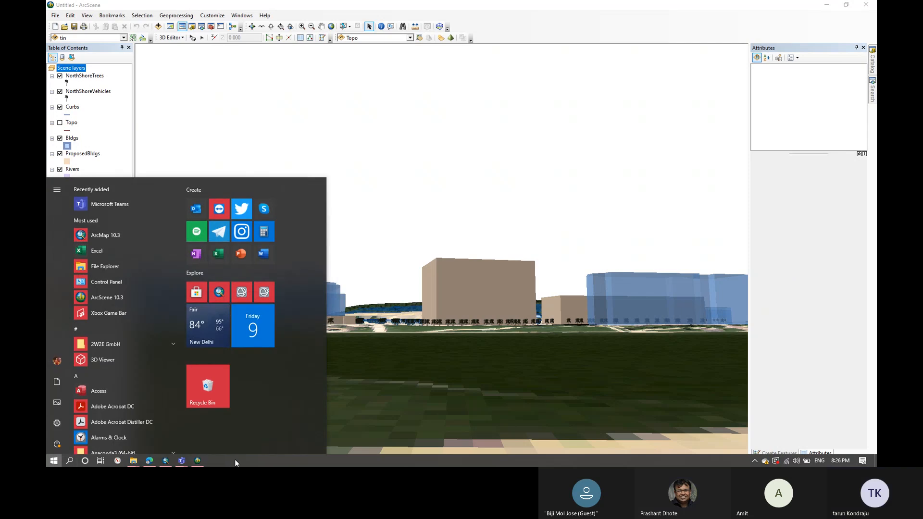
right_click(235, 460)
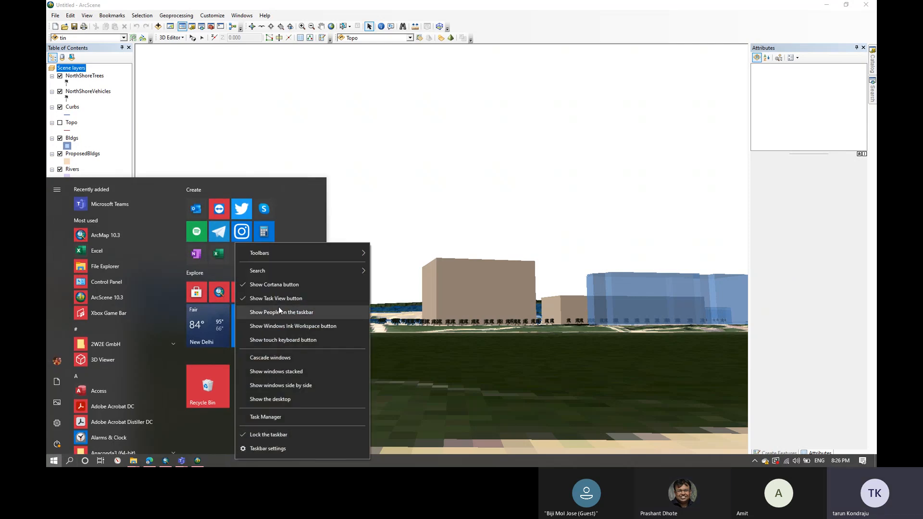
left_click(267, 448)
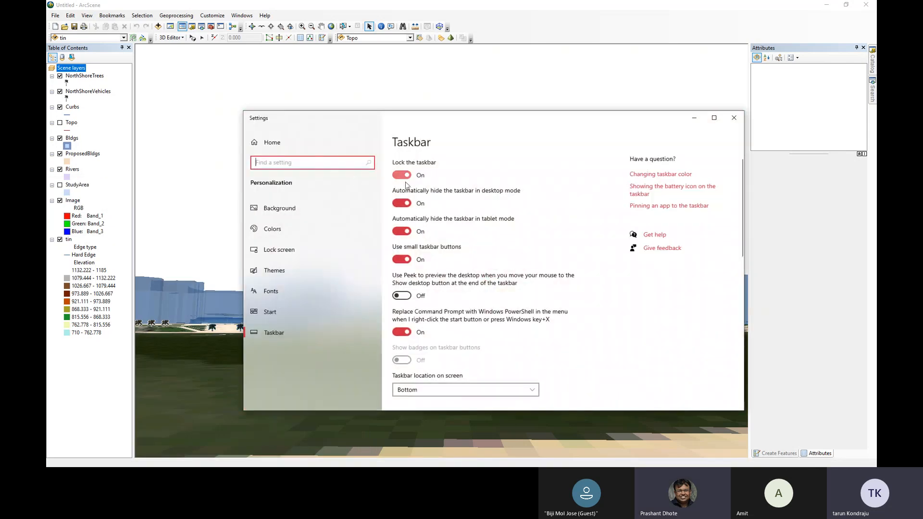
left_click(402, 203)
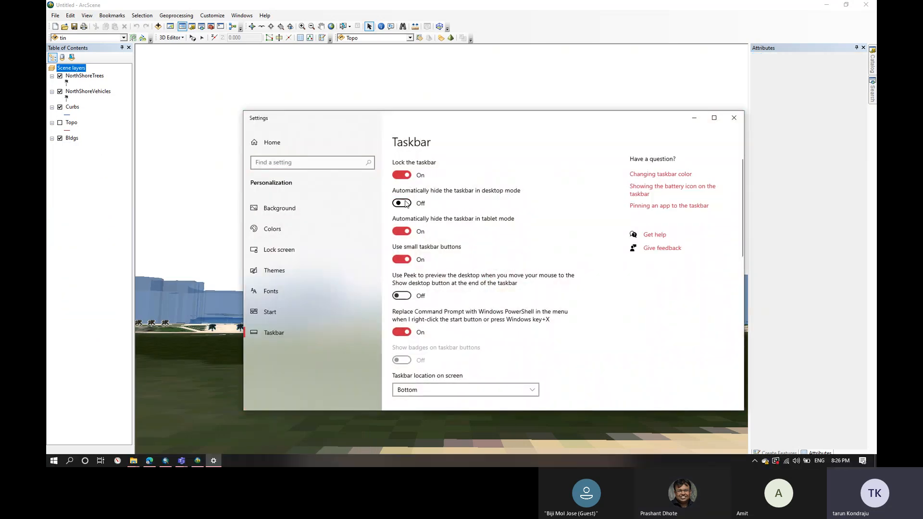
left_click(694, 118)
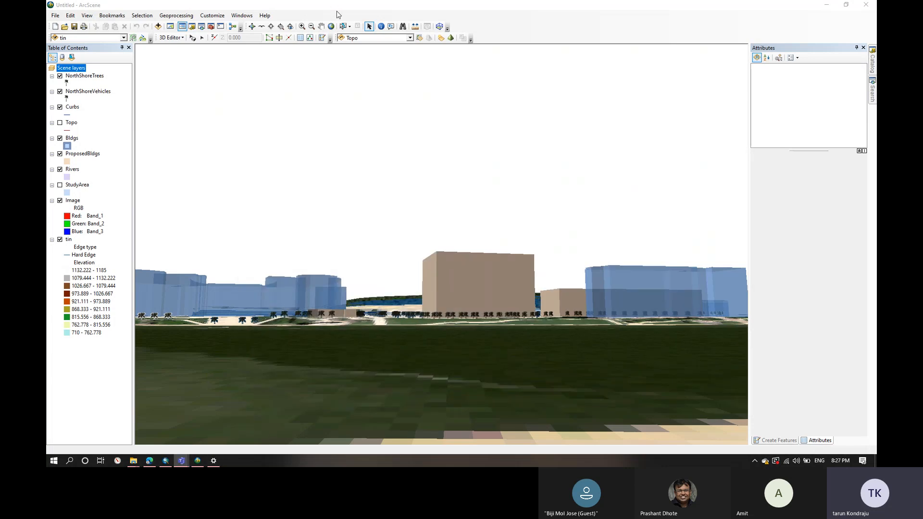
Step: Launch a second ArcScene 10.3 instance, dismiss its Getting Started dialog, and minimize the blank scene and ArcMap windows
right_click(198, 461)
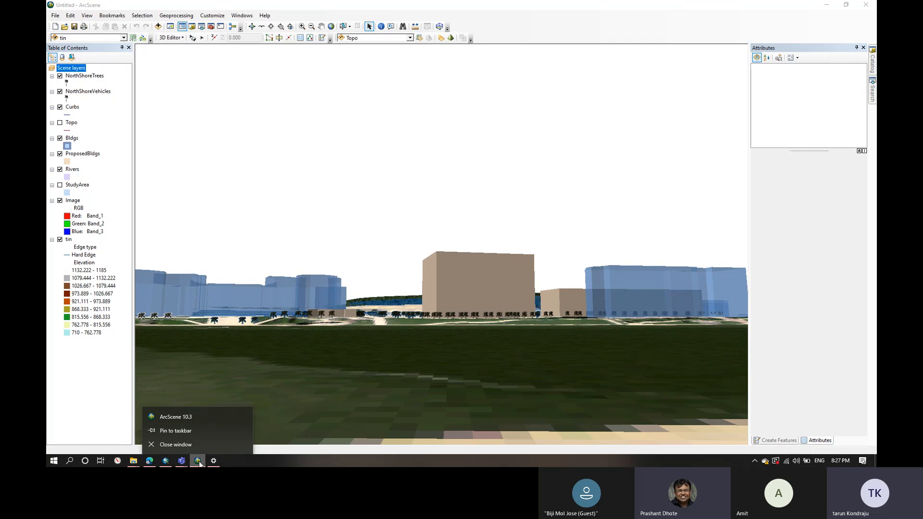
left_click(194, 414)
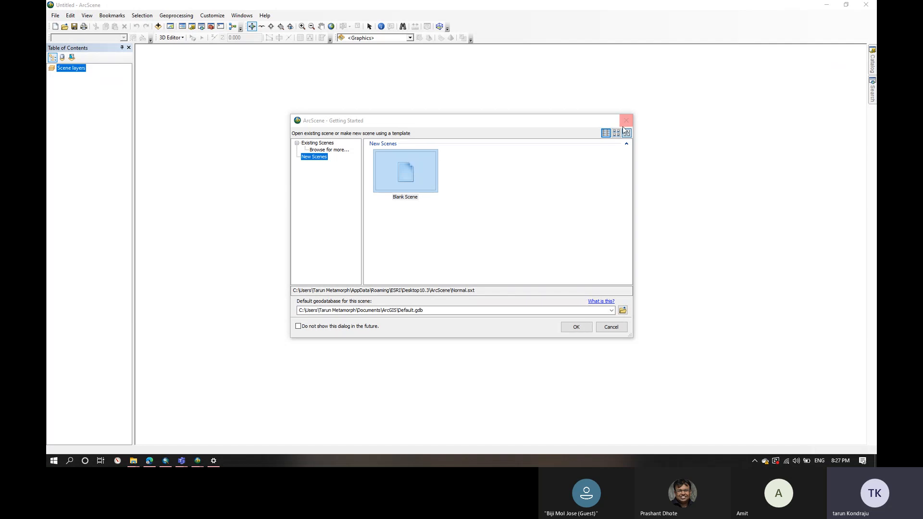
left_click(626, 120)
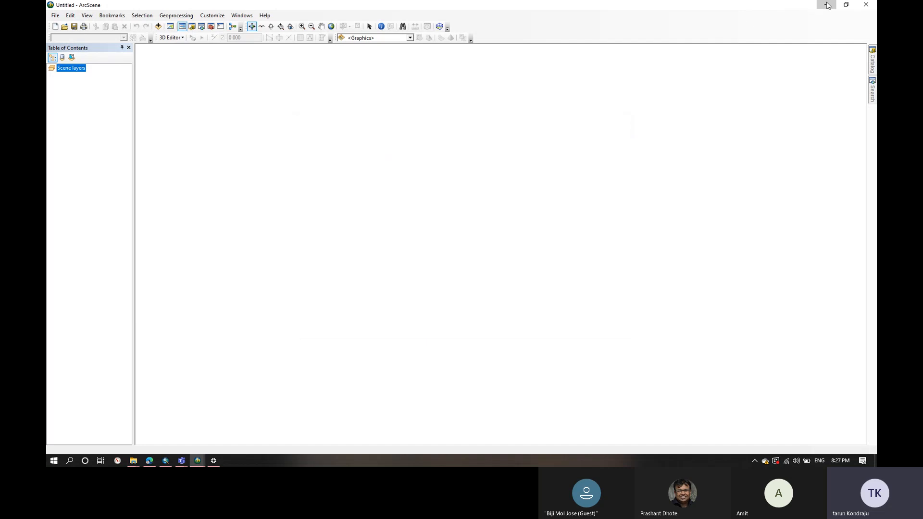
left_click(826, 5)
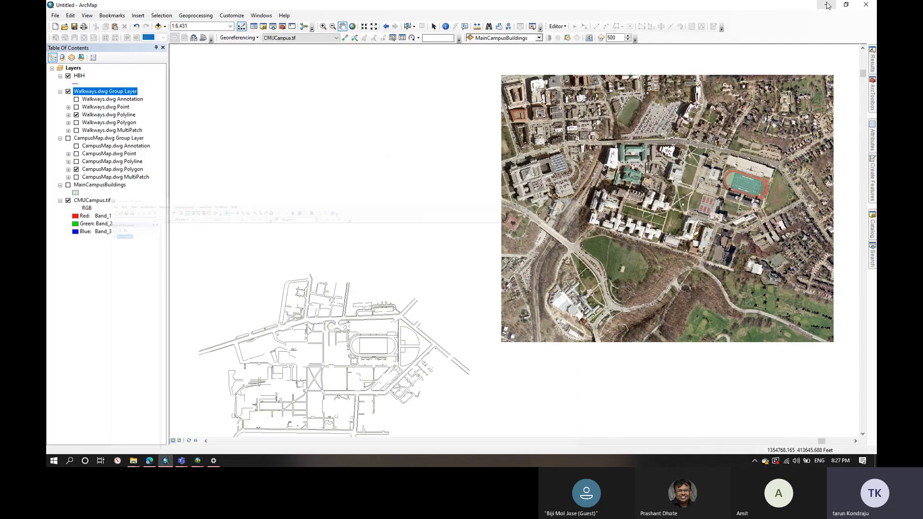
left_click(826, 5)
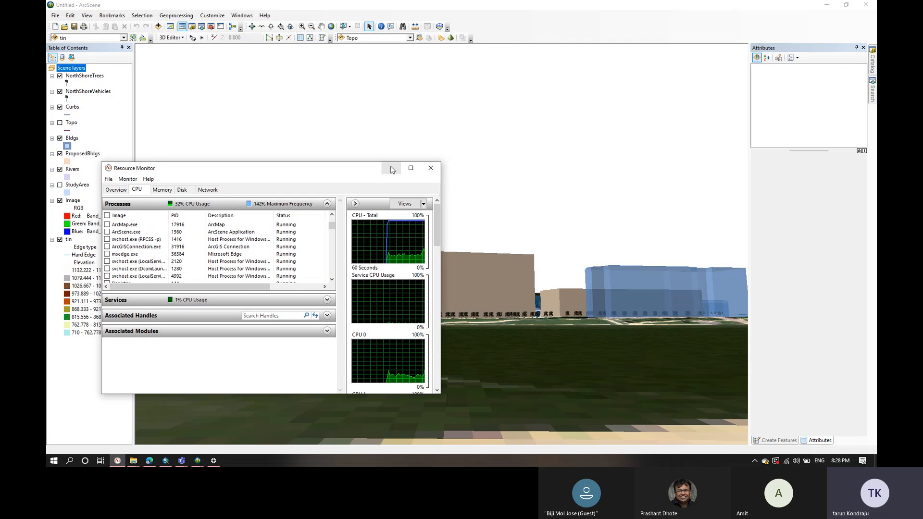
Step: Look through the running processes on Resource Monitor's CPU page for ArcScene and minimize the monitor
scroll(257, 243, "down", 3)
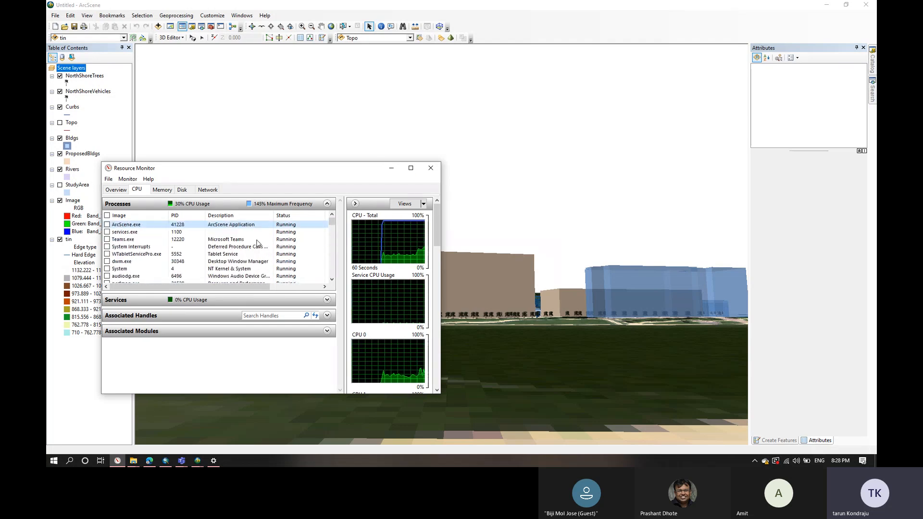
left_click(391, 168)
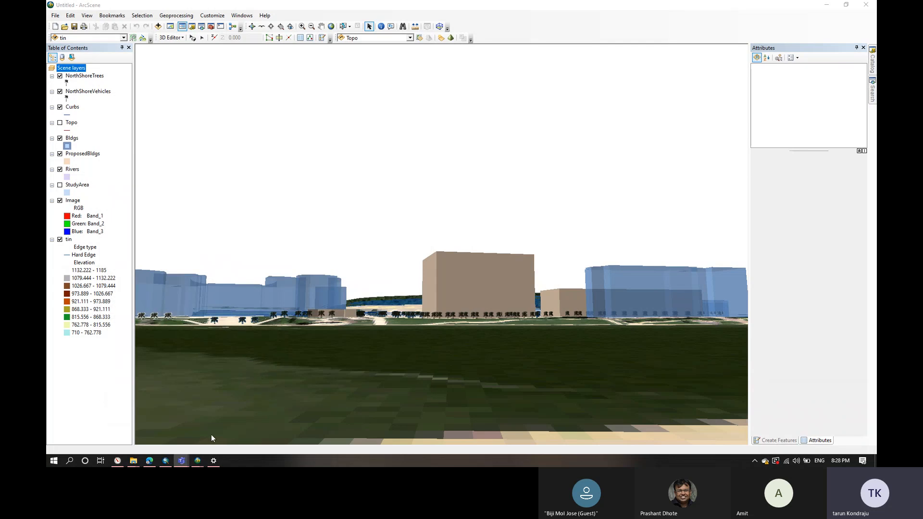
Step: Switch to the blank ArcScene window and add all datasets from 3DAnalyst.gdb, from Bldgs to Topo, to the scene
mouse_move(201, 460)
mouse_move(233, 433)
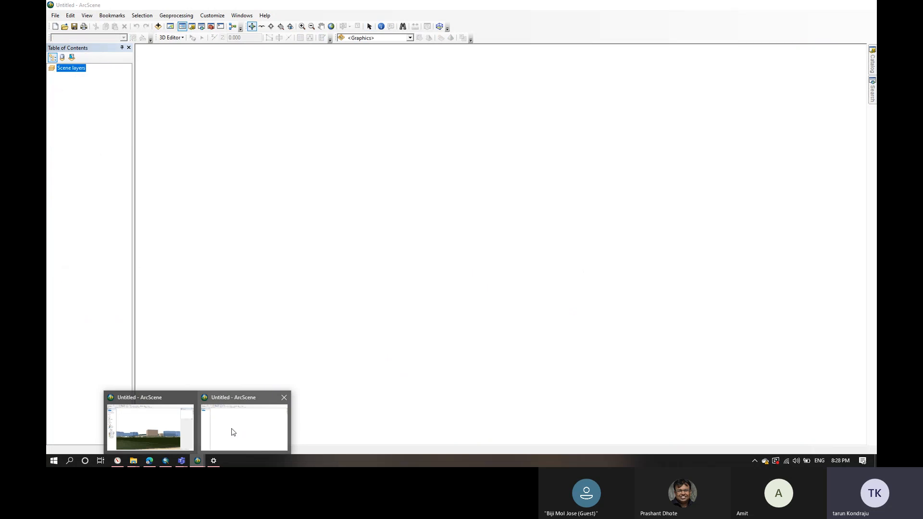
left_click(190, 399)
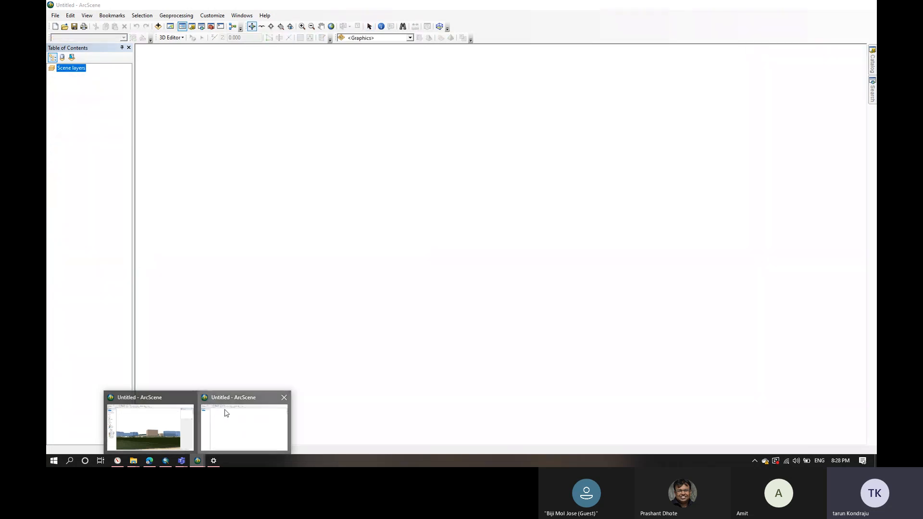
left_click(158, 26)
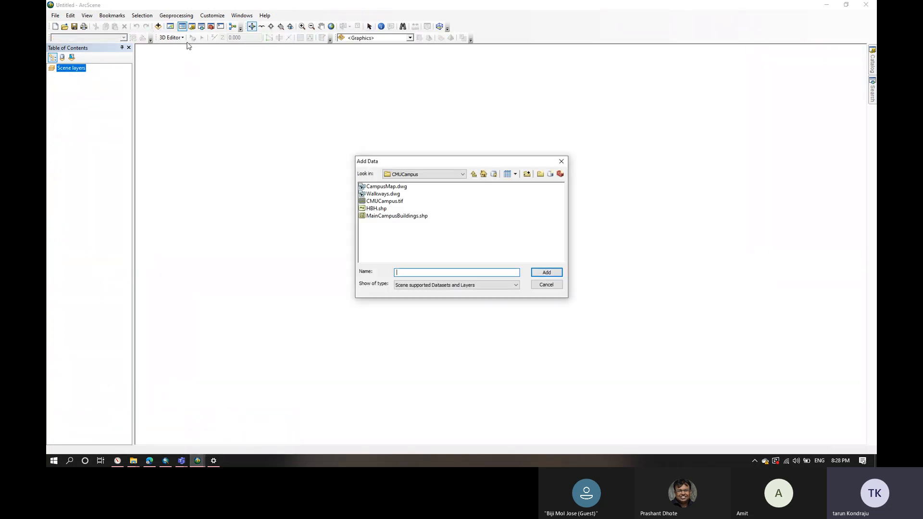
left_click(475, 175)
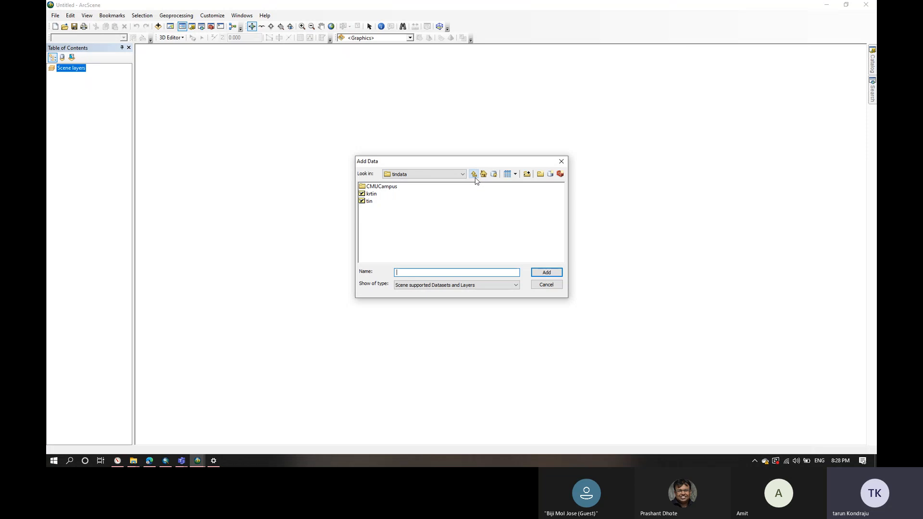
left_click(474, 174)
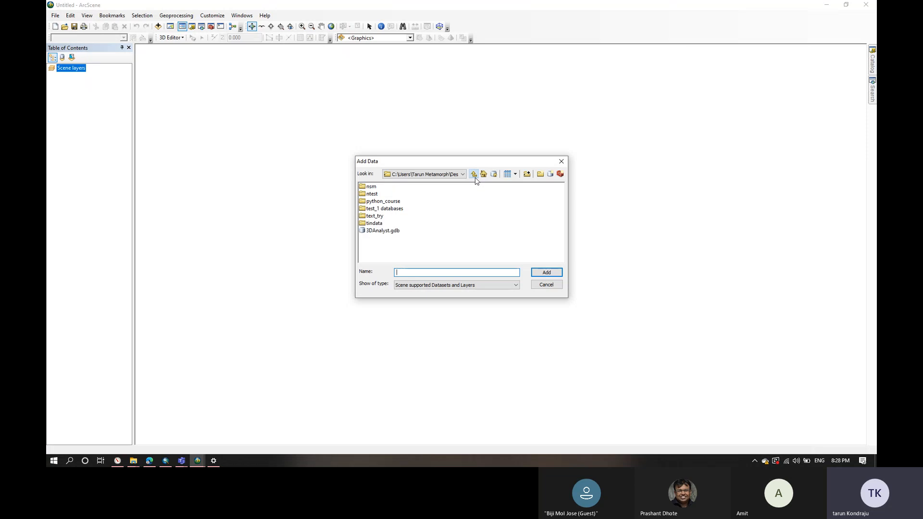
left_click(376, 231)
left_click(385, 244)
double_click(375, 231)
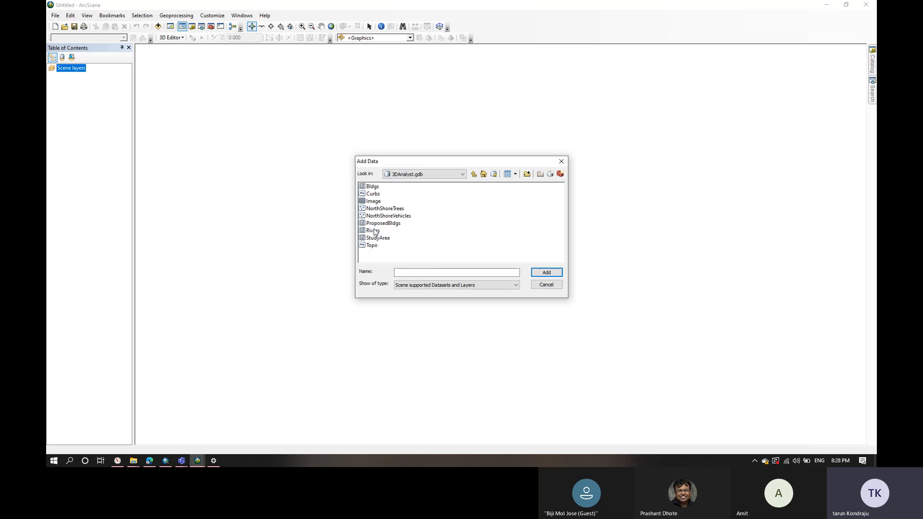
left_click_drag(389, 260, 363, 183)
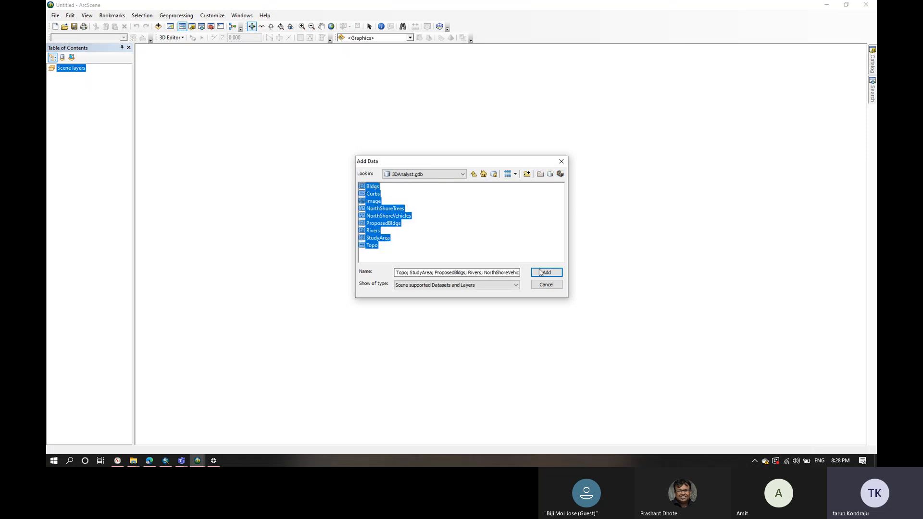
left_click(547, 272)
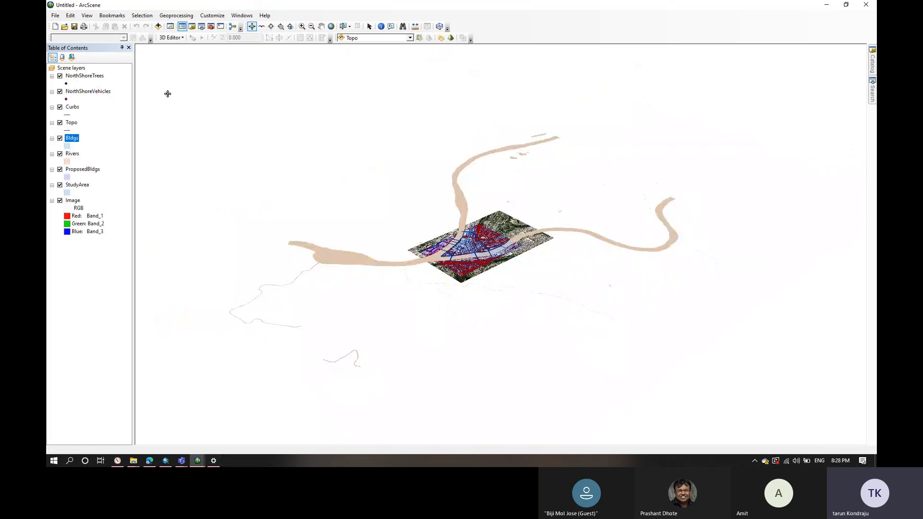
Step: Add the tin surface from the tindata folder to the new scene
left_click(158, 26)
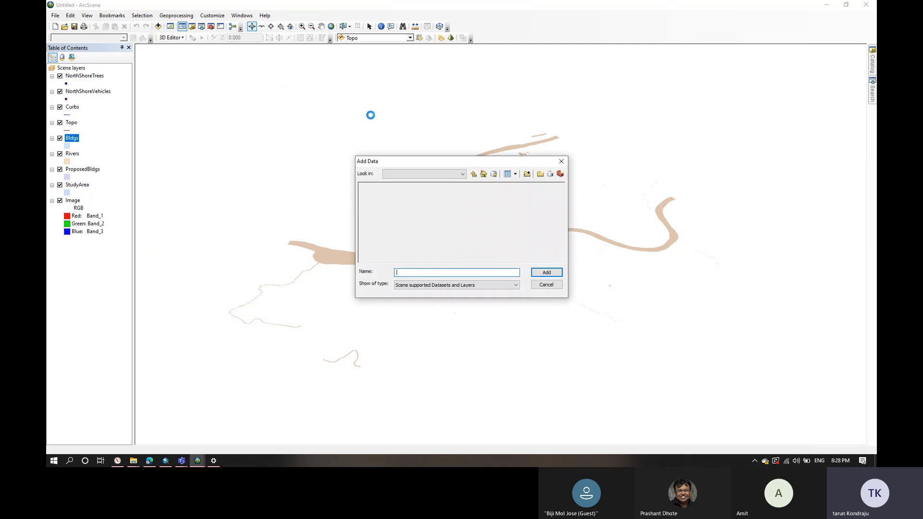
left_click(473, 174)
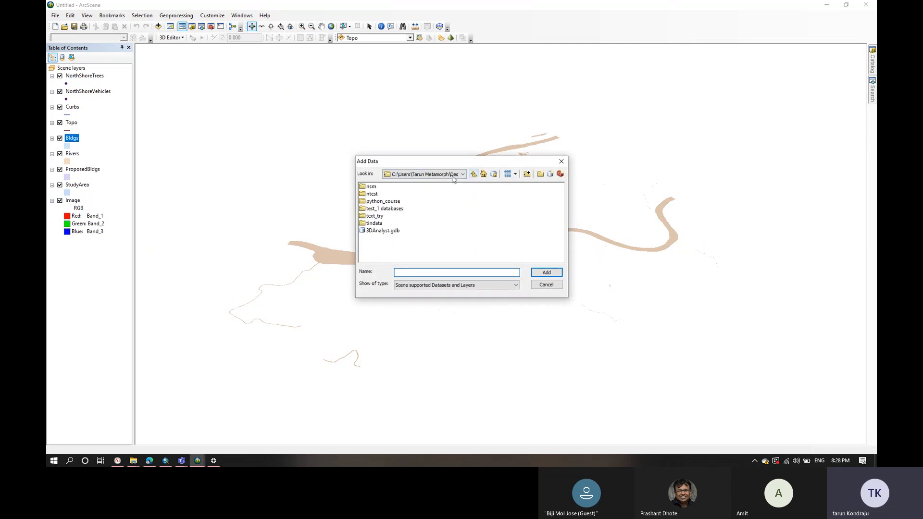
double_click(372, 223)
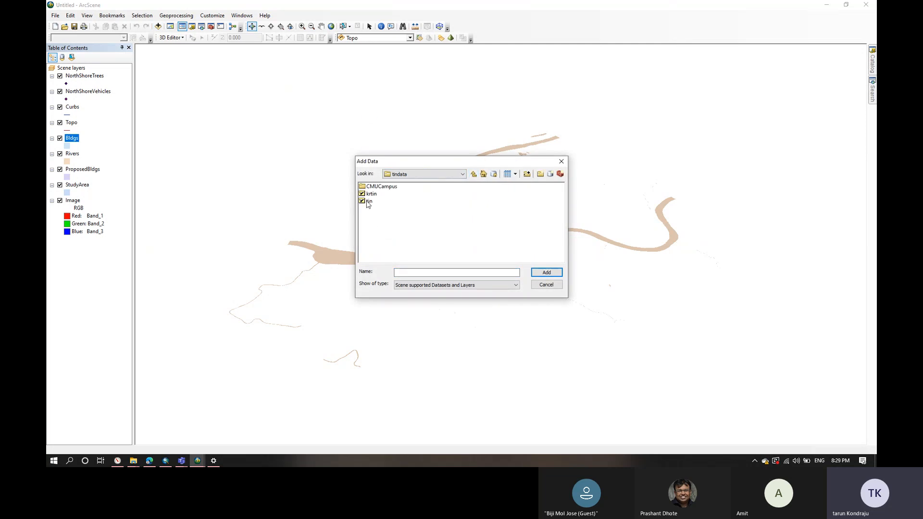
double_click(367, 200)
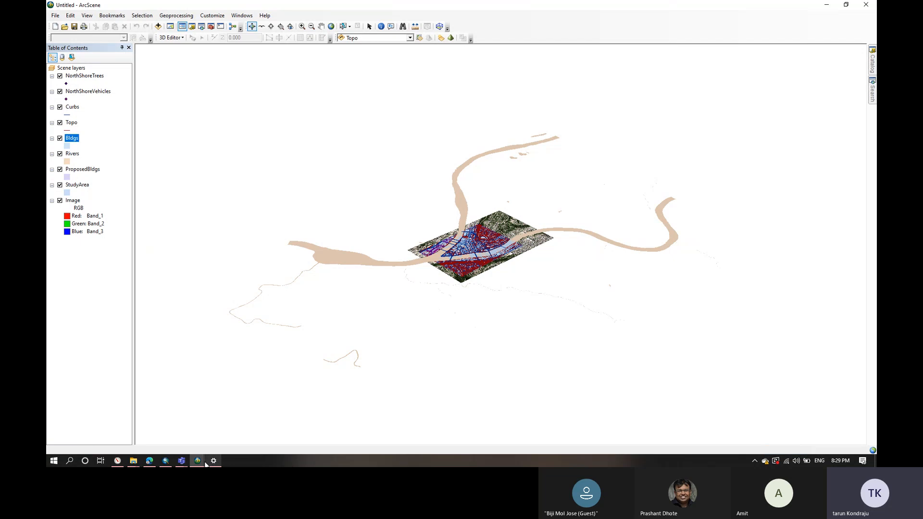
Step: Return to the styled ArcScene scene and check its process in Resource Monitor, briefly filtering the list by ArcScene.exe
mouse_move(197, 461)
left_click(173, 438)
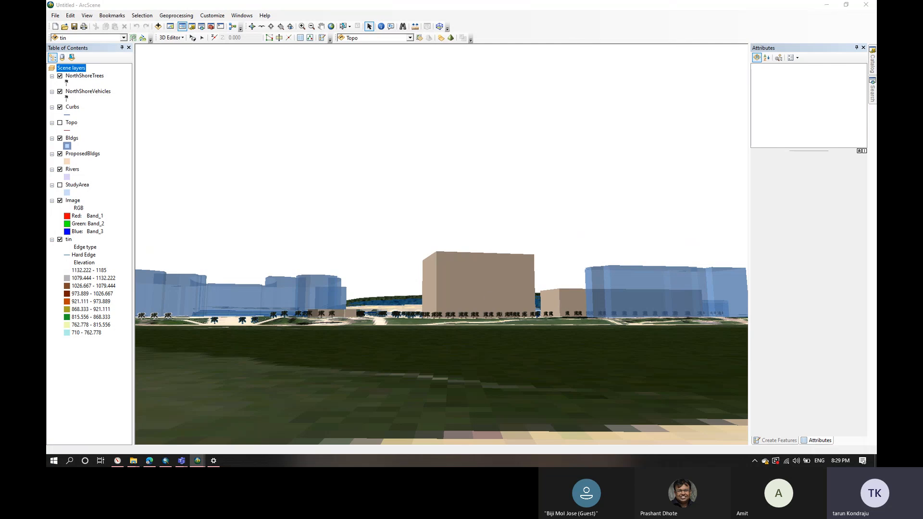
left_click(118, 462)
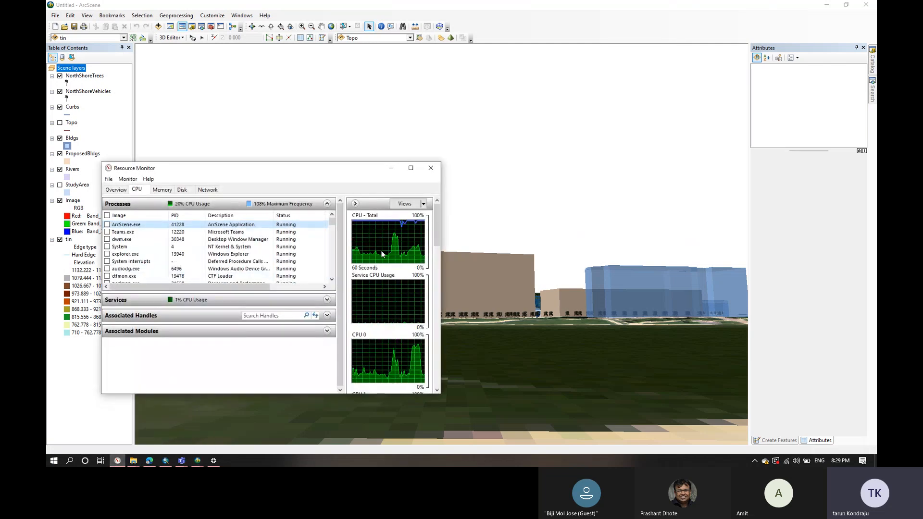
left_click(107, 225)
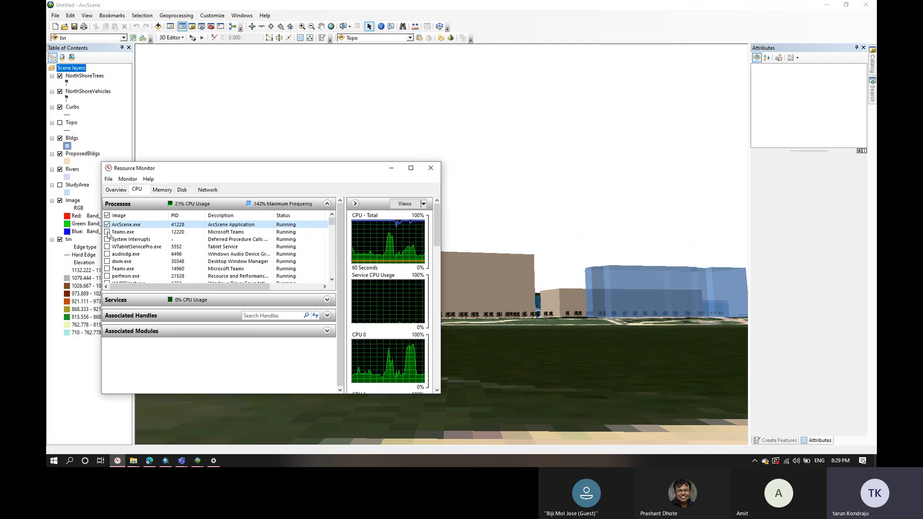
left_click(108, 225)
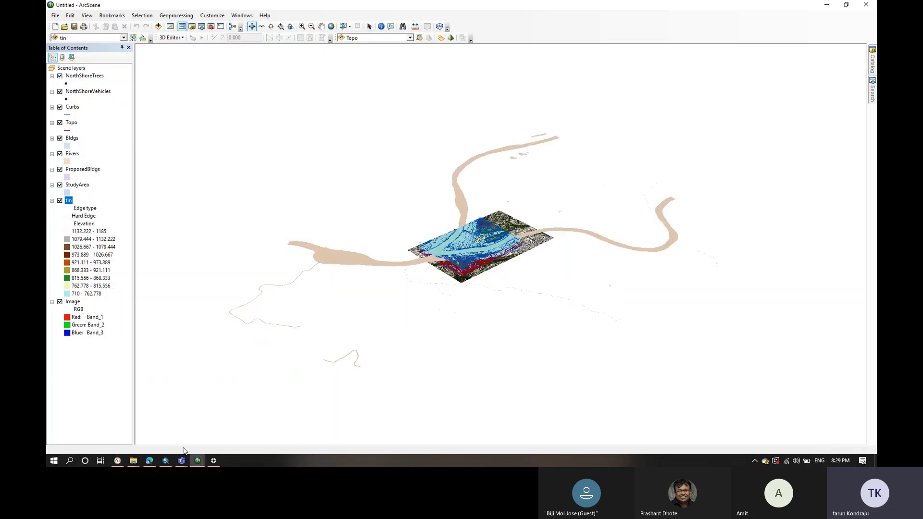
Step: Switch between the two ArcScene windows to check whether the styled scene responds, finishing on the styled scene
mouse_move(197, 460)
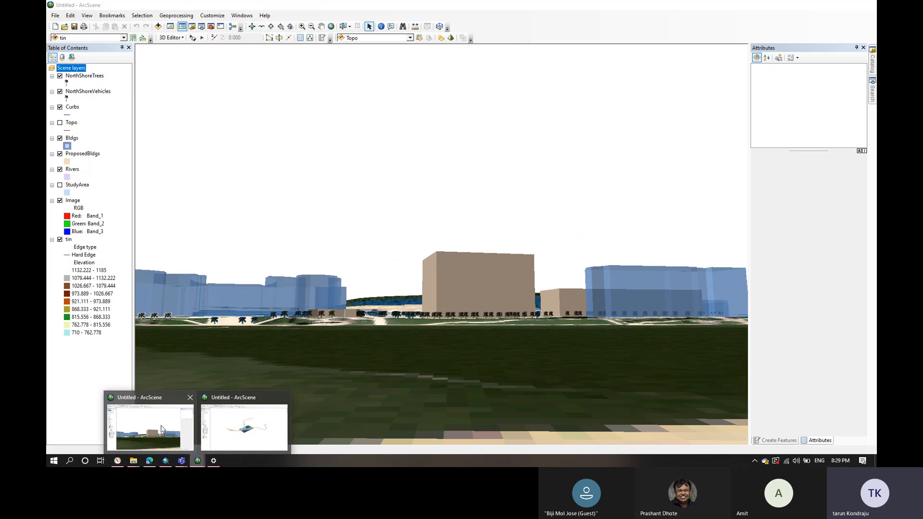
left_click(161, 430)
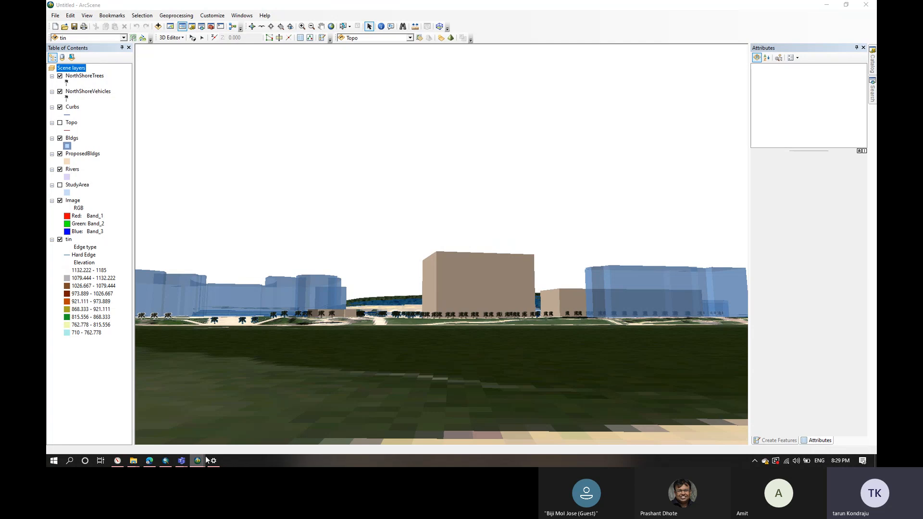
mouse_move(199, 461)
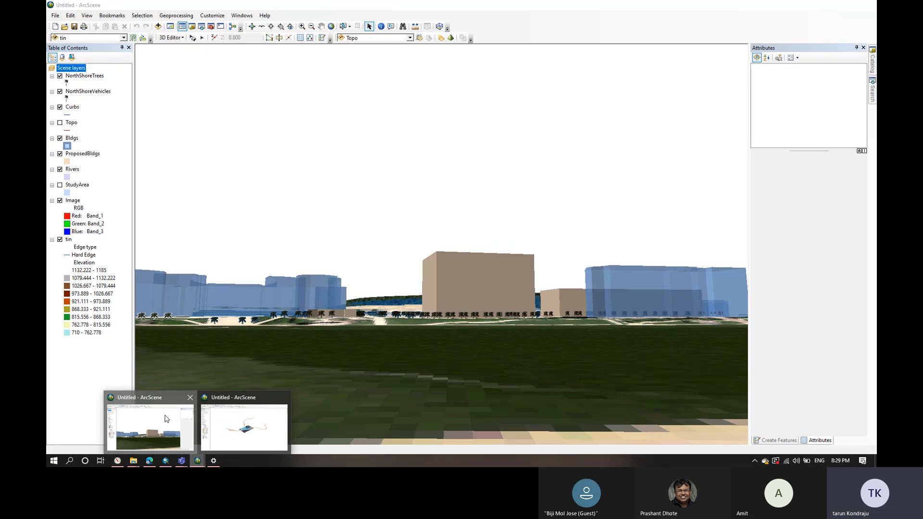
left_click(188, 419)
mouse_move(199, 465)
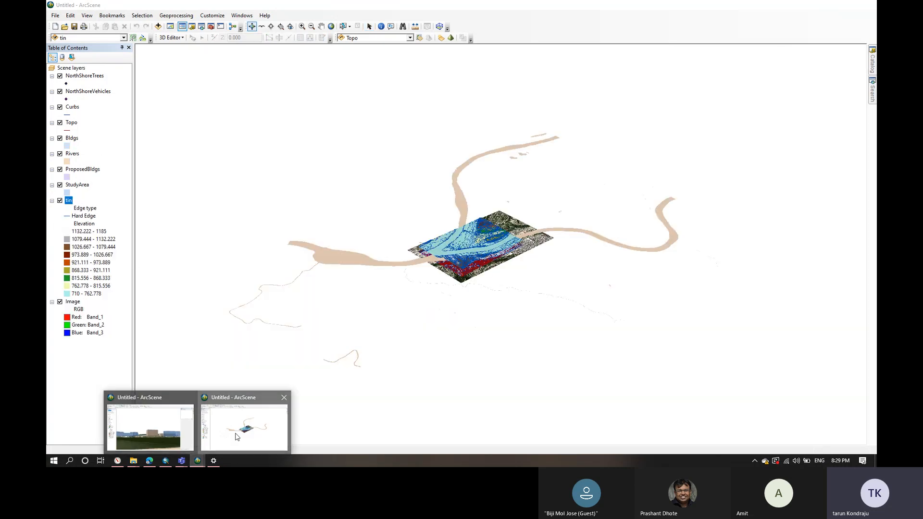
left_click(235, 434)
left_click(200, 462)
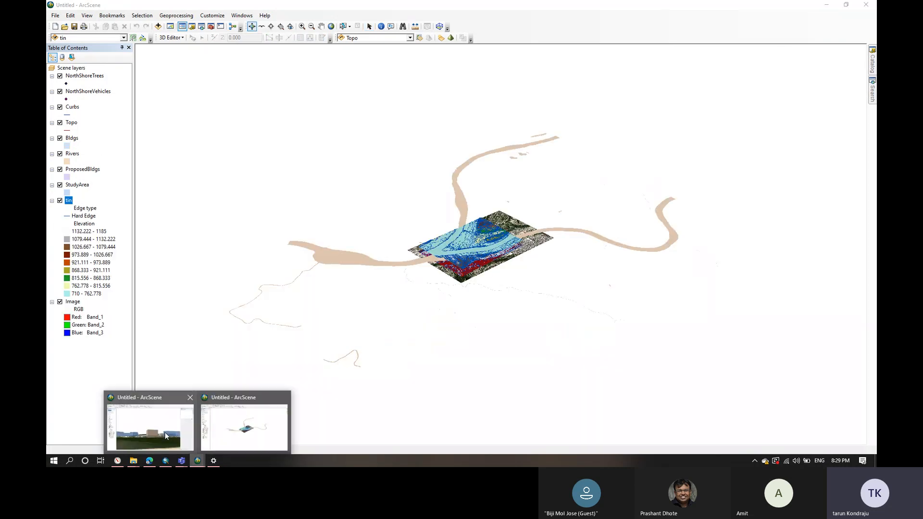
left_click(166, 435)
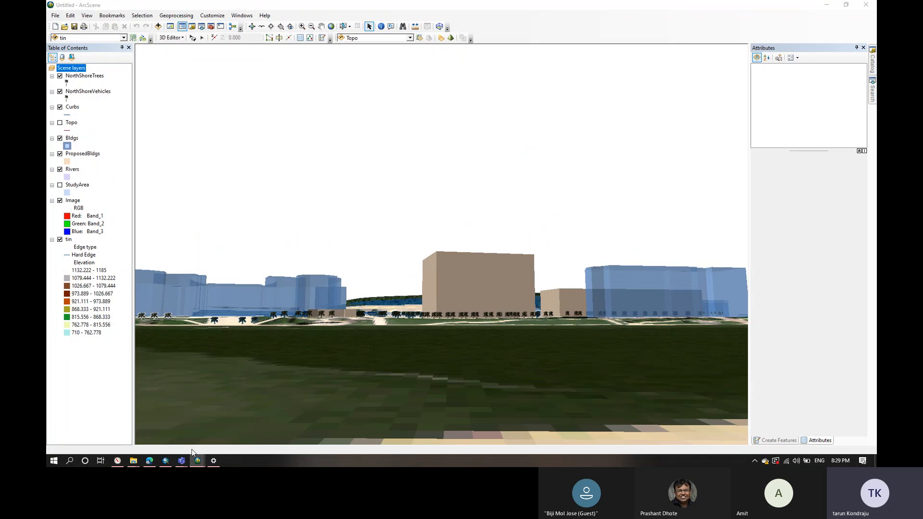
Step: Close the Settings window, return to the styled ArcScene scene, and stop editing from the Start Editing warnings dialog
key("alt+Tab")
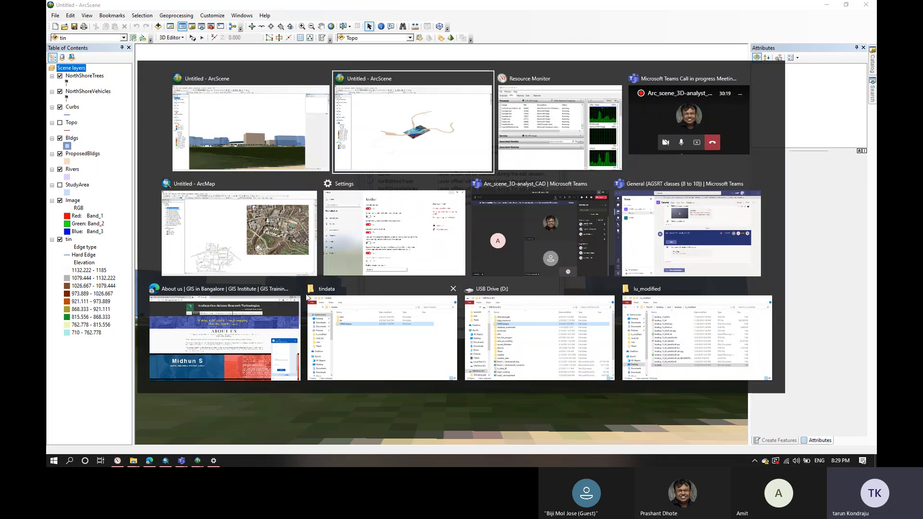
left_click(461, 184)
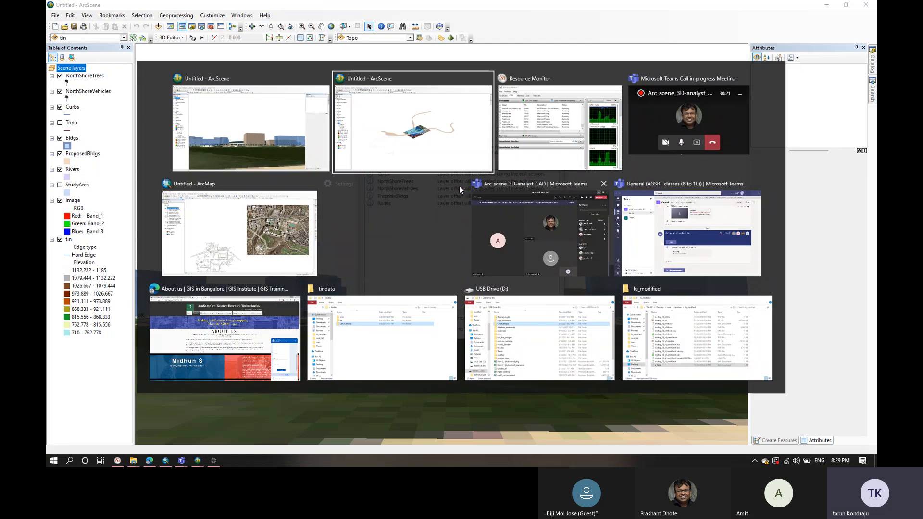
key("alt+Tab")
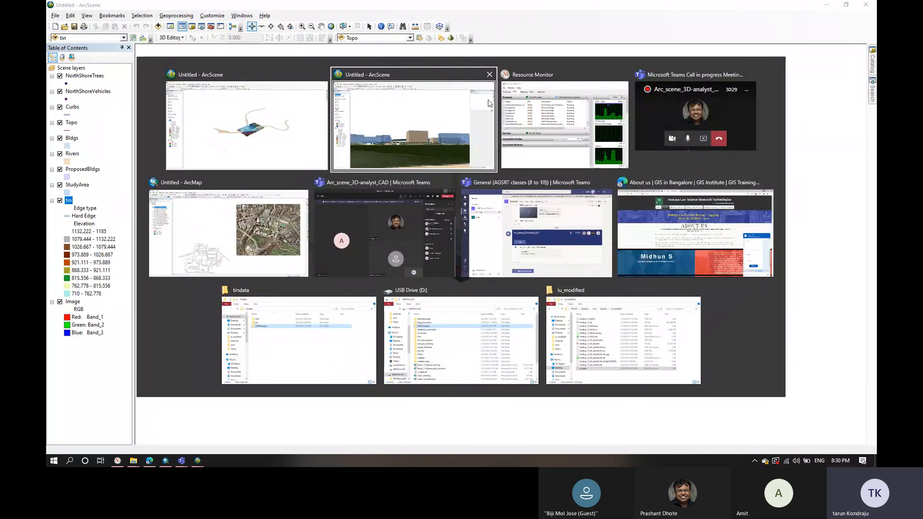
left_click(478, 117)
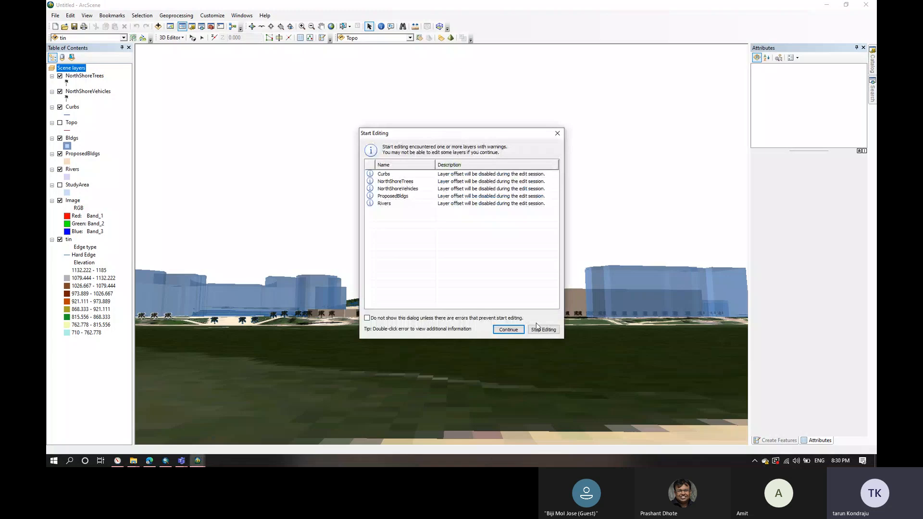
left_click(508, 329)
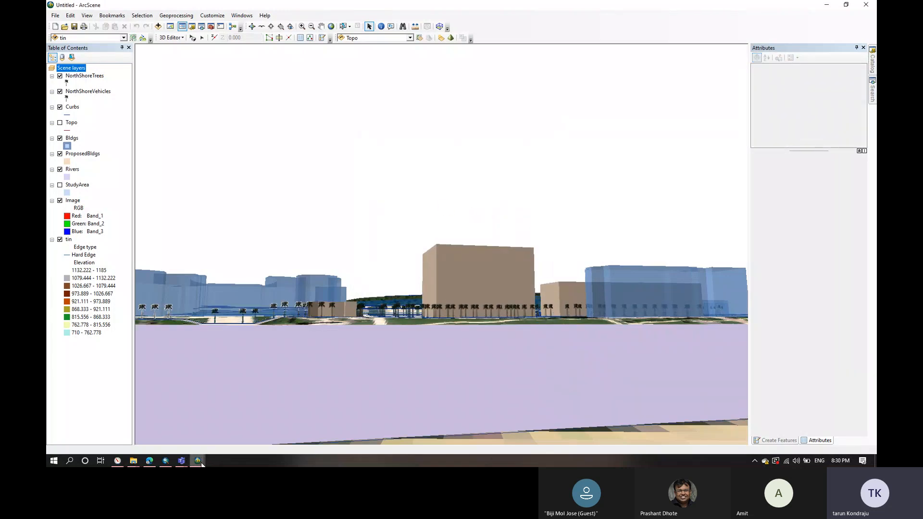
Step: Close the second, unstyled ArcScene window without saving its changes
mouse_move(197, 461)
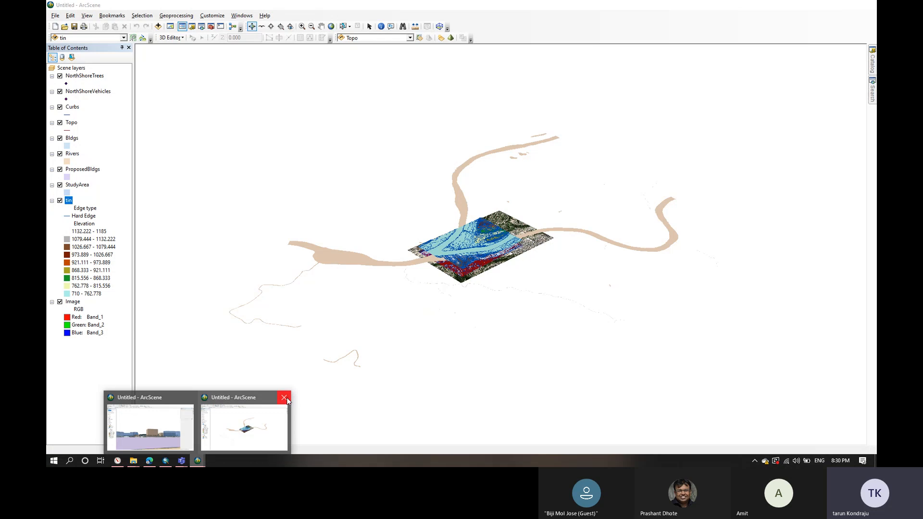
left_click(286, 399)
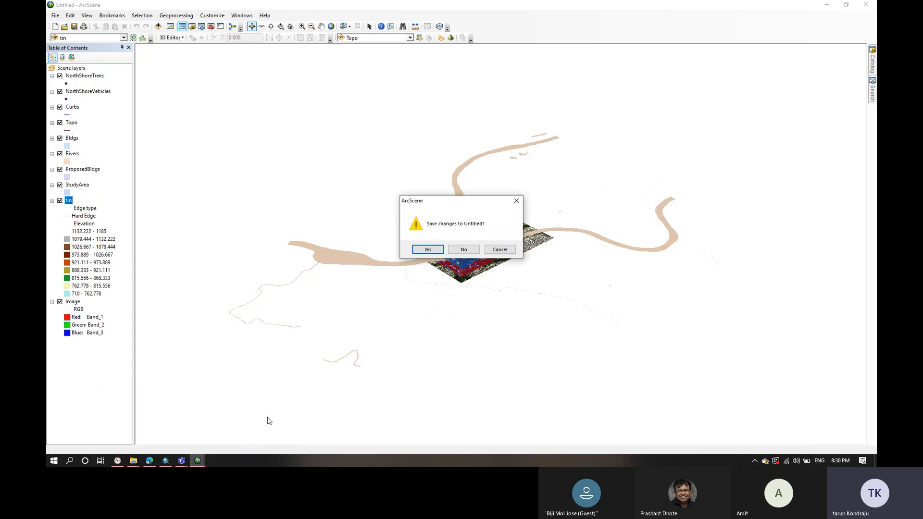
left_click(463, 249)
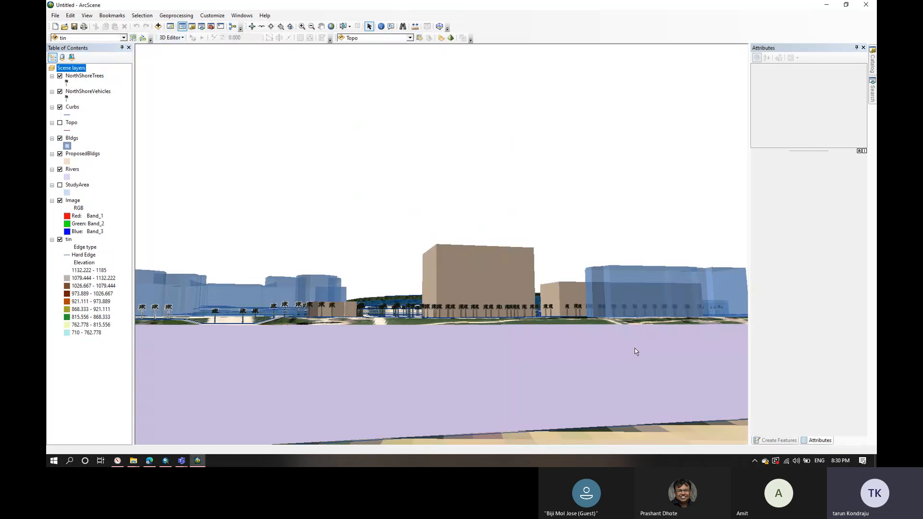
Step: Start a 3D edit session with the ProposedBldgs layer selected, continuing past the layer offset warnings
left_click(776, 440)
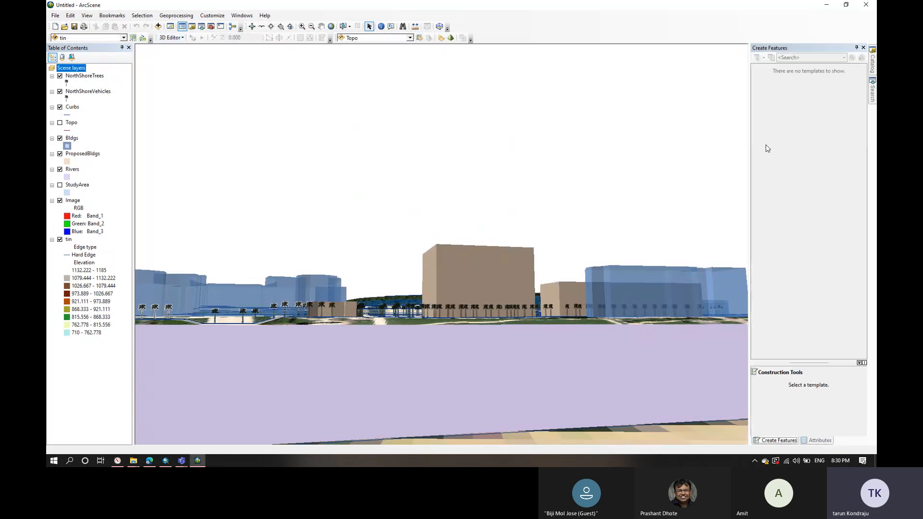
left_click(77, 154)
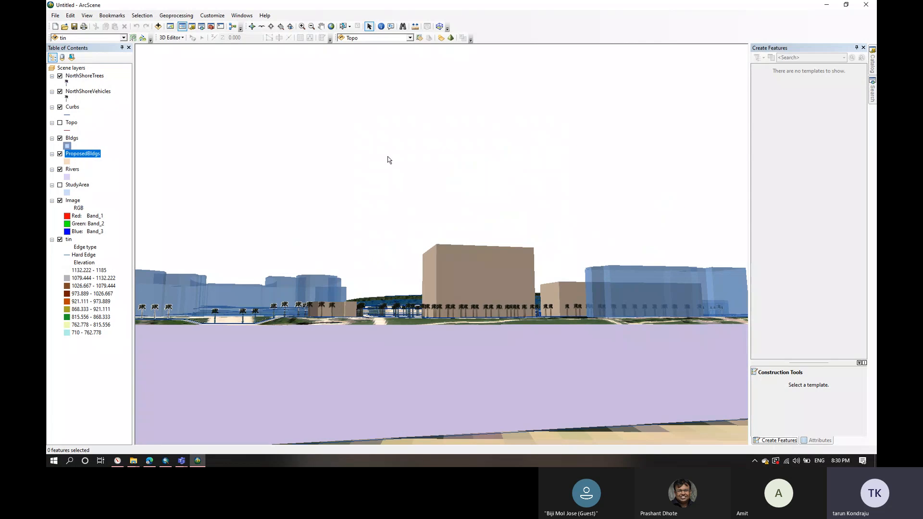
left_click(165, 38)
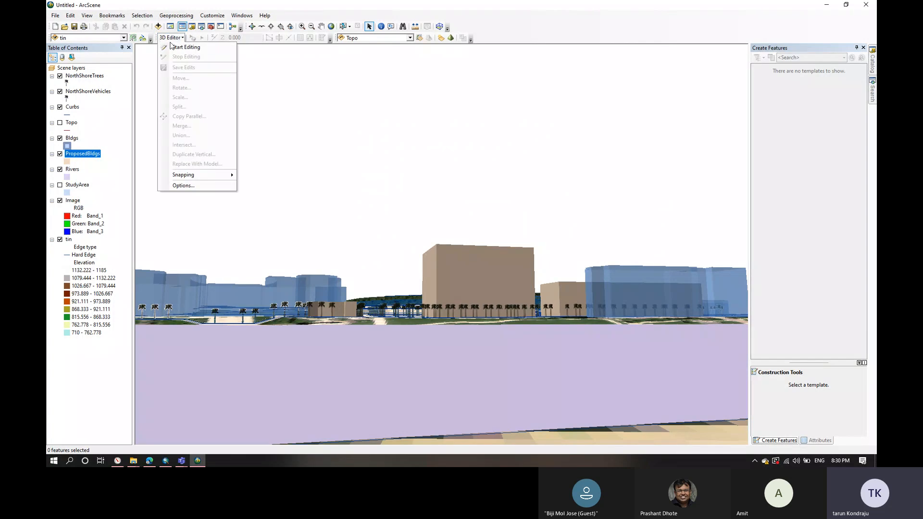
left_click(173, 47)
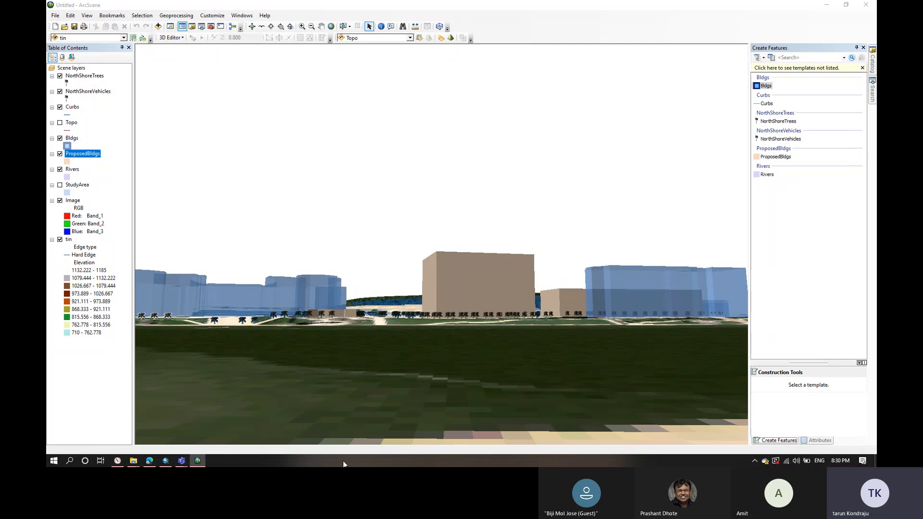
key("alt+Tab")
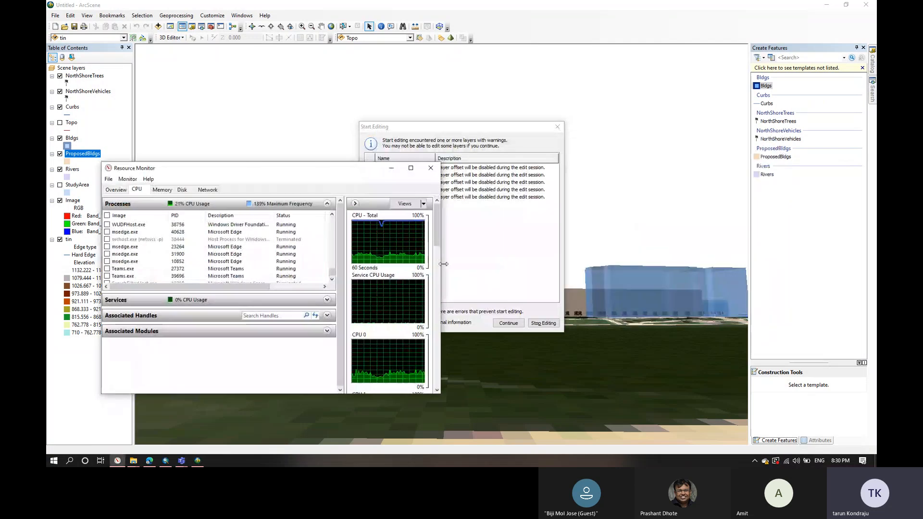
left_click(499, 205)
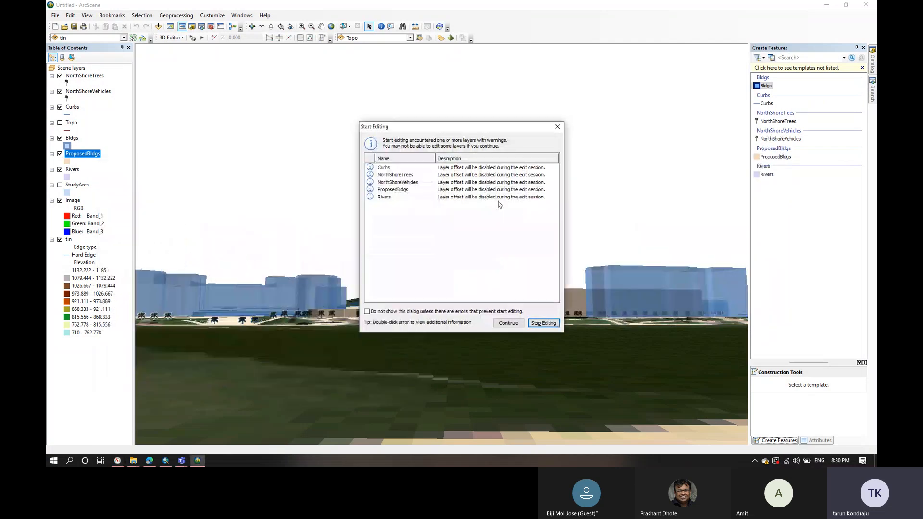
left_click(514, 325)
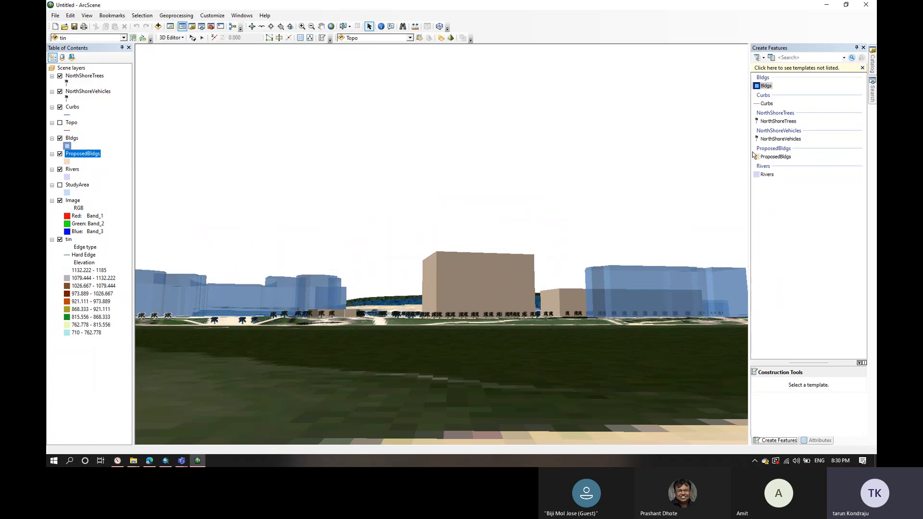
Step: Choose the ProposedBldgs template, try the Edit Placement tool, and select the large tan proposed building for editing
left_click(772, 157)
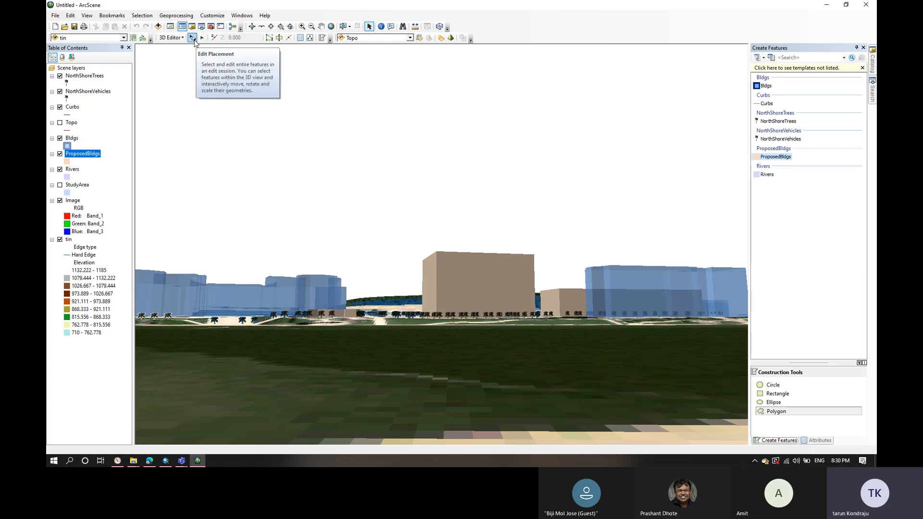
left_click(193, 38)
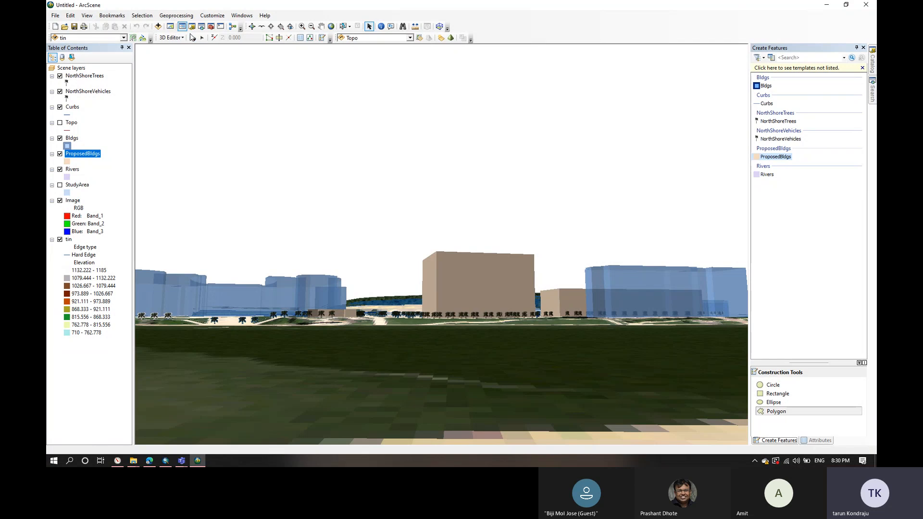
left_click(201, 38)
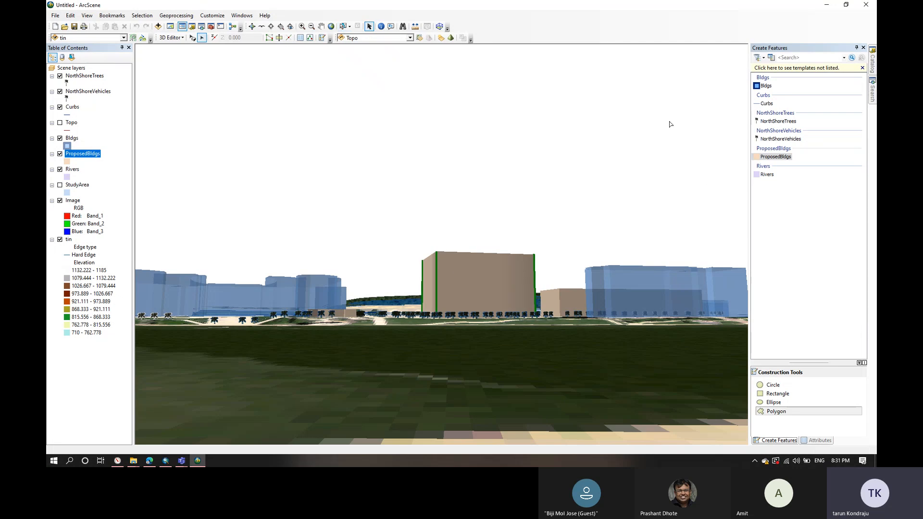
left_click(301, 39)
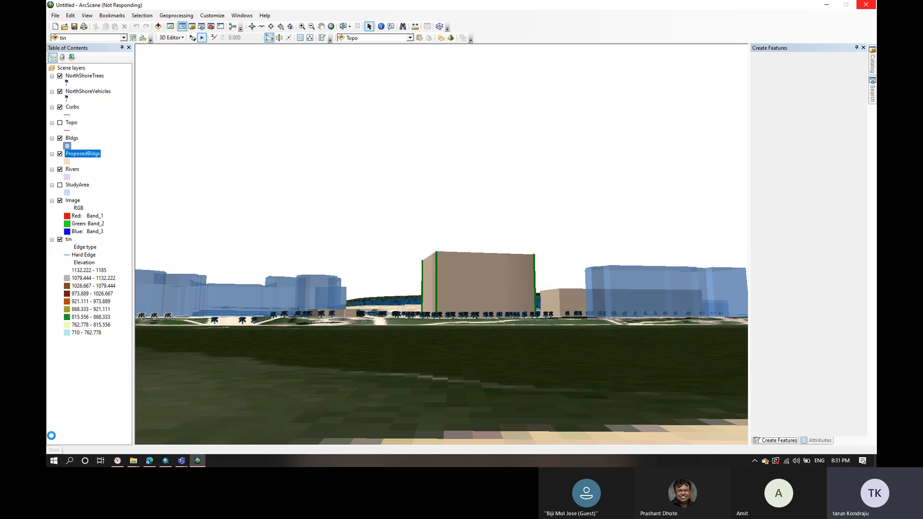
Step: Switch to Resource Monitor and check the memory and CPU activity, locating the ArcScene.exe process
left_click(122, 461)
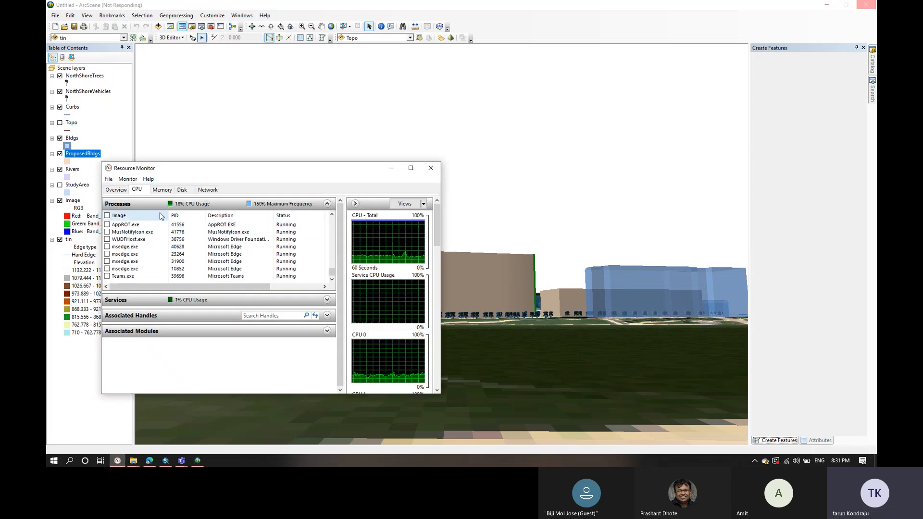
left_click(161, 190)
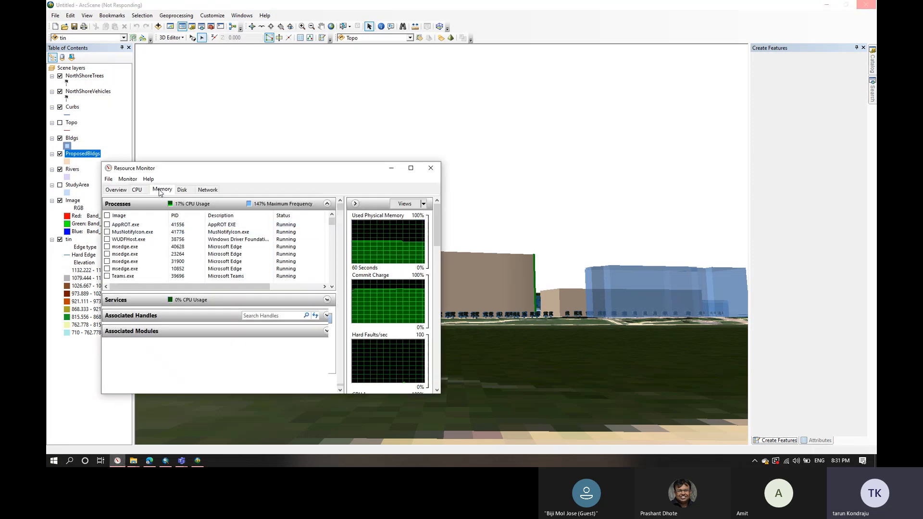
left_click(139, 190)
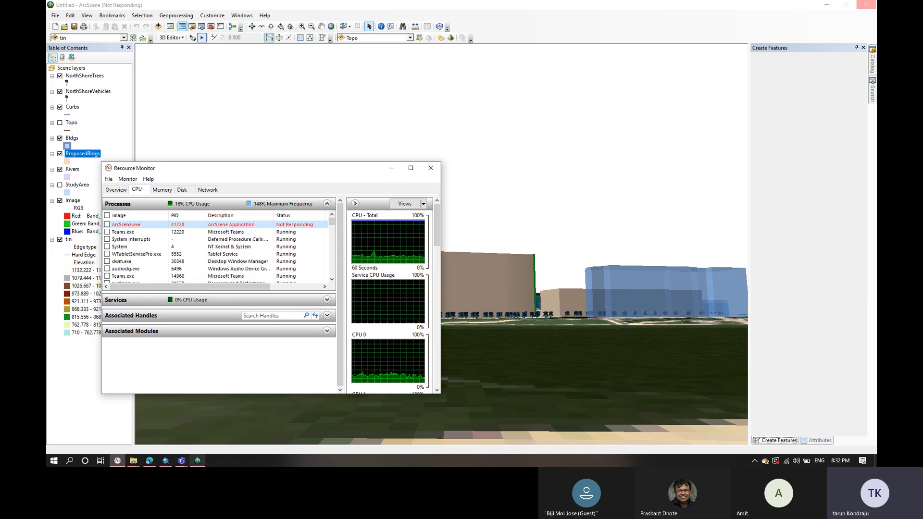
right_click(199, 461)
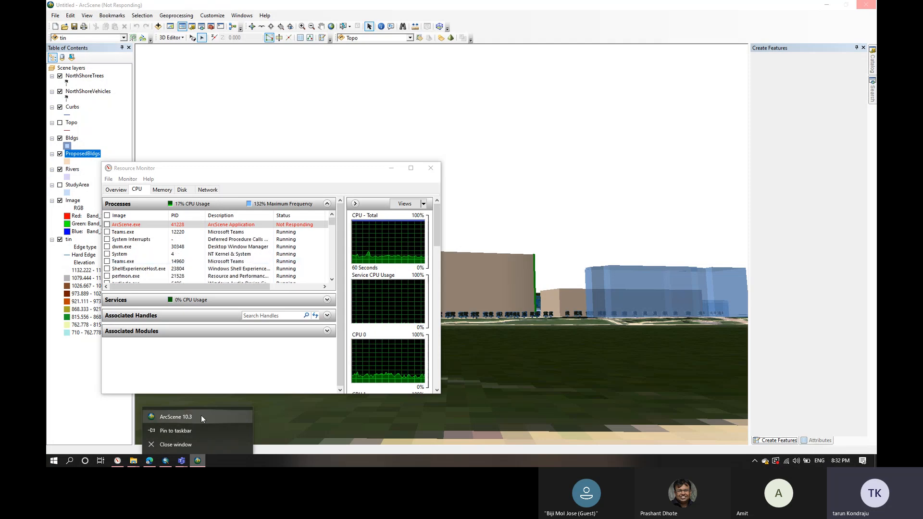
left_click(222, 226)
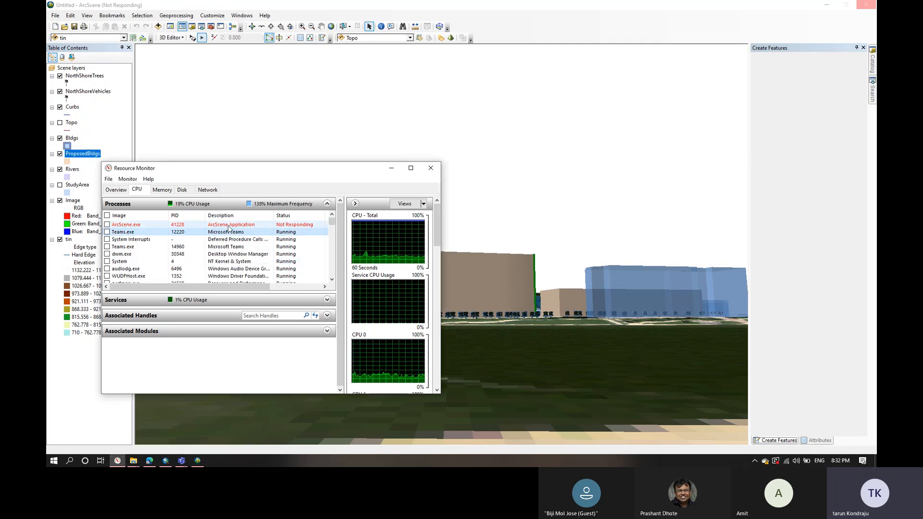
Step: Try to end the process tree of ArcScene.exe in Resource Monitor
right_click(229, 229)
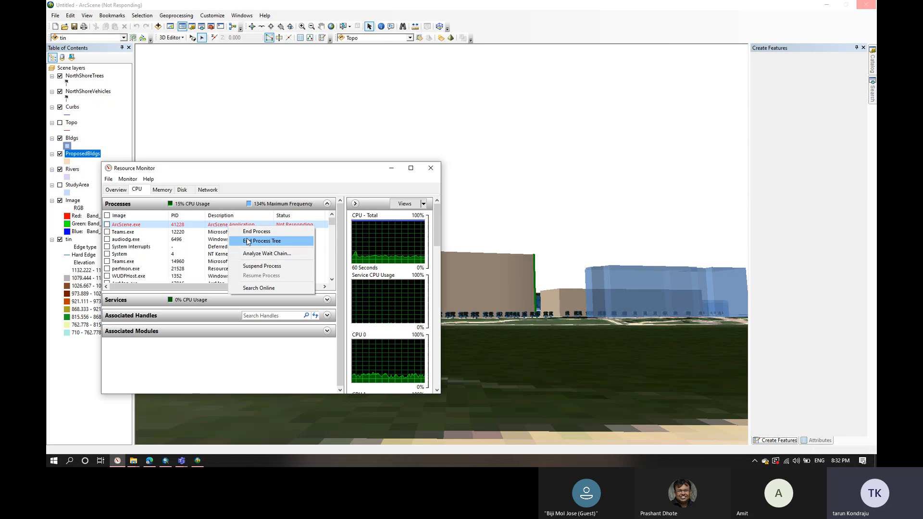
left_click(248, 242)
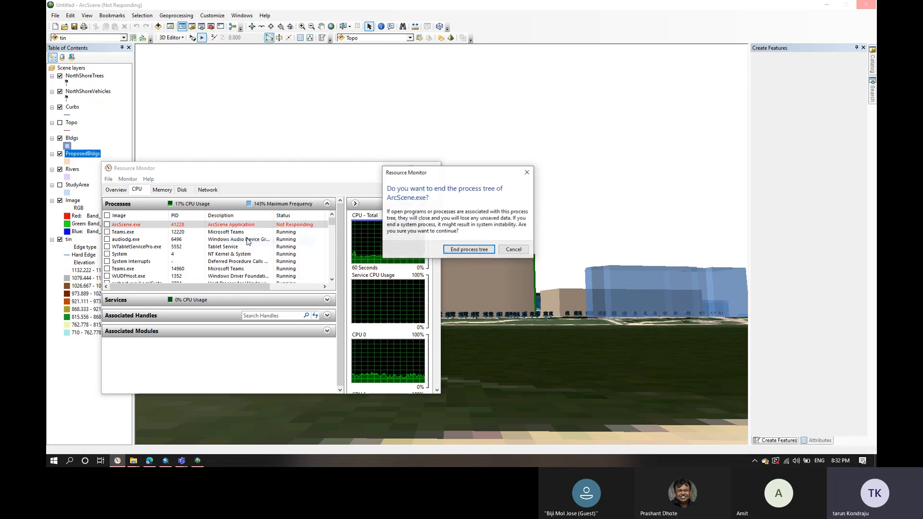
left_click(469, 249)
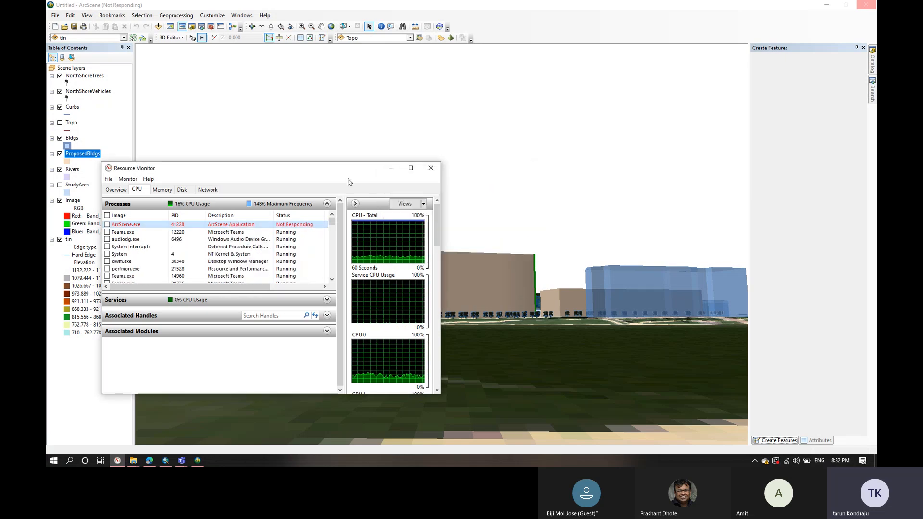
Step: Analyze the wait chain of ArcScene.exe and end the process through its child thread entry
left_click_drag(350, 176, 377, 192)
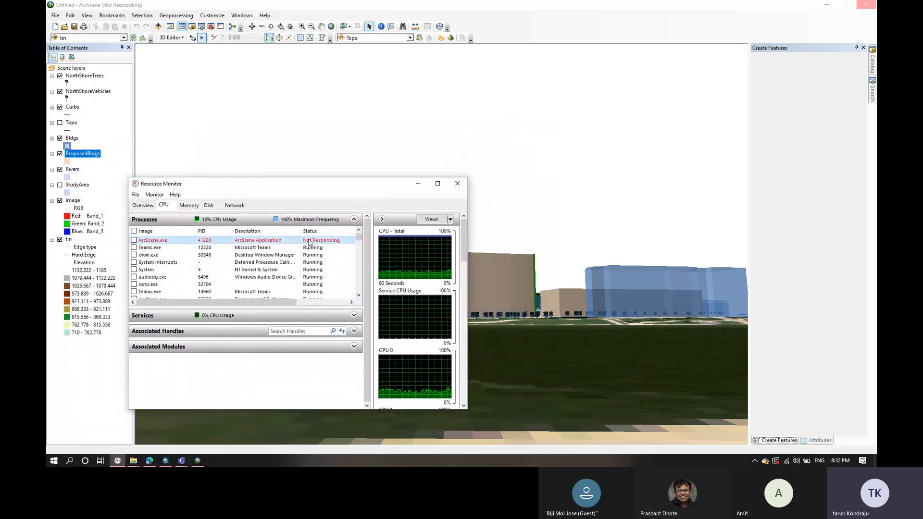
right_click(270, 243)
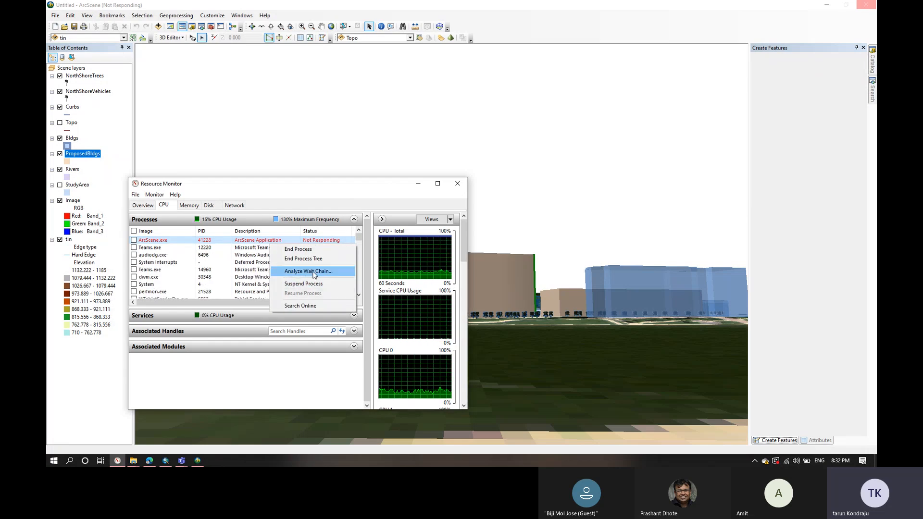
left_click(312, 271)
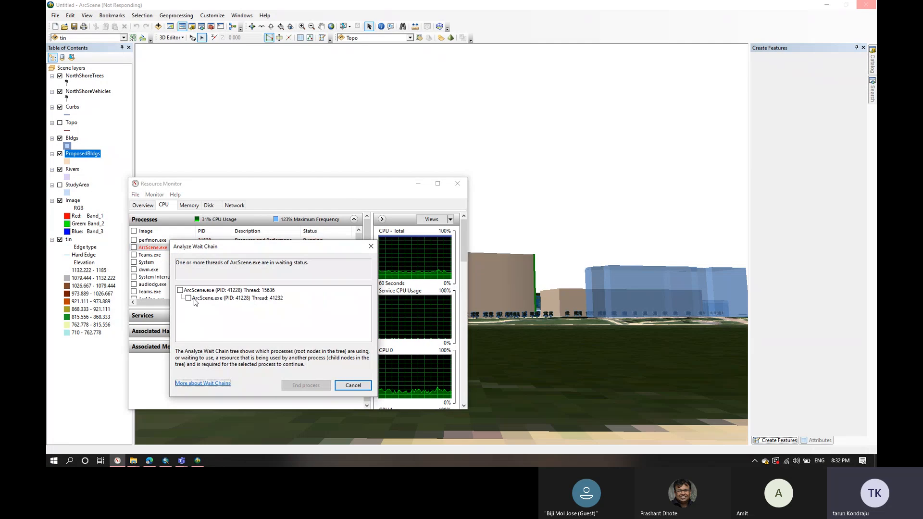
left_click(188, 299)
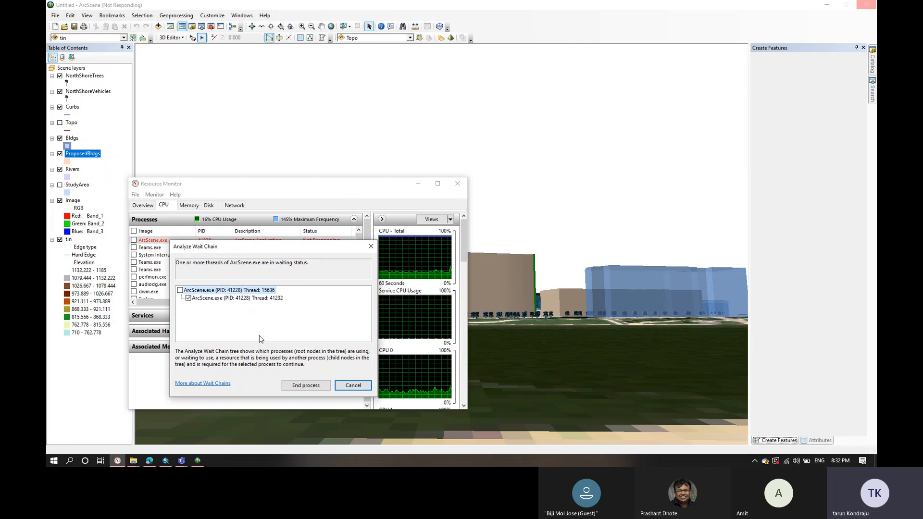
left_click(327, 385)
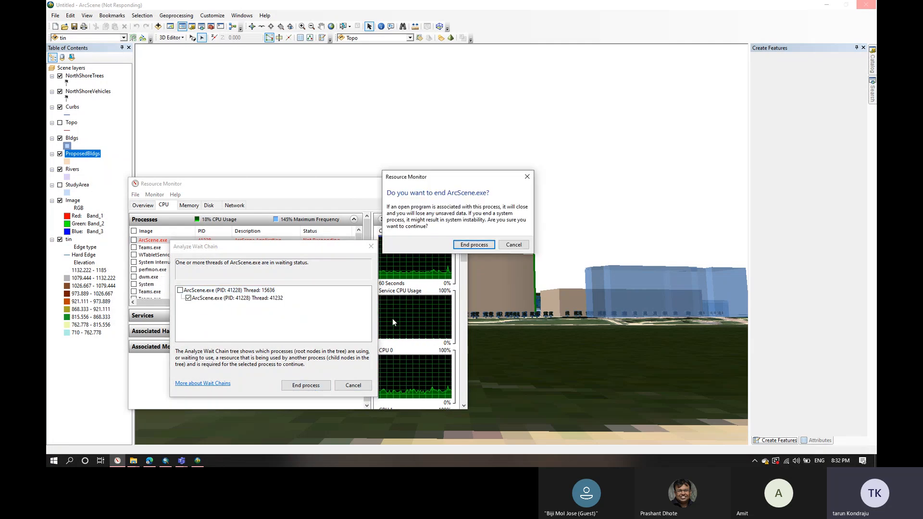
left_click(464, 244)
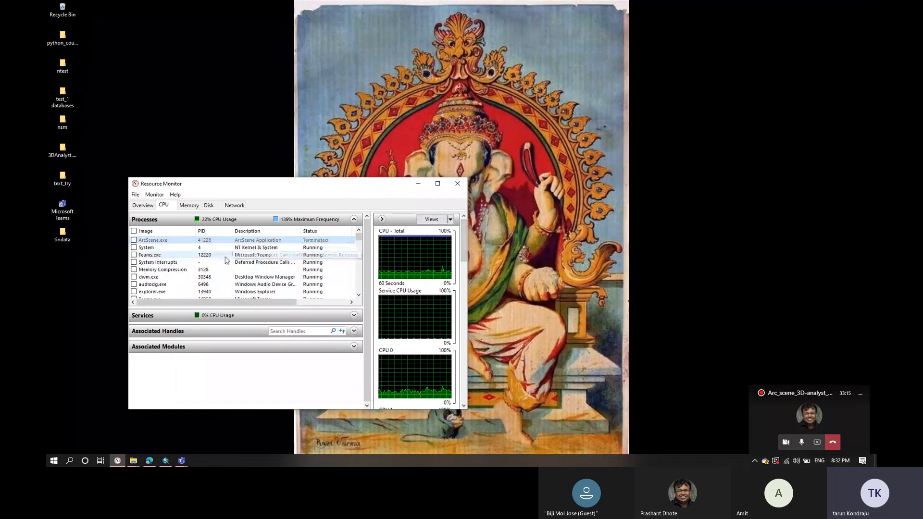
Step: Relaunch ArcScene and dismiss the Getting Started dialog to work in an empty untitled scene
left_click(165, 460)
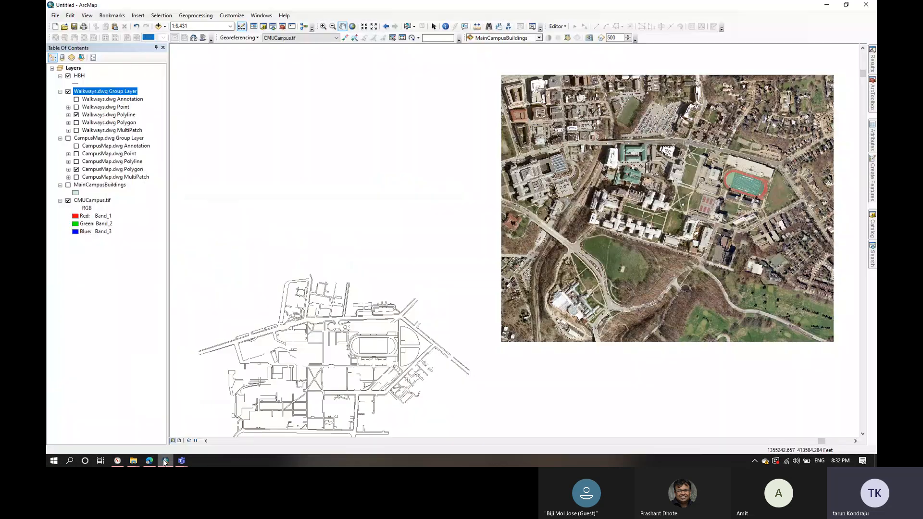
left_click(51, 460)
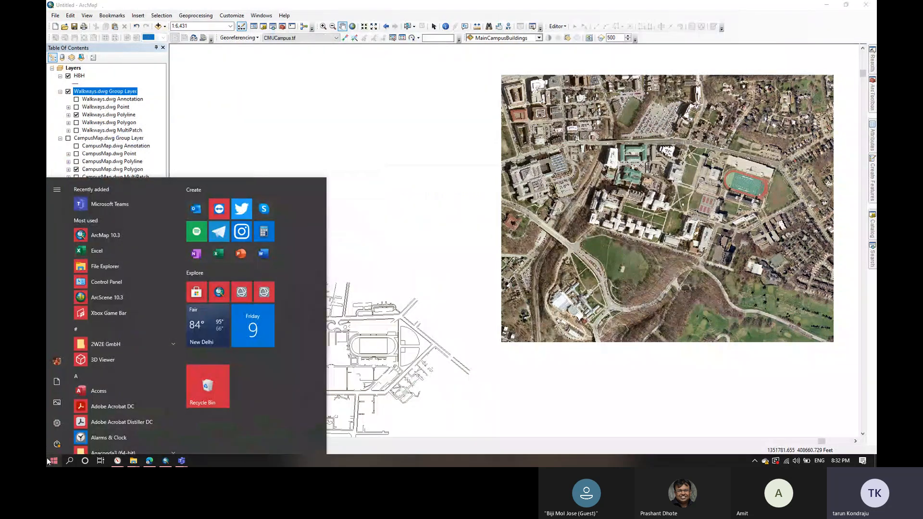
left_click(107, 297)
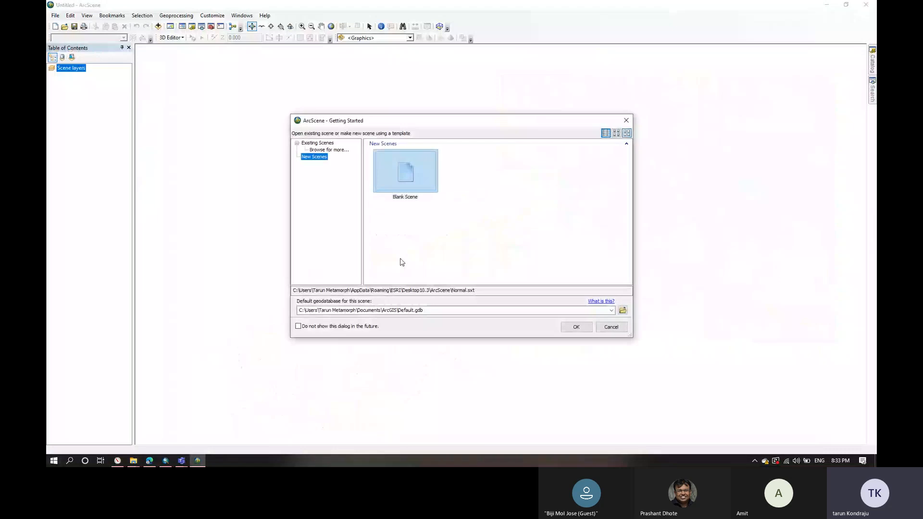
left_click(626, 120)
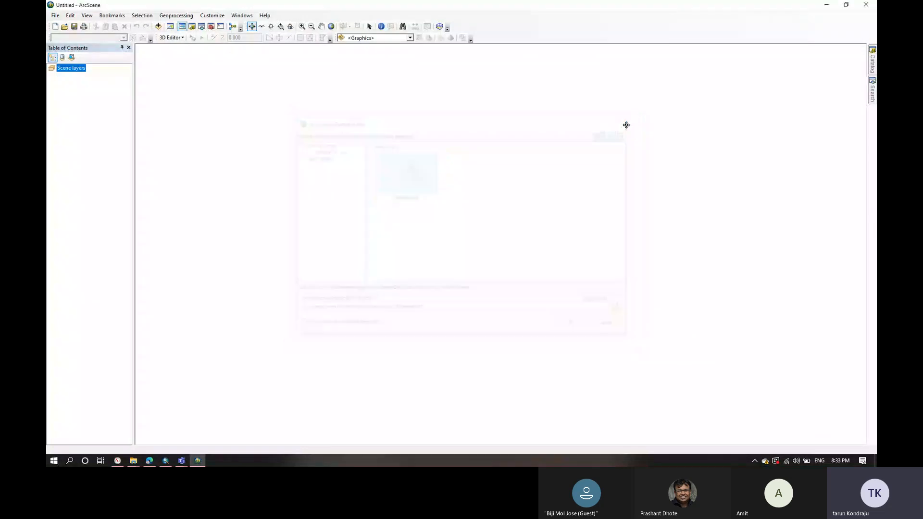
Step: Add the tin surface from the tindata folder to the scene
left_click(157, 26)
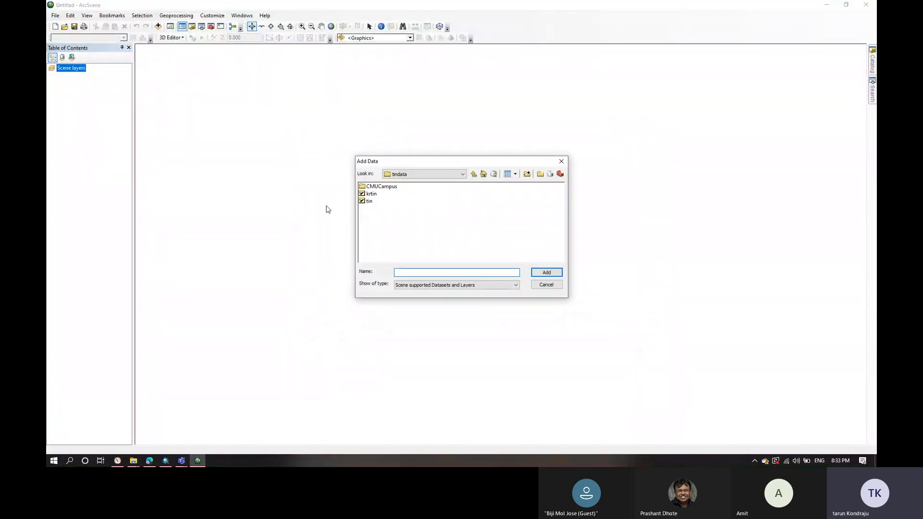
left_click(369, 201)
left_click(543, 272)
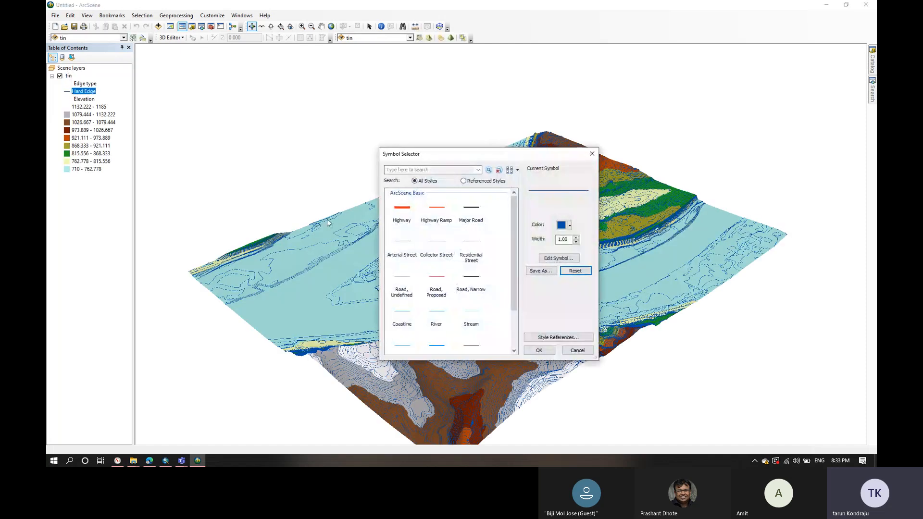
Step: Hide the tin layer's Hard Edge lines by setting their symbol to no color
left_click(562, 225)
left_click(562, 238)
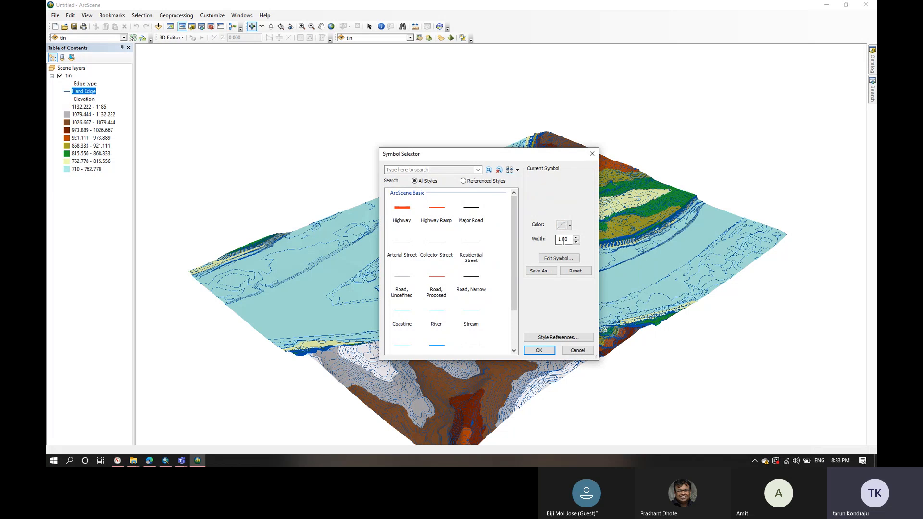
left_click(538, 350)
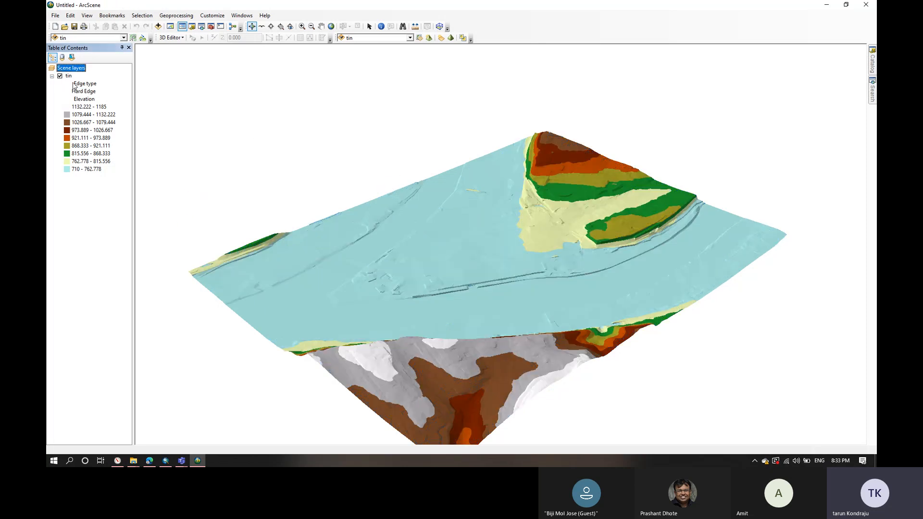
Step: Browse to the 3DAnalyst.gdb geodatabase on the desktop as the source for adding more data
left_click(69, 76)
left_click(158, 25)
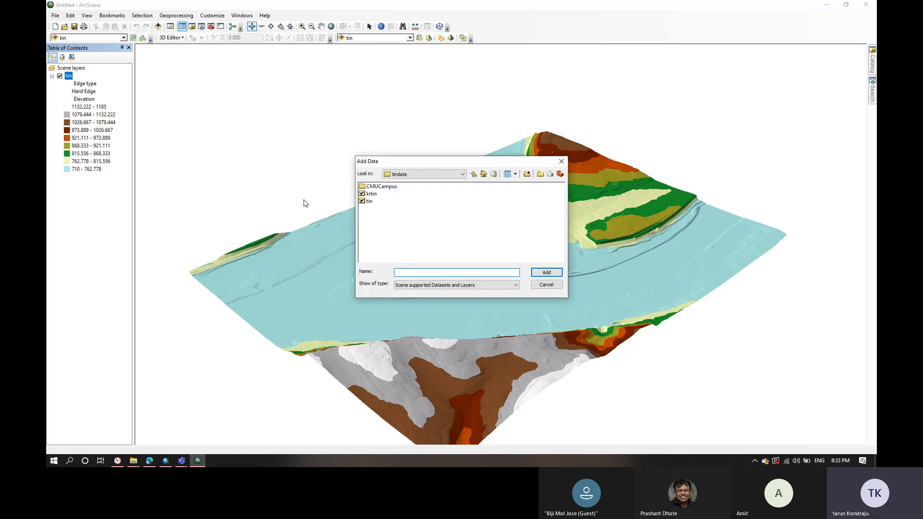
left_click(471, 174)
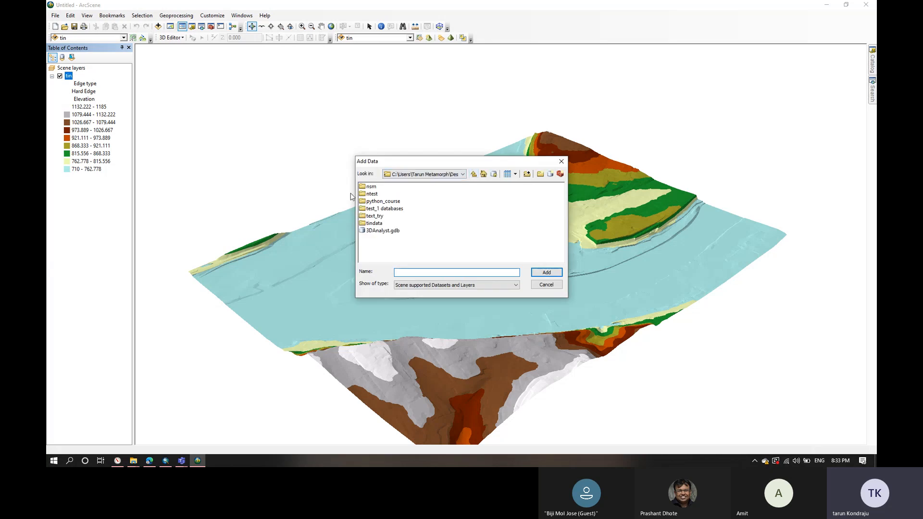
double_click(377, 231)
left_click(373, 187)
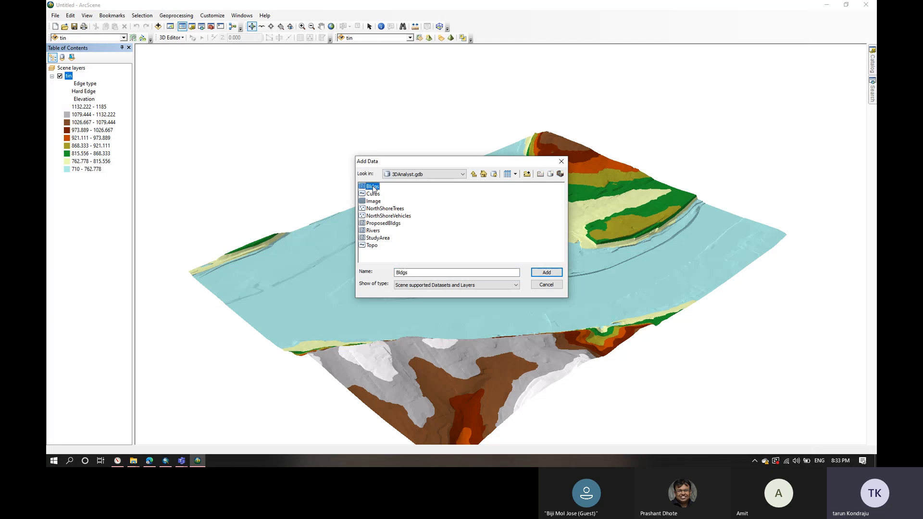
left_click(372, 230, "ctrl")
left_click(390, 224, "ctrl")
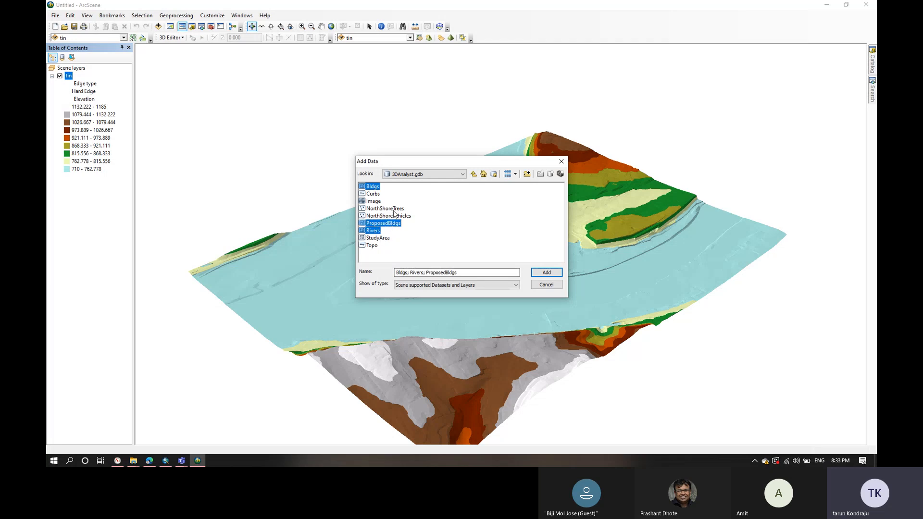
left_click(394, 209, "ctrl")
left_click(393, 216, "ctrl")
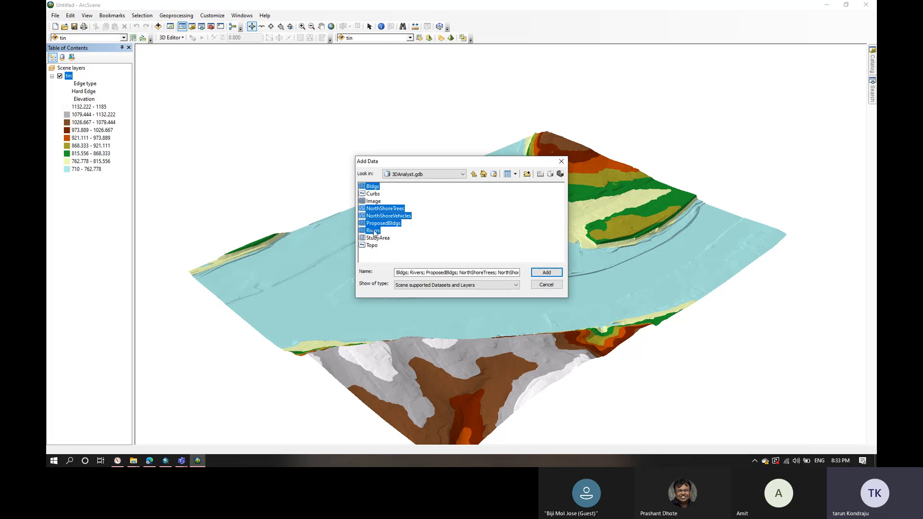
left_click(378, 224)
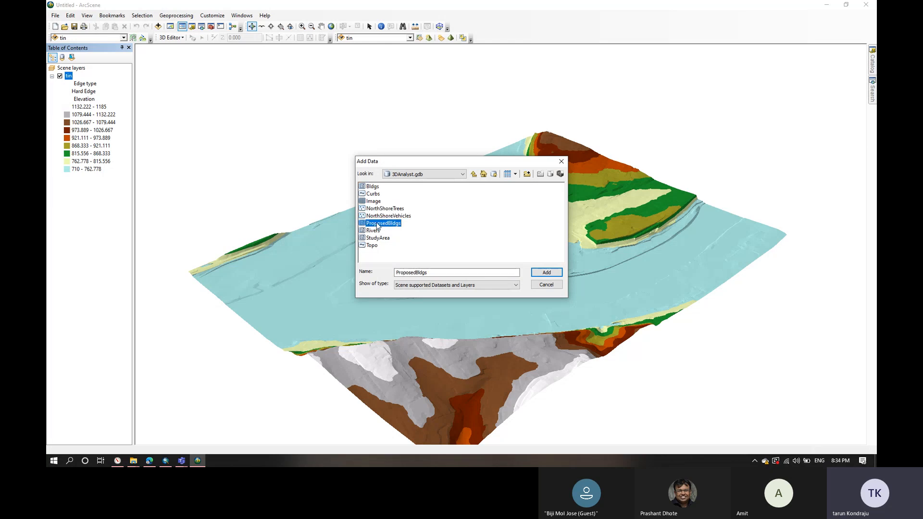
Step: Add the Bldgs and ProposedBldgs feature classes from 3DAnalyst.gdb to the scene
left_click(373, 187)
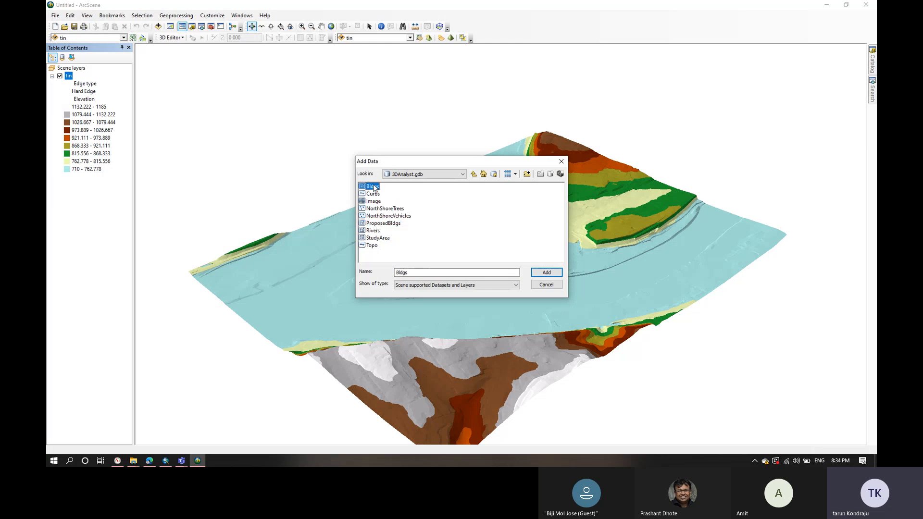
left_click(384, 224, "ctrl")
left_click(546, 272)
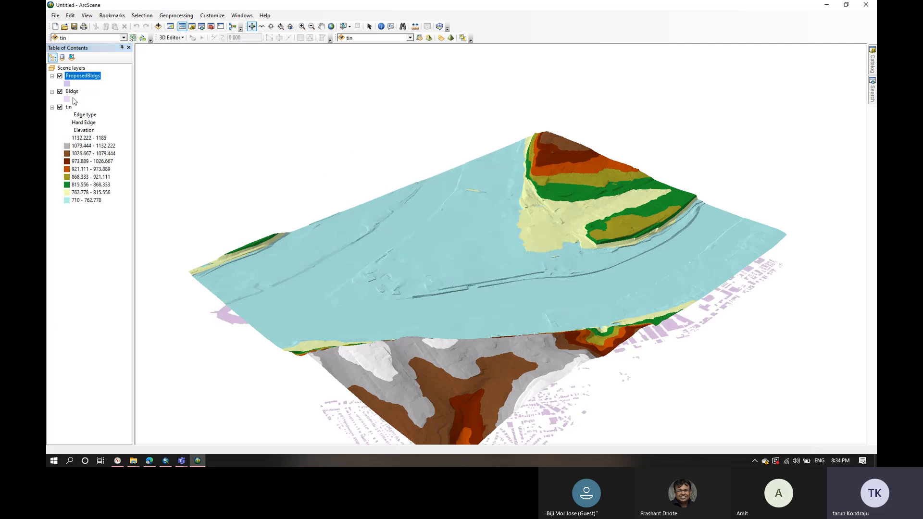
Step: Float the Bldgs layer's base heights on the tin surface with a constant elevation offset of 20
right_click(72, 92)
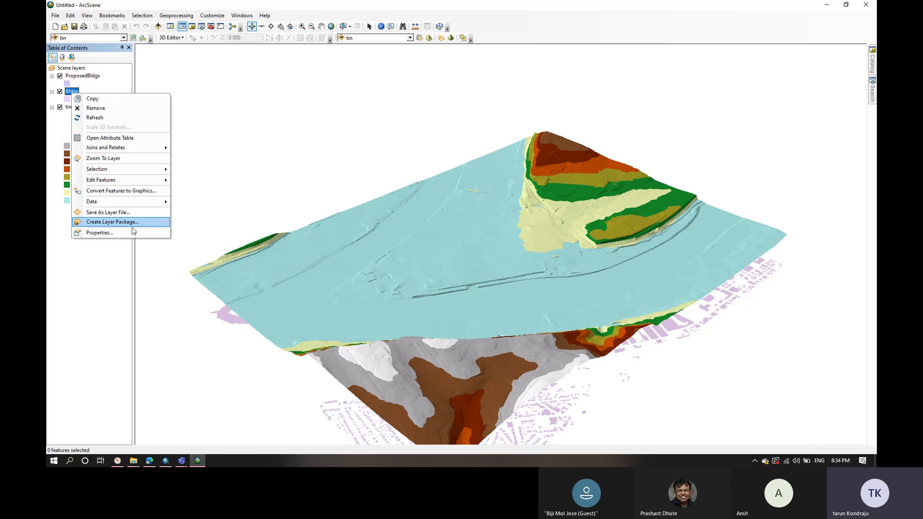
left_click(133, 234)
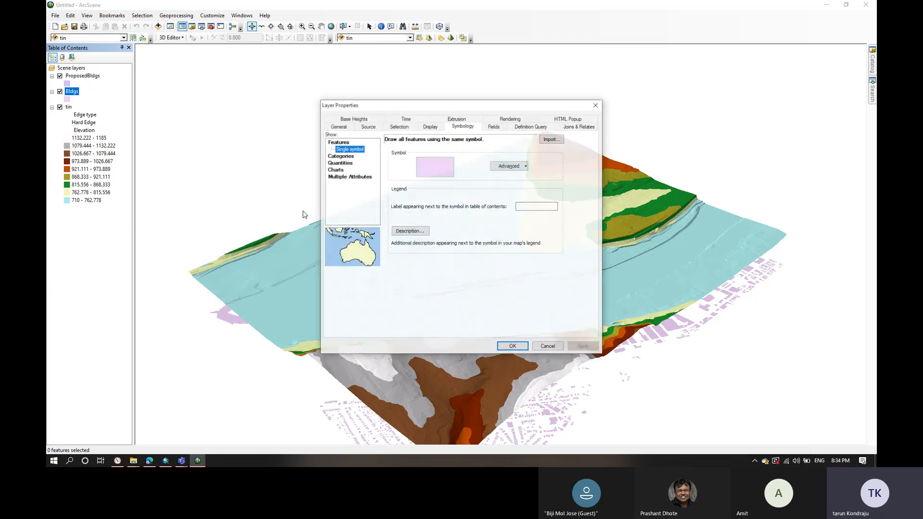
left_click(351, 120)
left_click(360, 156)
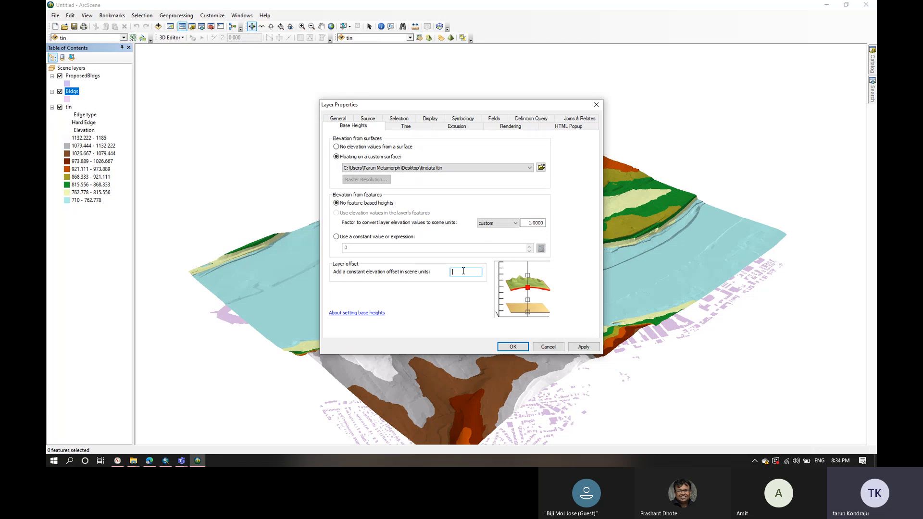
type("20")
left_click(584, 347)
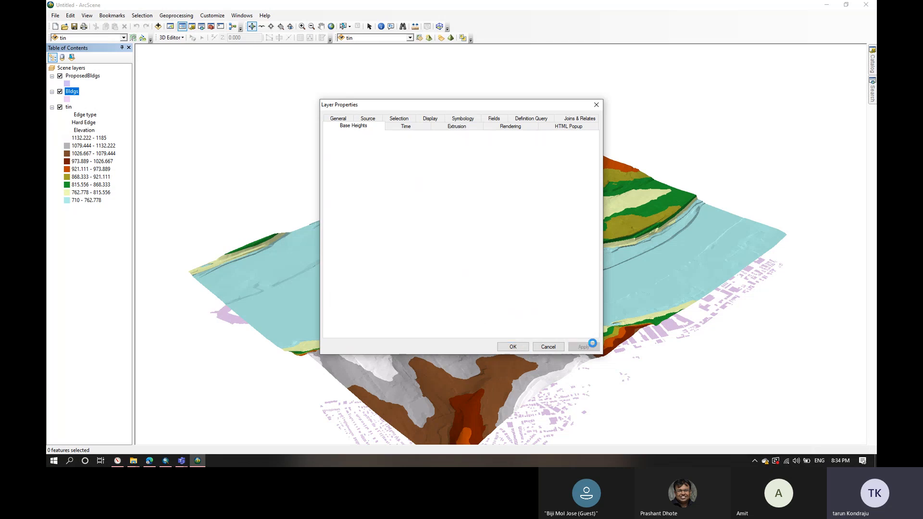
left_click(513, 347)
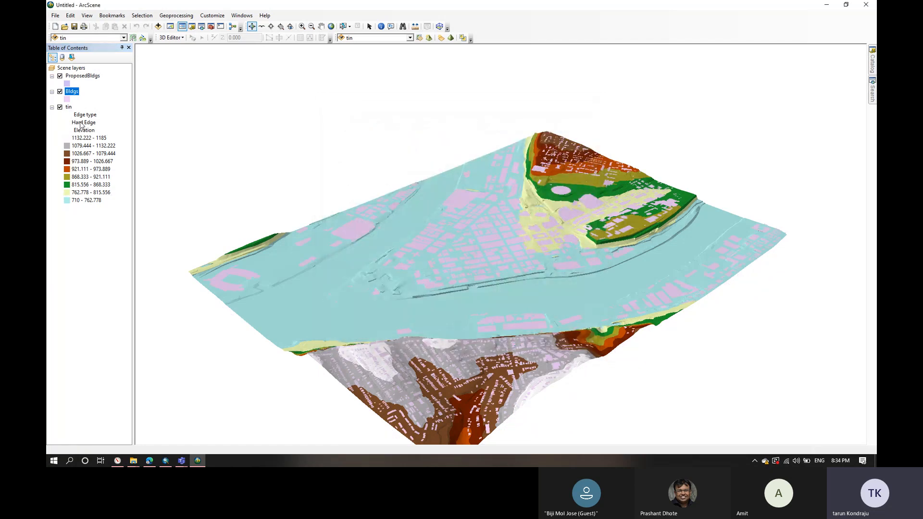
Step: Extrude the Bldgs features by the expression [STORIES]*10, added to each feature's minimum height
right_click(72, 93)
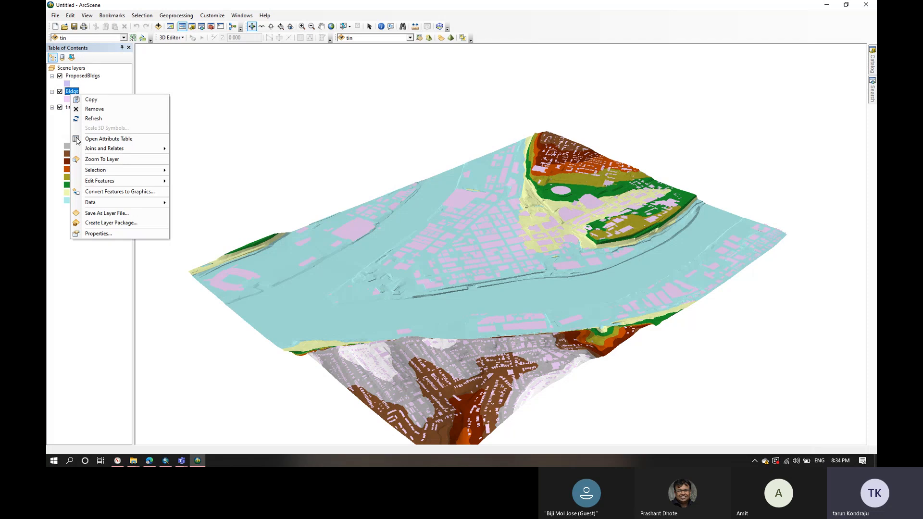
left_click(91, 234)
left_click(456, 126)
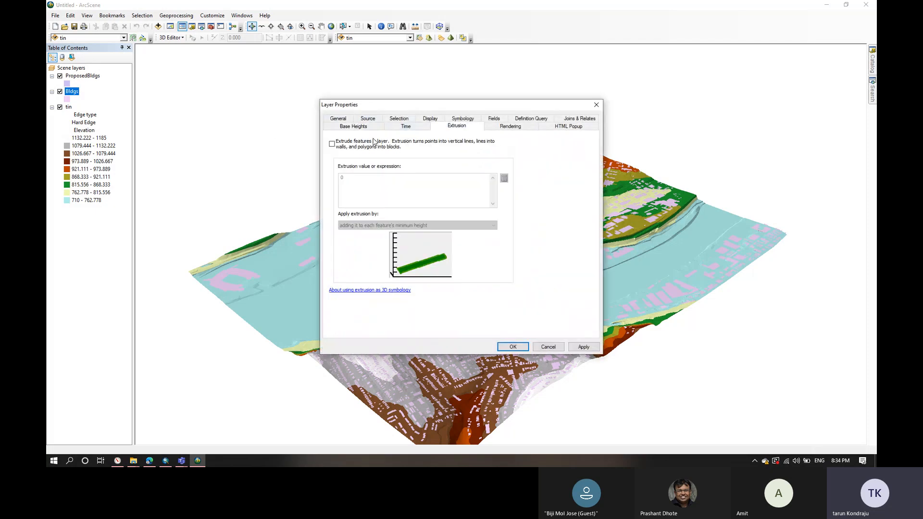
left_click(365, 142)
left_click(504, 178)
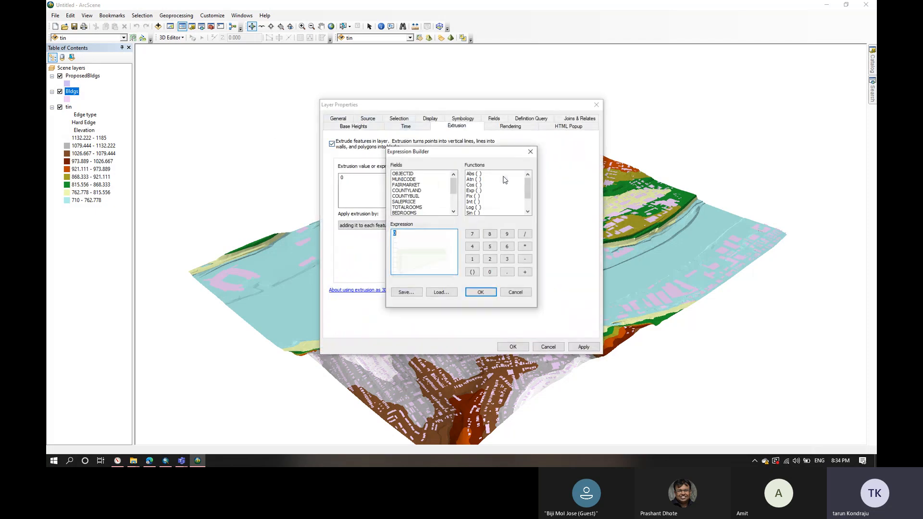
scroll(413, 199, "down", 3)
scroll(413, 198, "down", 1)
double_click(404, 207)
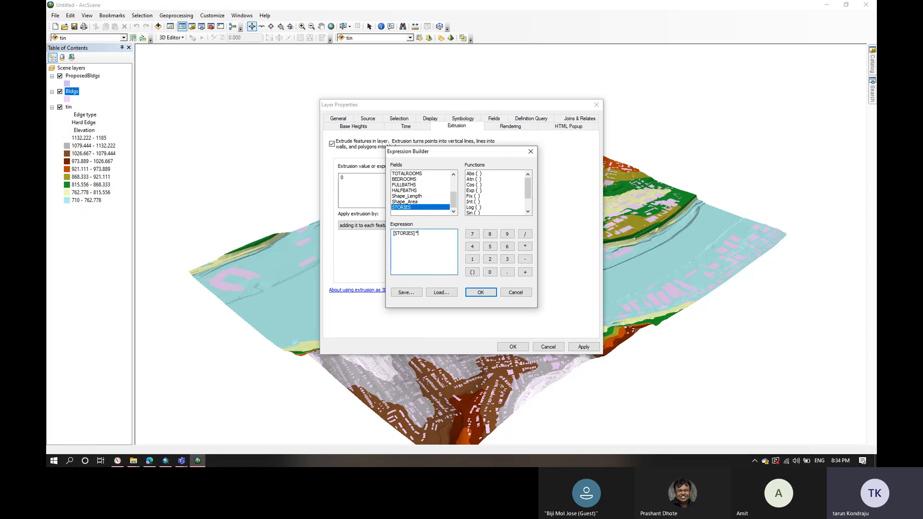
left_click(480, 293)
left_click(573, 345)
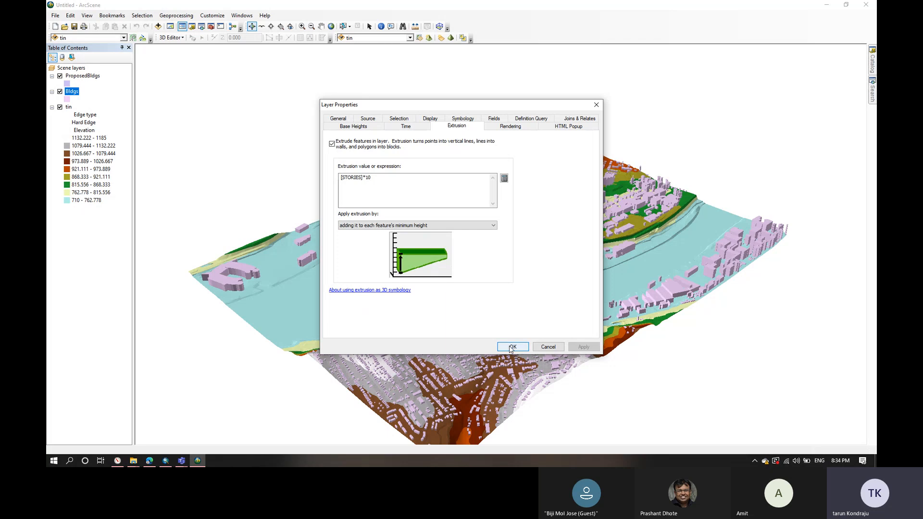
left_click(511, 347)
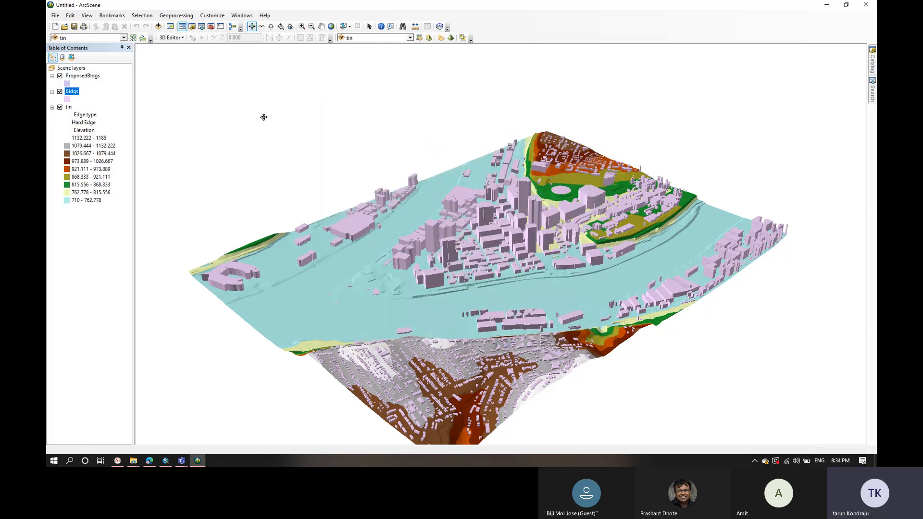
Step: Turn on extrusion for the ProposedBldgs layer and set its expression to [STORIES]*10
right_click(87, 77)
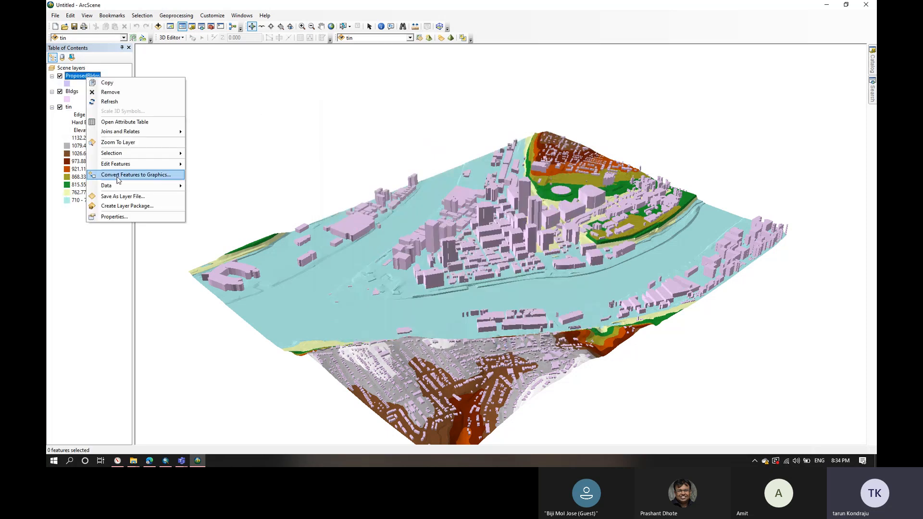
left_click(114, 217)
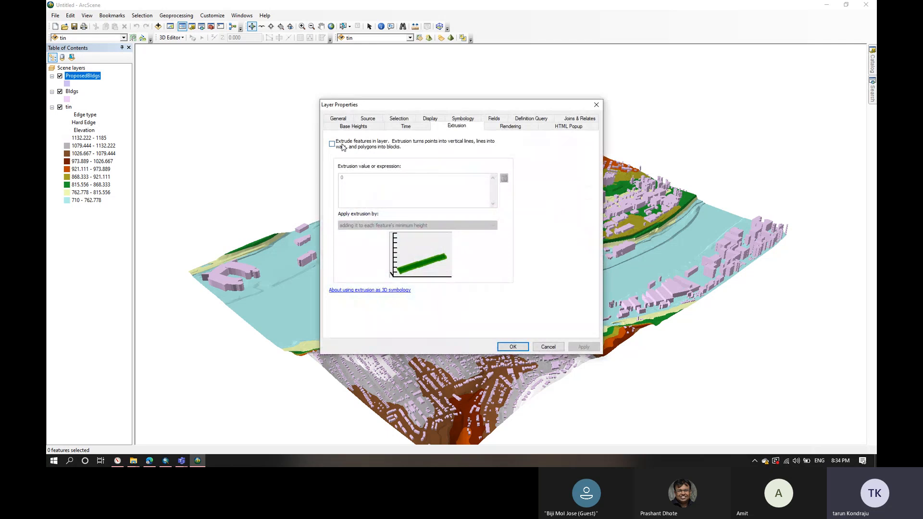
left_click(342, 146)
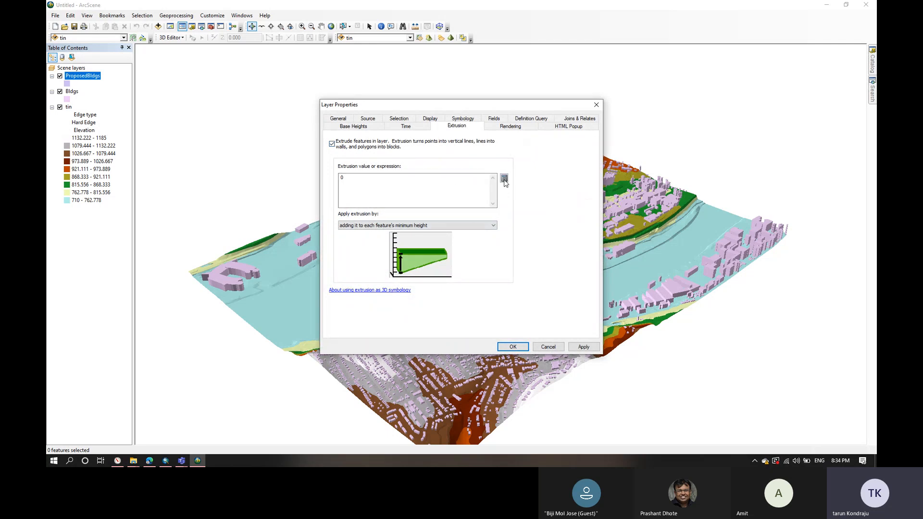
left_click(504, 180)
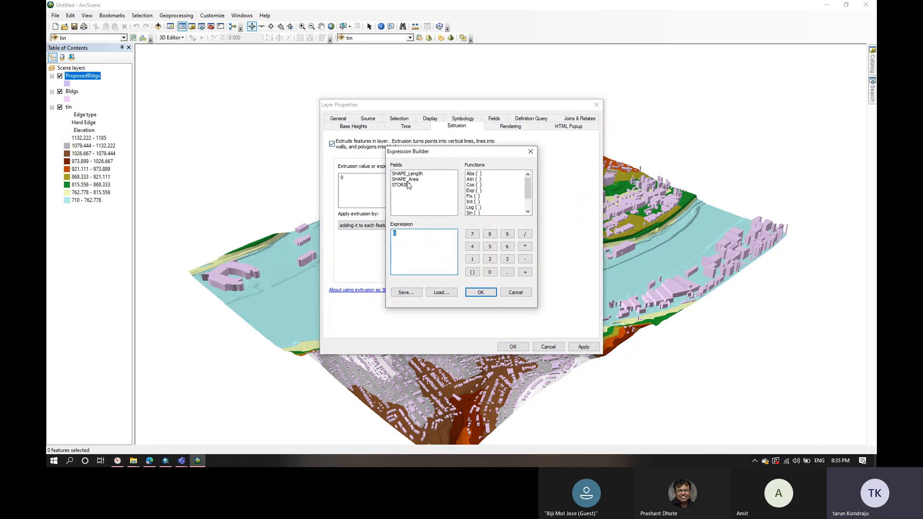
double_click(406, 185)
left_click(427, 232)
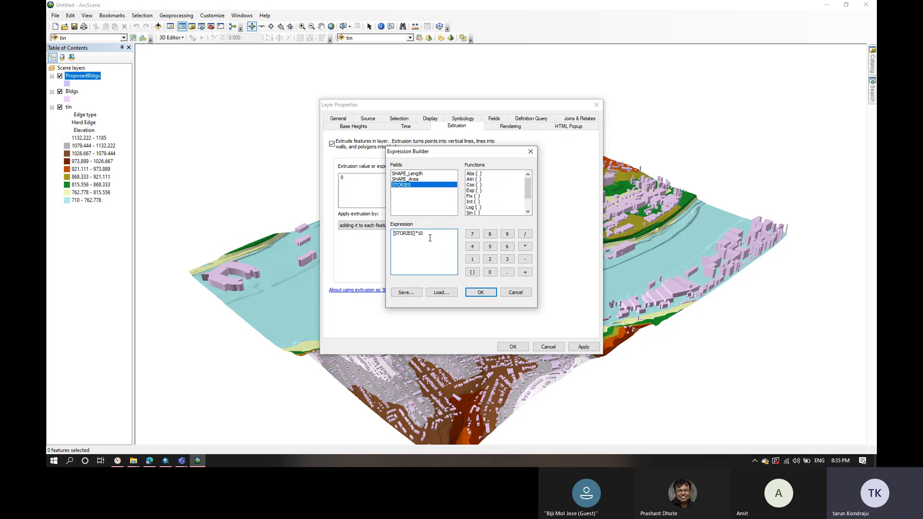
left_click(473, 292)
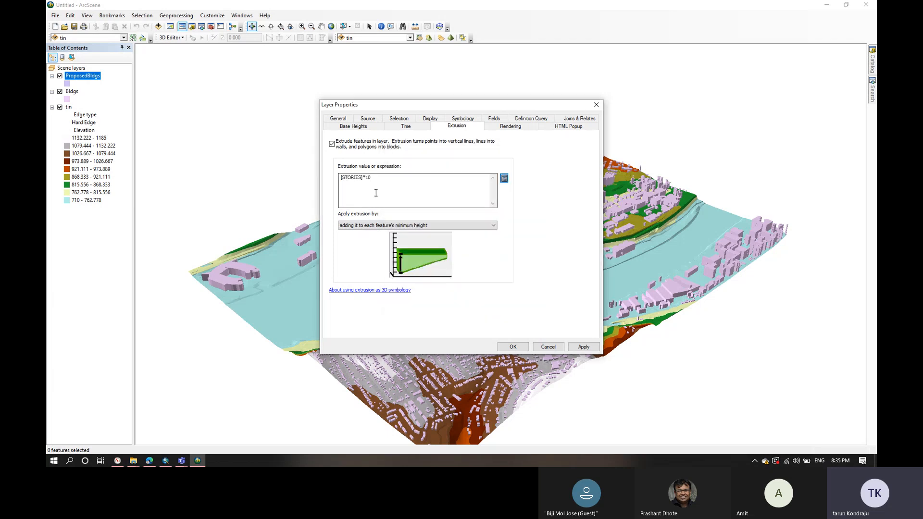
Step: Float the ProposedBldgs layer's base heights on the tin surface with a constant elevation offset of 20
left_click(355, 127)
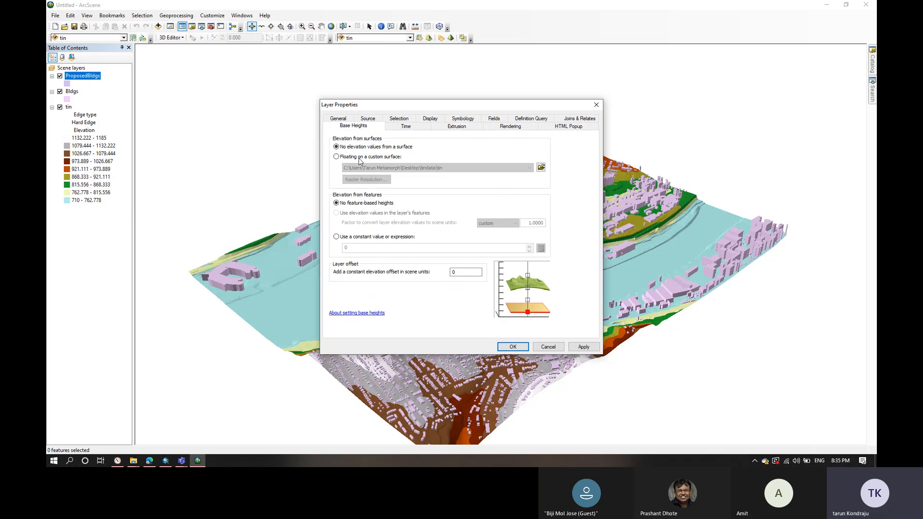
left_click(359, 157)
left_click(461, 272)
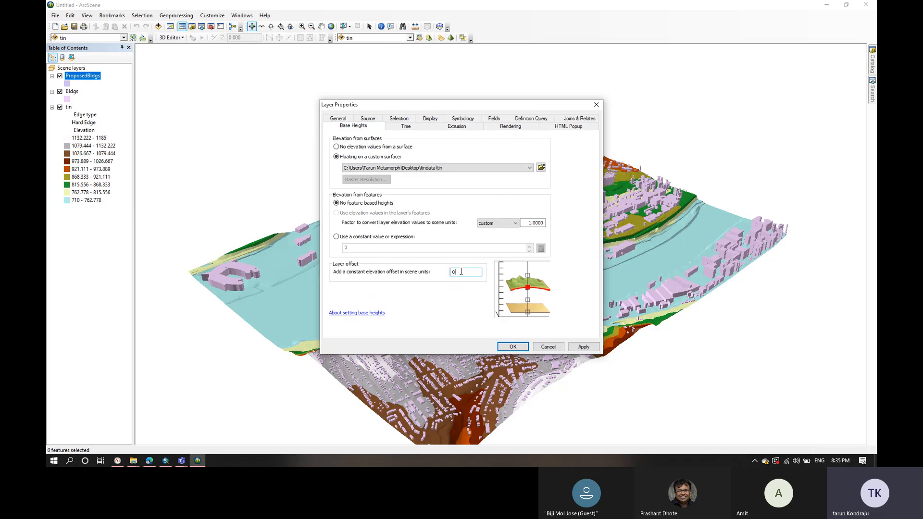
type("20")
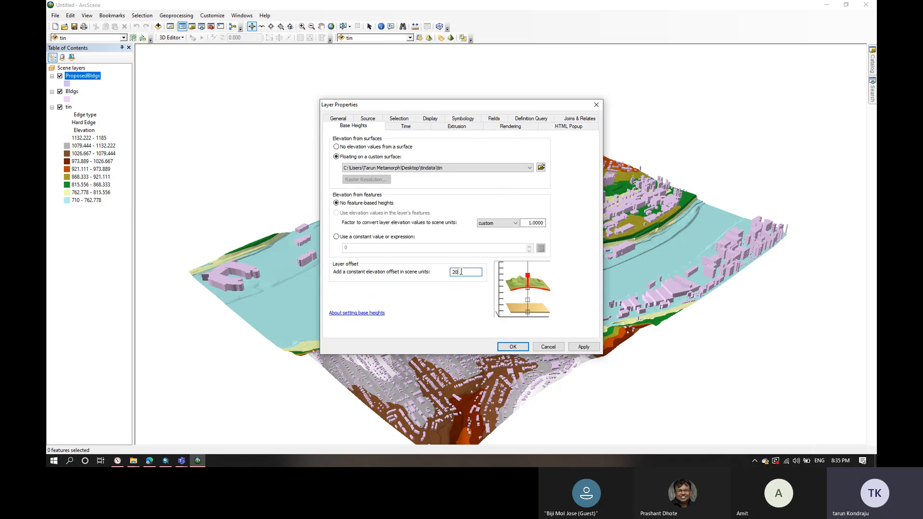
left_click(579, 346)
left_click(548, 346)
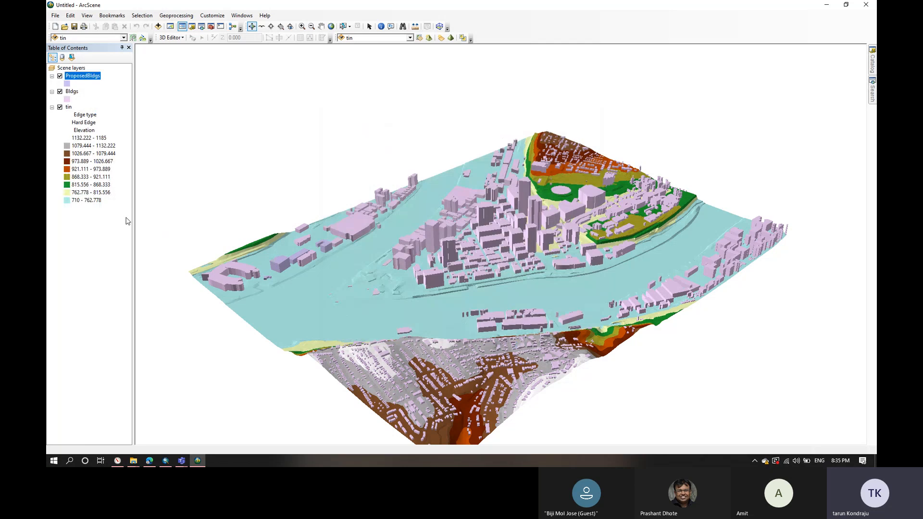
Step: Give the Bldgs symbol a light blue fill and a dark blue outline with a width of 2
left_click(67, 98)
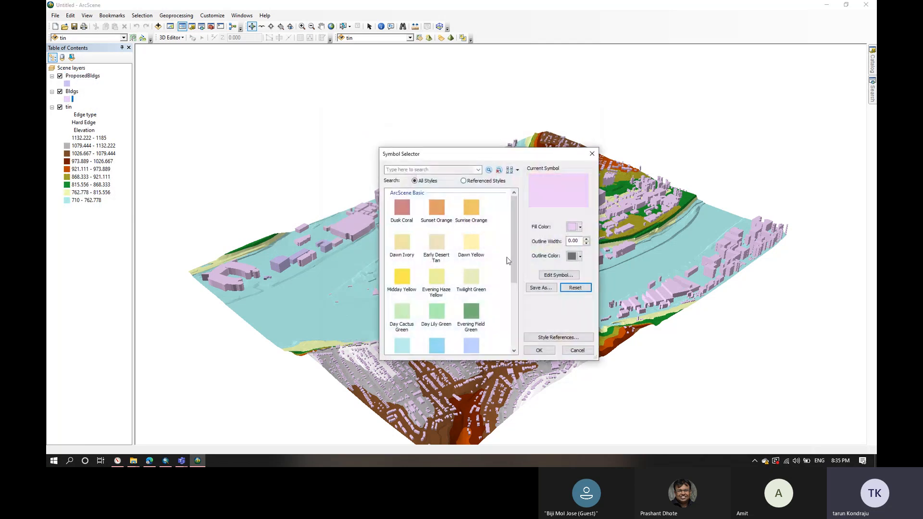
left_click(580, 226)
left_click(617, 257)
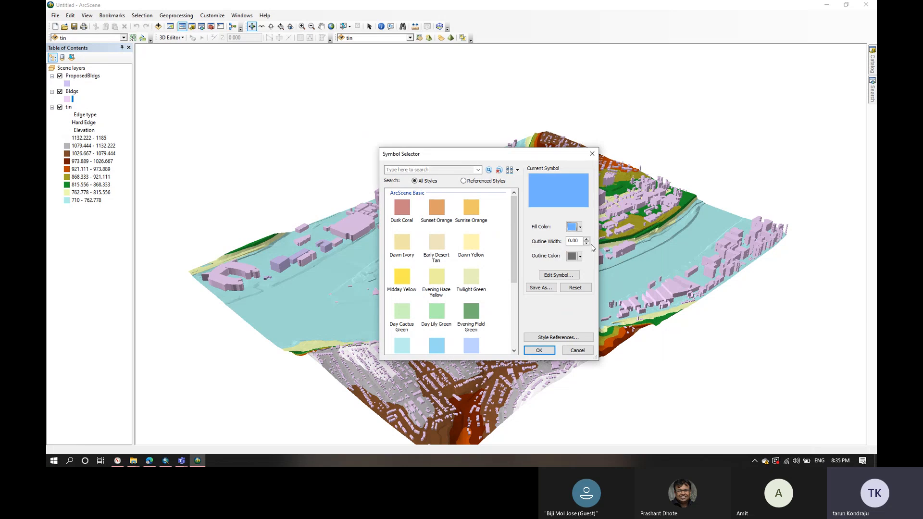
left_click(579, 256)
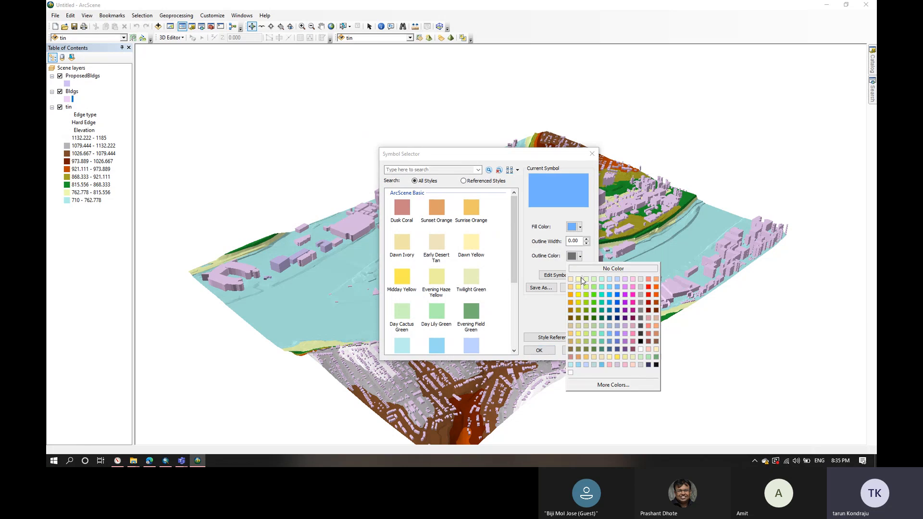
left_click(617, 316)
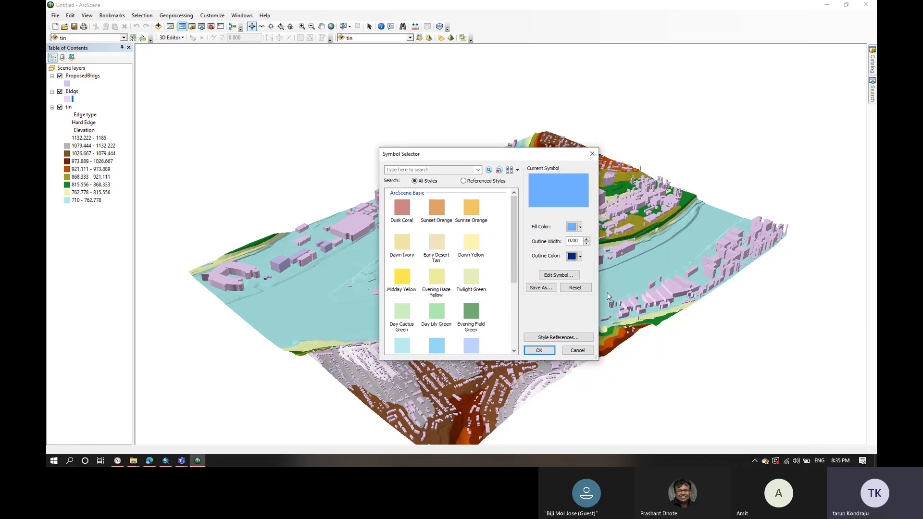
left_click(586, 239)
left_click(586, 239)
left_click(586, 239)
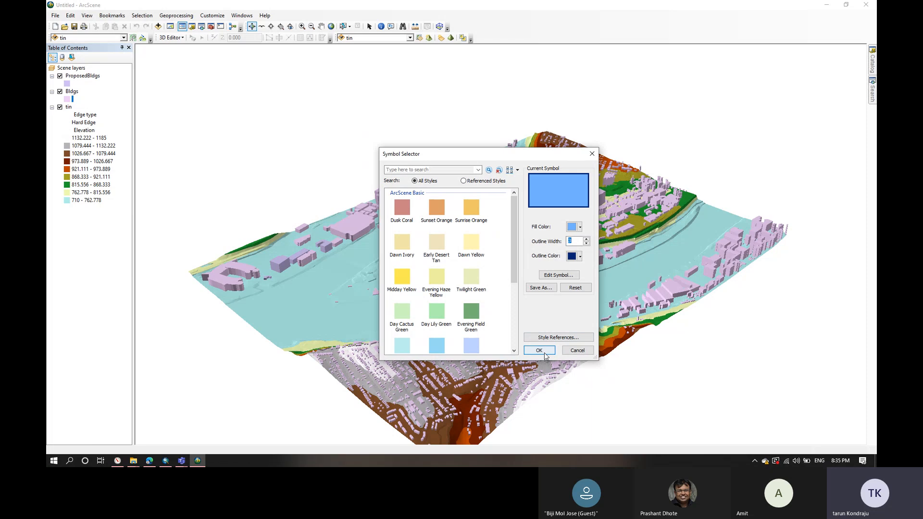
left_click(586, 244)
left_click(539, 350)
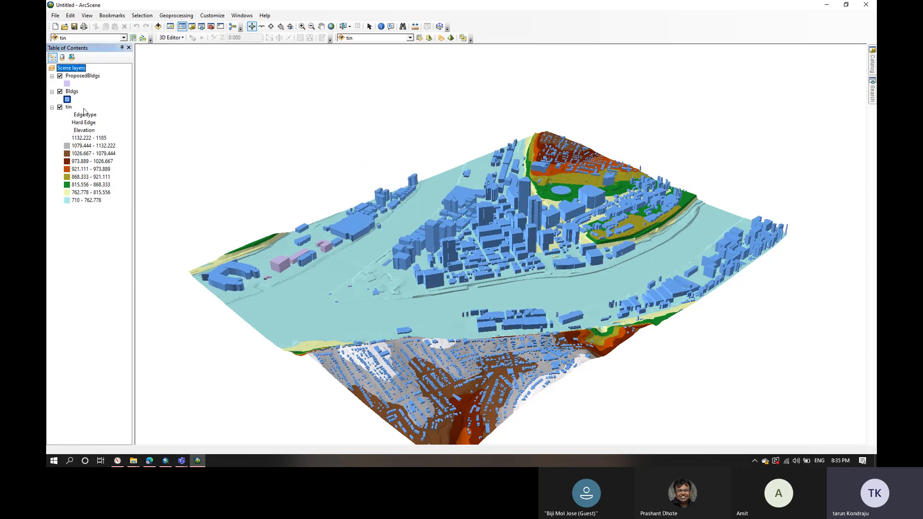
left_click(67, 100)
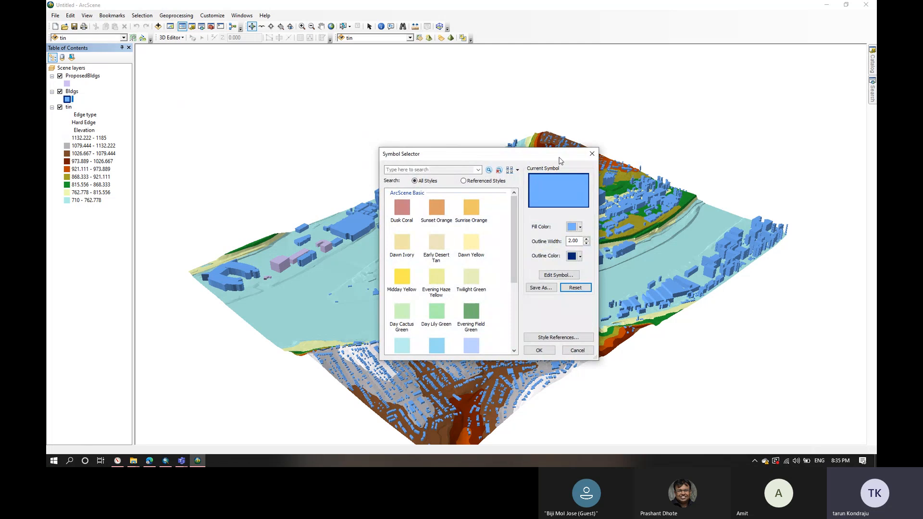
left_click(592, 153)
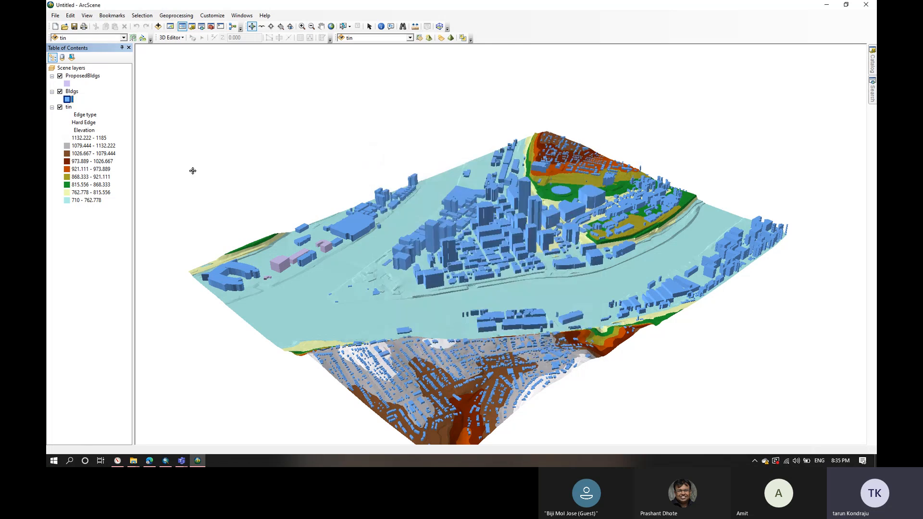
Step: Set the Bldgs layer's transparency to 50%
right_click(70, 92)
left_click(118, 229)
left_click(432, 125)
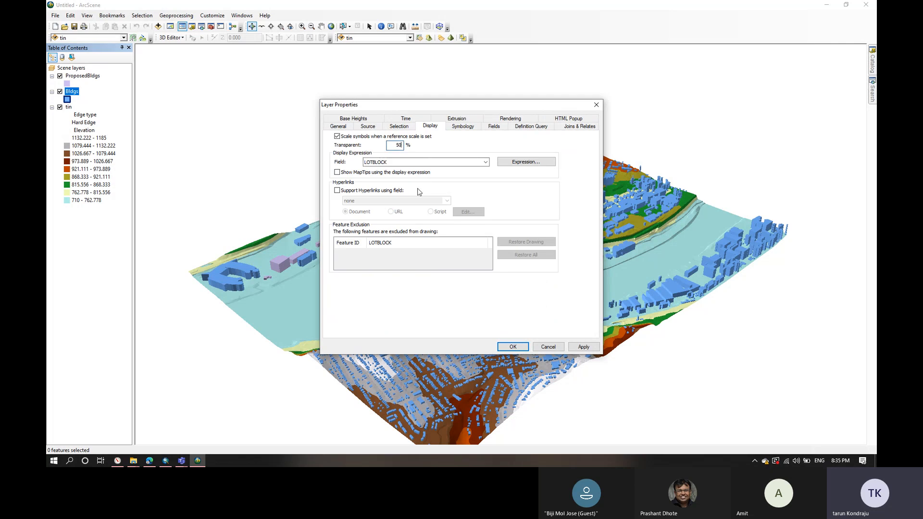
left_click(583, 347)
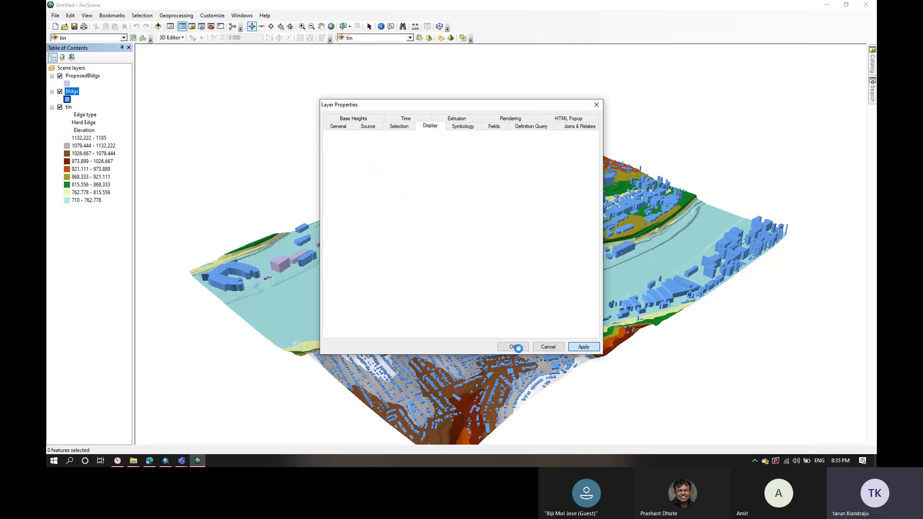
left_click(514, 346)
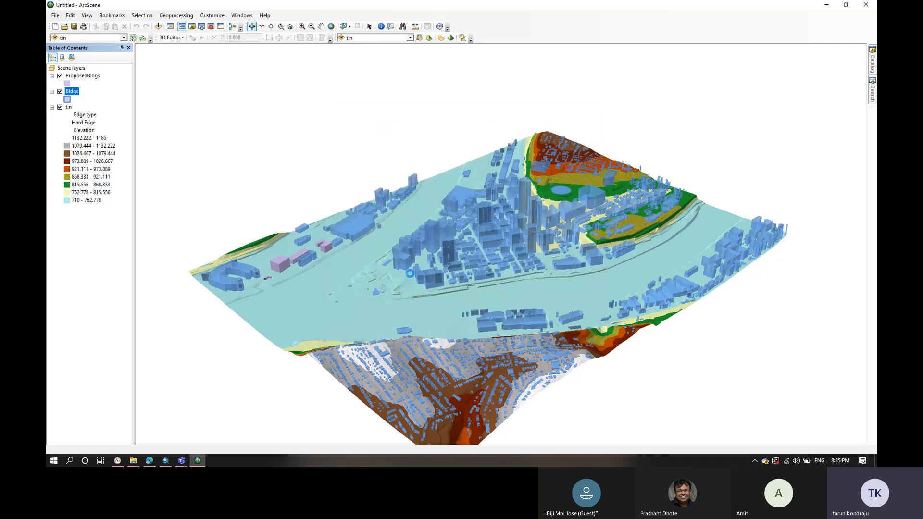
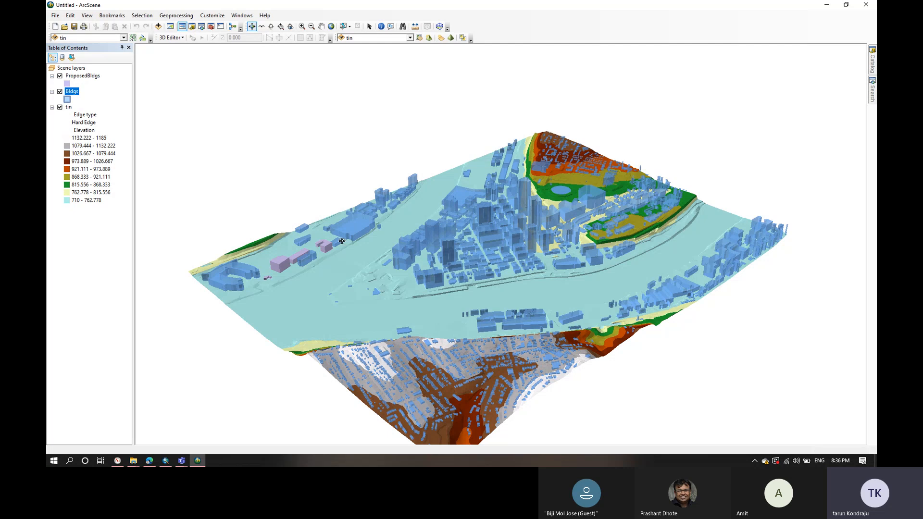
left_click(70, 84)
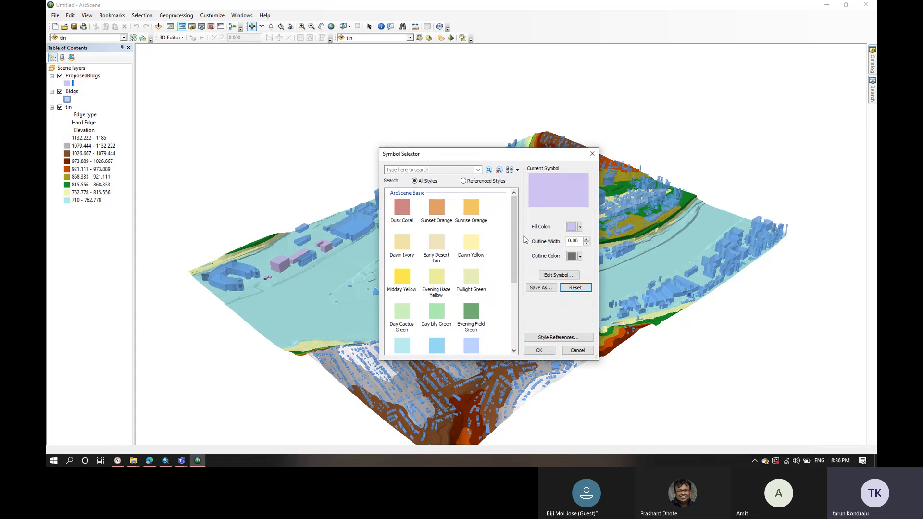
left_click(574, 227)
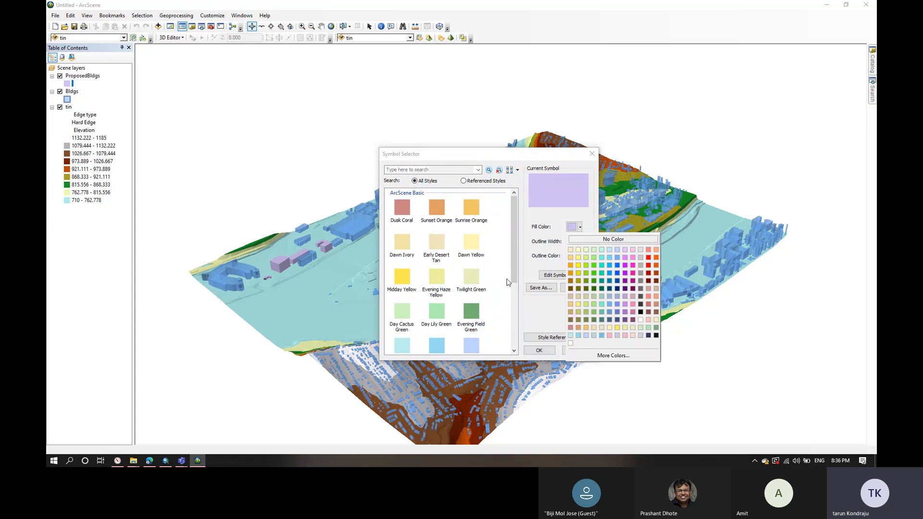
left_click(522, 292)
left_click(576, 350)
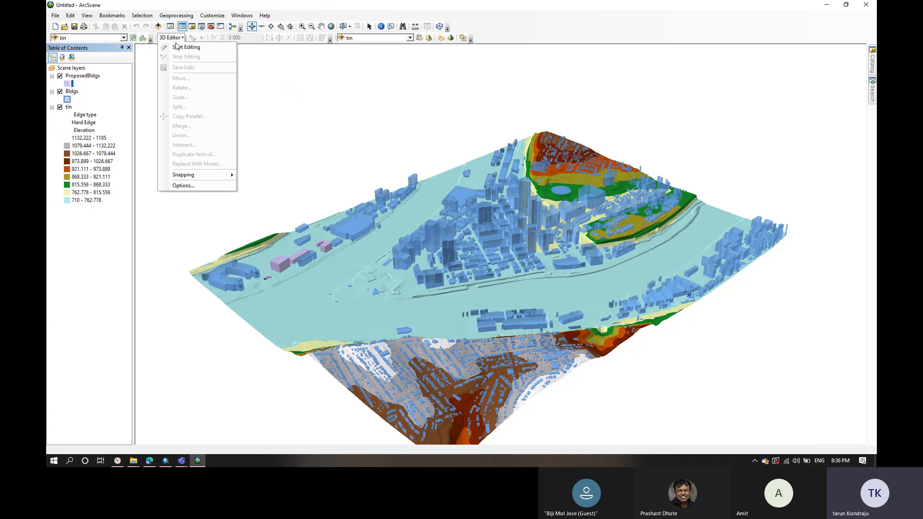
Step: Start a 3D editing session with the ProposedBldgs layer selected, continuing past the layer offset warnings
left_click(84, 77)
left_click(162, 38)
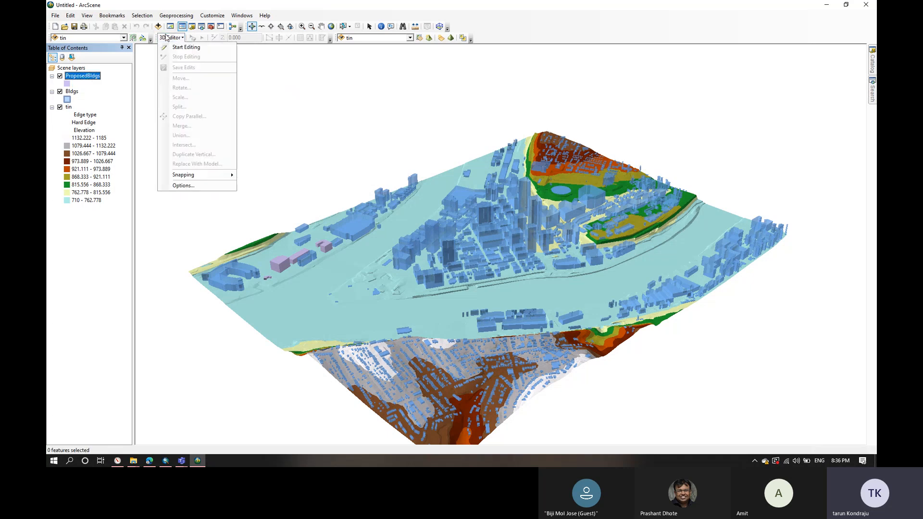
left_click(172, 47)
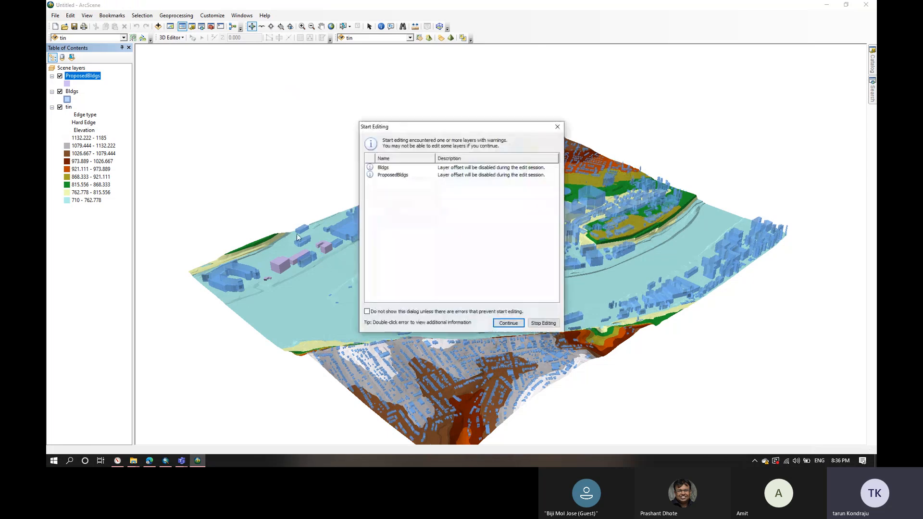
left_click(519, 323)
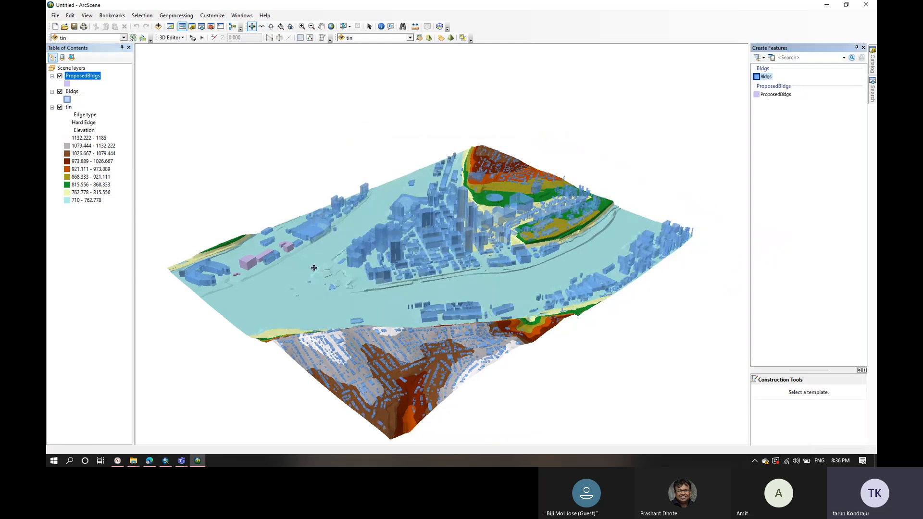
Step: Select the block-shaped proposed building nearest the terrain's far-left corner and set its STORIES attribute to 40
left_click(200, 39)
left_click(192, 38)
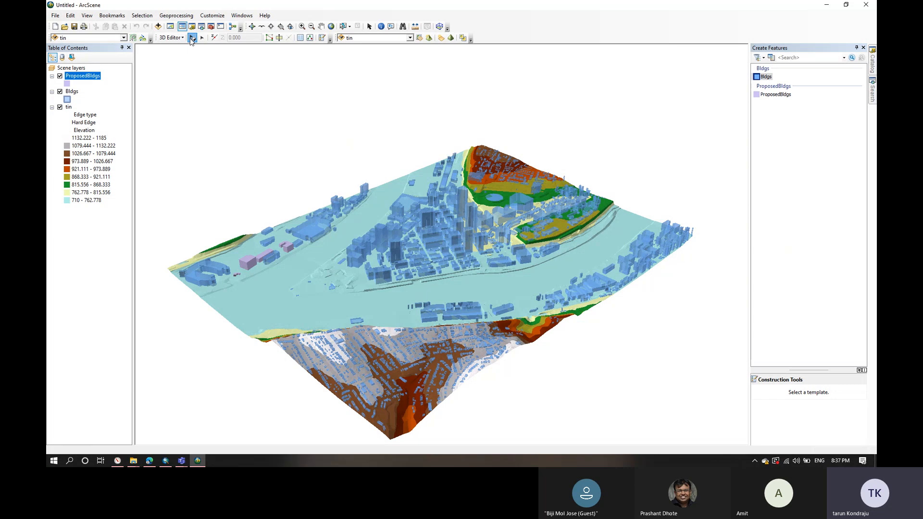
left_click(249, 263)
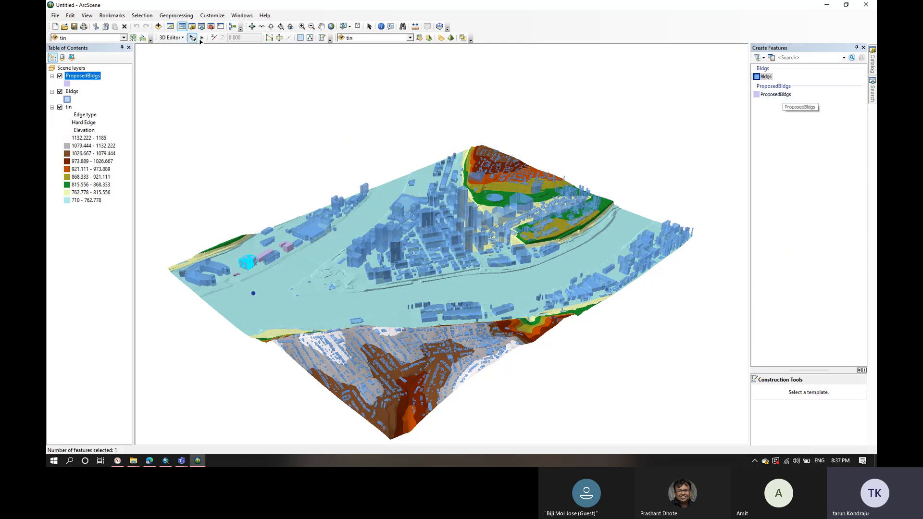
left_click(201, 37)
left_click(775, 94)
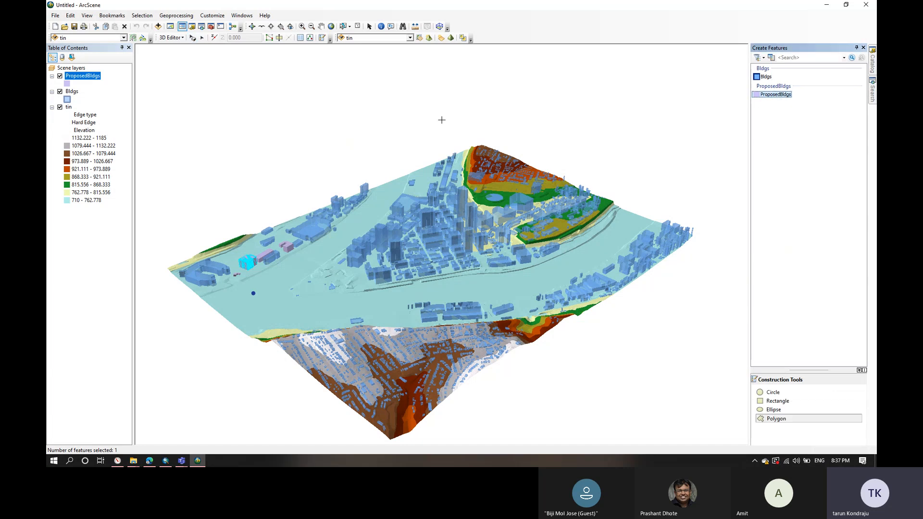
left_click(298, 38)
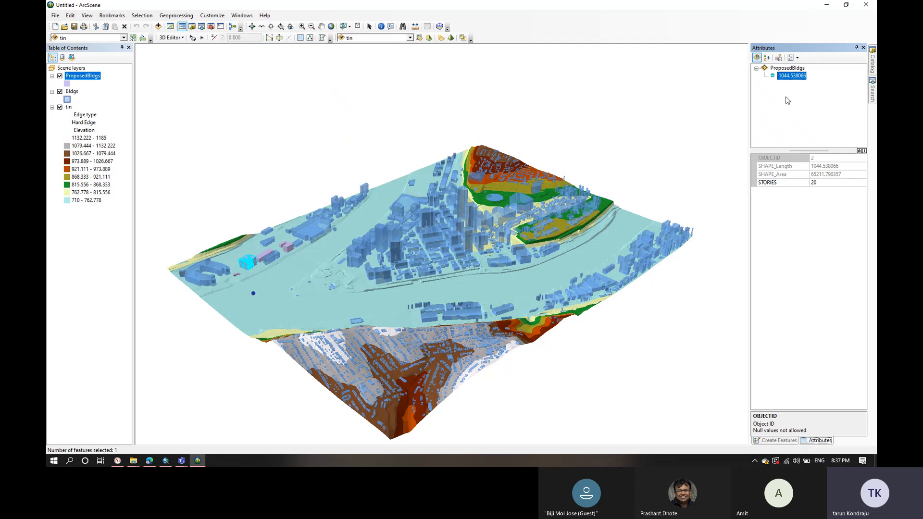
left_click(821, 182)
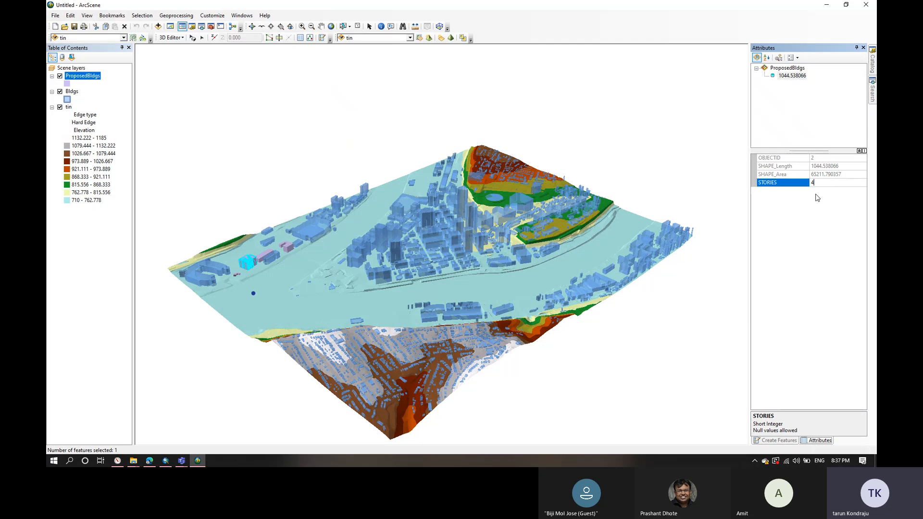
type("40")
key("Return")
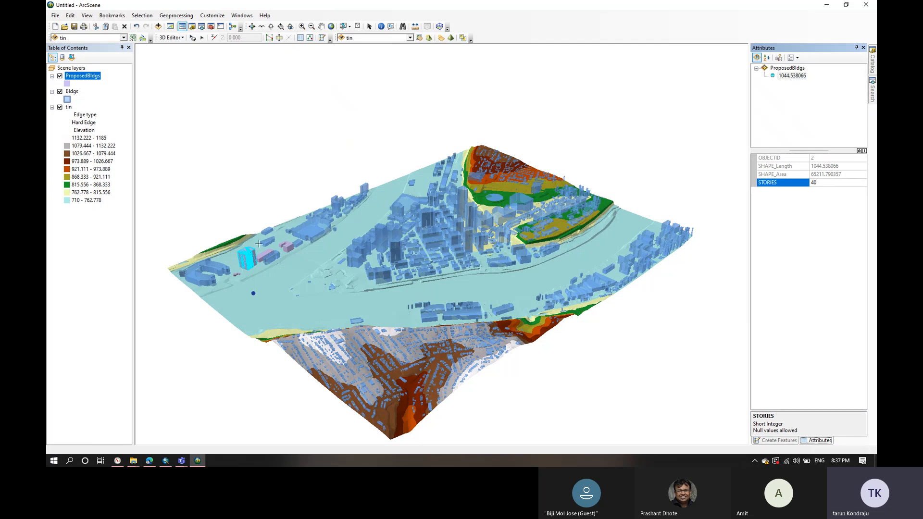
Step: Add the Rivers, Curbs, NorthShoreVehicles and NorthShoreTrees feature classes from 3DAnalyst.gdb to the scene
left_click(158, 27)
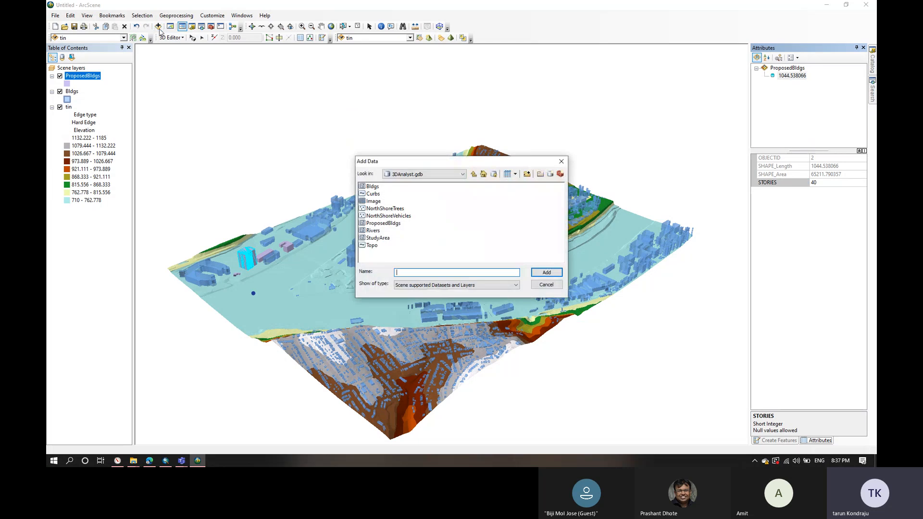
left_click(373, 232)
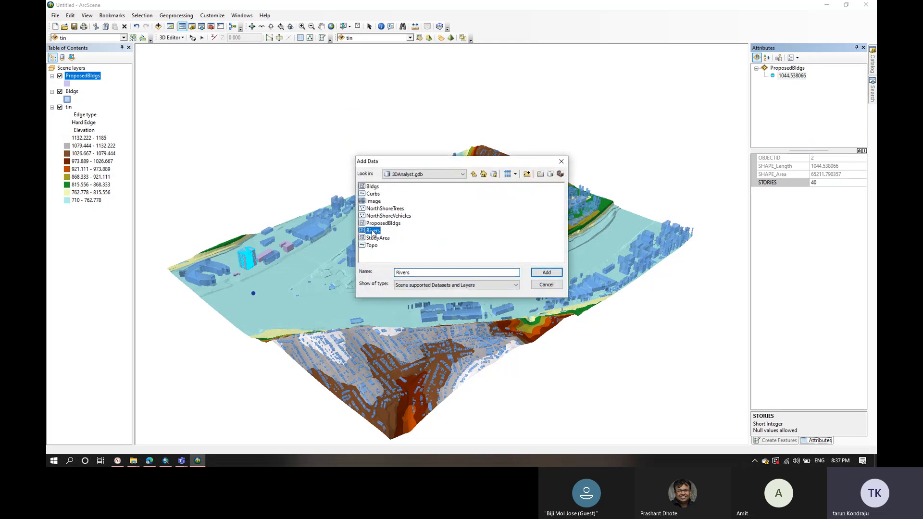
left_click(373, 194, "ctrl")
left_click(379, 216, "ctrl")
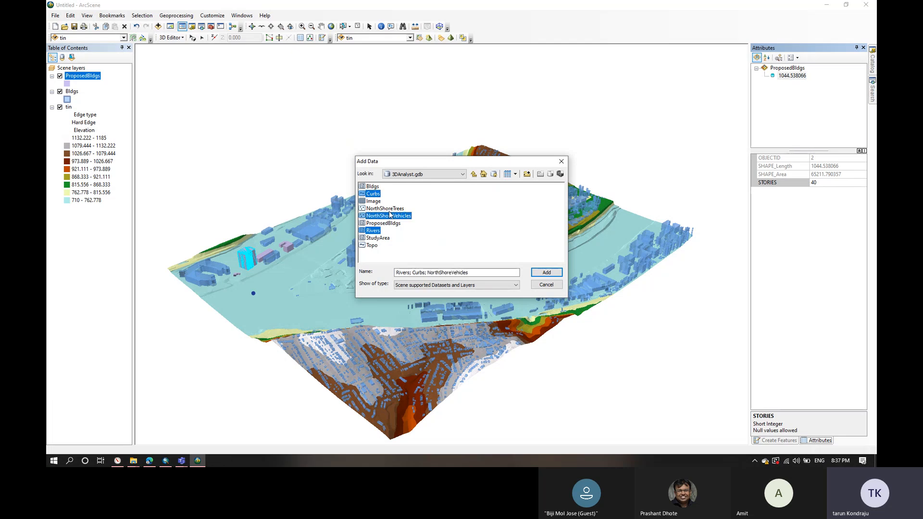
left_click(391, 208, "ctrl")
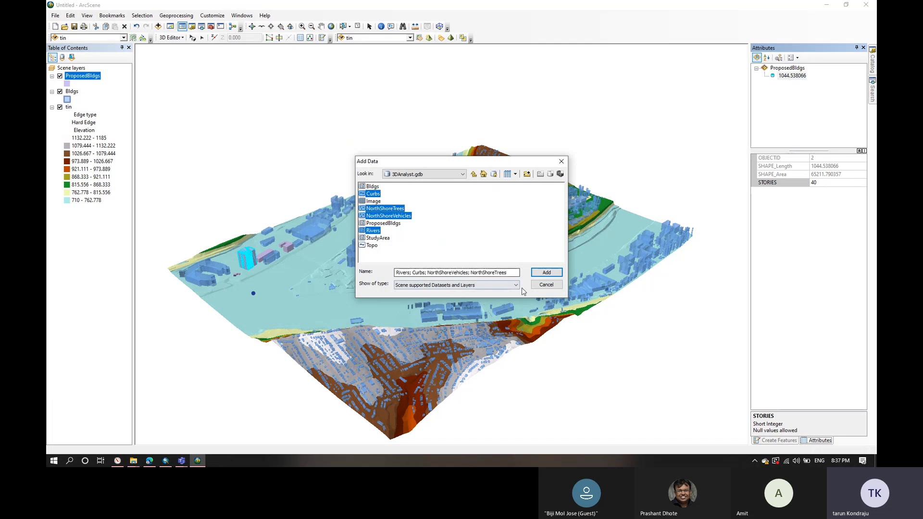
left_click(547, 272)
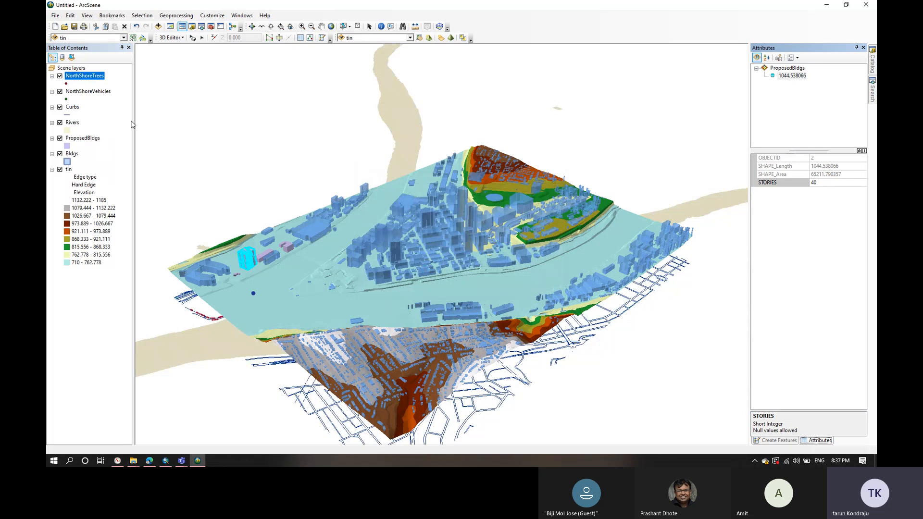
Step: Open the NorthShoreTrees layer's symbol for editing and add the 3D Trees style to the available symbol styles
right_click(75, 79)
left_click(120, 217)
left_click(456, 125)
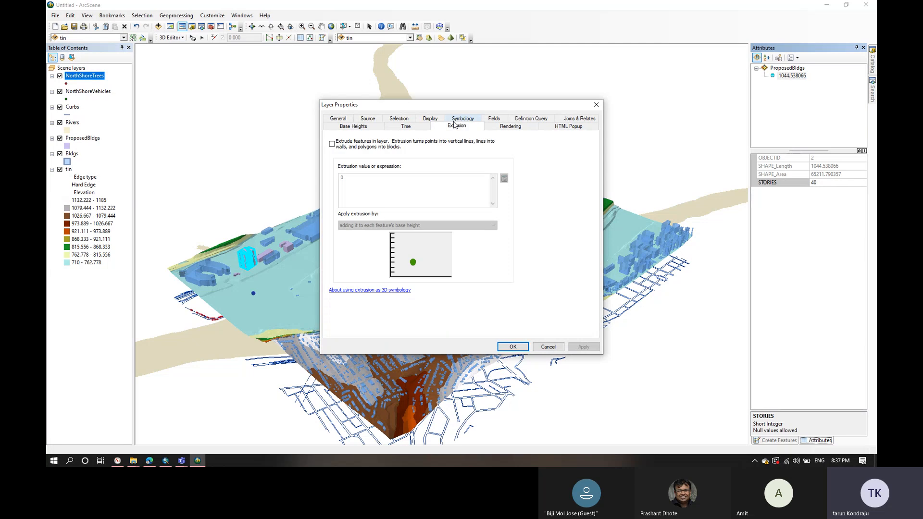
left_click(463, 119)
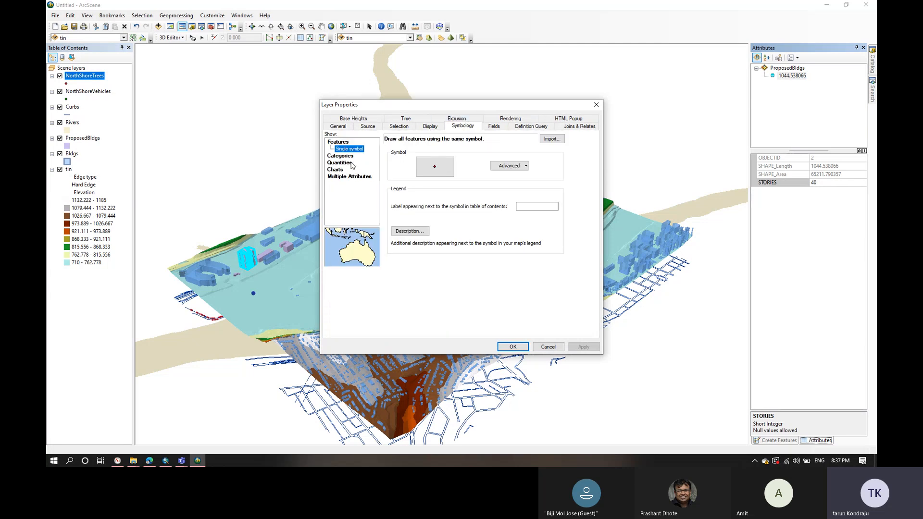
left_click(443, 166)
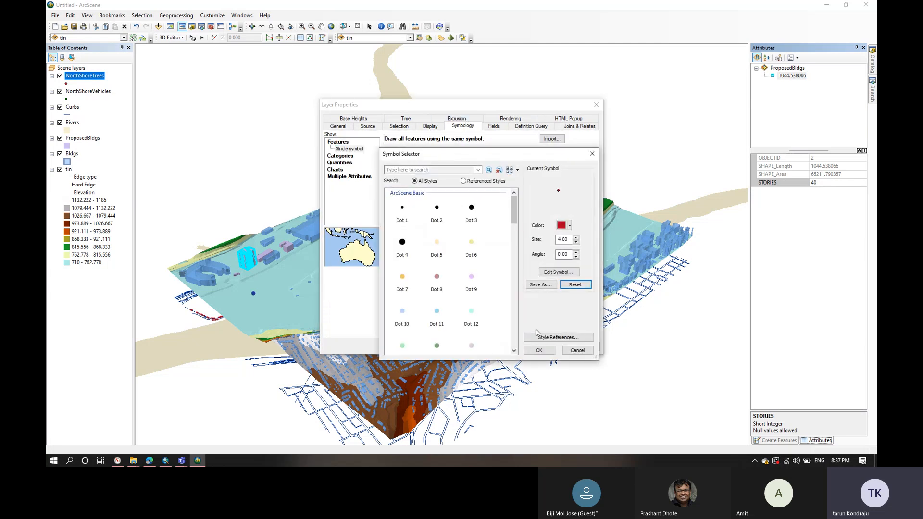
left_click(545, 339)
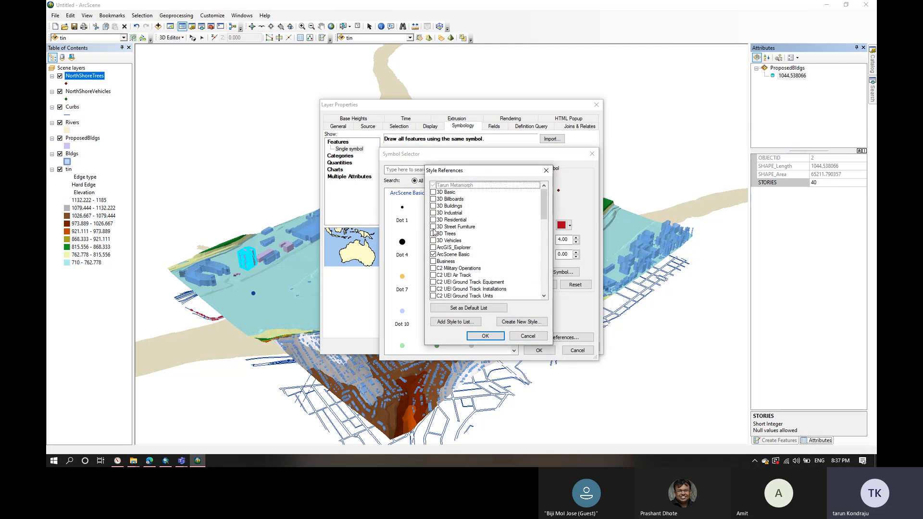
left_click(433, 233)
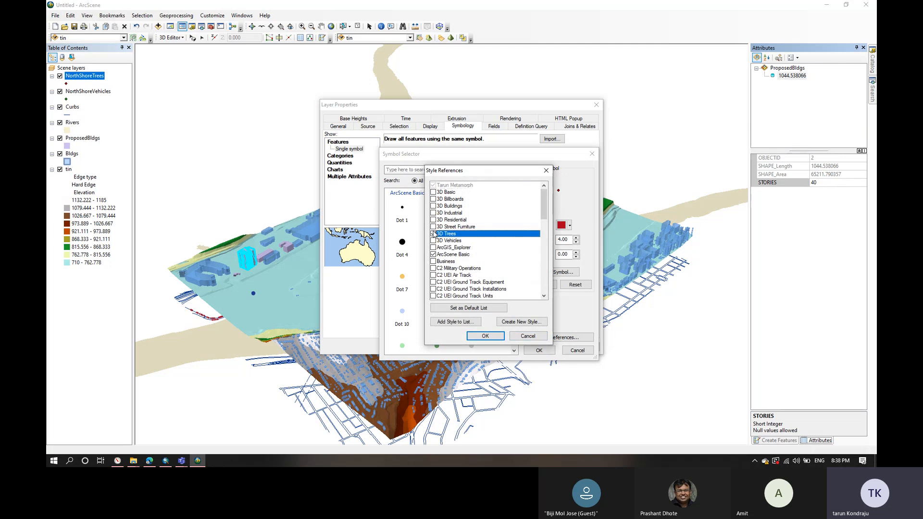
left_click(485, 336)
Step: Assign the Cuban Royal Palm symbol to the NorthShoreTrees layer
scroll(452, 257, "down", 6)
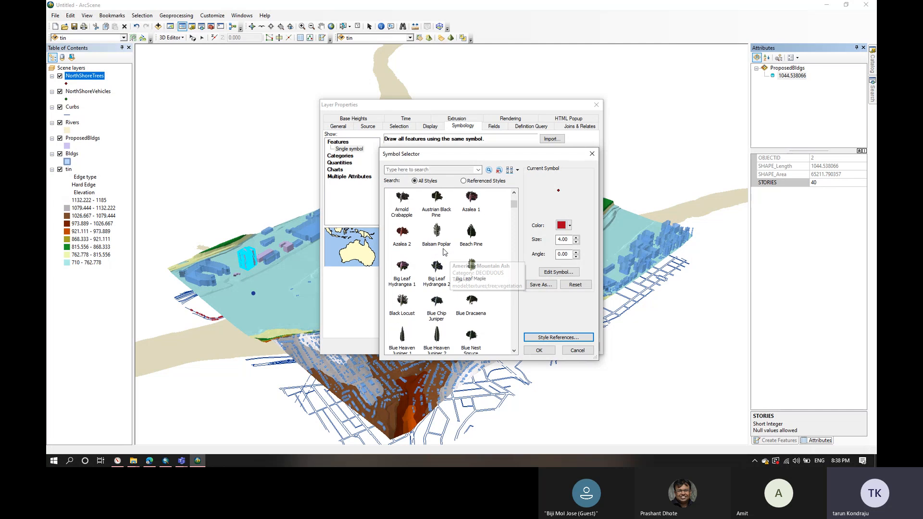
scroll(443, 251, "down", 6)
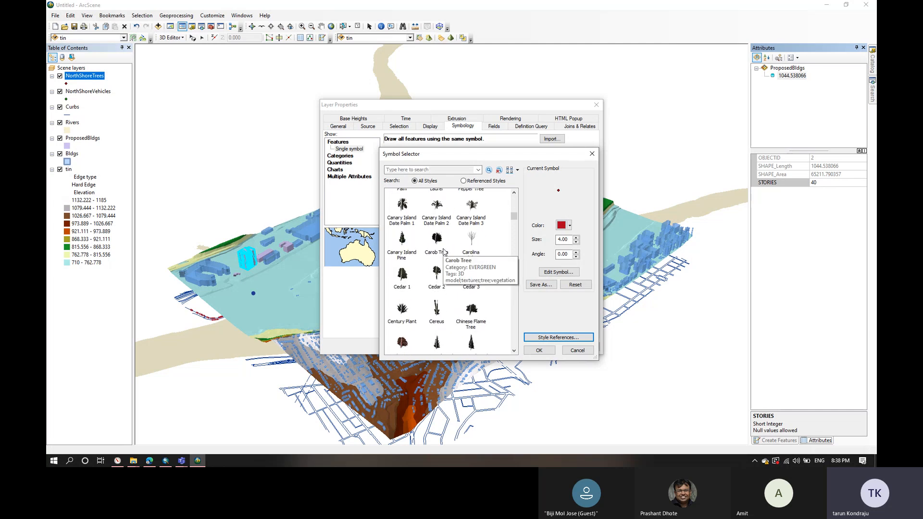
scroll(443, 251, "down", 3)
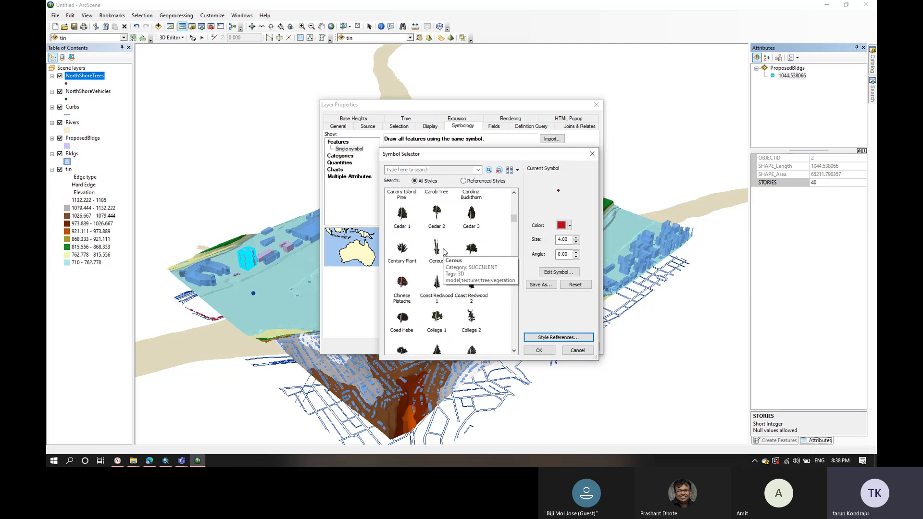
scroll(444, 251, "down", 3)
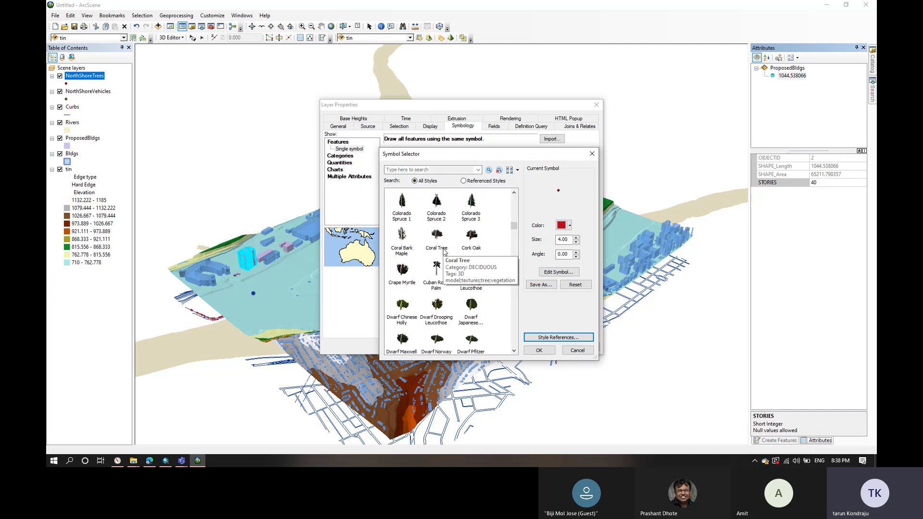
left_click(437, 271)
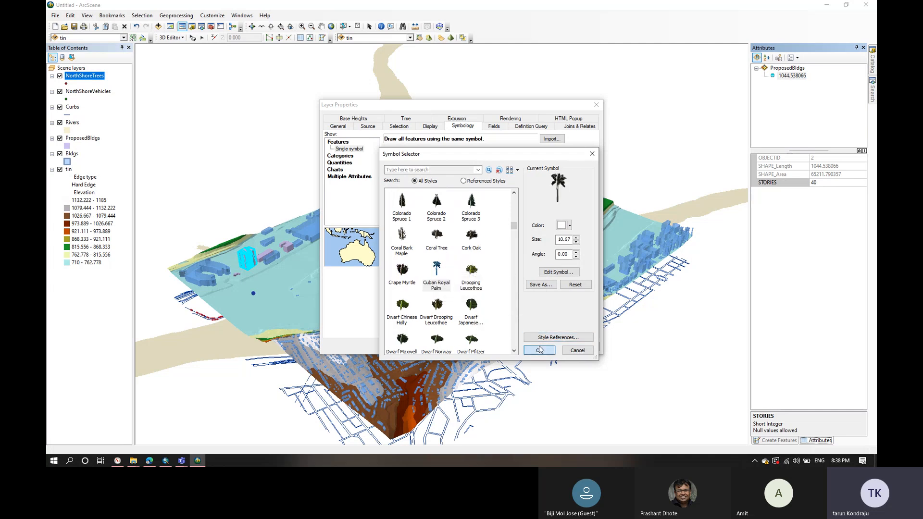
left_click(538, 350)
left_click(511, 347)
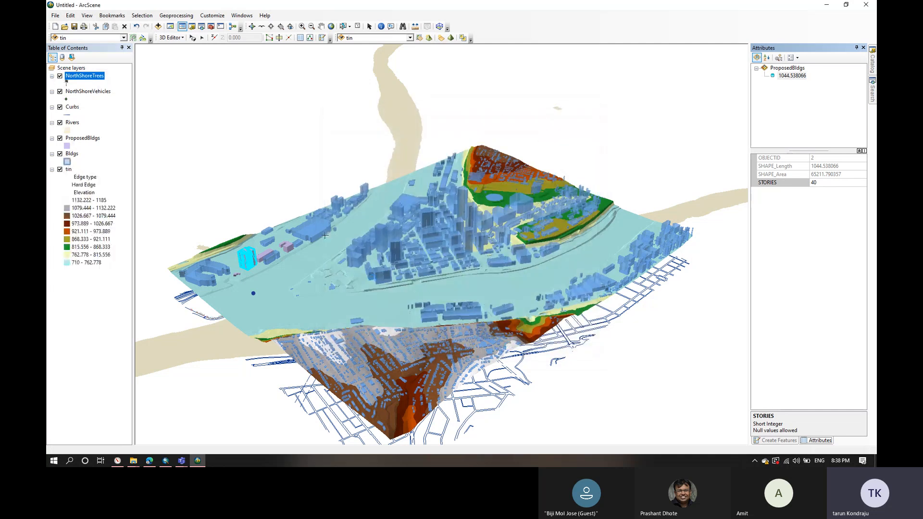
Step: Change the NorthShoreVehicles layer's symbol to Cuban Royal Palm
left_click(77, 94)
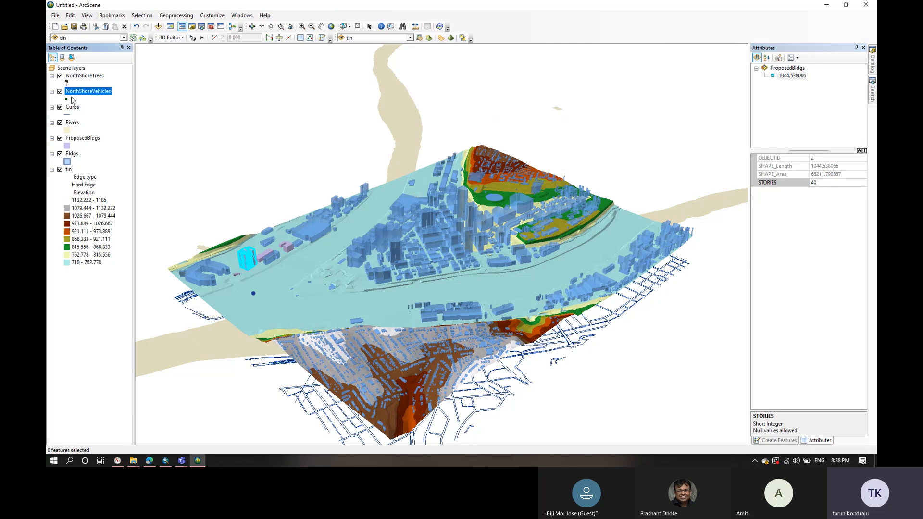
left_click(72, 99)
left_click(66, 99)
scroll(446, 249, "down", 10)
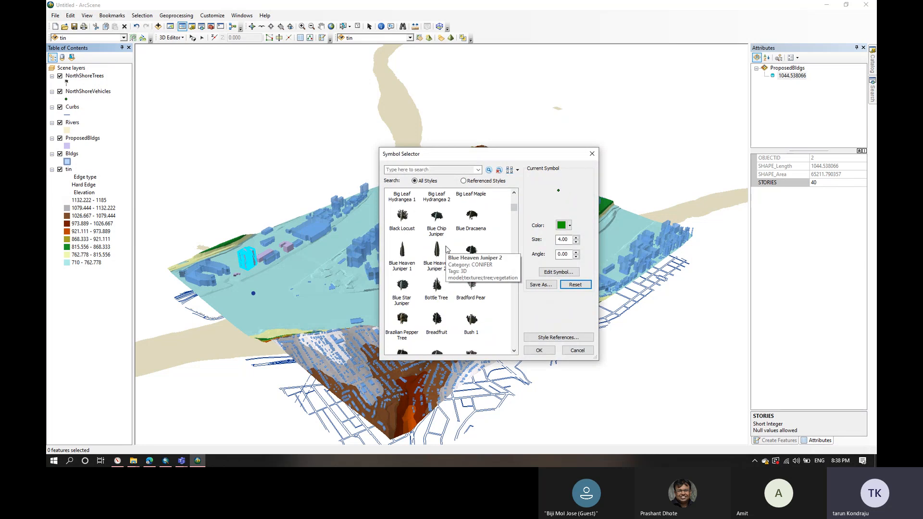
scroll(446, 249, "down", 5)
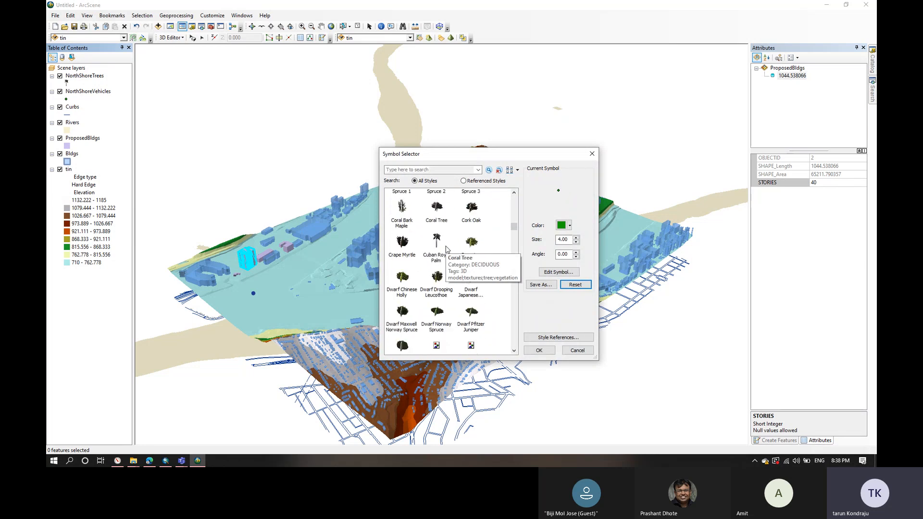
left_click(436, 208)
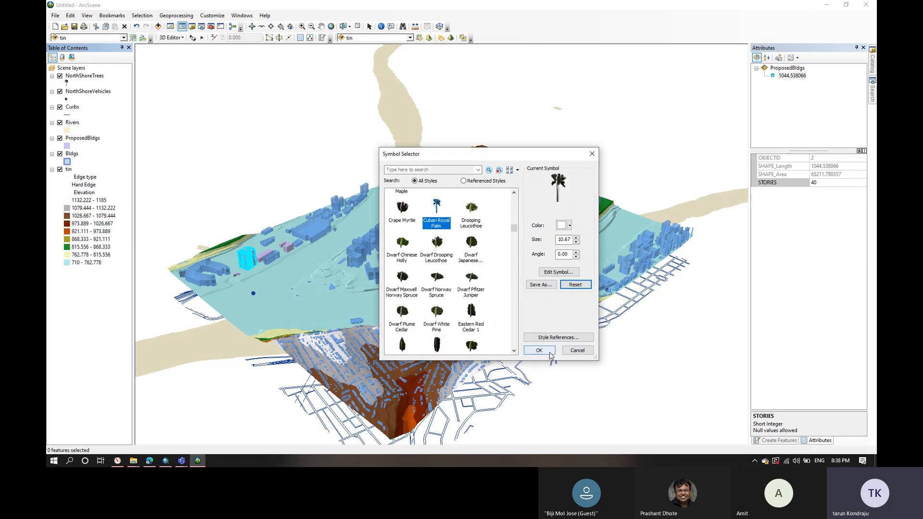
left_click(538, 350)
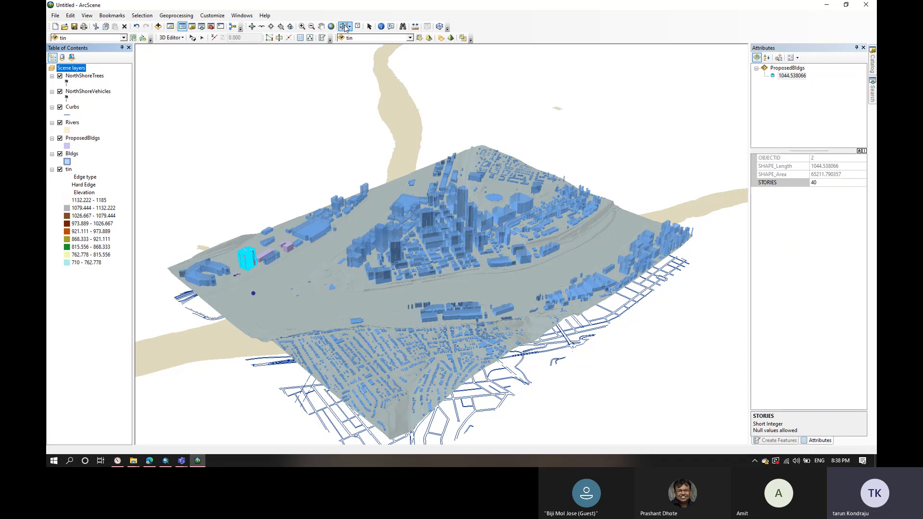
Step: Clear the feature selection and bring the tall proposed building into a close, ground-level view
left_click(358, 27)
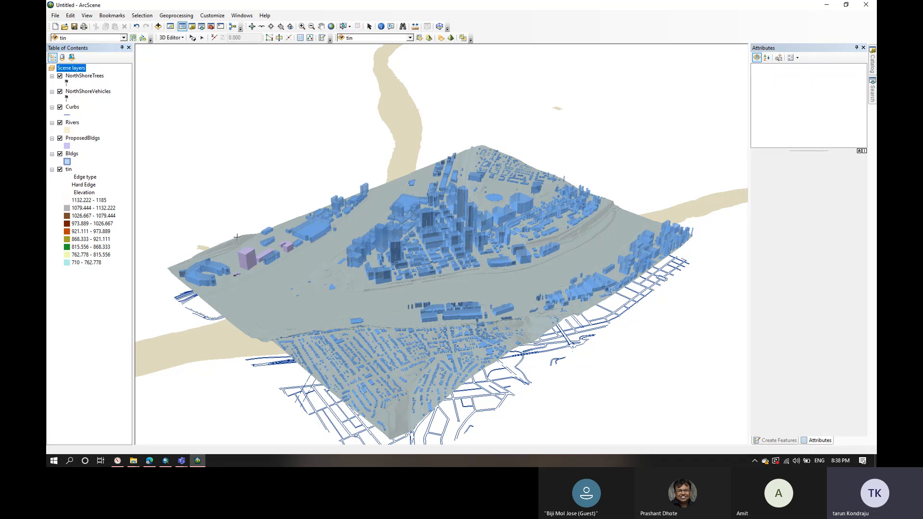
left_click(271, 27)
left_click(255, 270)
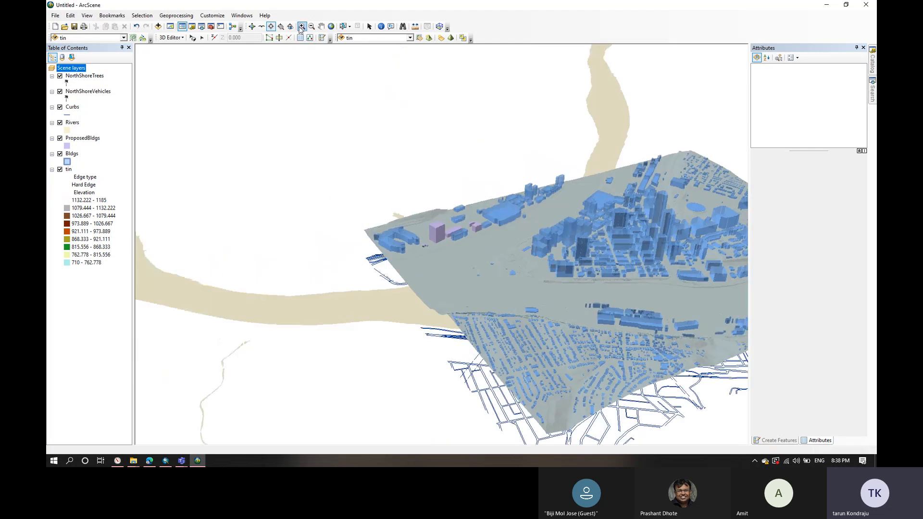
left_click(290, 27)
left_click(501, 272)
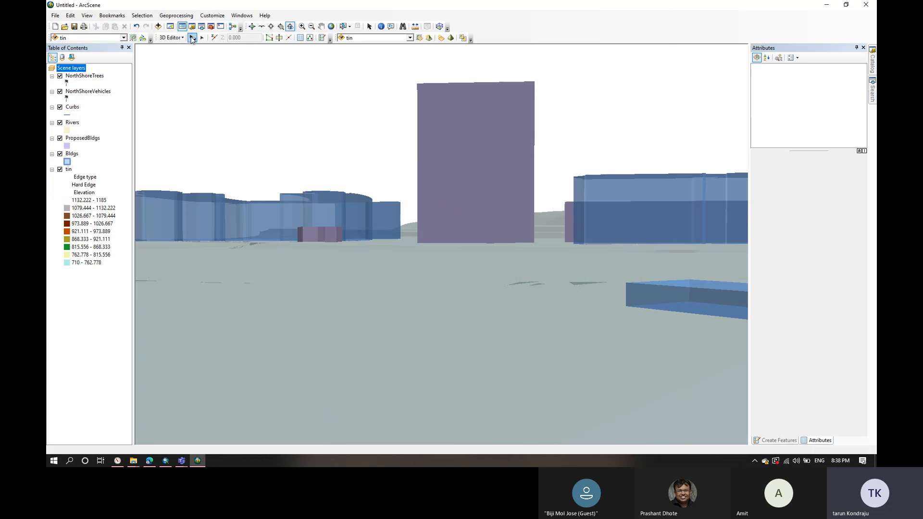
Step: Select the tall proposed building and set its STORIES attribute to 20, followed by 10
left_click(320, 26)
left_click(369, 27)
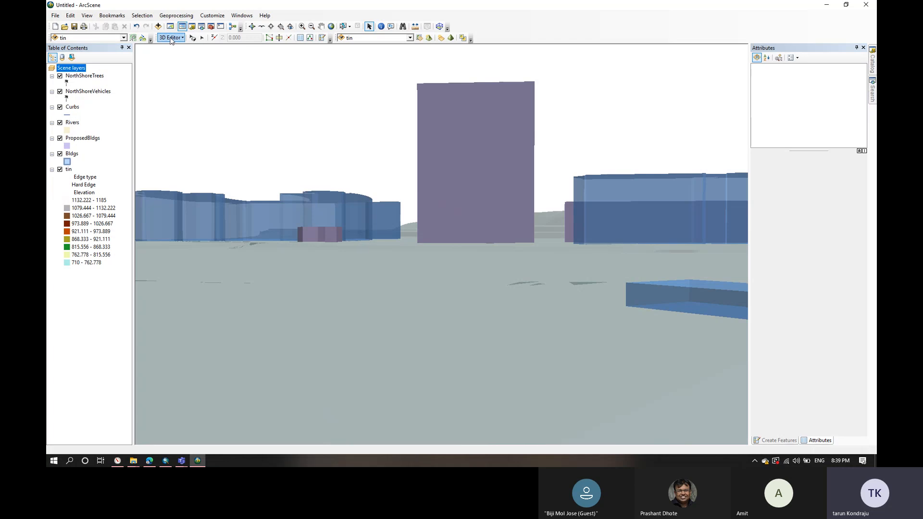
left_click(171, 38)
left_click(192, 38)
left_click(193, 38)
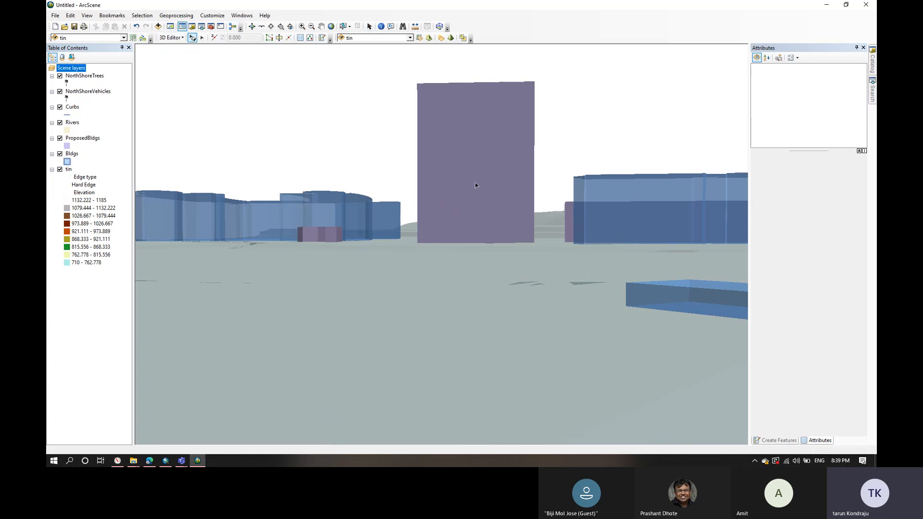
left_click(475, 184)
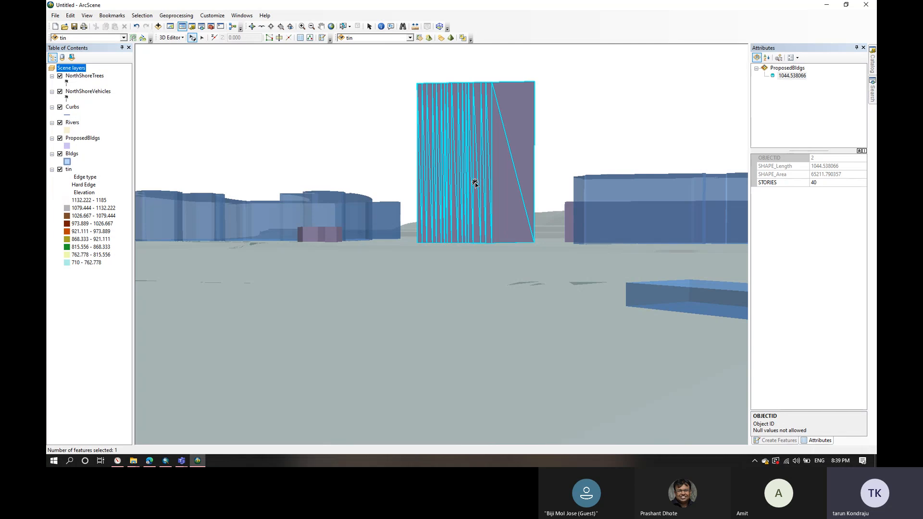
left_click(821, 183)
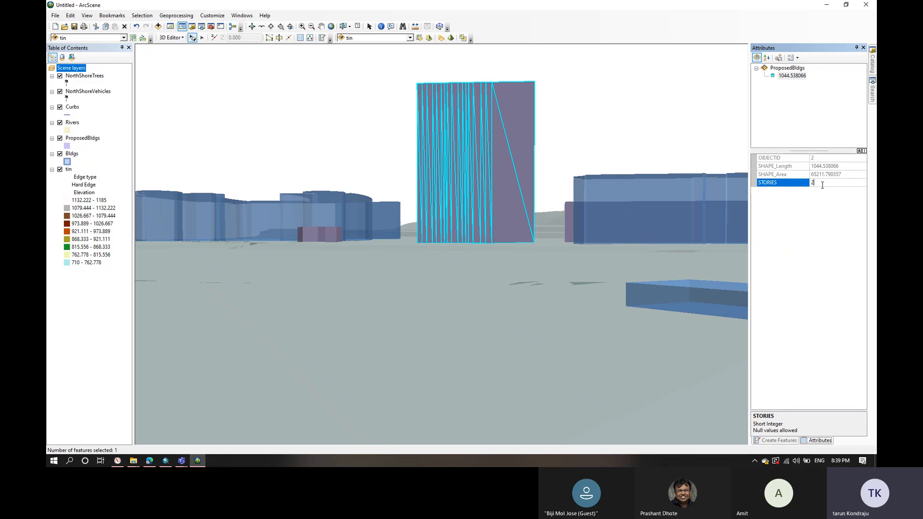
key("Return")
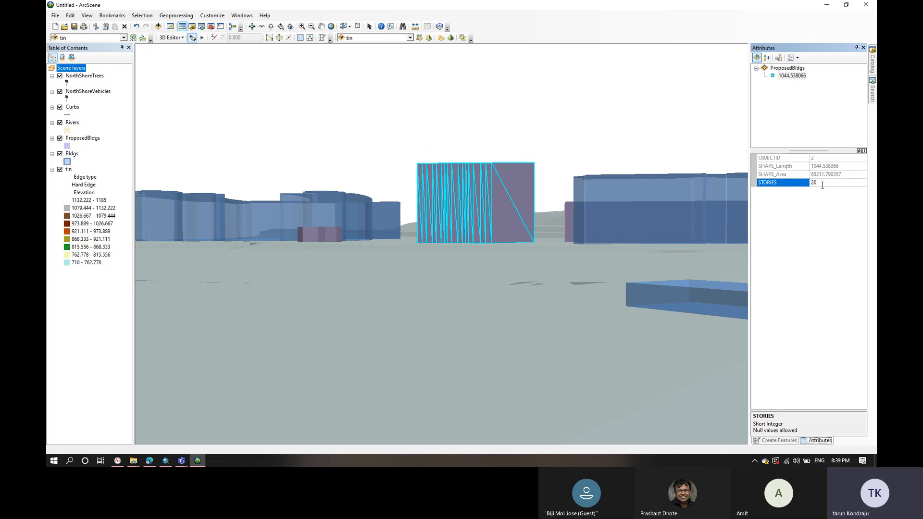
key("Return")
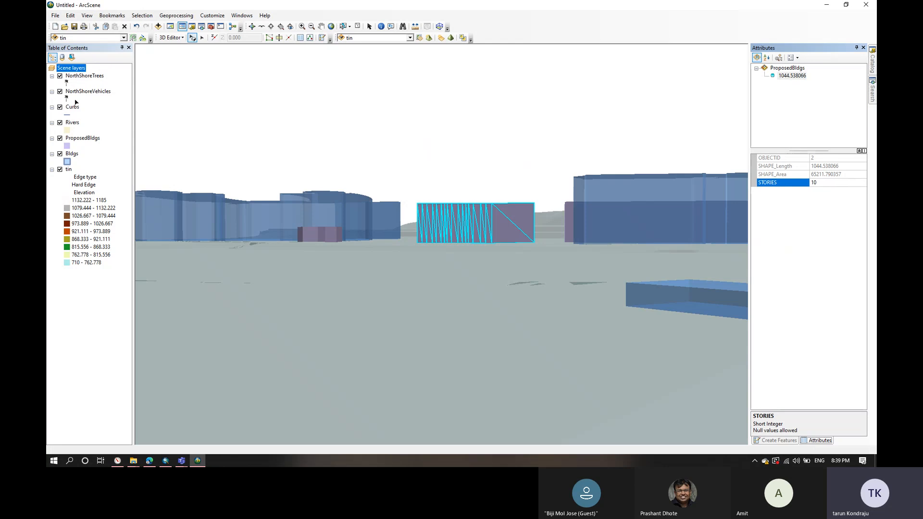
Step: Set the NorthShoreTrees layer's base heights to float on the tin surface, with no feature-based heights
right_click(75, 78)
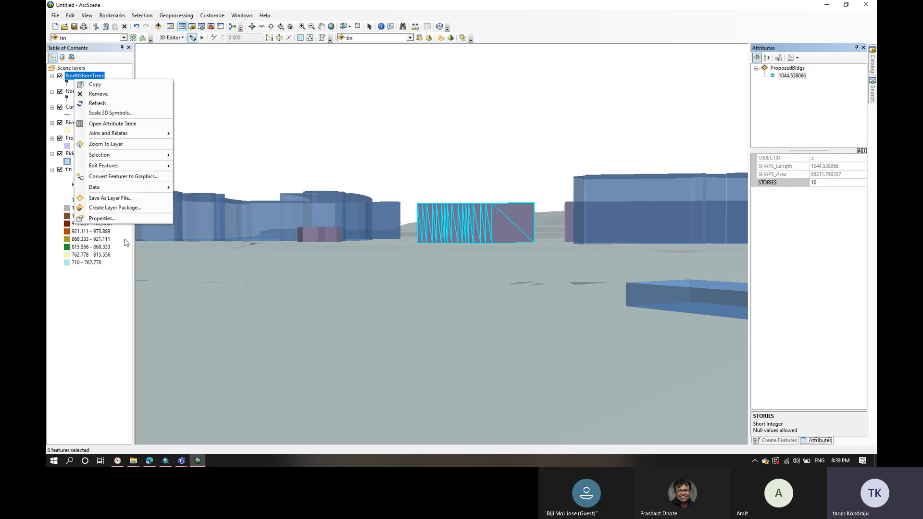
left_click(118, 218)
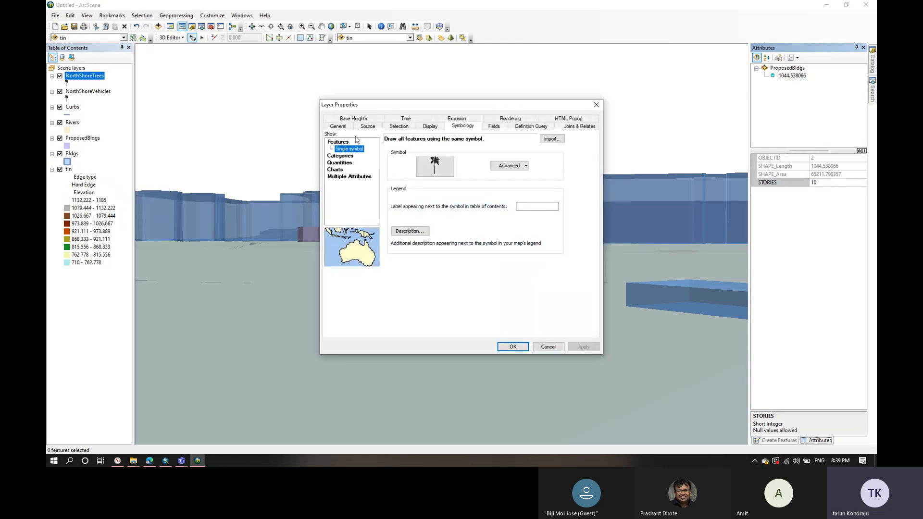
left_click(352, 119)
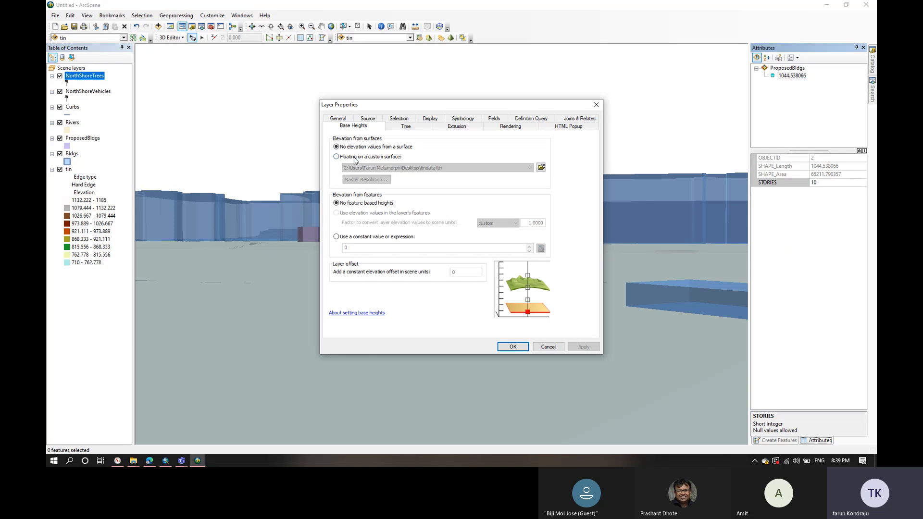
left_click(355, 159)
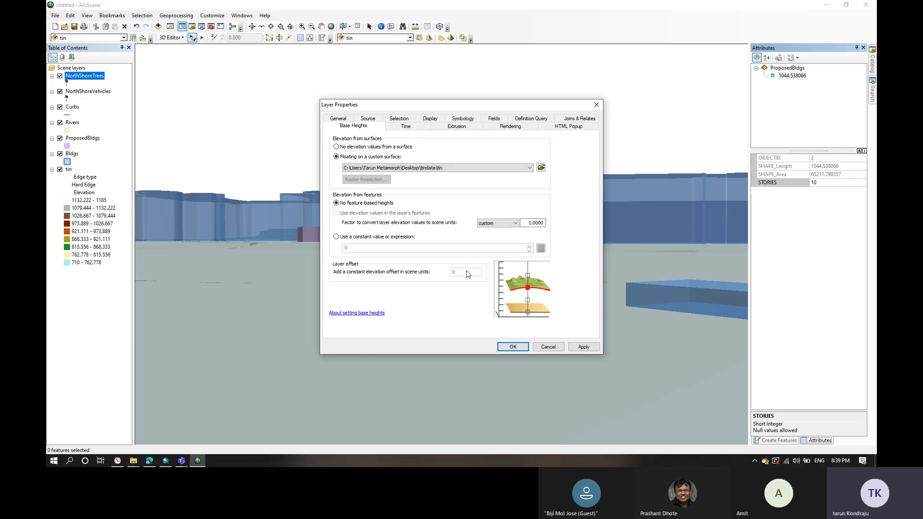
left_click_drag(462, 107, 435, 118)
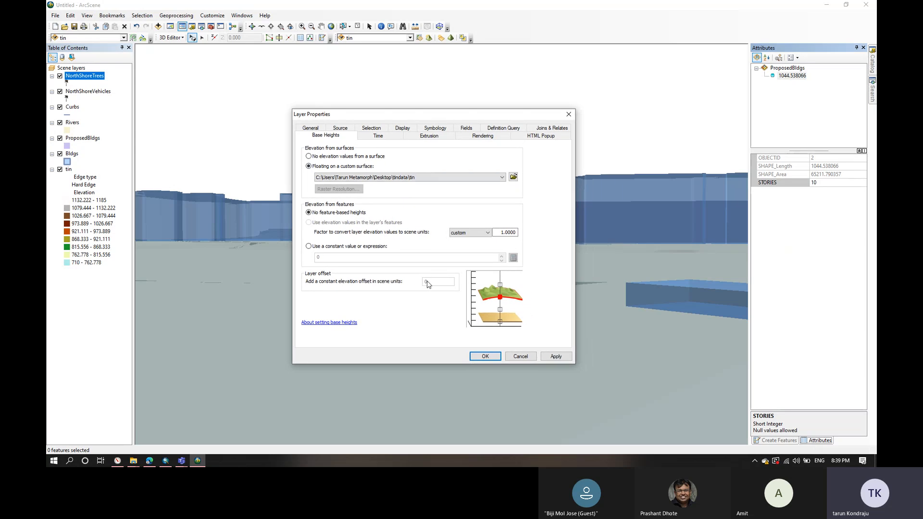
left_click(331, 247)
left_click(325, 213)
left_click(321, 158)
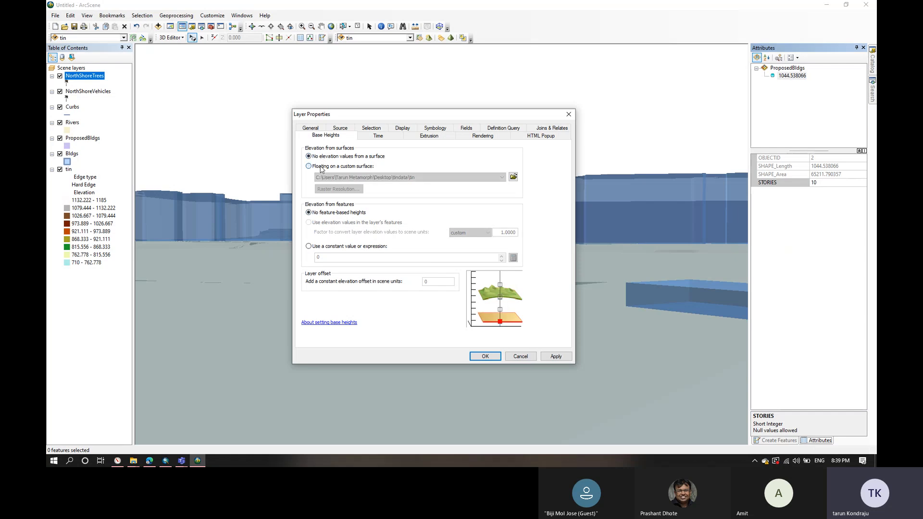
left_click(321, 167)
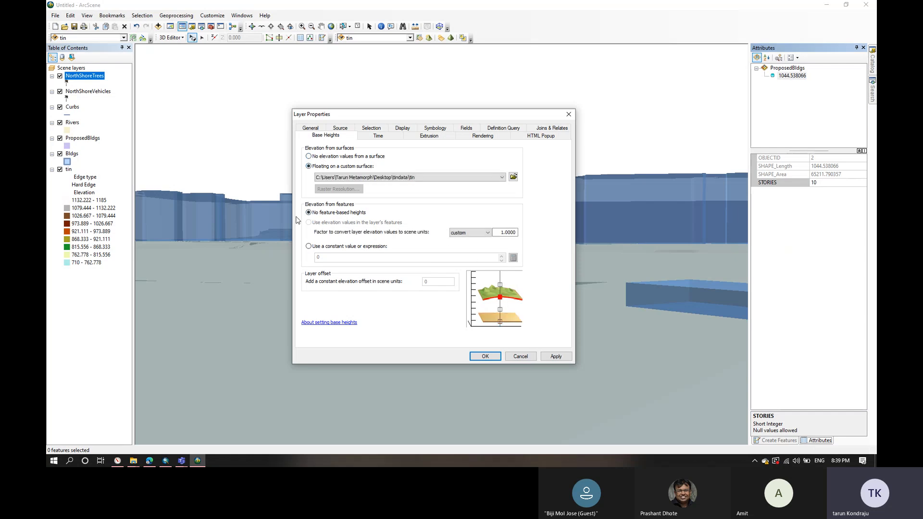
left_click(556, 356)
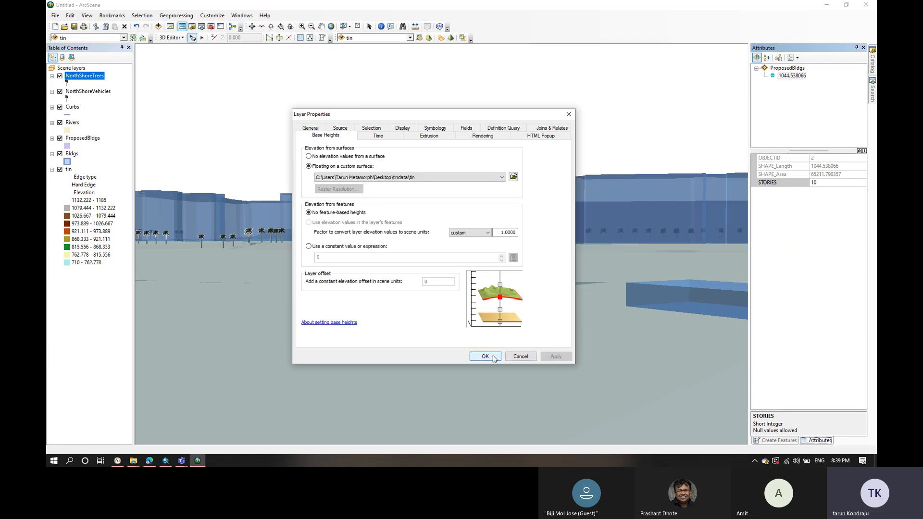
left_click(485, 357)
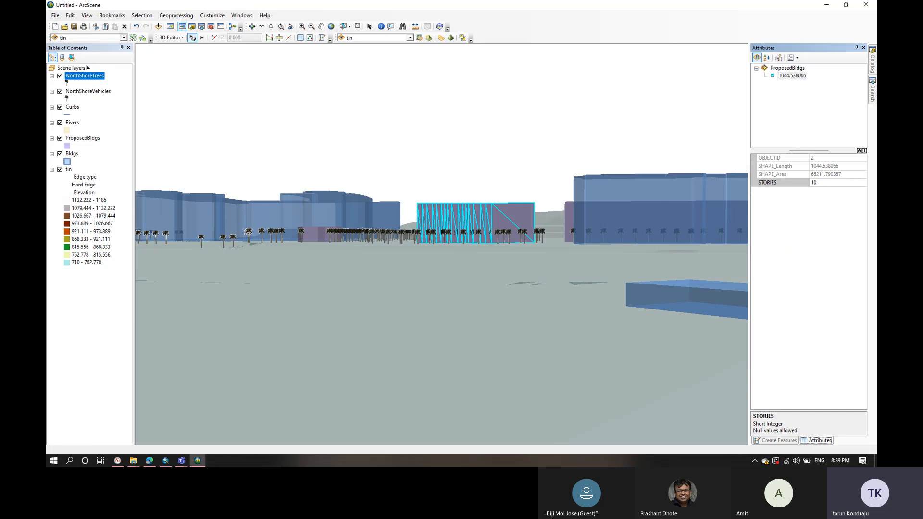
Step: Set the NorthShoreVehicles layer's base heights to float on the tin surface, with no feature-based heights
left_click(158, 26)
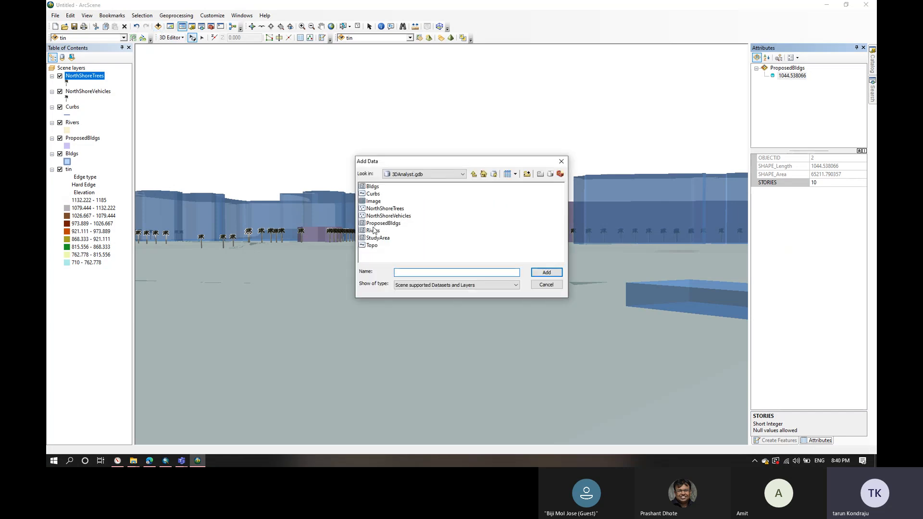
left_click(561, 161)
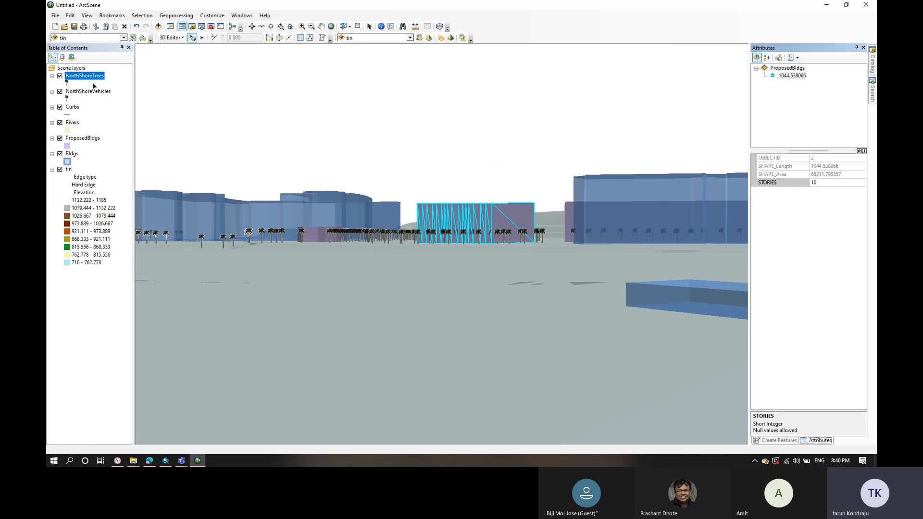
right_click(96, 92)
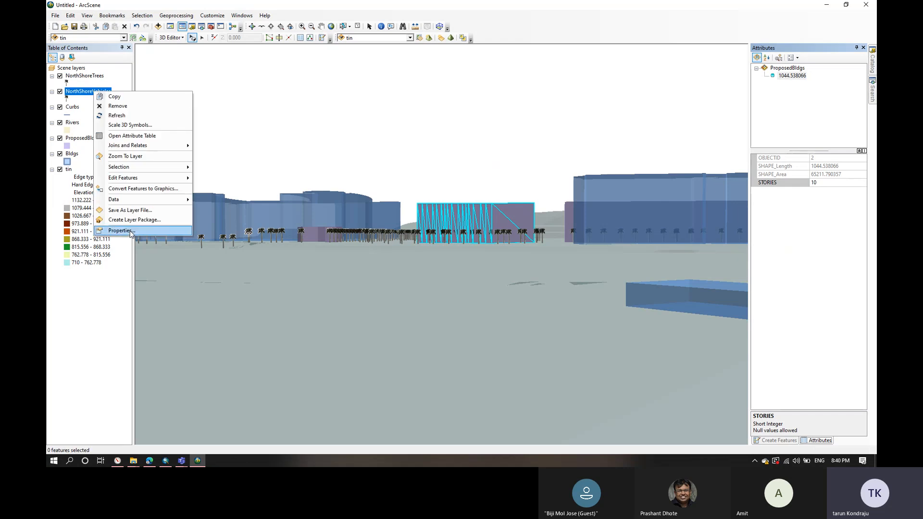
left_click(121, 230)
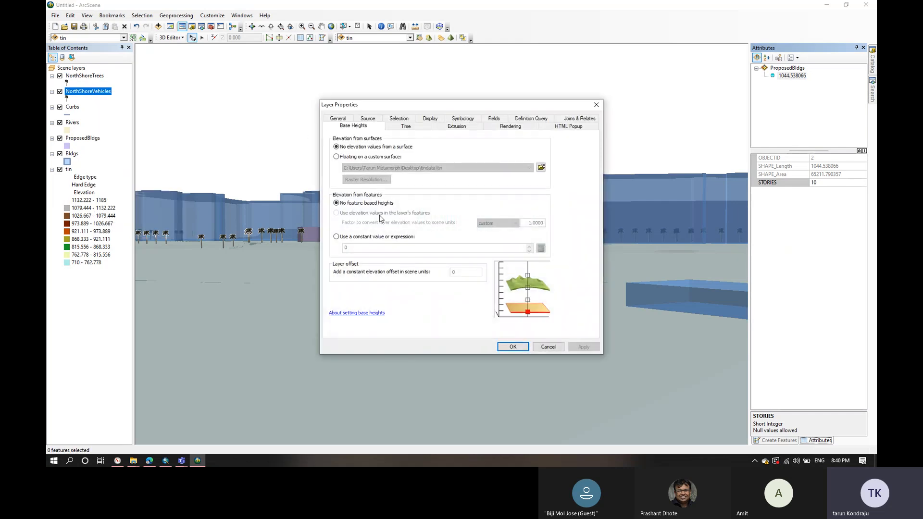
left_click(350, 159)
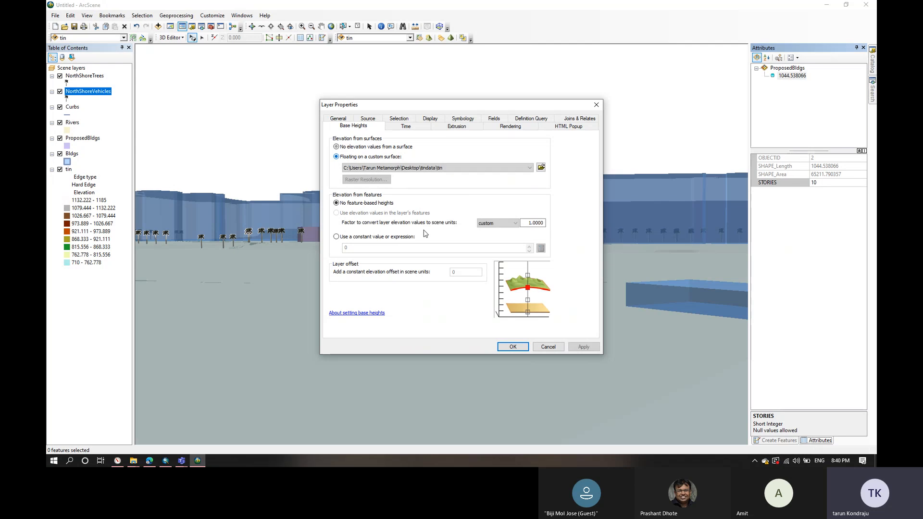
left_click(580, 346)
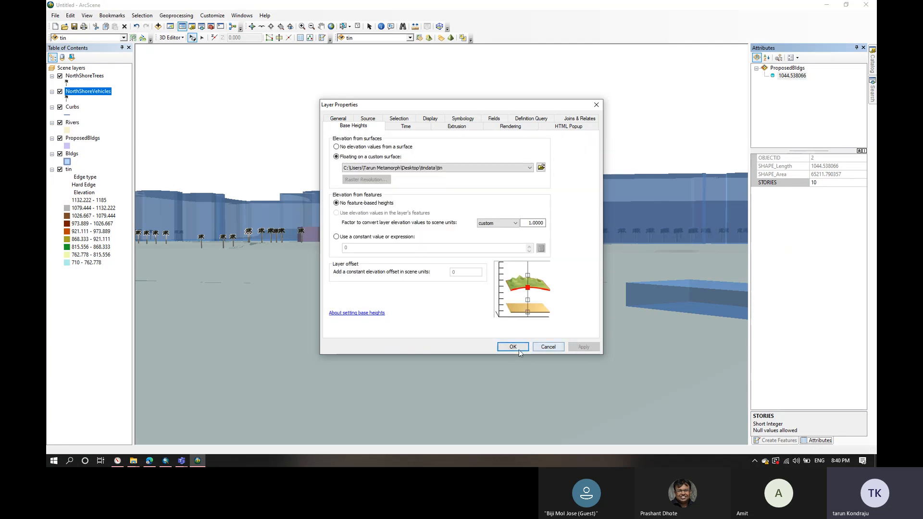
left_click(513, 347)
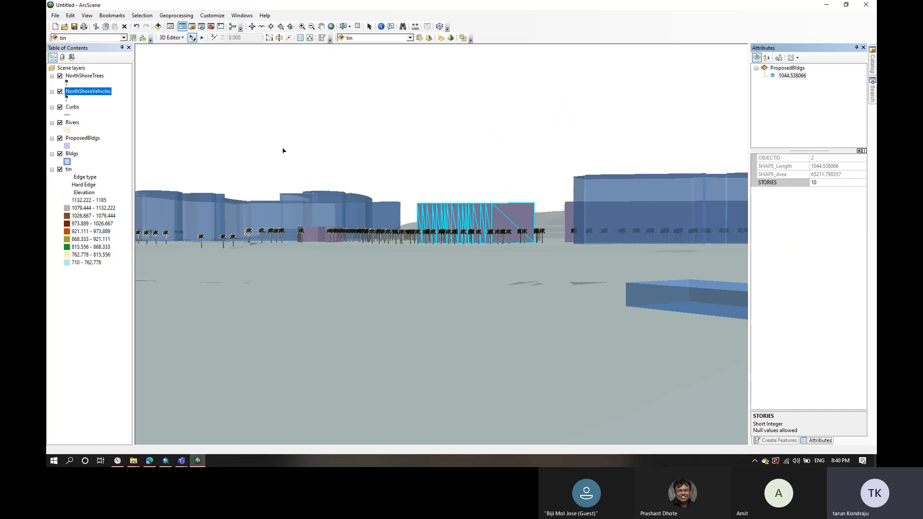
Step: Set the selected proposed building's STORIES attribute to 20 while viewing the scene from above, and activate the 3D edit placement tool
left_click(251, 26)
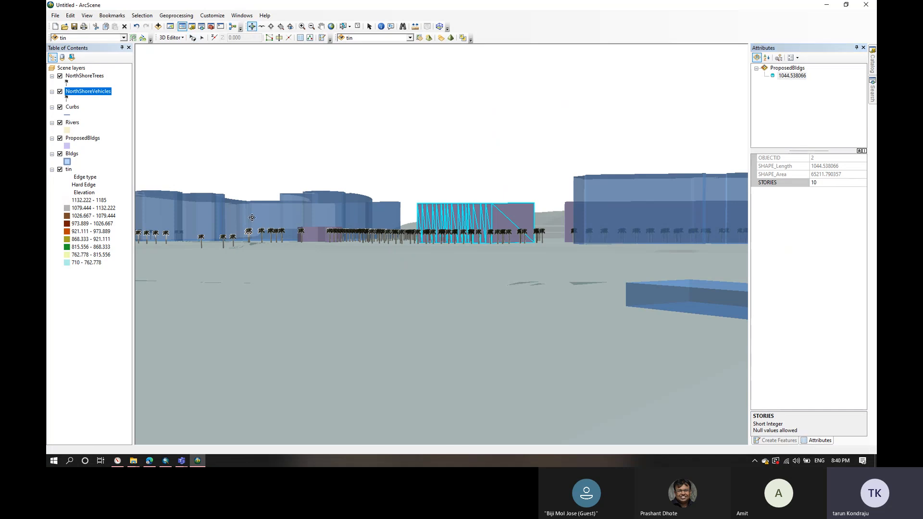
left_click_drag(252, 232, 581, 278)
left_click(827, 182)
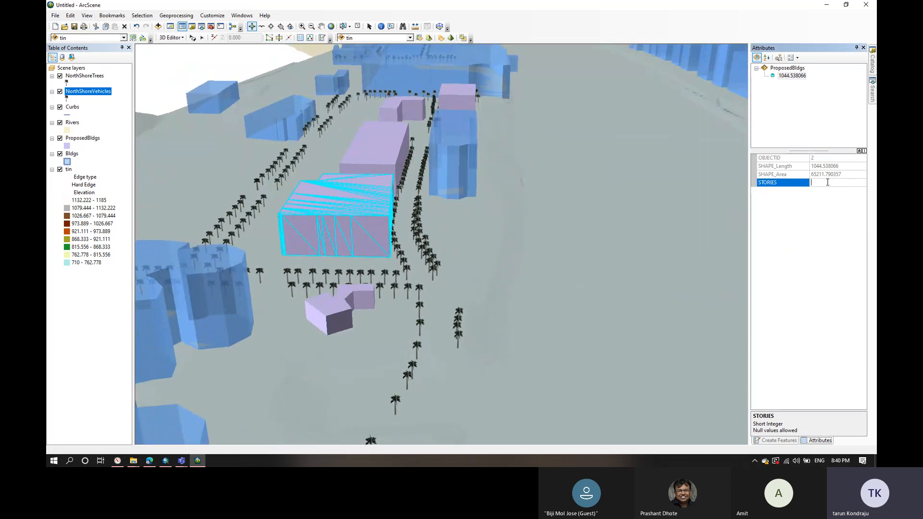
type("20")
key("Return")
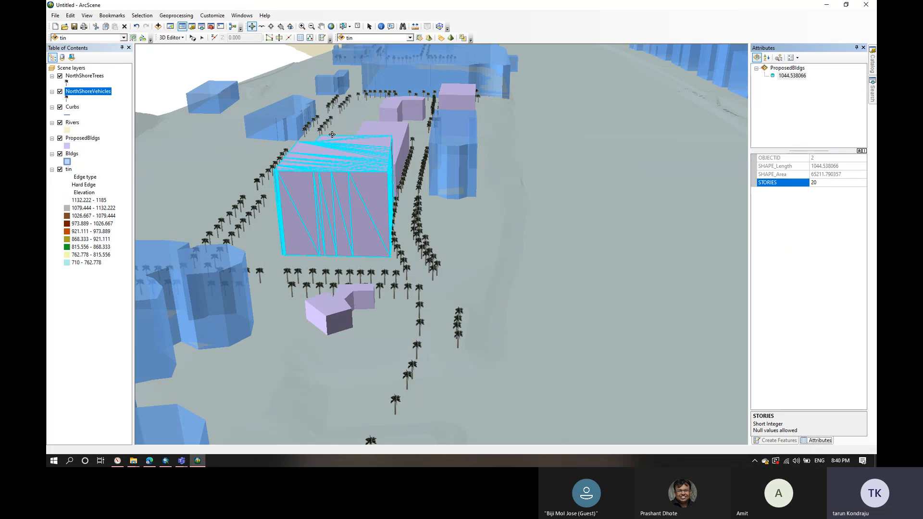
left_click(202, 37)
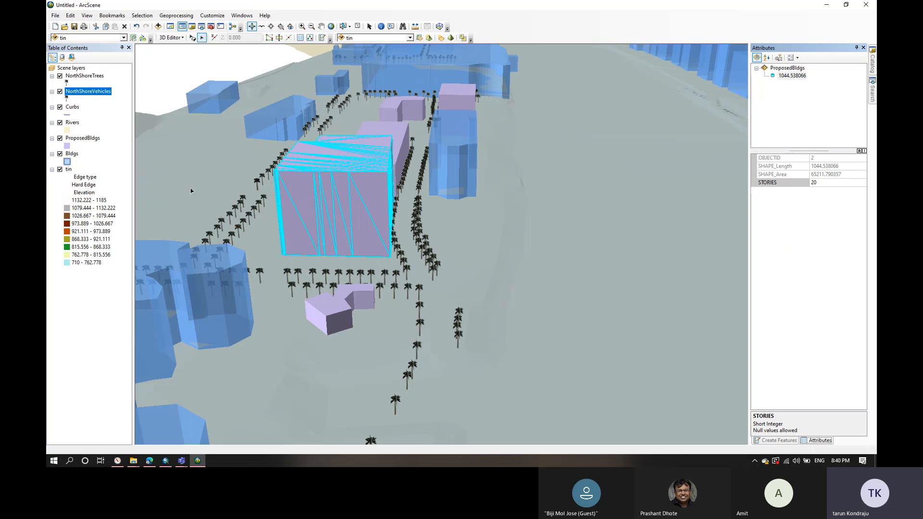
Step: Move the large 20-story proposed building sideways across the tree rows, beside the existing blue buildings
left_click(192, 37)
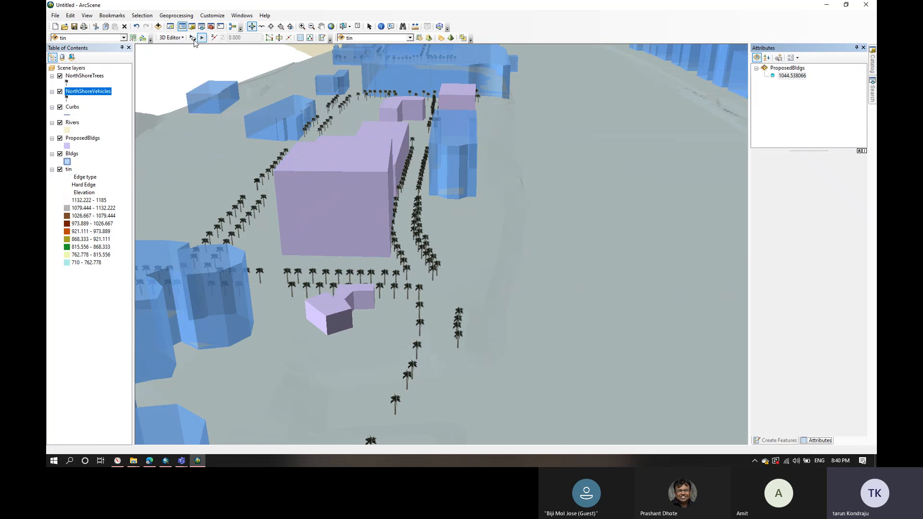
left_click(345, 186)
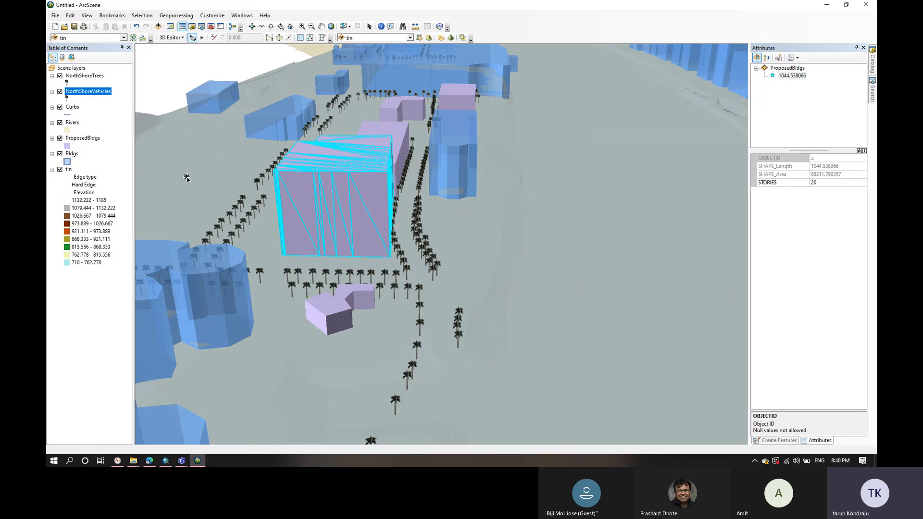
left_click_drag(346, 186, 165, 183)
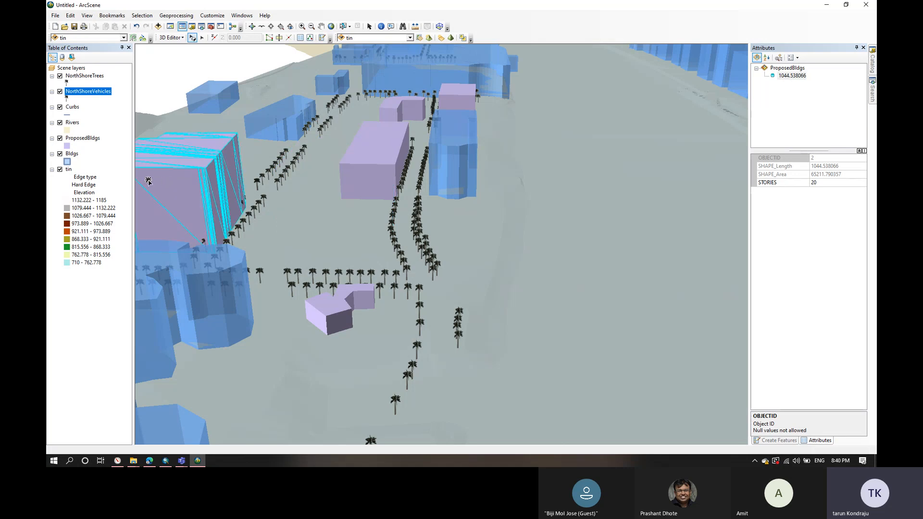
left_click_drag(139, 181, 139, 182)
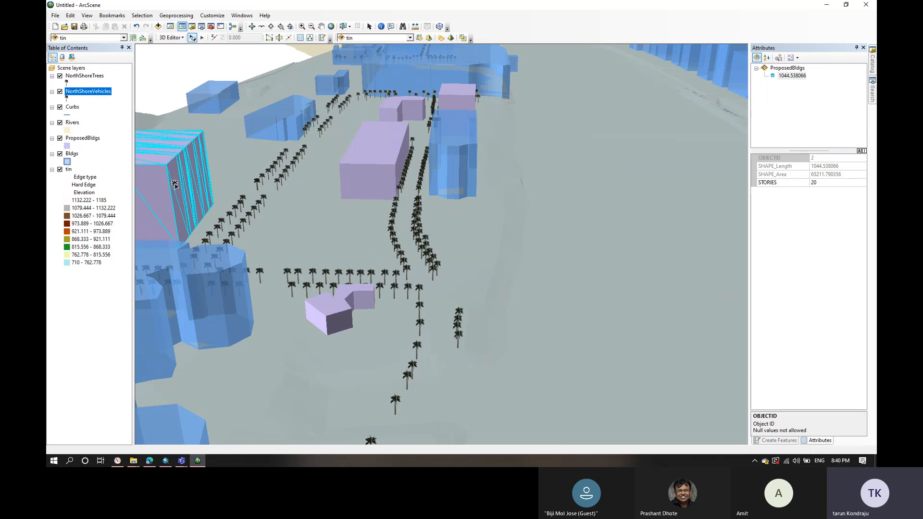
mouse_move(175, 184)
left_mouse_down()
mouse_move(144, 186)
mouse_move(175, 184)
left_mouse_up()
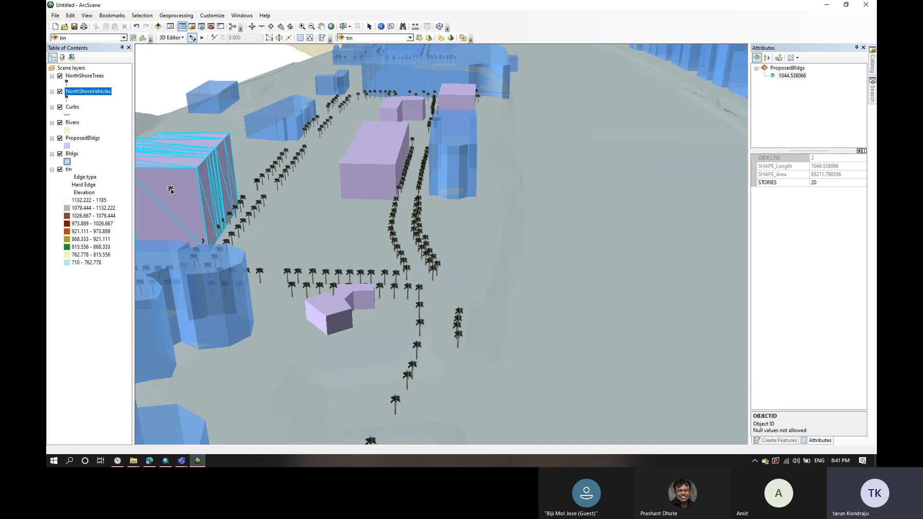
left_click_drag(171, 190, 172, 189)
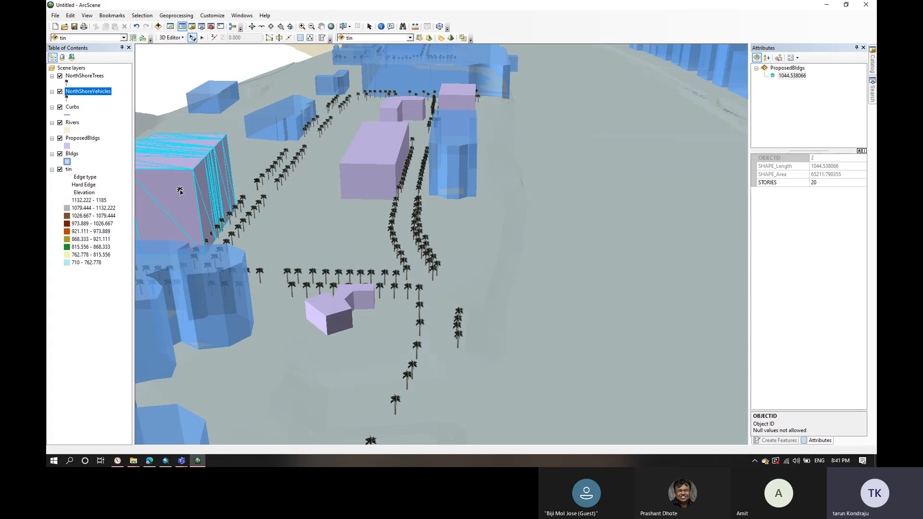
left_click_drag(180, 190, 180, 190)
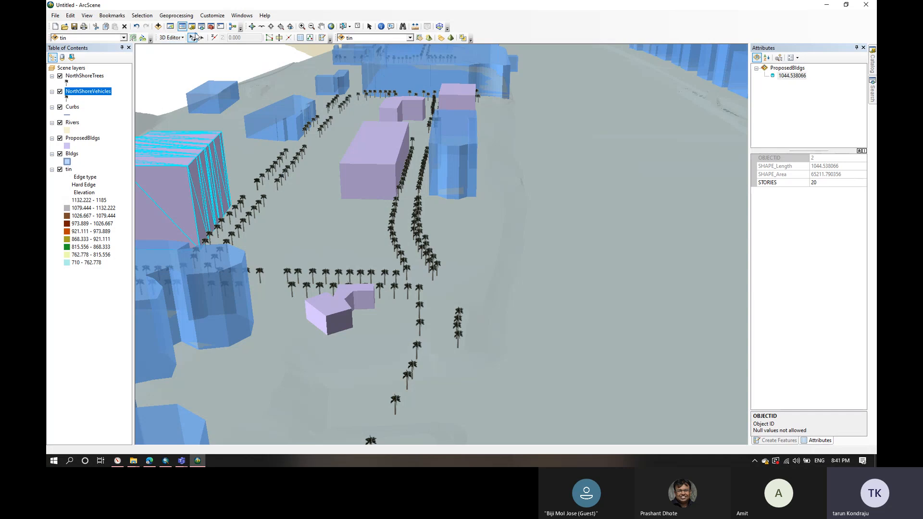
Step: Examine the moved building's new position from several sides against the surrounding buildings, trees and terrain
left_click(278, 37)
left_click(176, 38)
left_click(252, 26)
left_click_drag(305, 223, 711, 192)
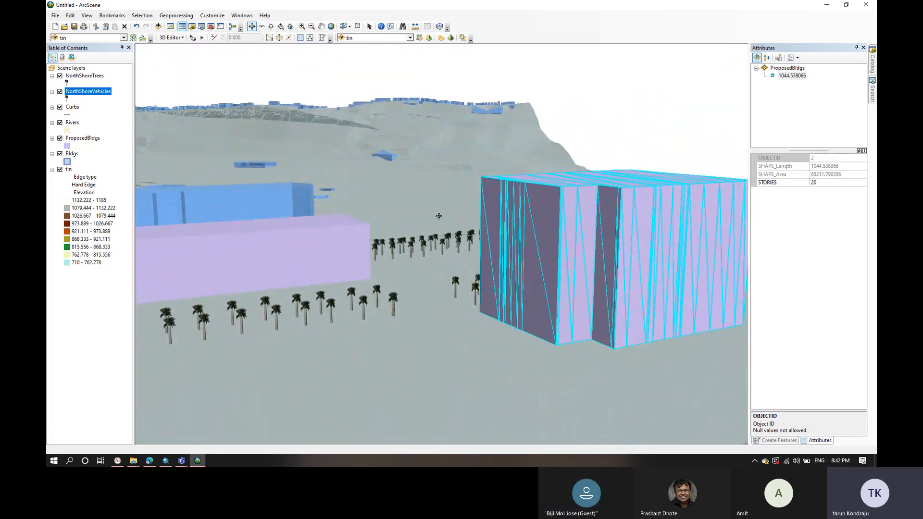
left_click_drag(439, 216, 607, 233)
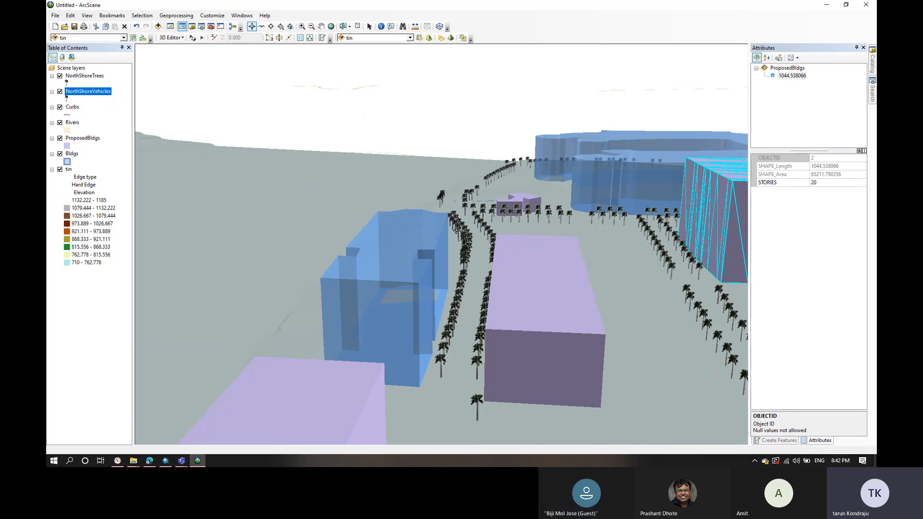
left_click_drag(465, 231, 485, 175)
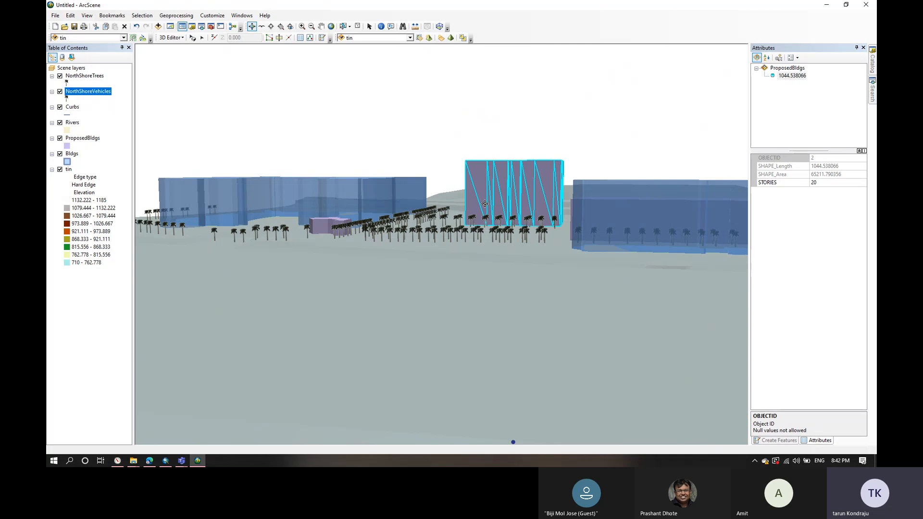
left_click_drag(485, 203, 590, 207)
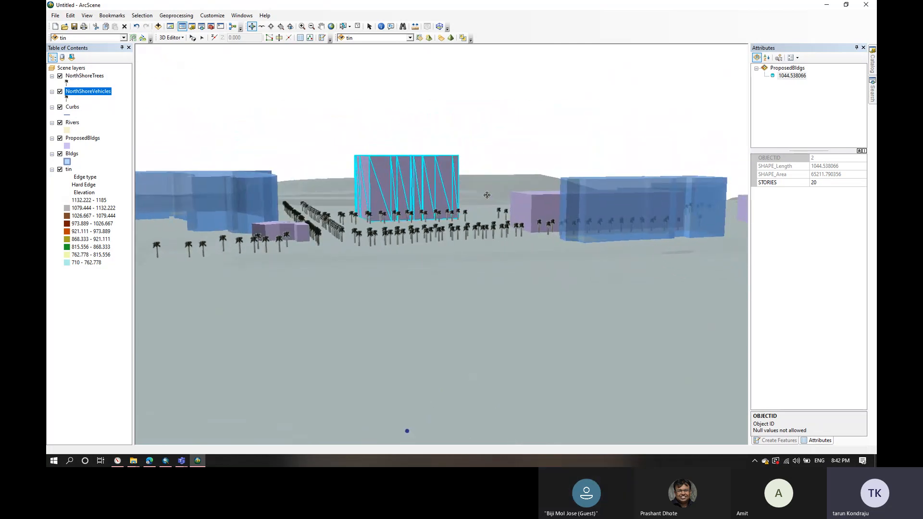
left_click_drag(488, 194, 494, 209)
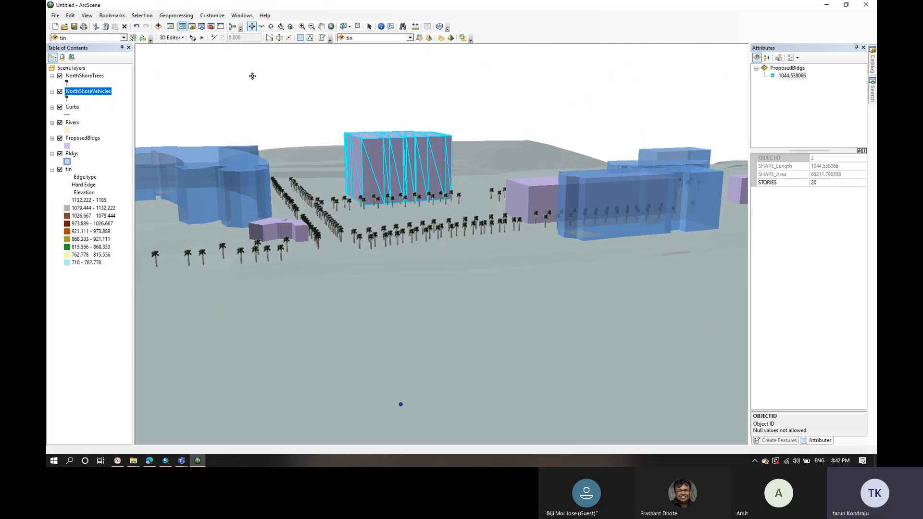
Step: Stop the 3D edit session without saving the building's move
left_click(174, 38)
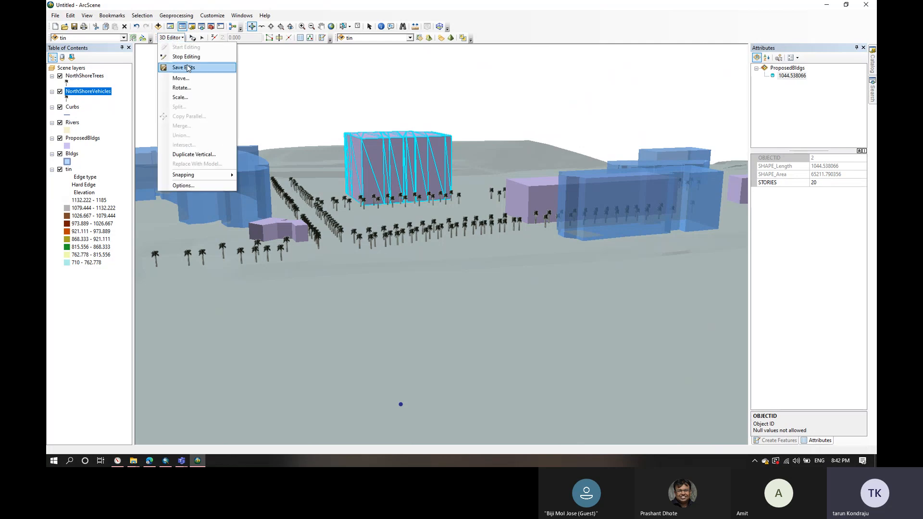
left_click(187, 56)
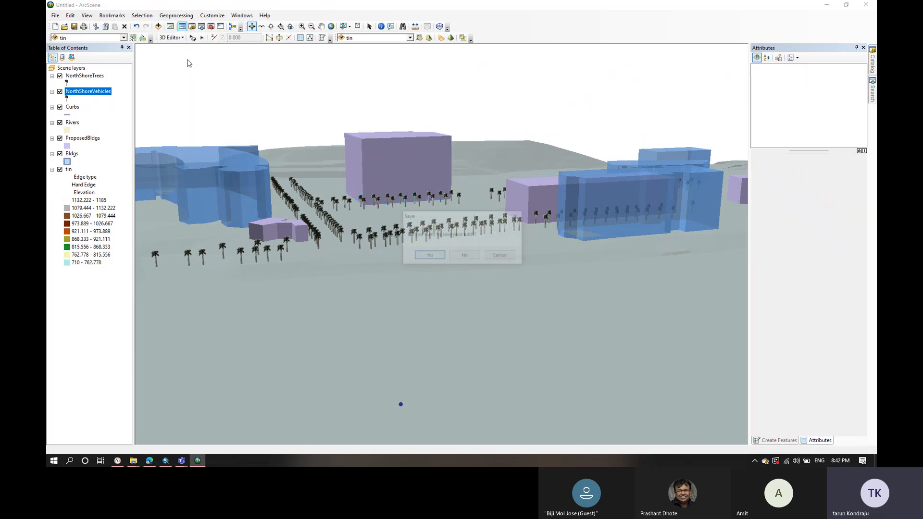
left_click(461, 255)
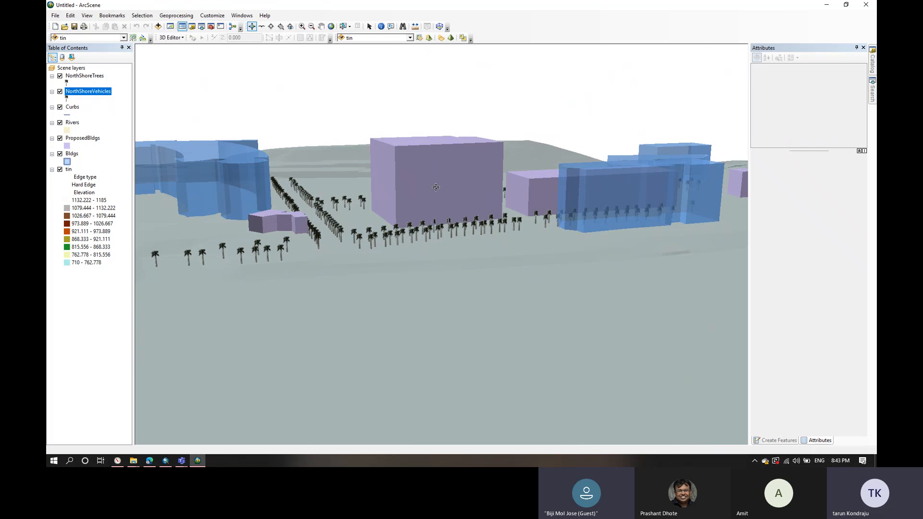
left_click(171, 37)
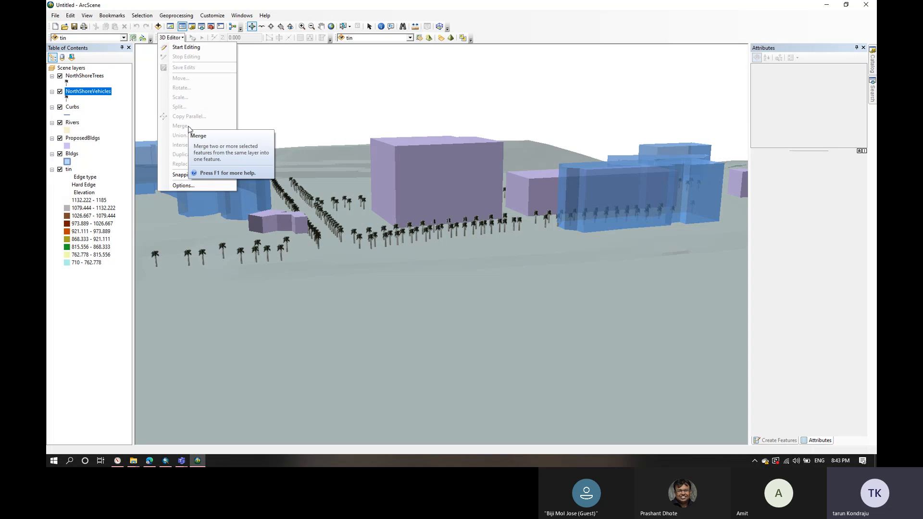
left_click(112, 29)
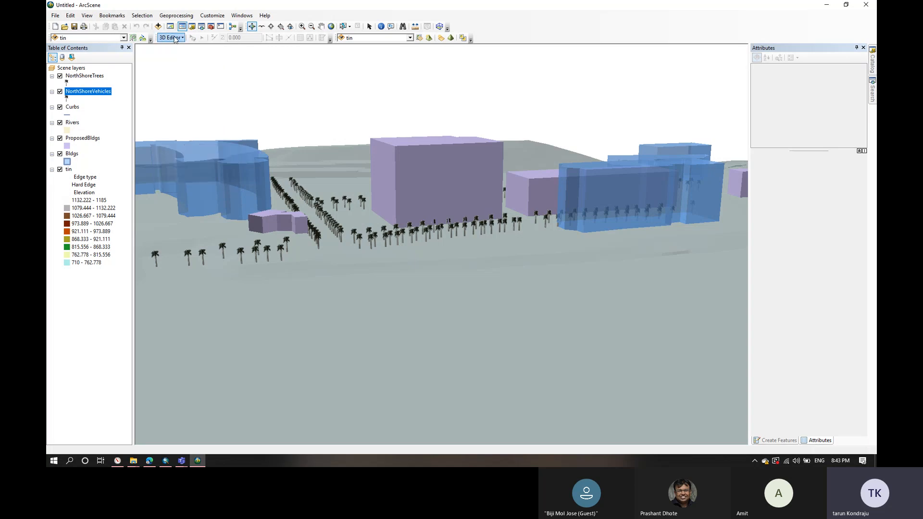
left_click(175, 38)
left_click(178, 47)
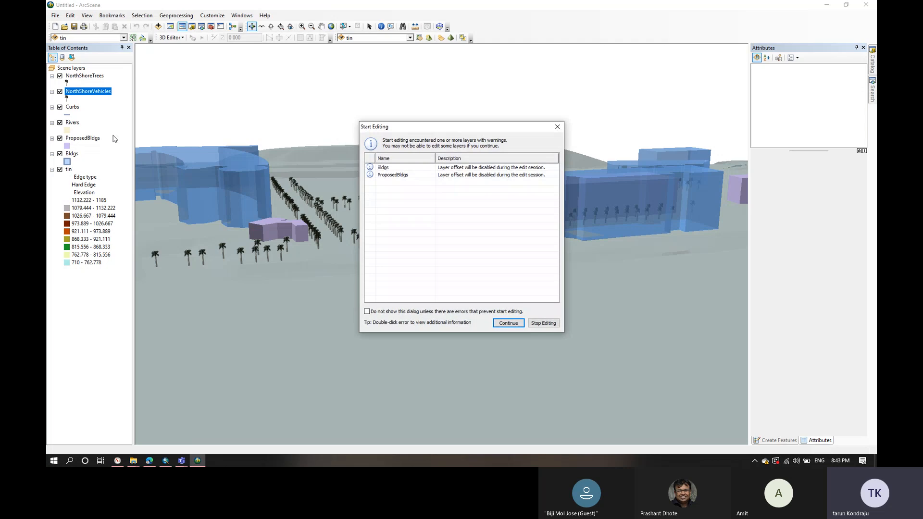
left_click(546, 323)
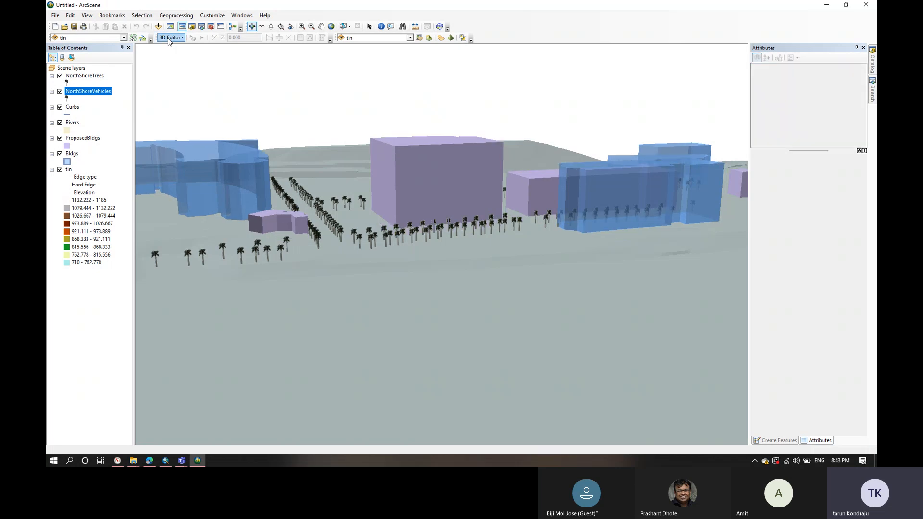
Step: Start a 3D edit session despite the layer offset warnings and select the large 20-story building in ProposedBldgs
left_click(170, 38)
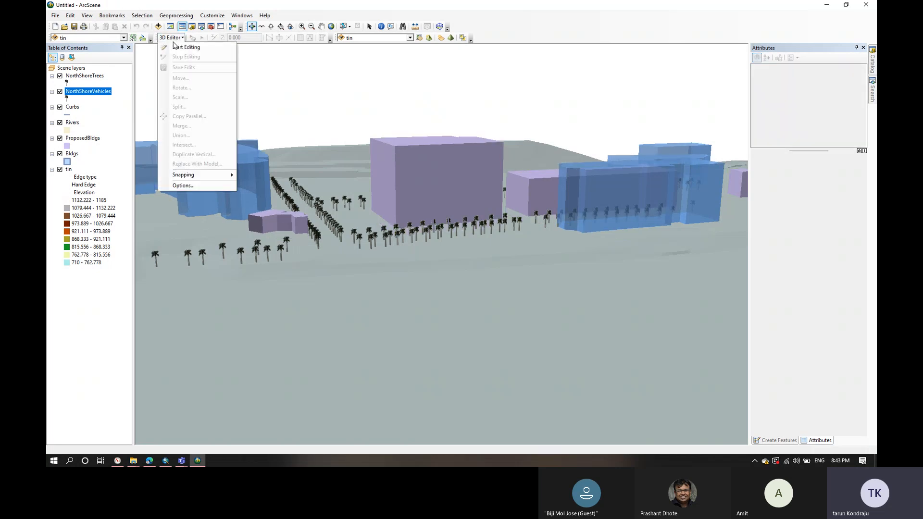
left_click(179, 47)
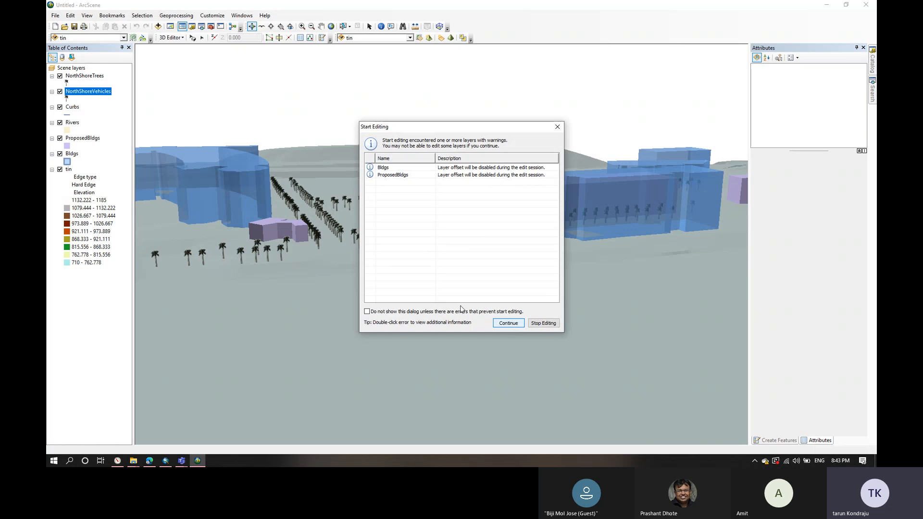
left_click(510, 325)
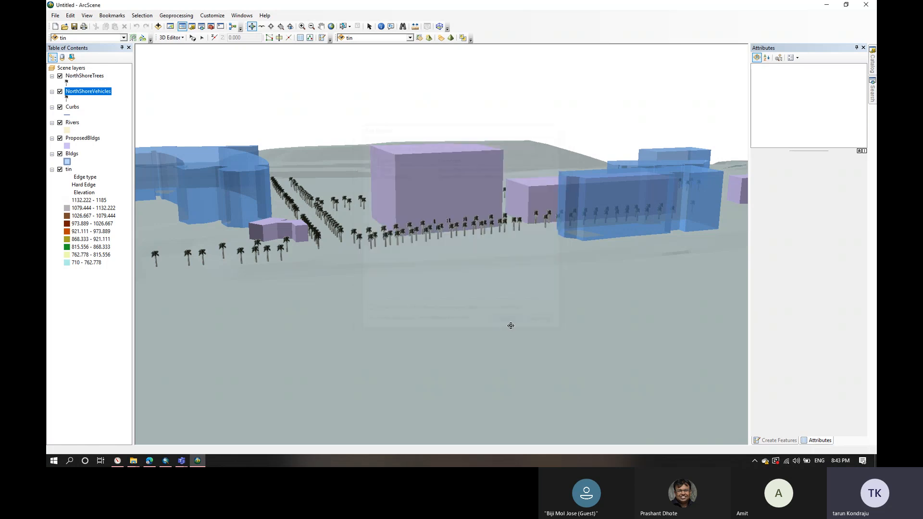
left_click(95, 142)
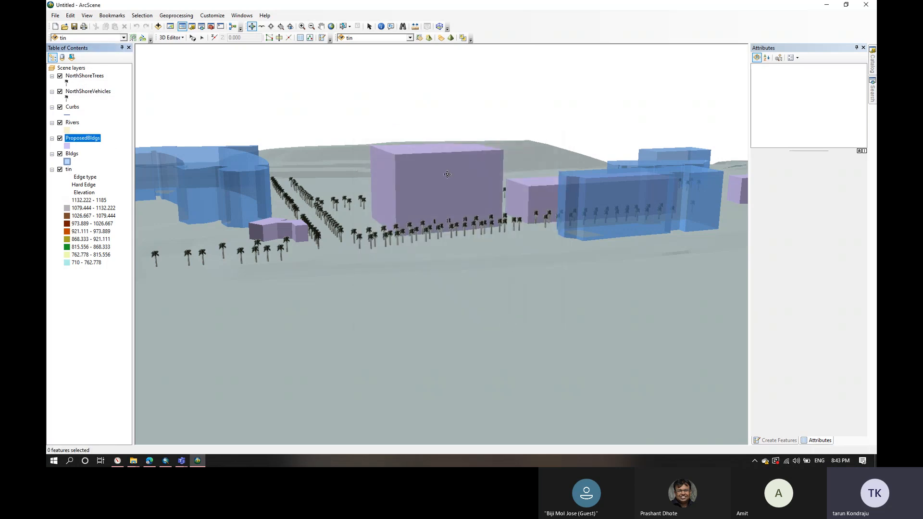
left_click(192, 38)
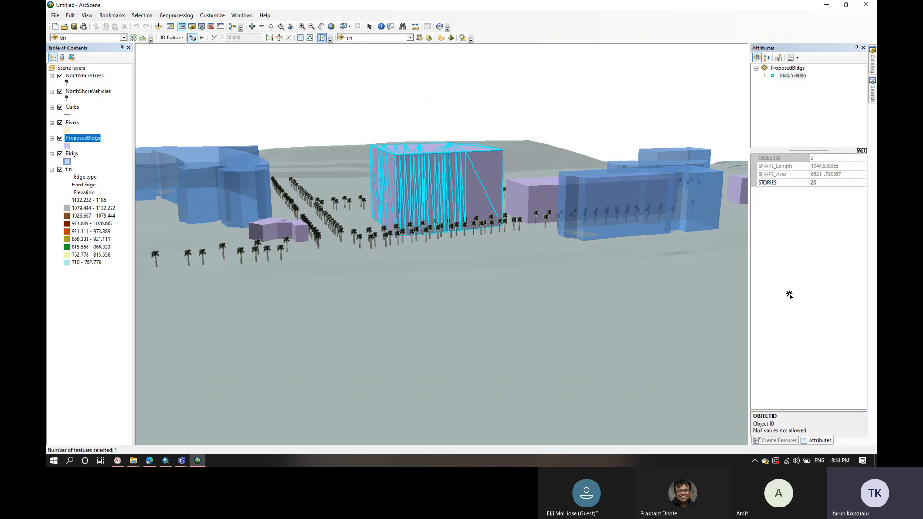
Step: Choose the ProposedBldgs template for creating features, then stop the edit session
left_click(781, 440)
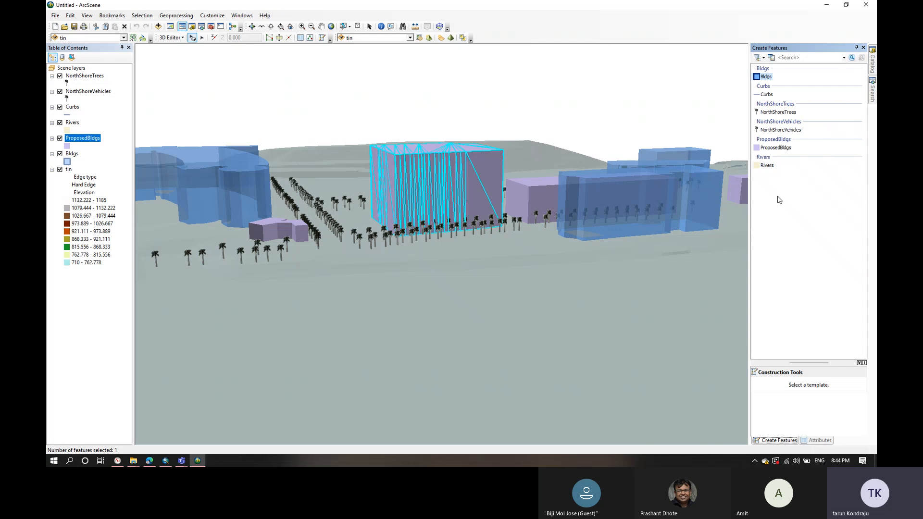
left_click(778, 149)
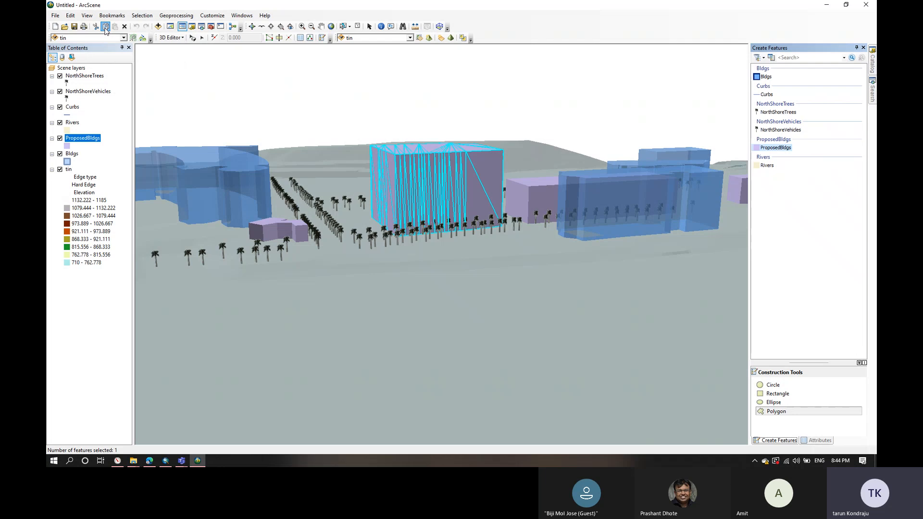
left_click(164, 38)
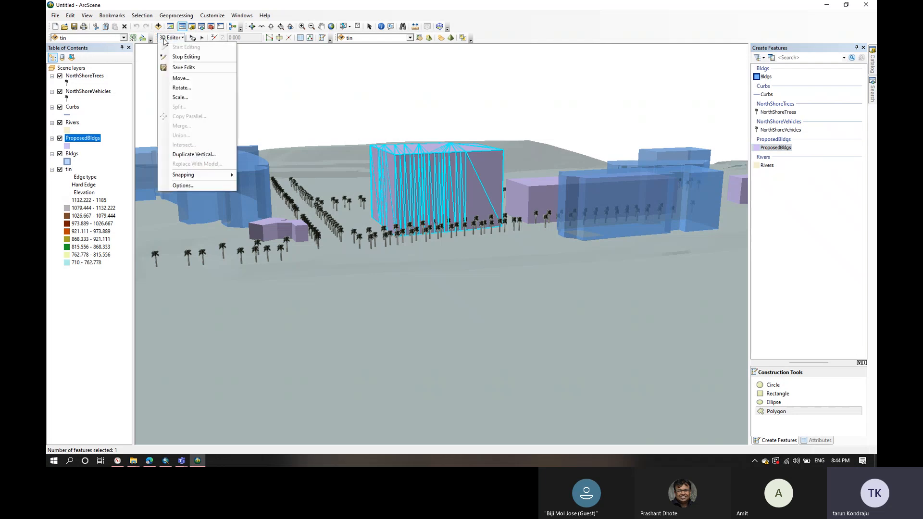
left_click(178, 58)
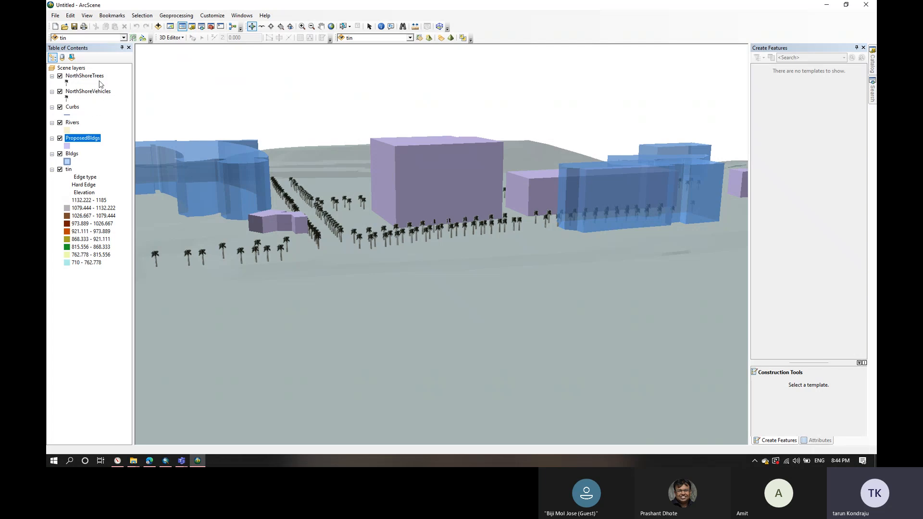
Step: Set the Rivers layer's base heights to float on the tin surface
left_click(72, 122)
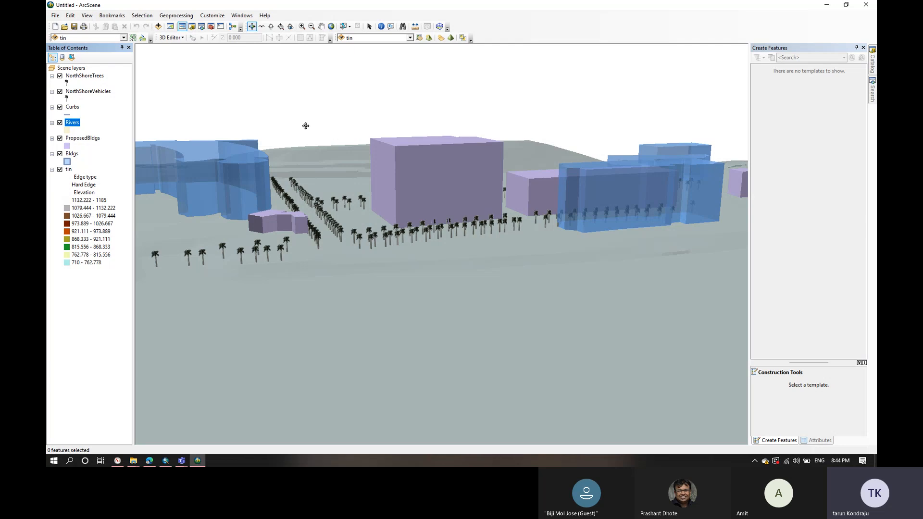
right_click(72, 123)
left_click(89, 259)
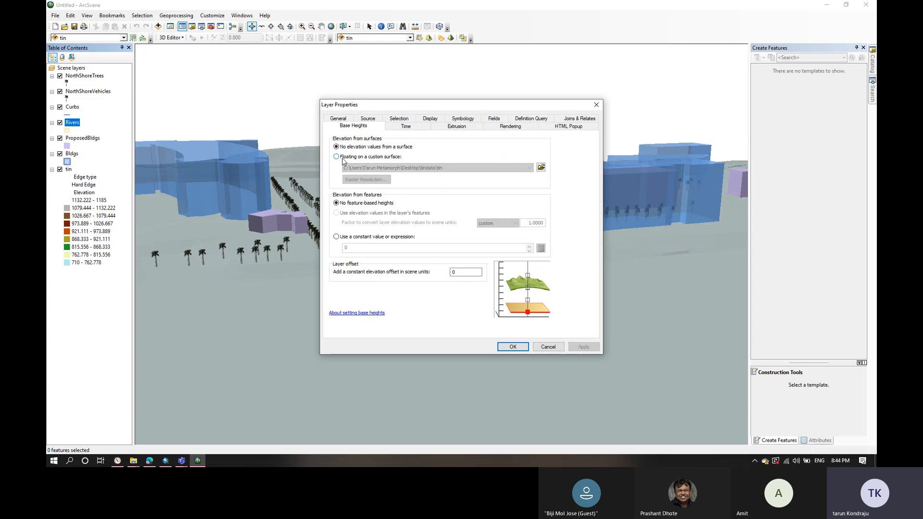
left_click(342, 159)
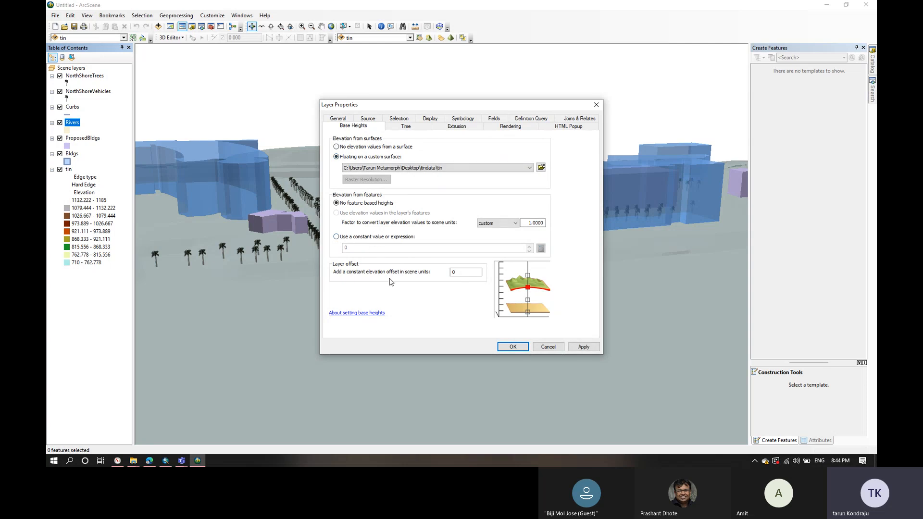
left_click(576, 347)
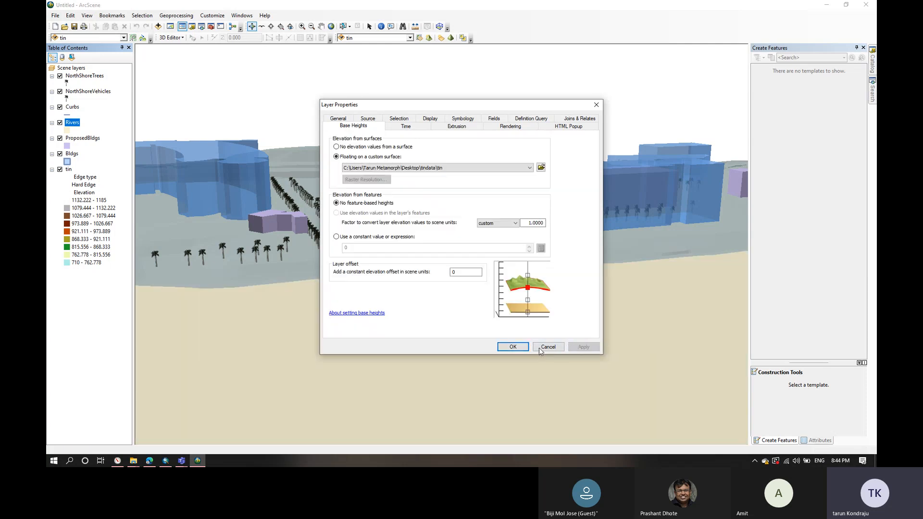
left_click(512, 347)
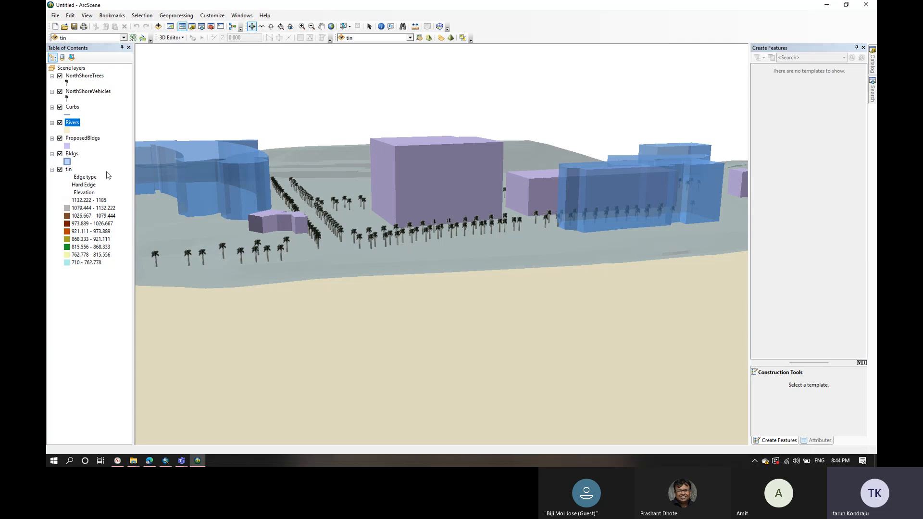
Step: Change the Rivers layer symbol's fill color to dark navy blue
left_click(67, 129)
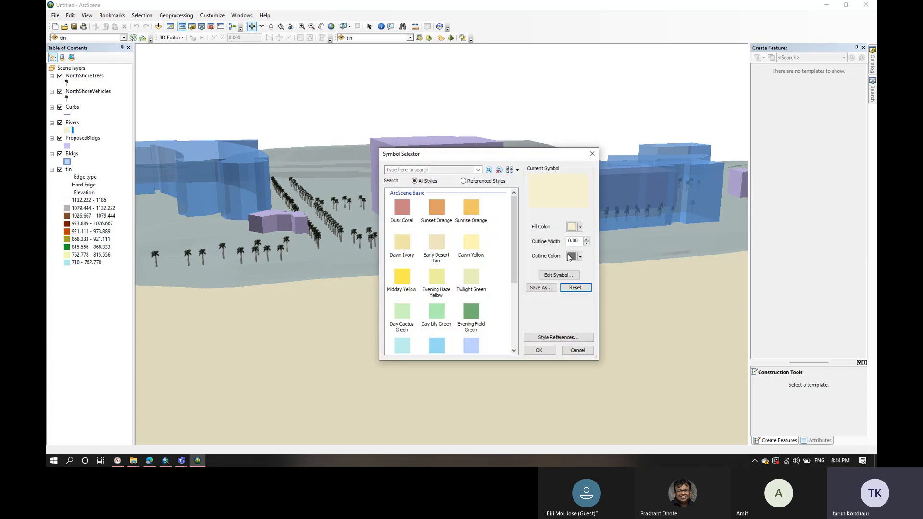
left_click(576, 226)
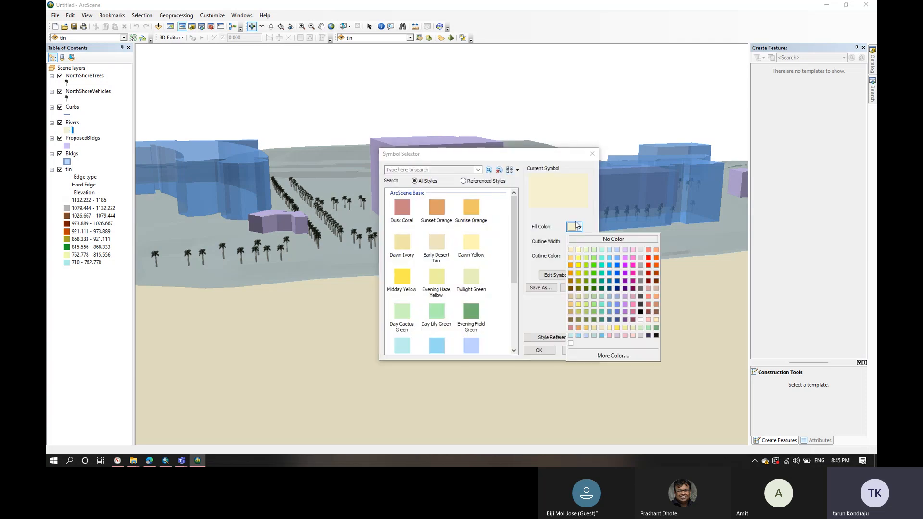
left_click(617, 282)
left_click(573, 256)
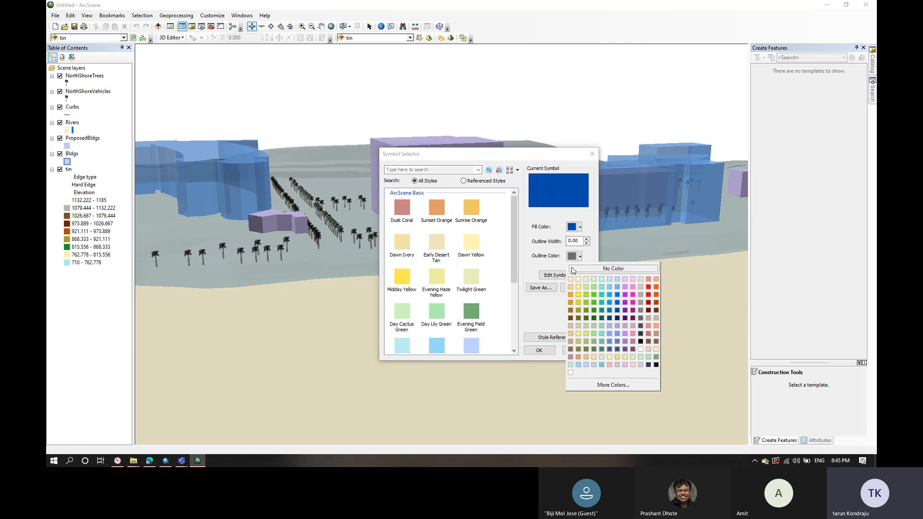
left_click(572, 269)
left_click(575, 226)
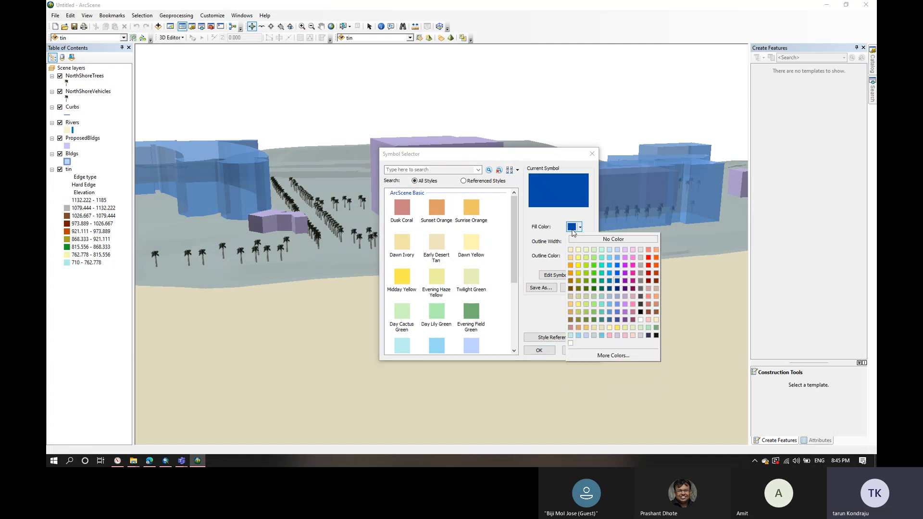
left_click(617, 289)
left_click(539, 350)
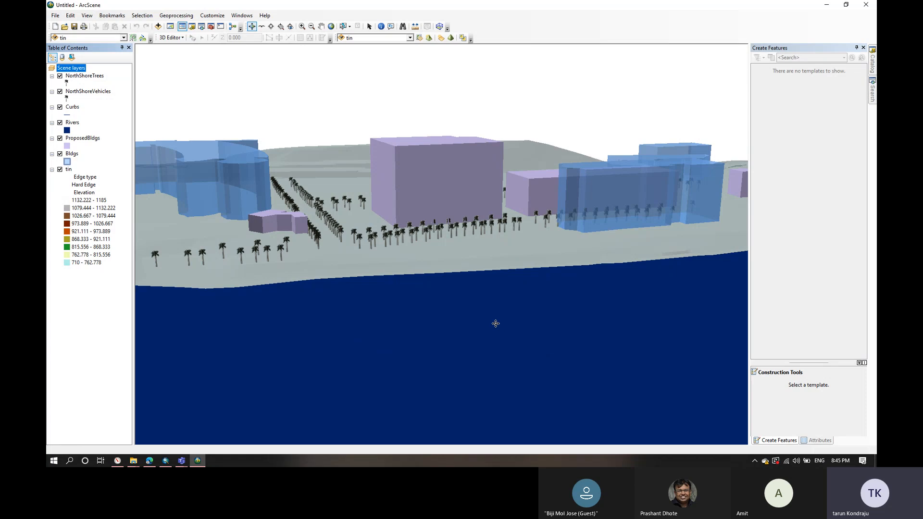
Step: Add a constant elevation offset of 5 scene units to the Rivers layer's base heights
left_click_drag(495, 323, 688, 321)
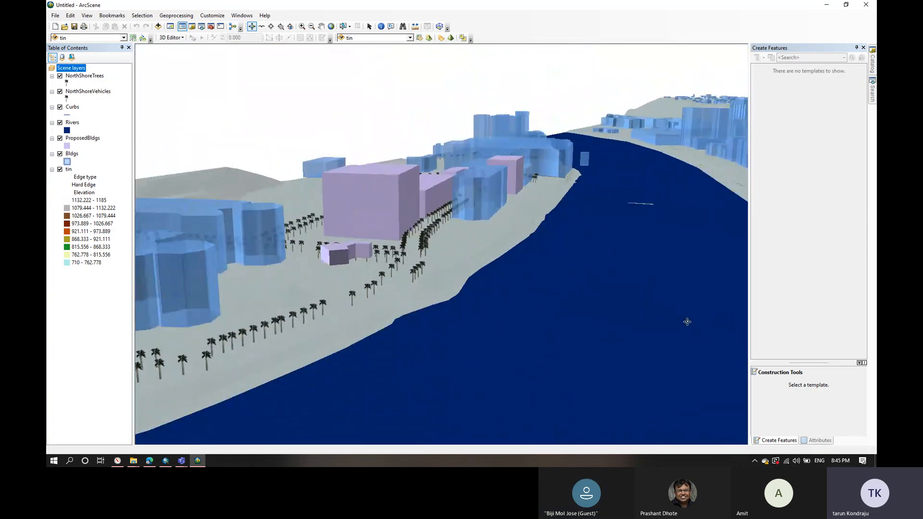
scroll(688, 322, "down", 4)
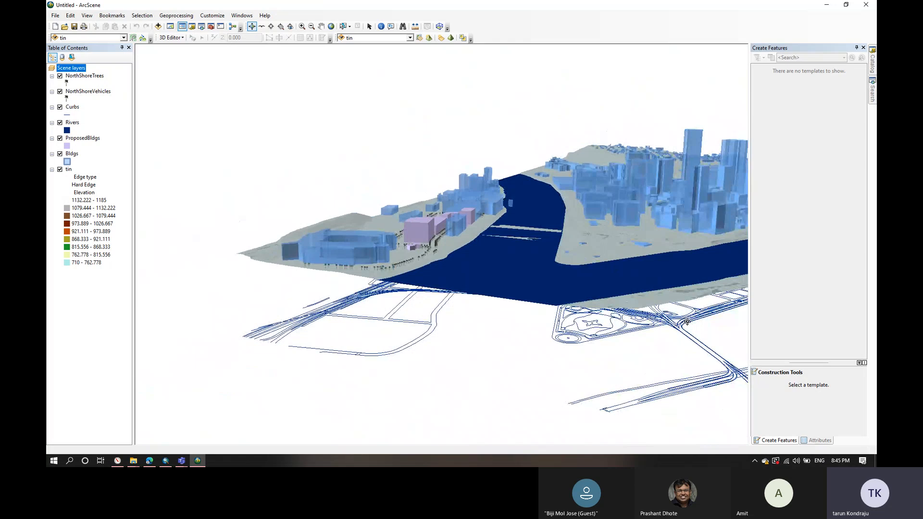
scroll(687, 321, "down", 3)
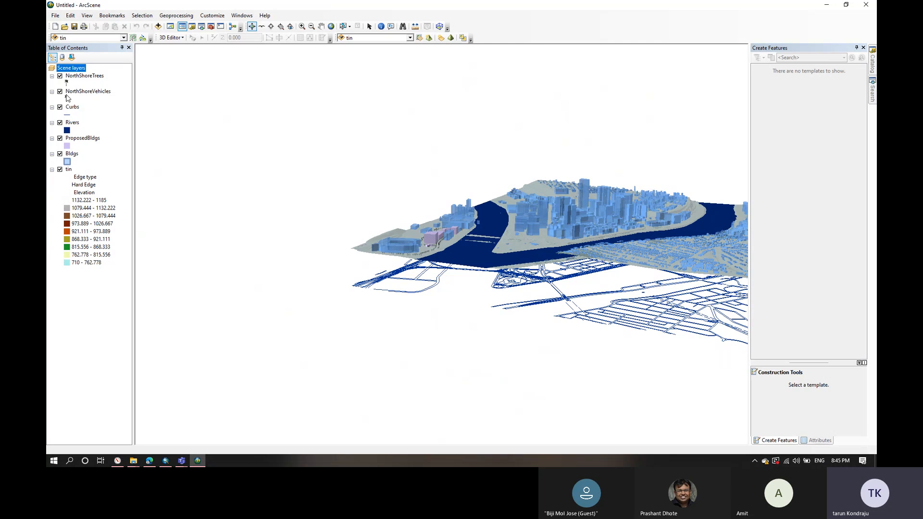
right_click(70, 123)
left_click(96, 260)
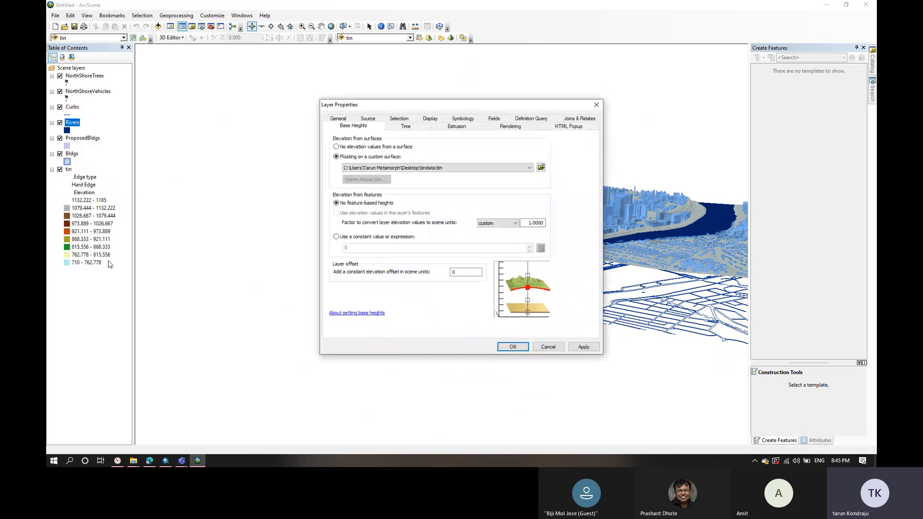
left_click(457, 271)
type("5")
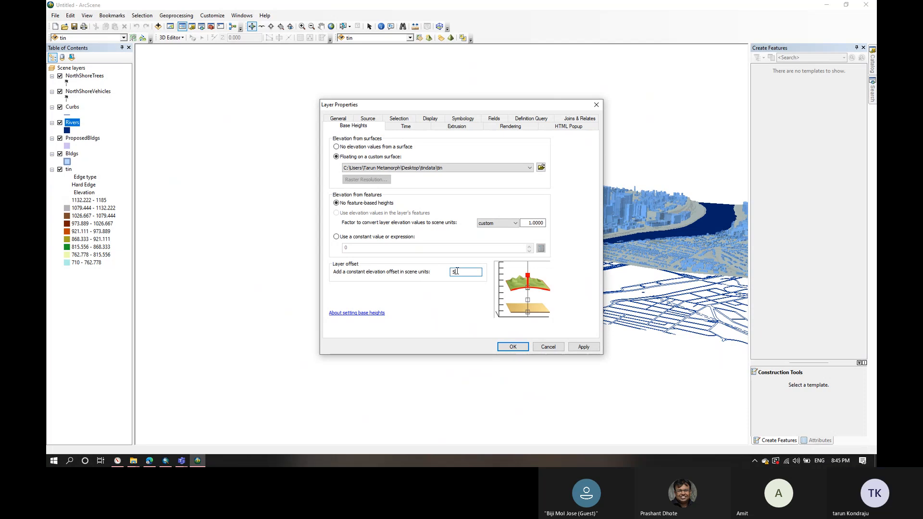
left_click(583, 347)
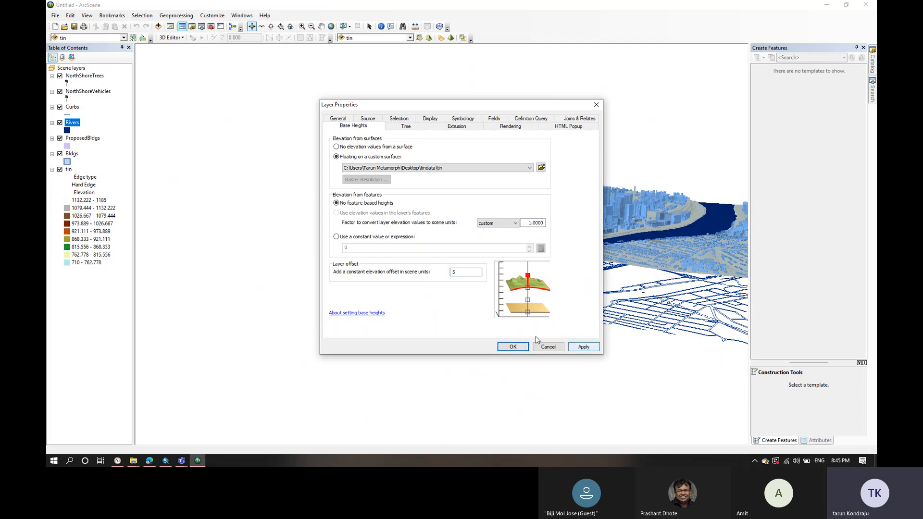
left_click(509, 348)
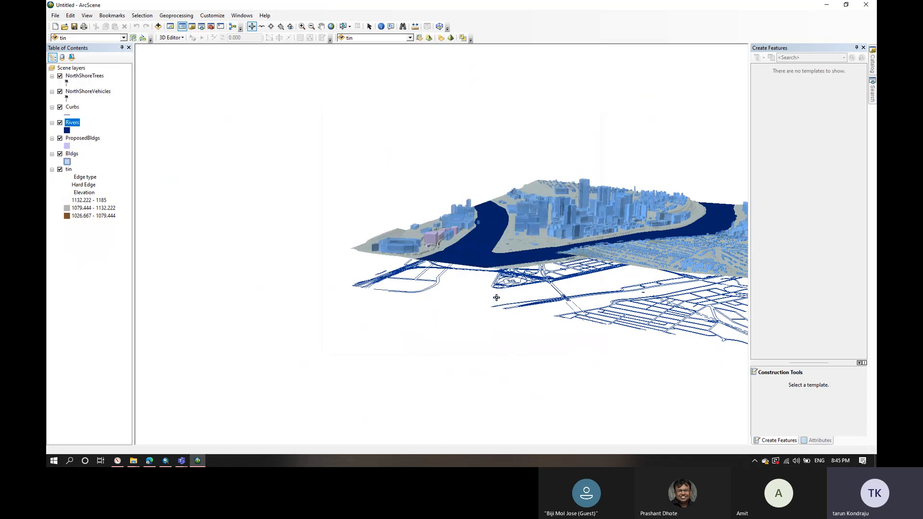
Step: Examine the raised river surface along the North Shore bank beside the proposed buildings and the large riverside building
left_click_drag(486, 247, 482, 217)
scroll(471, 181, "down", 3)
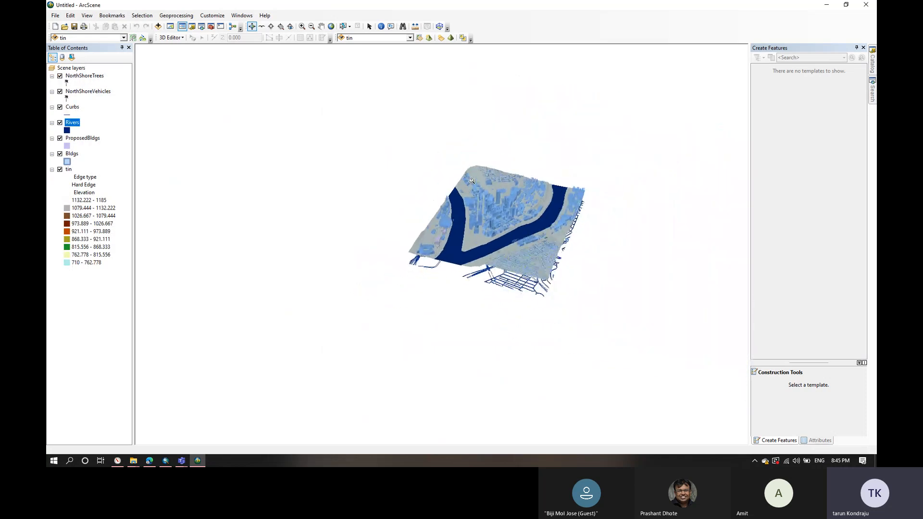
scroll(472, 181, "up", 8)
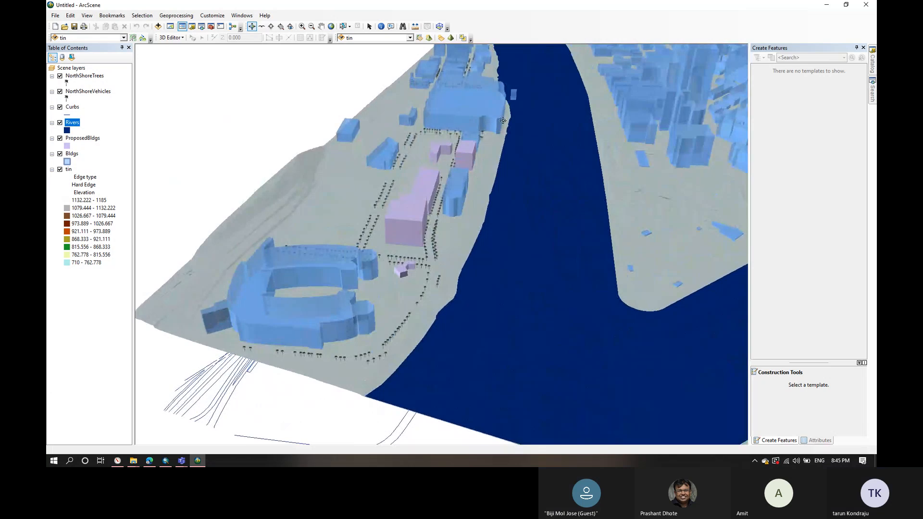
scroll(530, 92, "up", 4)
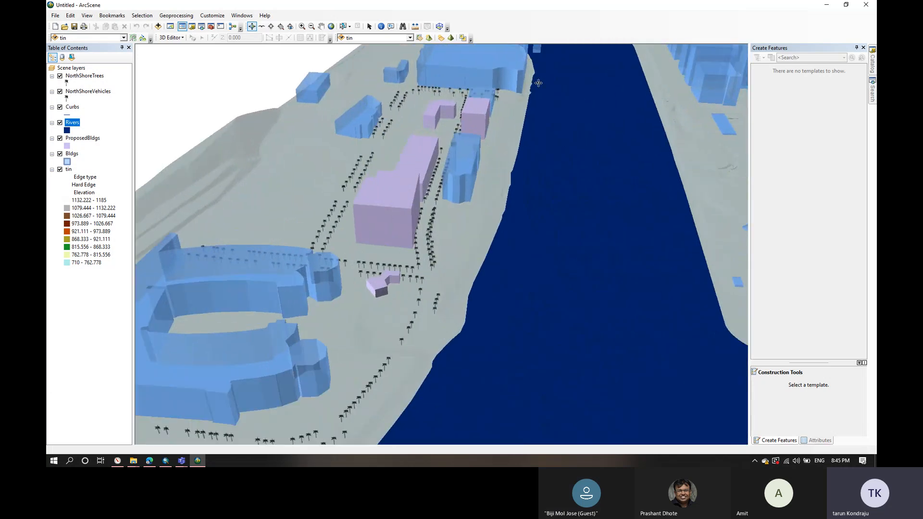
left_click(321, 27)
left_click_drag(477, 112, 483, 192)
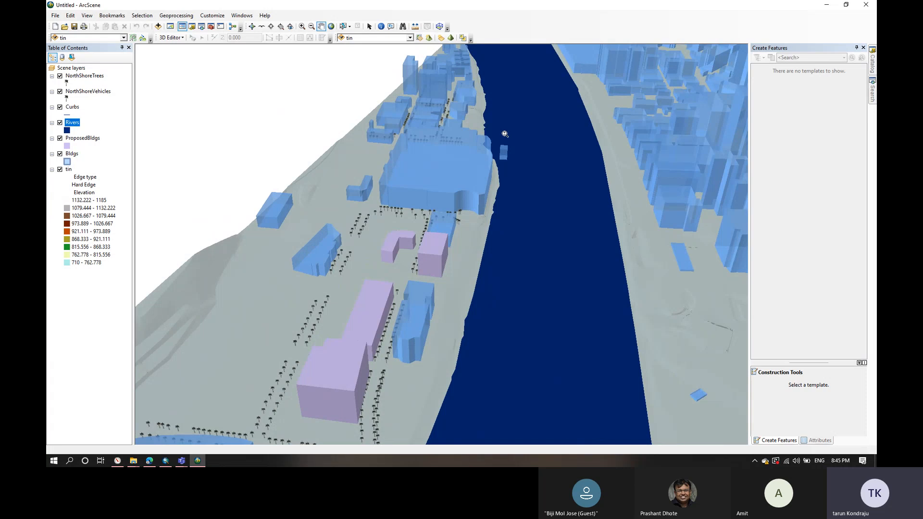
scroll(505, 133, "up", 4)
left_click_drag(546, 100, 520, 287)
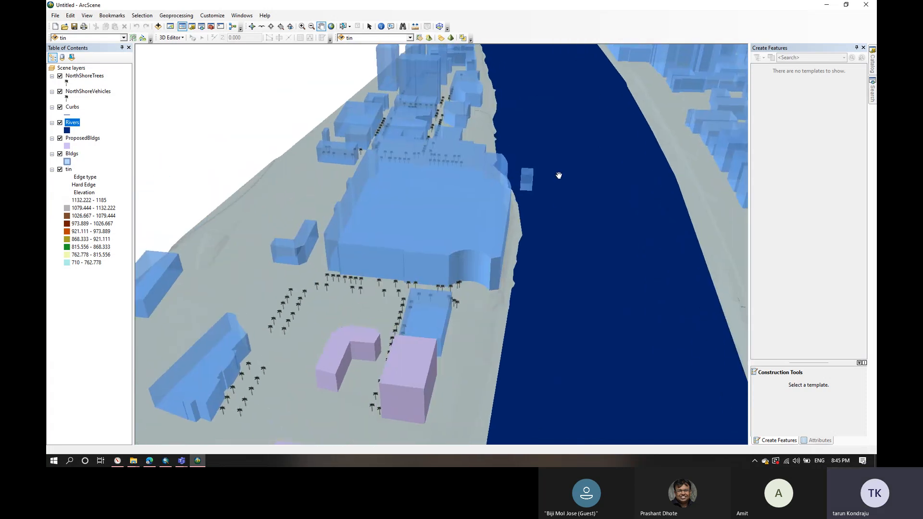
left_click_drag(558, 176, 540, 264)
scroll(540, 264, "up", 4)
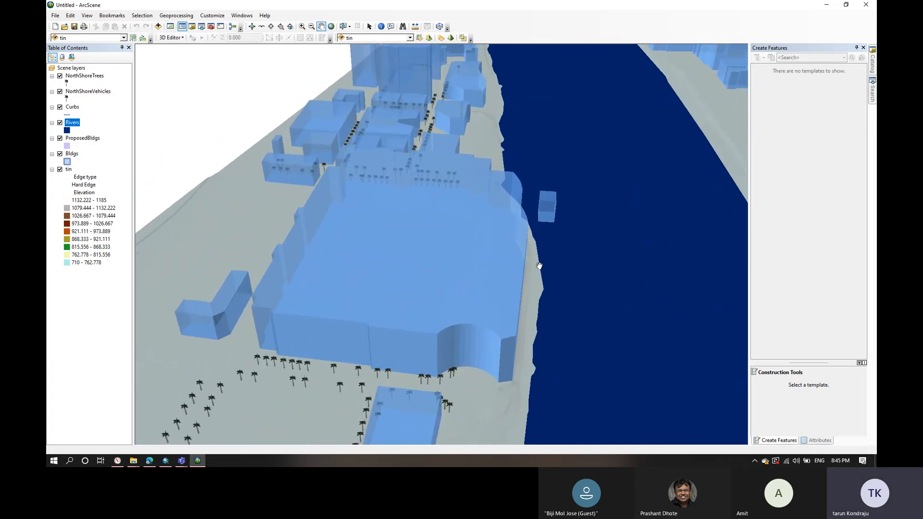
left_click(254, 31)
left_click_drag(457, 230, 434, 225)
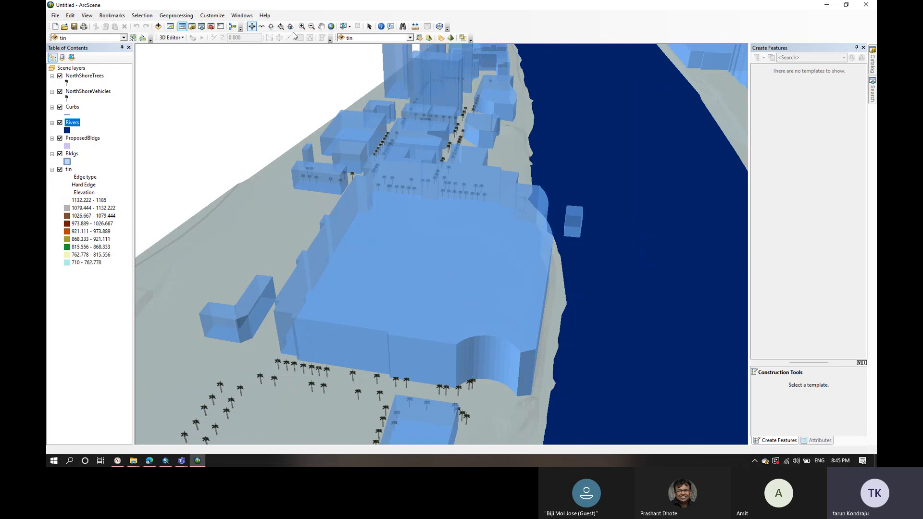
Step: View the scene at full extent and inspect the downtown buildings between the two river branches
left_click(331, 26)
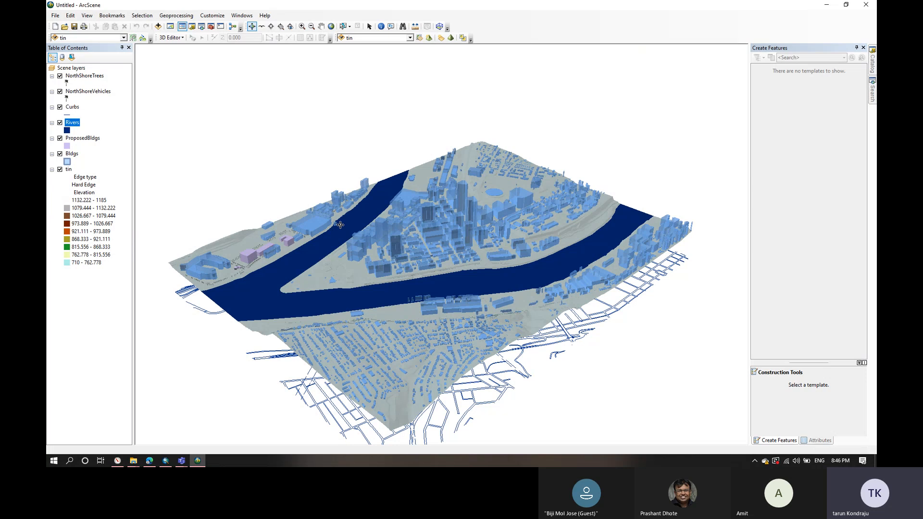
left_click_drag(340, 224, 320, 204)
scroll(371, 212, "down", 3)
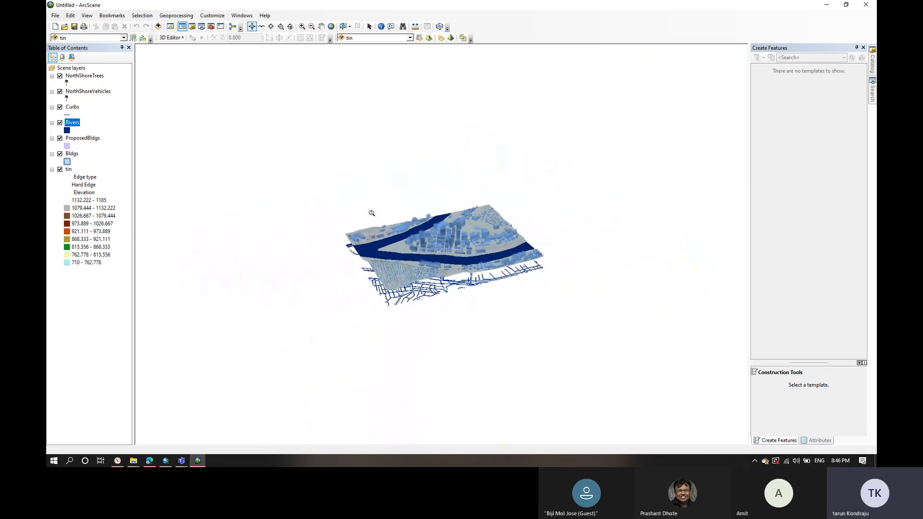
scroll(371, 212, "up", 8)
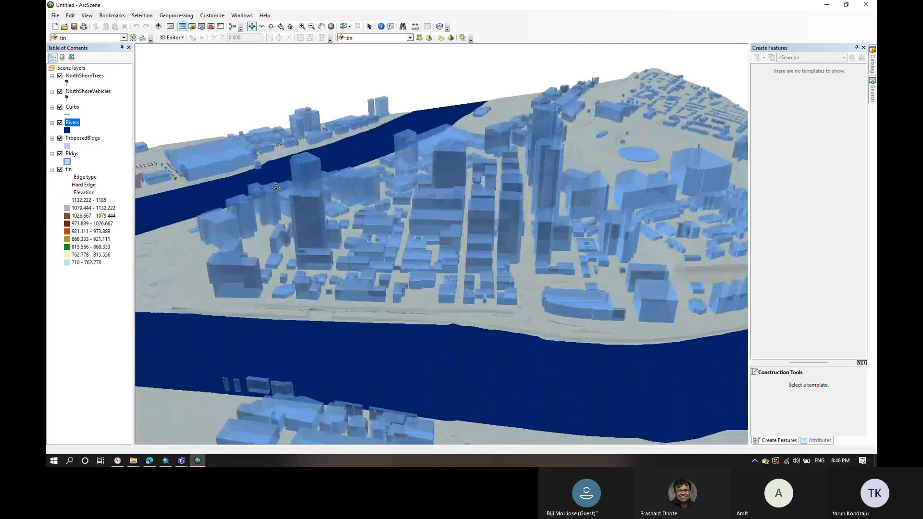
left_click_drag(276, 188, 276, 196)
scroll(255, 162, "down", 4)
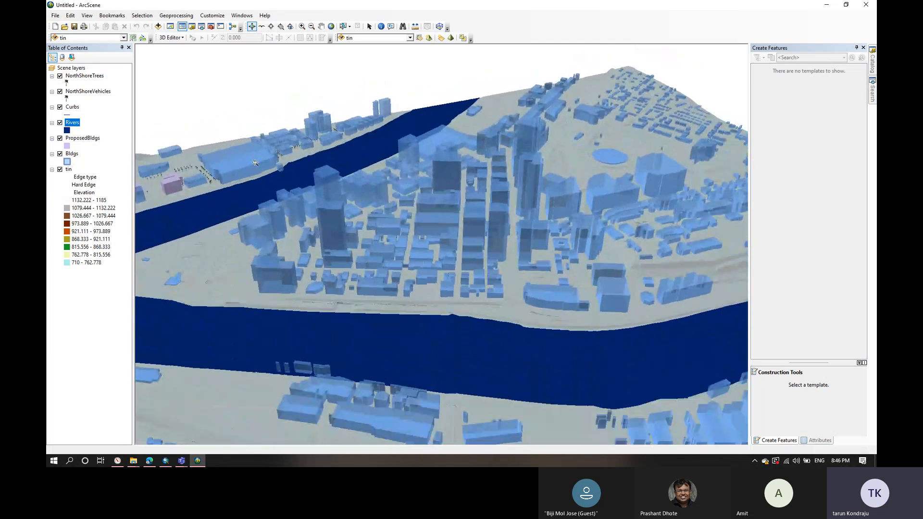
scroll(254, 163, "up", 6)
scroll(255, 163, "up", 2)
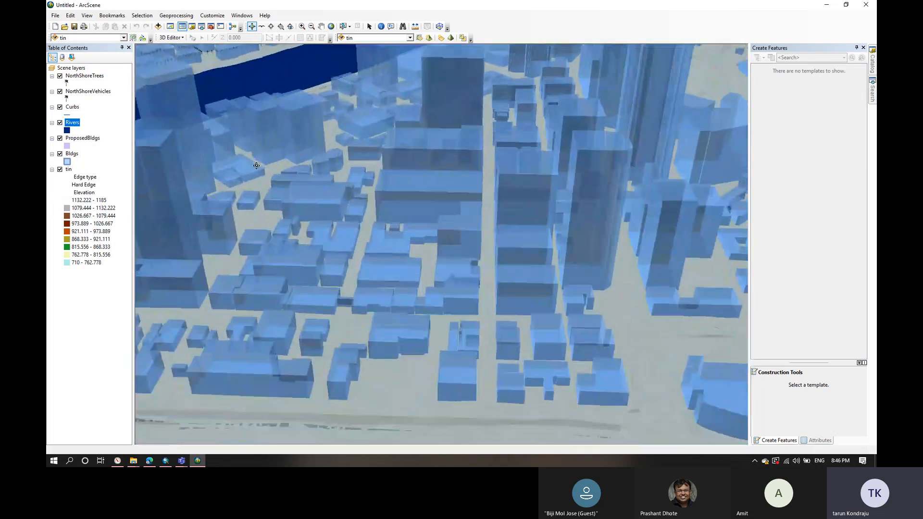
left_click_drag(256, 166, 146, 143)
scroll(328, 95, "down", 3)
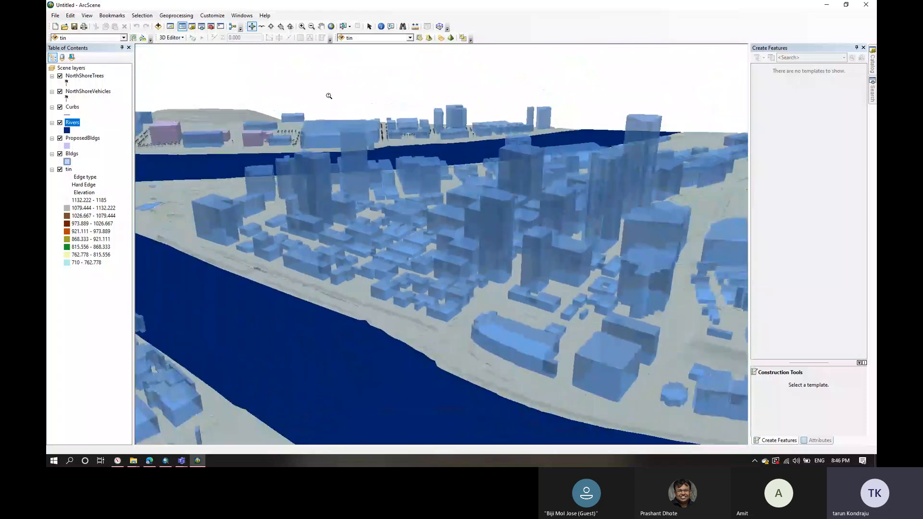
scroll(328, 95, "up", 5)
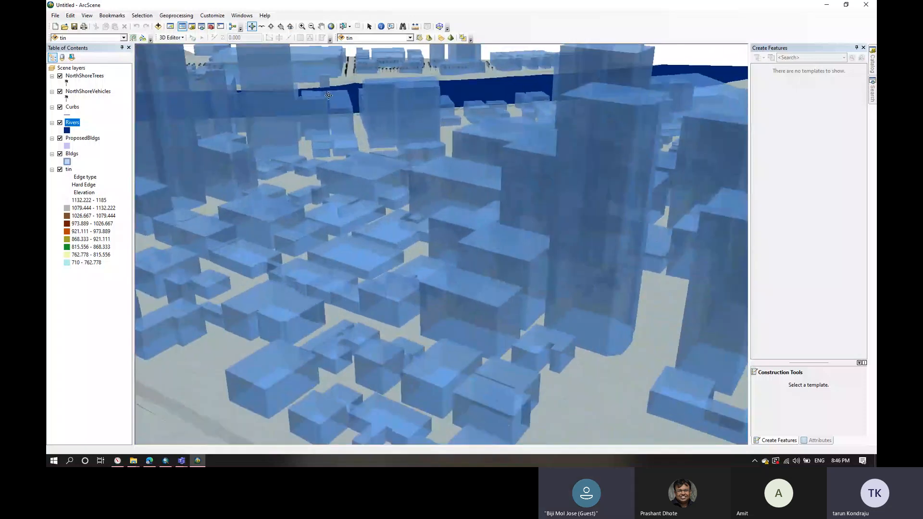
Step: Examine the downtown towers and streets from several angles at close range, and review the city and both rivers from farther out
left_click_drag(328, 95, 387, 96)
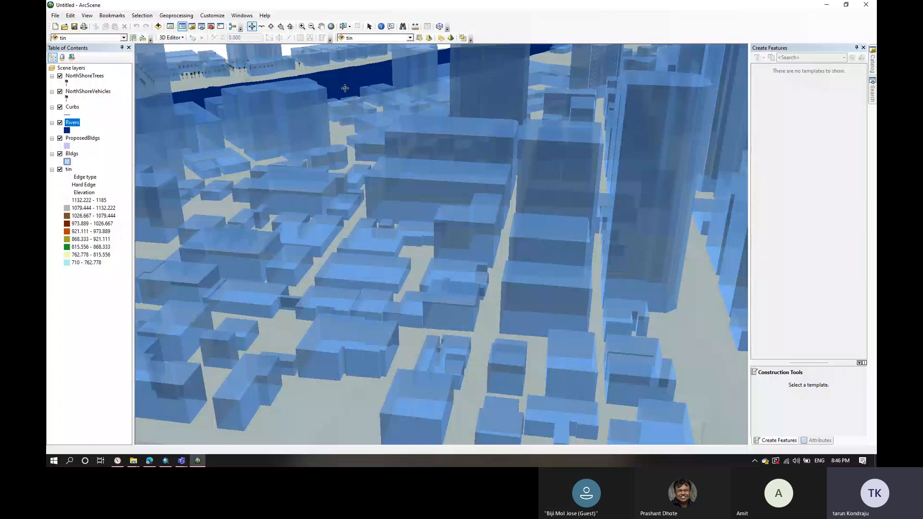
left_click_drag(345, 89, 423, 77)
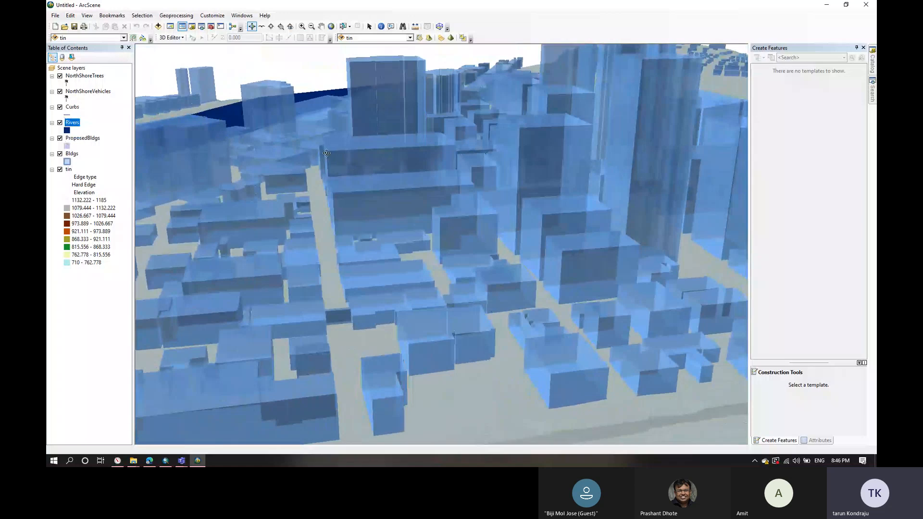
left_click_drag(326, 153, 449, 259)
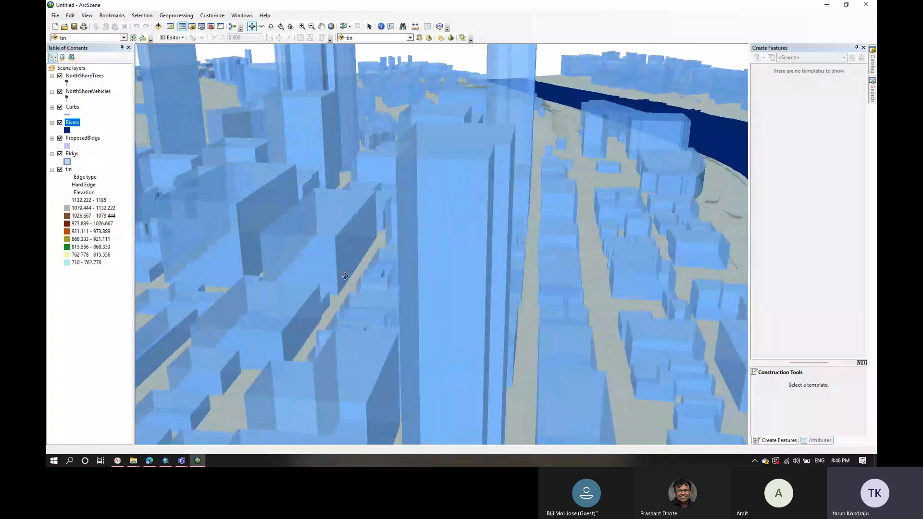
left_click_drag(346, 275, 387, 261)
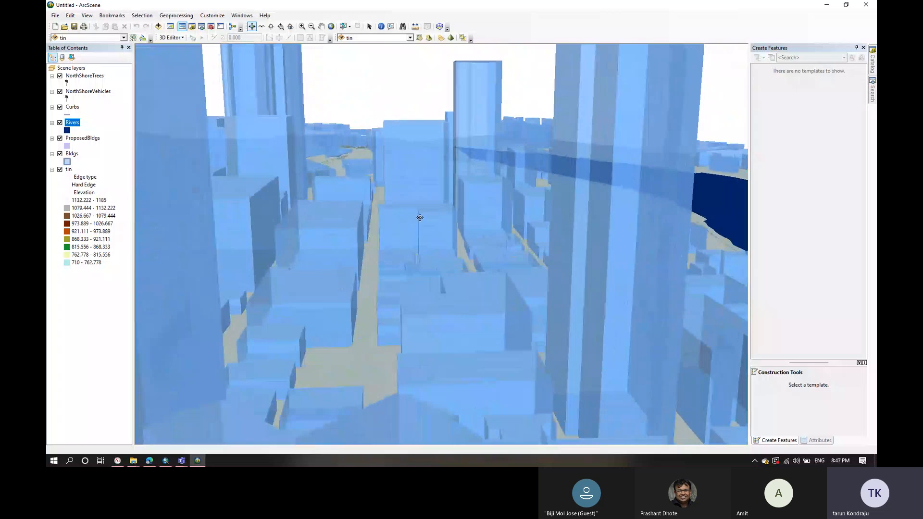
left_click_drag(417, 222, 385, 227)
scroll(385, 228, "up", 3)
scroll(385, 227, "down", 10)
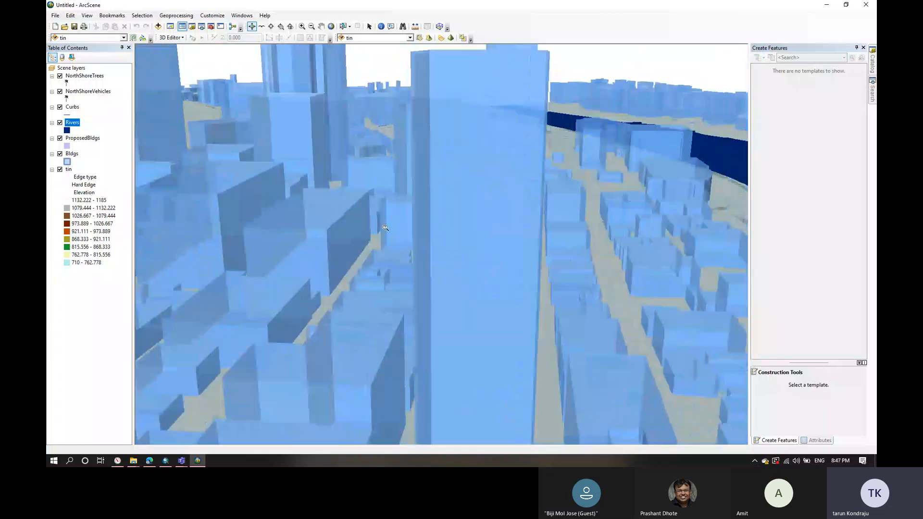
scroll(385, 228, "down", 2)
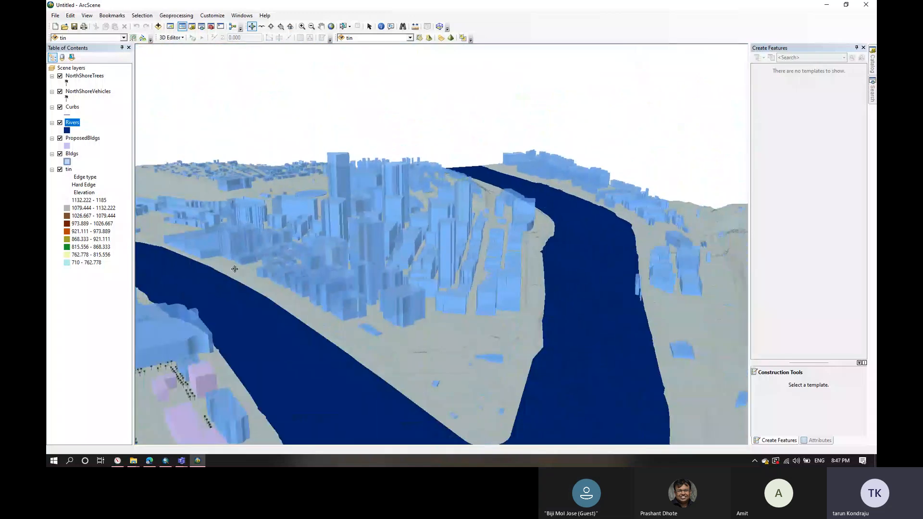
left_click_drag(235, 268, 149, 301)
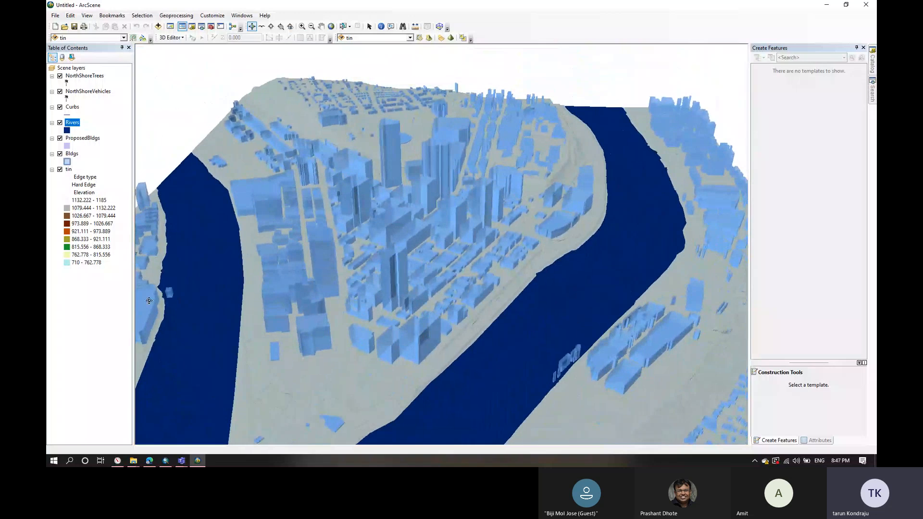
scroll(149, 301, "down", 3)
scroll(149, 300, "up", 4)
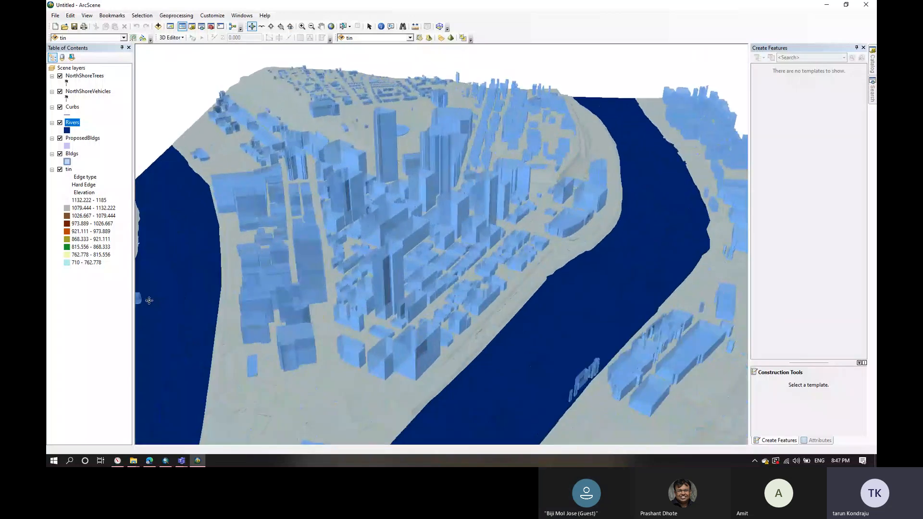
left_click_drag(184, 283, 266, 244)
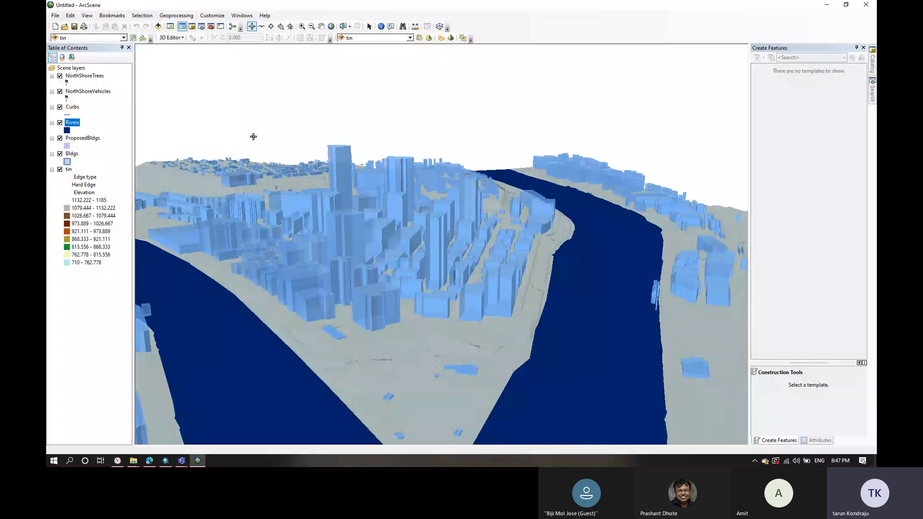
Step: Float the Curbs layer on the tin surface and add a constant elevation offset of 10 scene units
right_click(73, 108)
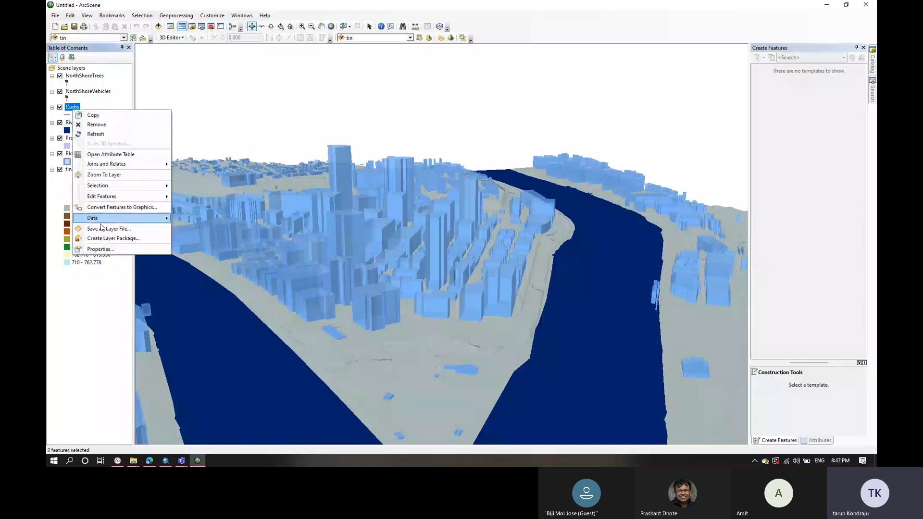
left_click(100, 249)
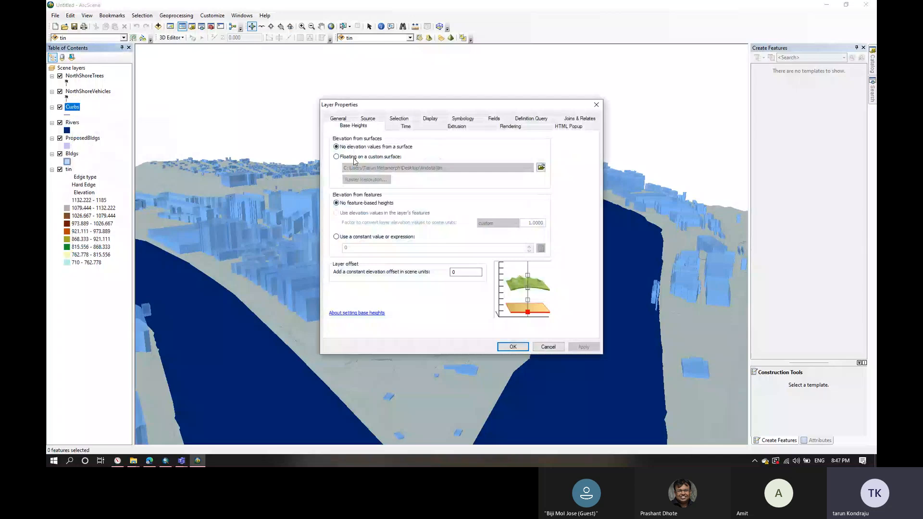
left_click(336, 156)
left_click(464, 272)
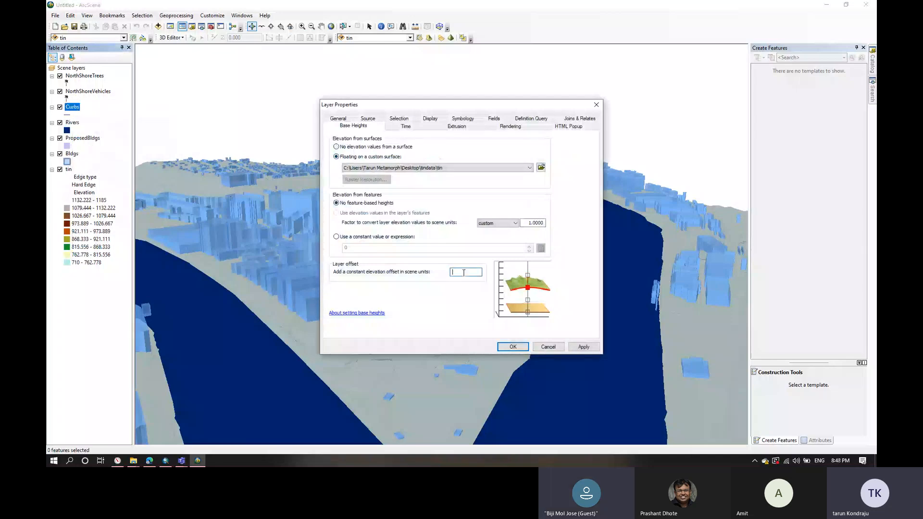
type("1")
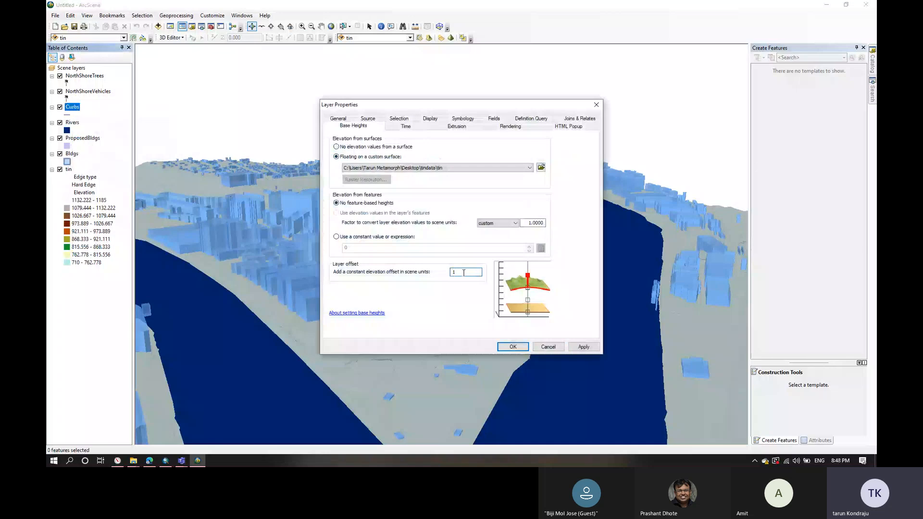
key("BackSpace")
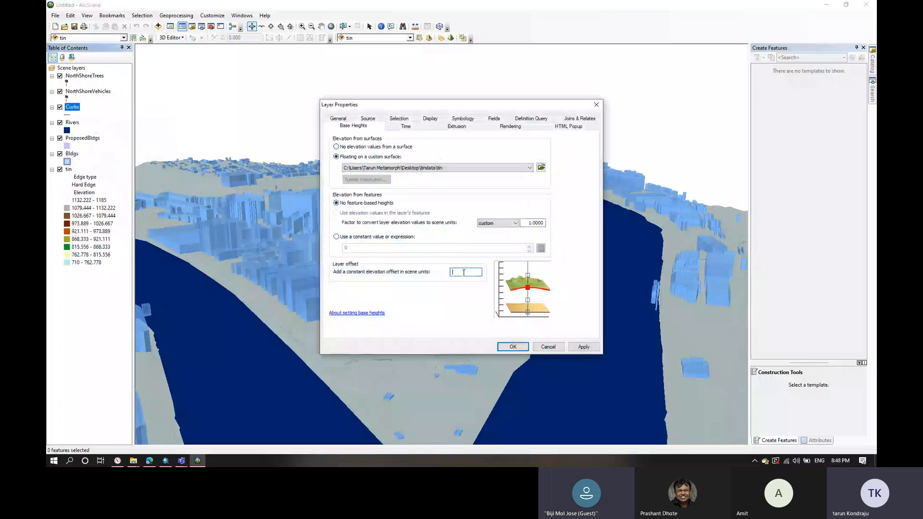
type("10")
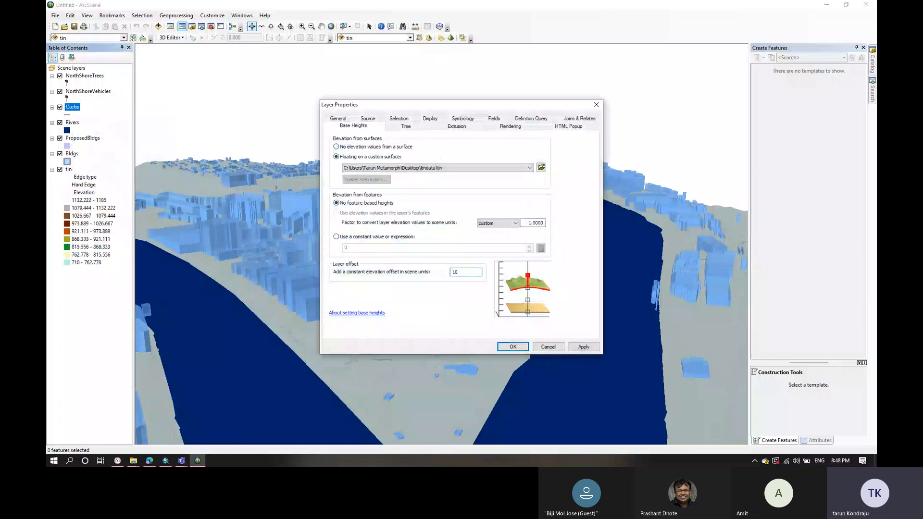
left_click(583, 347)
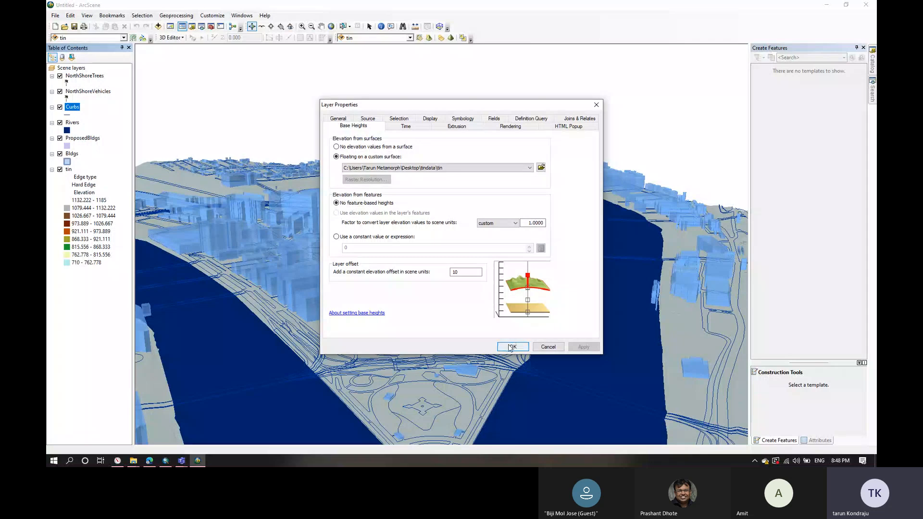
left_click(512, 346)
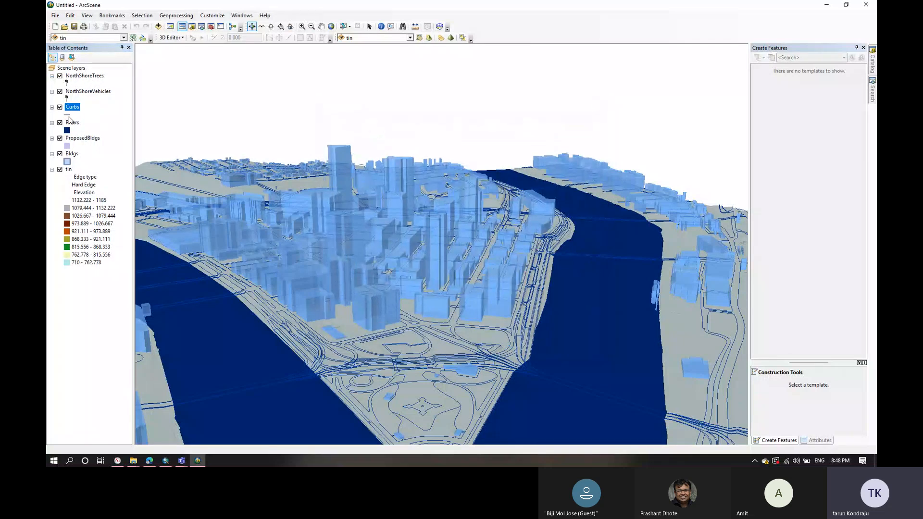
Step: Change the line color of the Curbs layer's symbol to red
left_click(69, 115)
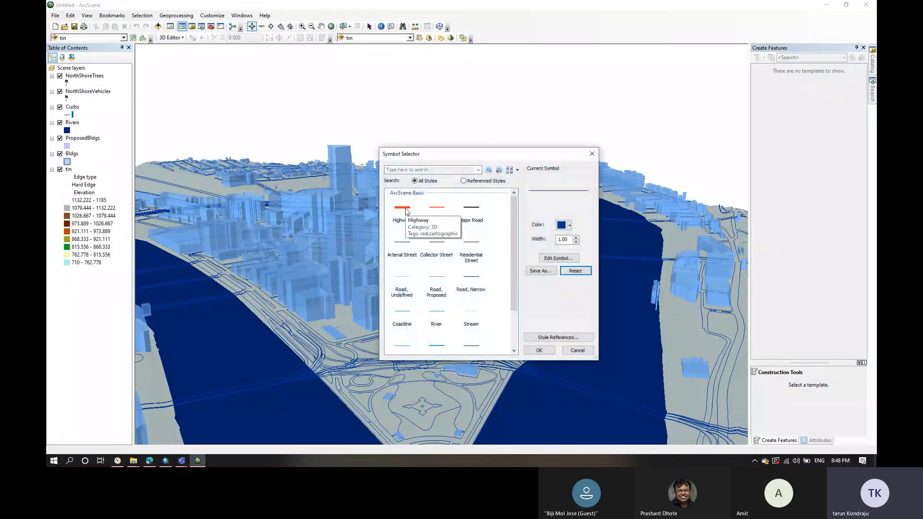
left_click(569, 225)
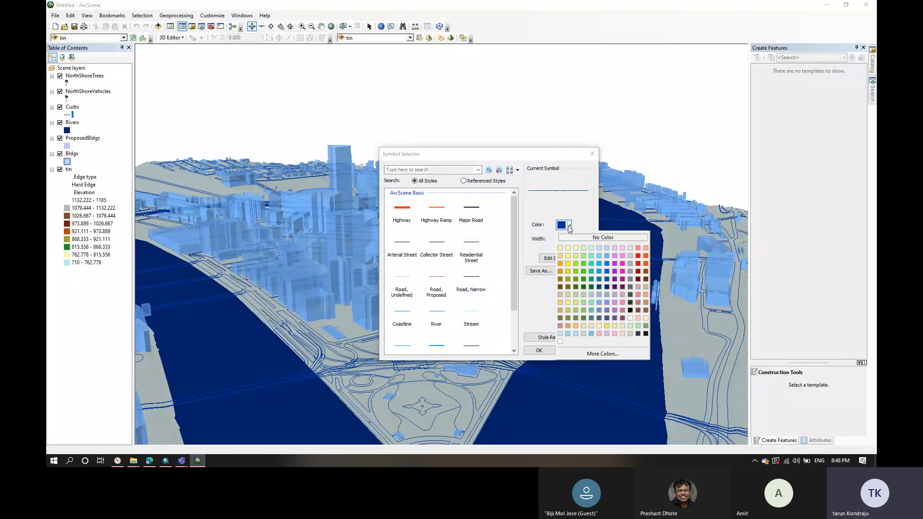
left_click(640, 263)
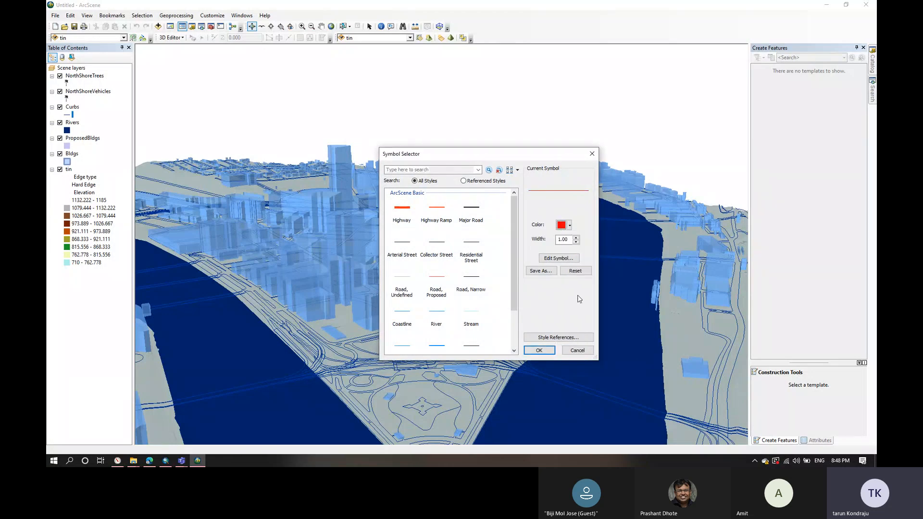
left_click(541, 349)
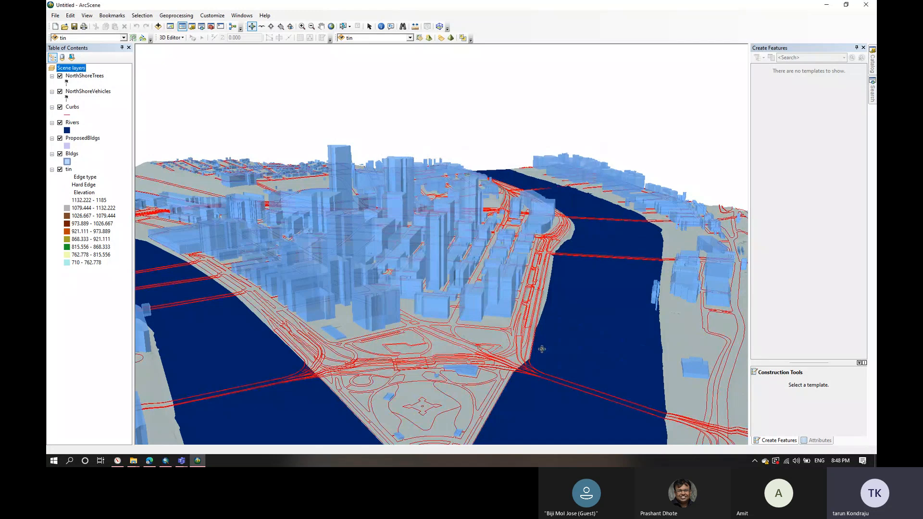
Step: Examine the red curb lines across downtown, the bridges and both riverbanks from several angles, at full extent and close range
mouse_move(565, 332)
left_mouse_down()
mouse_move(371, 333)
mouse_move(557, 310)
mouse_move(564, 324)
left_mouse_up()
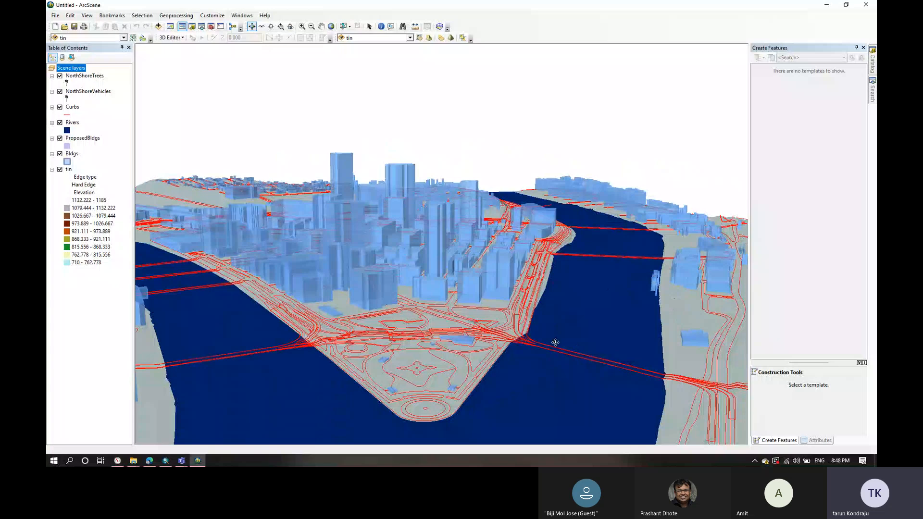
right_click_drag(555, 343, 571, 293)
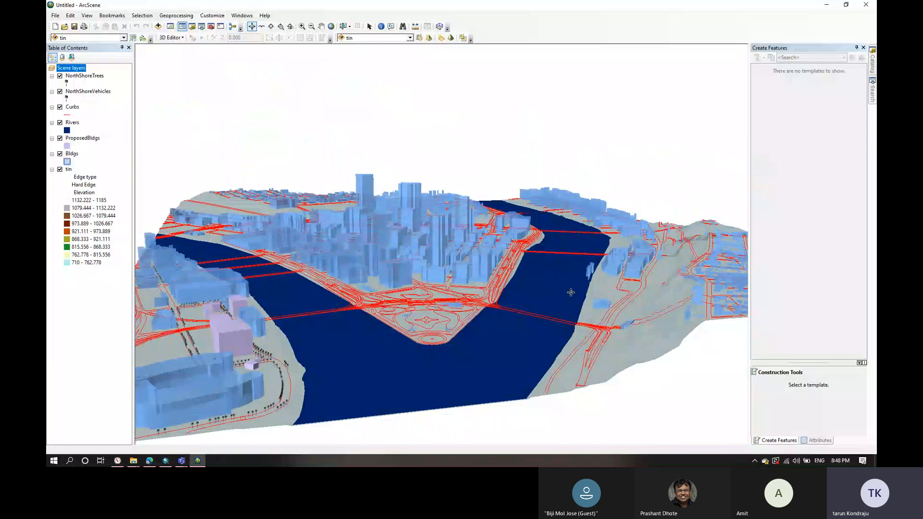
left_click_drag(570, 293, 364, 305)
scroll(365, 306, "down", 5)
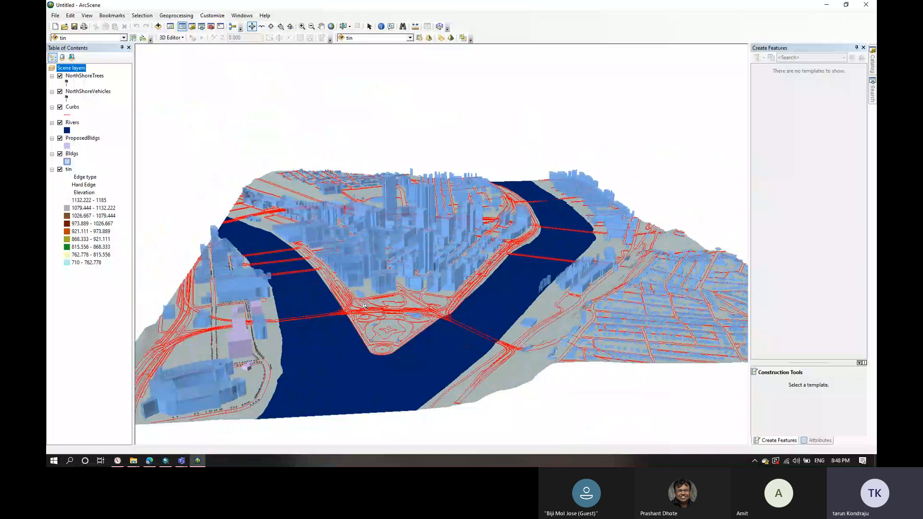
scroll(365, 306, "up", 6)
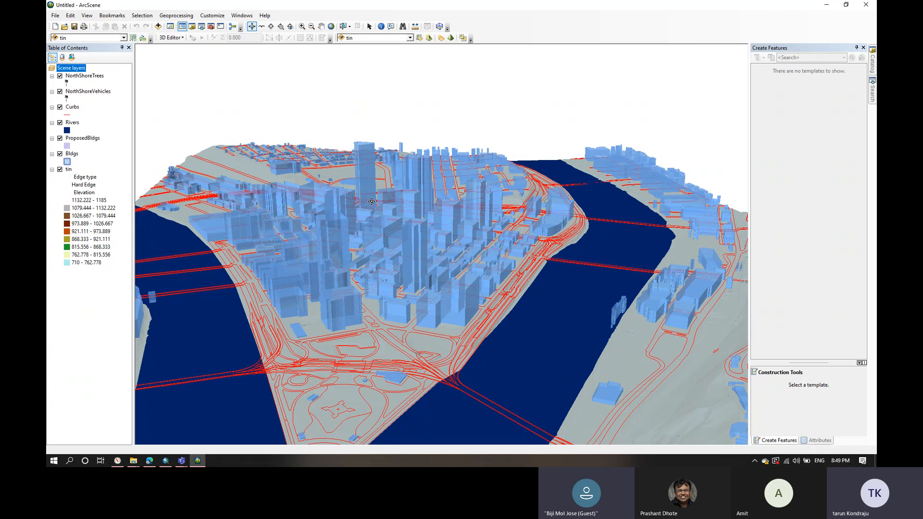
left_click_drag(372, 201, 752, 212)
right_click_drag(763, 211, 707, 171)
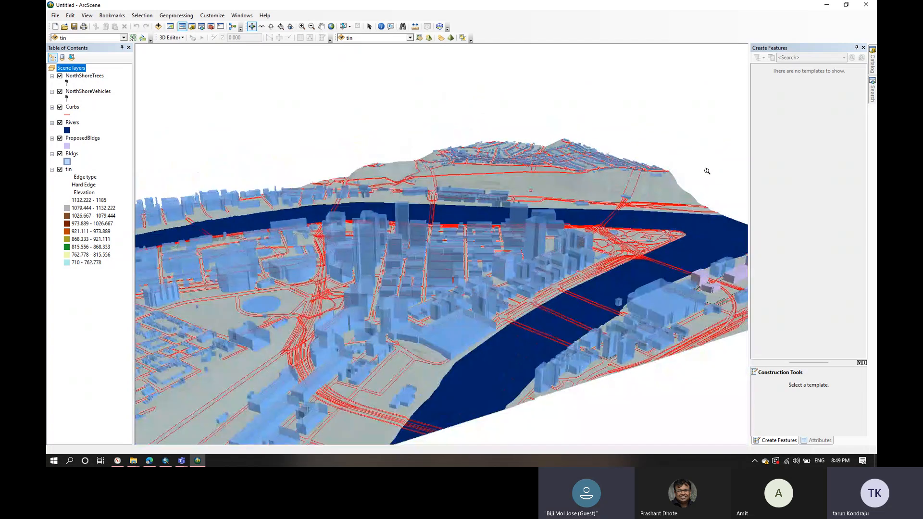
scroll(707, 171, "down", 3)
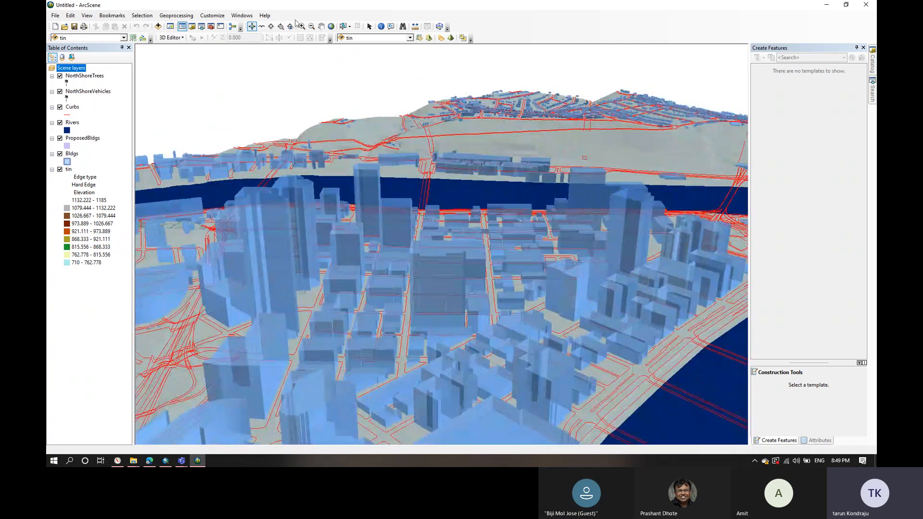
Step: Inspect the curb lines around the park and bridge approaches at the tip where the rivers meet
left_click(321, 26)
left_click_drag(344, 221, 476, 175)
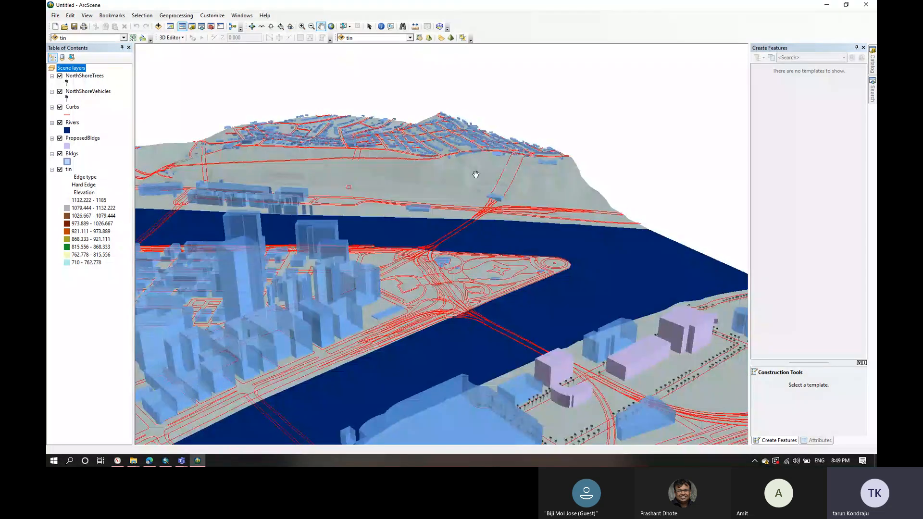
scroll(476, 174, "down", 2)
scroll(486, 158, "down", 1)
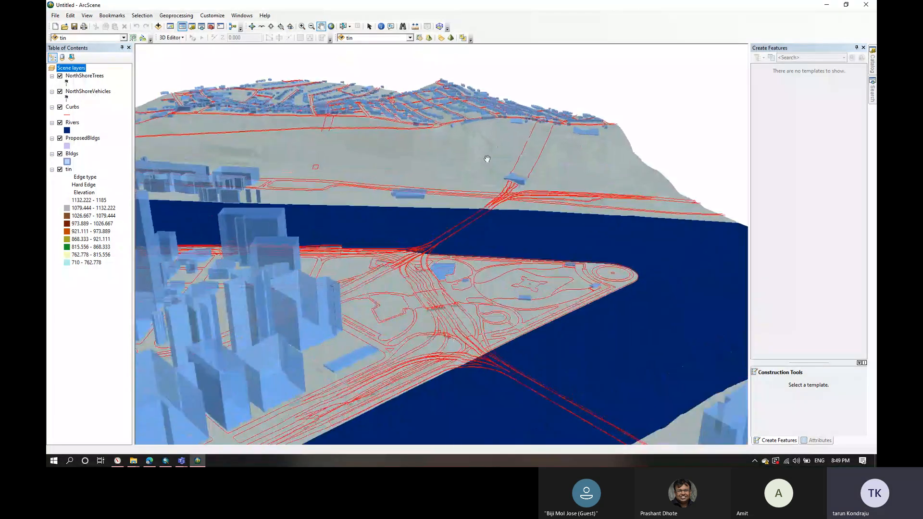
scroll(487, 159, "down", 1)
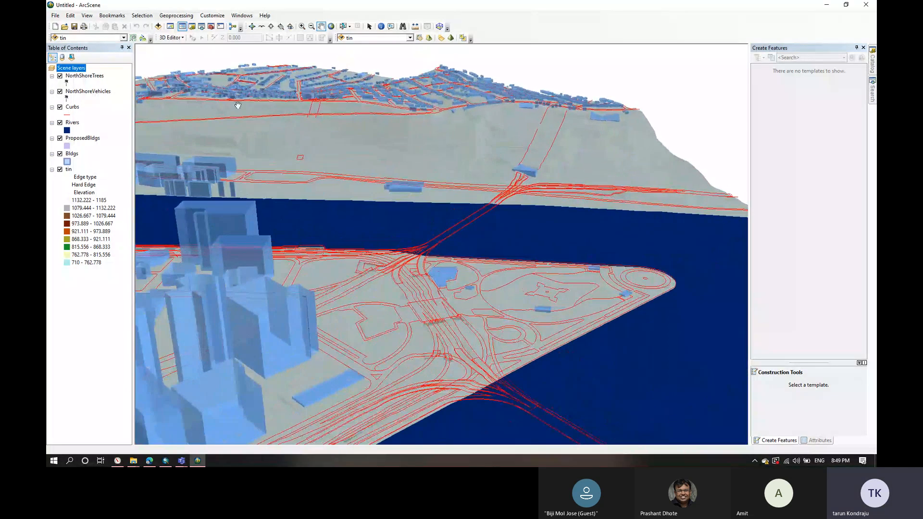
Step: Turn off both the edge types and elevation renderers in the tin layer's symbology
right_click(69, 170)
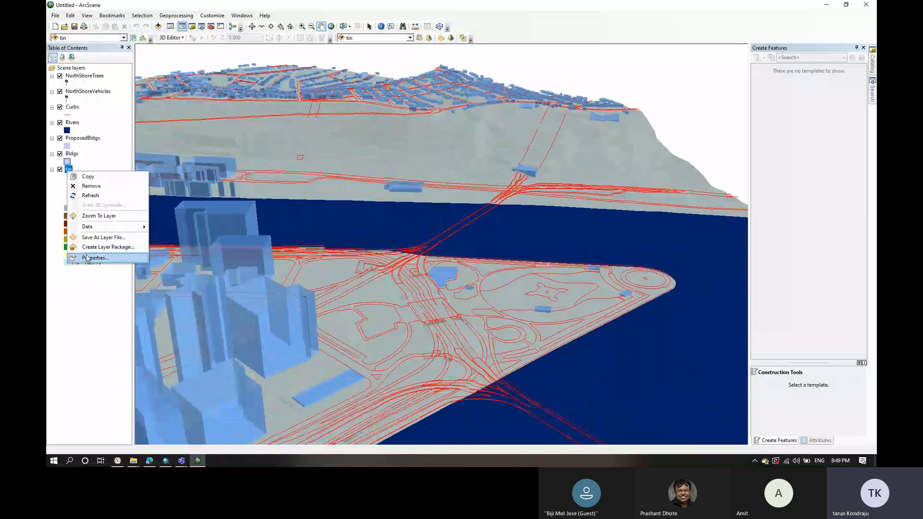
left_click(86, 254)
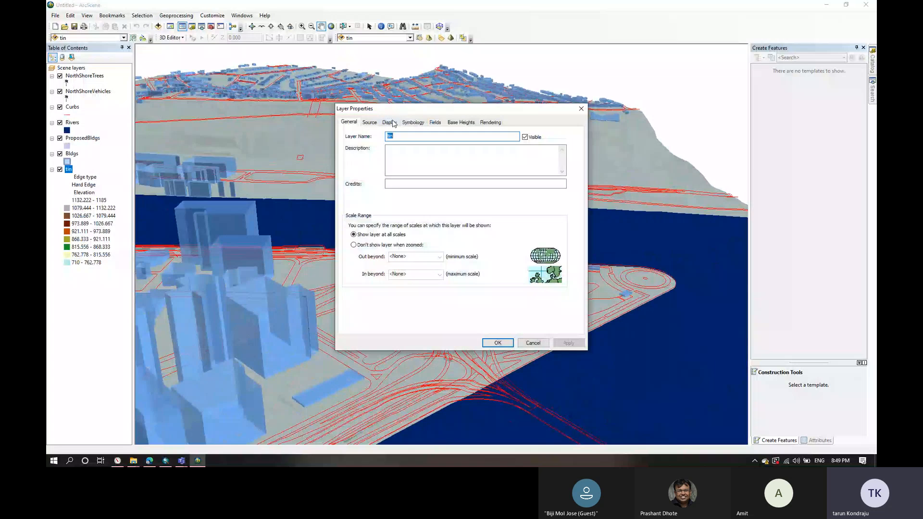
left_click(406, 123)
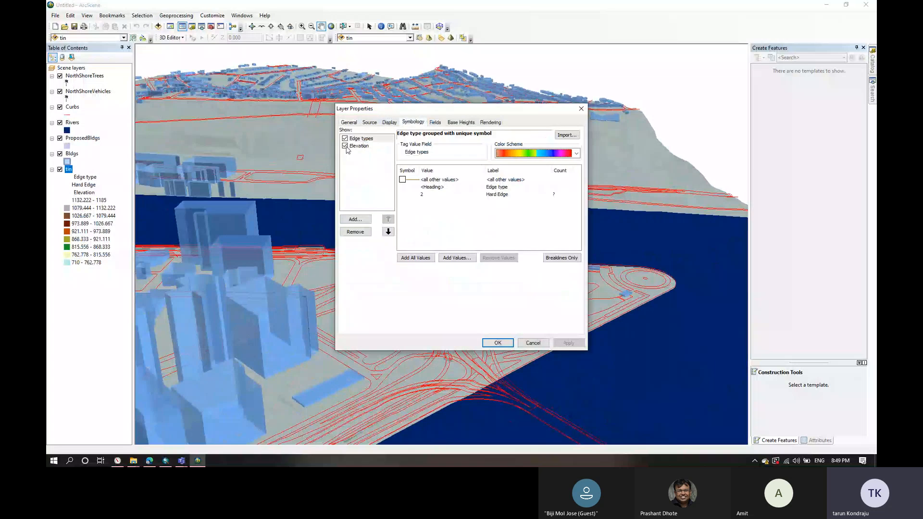
left_click(345, 139)
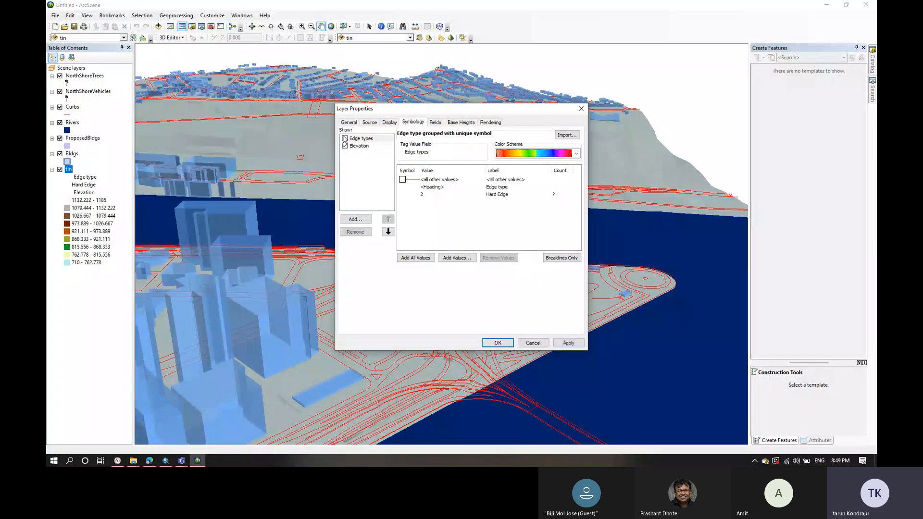
left_click(346, 146)
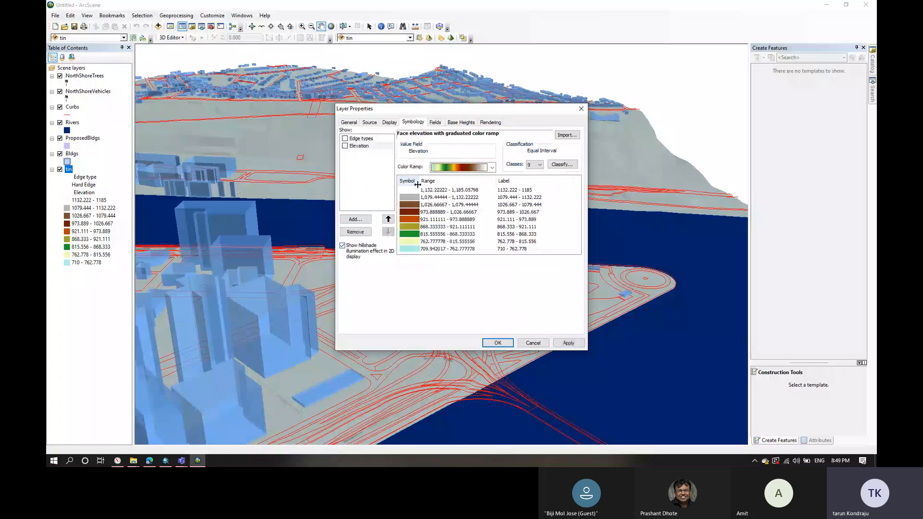
left_click(576, 342)
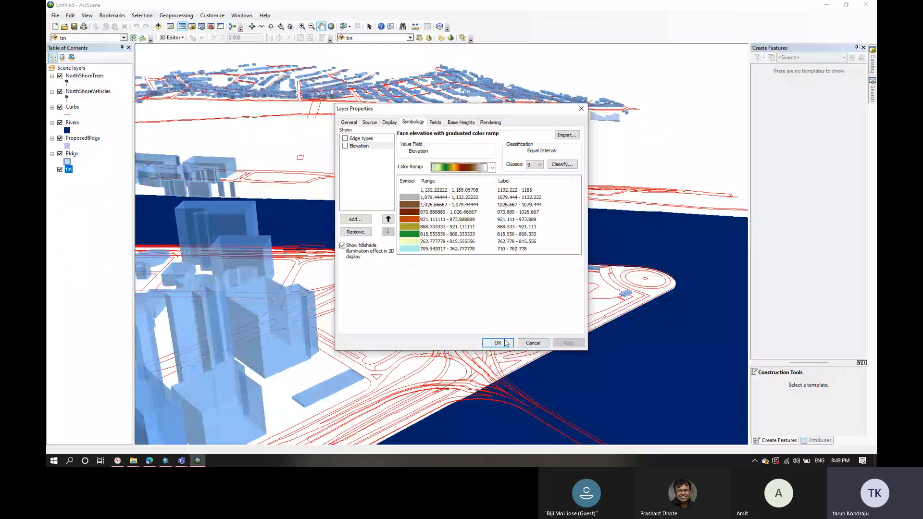
Step: Turn the tin layer's elevation renderer back on with its graduated color ramp and apply the symbology
left_click(345, 145)
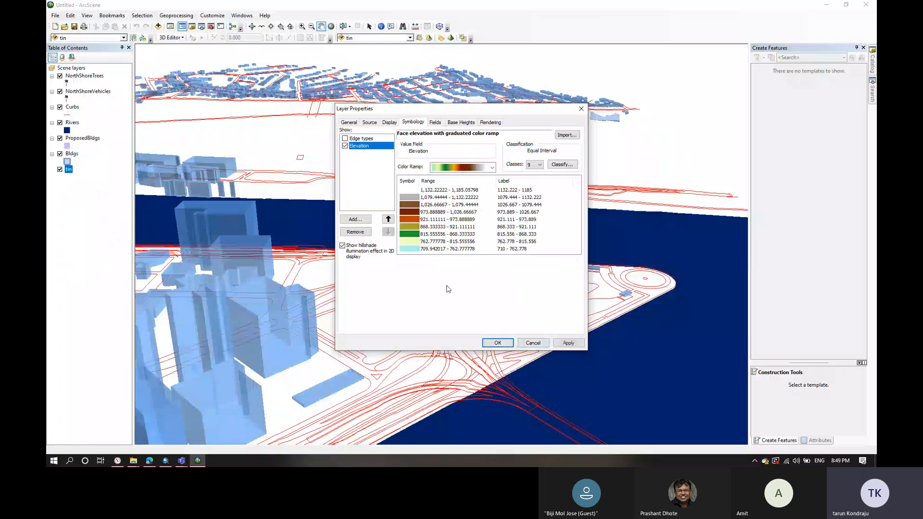
left_click(562, 342)
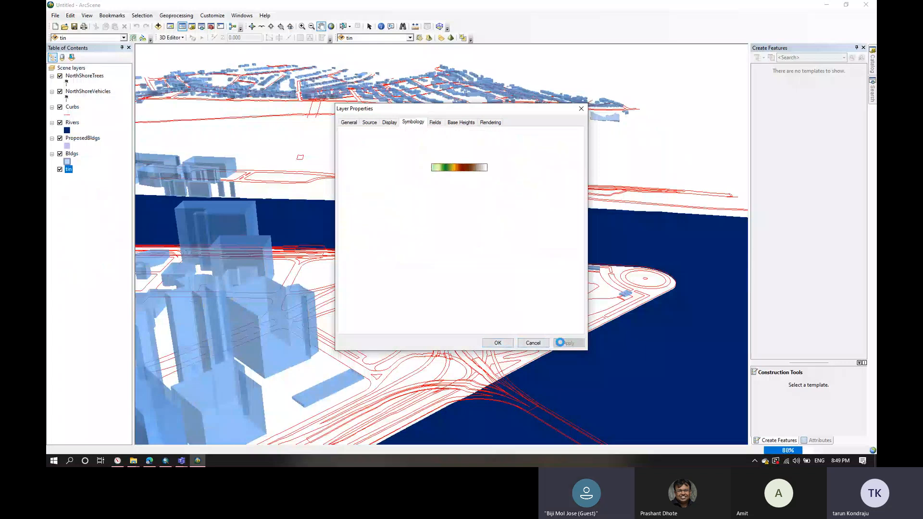
left_click(498, 343)
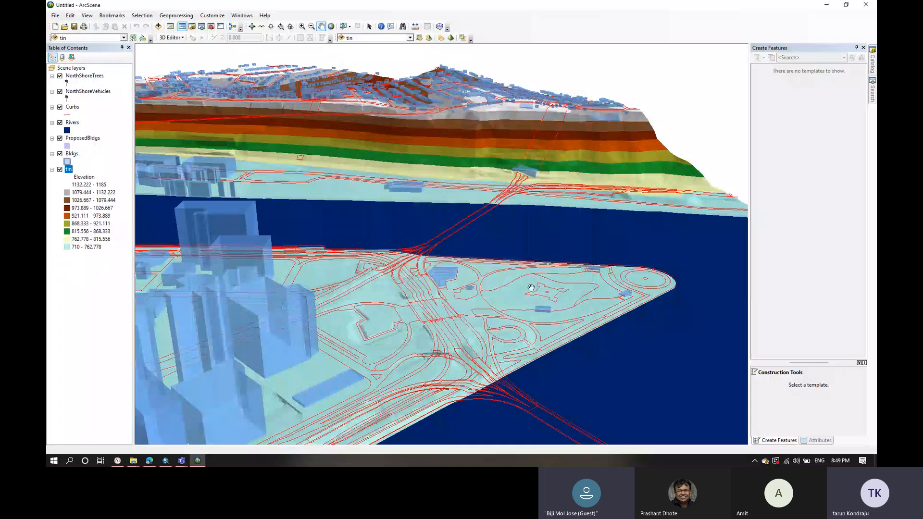
Step: Examine the colored elevation bands on the hillside across the river, and check the tin layer's face culling options
left_click_drag(557, 148, 510, 212)
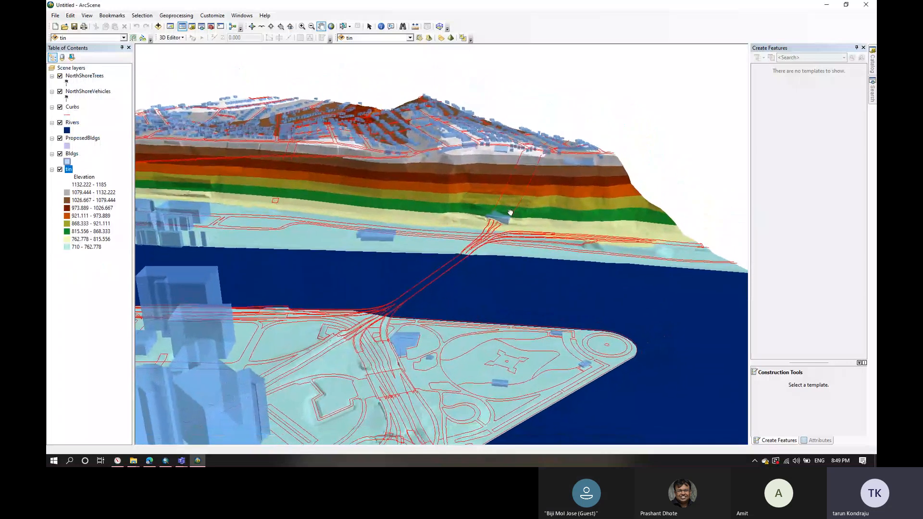
scroll(510, 213, "down", 4)
scroll(510, 213, "up", 6)
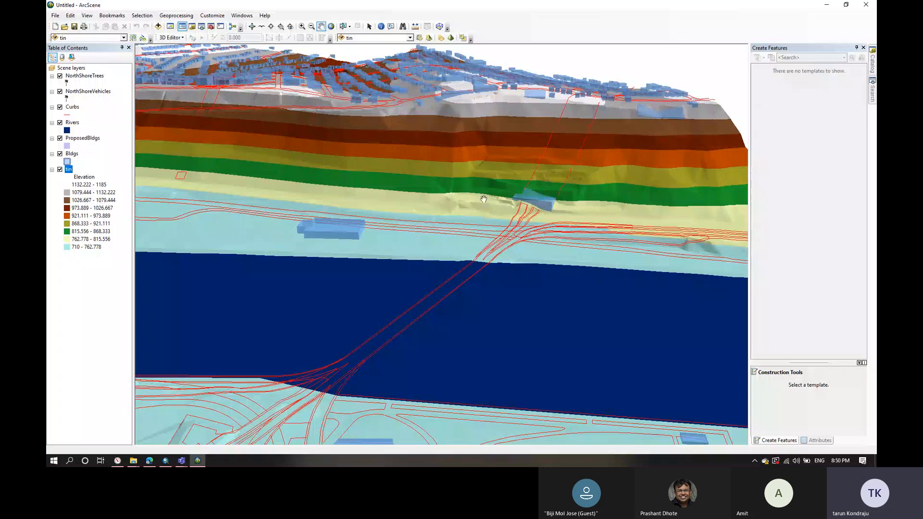
left_click_drag(495, 181, 293, 368)
left_click_drag(485, 246, 445, 302)
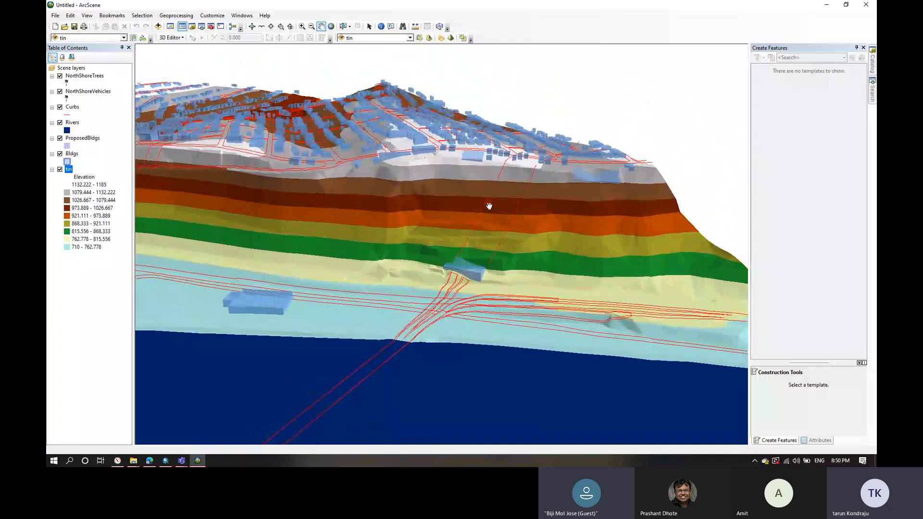
left_click(430, 40)
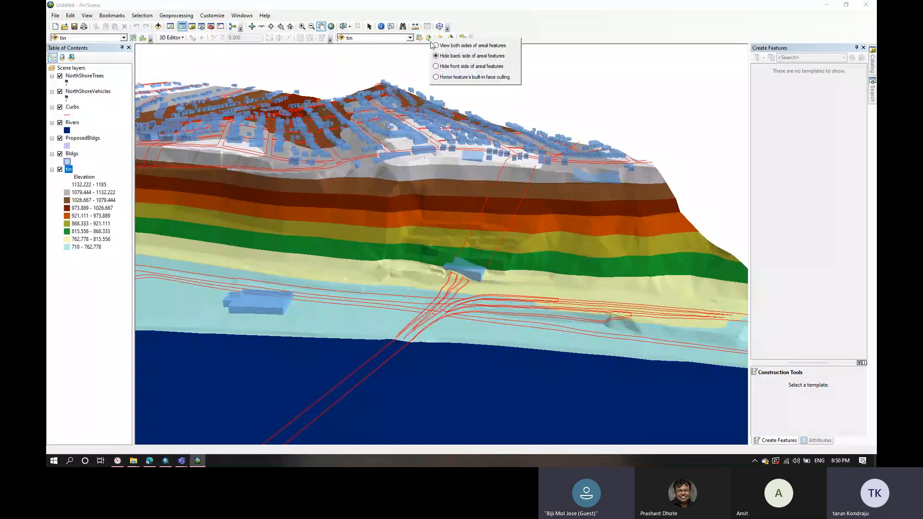
left_click(491, 9)
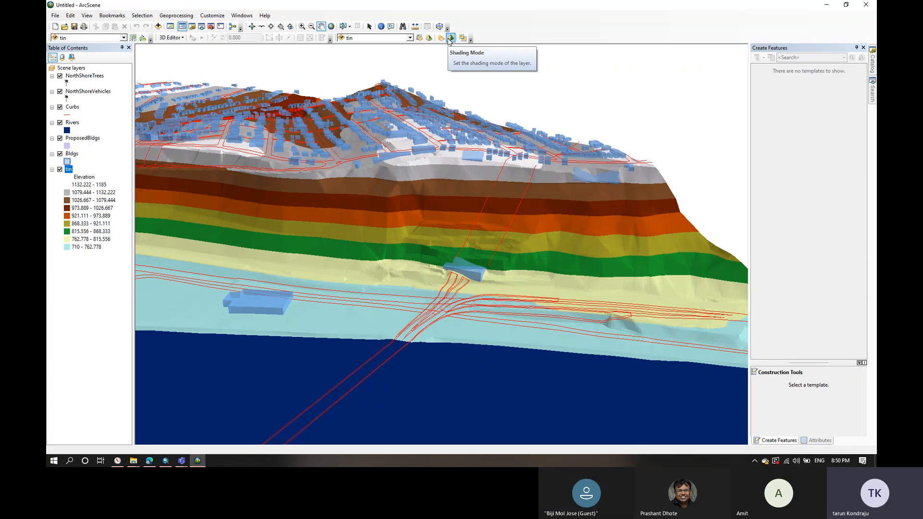
Step: Try smooth shading on the tin layer, and return it to flat shading
left_click(450, 38)
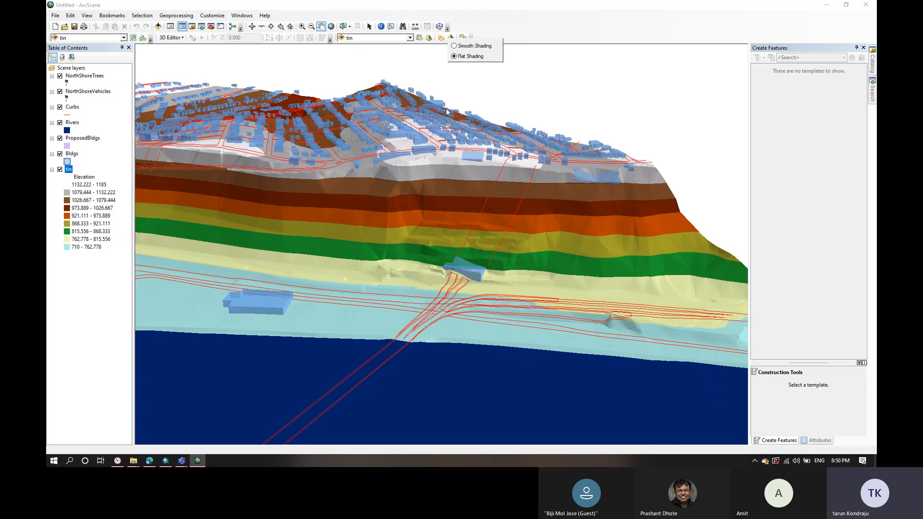
left_click(446, 183)
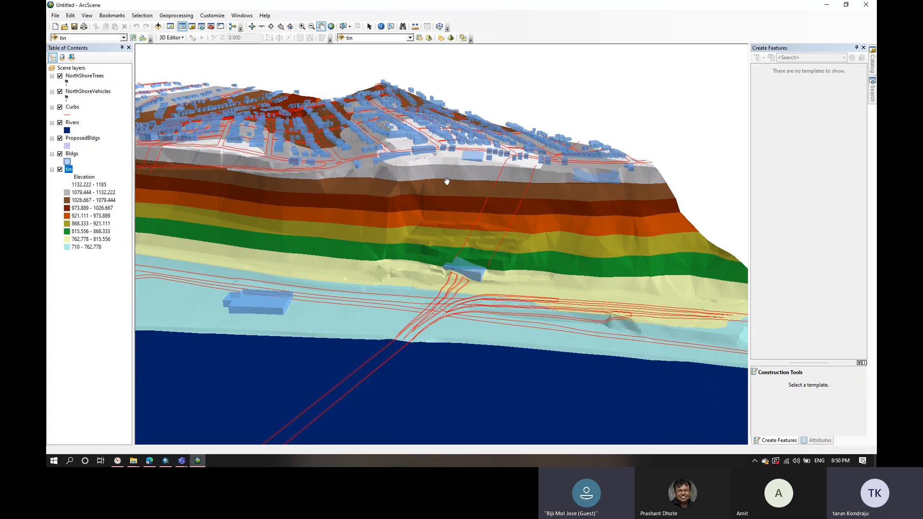
left_click(451, 38)
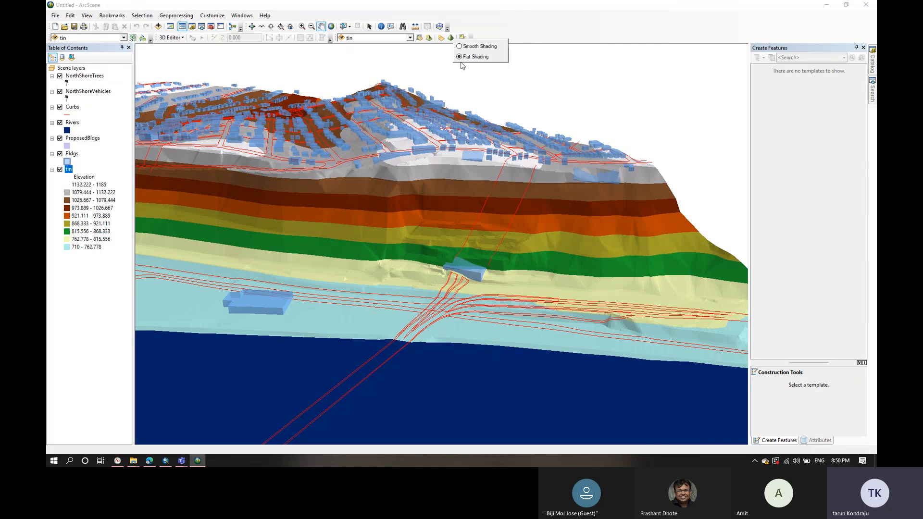
left_click(469, 47)
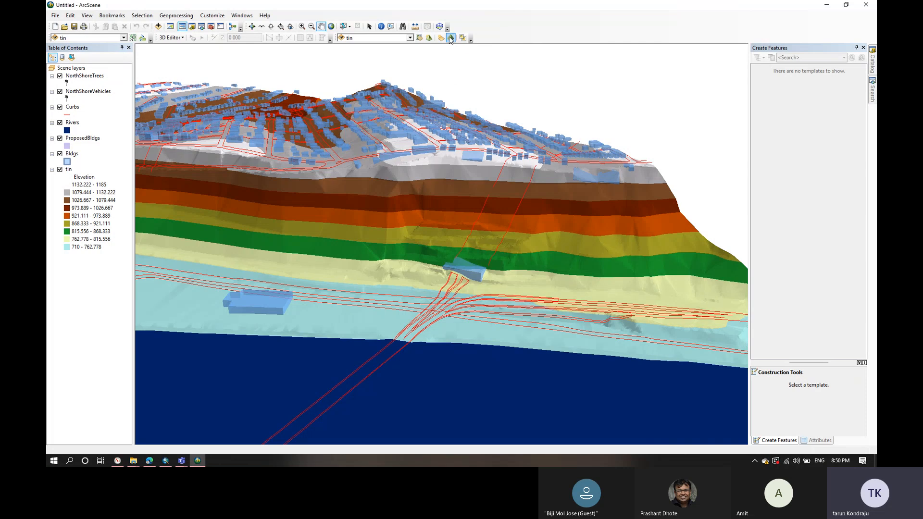
left_click(451, 38)
left_click(461, 54)
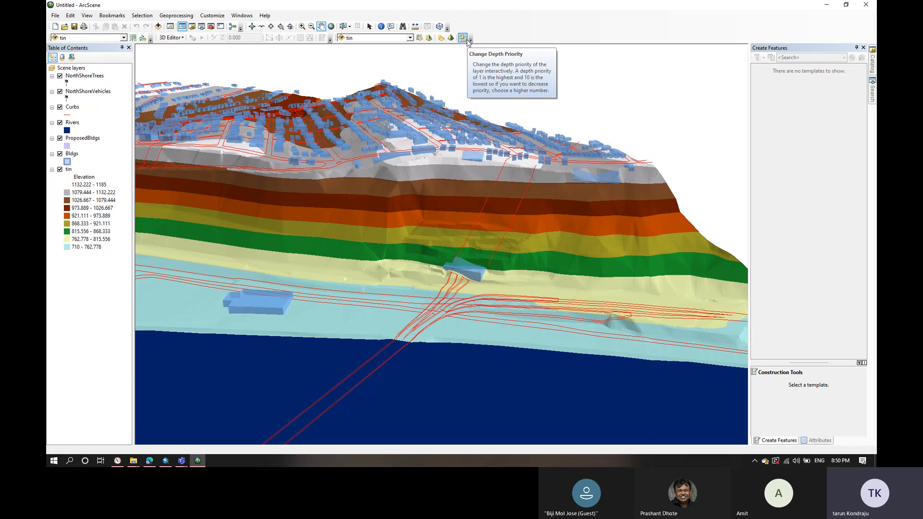
Step: Lower the tin layer's depth priority to 10, and raise it back to the highest priority
left_click(466, 38)
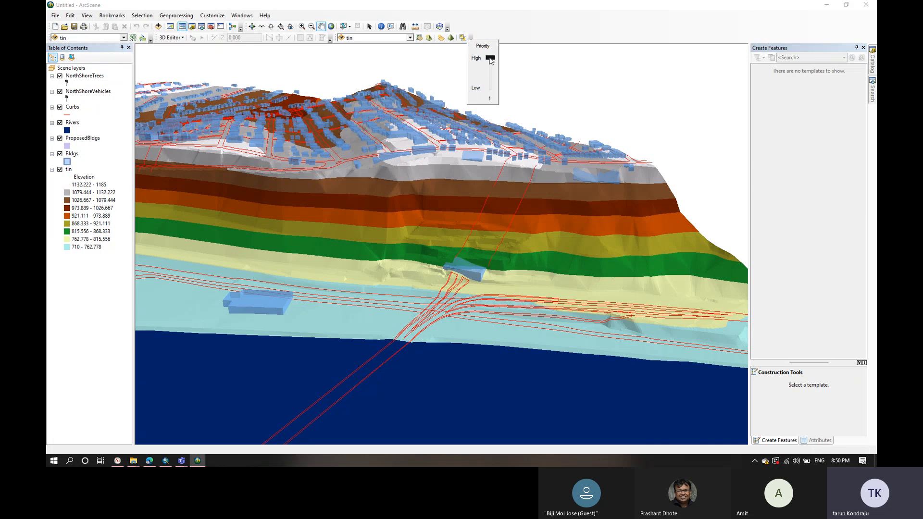
left_click_drag(490, 61, 490, 88)
left_click(462, 38)
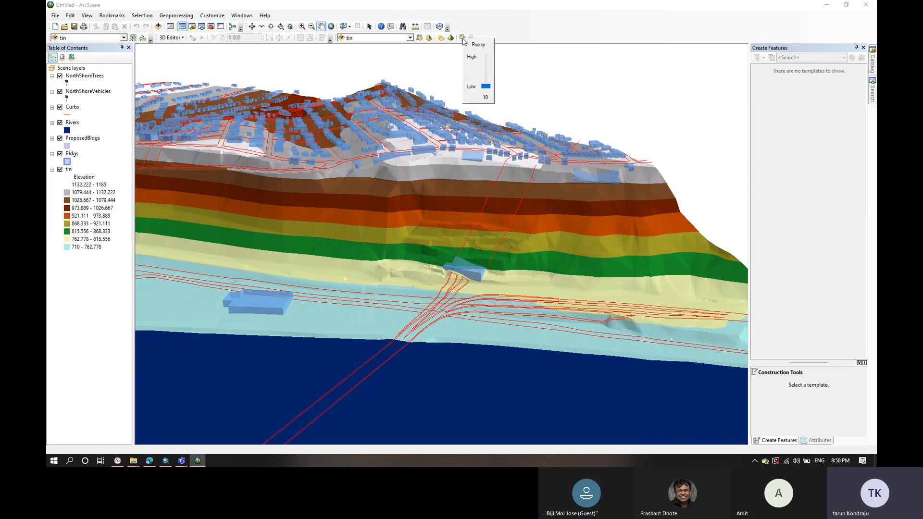
left_click_drag(490, 87, 487, 48)
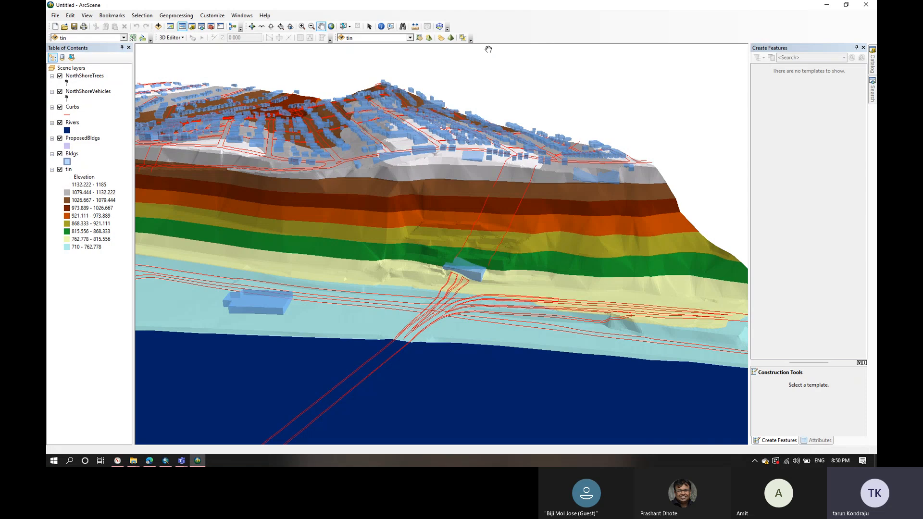
left_click(411, 38)
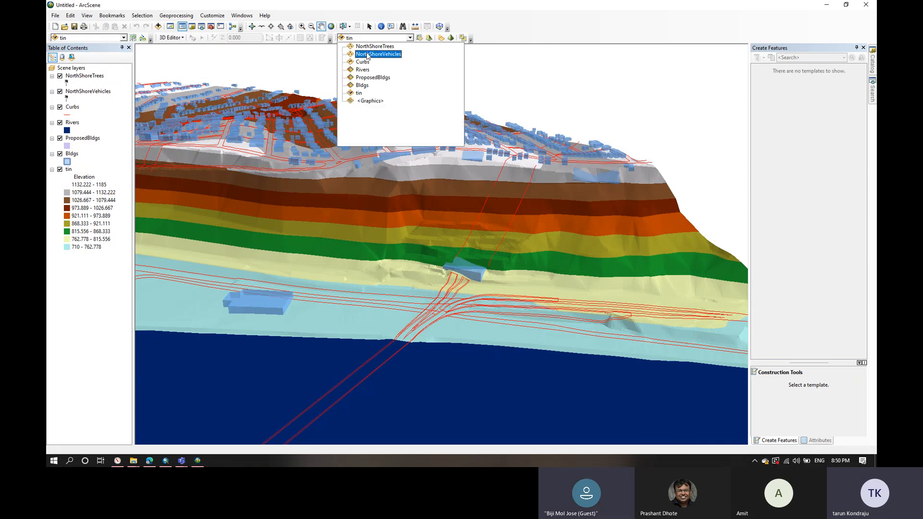
left_click(495, 8)
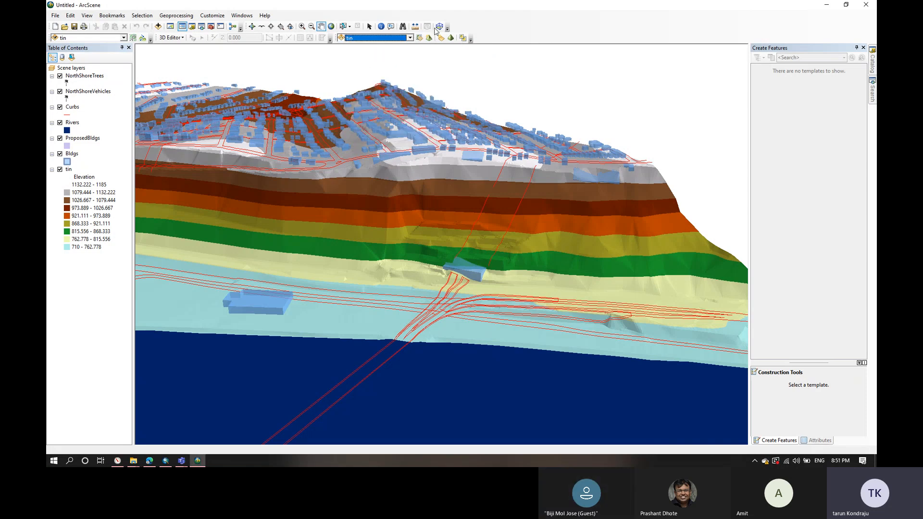
Step: Measure the ground distance up the hillside from the riverbank to the plateau, and close the measurement
left_click(415, 26)
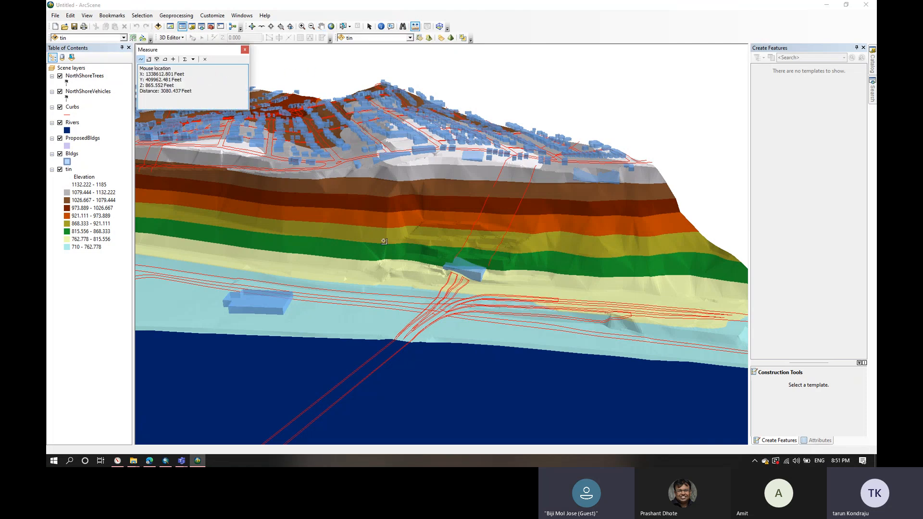
left_click(410, 288)
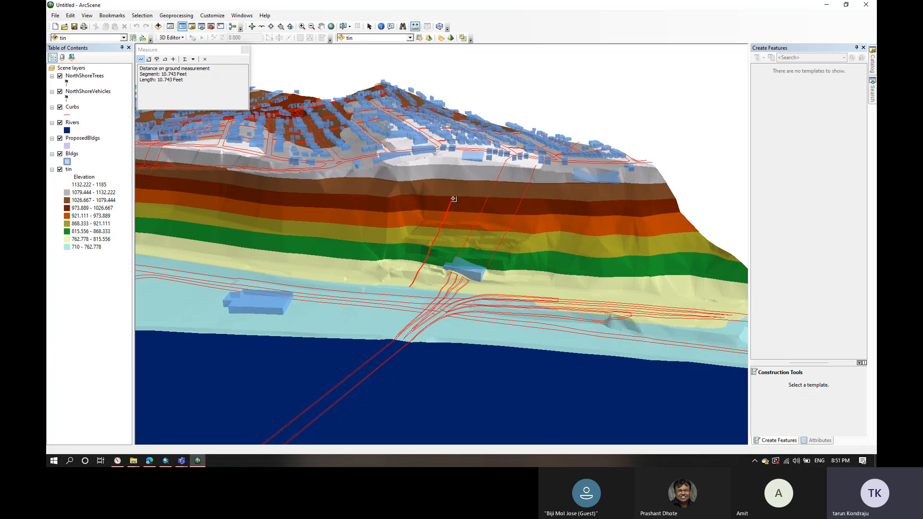
left_click(462, 153)
left_click(253, 28)
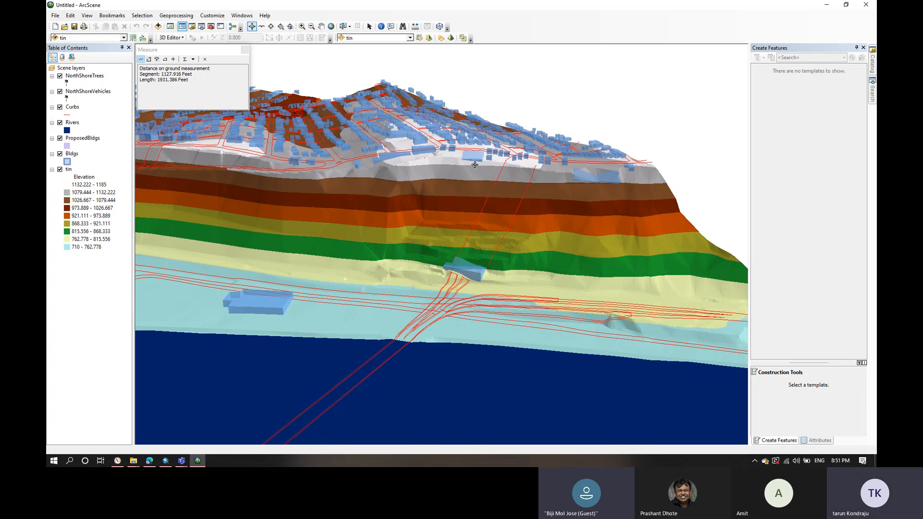
mouse_move(508, 188)
left_mouse_down()
mouse_move(533, 160)
mouse_move(536, 187)
mouse_move(589, 188)
mouse_move(257, 195)
mouse_move(614, 206)
mouse_move(491, 205)
mouse_move(520, 190)
left_mouse_up()
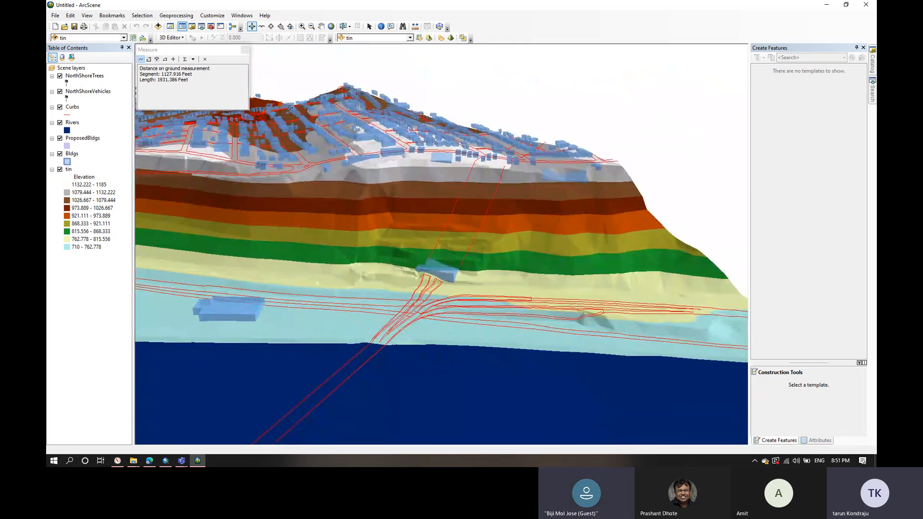
left_click(245, 48)
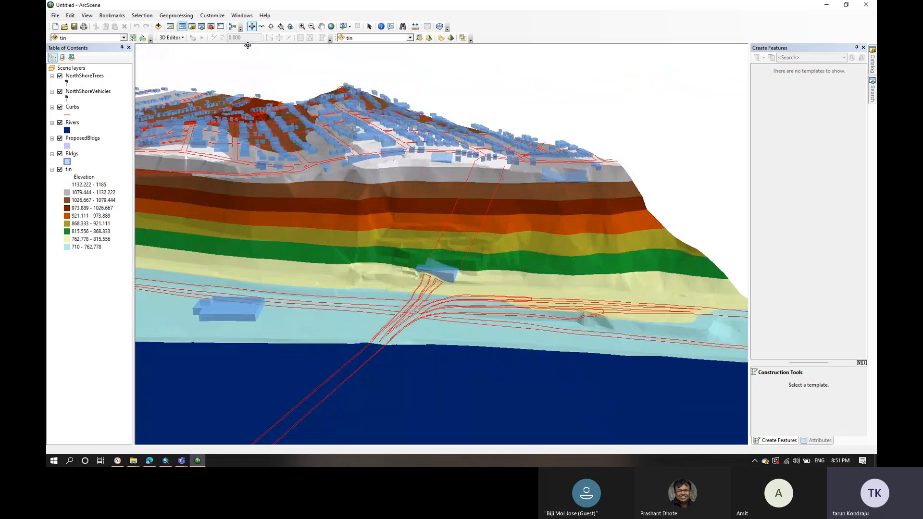
Step: Create a steepest path line on the tin surface, starting on the bank slope beside the bridge approach
left_click(143, 39)
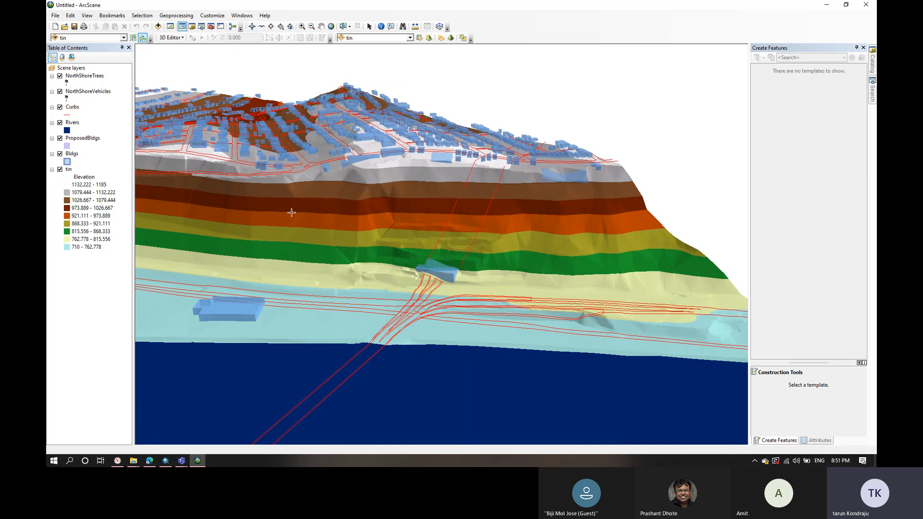
left_click(380, 288)
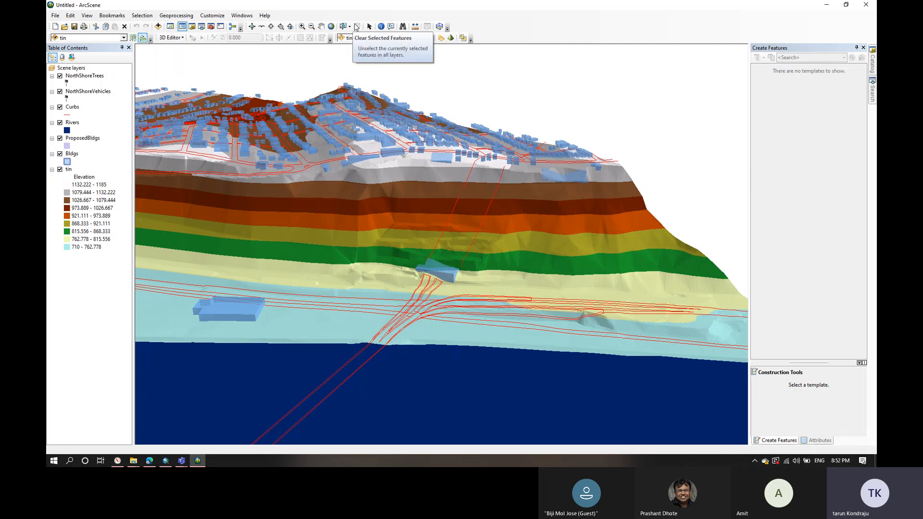
Step: Select the steepest path line and examine its symbol properties and context options without changing them
left_click(369, 26)
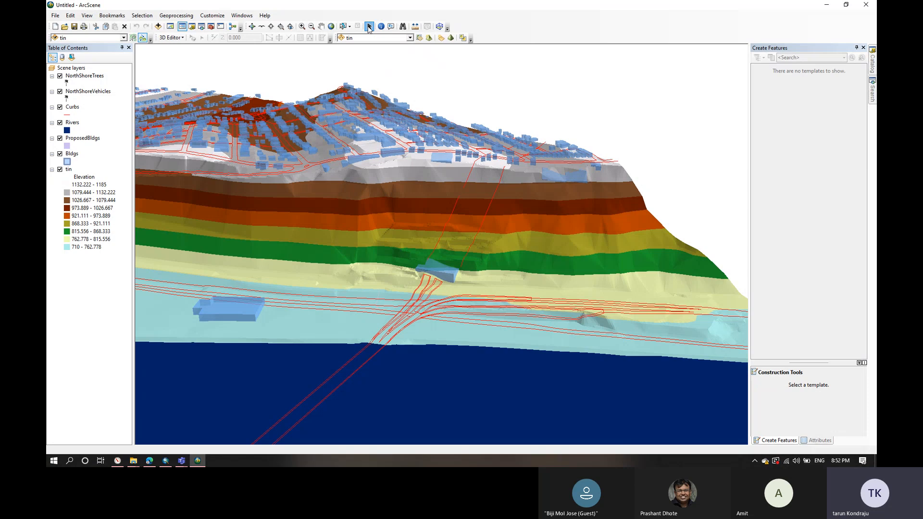
key("Delete")
right_click(380, 291)
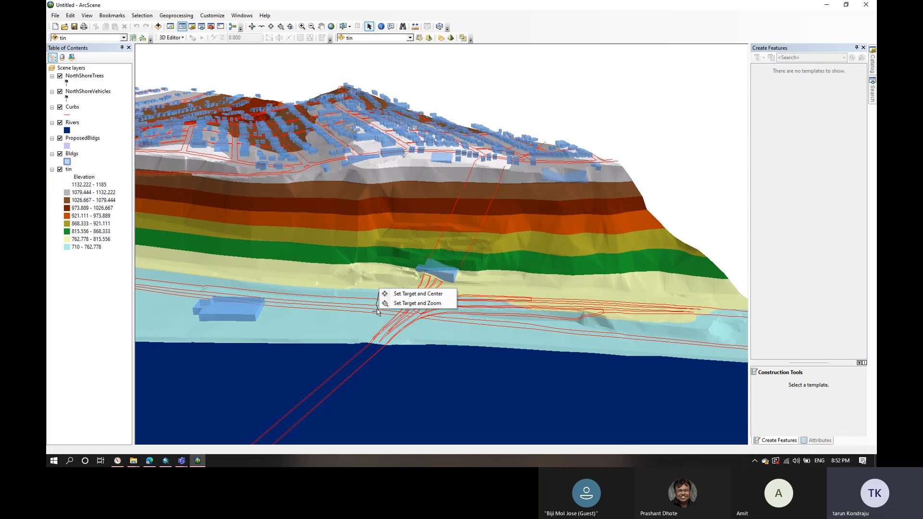
left_click(377, 307)
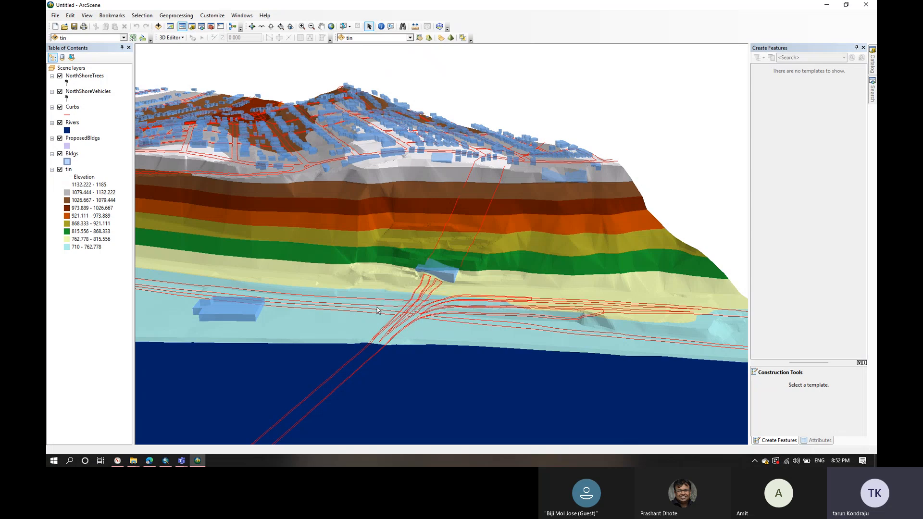
left_click(377, 307)
double_click(377, 310)
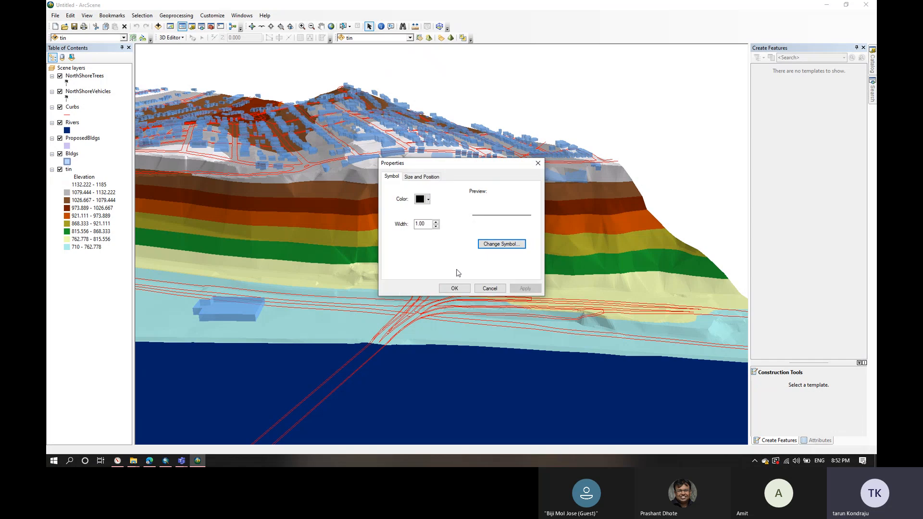
left_click(490, 288)
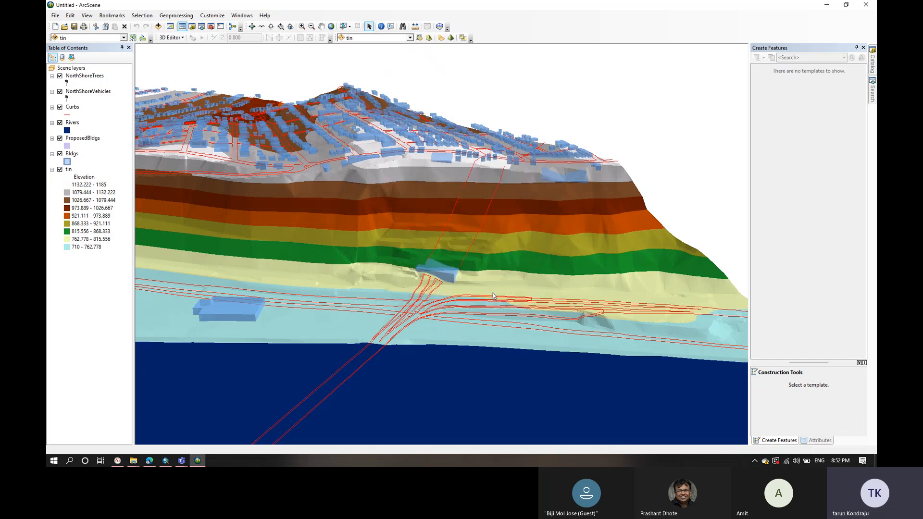
left_click(378, 293)
right_click(378, 295)
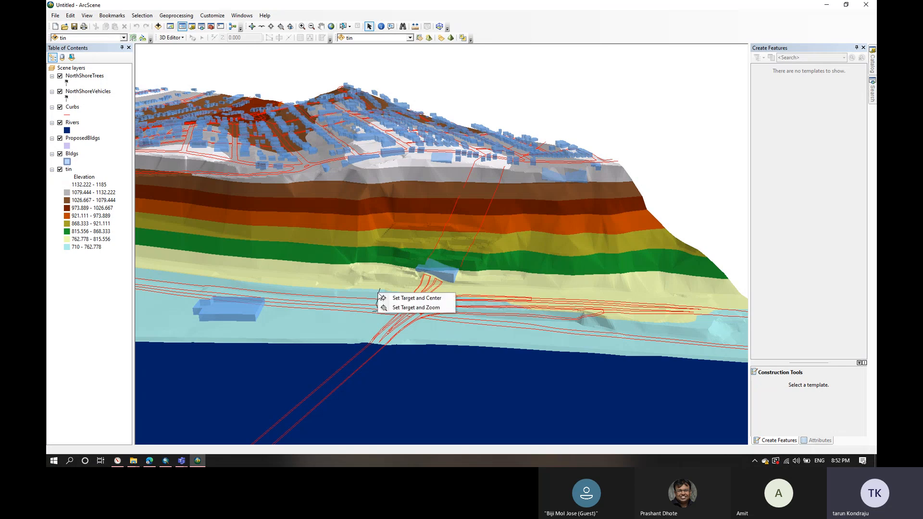
left_click(488, 36)
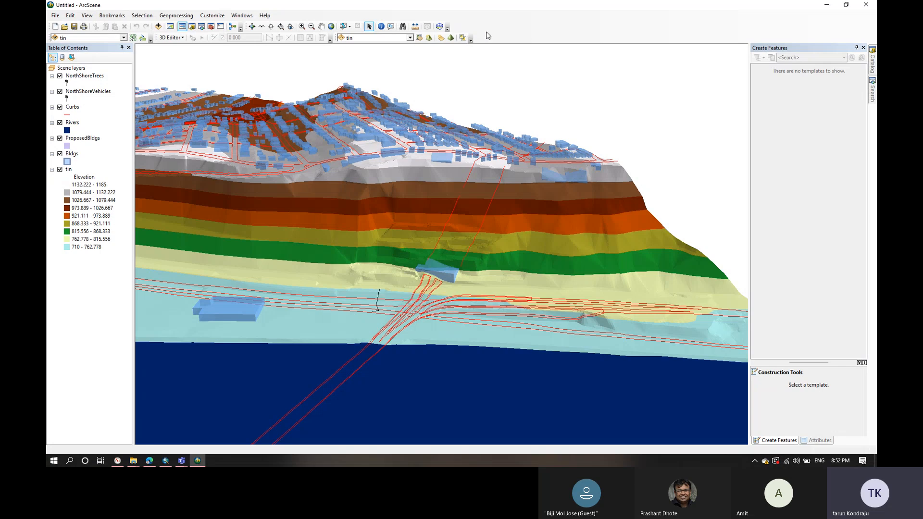
left_click(418, 4)
Step: Check the surface layers available to the 3D Analyst tools, and dock the 3D Editor toolbar beside the Tools toolbar
left_click(124, 38)
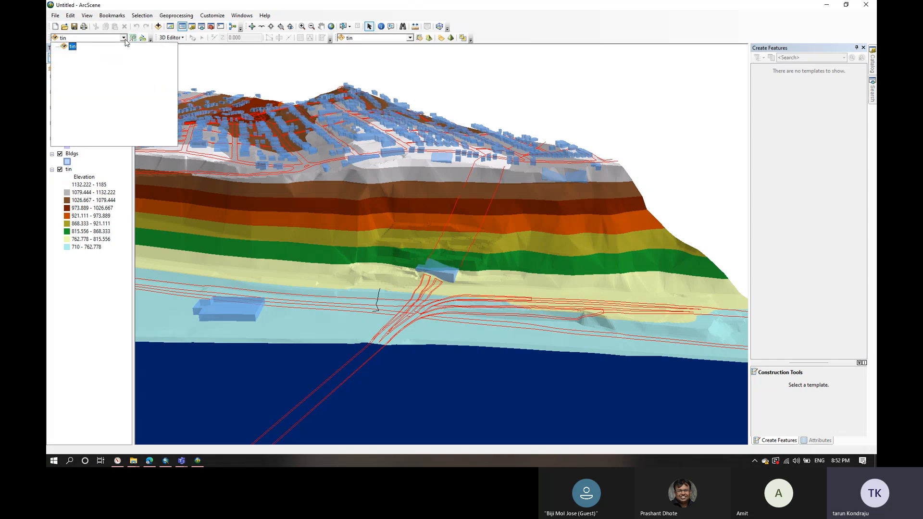
left_click(125, 40)
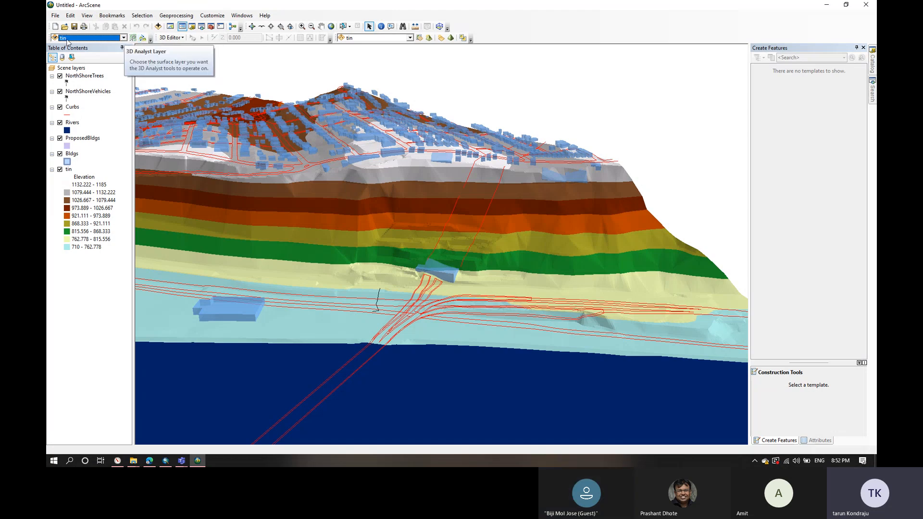
mouse_move(49, 31)
left_mouse_down()
mouse_move(50, 20)
mouse_move(50, 32)
left_mouse_up()
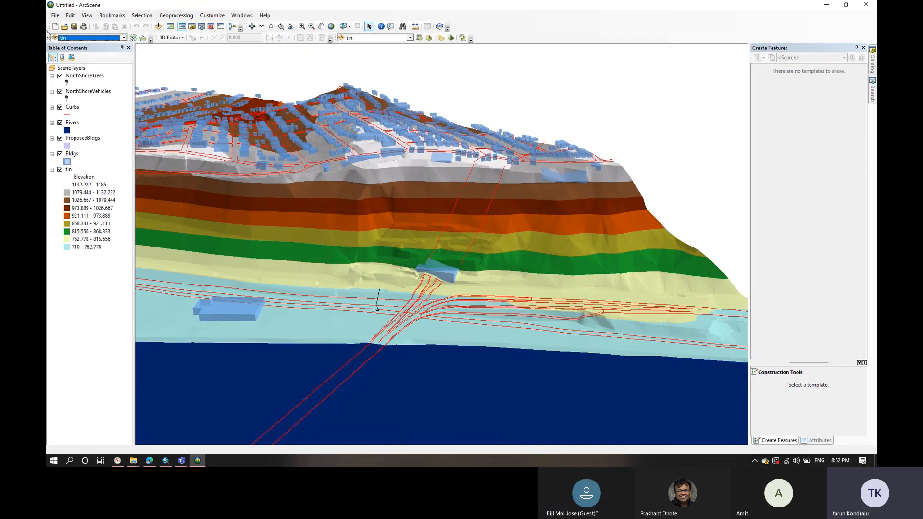
mouse_move(49, 37)
left_mouse_down()
mouse_move(211, 39)
mouse_move(272, 65)
mouse_move(406, 47)
mouse_move(399, 36)
mouse_move(48, 34)
left_mouse_up()
left_click_drag(155, 38, 450, 28)
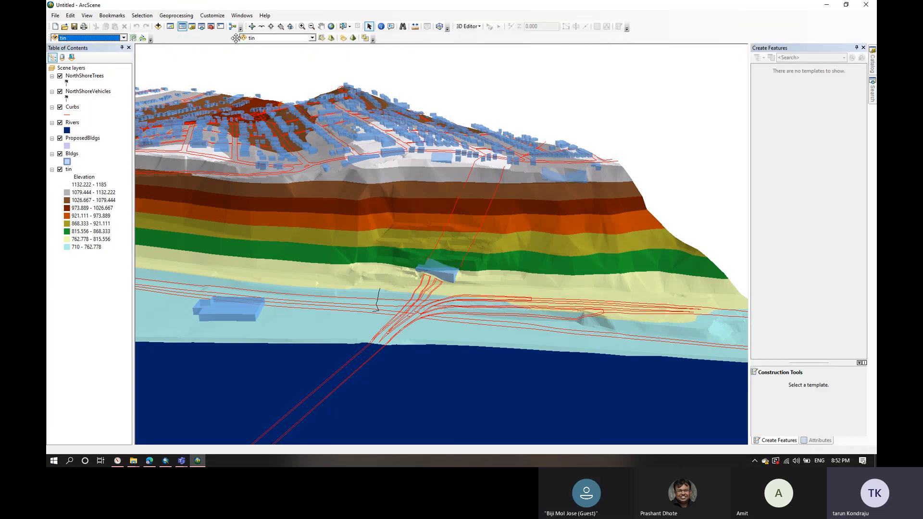
Step: Undock and close the 3D Effects and 3D Analyst toolbars
left_click_drag(236, 39, 242, 66)
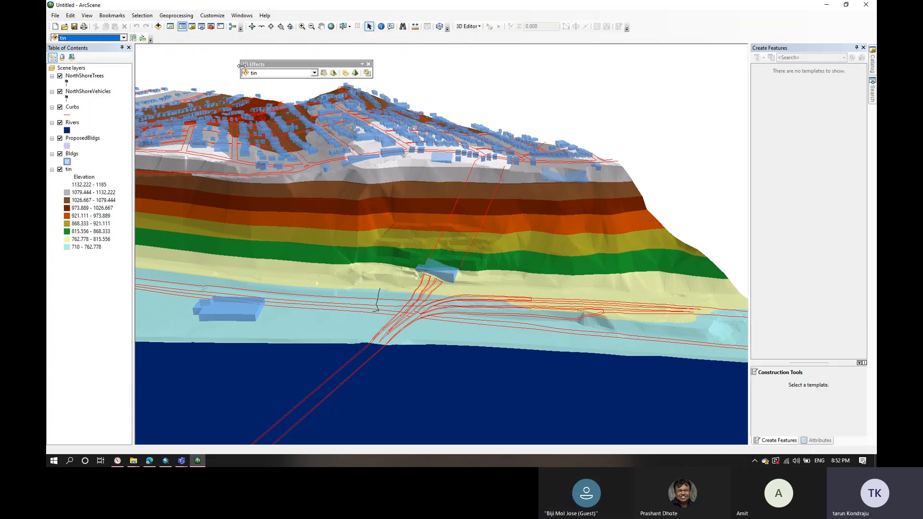
left_click(368, 64)
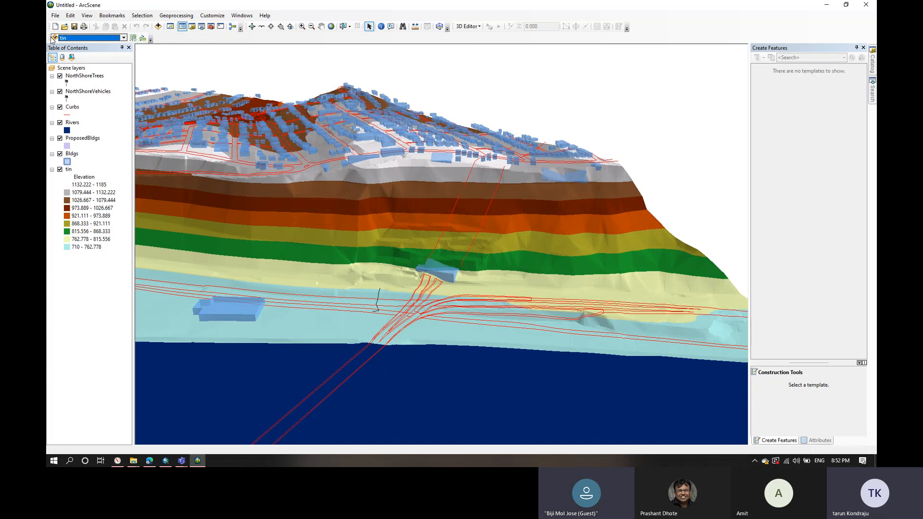
left_click_drag(52, 38, 187, 67)
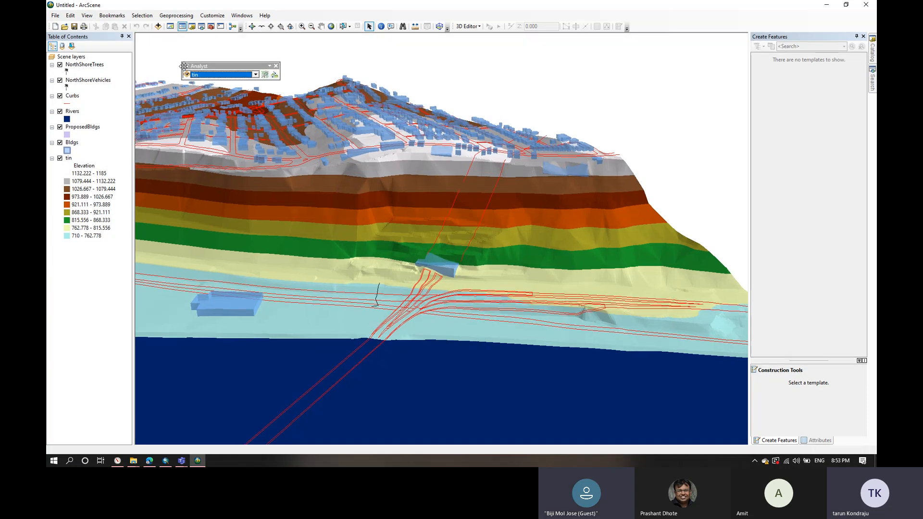
left_click(276, 66)
Step: Display the 3D Analyst toolbar again and dock it beside the 3D Editor toolbar
right_click(649, 30)
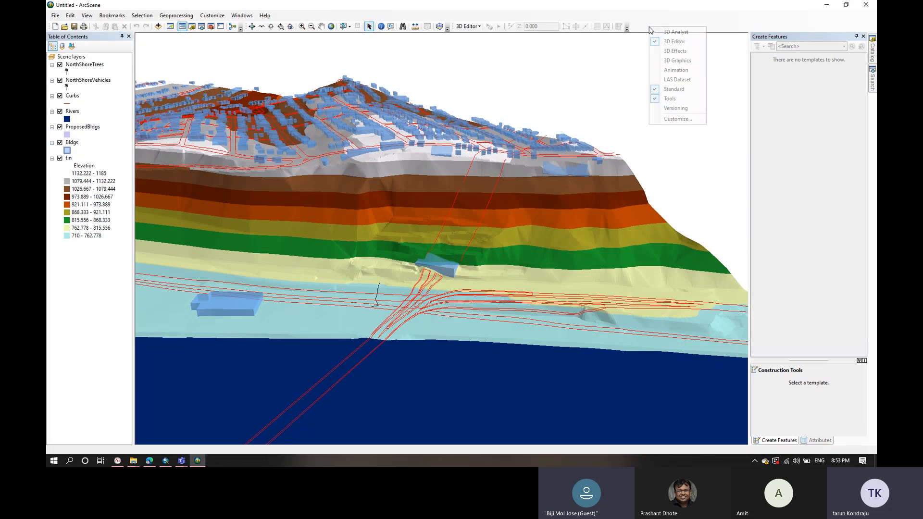
left_click(678, 33)
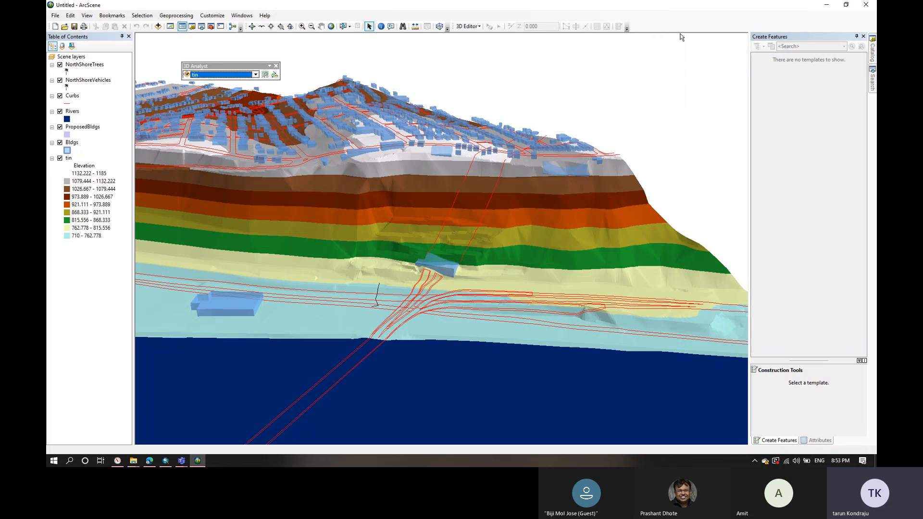
left_click_drag(258, 66, 704, 24)
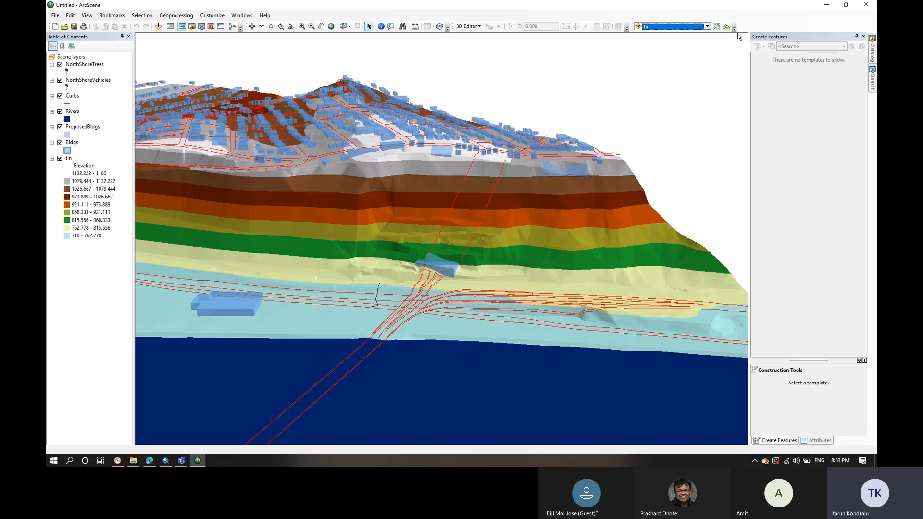
Step: Create three steepest paths on the tin, starting from points along the upper edge of the hillside
left_click(726, 27)
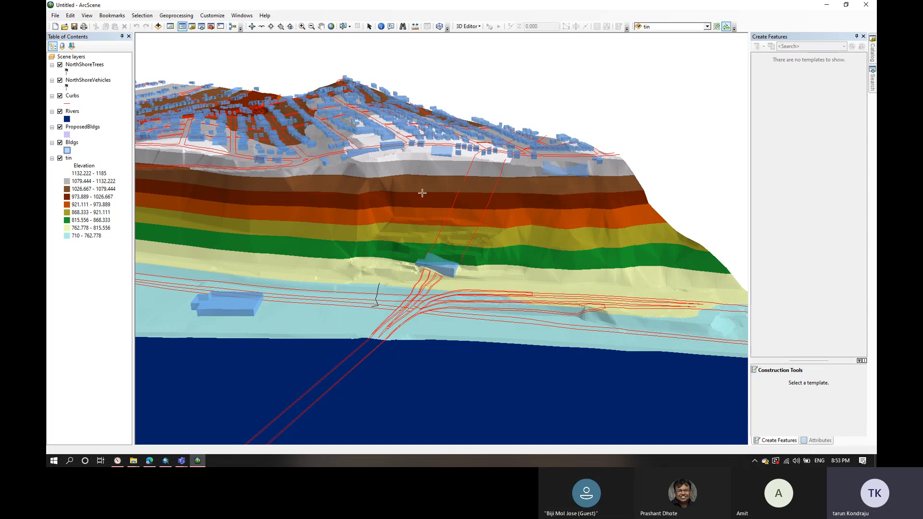
left_click(435, 164)
left_click(421, 156)
left_click(394, 155)
Step: Look through the available toolbars, showing and closing the 3D Effects toolbar
left_click(735, 28)
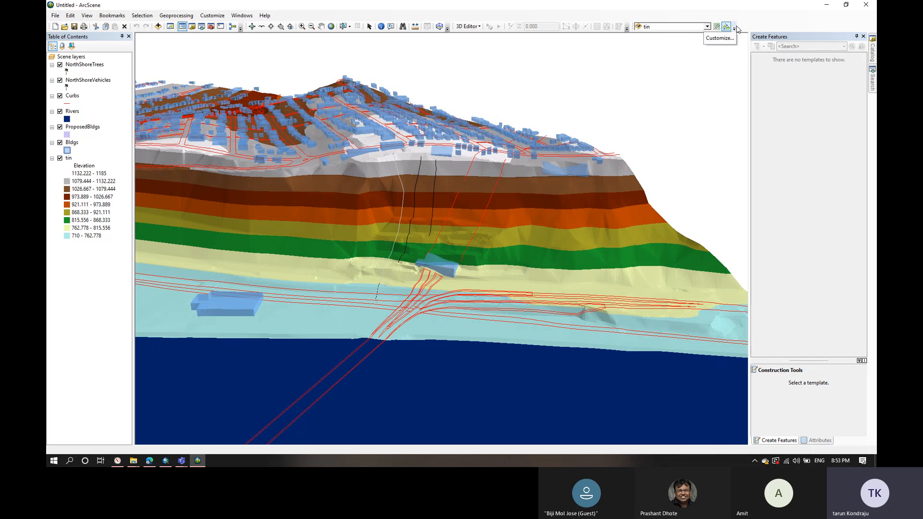
left_click(761, 33)
right_click(754, 28)
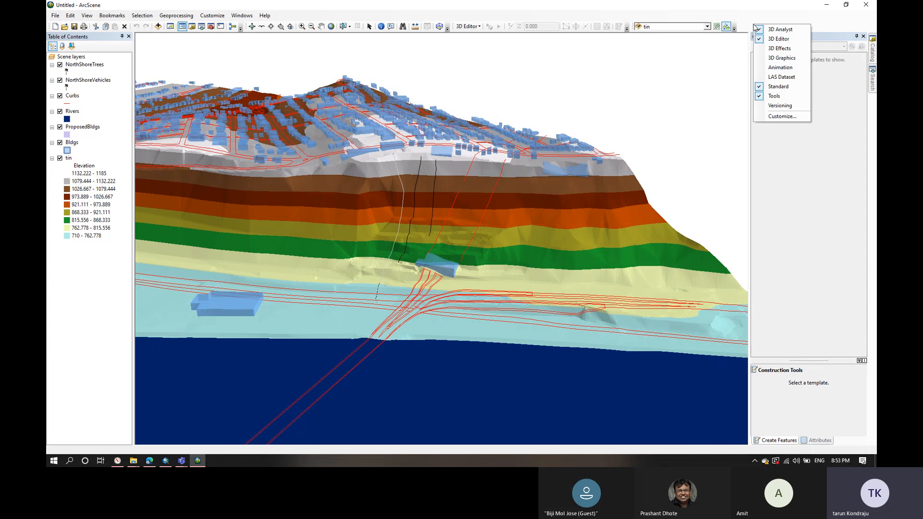
left_click(765, 49)
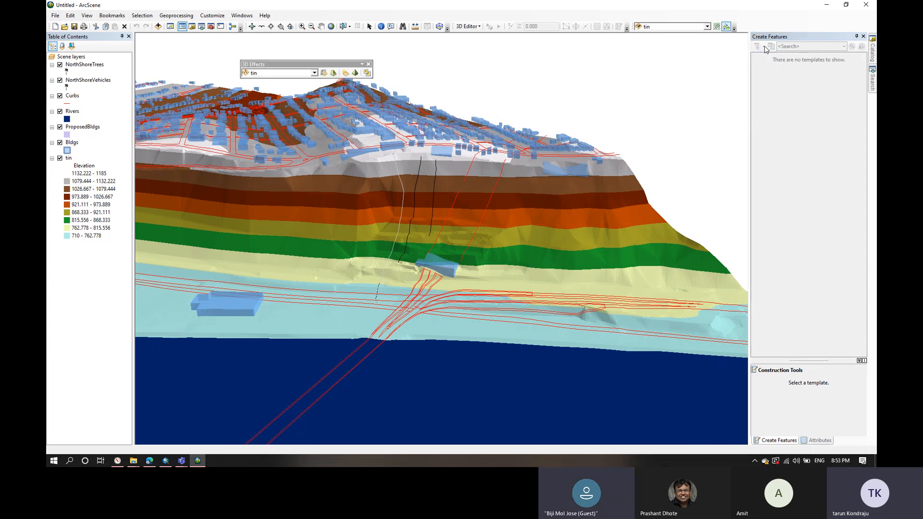
left_click(368, 64)
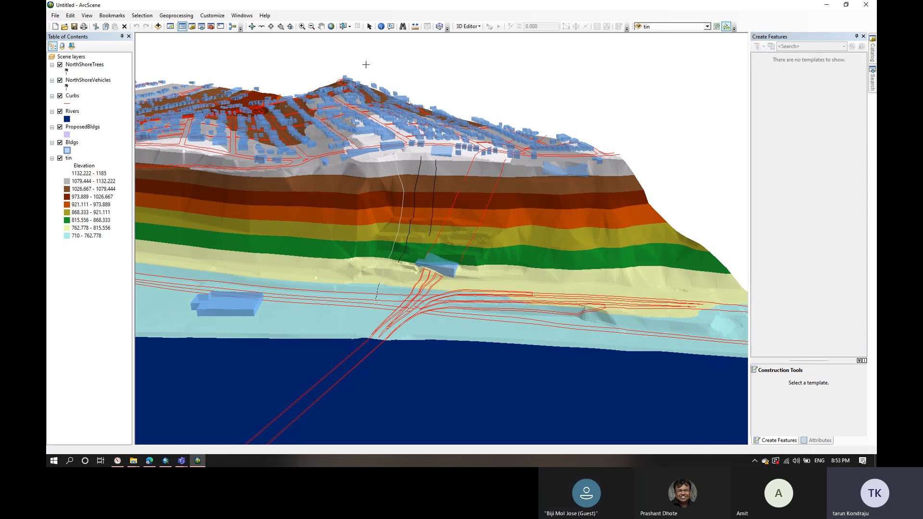
right_click(746, 26)
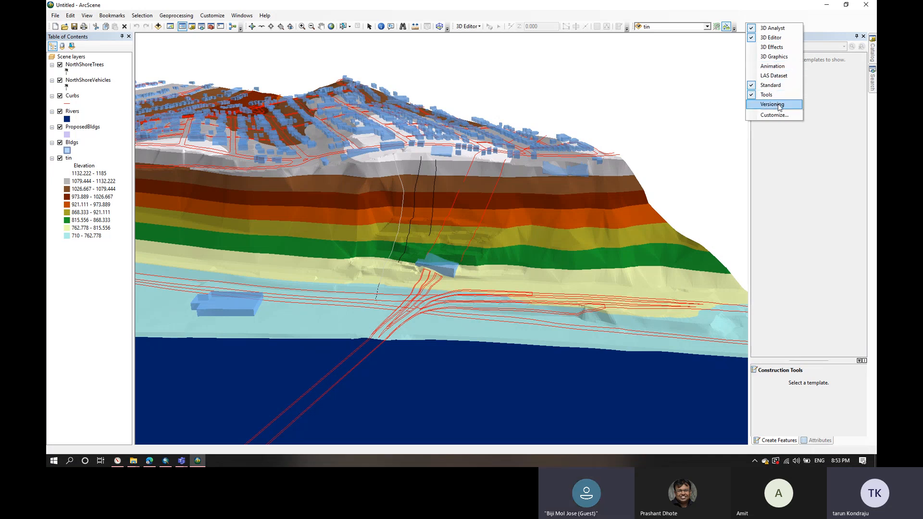
left_click(742, 18)
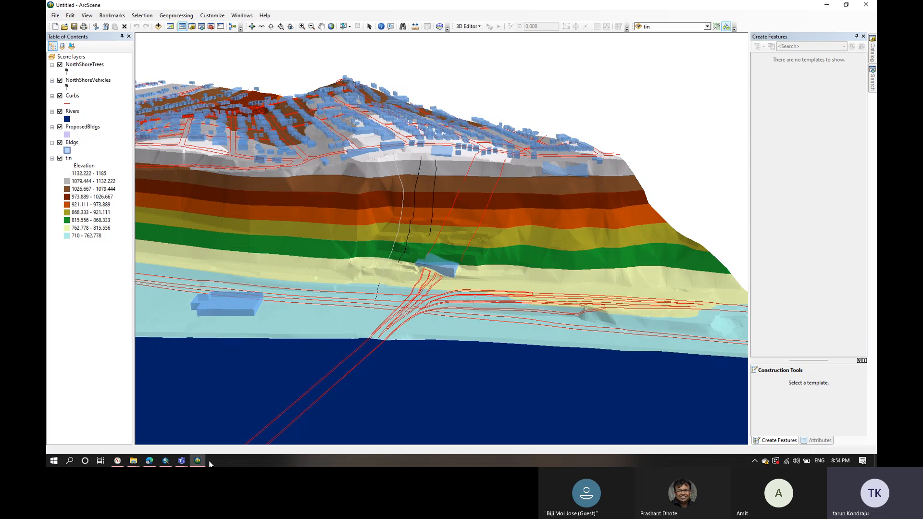
Step: Switch to ArcMap and add the tin surface from the tindata folder to an empty map
left_click(166, 461)
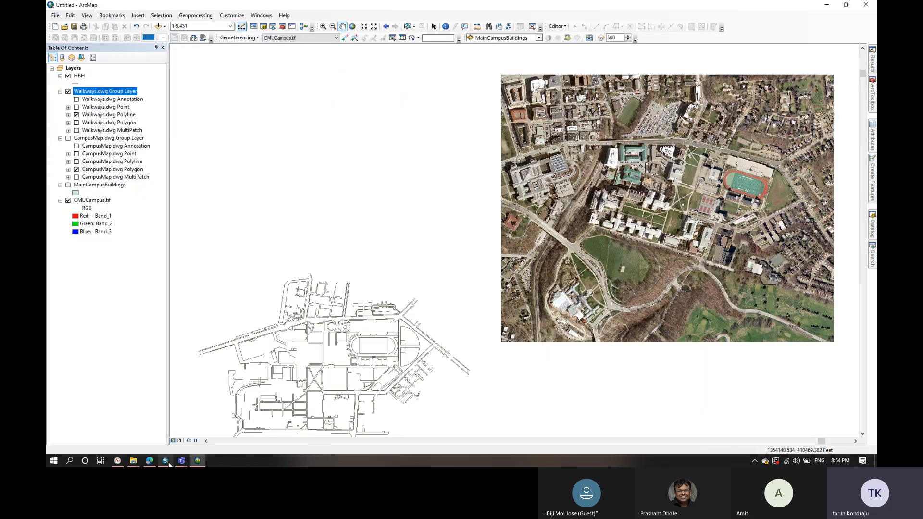
left_click(826, 4)
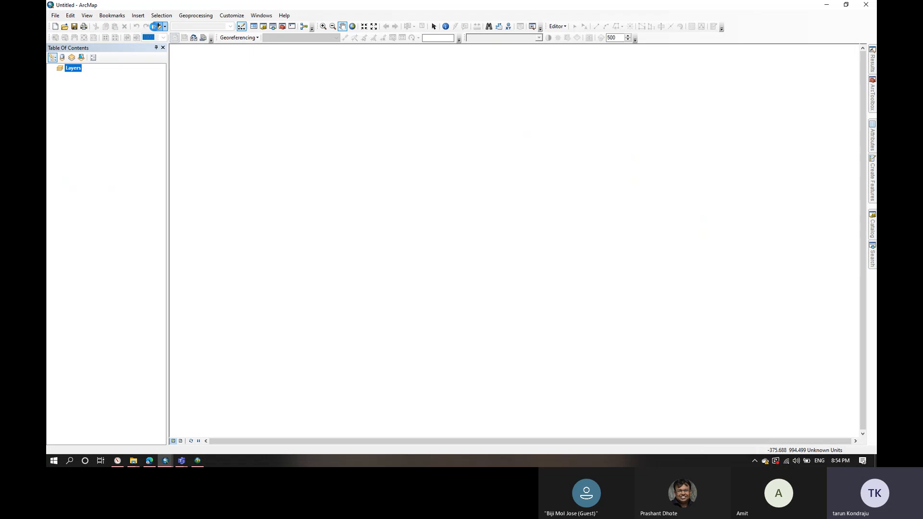
left_click(158, 26)
left_click(474, 174)
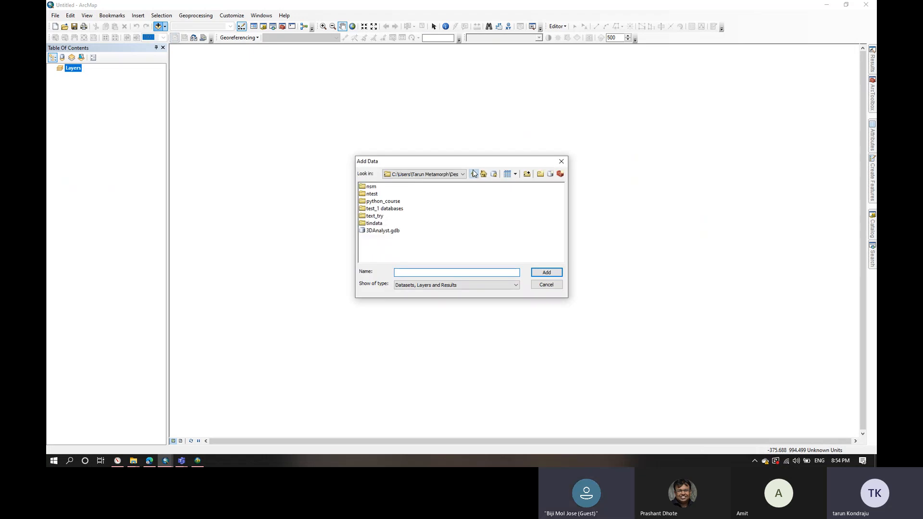
left_click(374, 223)
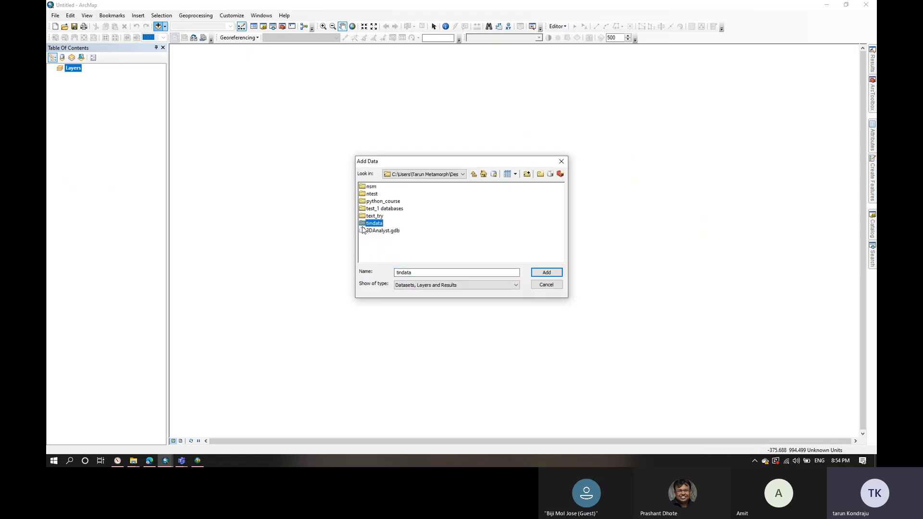
double_click(363, 227)
double_click(373, 202)
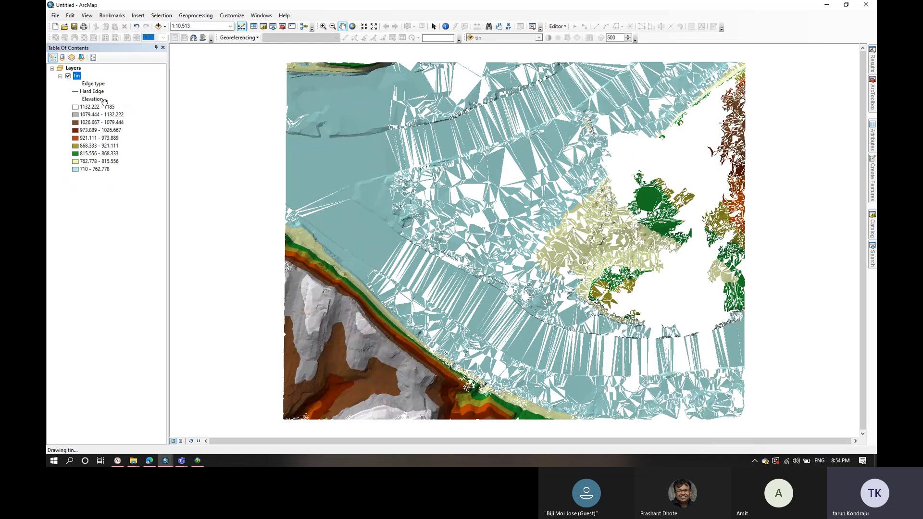
Step: Set the tin layer's Hard Edge line symbol to No Color
left_click(76, 91)
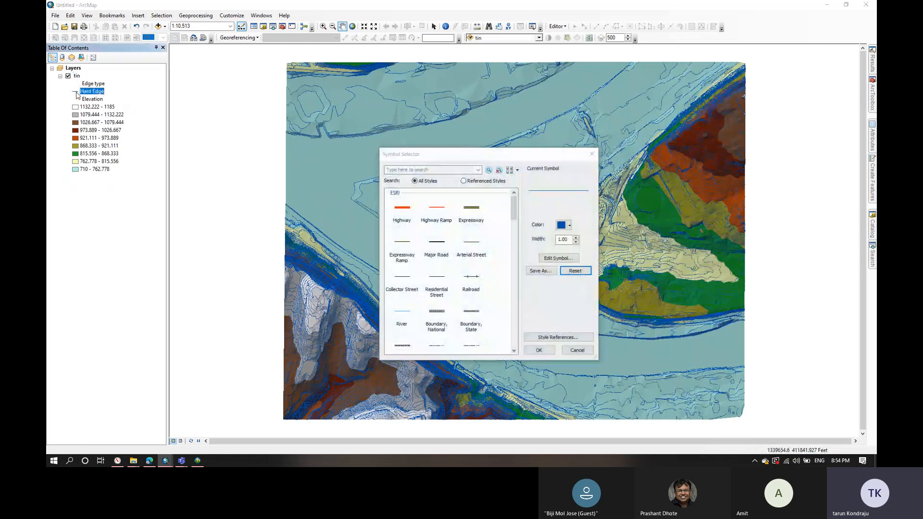
left_click(567, 225)
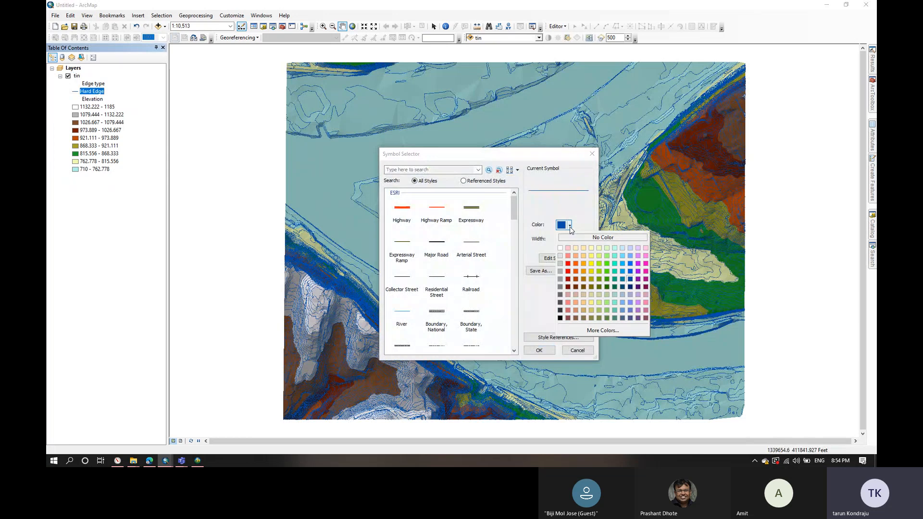
left_click(589, 240)
left_click(545, 350)
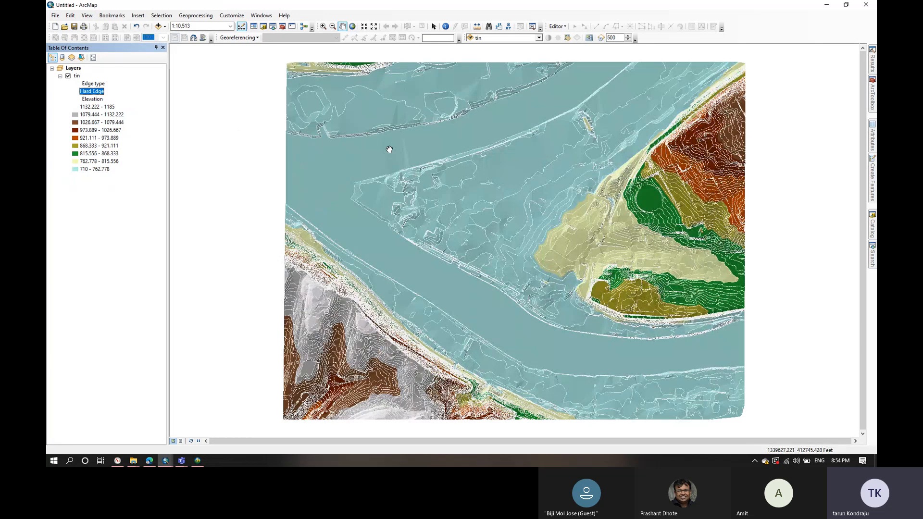
left_click_drag(432, 215, 362, 211)
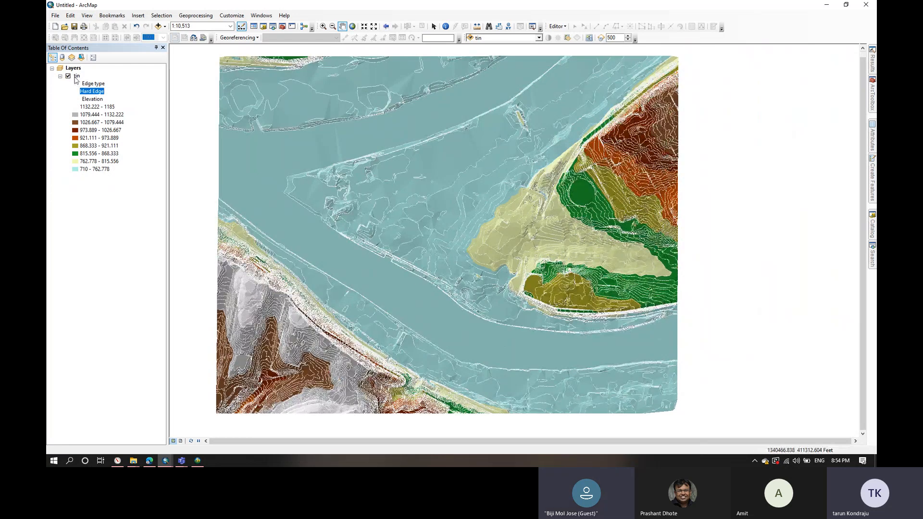
Step: Set the Hard Edge symbol's line width to 0
left_click(75, 92)
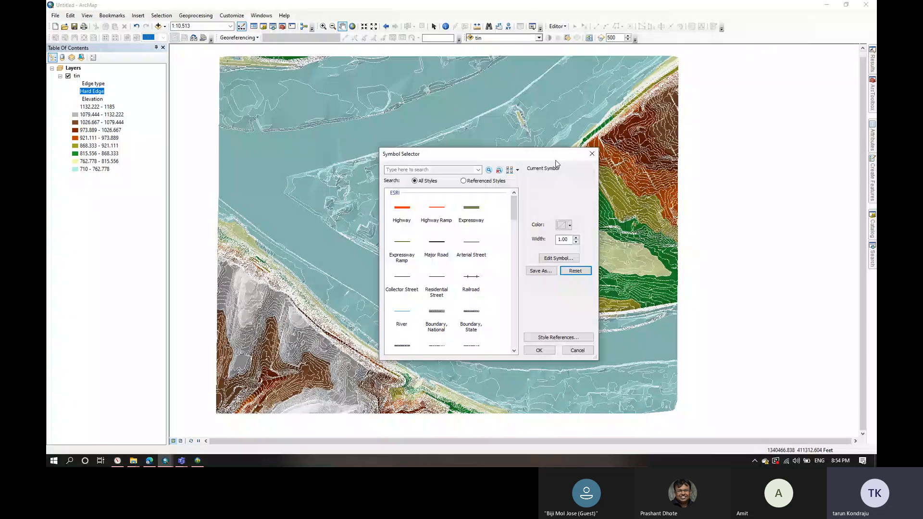
left_click(575, 242)
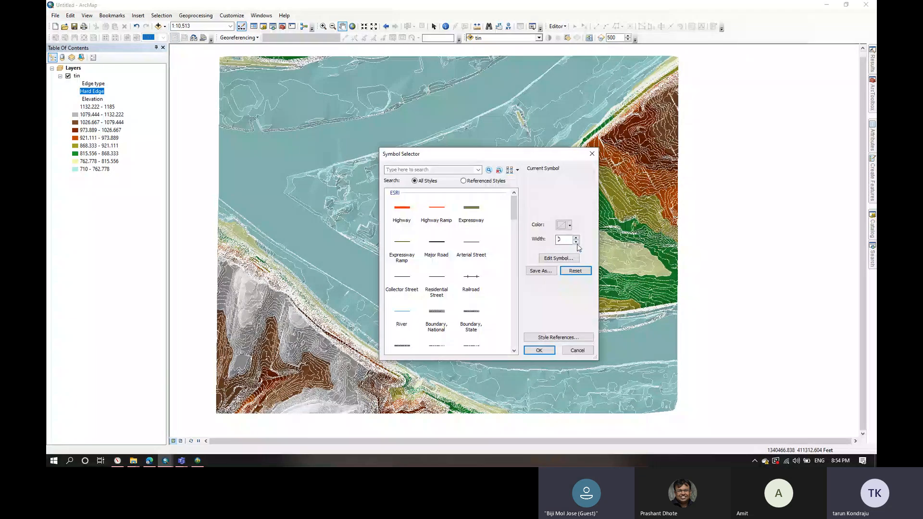
left_click(539, 350)
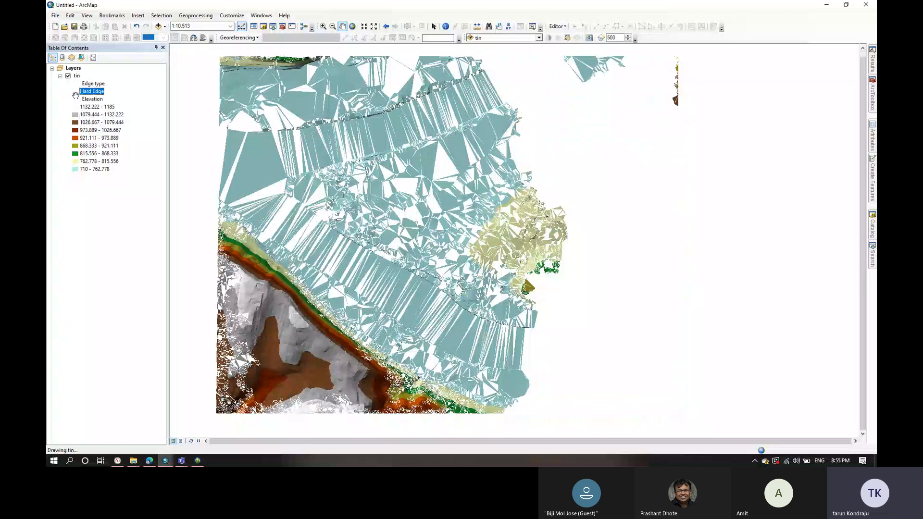
left_click(76, 85)
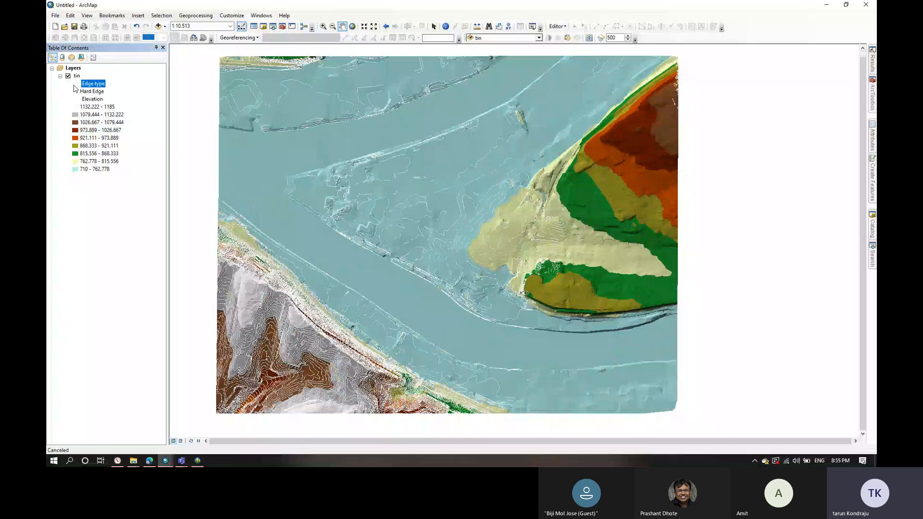
left_click(77, 99)
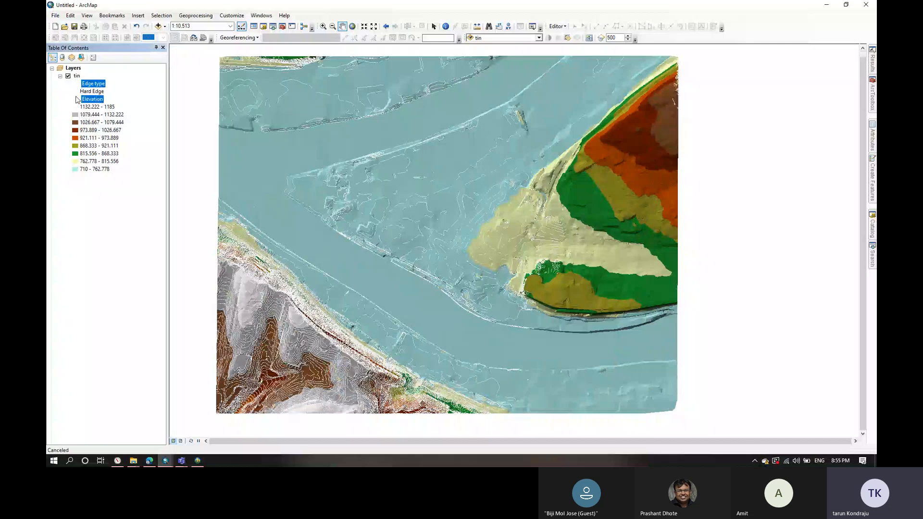
Step: Display the 3D Analyst toolbar and create a steepest path on the tin from the foot of the southwestern slope
right_click(666, 39)
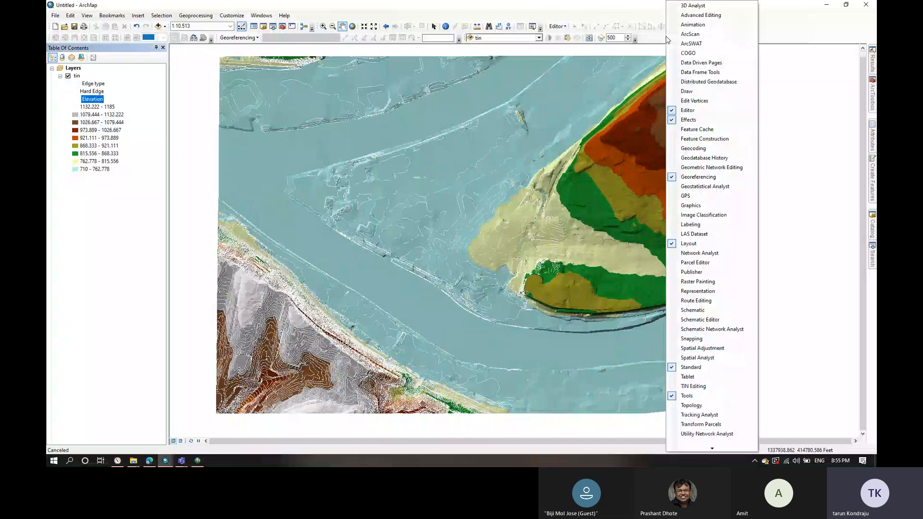
left_click(693, 6)
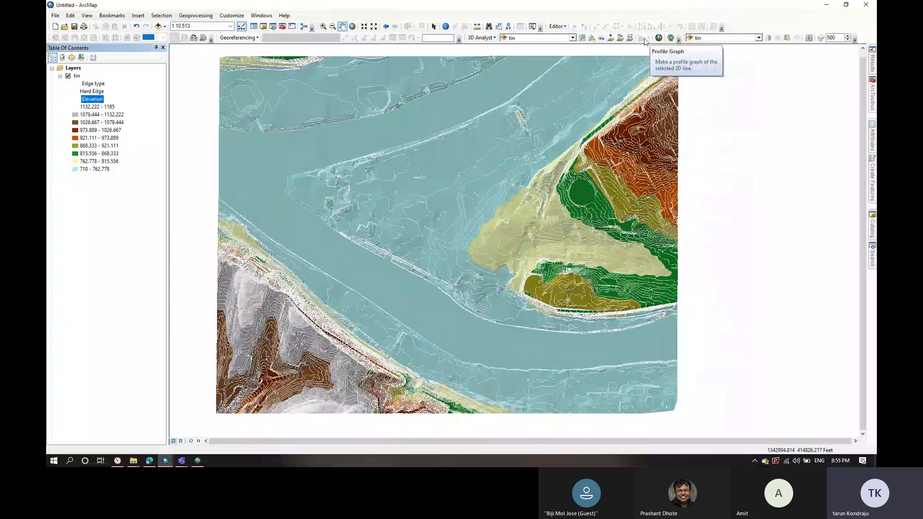
left_click(591, 38)
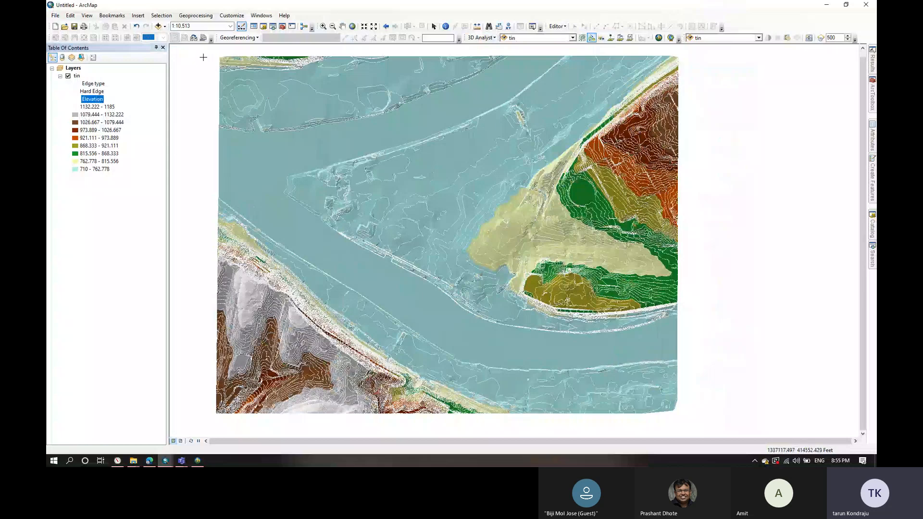
left_click(323, 26)
left_click_drag(272, 245, 337, 324)
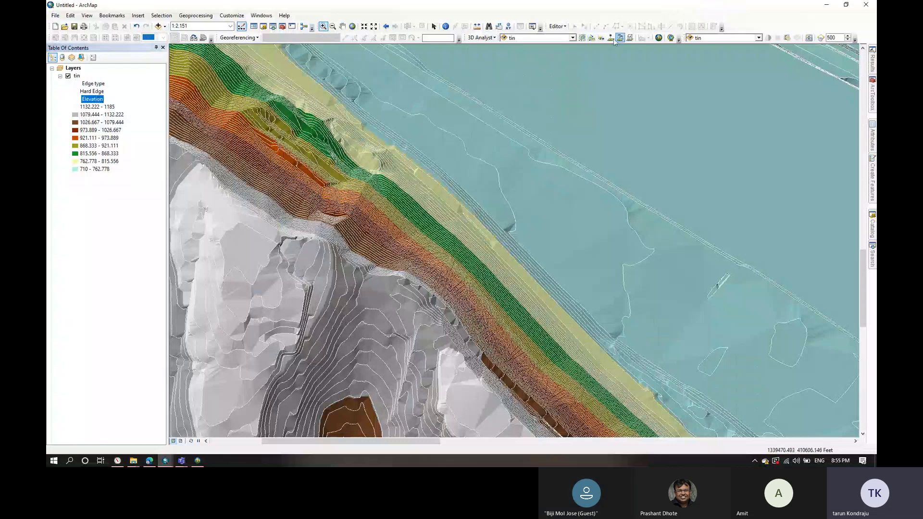
left_click(592, 37)
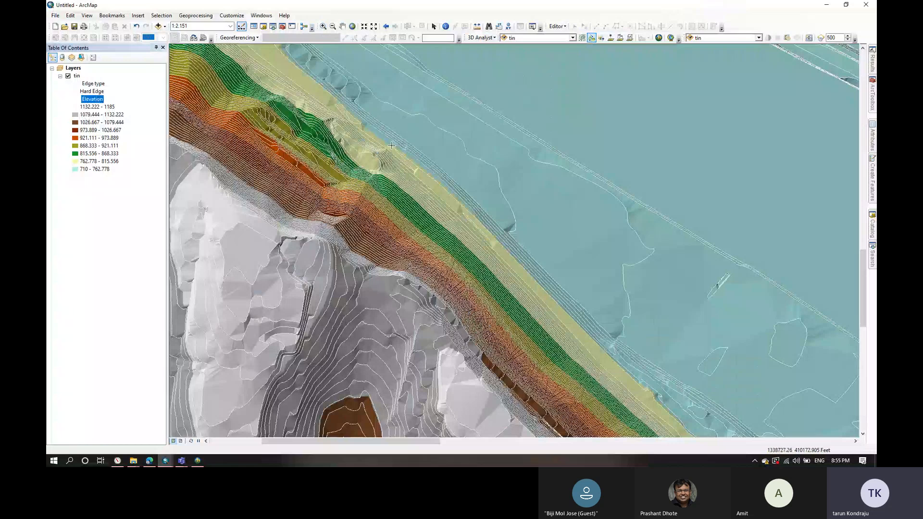
left_click(391, 146)
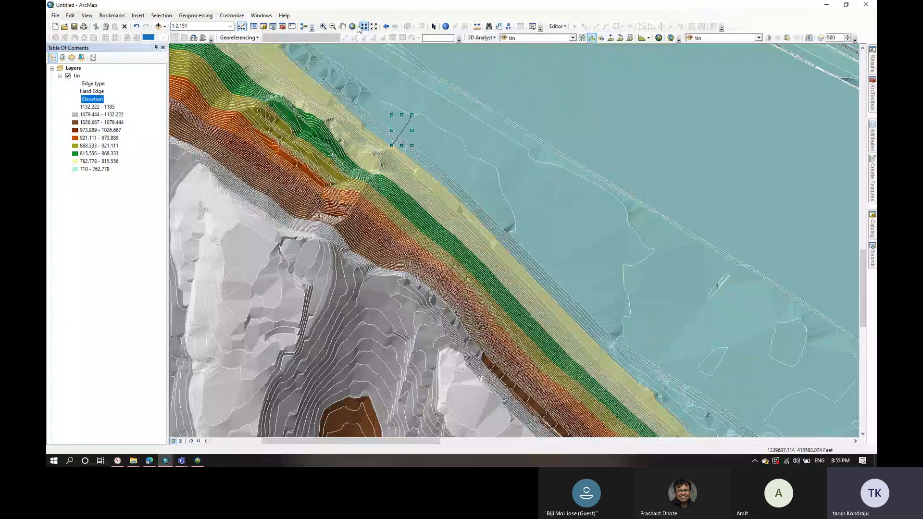
Step: Stretch the steepest path line across the colored slope bands to the gray plateau and create its profile graph
left_click(433, 27)
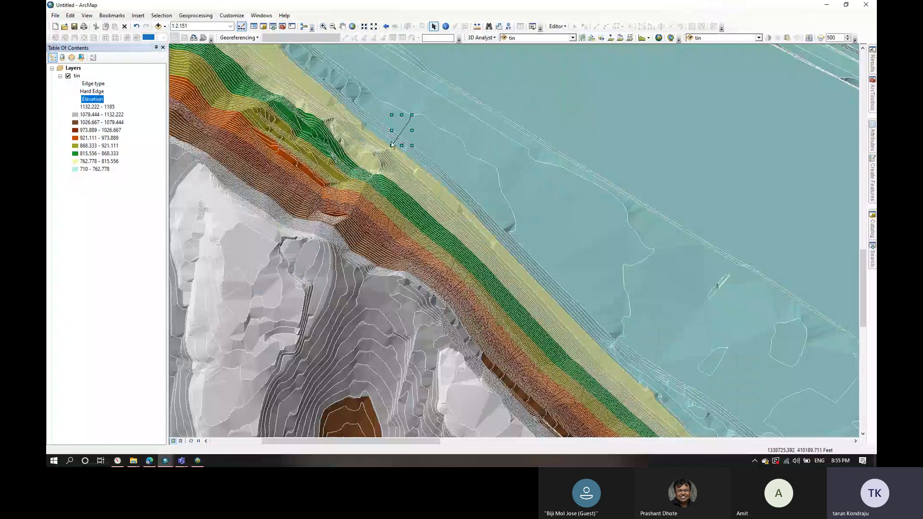
left_click_drag(392, 145, 288, 247)
left_click(641, 37)
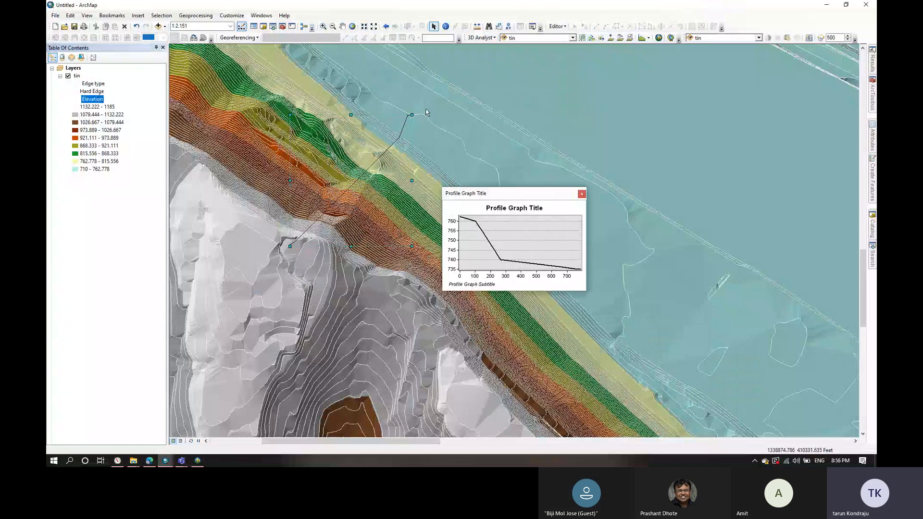
left_click(648, 37)
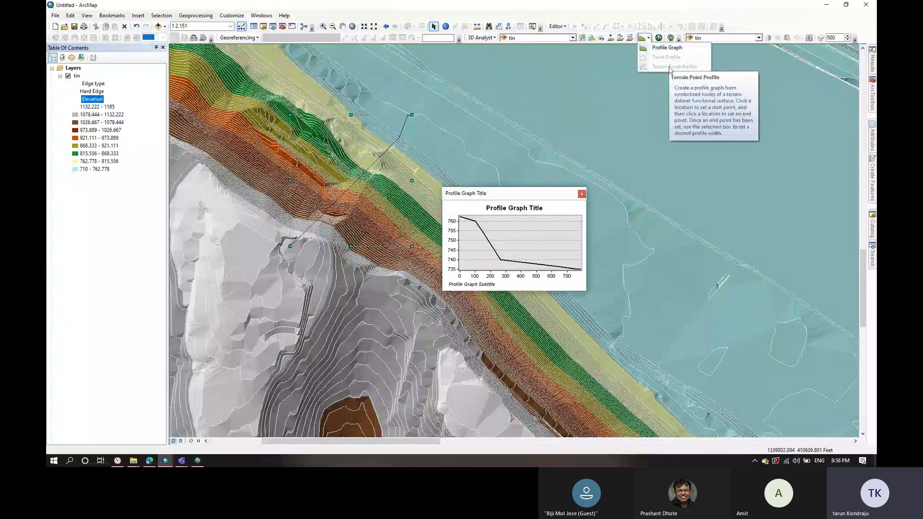
left_click(647, 38)
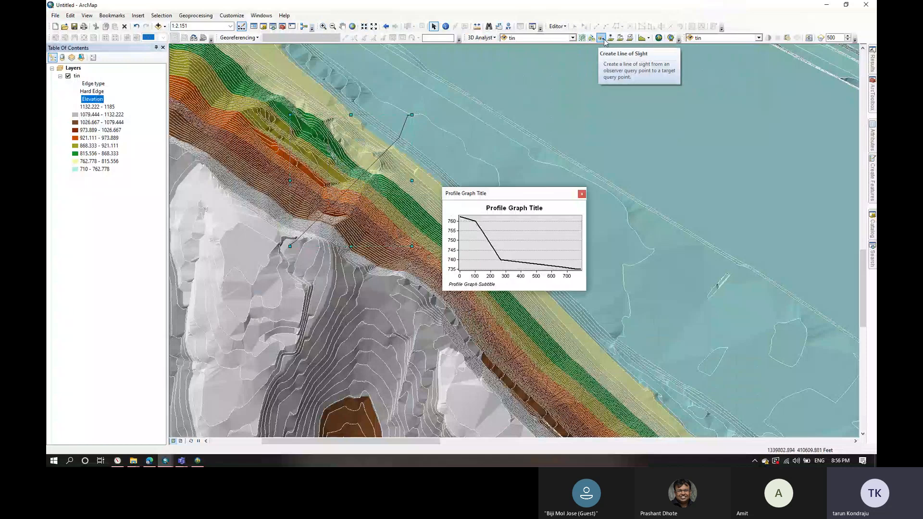
Step: Interpolate a four-sided polygon on the tin surface, covering the slope around the stretched path line
left_click(628, 38)
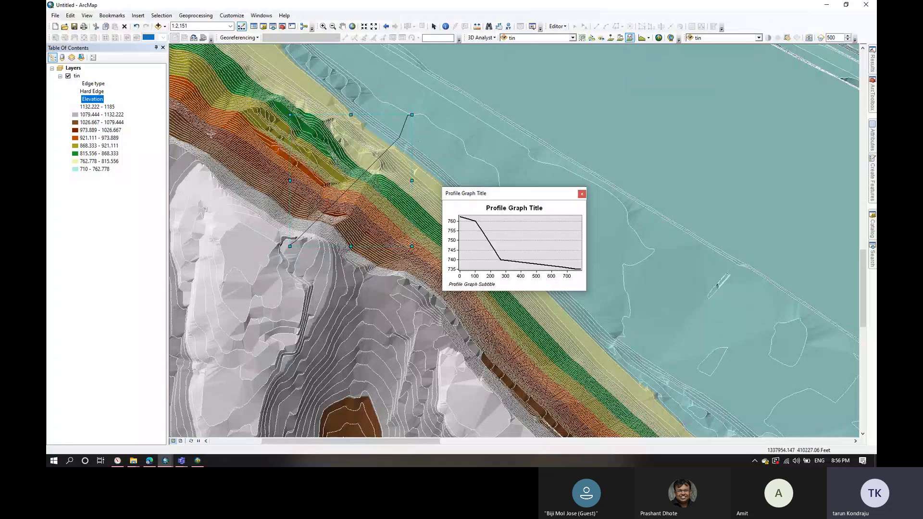
left_click(179, 163)
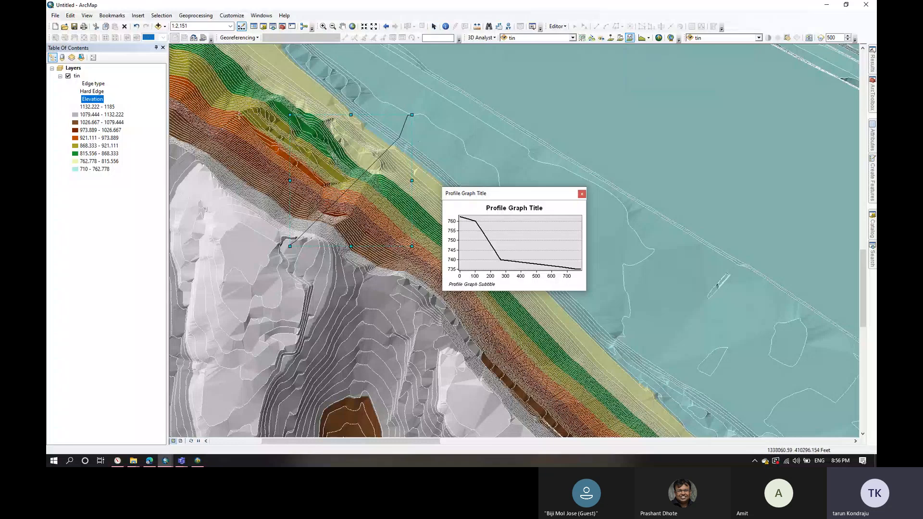
left_click(303, 53)
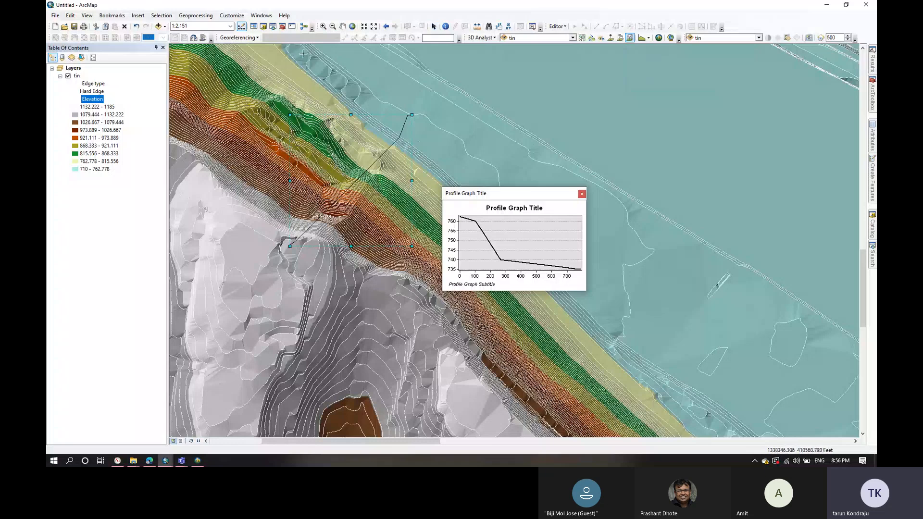
left_click(462, 176)
double_click(319, 322)
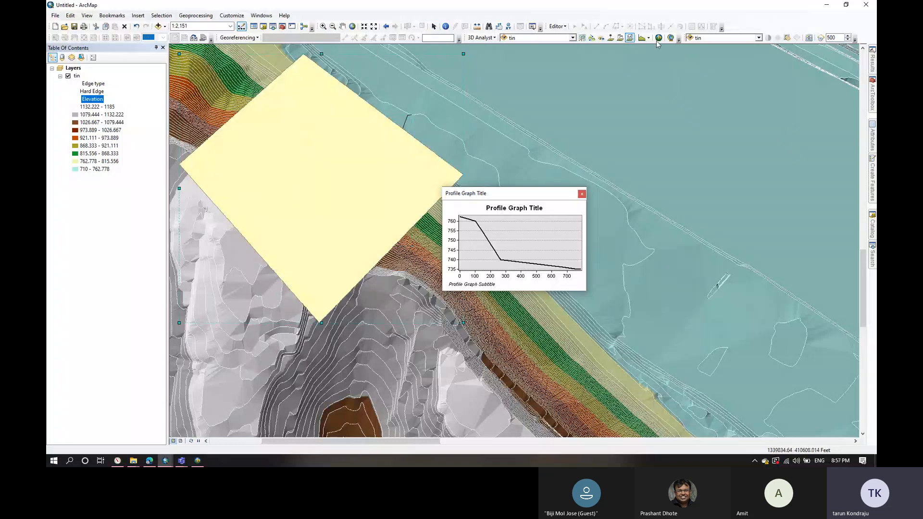
Step: Interpolate a small second polygon overlapping the northeastern edge of the large one, and delete it again
left_click(631, 39)
left_click(369, 150)
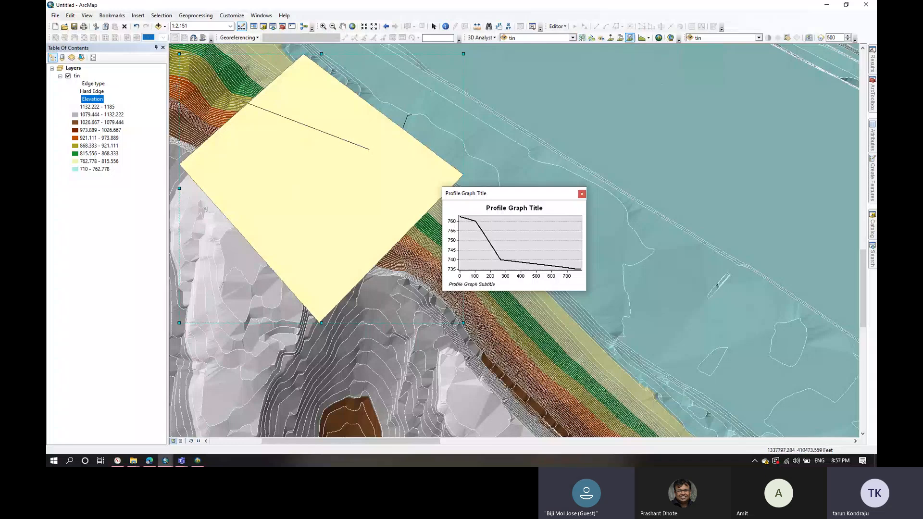
right_click(444, 128)
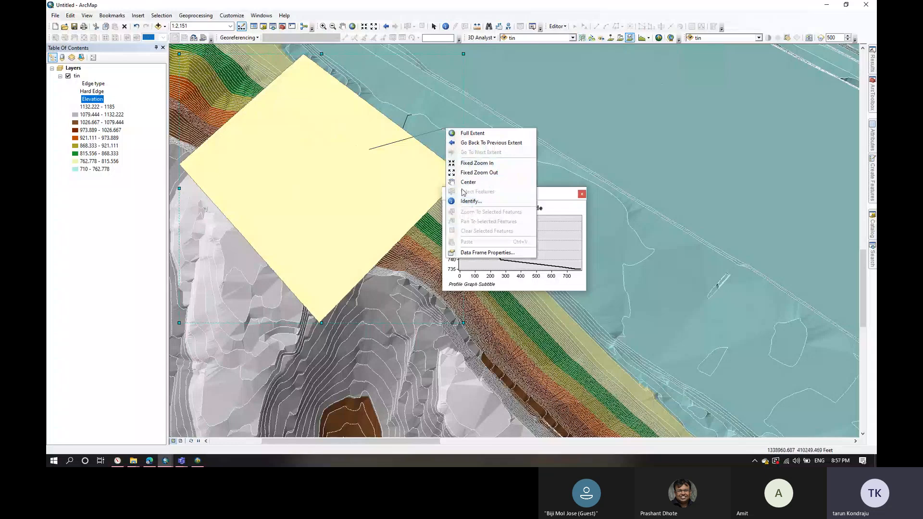
key("Escape")
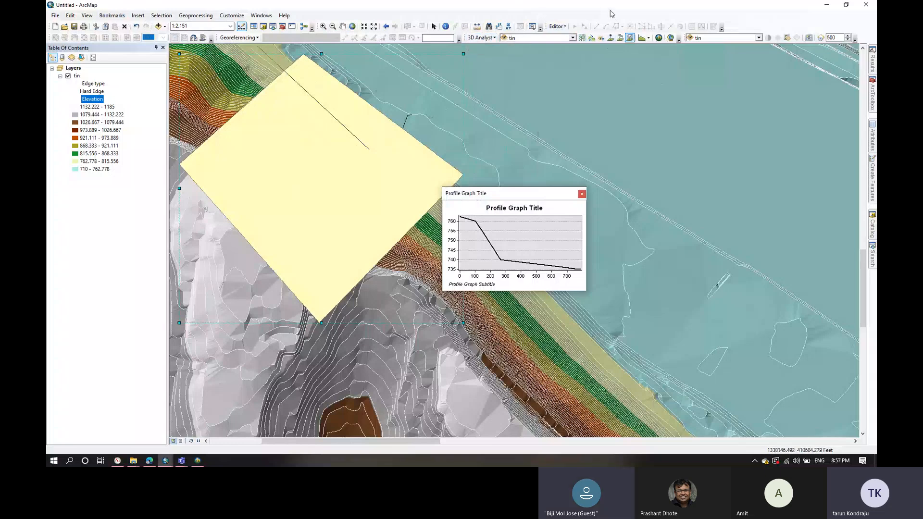
left_click(522, 139)
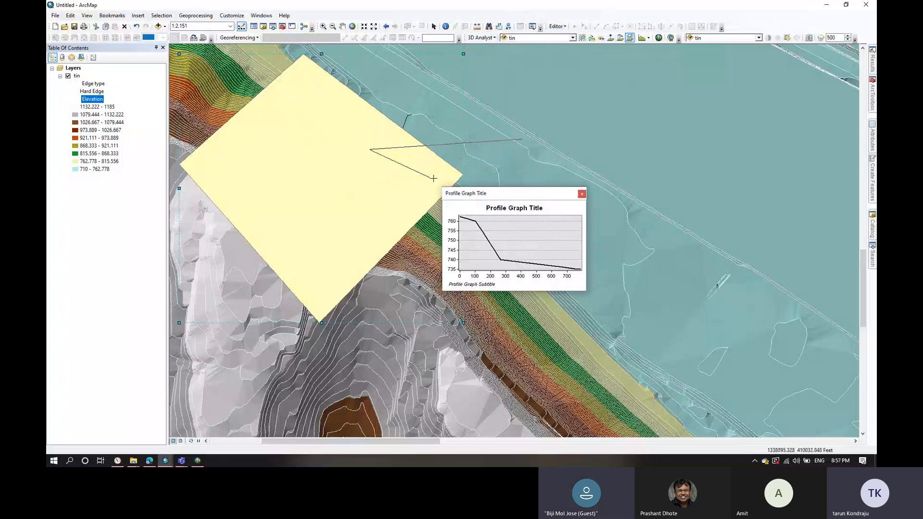
right_click(495, 162)
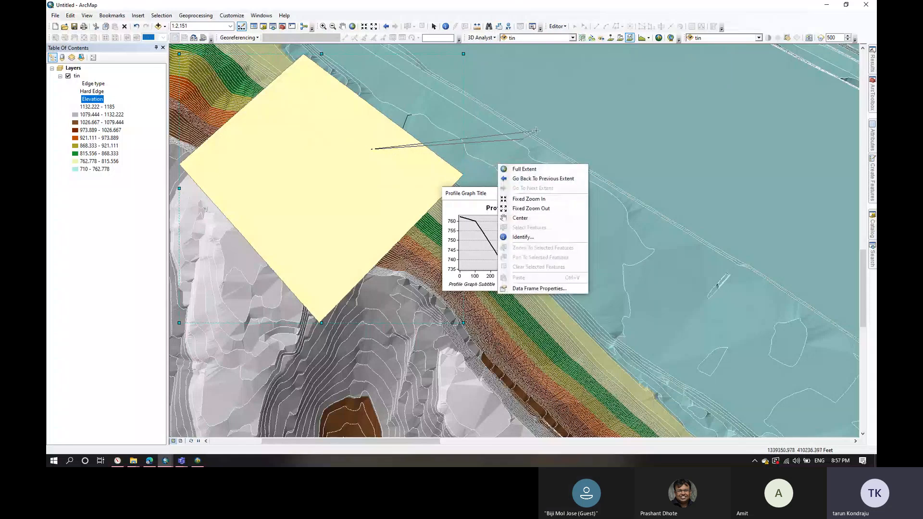
right_click(458, 88)
right_click(458, 87)
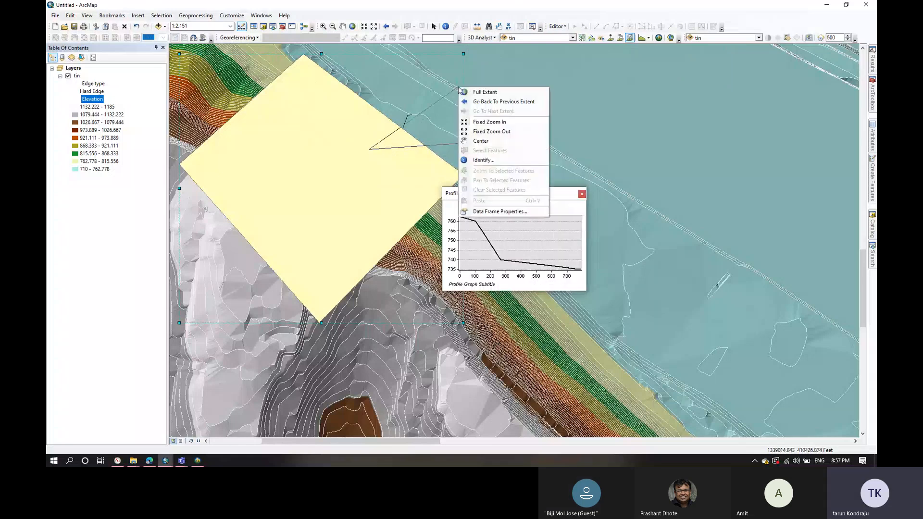
left_click(540, 8)
double_click(424, 86)
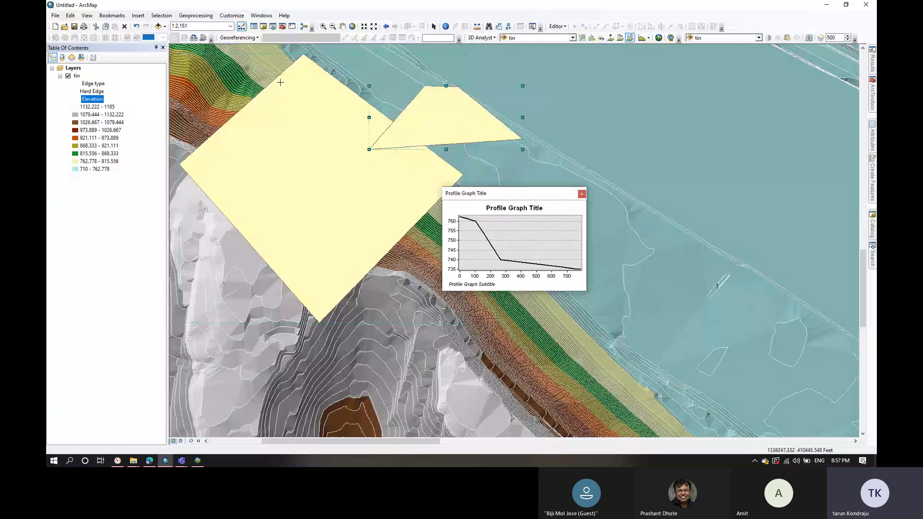
key("Delete")
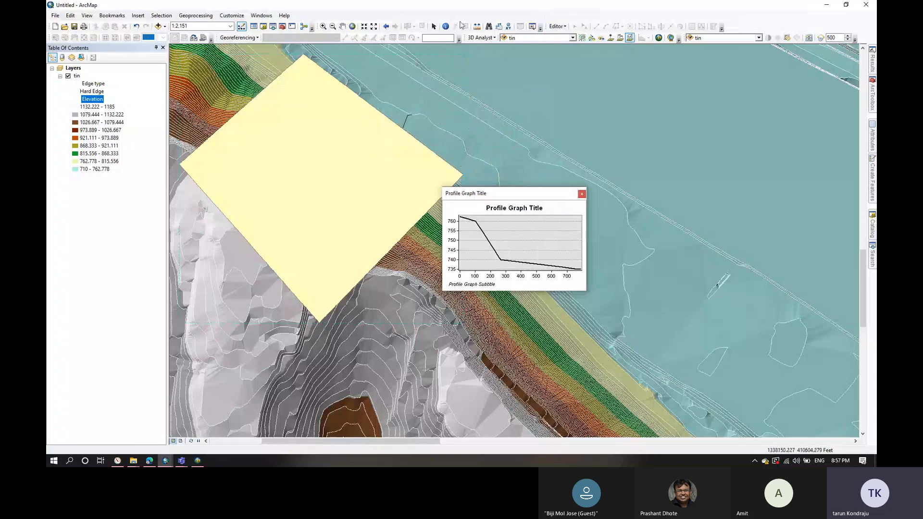
Step: Select the four-sided interpolated polygon and try to create a profile graph from it
left_click(433, 26)
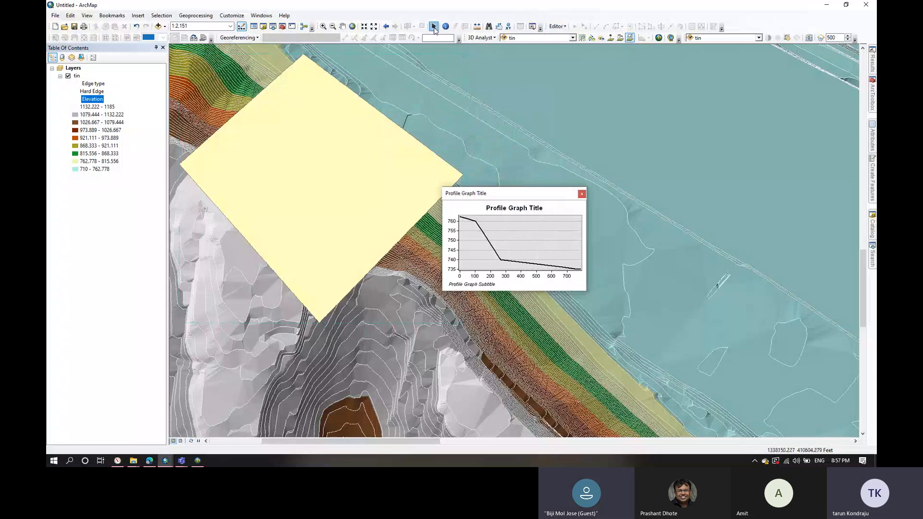
right_click(347, 153)
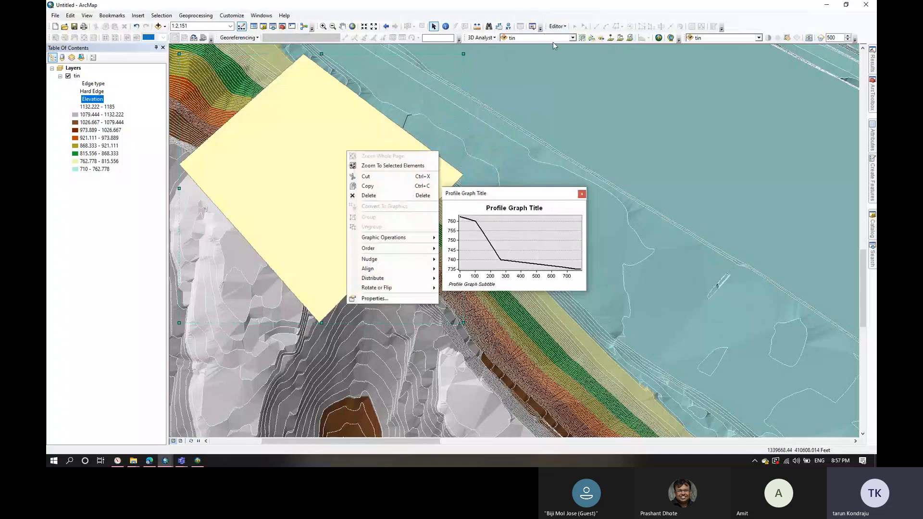
left_click(571, 39)
left_click(572, 39)
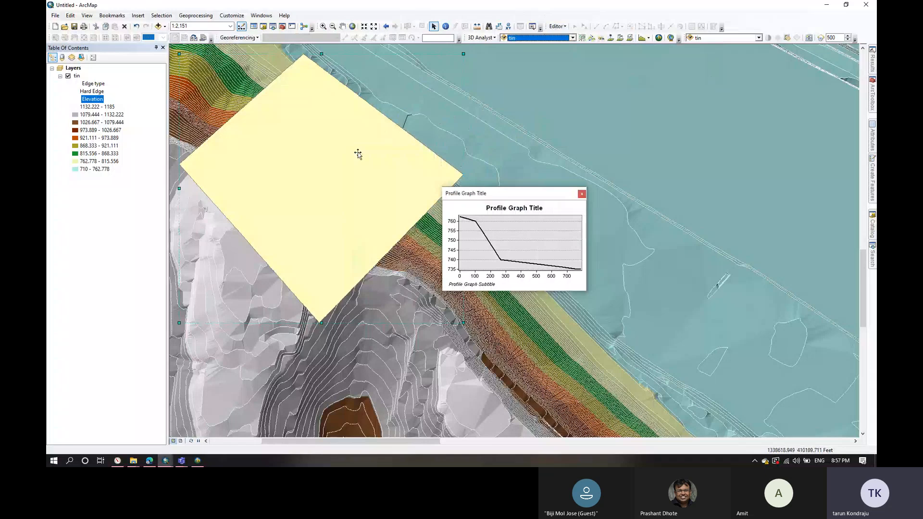
left_click(319, 192)
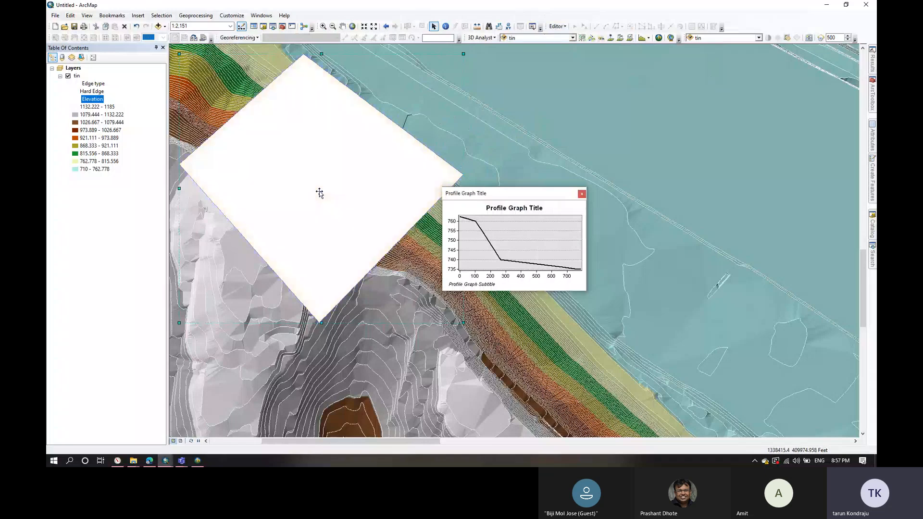
right_click(319, 192)
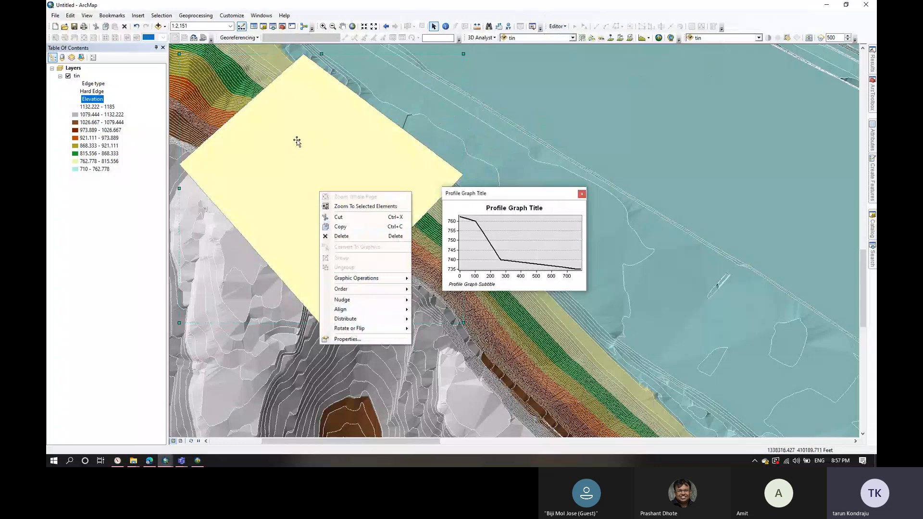
left_click(521, 13)
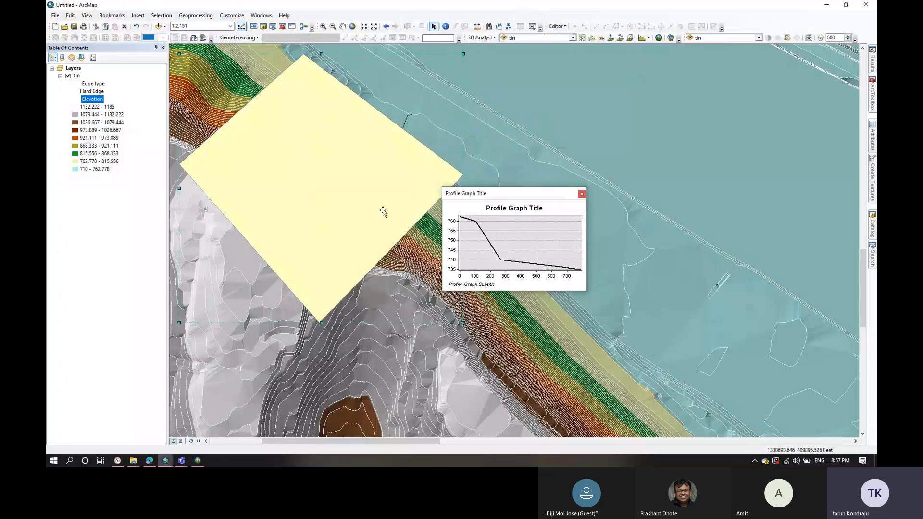
left_click(647, 38)
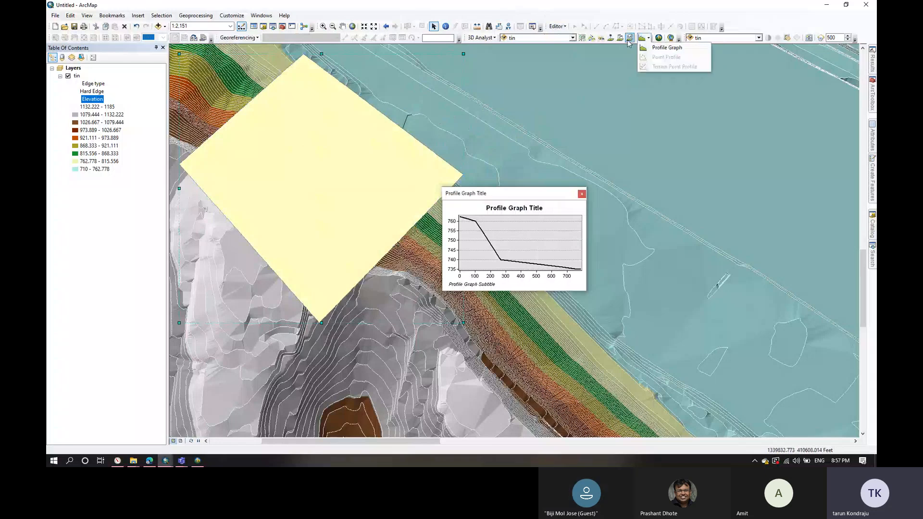
left_click(628, 42)
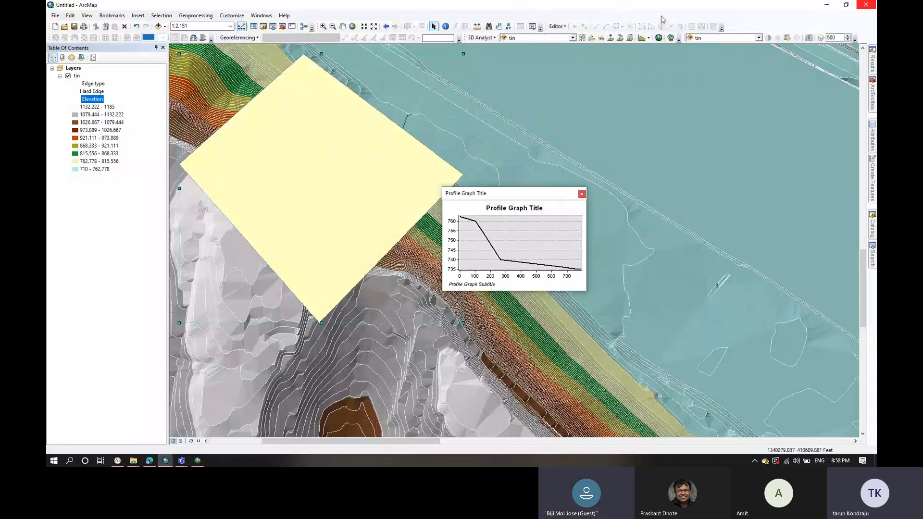
left_click(649, 38)
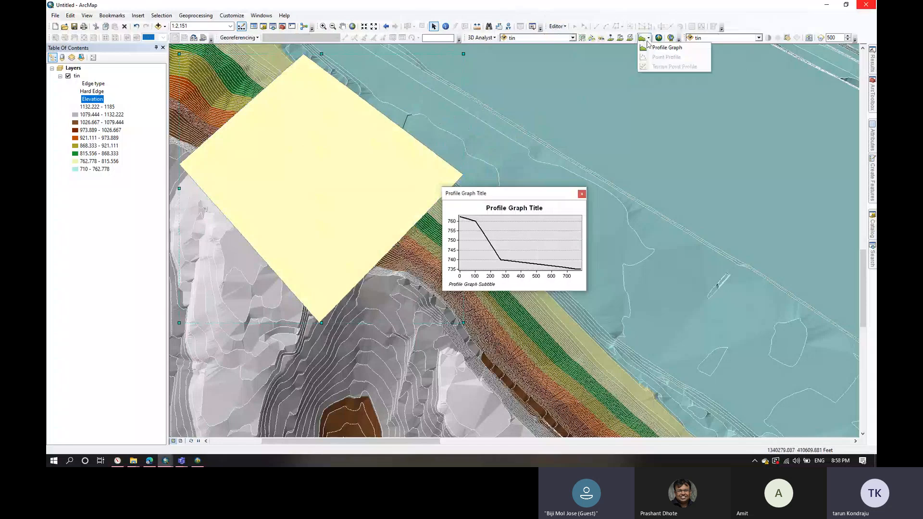
left_click(666, 48)
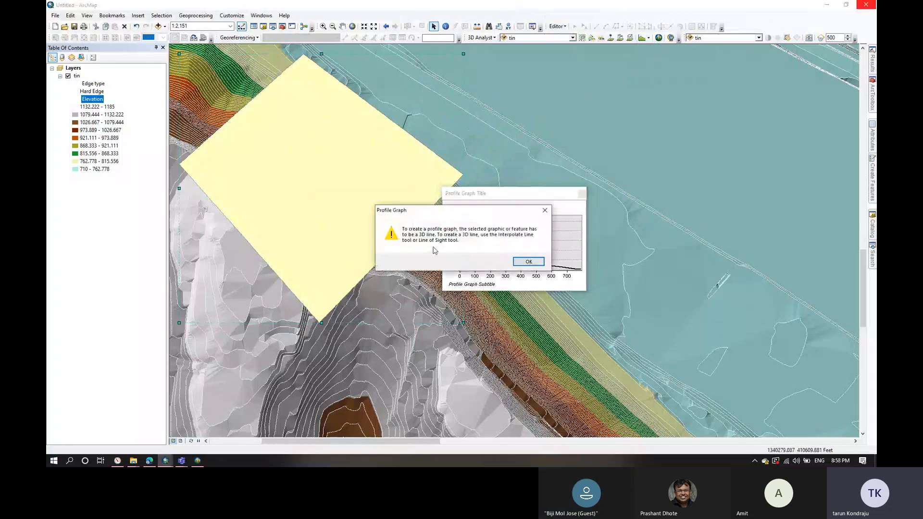
left_click(529, 261)
right_click(348, 194)
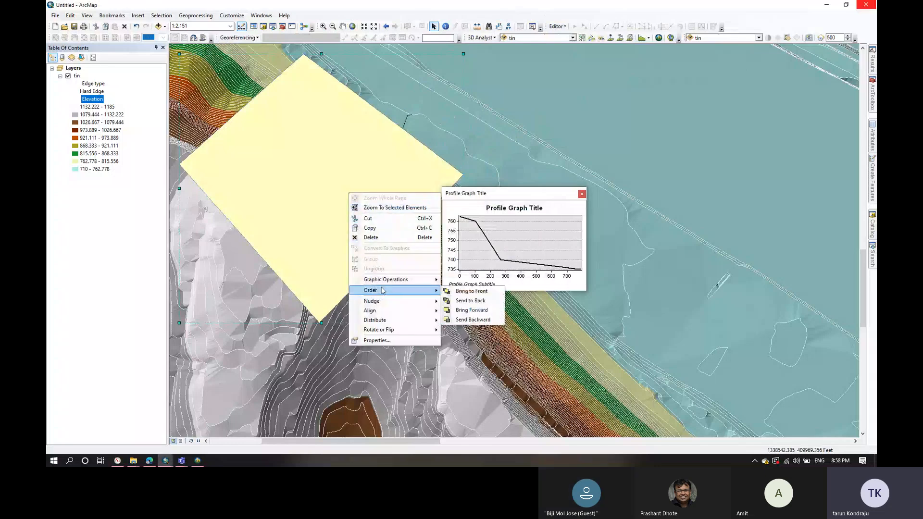
left_click(282, 115)
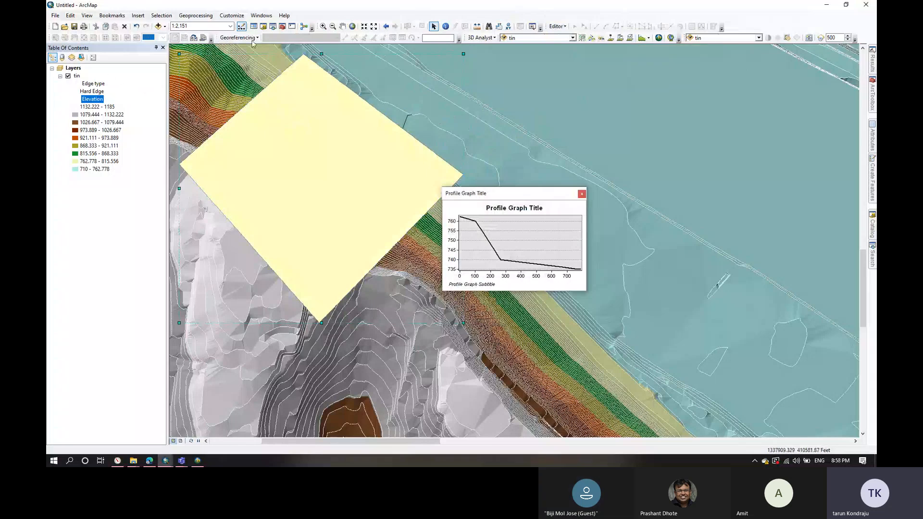
left_click(630, 38)
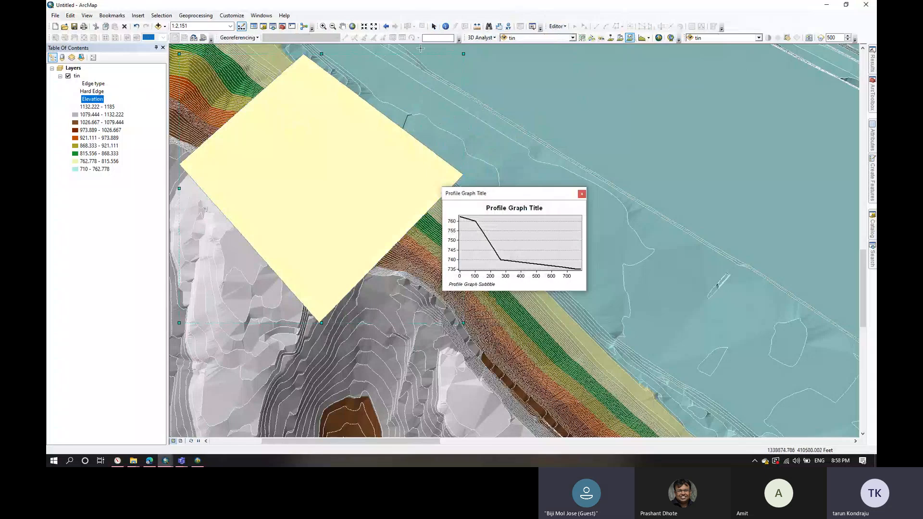
left_click(566, 28)
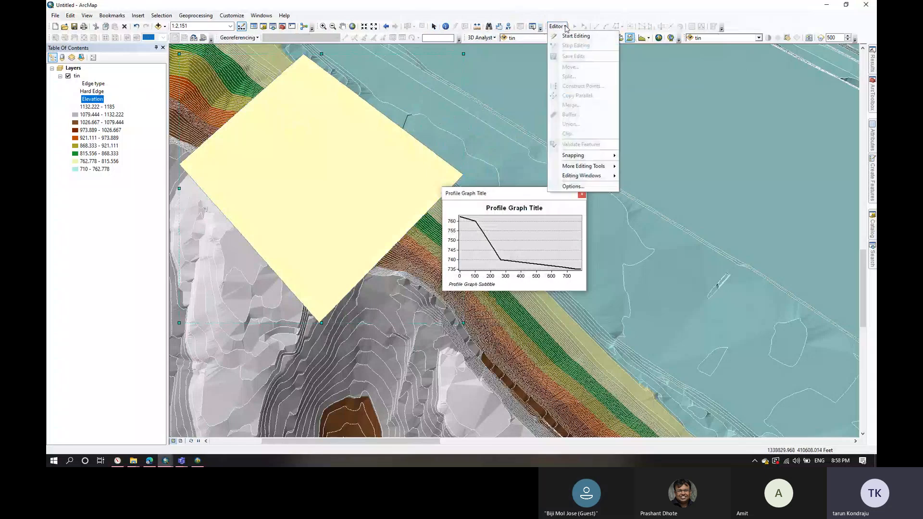
left_click(565, 27)
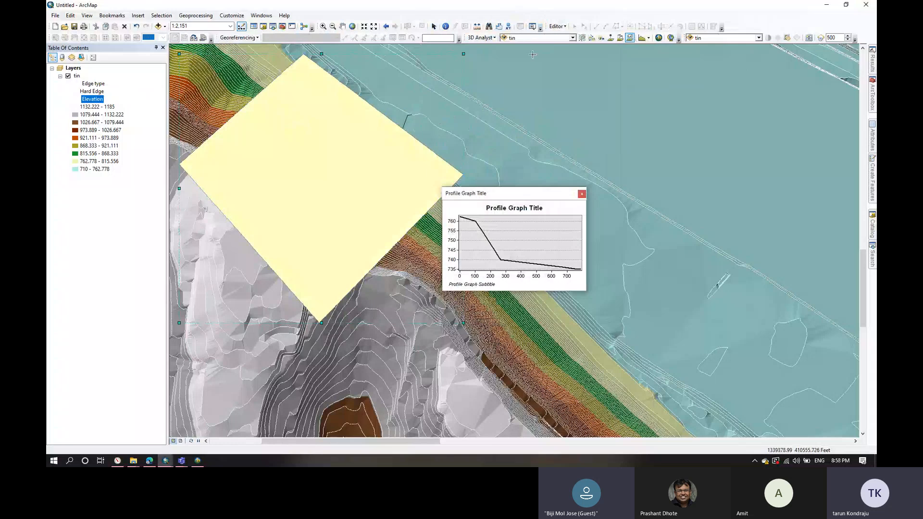
Step: Move the four-sided polygon slightly northeast of its original place over the slope
left_click(433, 26)
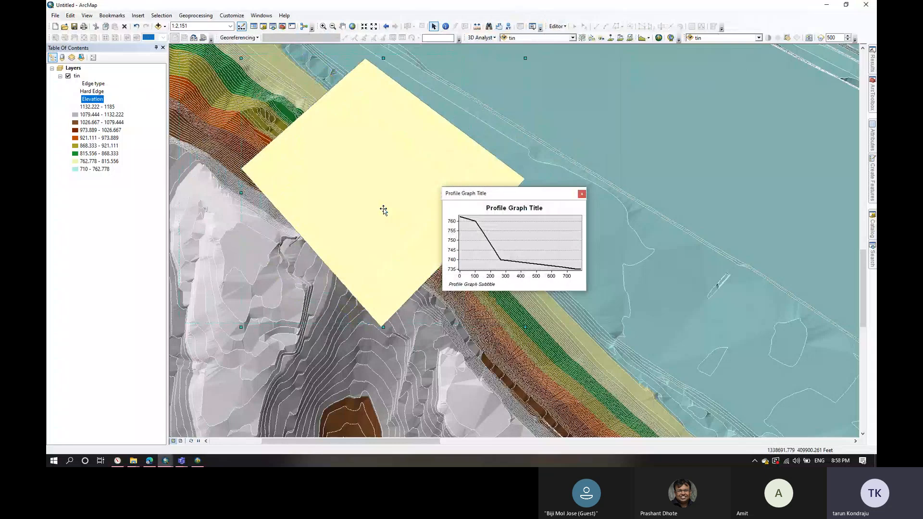
left_click_drag(348, 211, 328, 202)
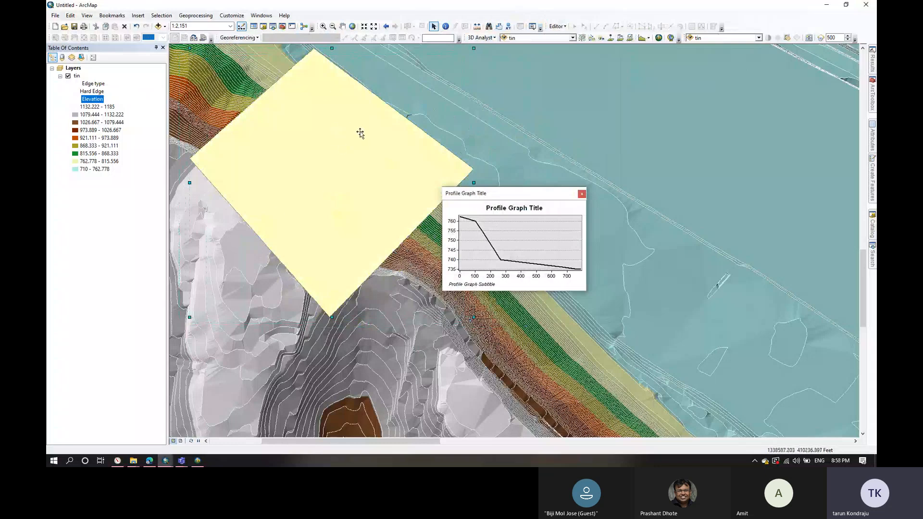
Step: Create a short line of sight near the northeastern corner of the tin view, with observer offset 1 and target offset 0
left_click(602, 39)
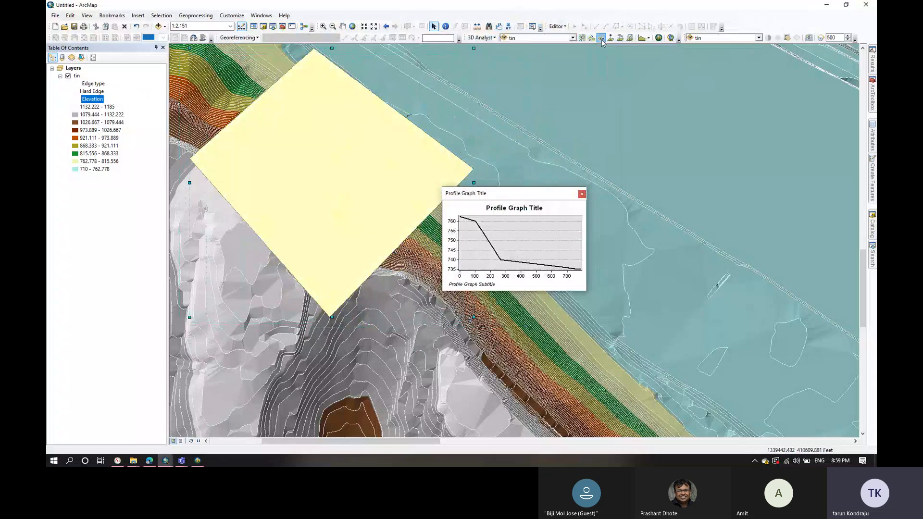
right_click(810, 60)
right_click(739, 22)
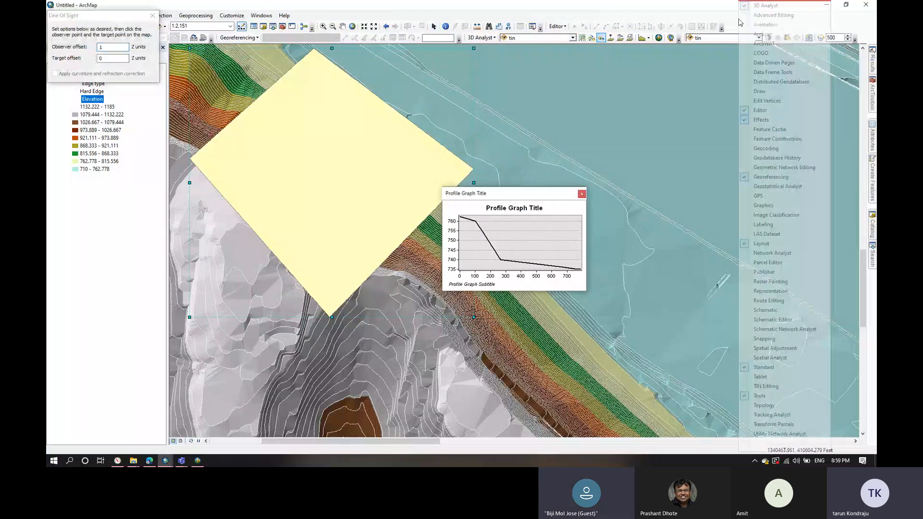
left_click(703, 15)
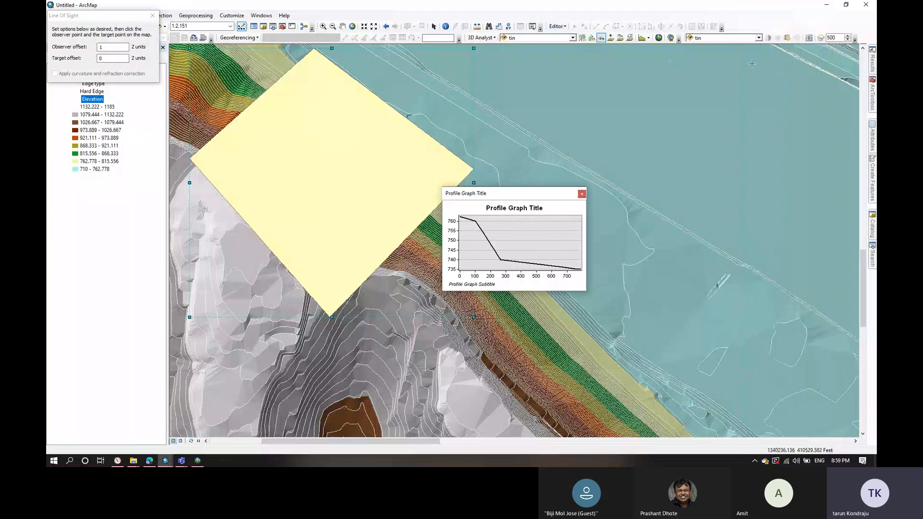
left_click(846, 78)
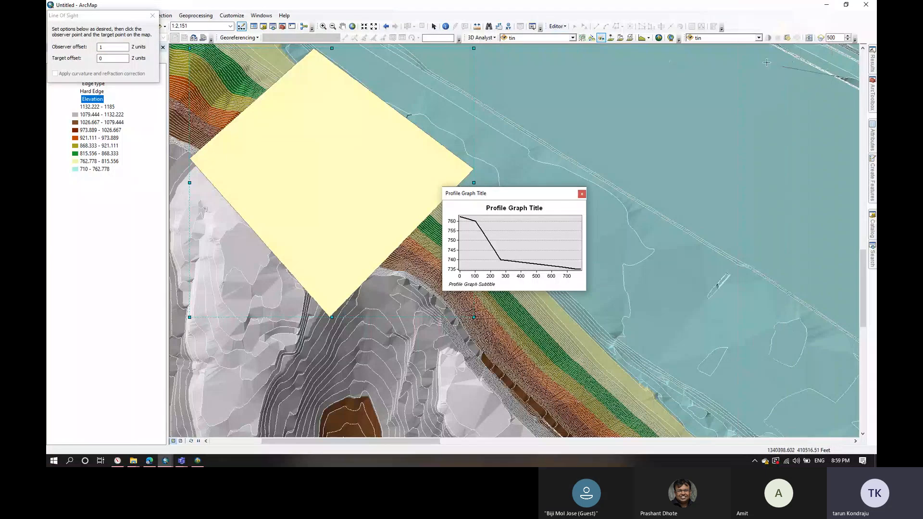
left_click(823, 95)
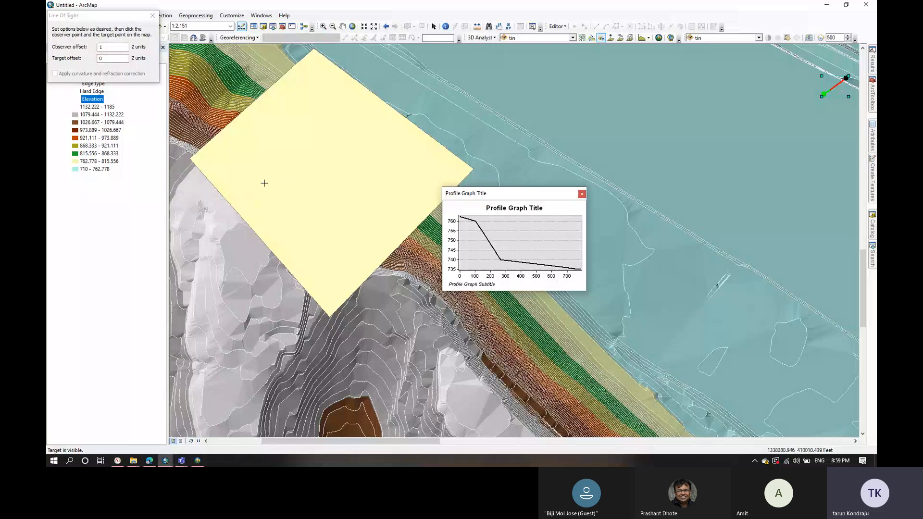
left_click(111, 47)
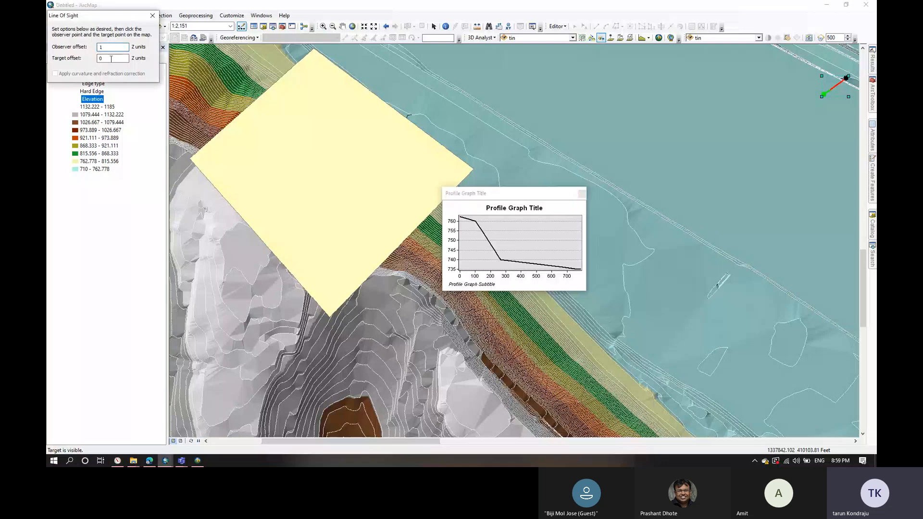
left_click(111, 59)
key("Return")
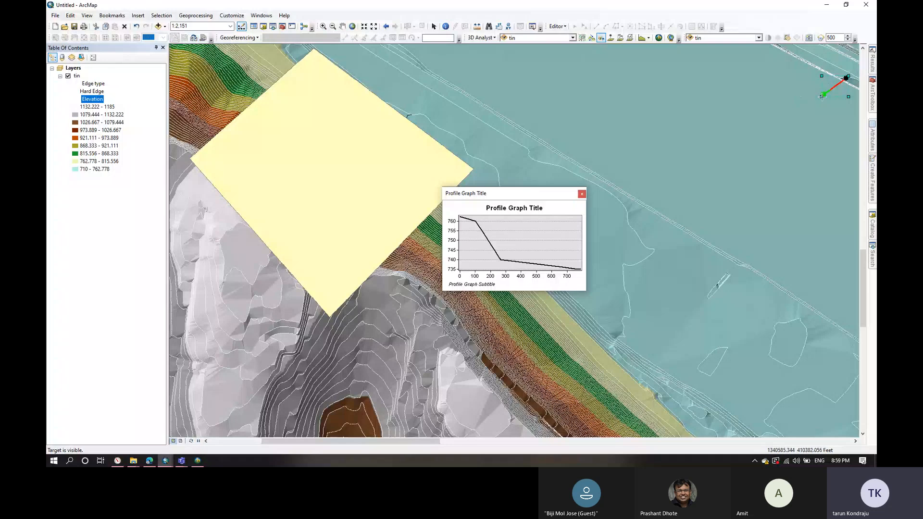
Step: Stretch the line-of-sight graphic southwest across the colored slope bands, and delete it
left_click(433, 26)
left_click_drag(820, 97, 447, 387)
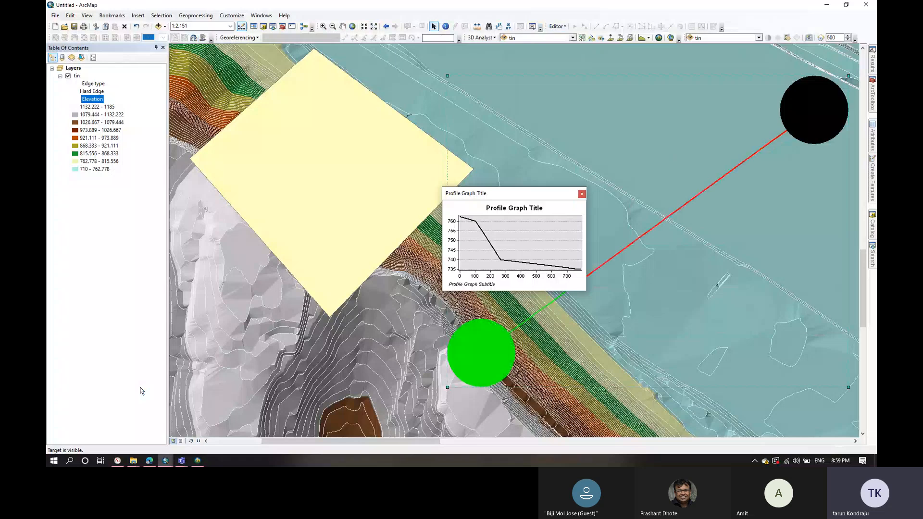
left_click_drag(814, 109, 678, 132)
key("Delete")
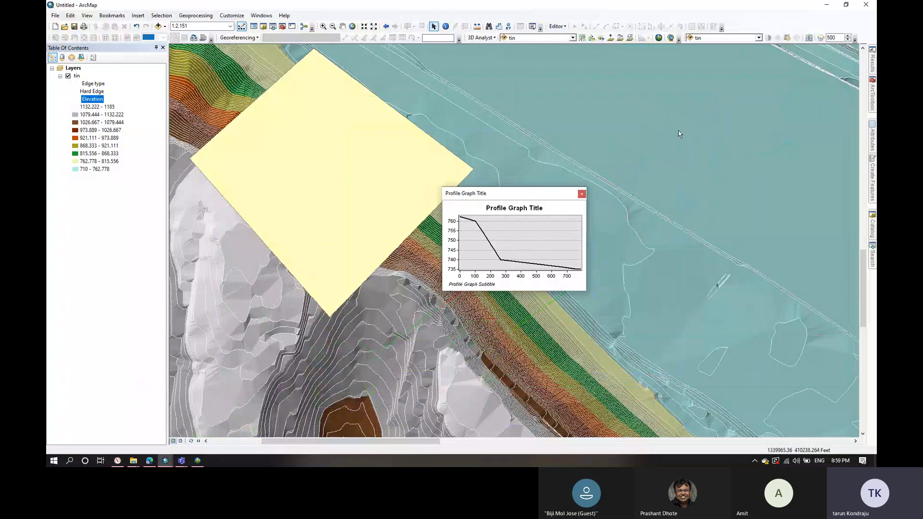
Step: Switch to the tin scene in ArcScene
left_click(197, 460)
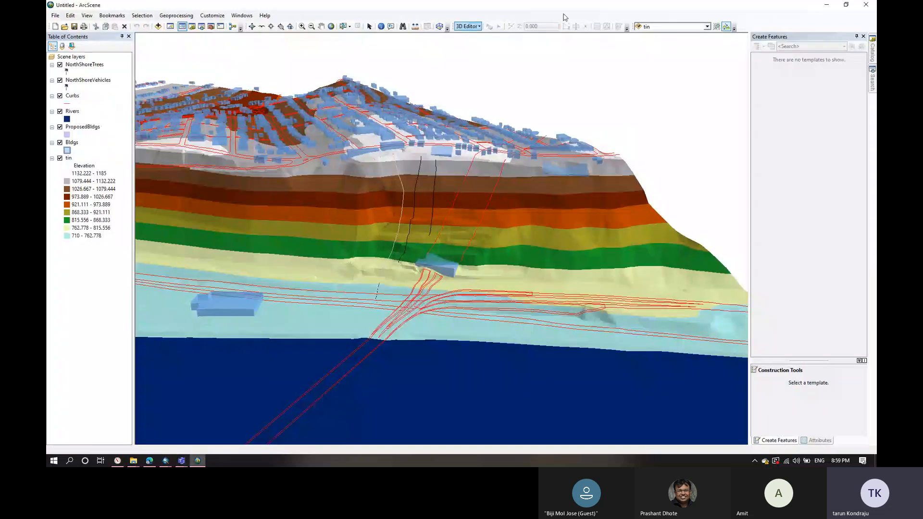
Step: Trace a series of steepest paths on the tin surface, across the colored slope on both sides of the building at its foot
left_click(727, 27)
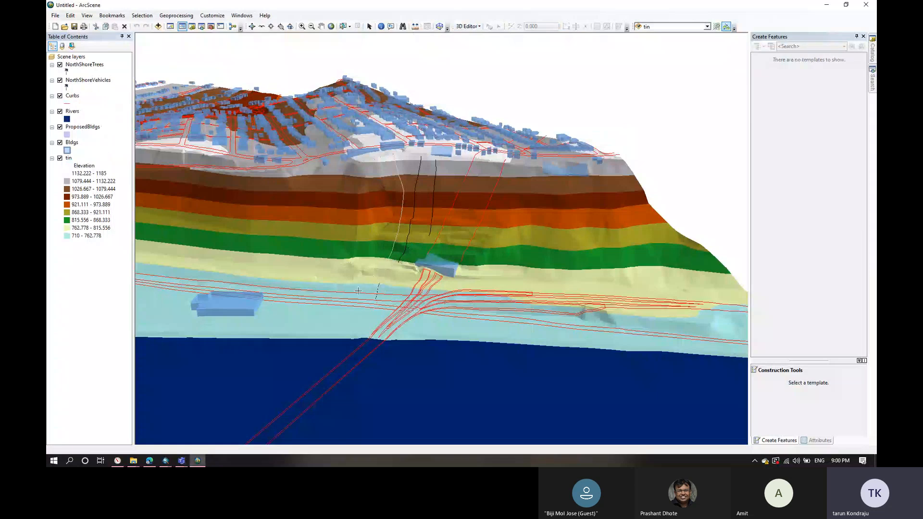
left_click(437, 219)
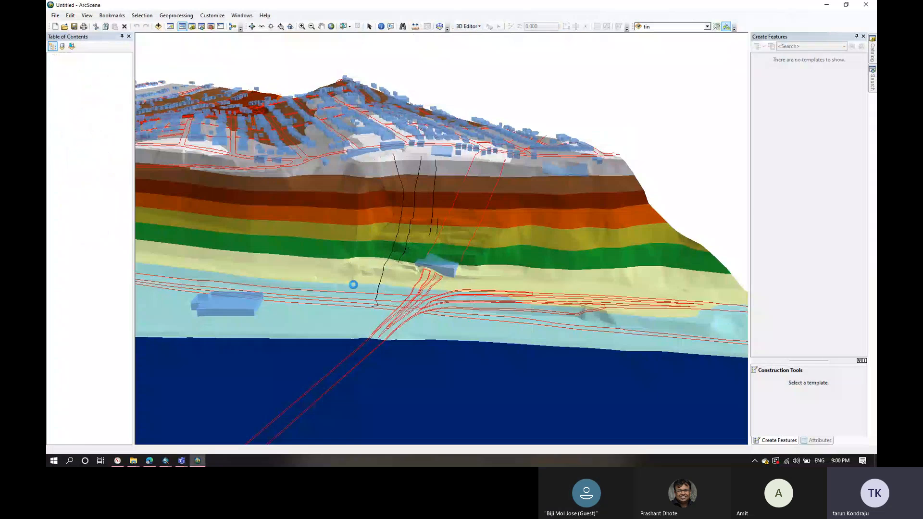
left_click(363, 271)
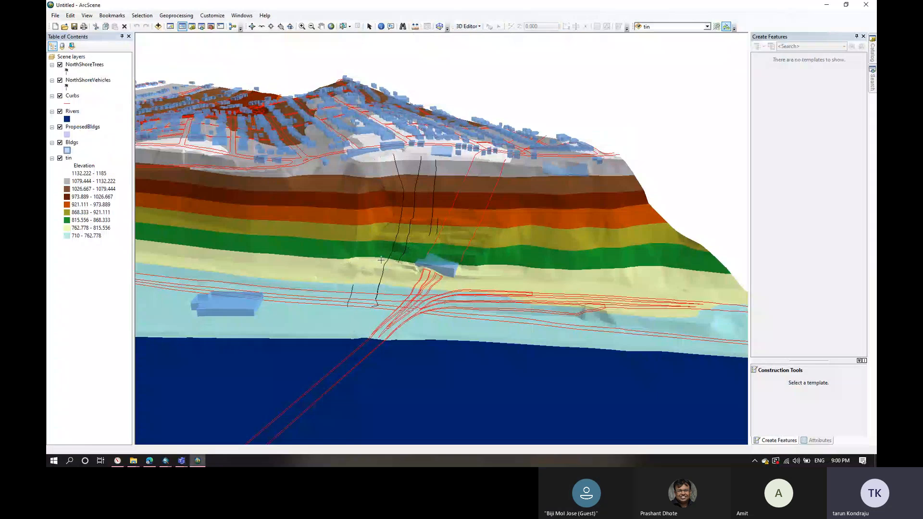
left_click(373, 257)
left_click(425, 234)
left_click(458, 192)
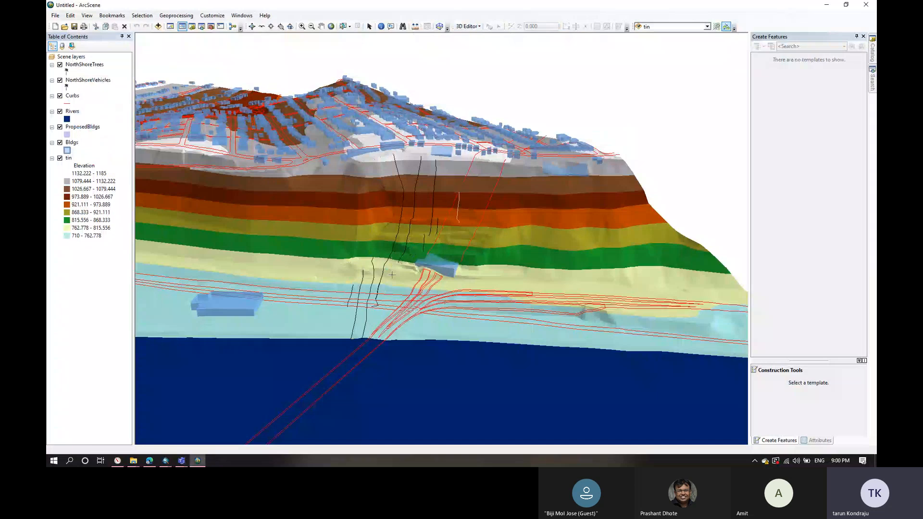
right_click(428, 252)
left_click(522, 231)
left_click(484, 223)
left_click(503, 182)
left_click(504, 207)
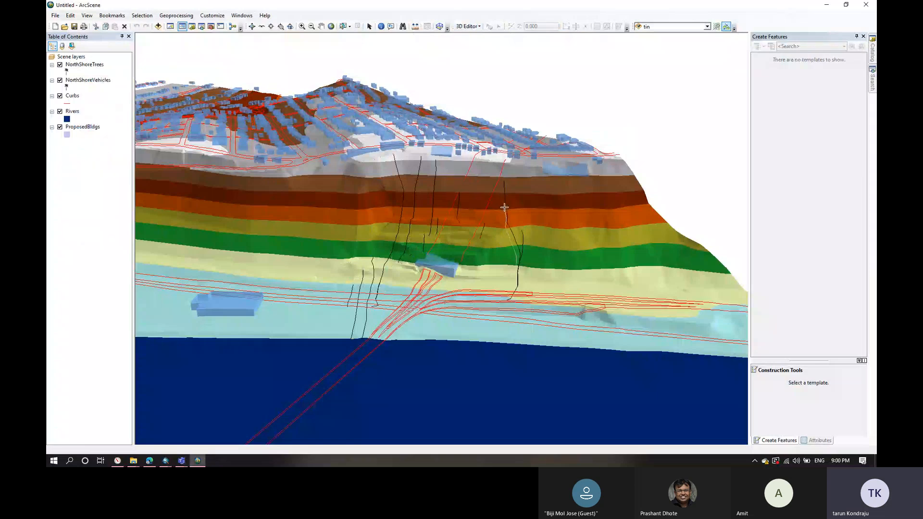
left_click(446, 195)
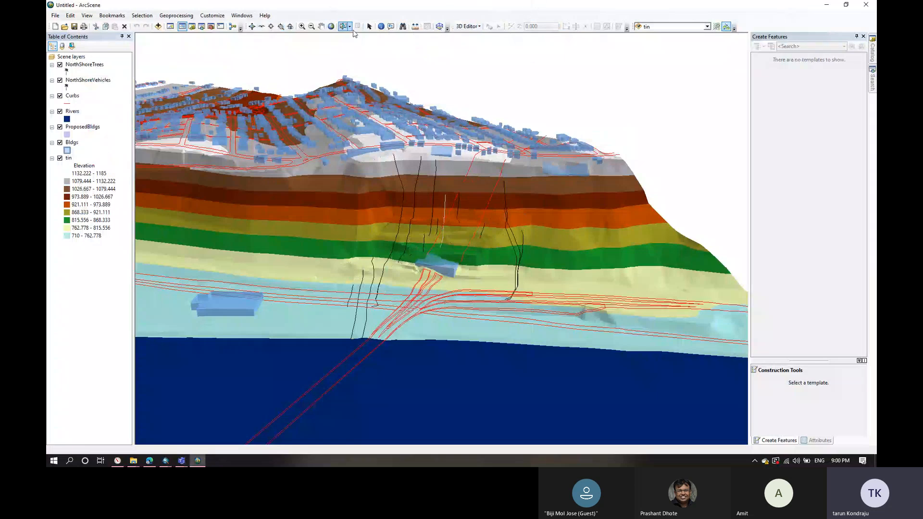
Step: Select the features within a rectangle spanning the slope and the riverbank, and clear the selection
left_click(369, 26)
left_click(393, 111)
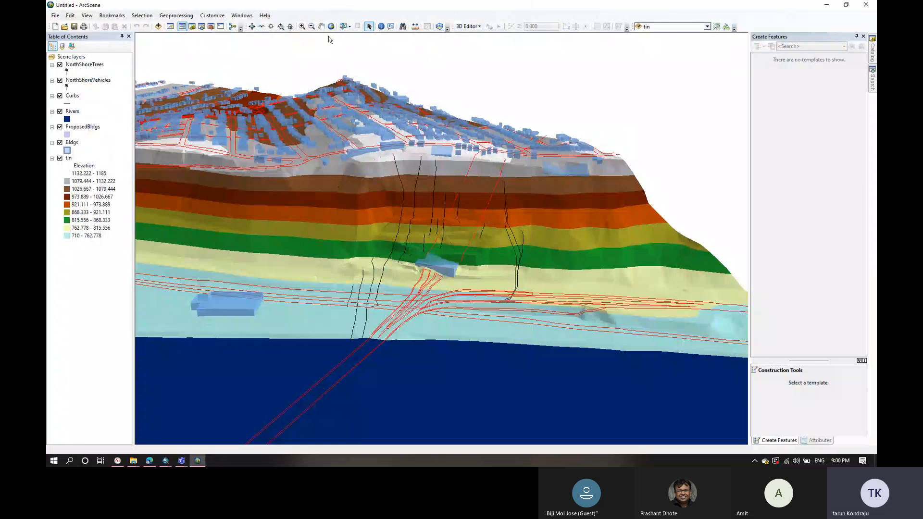
left_click(343, 26)
left_click_drag(324, 150, 587, 354)
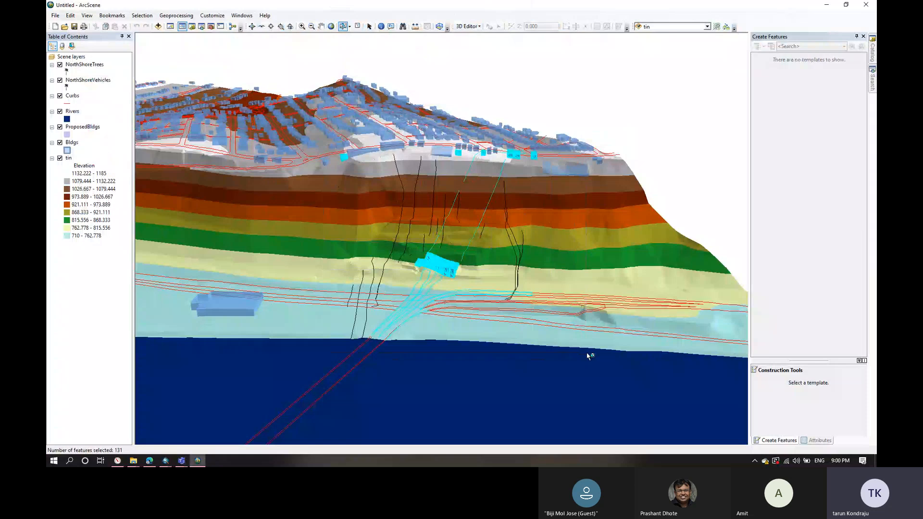
left_click(587, 355)
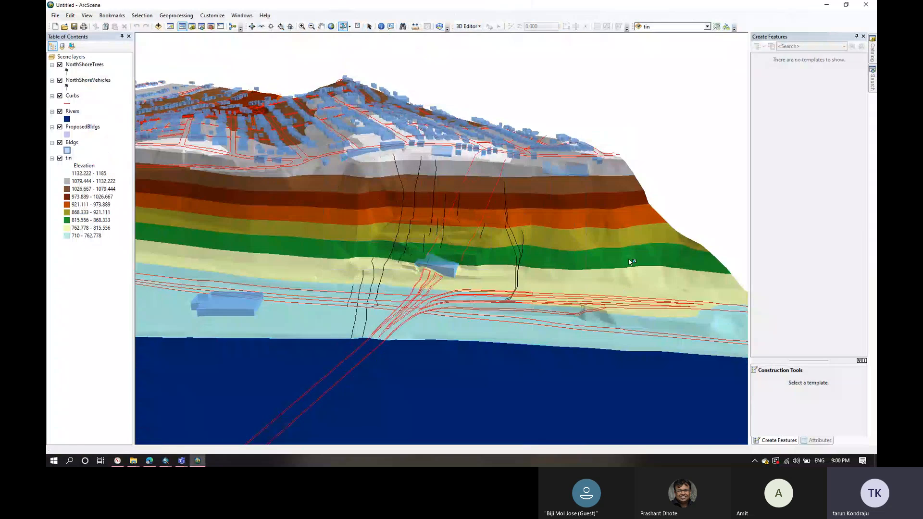
left_click(369, 26)
Step: Bring the downtown buildings into view and display the Animation toolbar
left_click(255, 27)
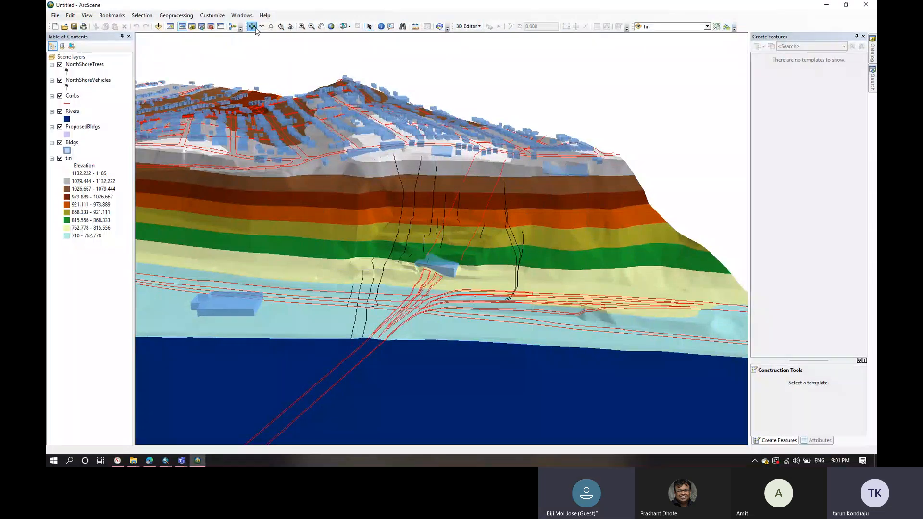
left_click_drag(471, 187, 120, 241)
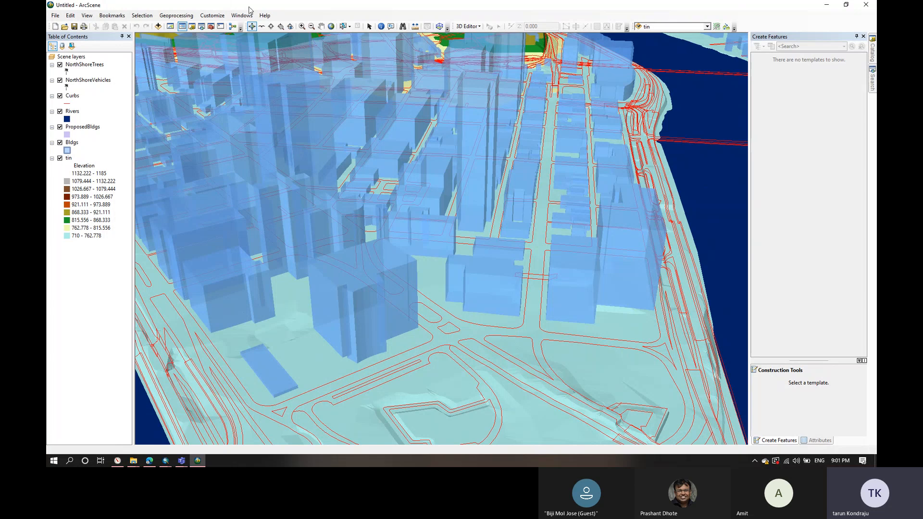
right_click(407, 17)
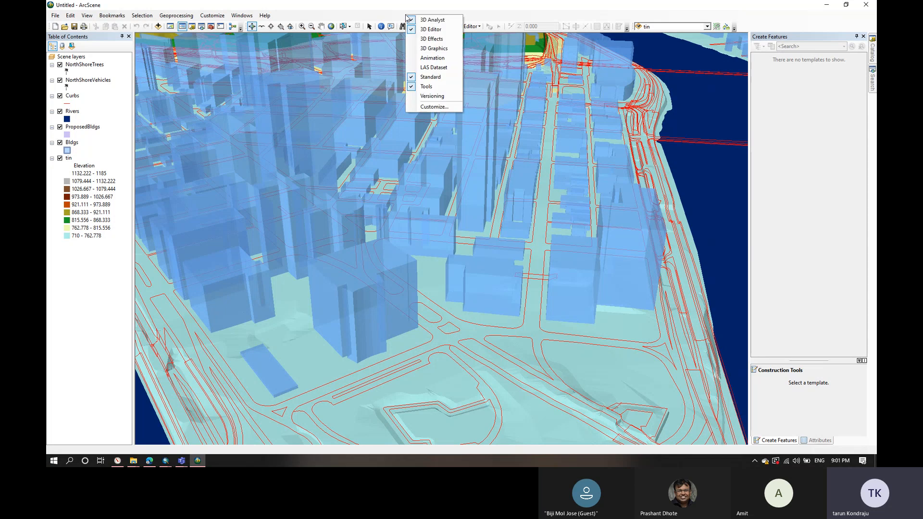
left_click(435, 57)
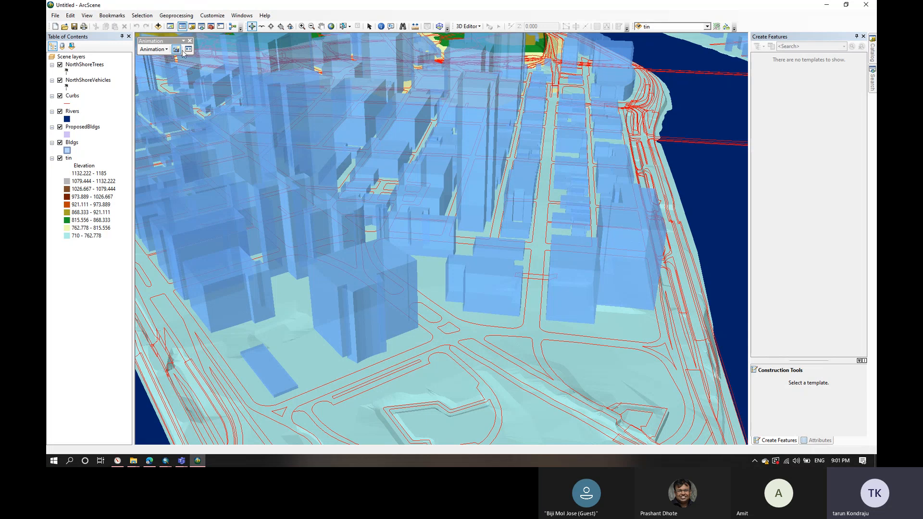
Step: Open the animation controls and expand their play and record options
left_click(153, 49)
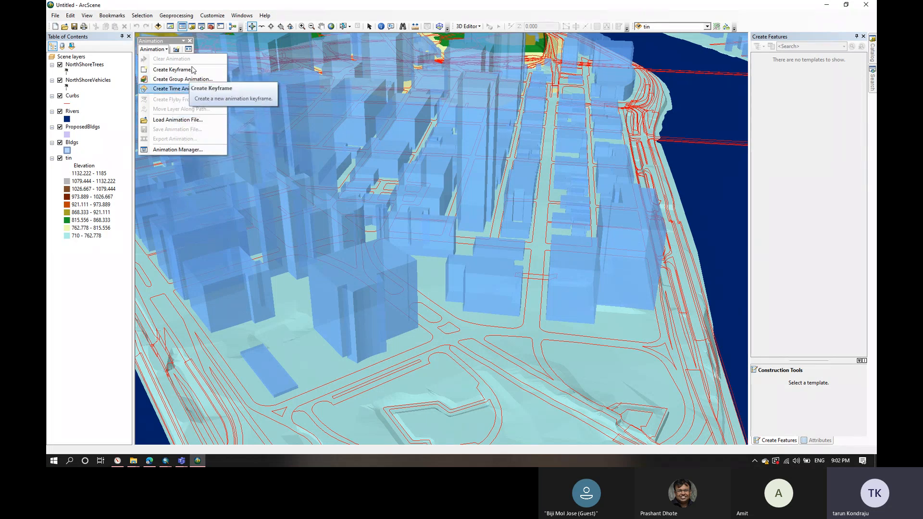
left_click(188, 51)
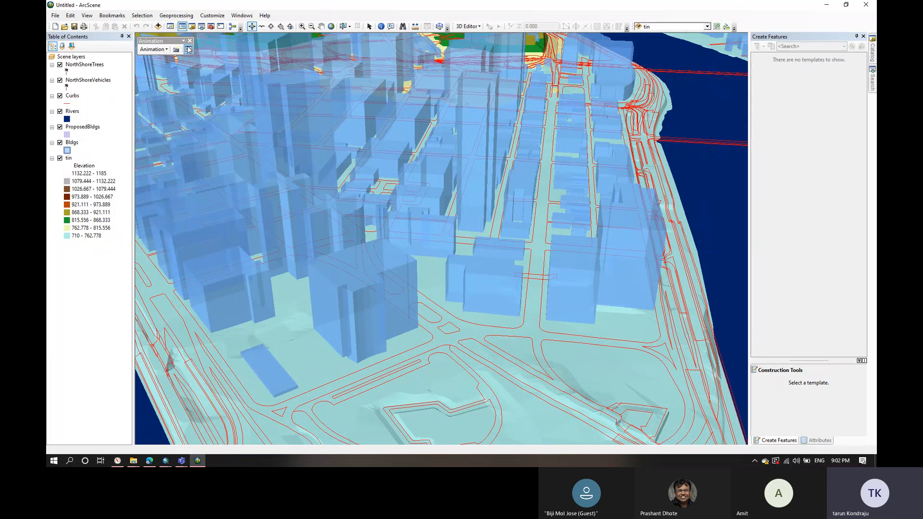
left_click(189, 51)
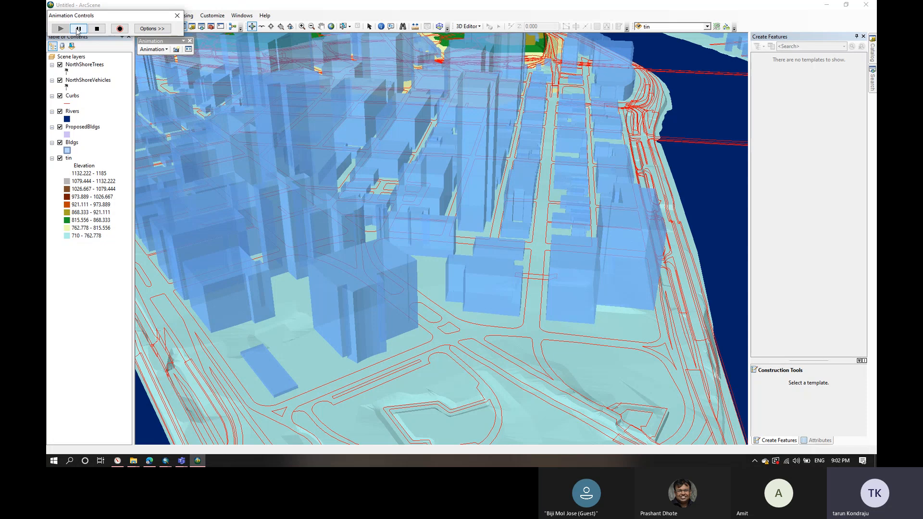
left_click(153, 28)
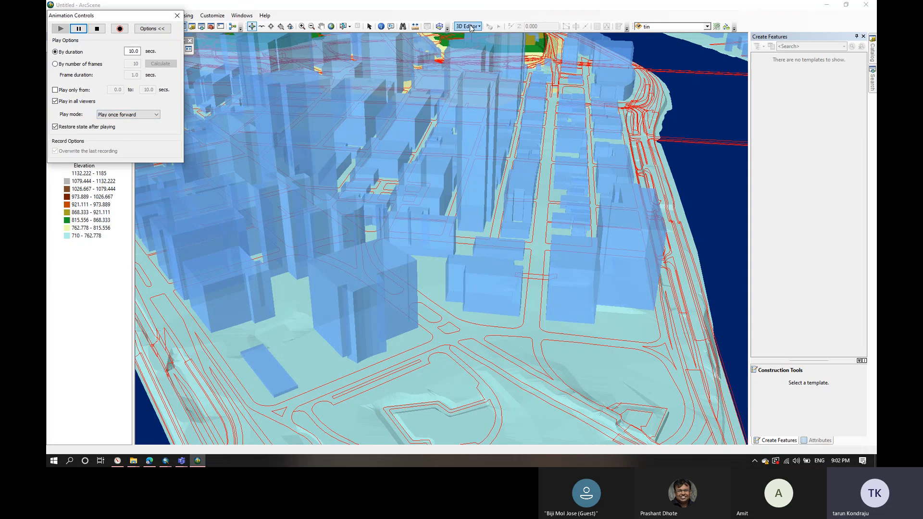
Step: Fly through the downtown buildings with the Fly tool, stop the flight, and return the scene to full extent
left_click(261, 26)
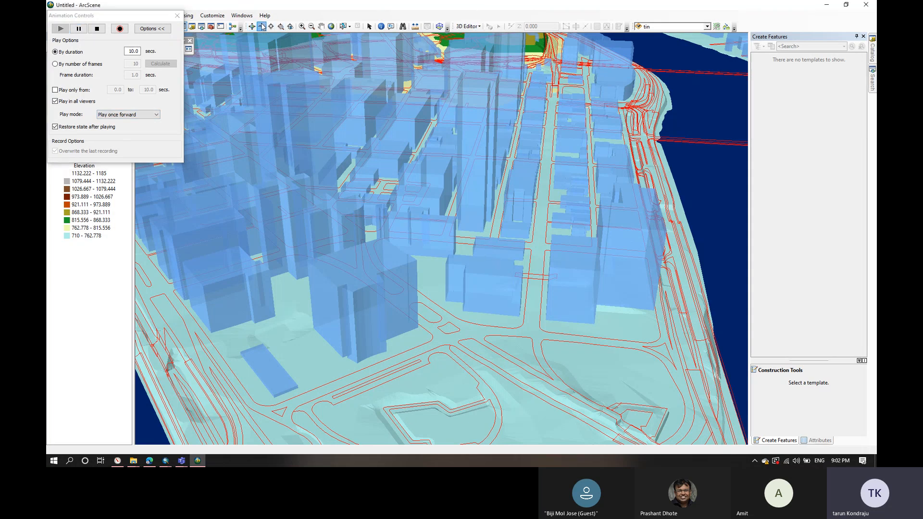
left_click(398, 276)
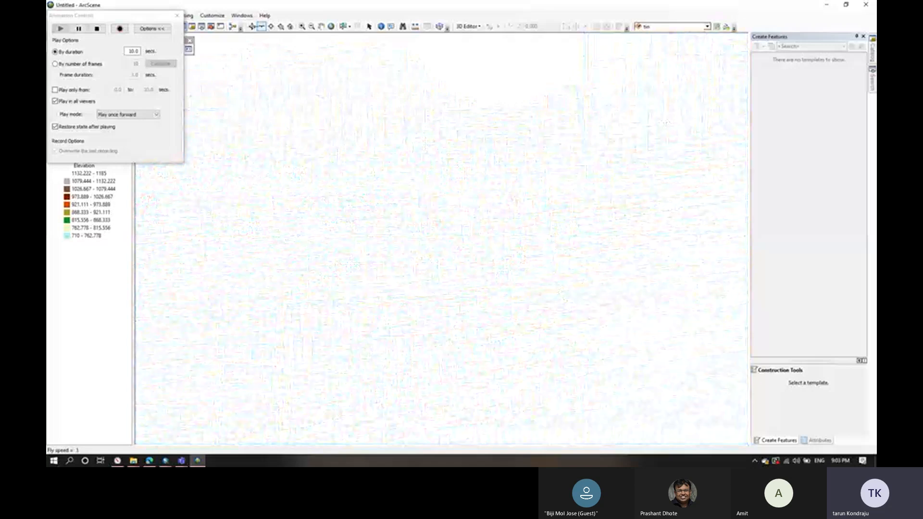
left_click(262, 26)
key("Escape")
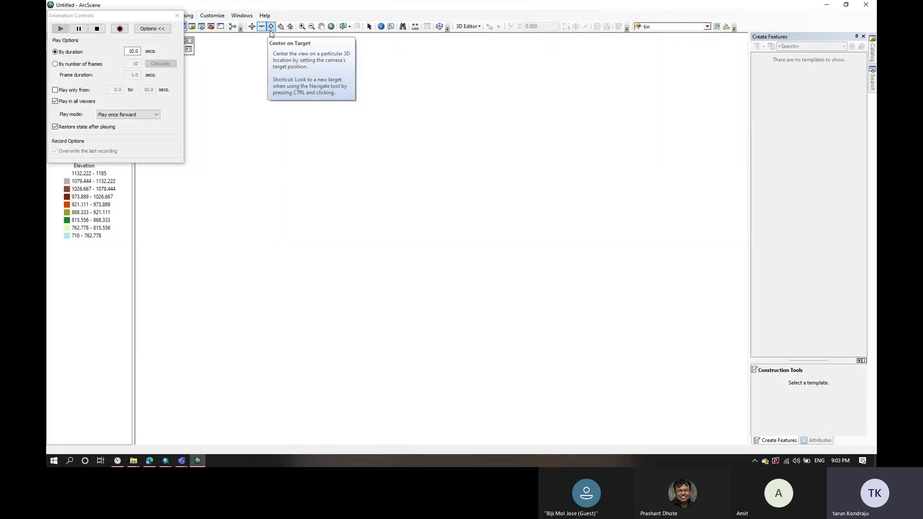
left_click(331, 26)
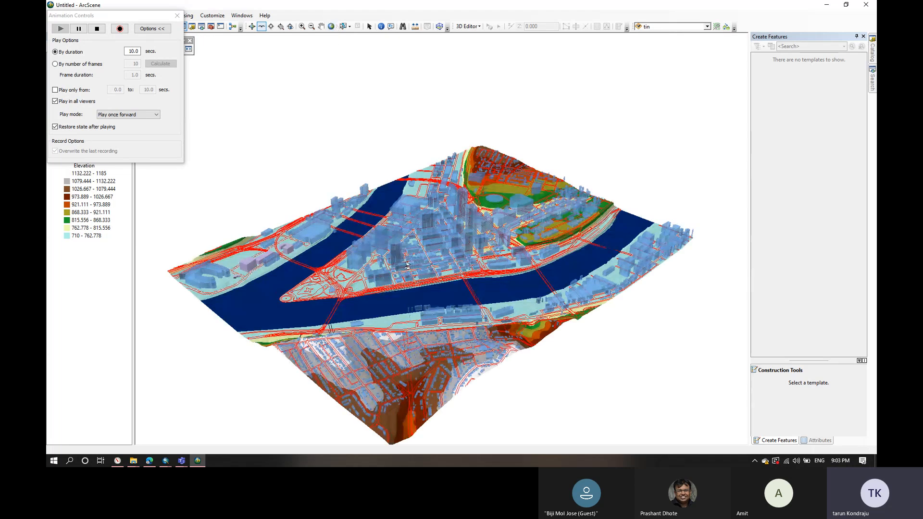
Step: Fly from the full extent toward downtown, raising the fly speed to 5, and slow to a stop among the buildings
left_click(382, 265)
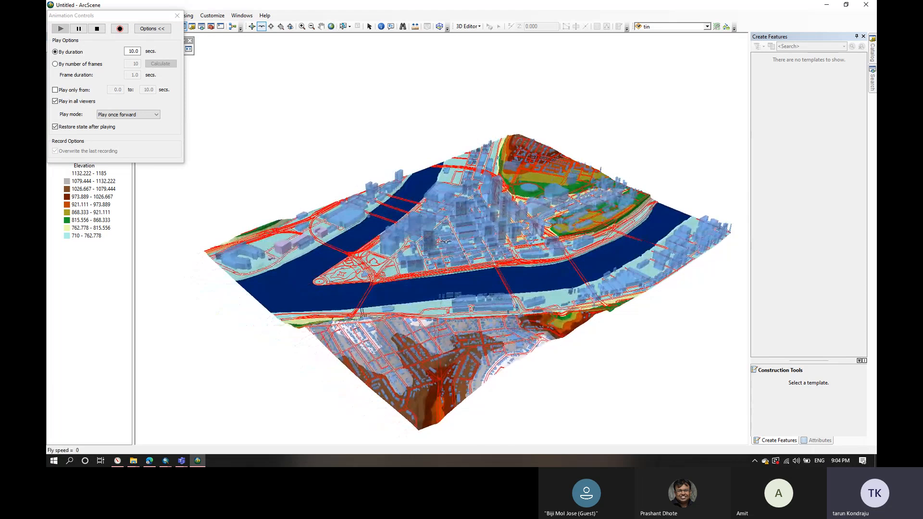
left_click(445, 242)
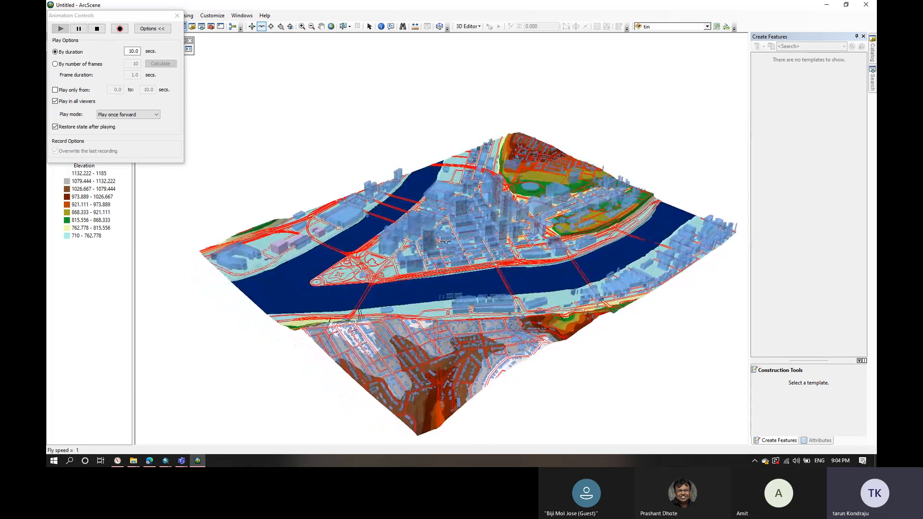
left_click(445, 241)
left_click(445, 241)
left_click(445, 242)
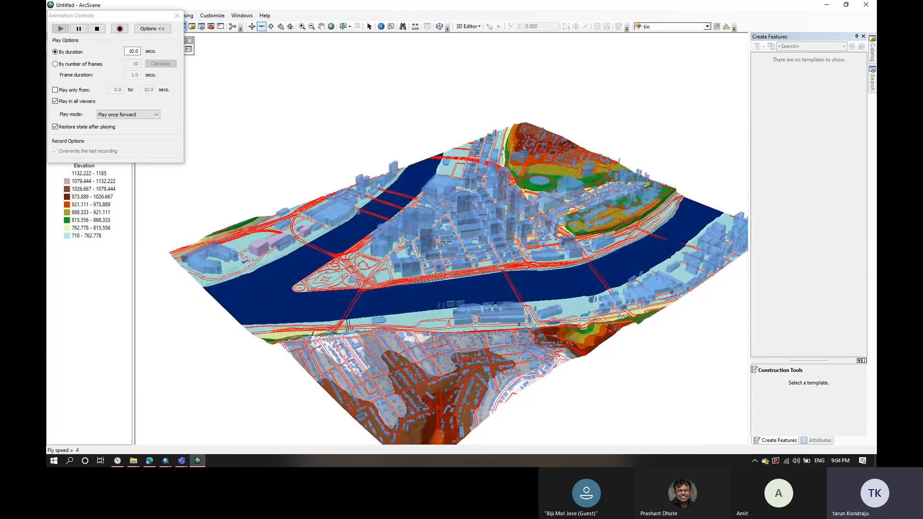
left_click(445, 241)
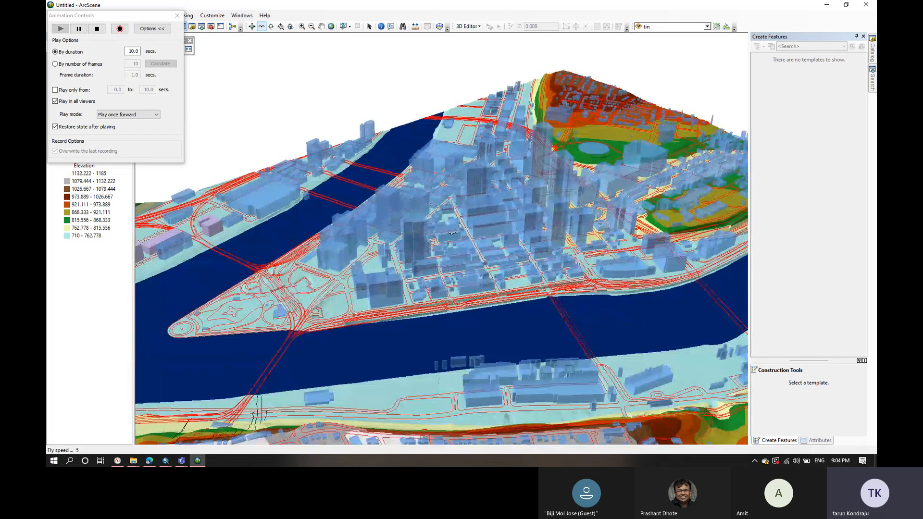
right_click(447, 238)
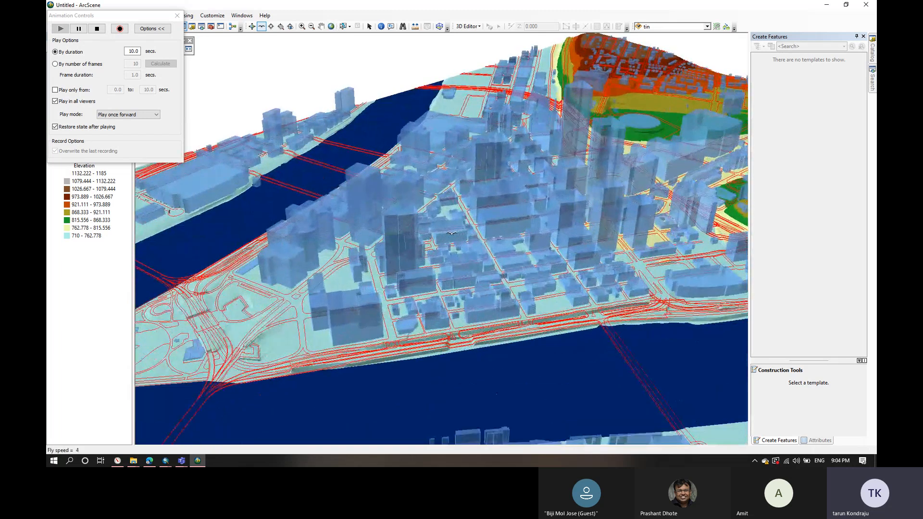
right_click(454, 232)
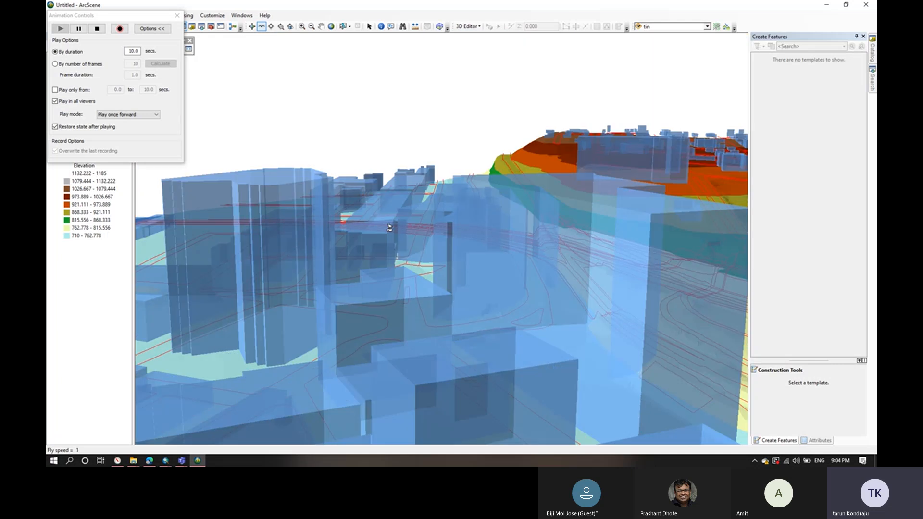
right_click(390, 227)
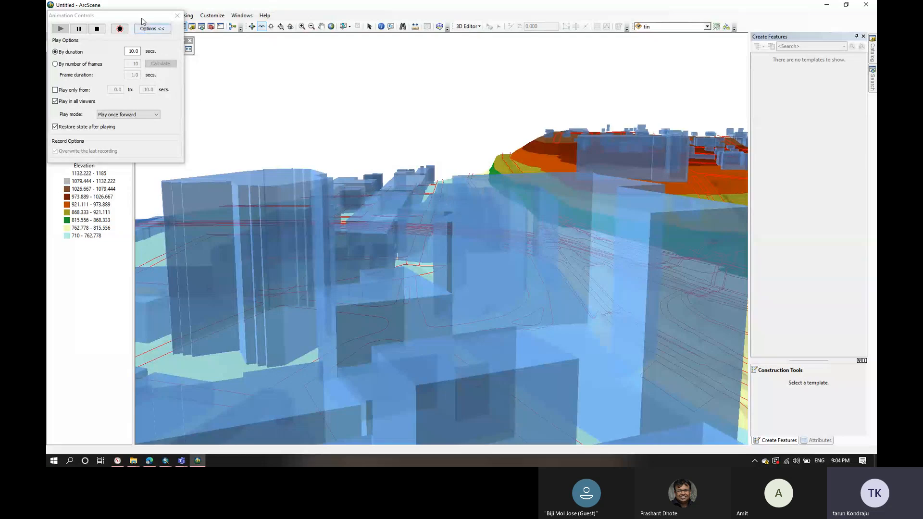
Step: Move the animation controls clear of the layer list, try recording an animation, and close the controls
left_click_drag(142, 19, 303, 50)
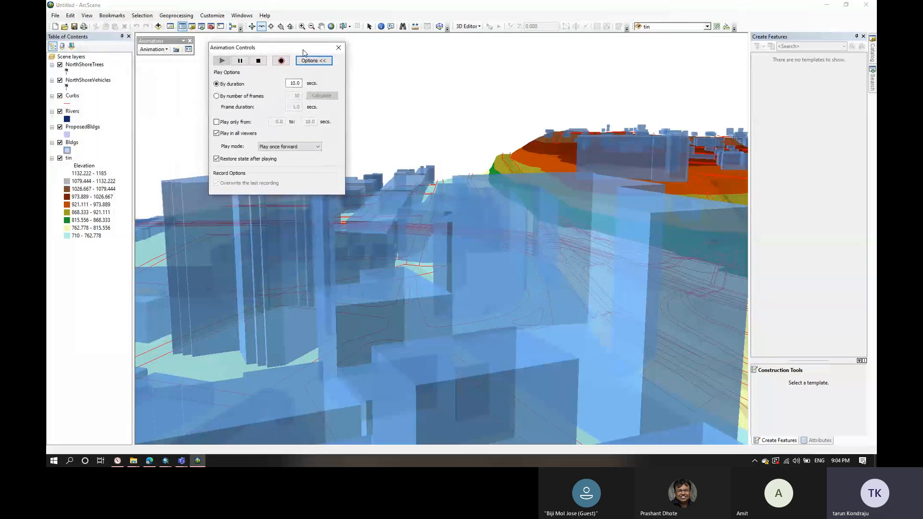
left_click(280, 62)
left_click(339, 47)
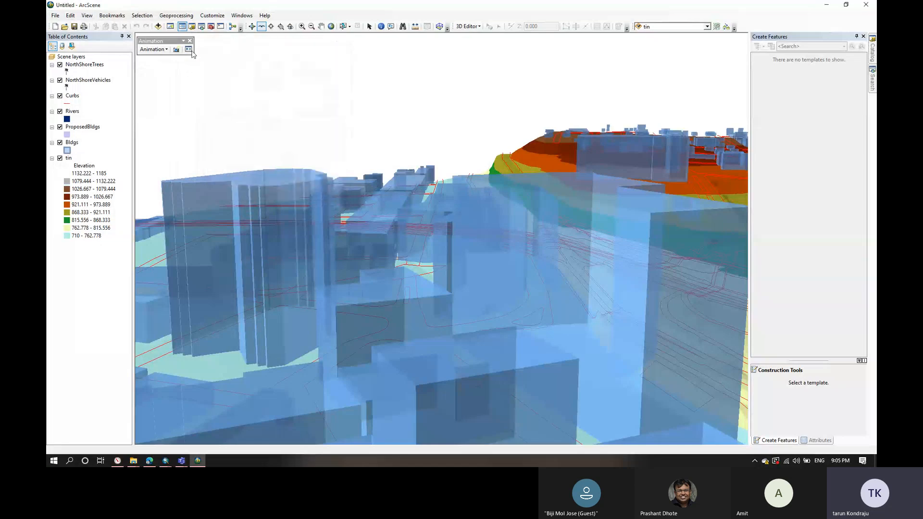
Step: Try to create a time animation track for the scene
left_click(153, 49)
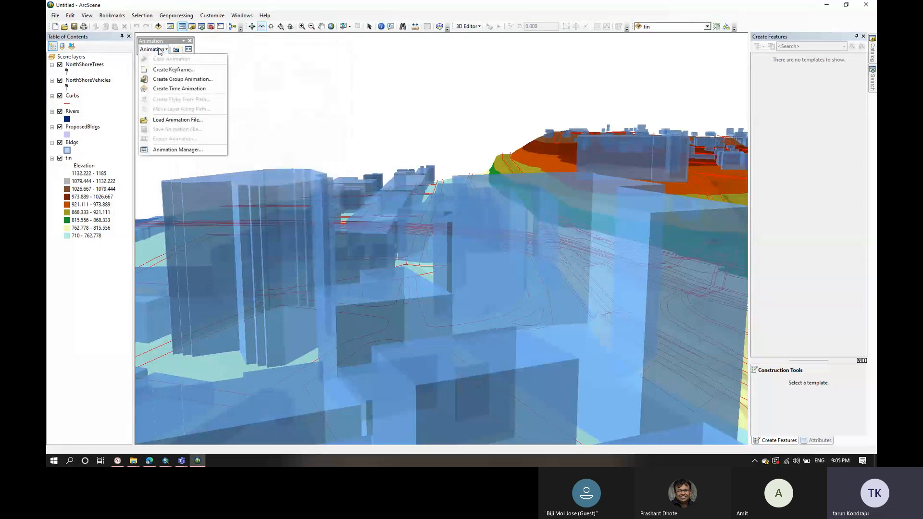
left_click(177, 92)
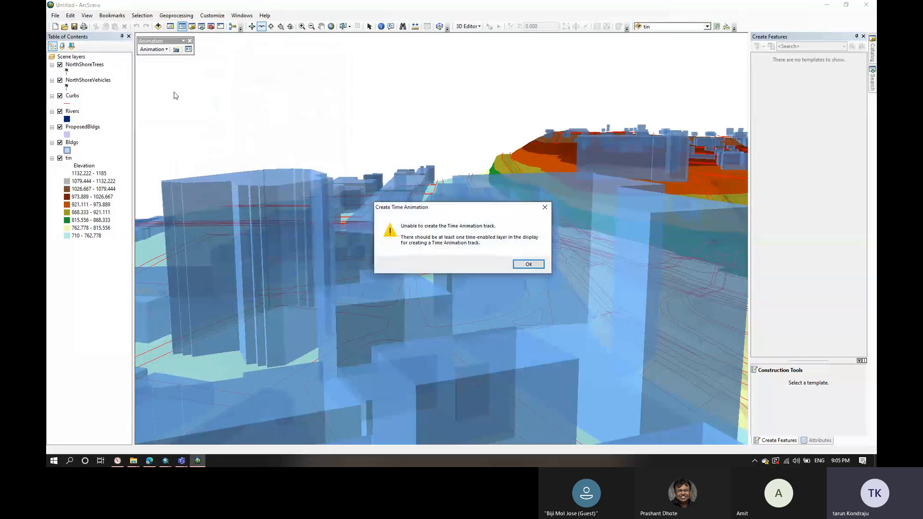
left_click(528, 264)
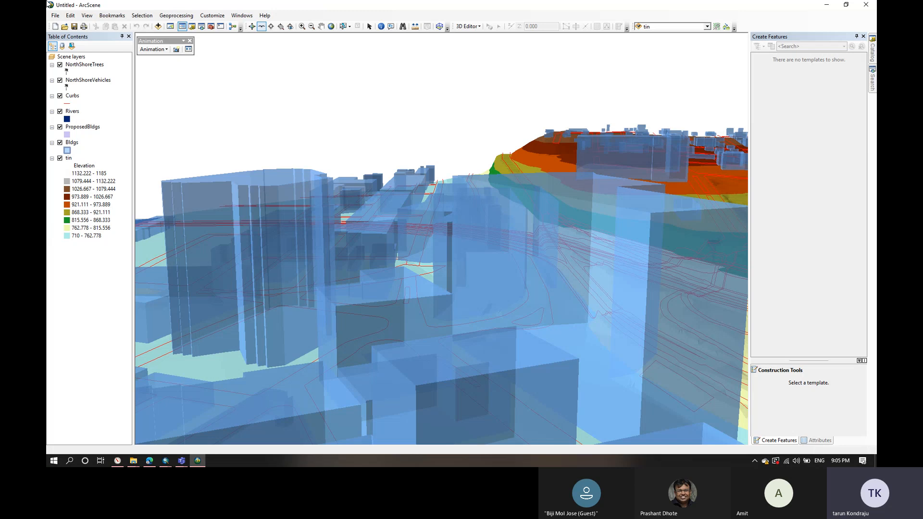
left_click(154, 49)
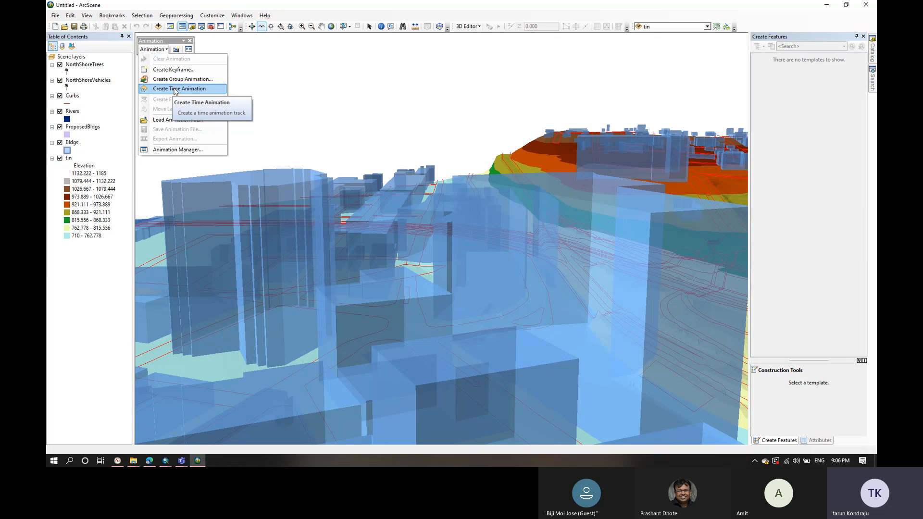
left_click(283, 13)
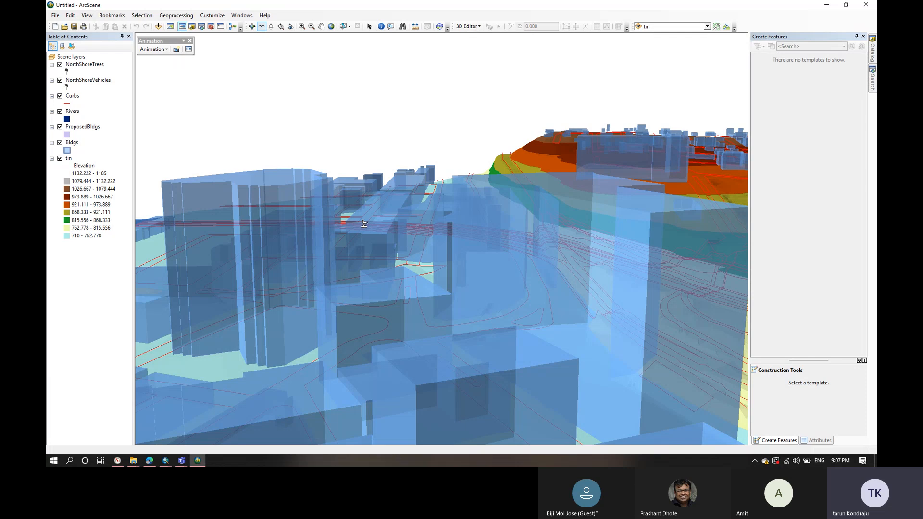
Step: Switch to the Teams meeting to check its participants, and minimize it to return to the 3D scene
left_click(181, 461)
left_click(203, 426)
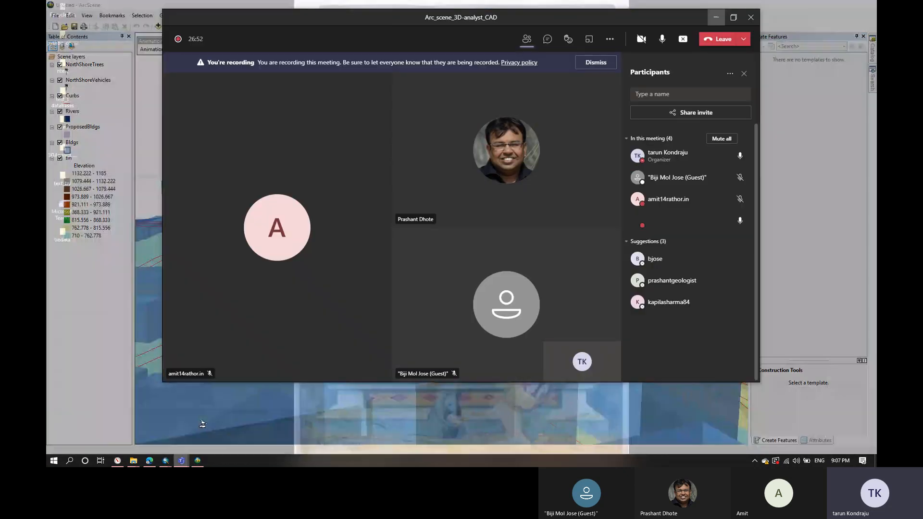
mouse_move(674, 305)
left_click(716, 301)
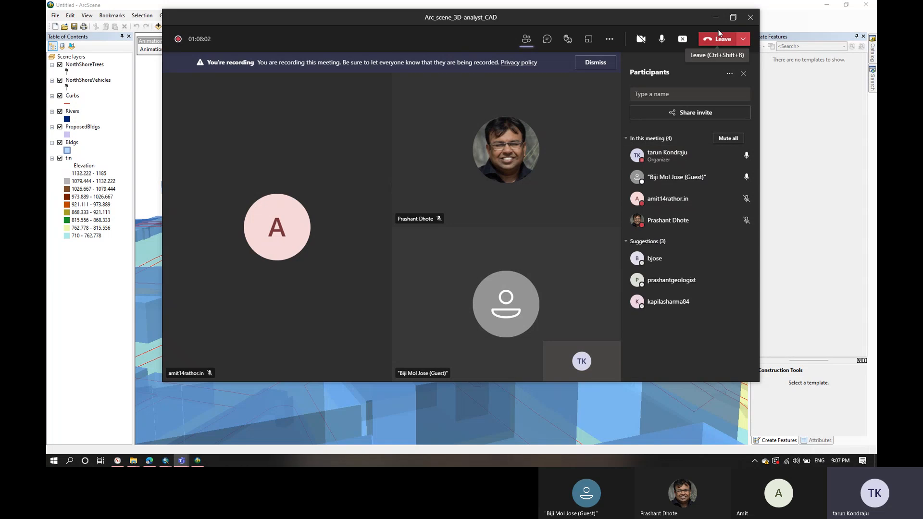
left_click(715, 18)
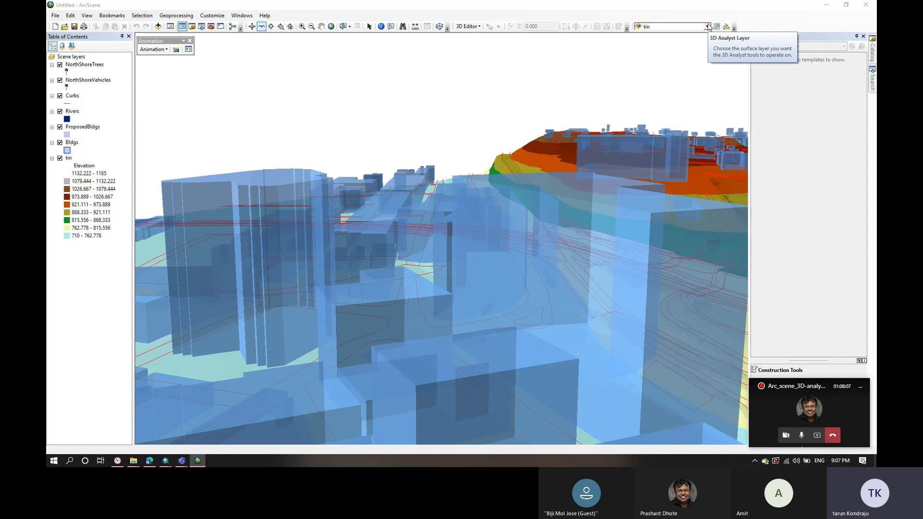
left_click(794, 31)
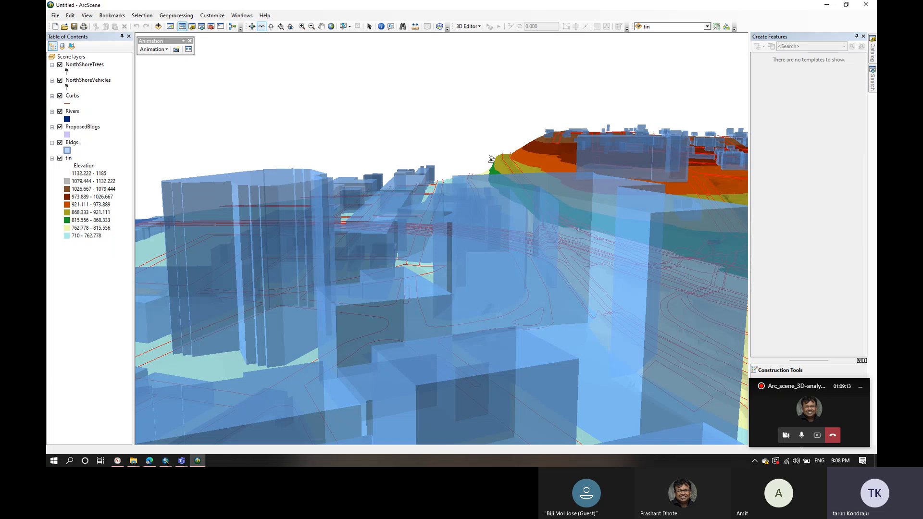
Step: Close the floating animation controls and look over the available 3D Editor commands
left_click(190, 41)
left_click(469, 26)
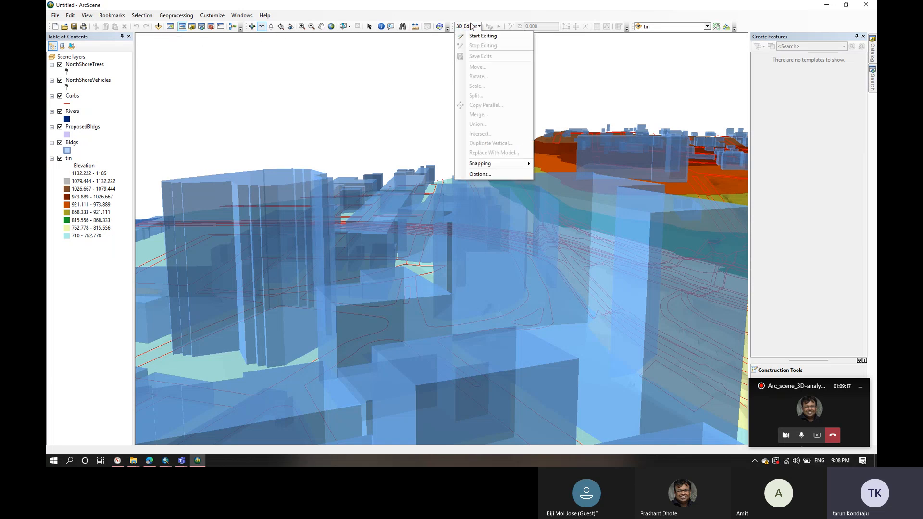
left_click(516, 25)
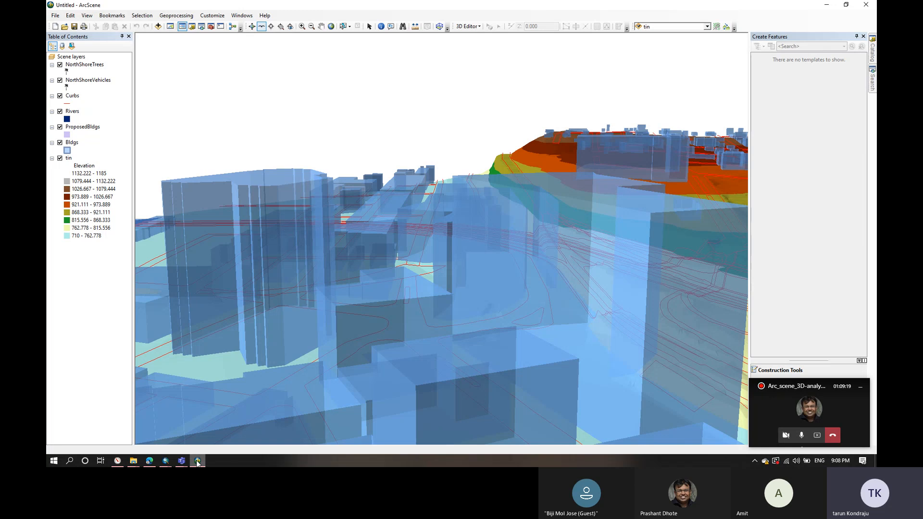
Step: Switch to the ArcMap document showing the tin surface and profile graph, and close it
left_click(166, 462)
mouse_move(223, 411)
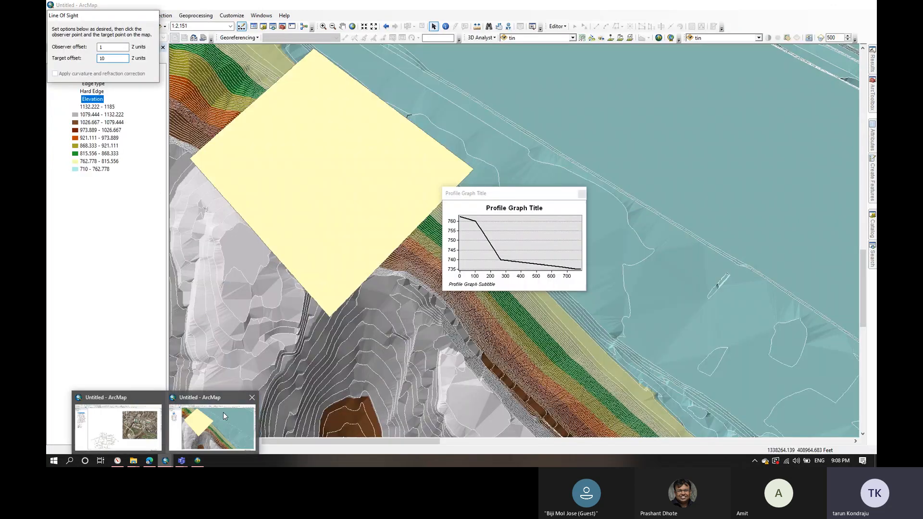
left_click(223, 412)
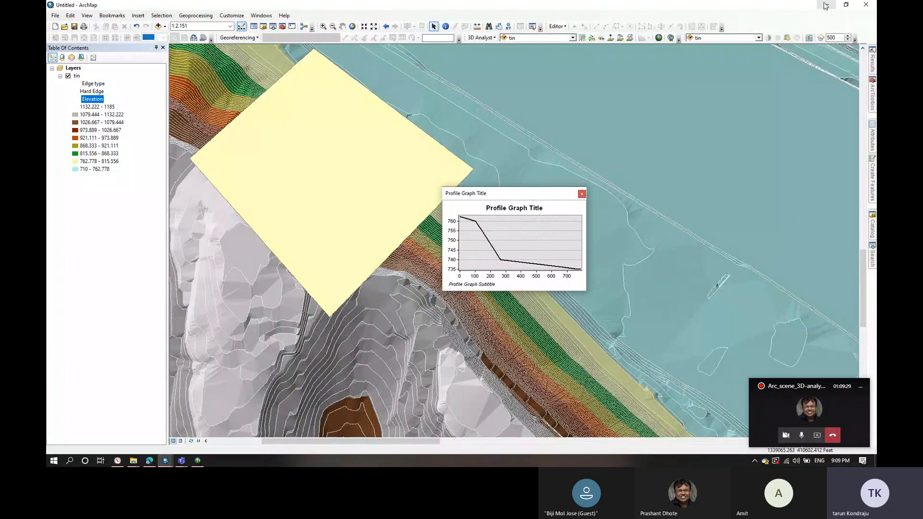
left_click(865, 4)
left_click(465, 250)
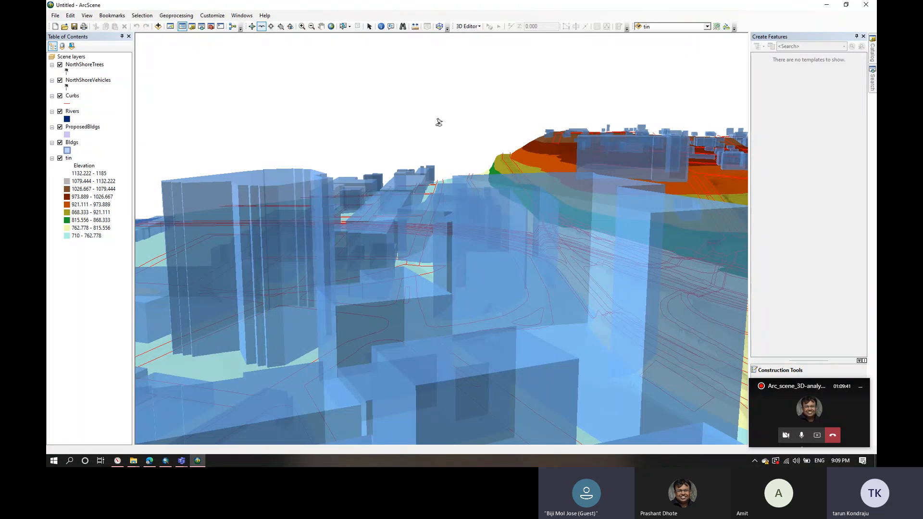
Step: Examine the downtown buildings from several angles with the Navigate tool, and pull back to an overview including the river
left_click(251, 26)
left_click_drag(291, 57, 874, 185)
left_click_drag(554, 241, 617, 242)
left_click_drag(308, 233, 216, 124)
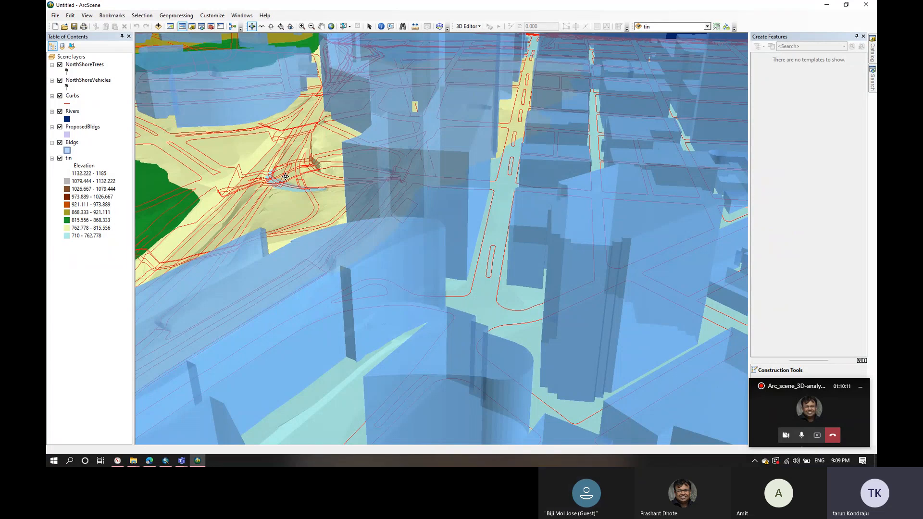
left_click_drag(290, 153, 251, 161)
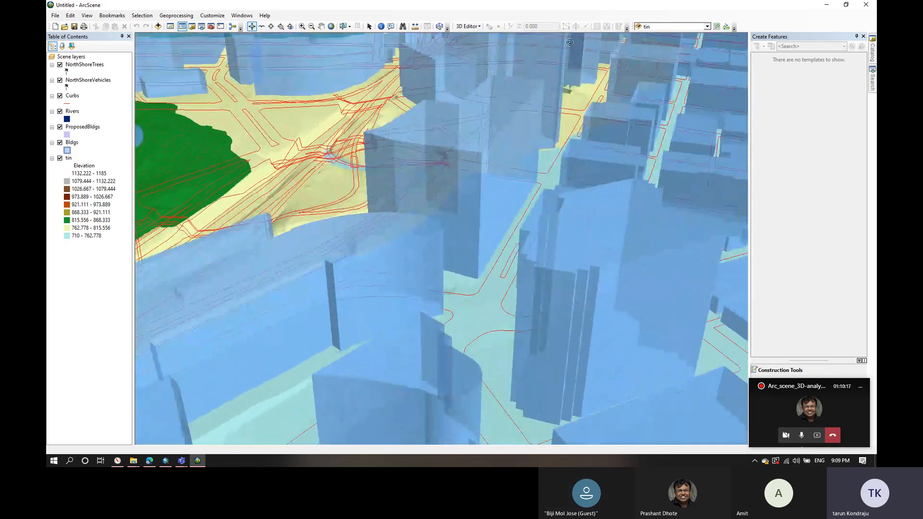
left_click_drag(569, 45, 847, 15)
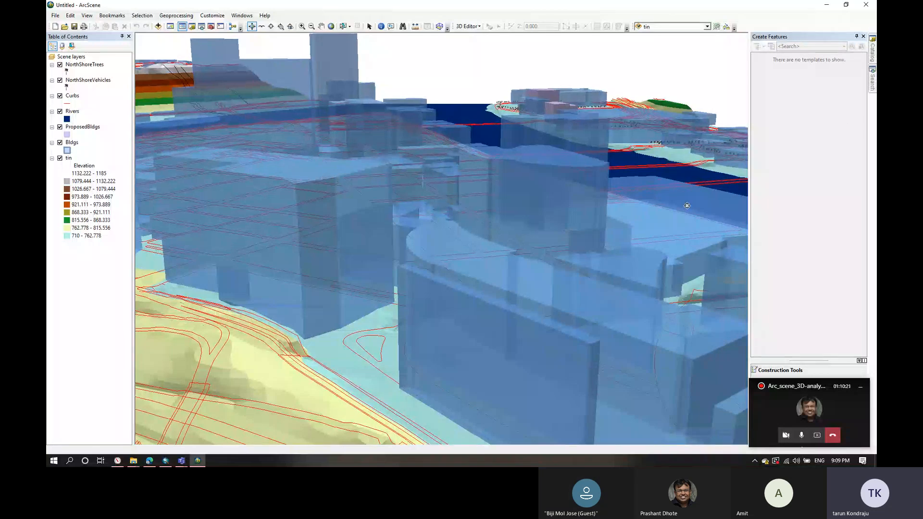
scroll(687, 206, "down", 3)
scroll(687, 206, "down", 3)
left_click_drag(679, 231, 619, 302)
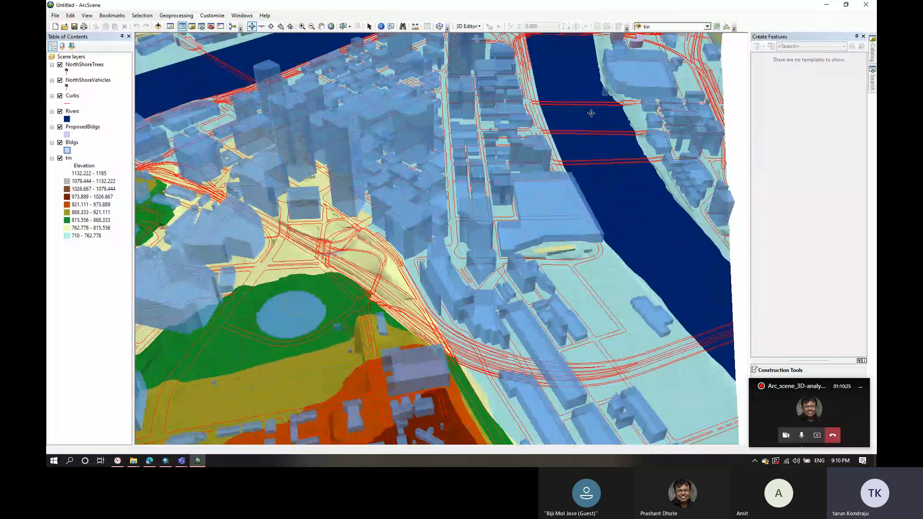
Step: Switch to ArcMap to look at the campus aerial image and walkways drawing, and return to the ArcScene scene
left_click(726, 27)
left_click(169, 462)
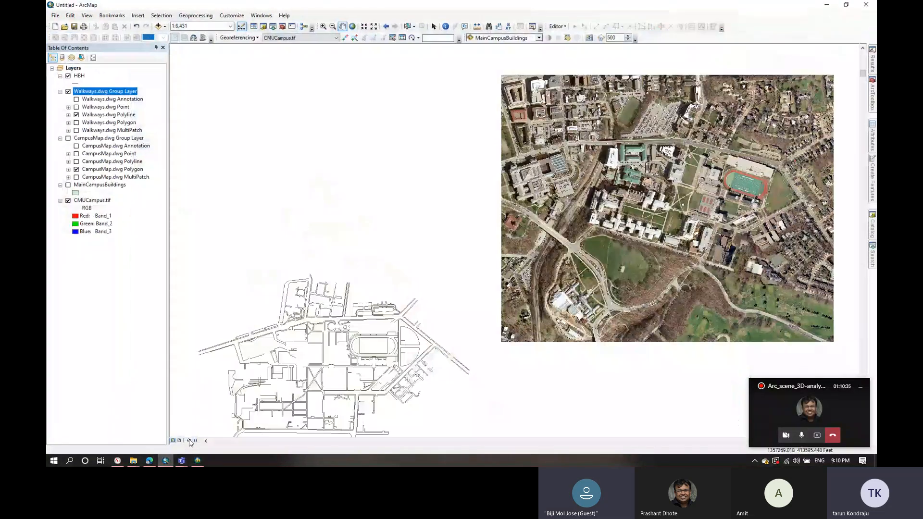
left_click(168, 462)
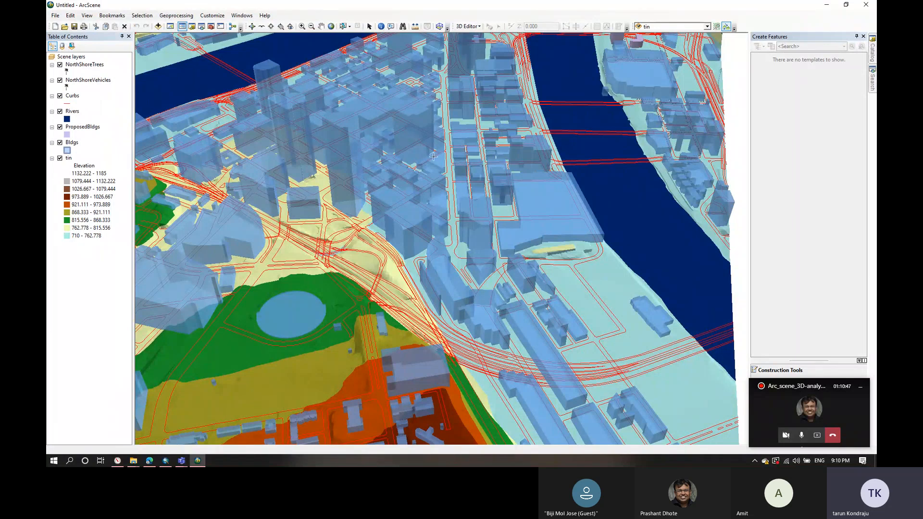
Step: Look over the 3D Editor commands, briefly display the 3D Effects tools, and check the surface layers available to 3D Analyst
left_click(460, 25)
left_click(607, 13)
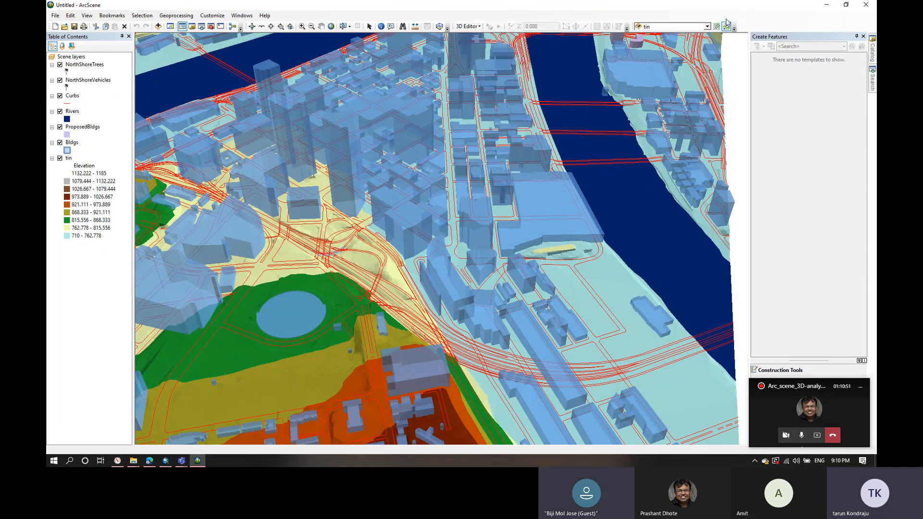
right_click(416, 15)
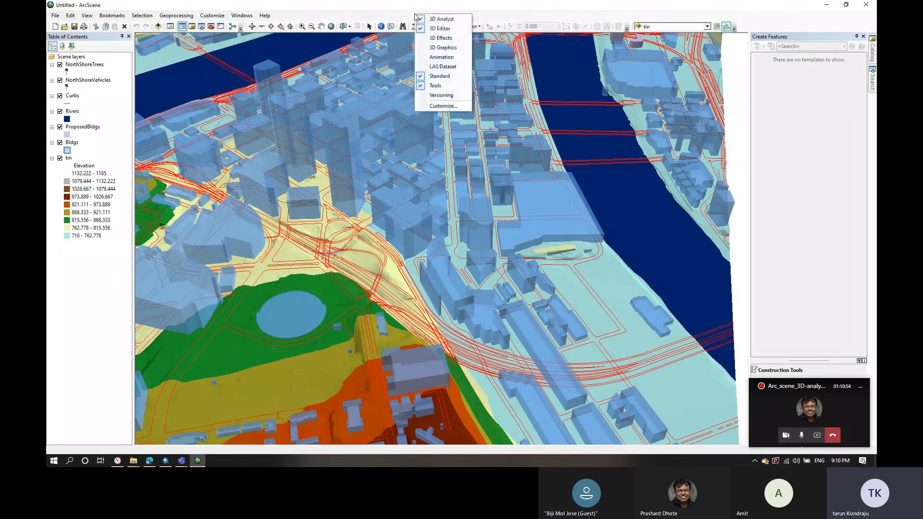
left_click(446, 39)
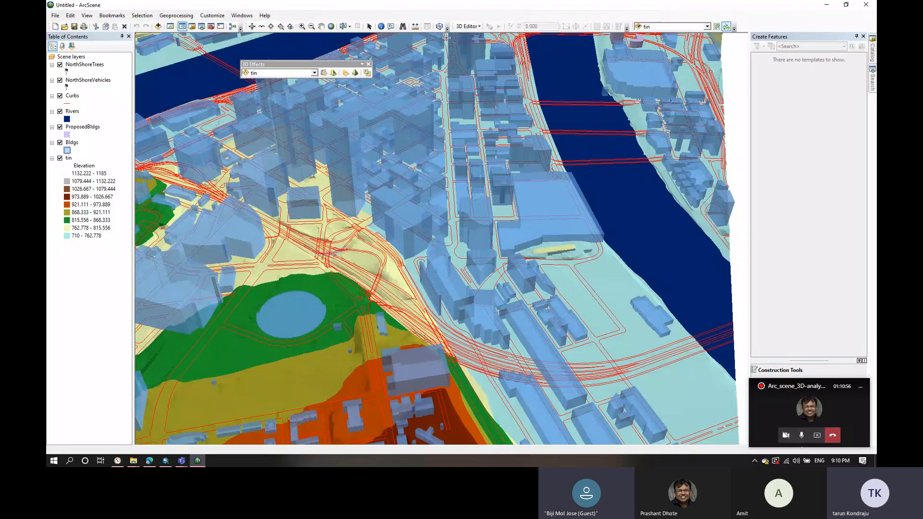
left_click(369, 64)
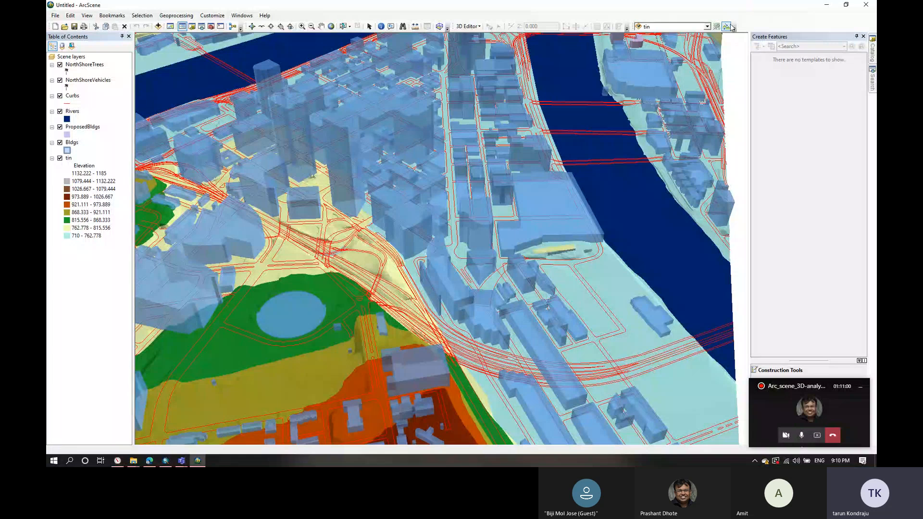
left_click(707, 26)
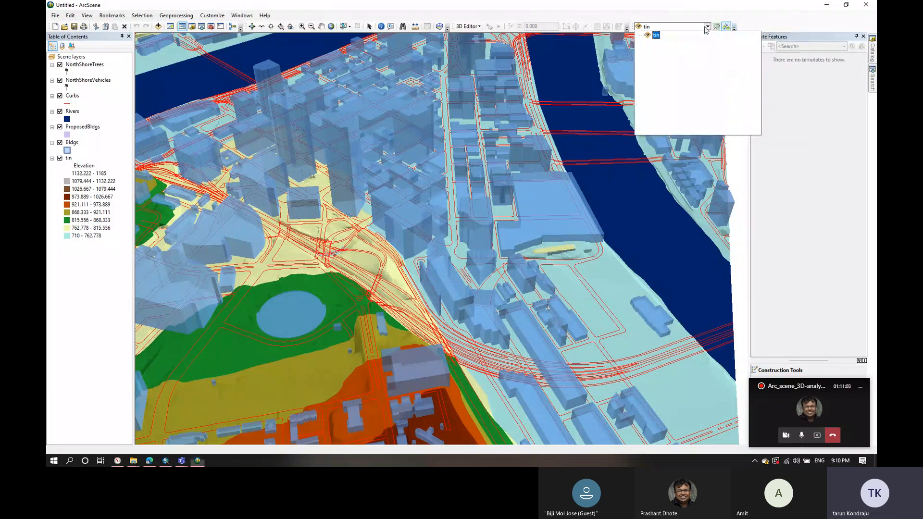
left_click(756, 14)
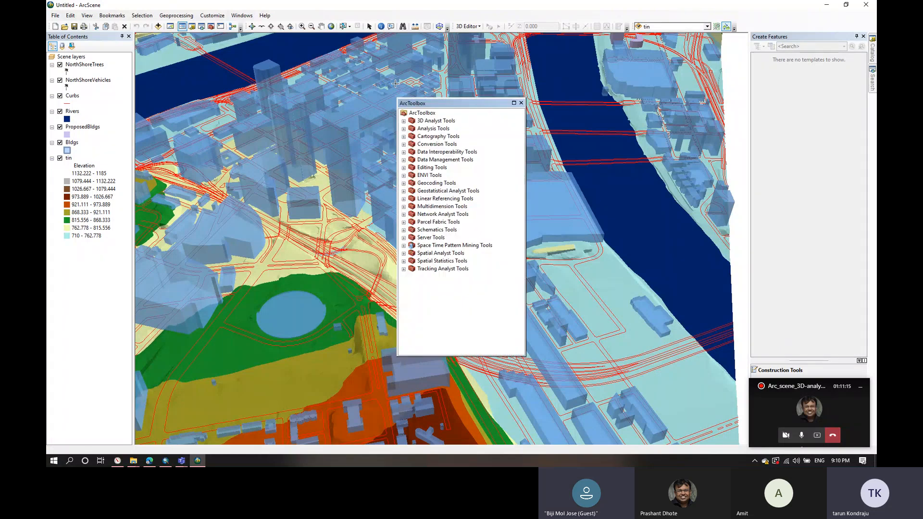
Step: Browse the 3D Analyst Tools in ArcToolbox, examining the 3D Features and Raster Surface toolsets
left_click(403, 121)
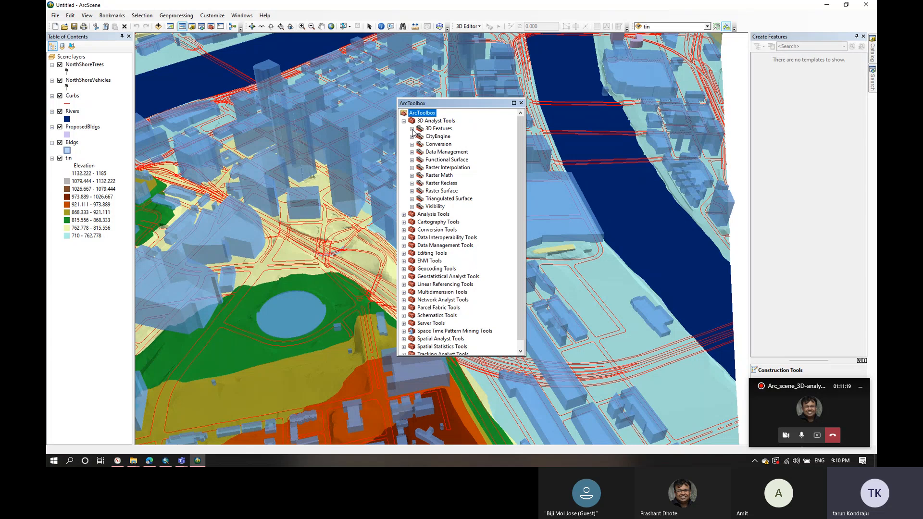
left_click(412, 128)
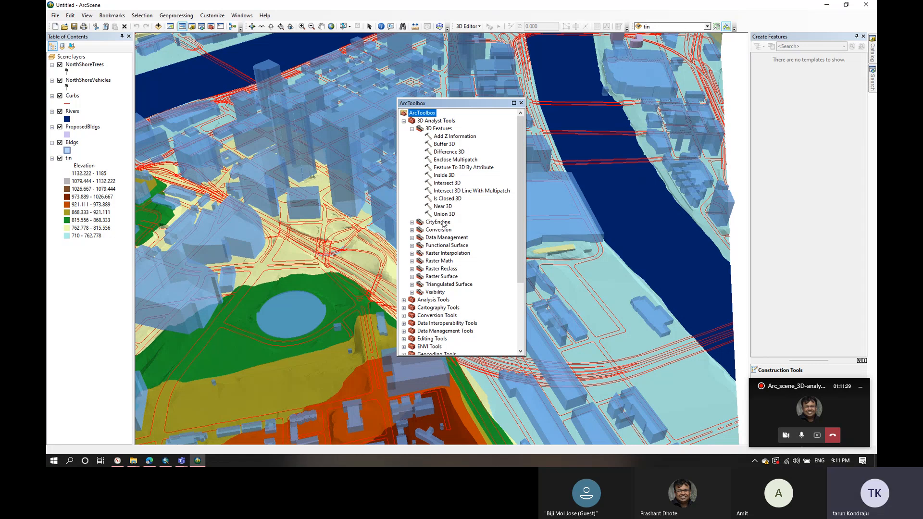
scroll(411, 253, "down", 1)
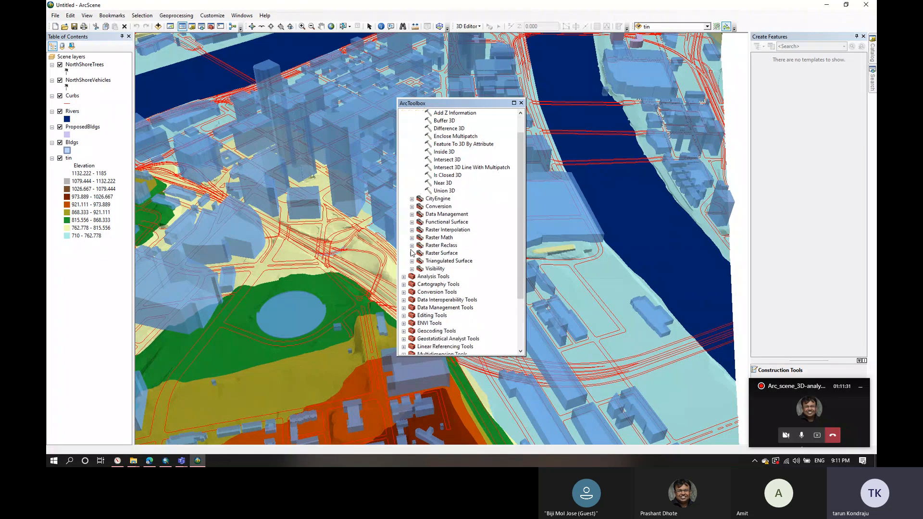
left_click(411, 252)
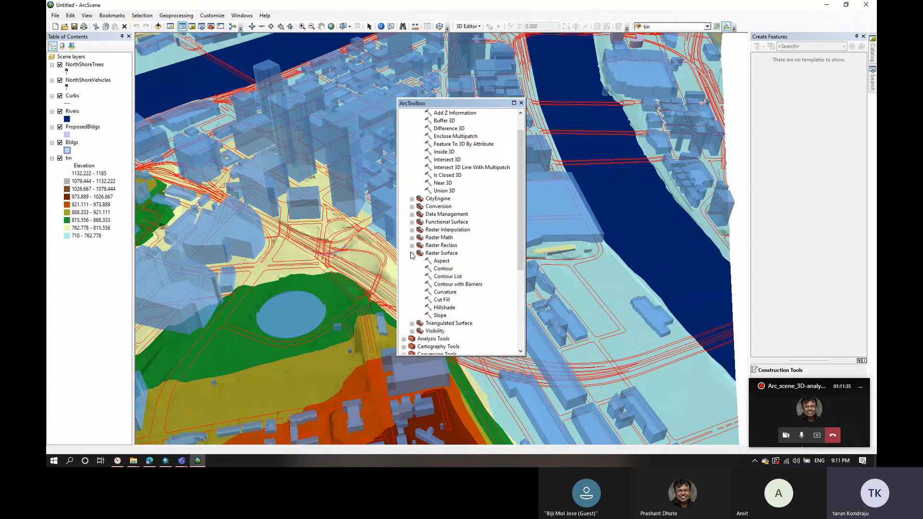
left_click(412, 252)
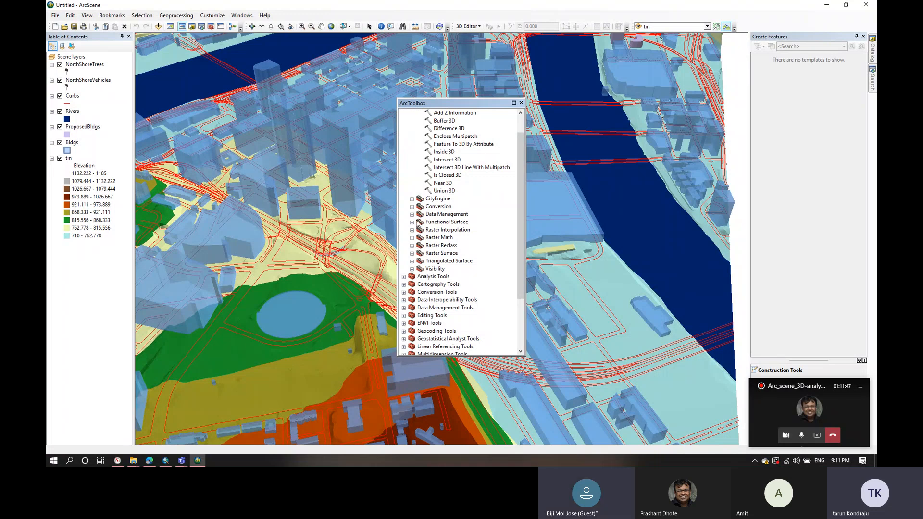
scroll(408, 272, "down", 3)
scroll(406, 272, "up", 4)
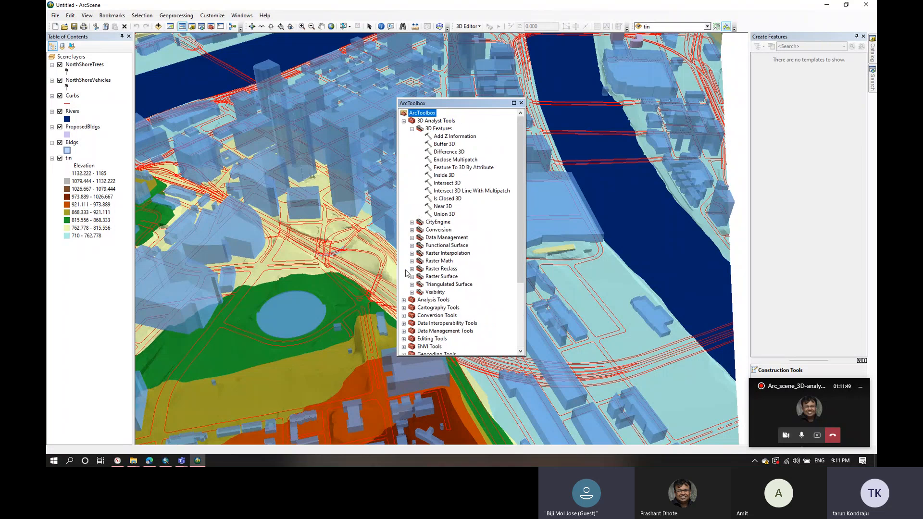
left_click(412, 129)
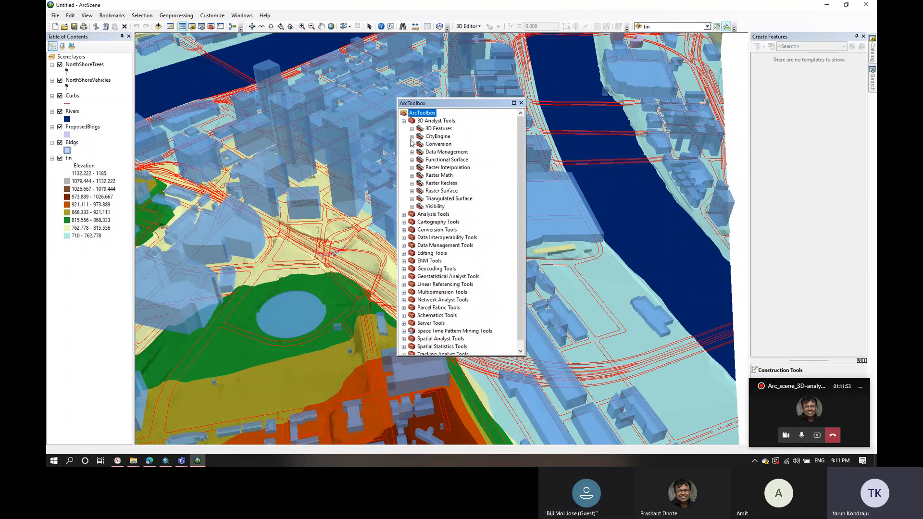
Step: Examine the TIN, Terrain Dataset, Visibility and 3D Features toolsets of 3D Analyst Tools, and close ArcToolbox
left_click(412, 151)
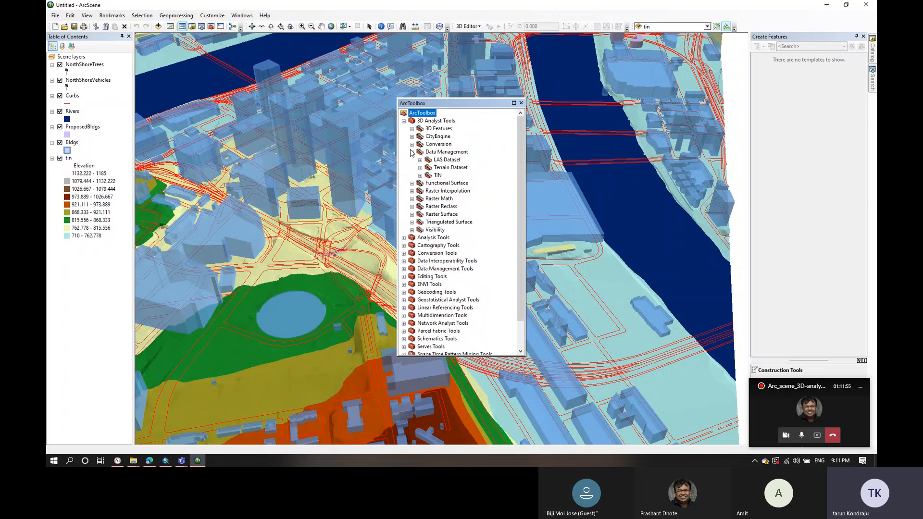
left_click(420, 176)
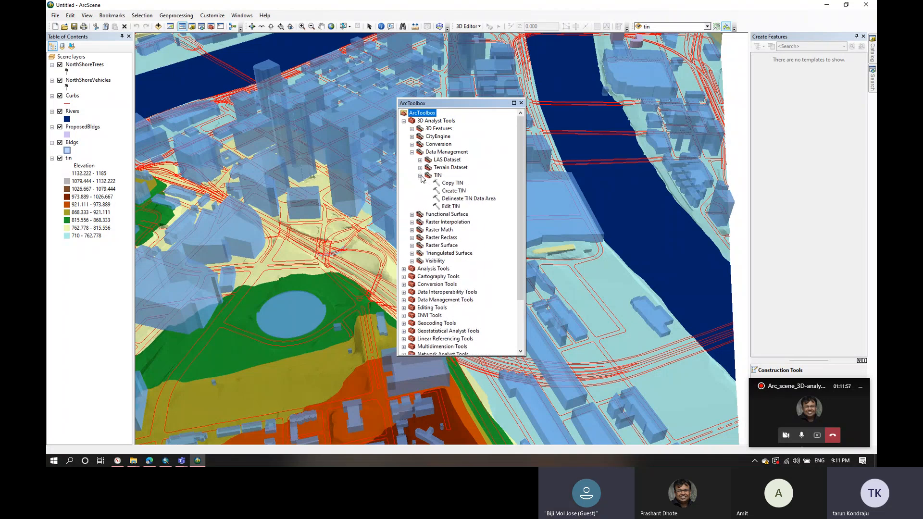
left_click(421, 168)
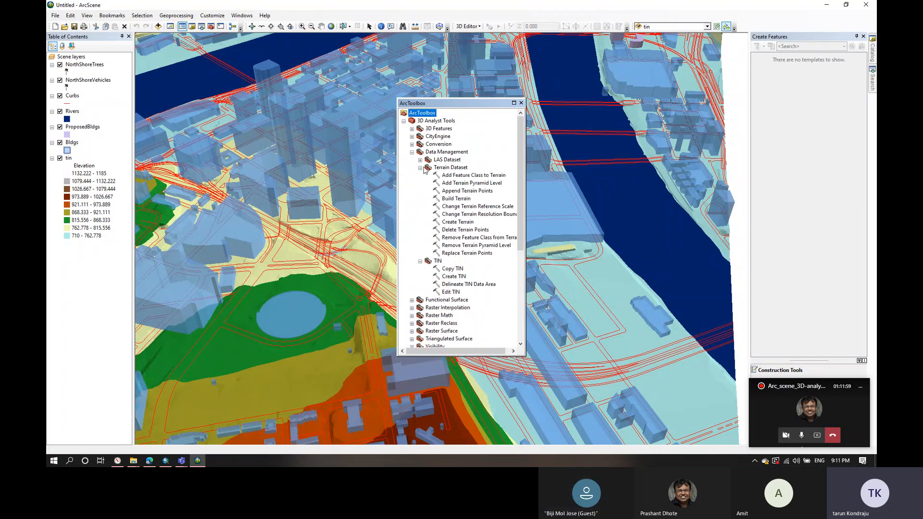
left_click(421, 168)
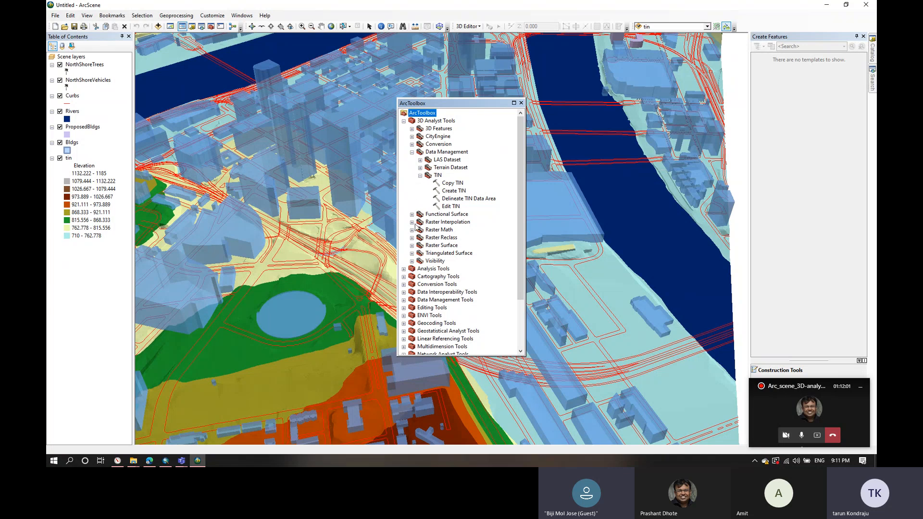
left_click(412, 261)
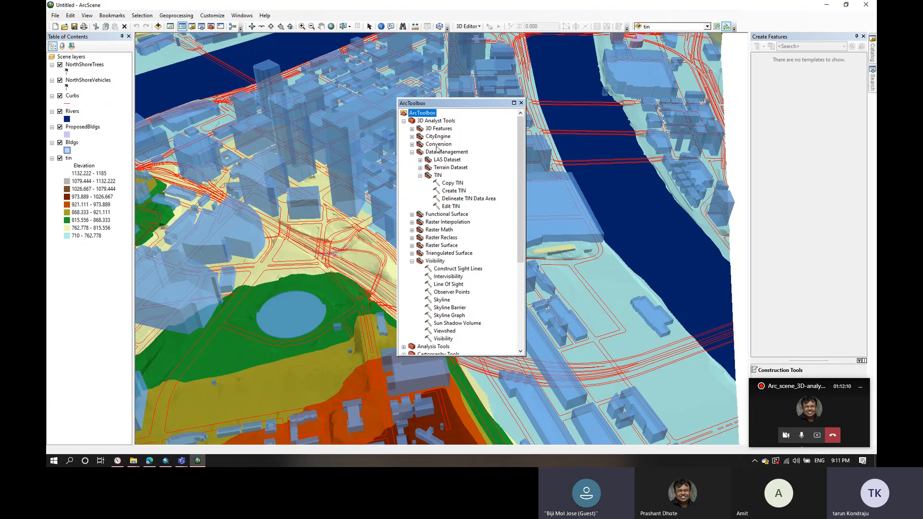
left_click(412, 128)
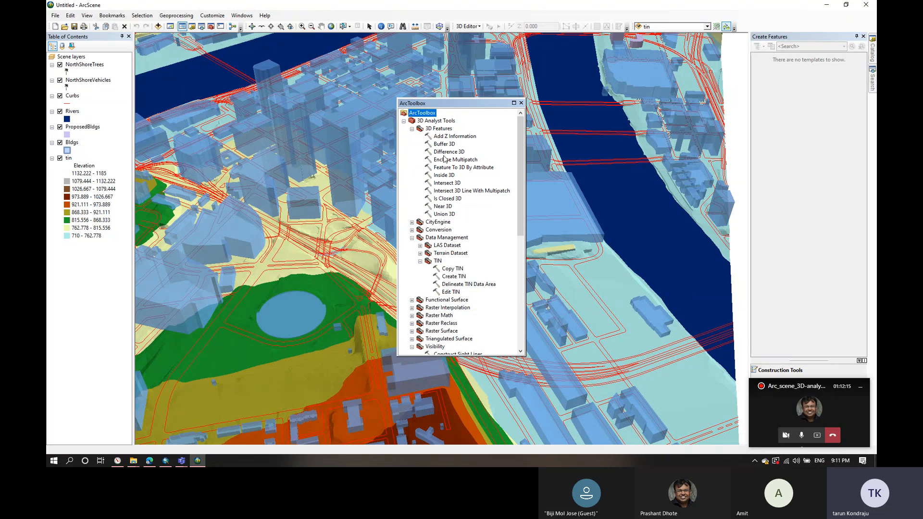
left_click(520, 103)
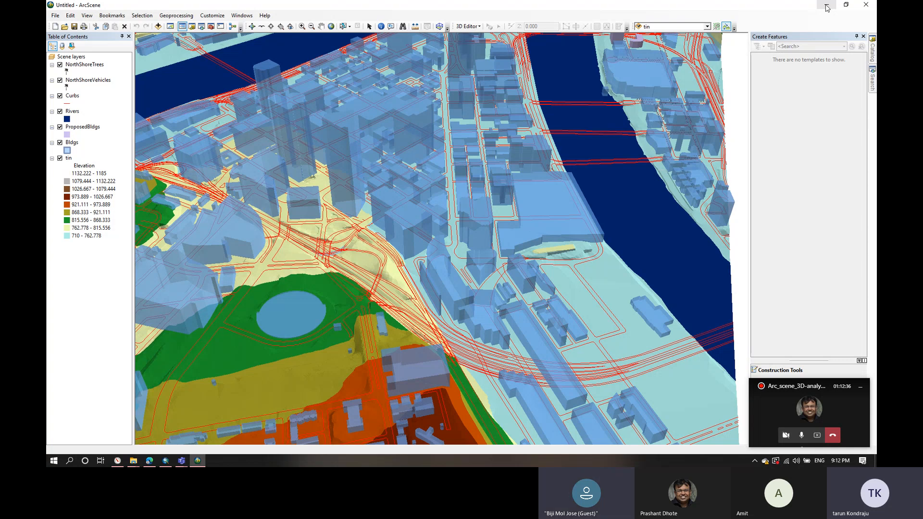
Step: Minimize the ArcScene scene and Resource Monitor, and switch to the campus map in ArcMap
left_click(846, 4)
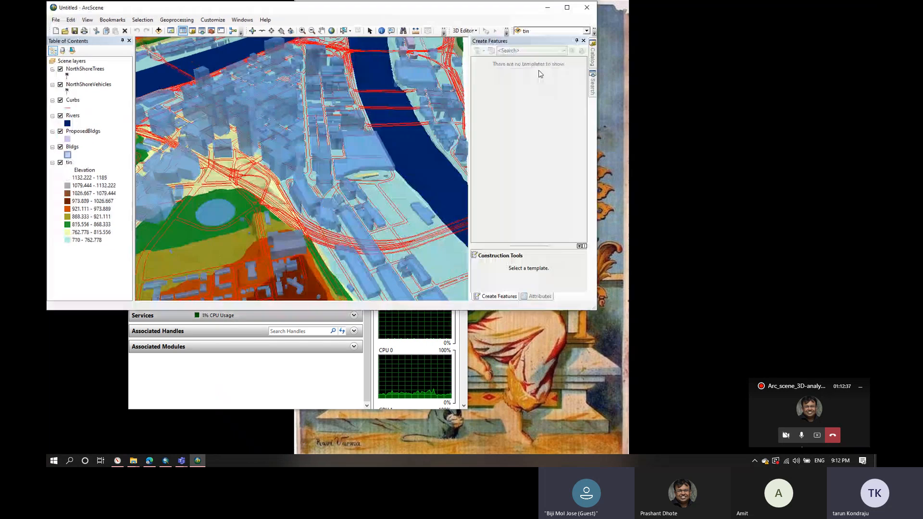
left_click(566, 7)
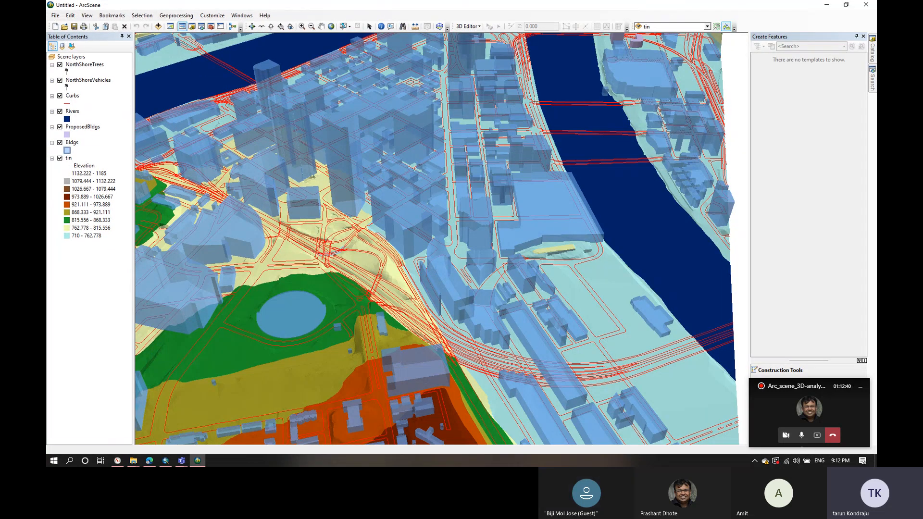
left_click(826, 5)
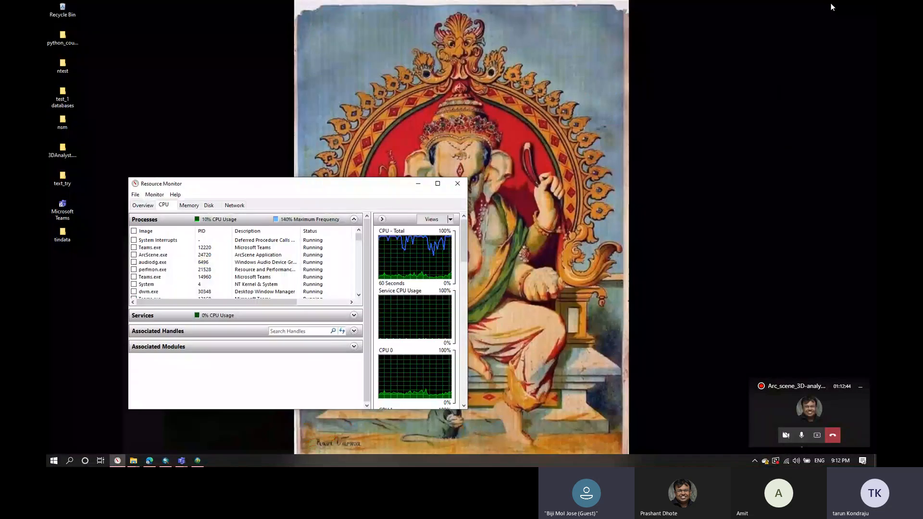
left_click(418, 183)
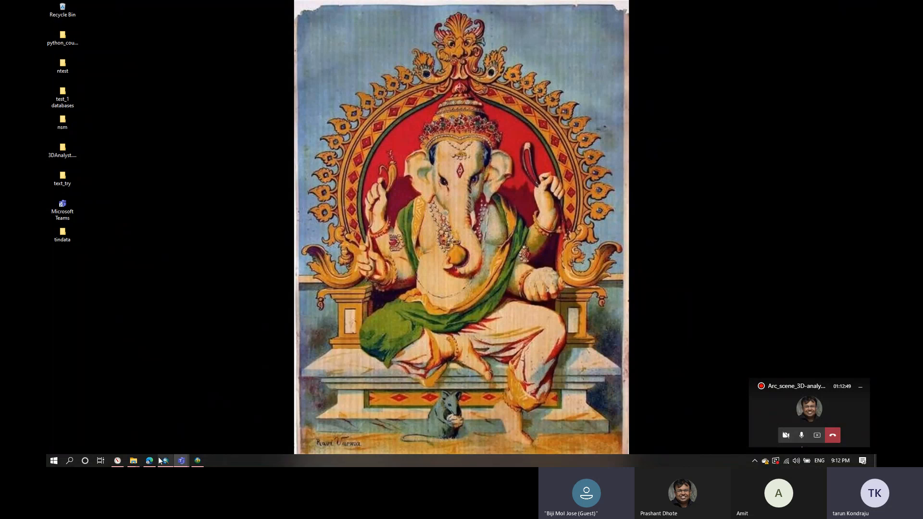
mouse_move(153, 459)
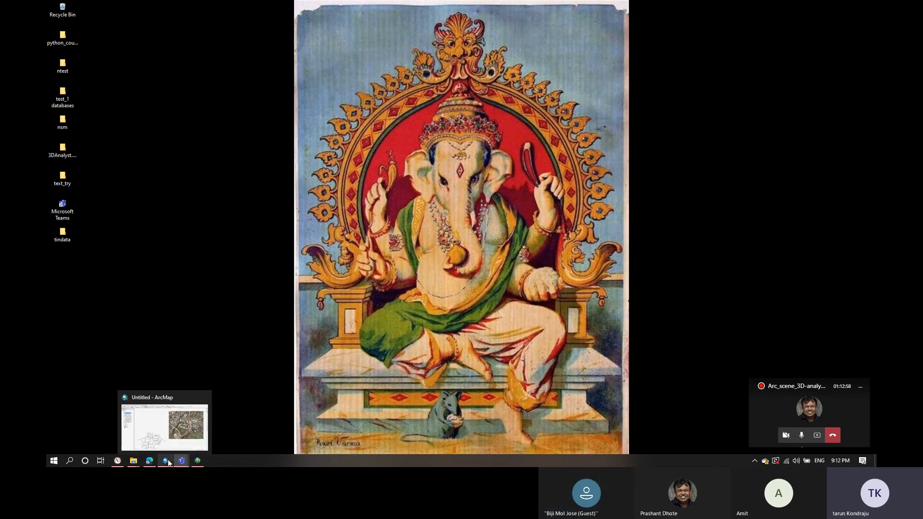
left_click(166, 460)
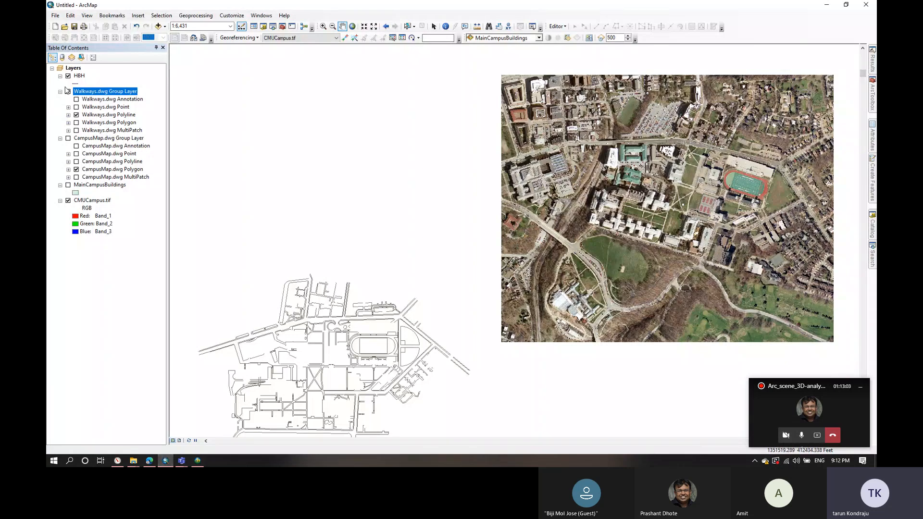
Step: Turn on the CampusMap.dwg group and MainCampusBuildings layers, and collapse the HBH, Walkways.dwg and CampusMap.dwg entries
left_click(67, 138)
left_click(60, 139)
left_click(60, 91)
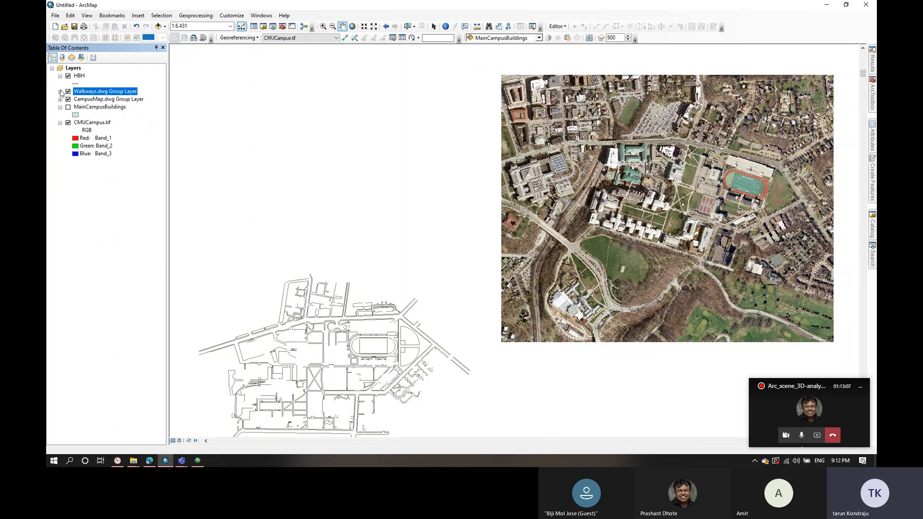
left_click(60, 76)
left_click(67, 99)
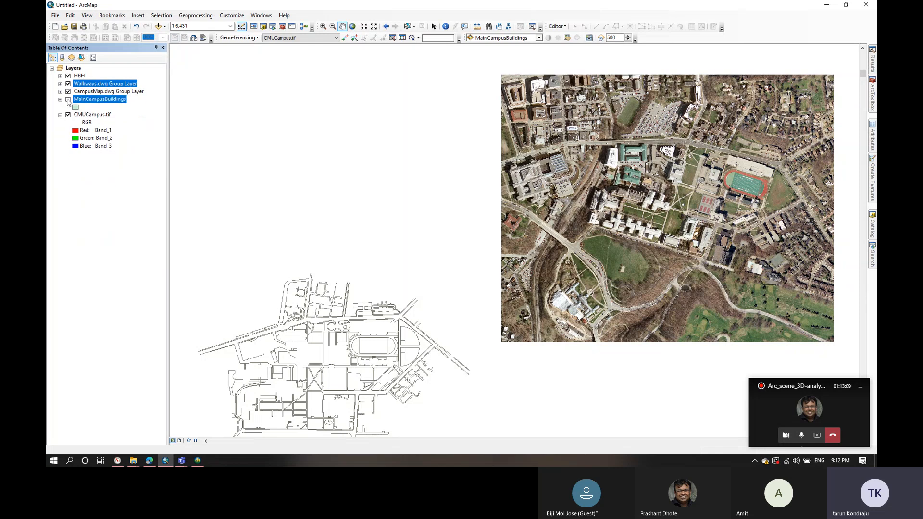
left_click(68, 100)
left_click(68, 100)
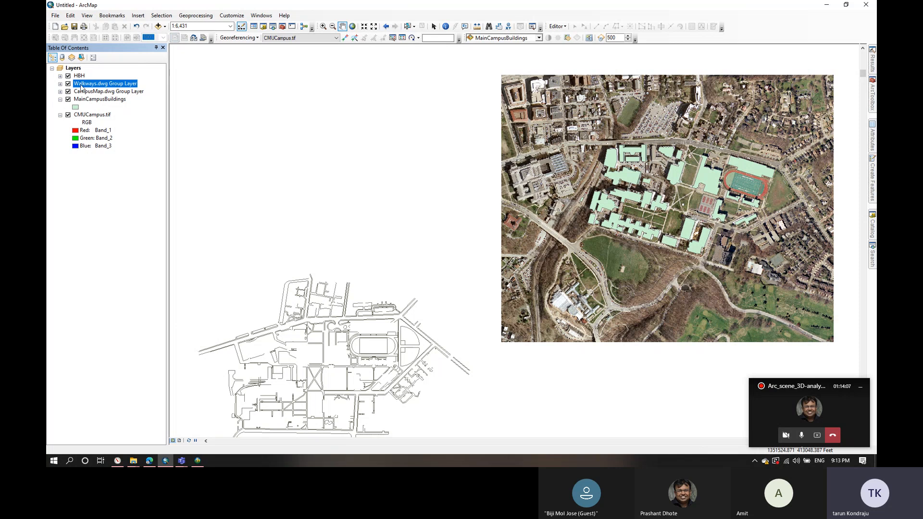
Step: Examine the CMUCampus source files inside the tindata folder in File Explorer, and return to ArcMap
left_click(134, 461)
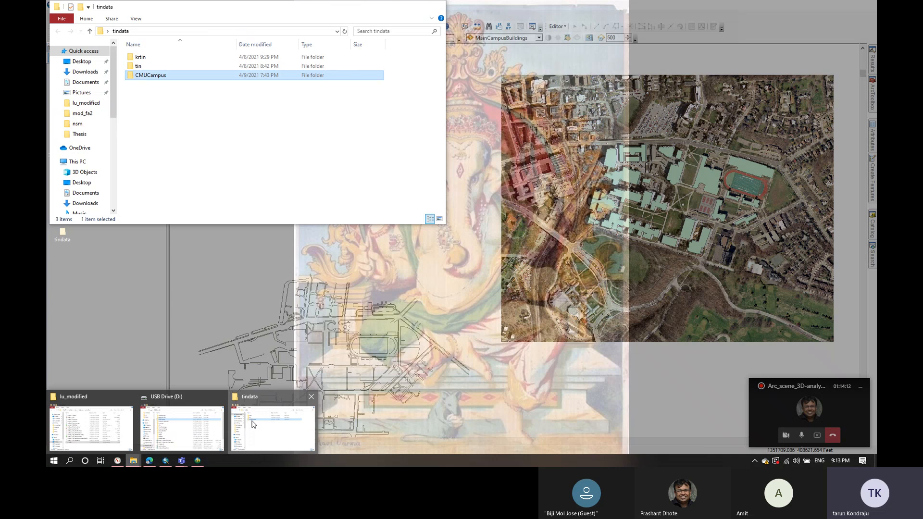
left_click(254, 423)
double_click(159, 76)
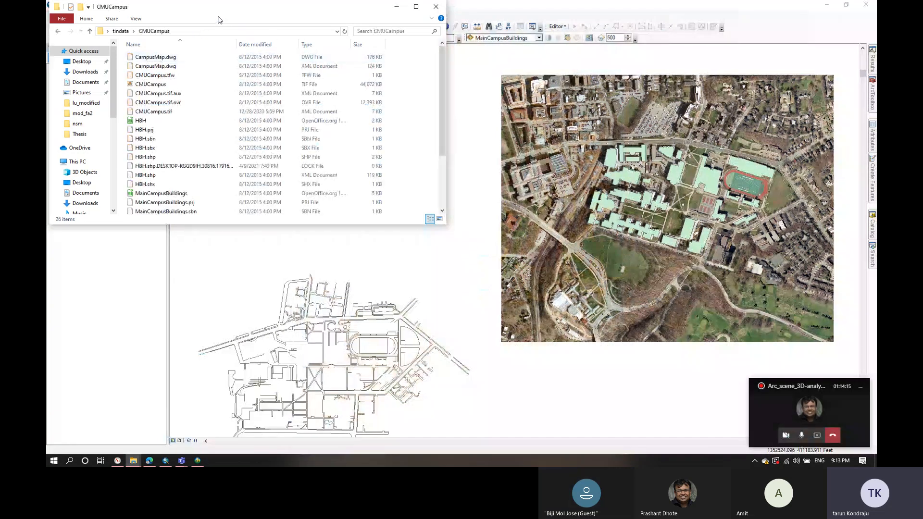
left_click_drag(360, 4, 550, 2)
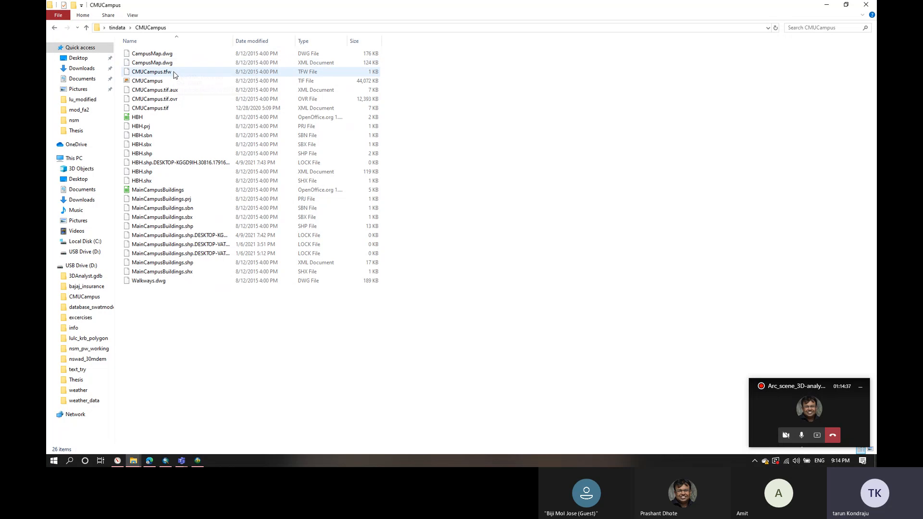
left_click(118, 28)
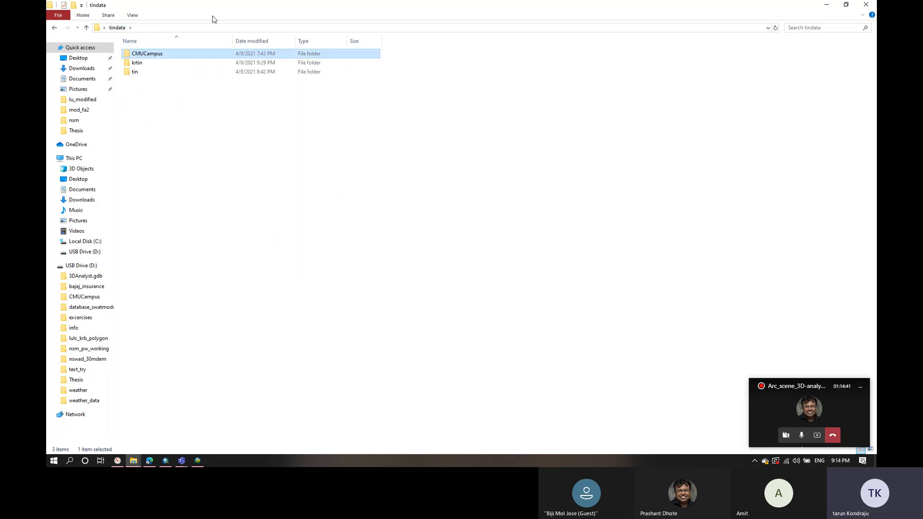
double_click(200, 53)
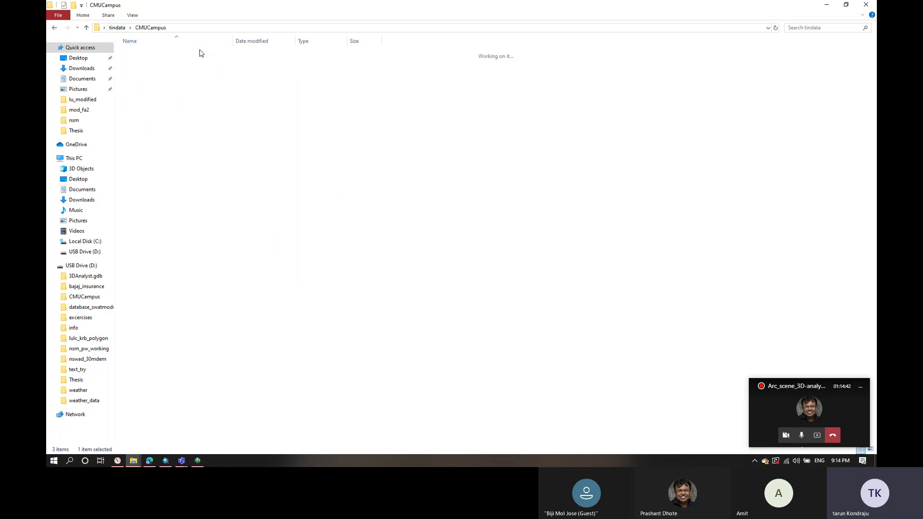
left_click(827, 4)
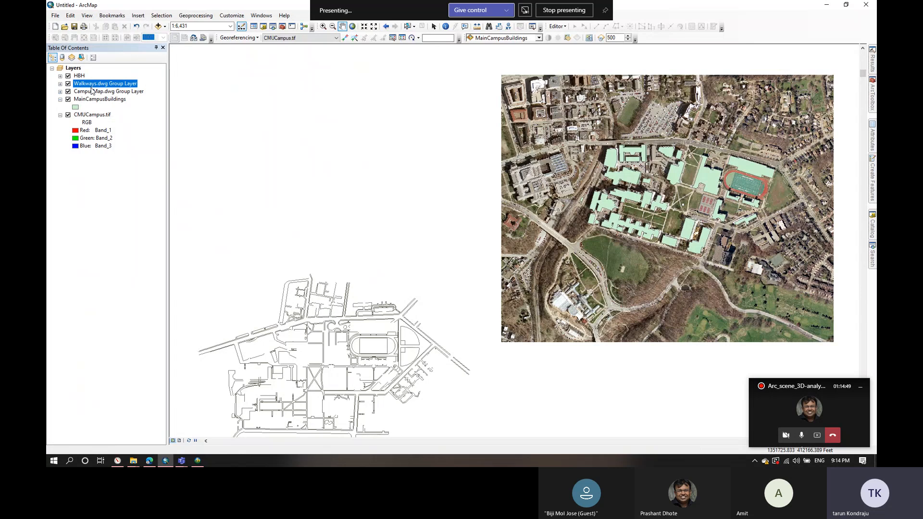
Step: Expand the Walkways.dwg and CampusMap.dwg group layers to list their sublayers
left_click(60, 84)
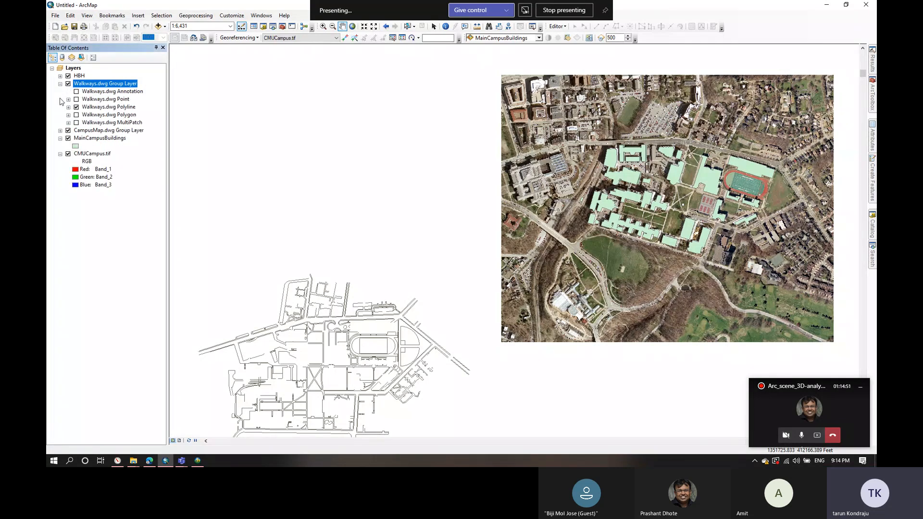
left_click(60, 131)
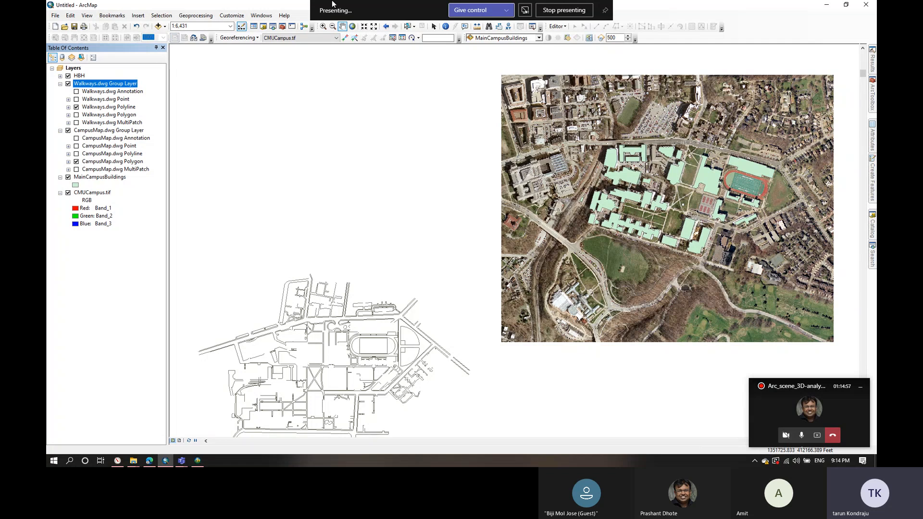
left_click(510, 11)
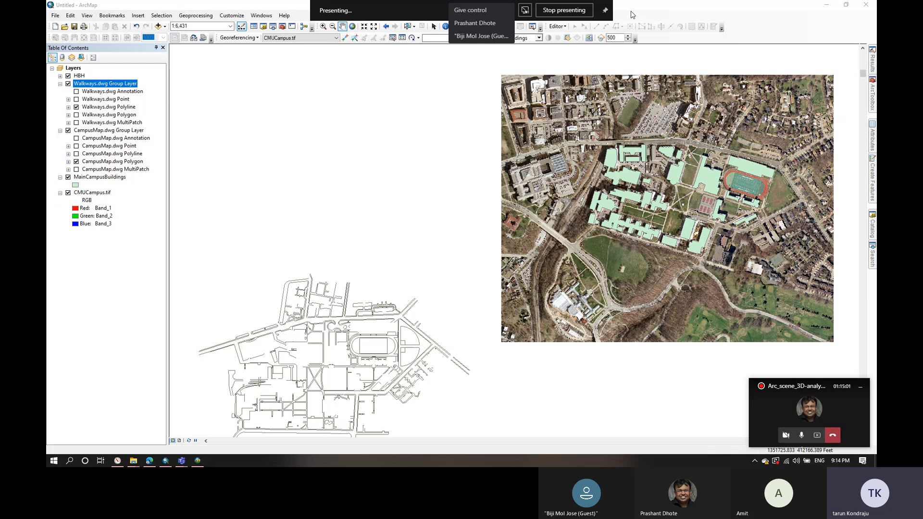
left_click(633, 15)
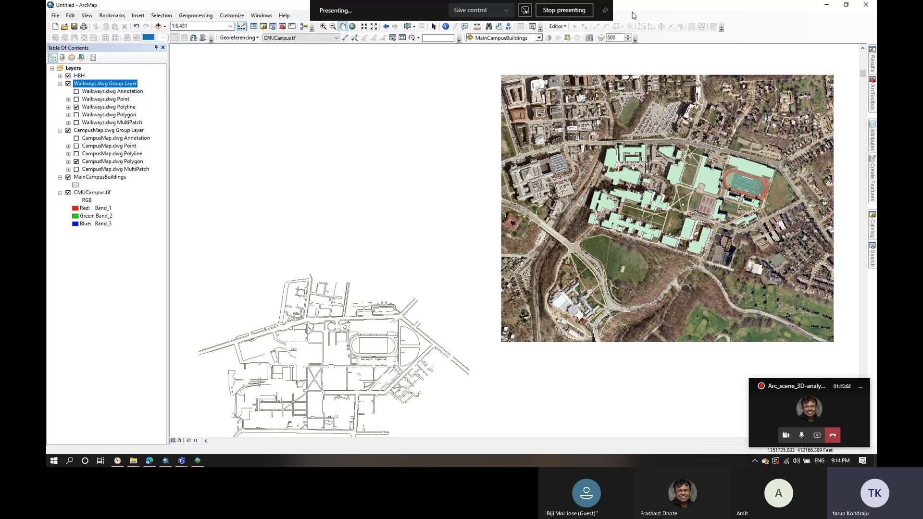
left_click(814, 415)
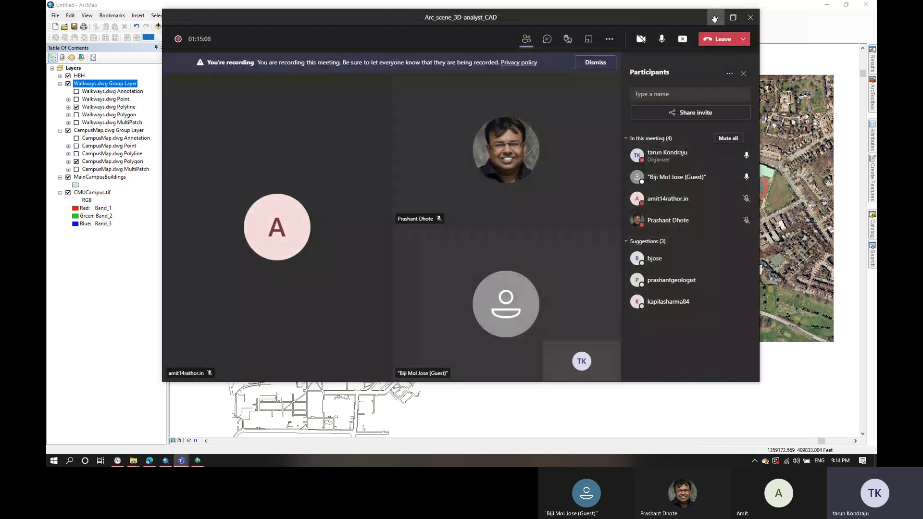
left_click(715, 18)
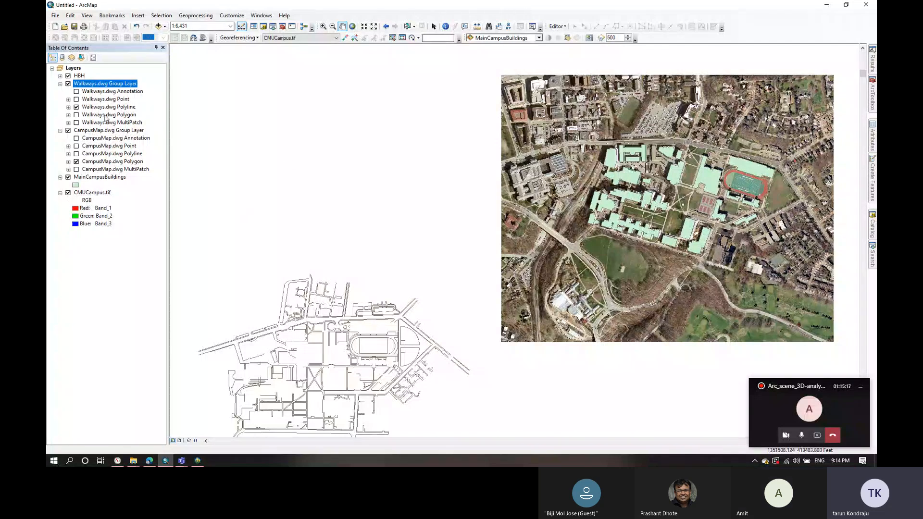
Step: Check the Walkways.dwg group layer's commands and examine the sublayers listed in the CampusMap.dwg group layer's properties
right_click(90, 85)
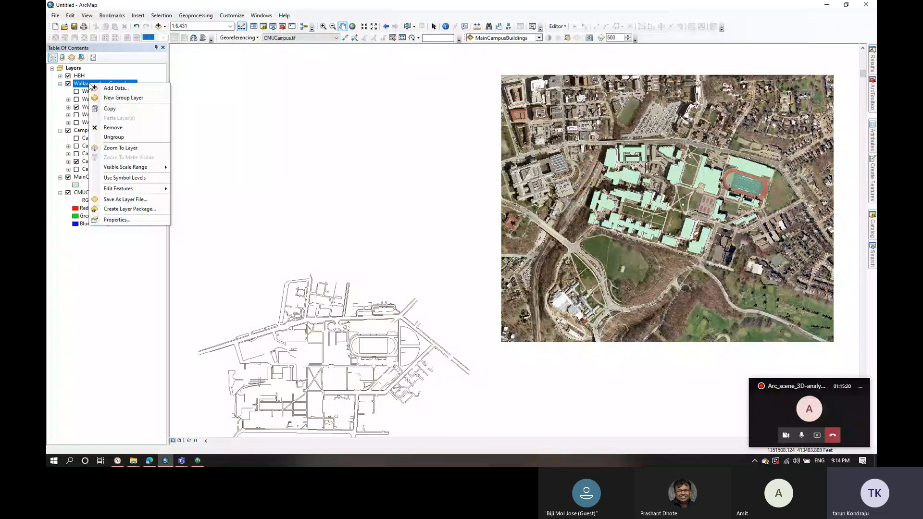
left_click(89, 260)
left_click(115, 131)
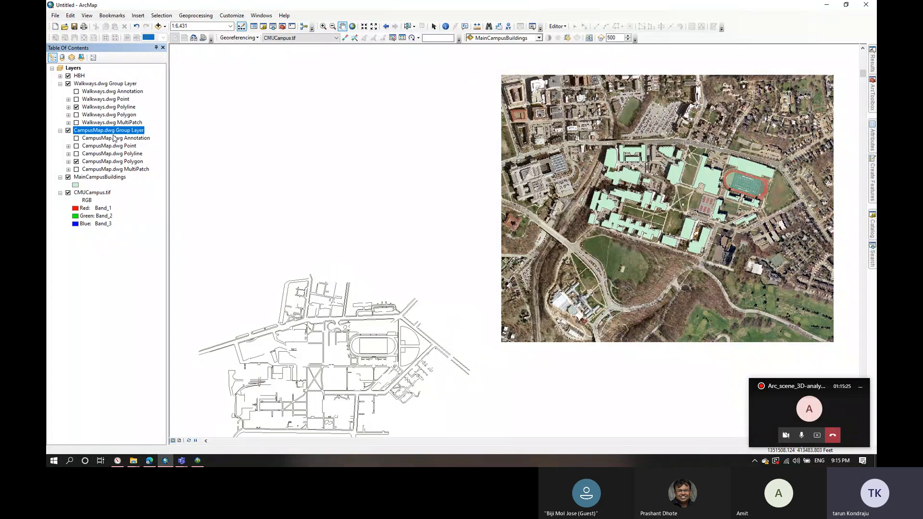
right_click(99, 134)
left_click(129, 265)
left_click(368, 143)
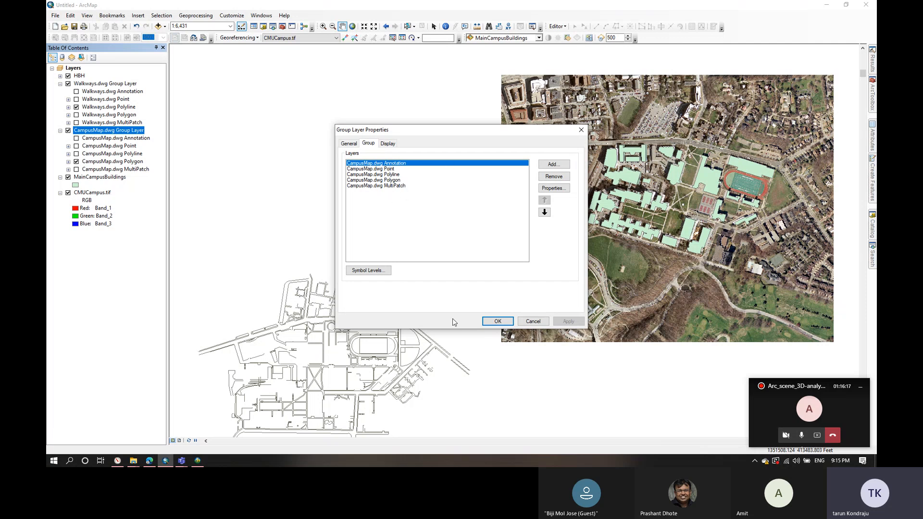
left_click(531, 321)
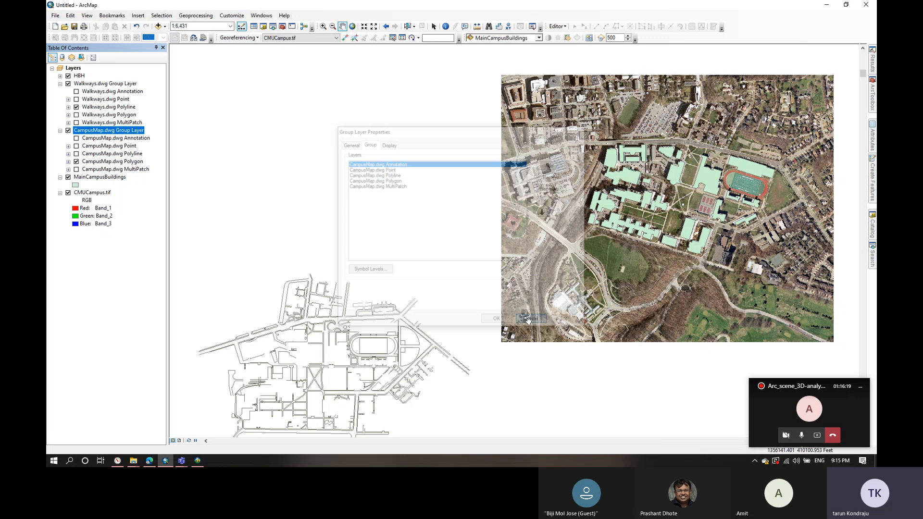
Step: Zoom the map to the extent of the CampusMap.dwg group layer
left_click(133, 133)
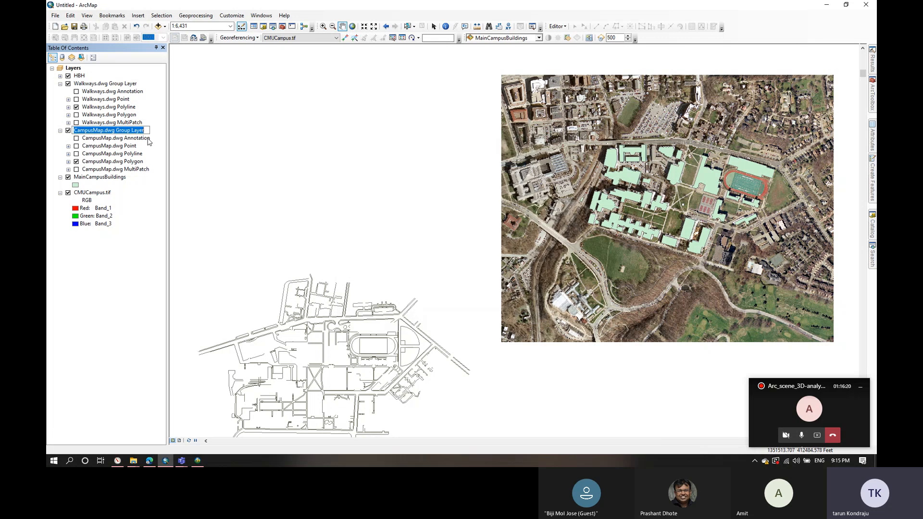
left_click(131, 137)
right_click(129, 133)
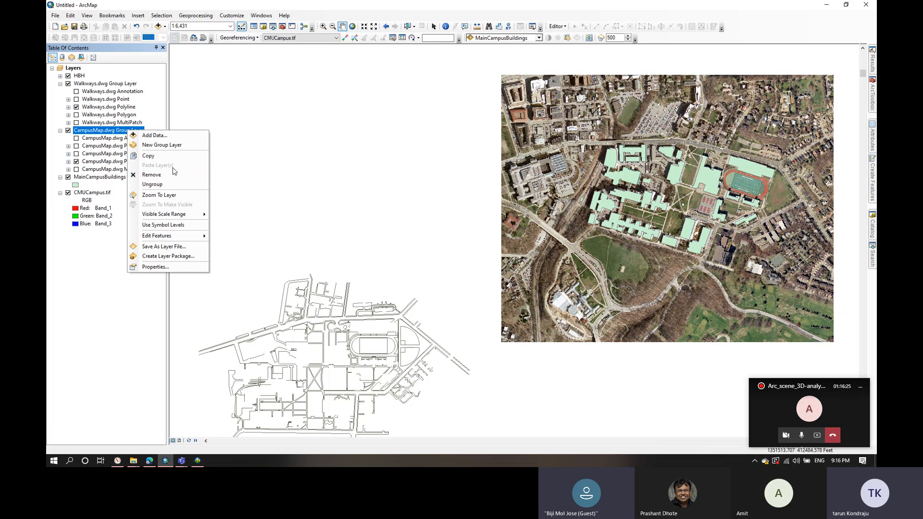
left_click(172, 196)
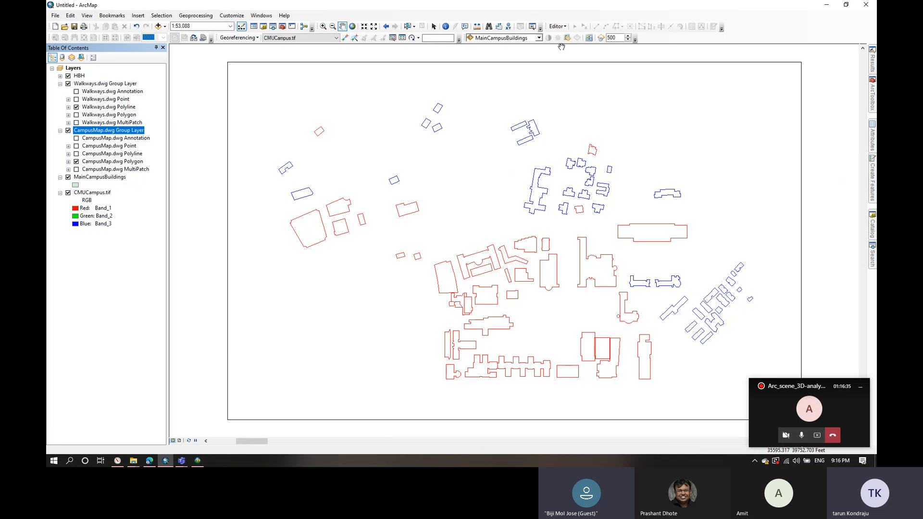
Step: Switch to the Teams meeting to look over its meeting options and participant commands, and return to ArcMap
left_click(770, 413)
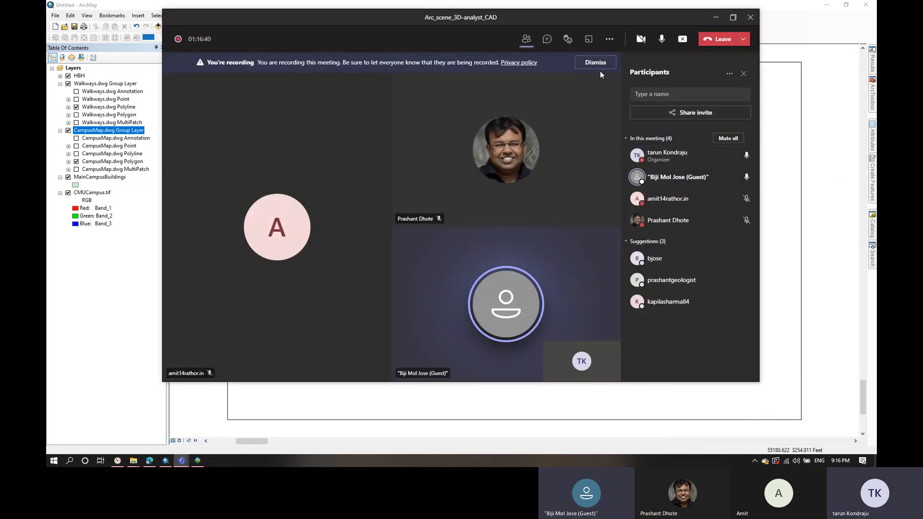
left_click(733, 17)
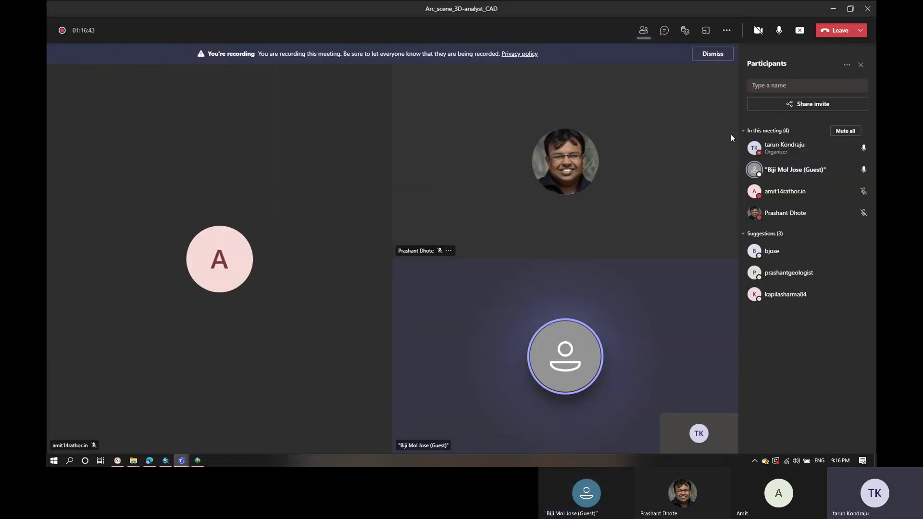
left_click(726, 32)
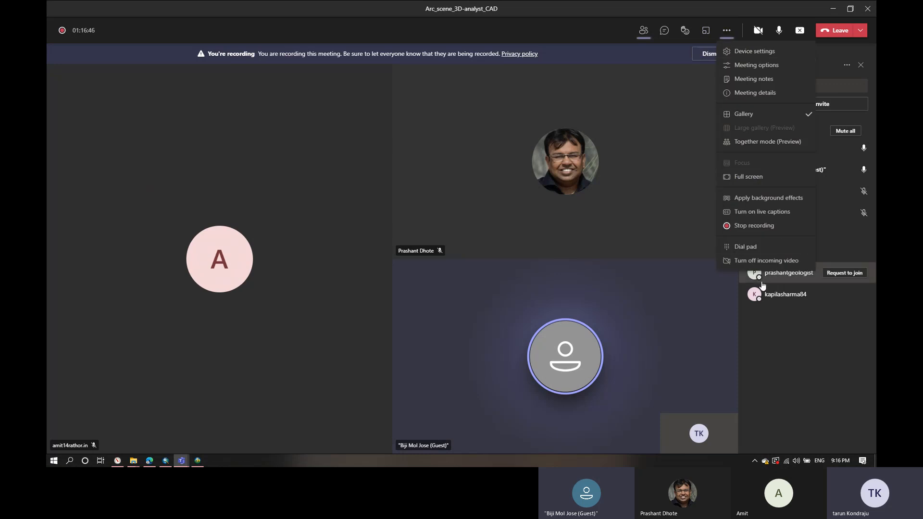
left_click(786, 350)
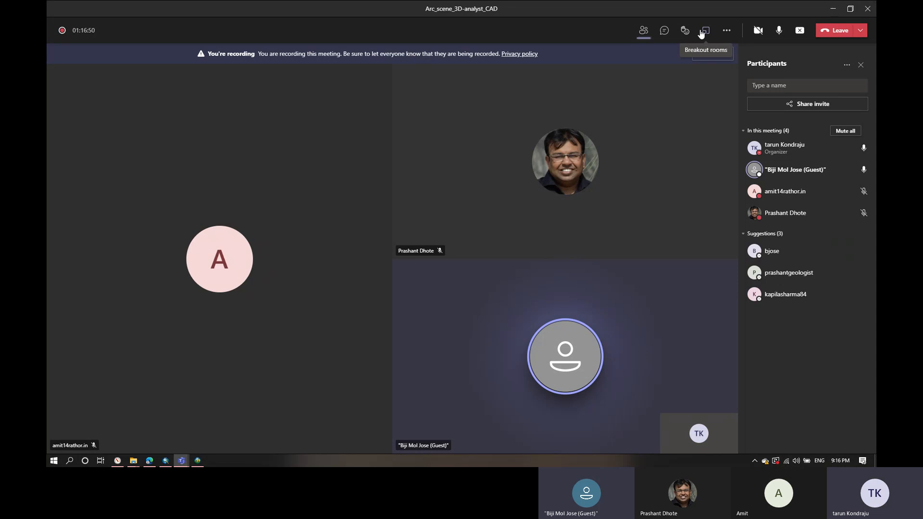
left_click(727, 32)
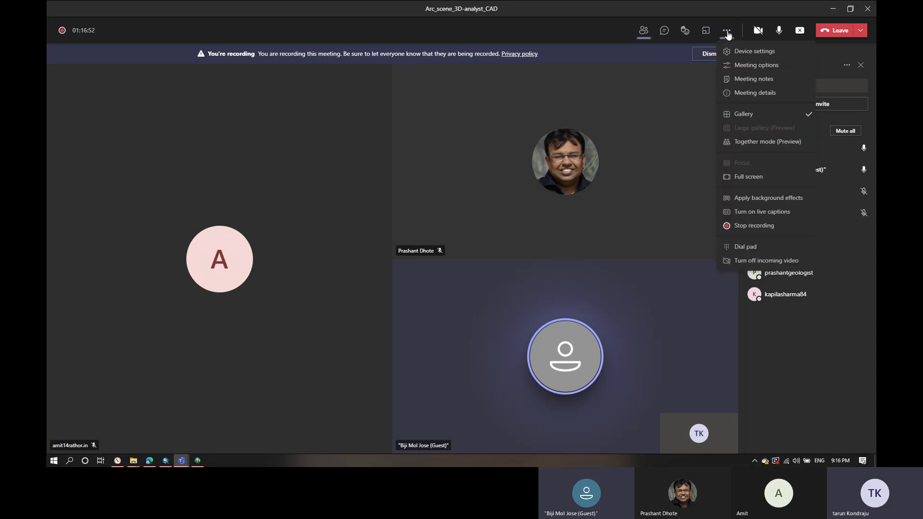
left_click(777, 390)
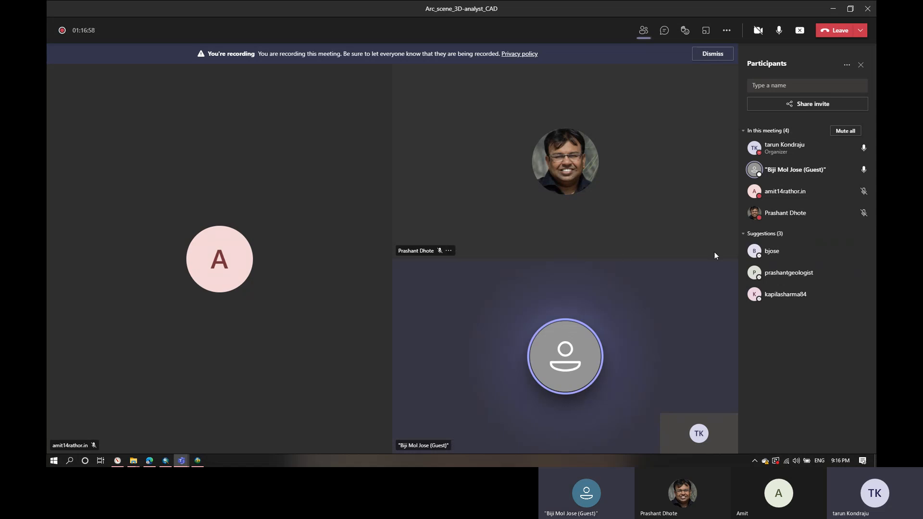
right_click(330, 156)
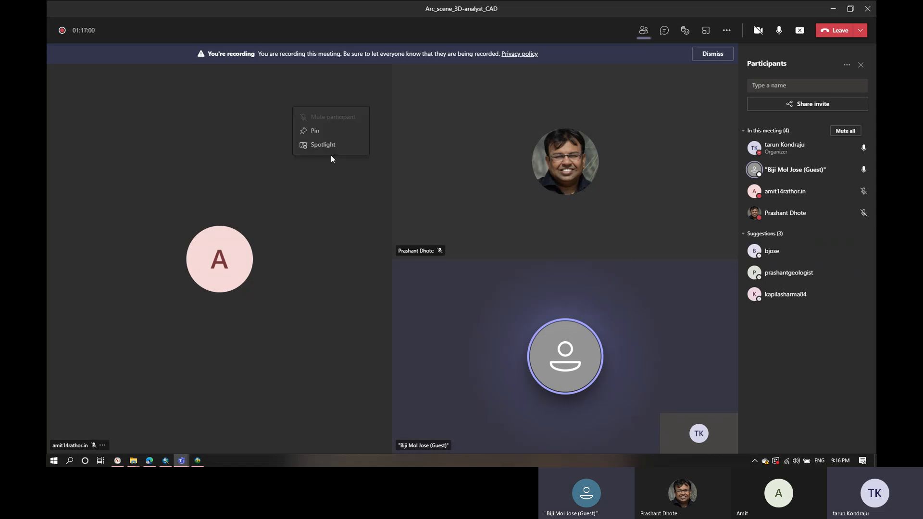
left_click(346, 181)
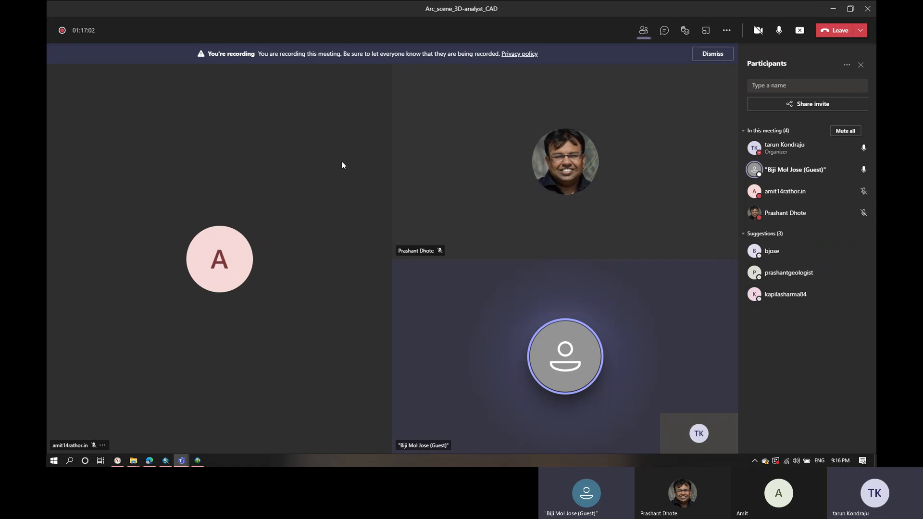
right_click(319, 161)
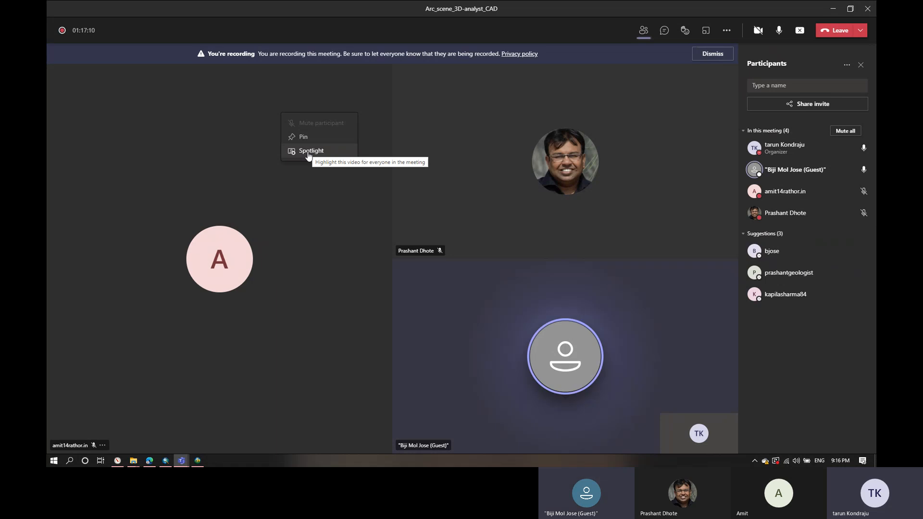
left_click(834, 8)
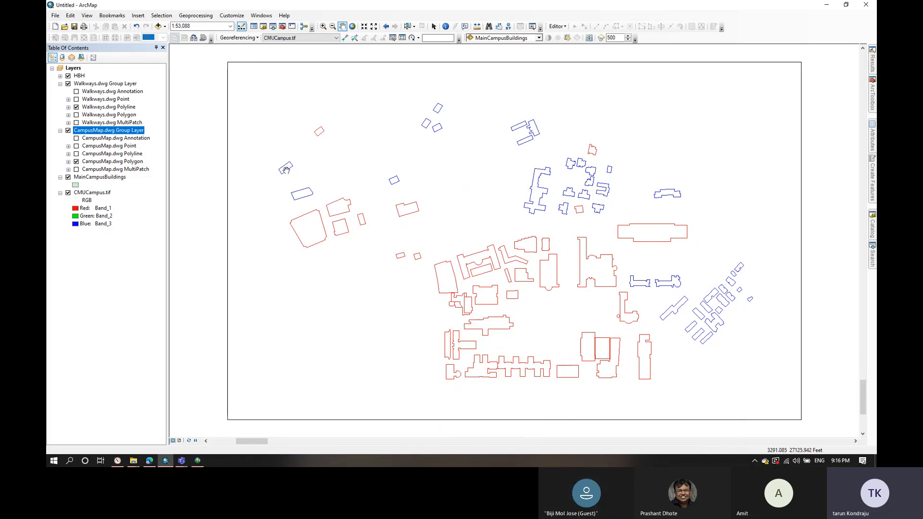
Step: Show the annotation and point layers of the CampusMap.dwg group, expand the point legend, and hide the group's polygon layer
left_click(76, 138)
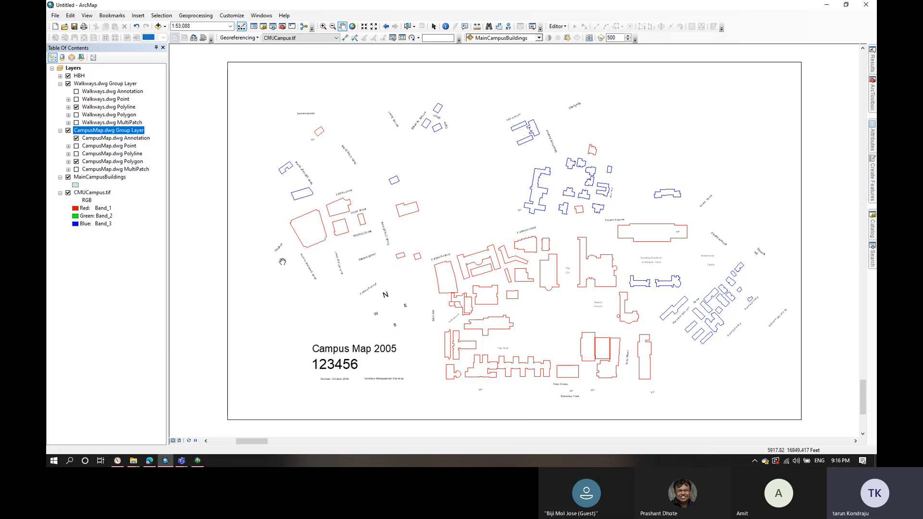
left_click(68, 146)
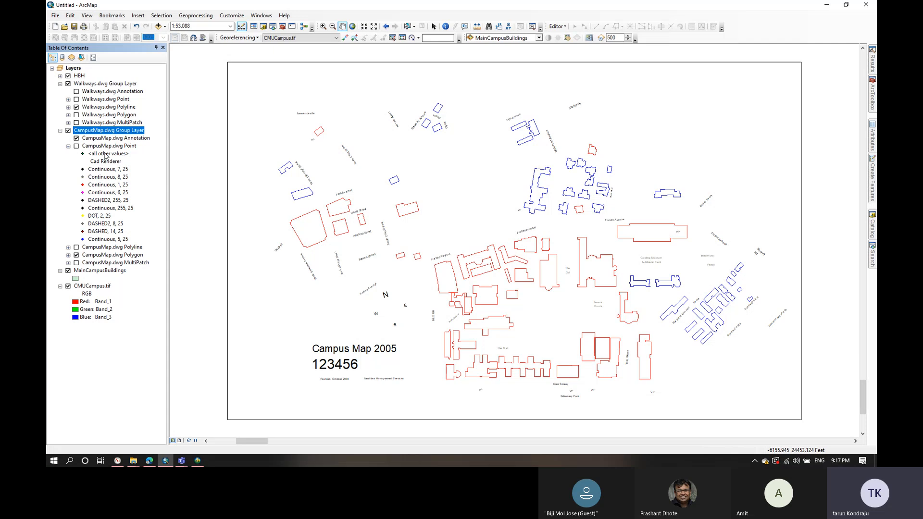
left_click(76, 146)
left_click(76, 255)
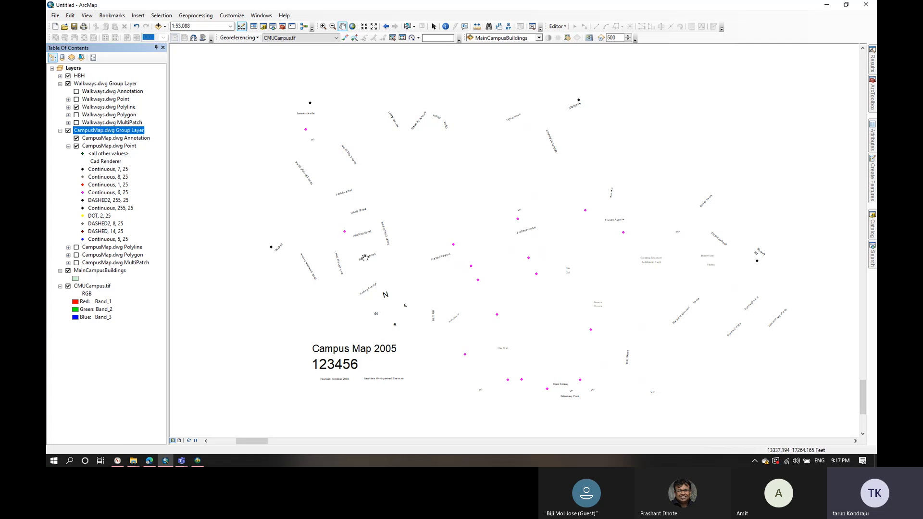
Step: Examine the attribute table of the CampusMap.dwg Point layer at full size, and close it
right_click(97, 148)
left_click(126, 176)
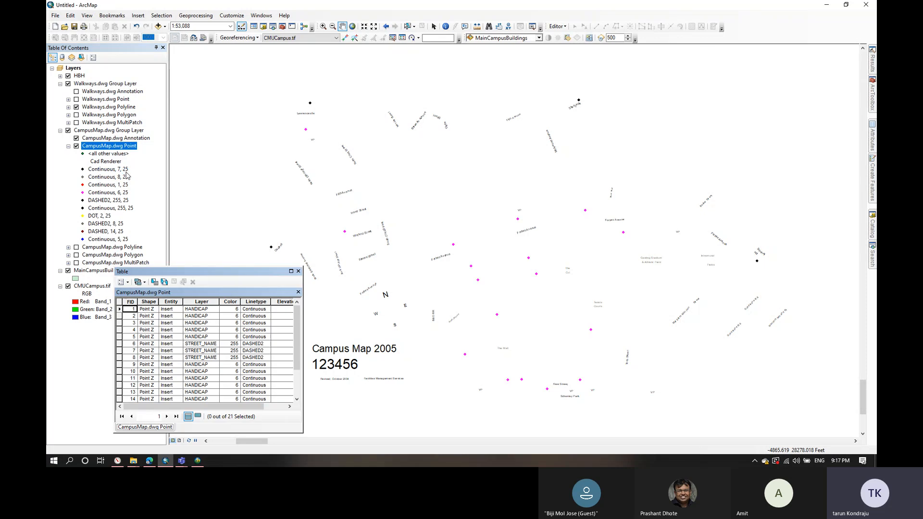
left_click(291, 271)
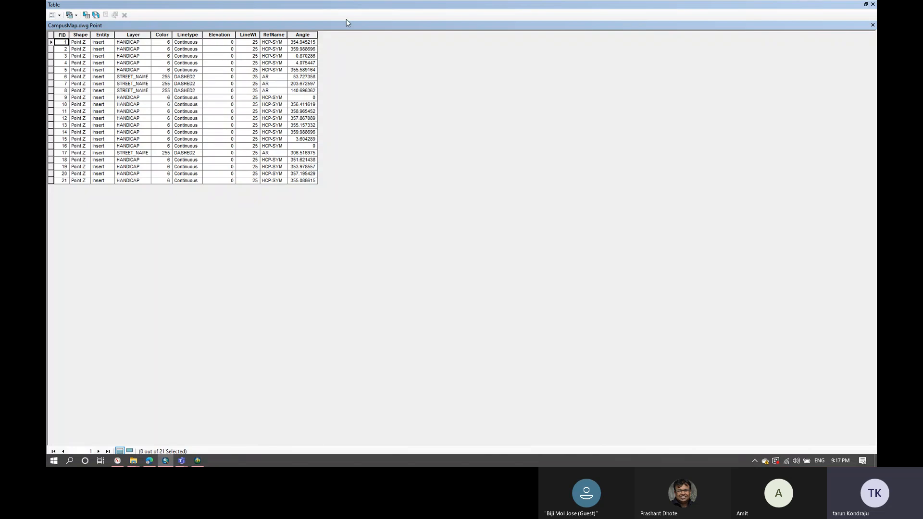
left_click(872, 4)
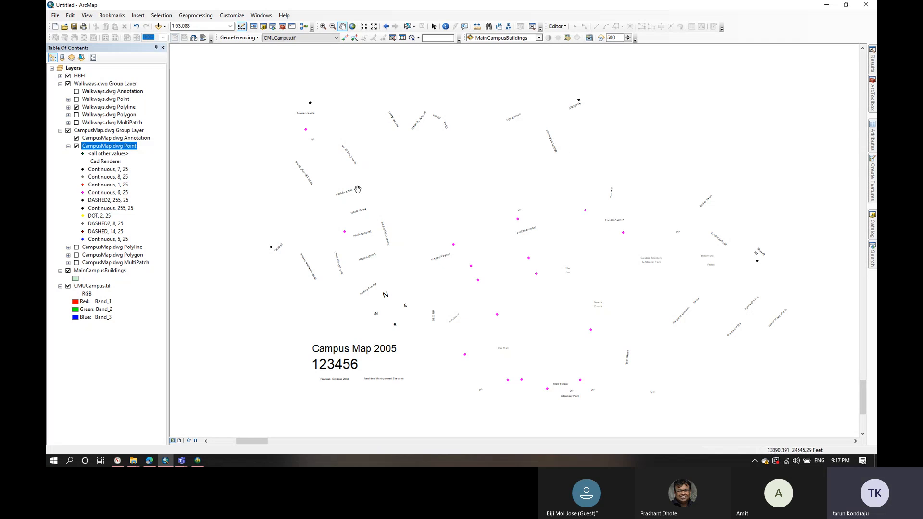
Step: Show the CampusMap.dwg Polyline layer and hide that drawing's point and annotation layers to view the linework alone
left_click(77, 147)
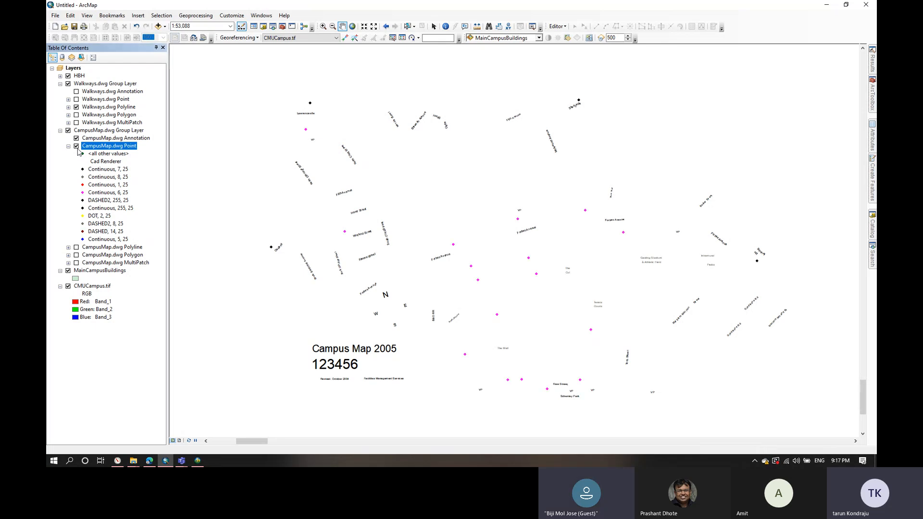
left_click(77, 247)
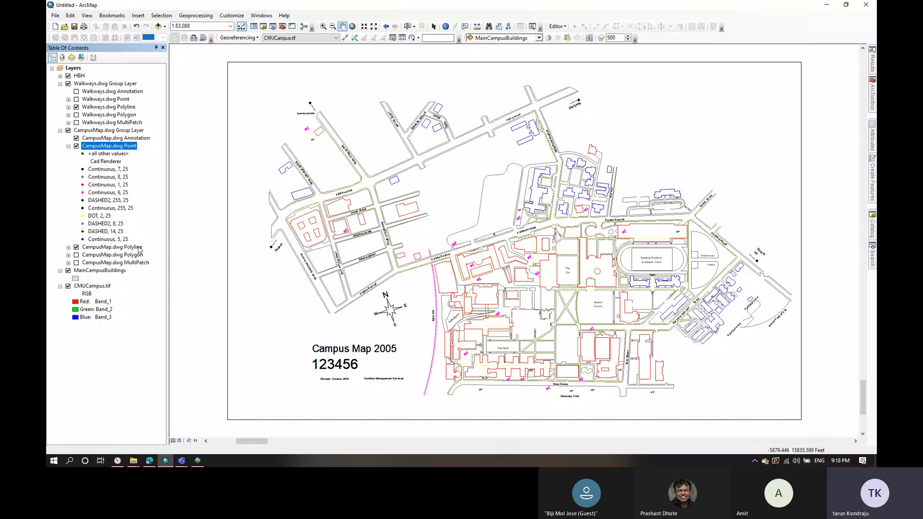
left_click(76, 146)
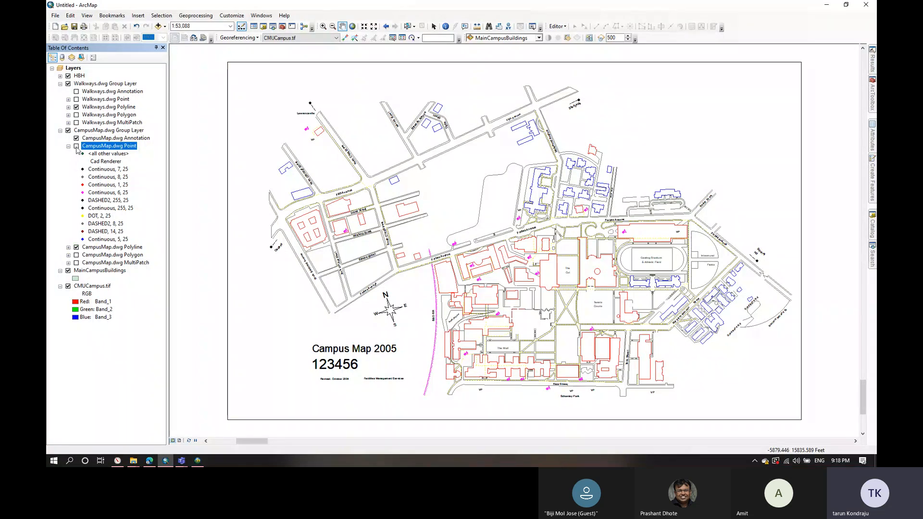
left_click(76, 138)
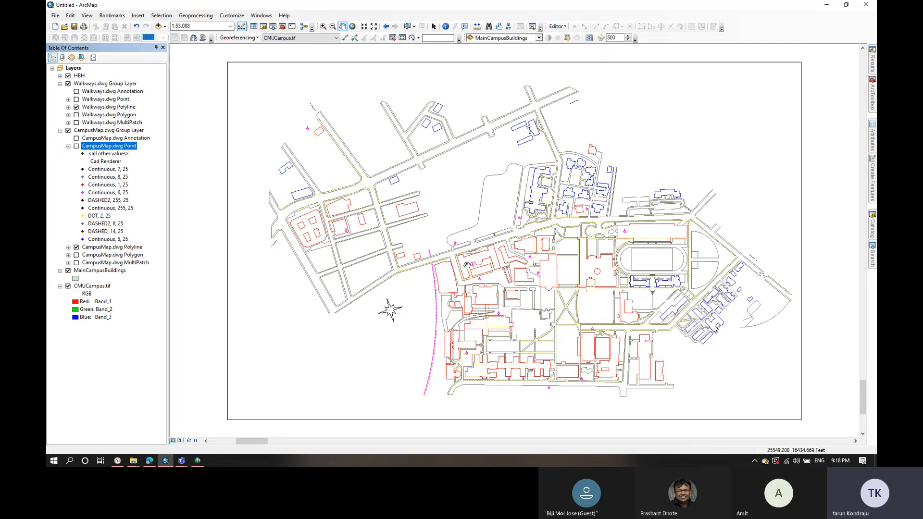
scroll(466, 265, "up", 1)
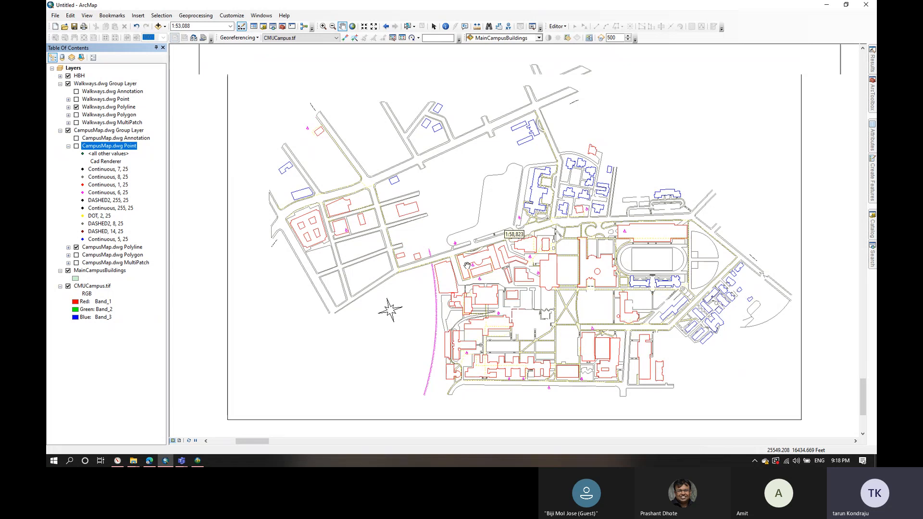
scroll(467, 266, "down", 1)
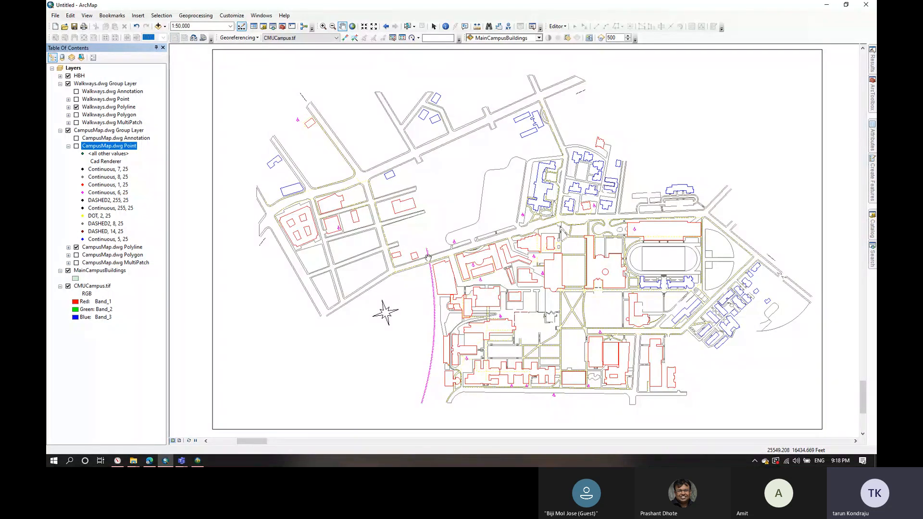
Step: Expand the CampusMap.dwg Polyline legend and check the layer's data source in its properties
left_click(68, 247)
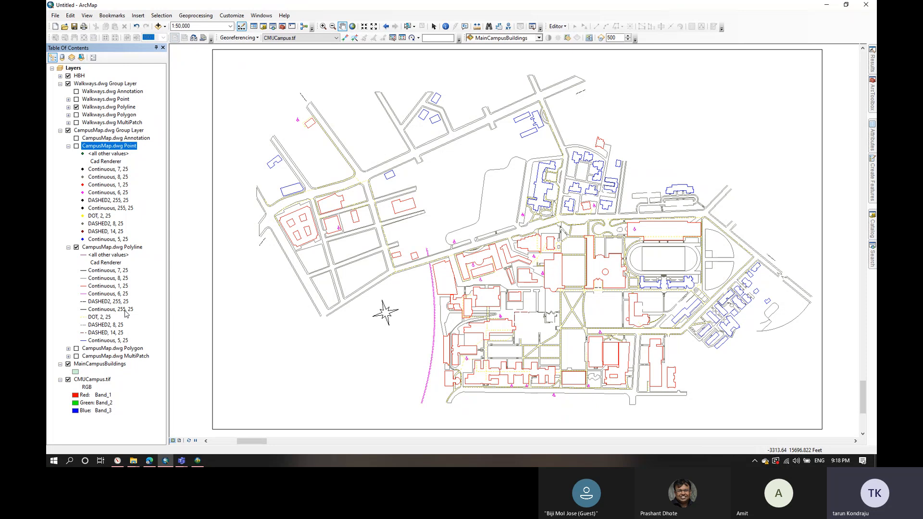
right_click(109, 247)
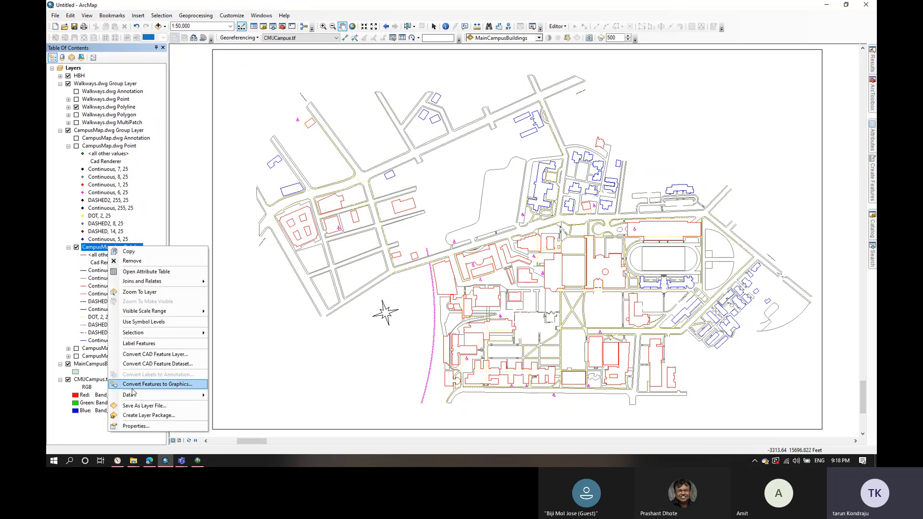
left_click(136, 426)
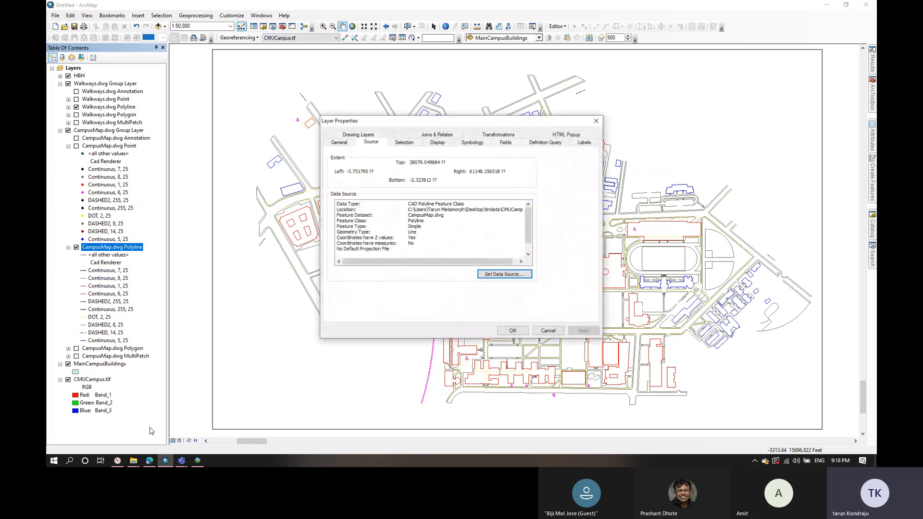
left_click(596, 121)
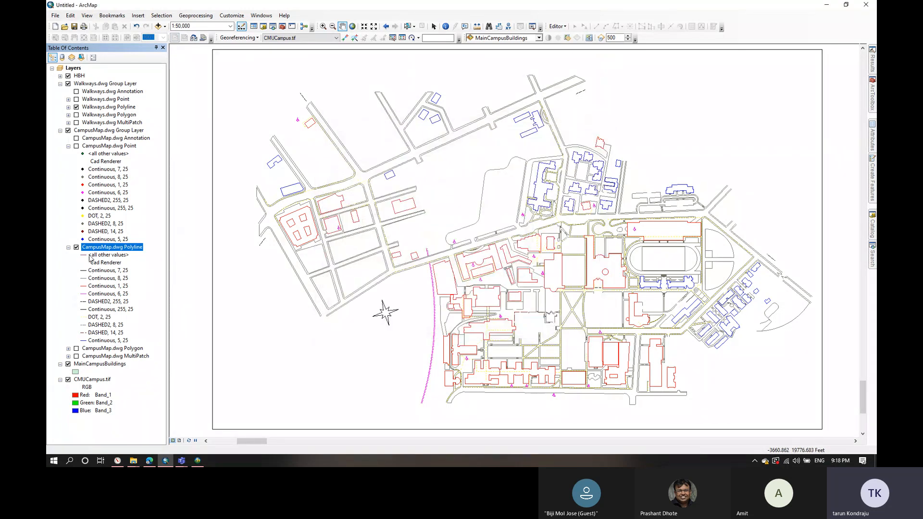
Step: Examine the records in the CampusMap.dwg Polyline attribute table, and close it
right_click(106, 247)
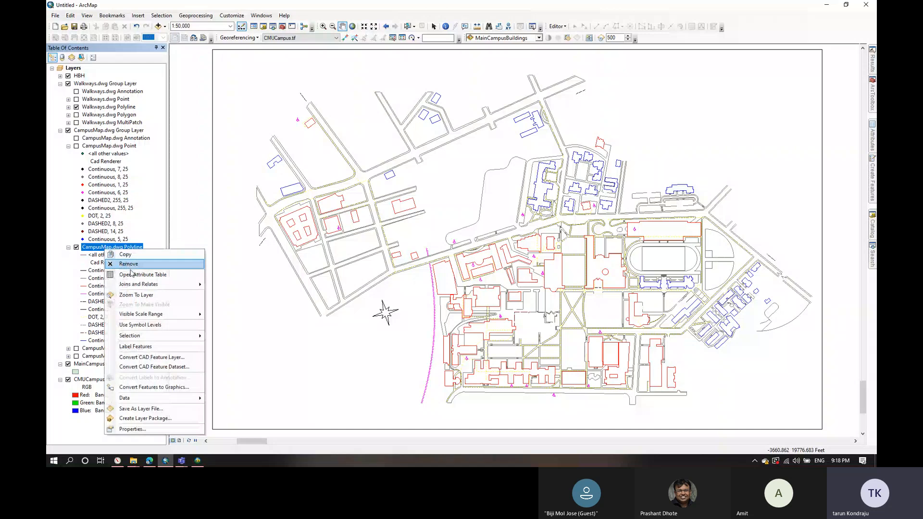
left_click(132, 270)
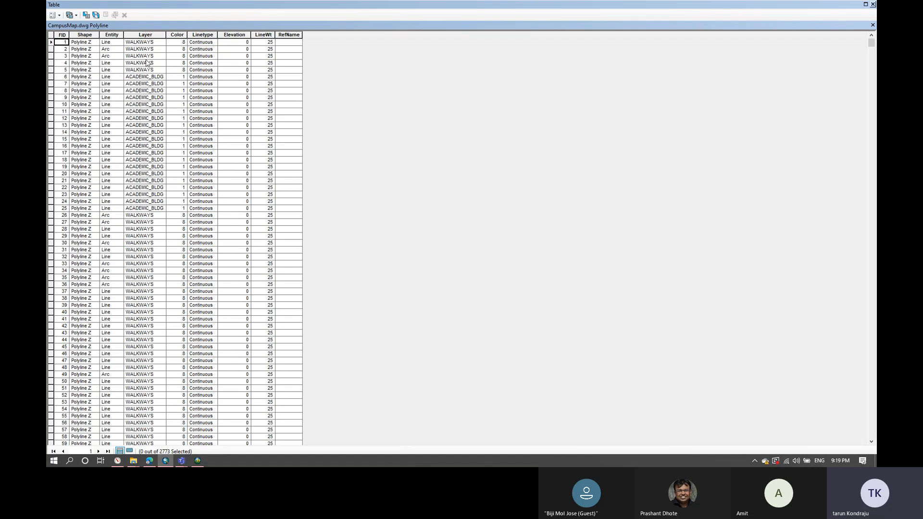
scroll(178, 332, "down", 20)
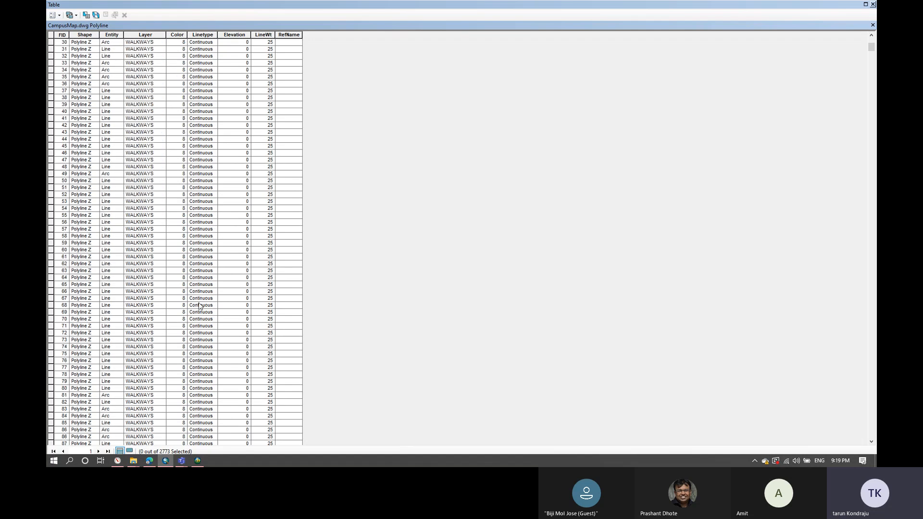
scroll(200, 306, "up", 20)
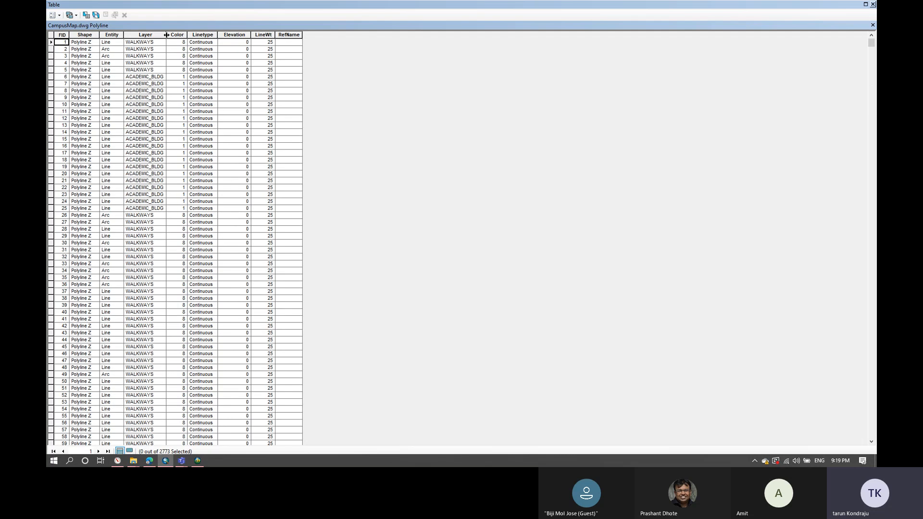
left_click(872, 4)
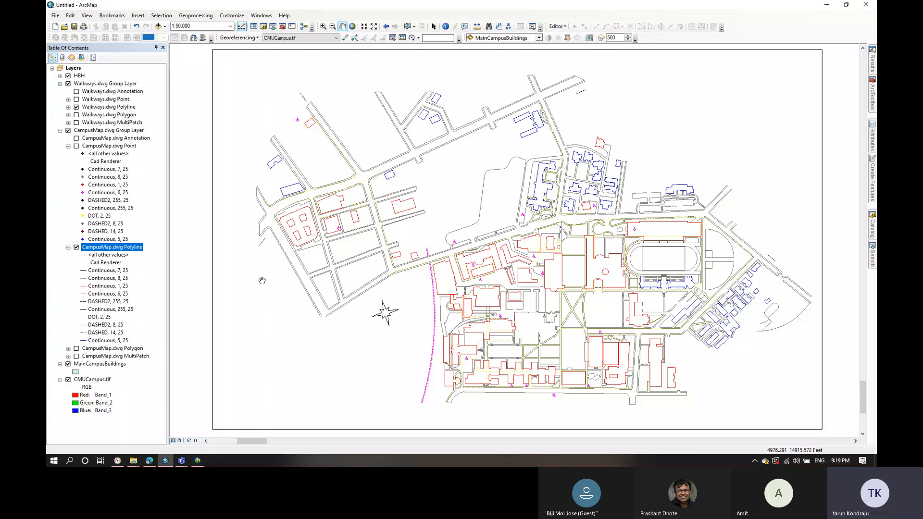
Step: Expand the CampusMap.dwg Polygon legend, hide the polyline layer, and show the polygon layer instead
left_click(69, 348)
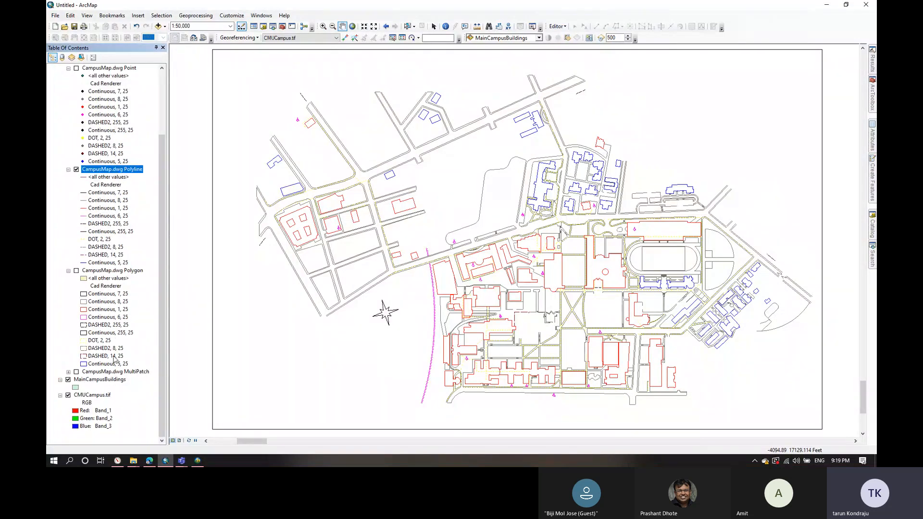
left_click(76, 169)
left_click(76, 271)
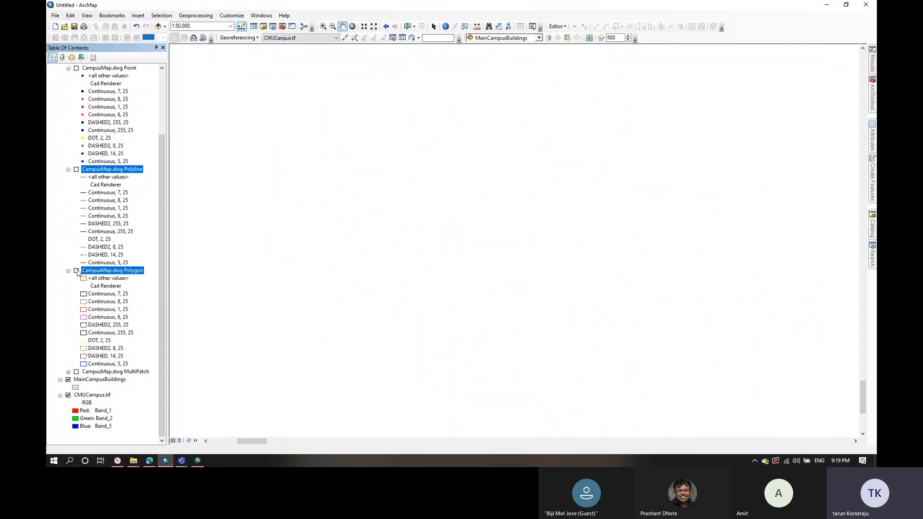
left_click(76, 271)
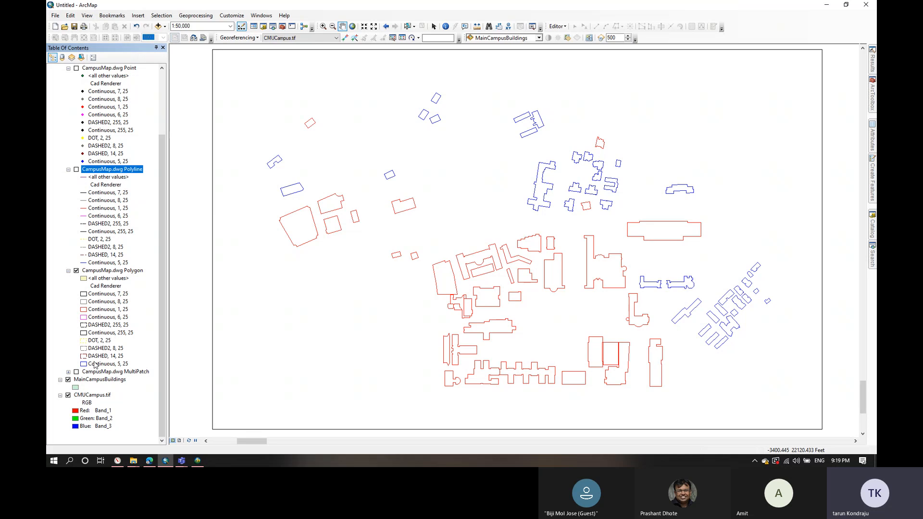
Step: View the CampusMap.dwg MultiPatch layer in place of the polygon layer, expand its legend, and hide it again
left_click(76, 271)
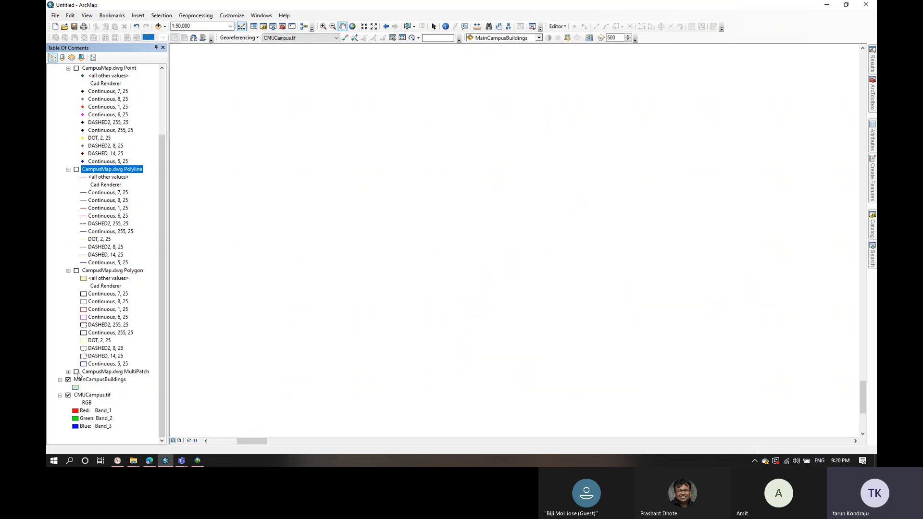
left_click(76, 372)
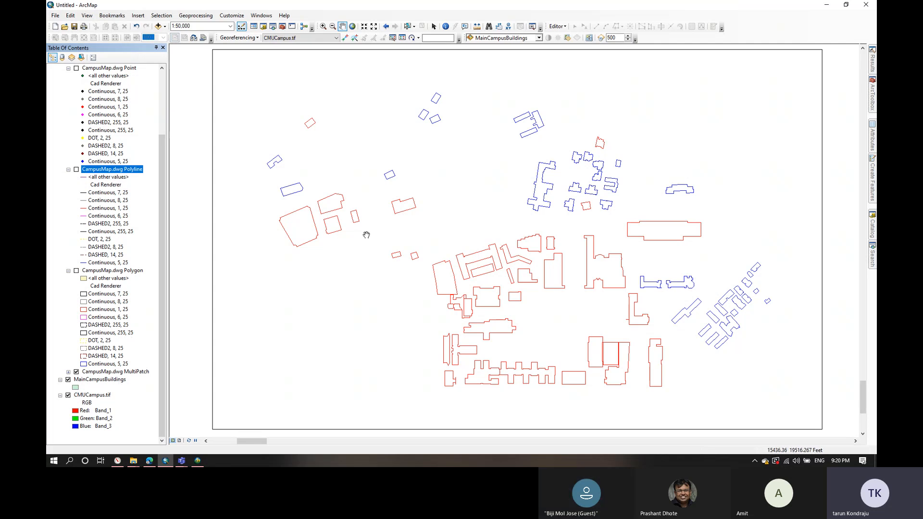
left_click(69, 372)
scroll(96, 336, "down", 4)
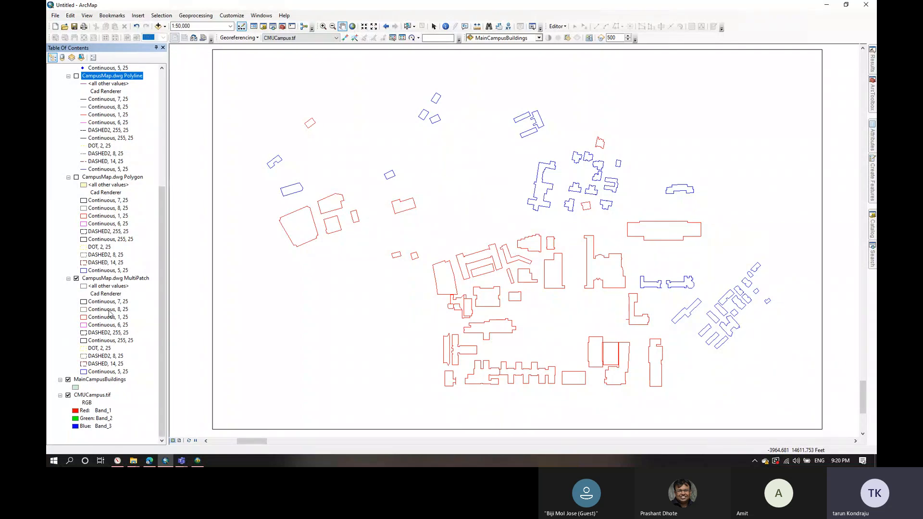
left_click(76, 279)
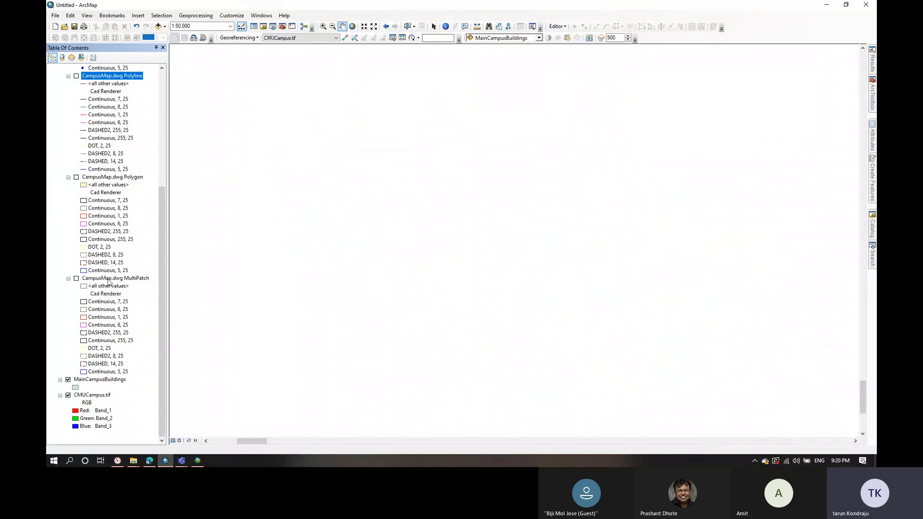
Step: Turn on all CampusMap.dwg sublayers: Annotation, Point, Polyline, Polygon and MultiPatch
scroll(108, 281, "up", 7)
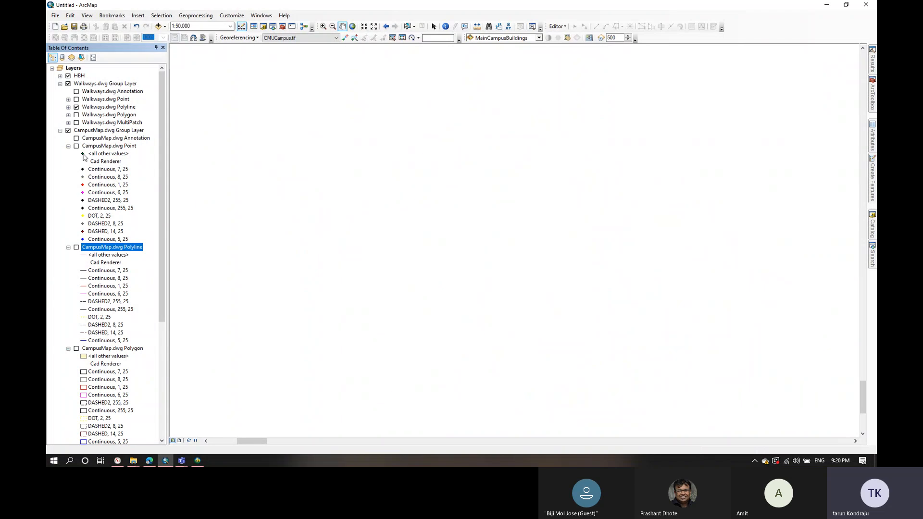
left_click(76, 138)
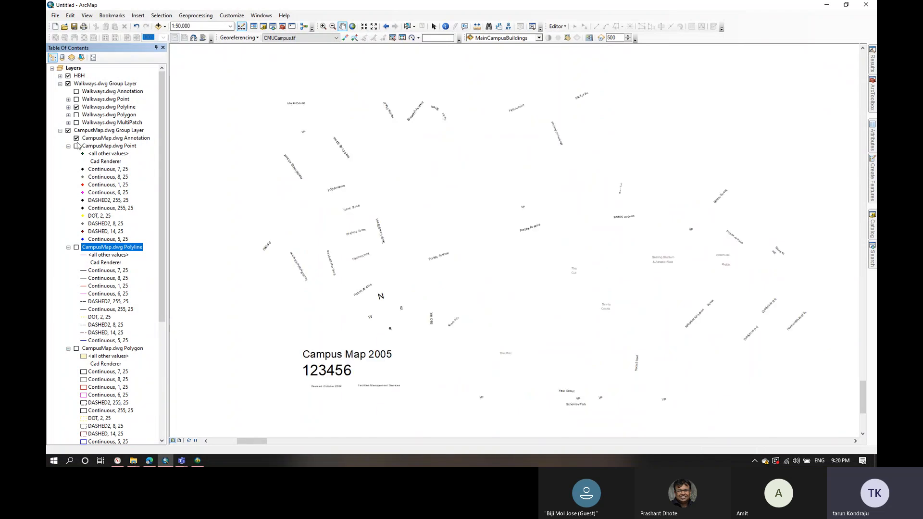
left_click(76, 145)
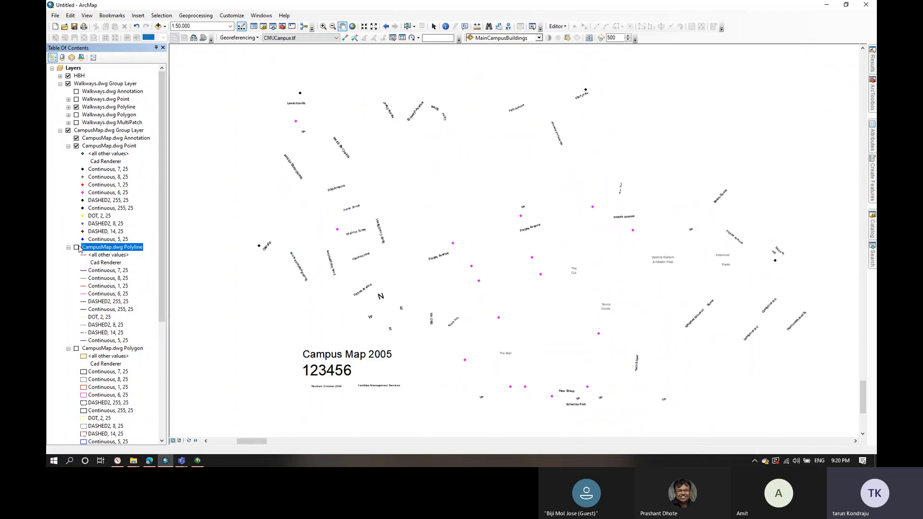
left_click(76, 247)
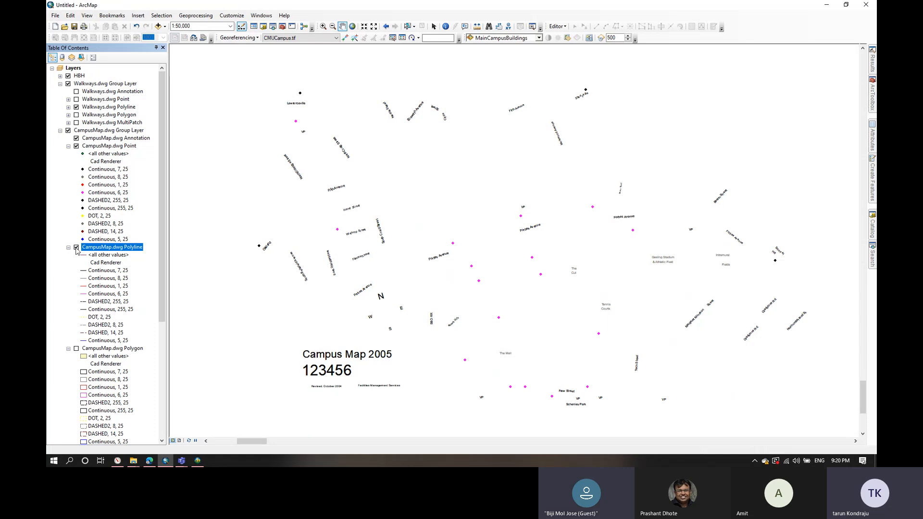
scroll(76, 254, "down", 3)
left_click(76, 278)
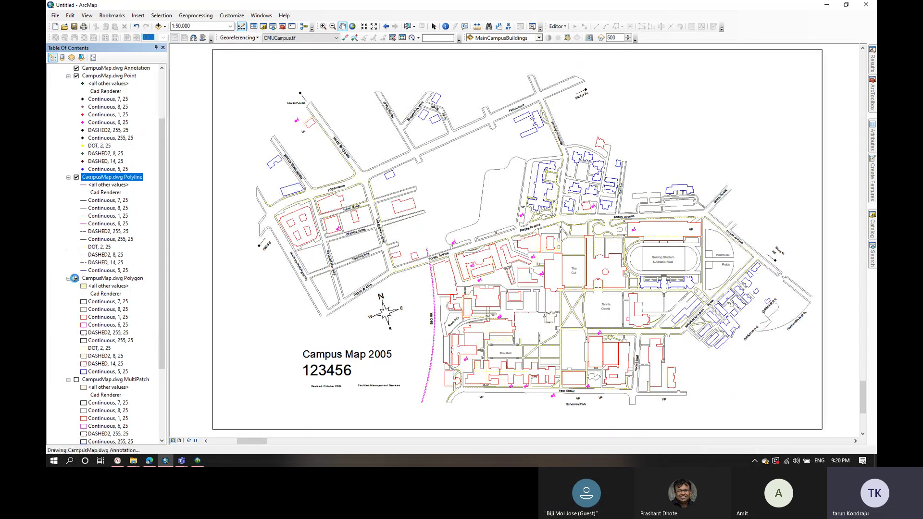
scroll(76, 279, "down", 4)
left_click(76, 278)
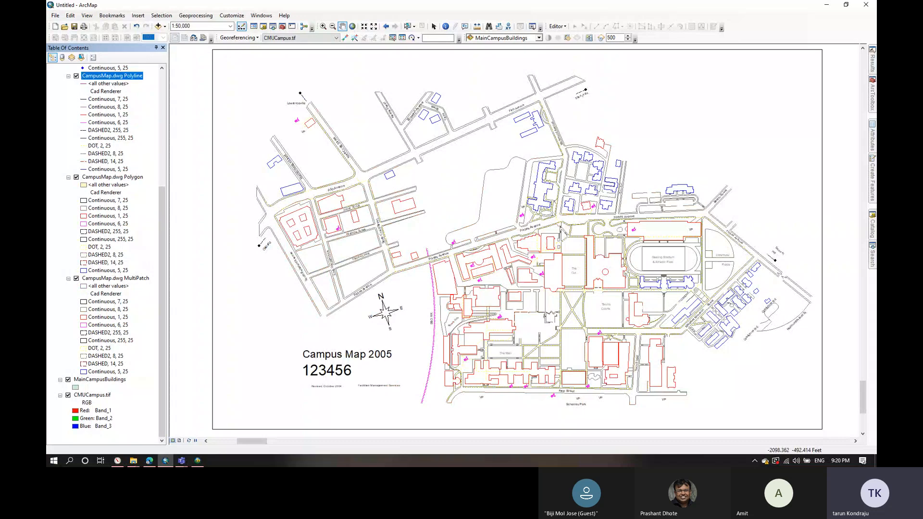
Step: Review the source files in the CMUCampus folder in File Explorer, and return to ArcMap
key("super")
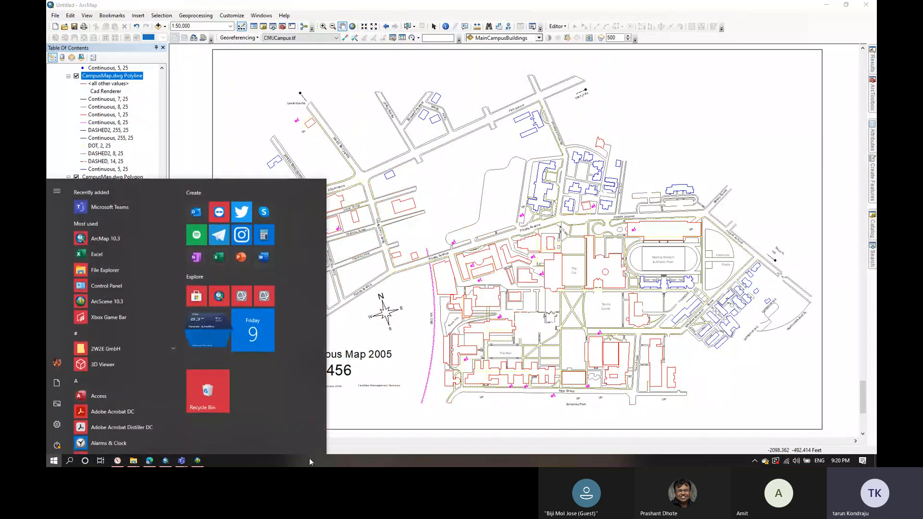
mouse_move(133, 461)
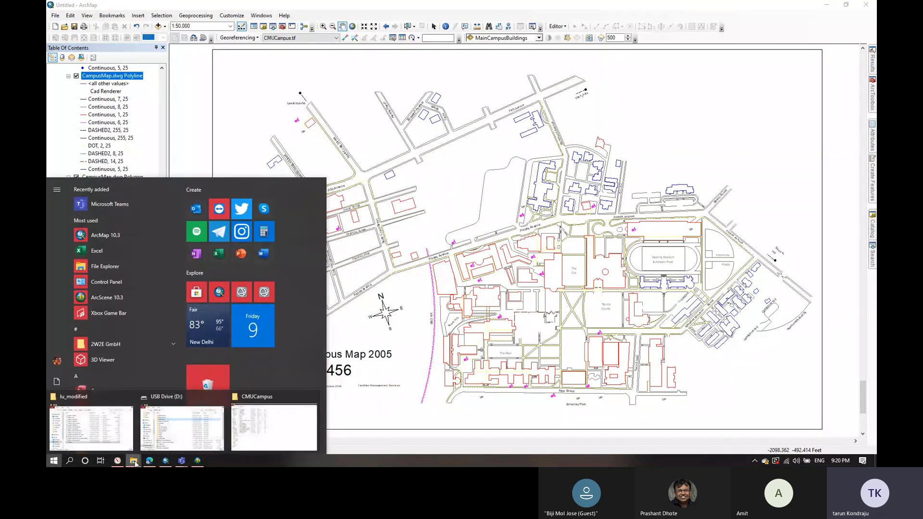
left_click(282, 423)
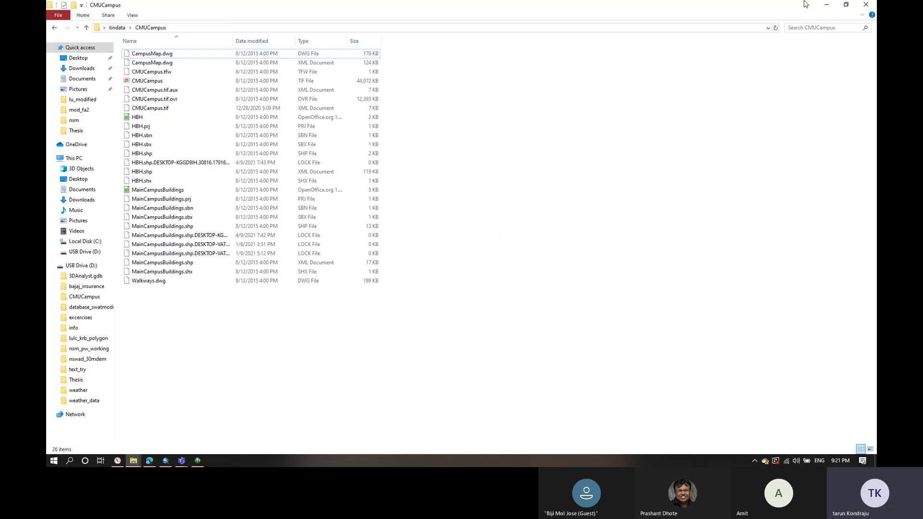
left_click(826, 6)
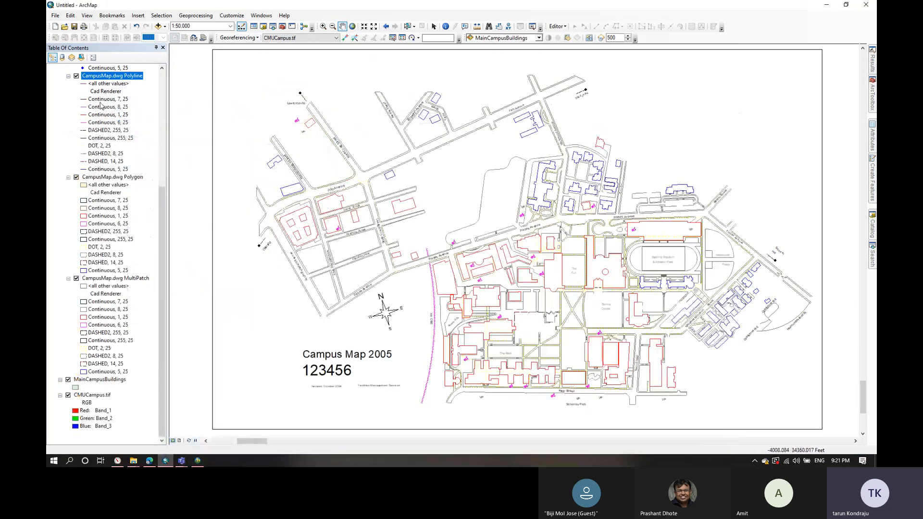
Step: Collapse the CampusMap.dwg Point, Polyline, Polygon and MultiPatch legends, and turn off the CampusMap.dwg group layer
scroll(101, 106, "up", 7)
left_click(76, 247)
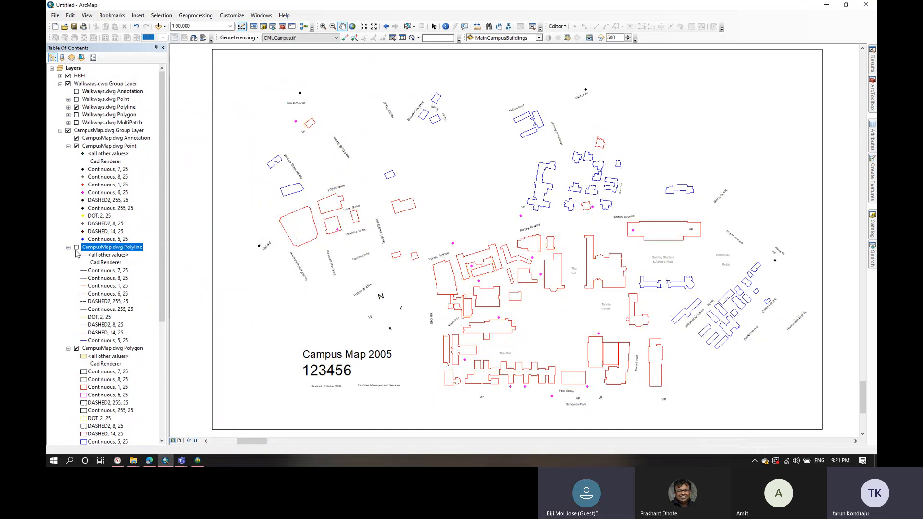
left_click(76, 247)
left_click(68, 247)
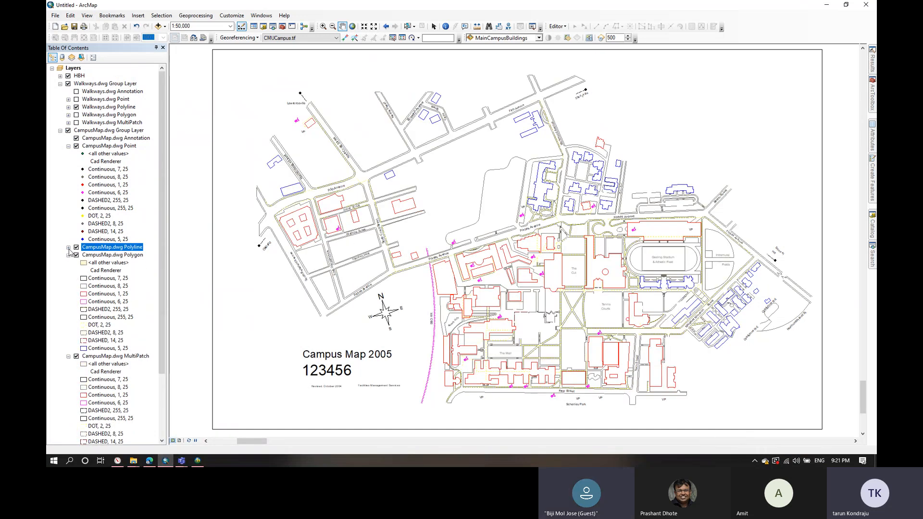
left_click(68, 146)
left_click(69, 161)
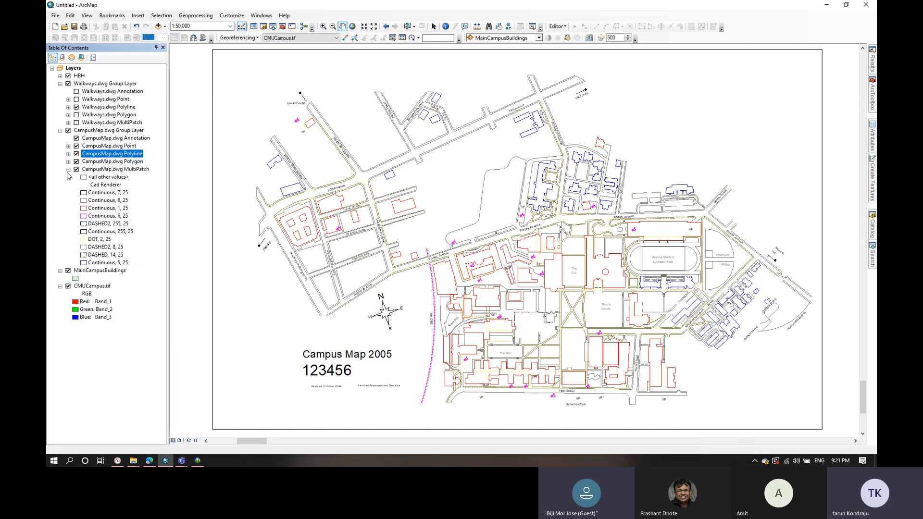
left_click(68, 170)
left_click(68, 131)
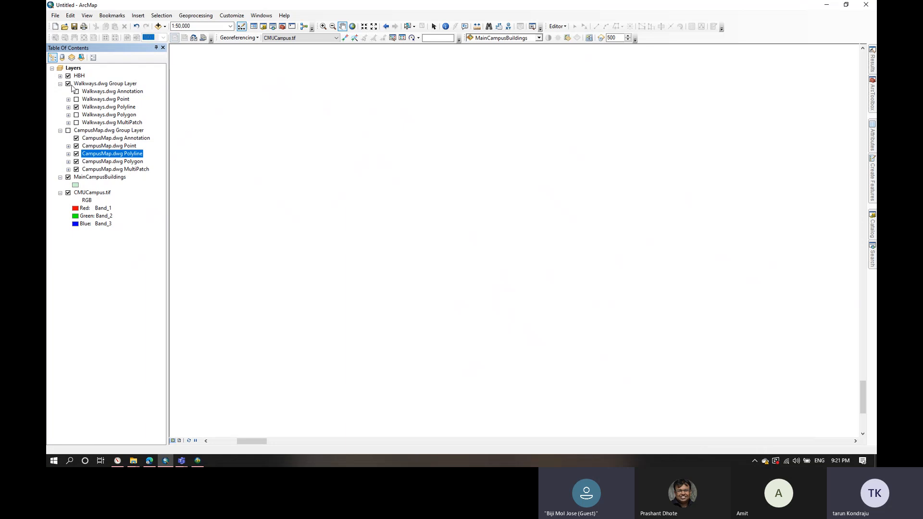
Step: Zoom to the extent of the Walkways.dwg group layer, and to that of the HBH layer
left_click(97, 84)
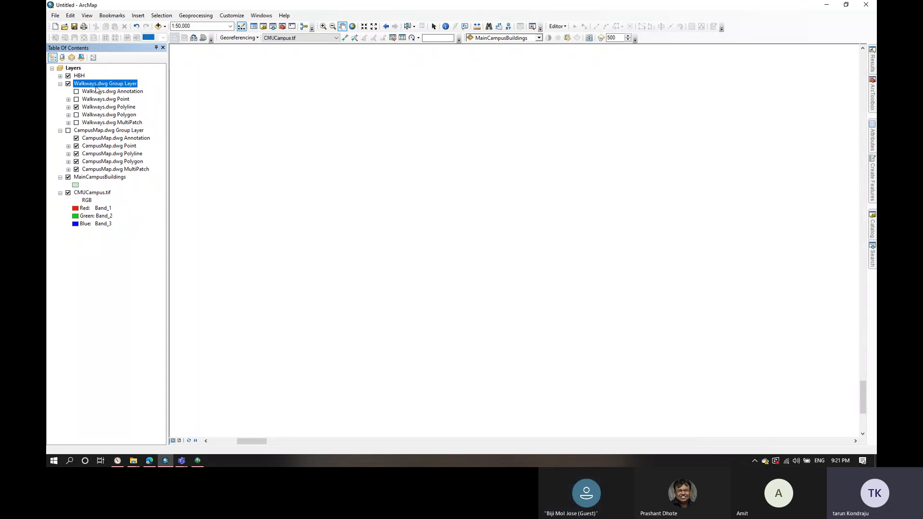
right_click(96, 85)
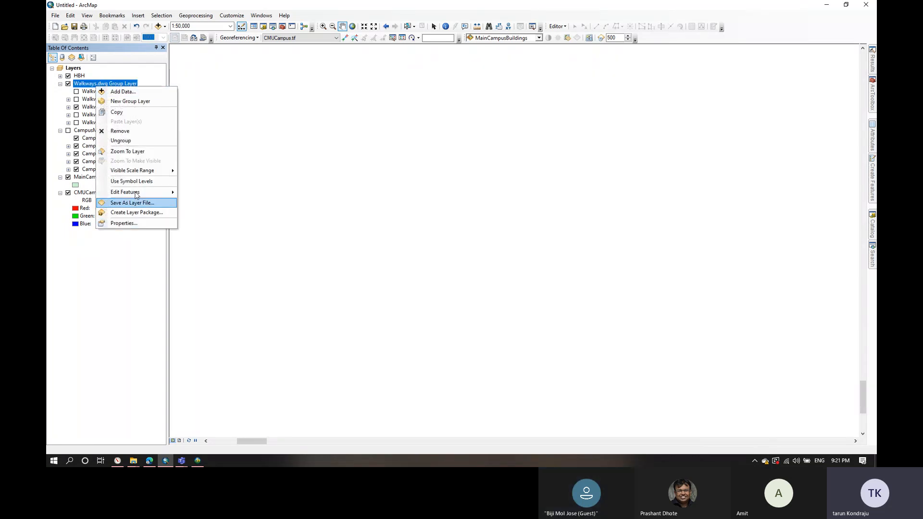
left_click(126, 151)
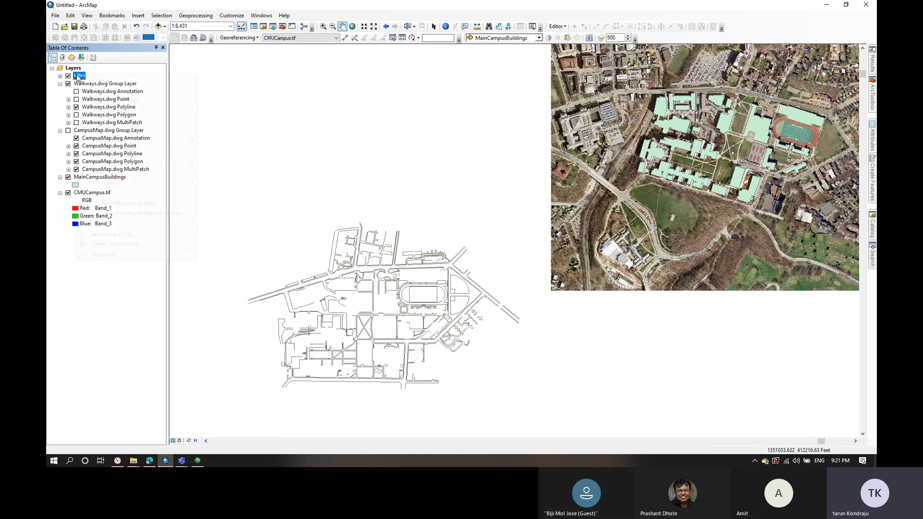
right_click(77, 76)
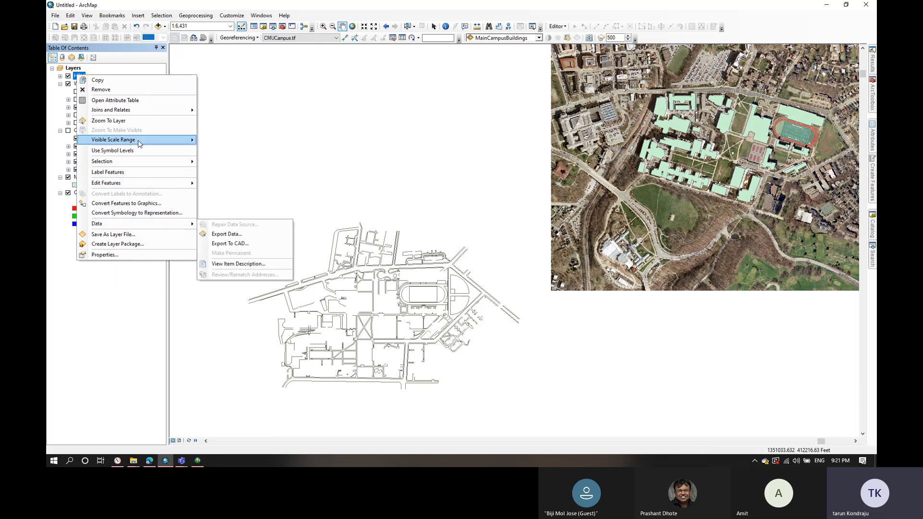
left_click(138, 122)
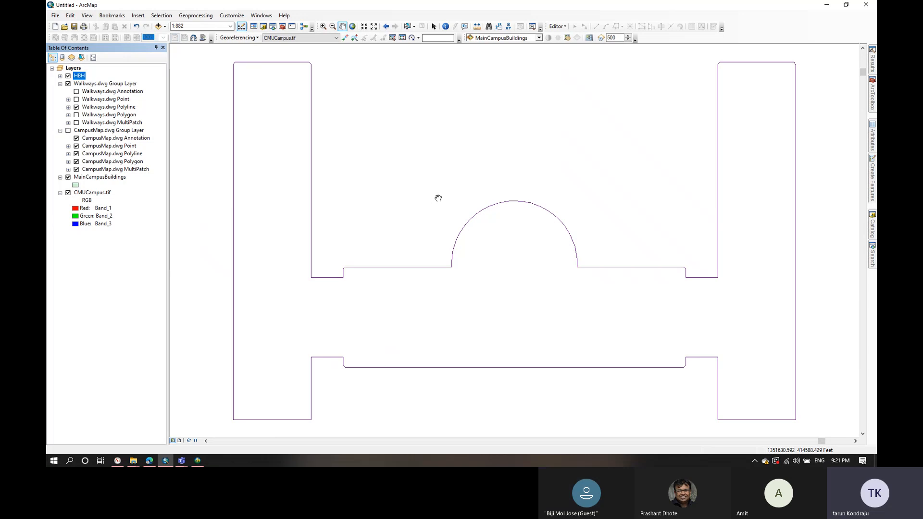
Step: Show the full map extent and zoom in until the HBH outline, walkways drawing and campus aerial image are framed together
left_click(354, 28)
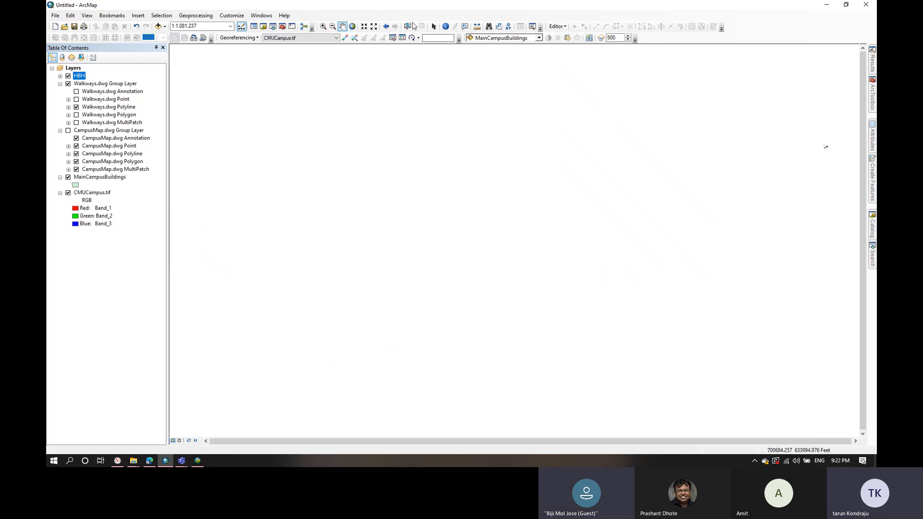
left_click(324, 27)
left_click_drag(822, 140, 832, 159)
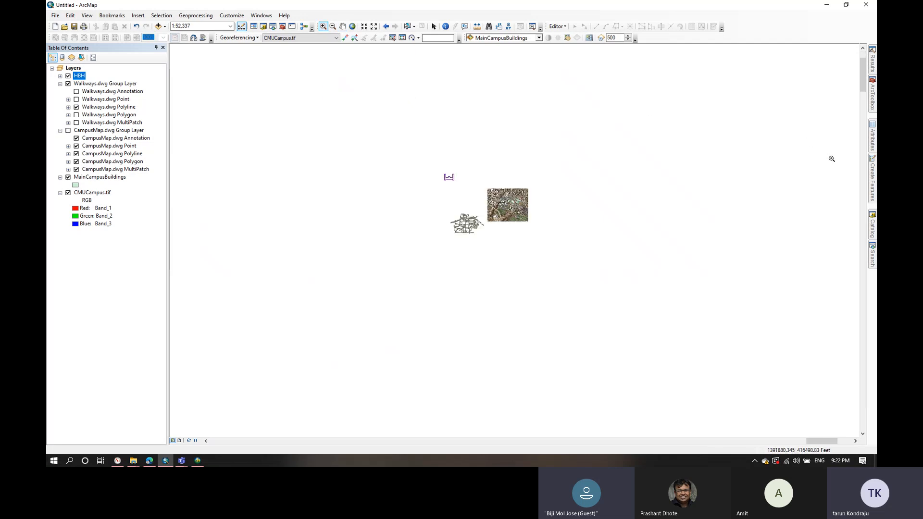
left_click_drag(431, 153, 532, 236)
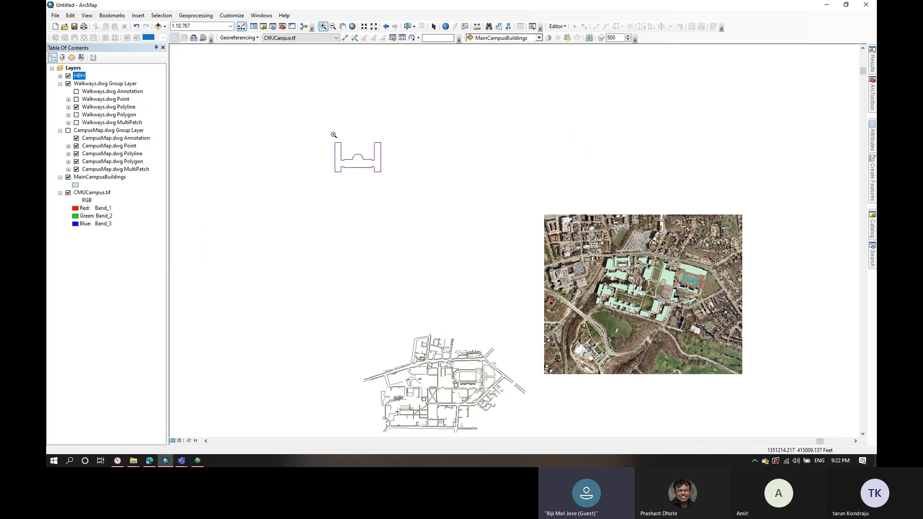
left_click_drag(333, 139, 751, 431)
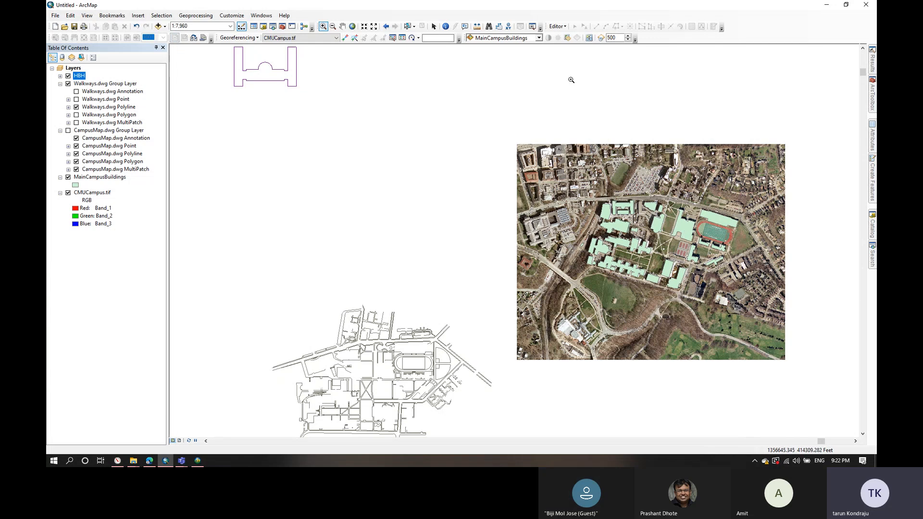
Step: Inspect how the MainCampusBuildings polygons fit the aerial image around the large building beside the running track
left_click(433, 27)
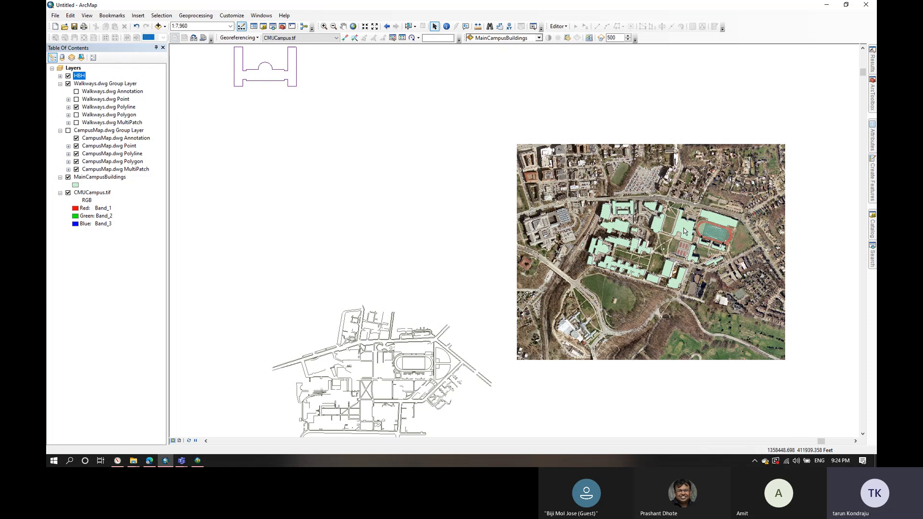
scroll(683, 228, "down", 1)
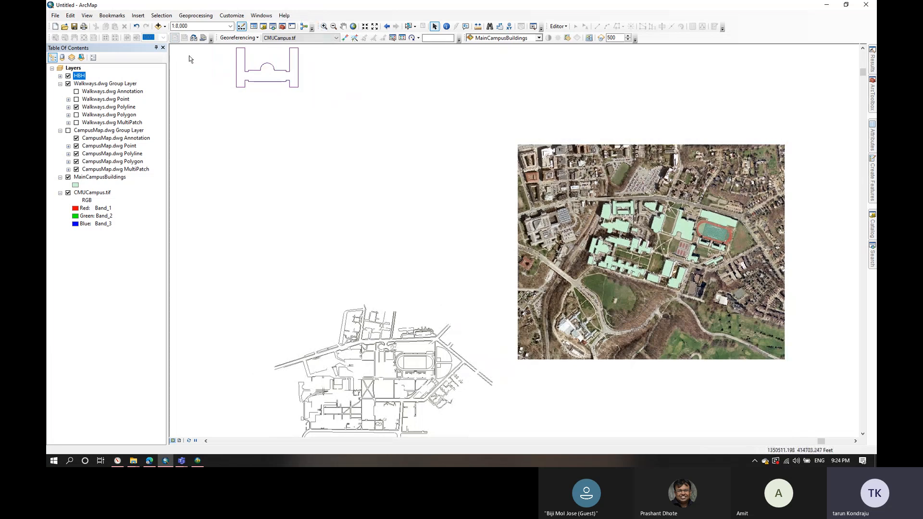
left_click(323, 27)
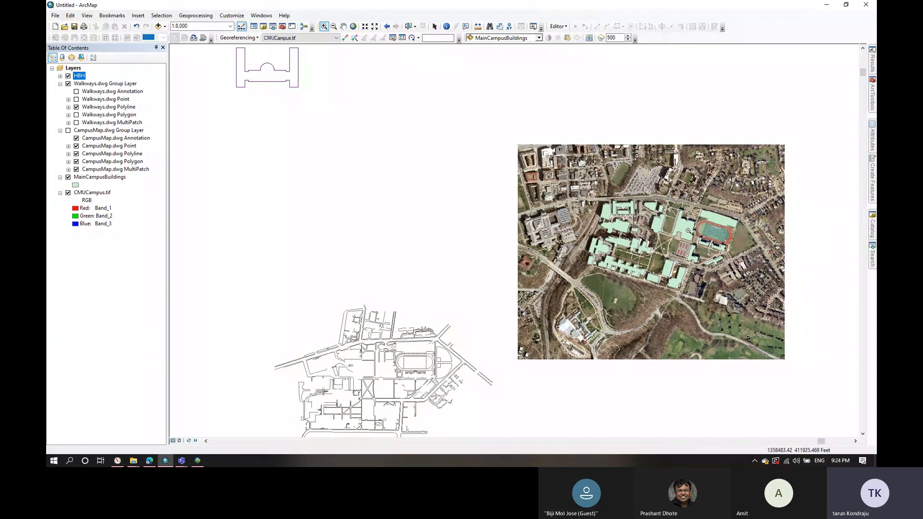
left_click_drag(671, 214, 696, 244)
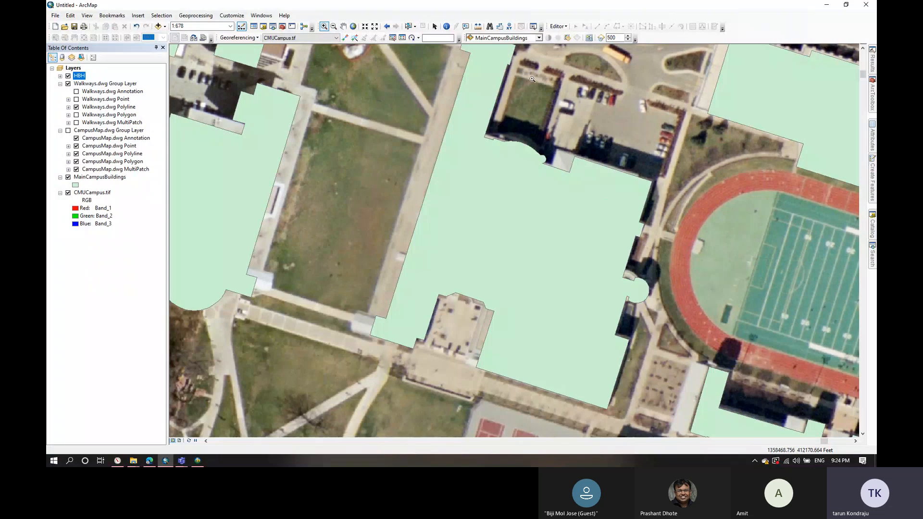
left_click(343, 26)
left_click_drag(568, 141, 530, 203)
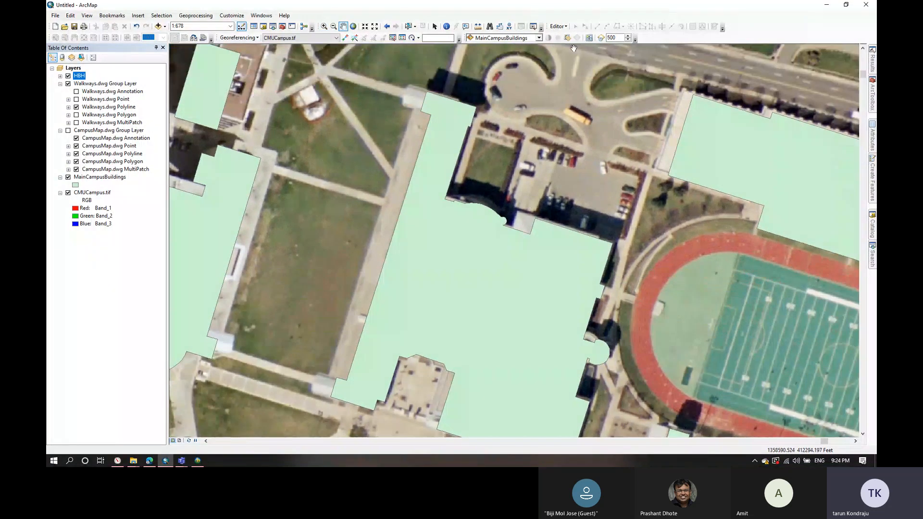
left_click_drag(513, 89, 489, 82)
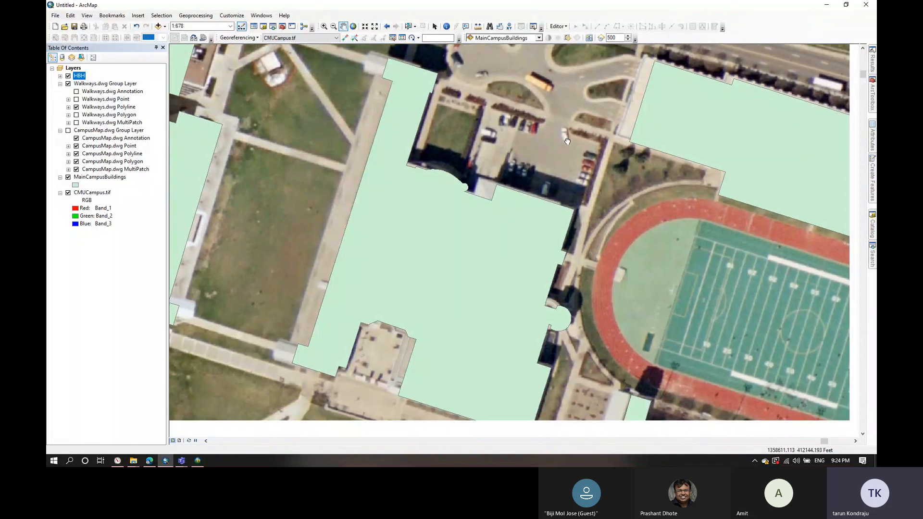
left_click_drag(568, 142, 562, 132)
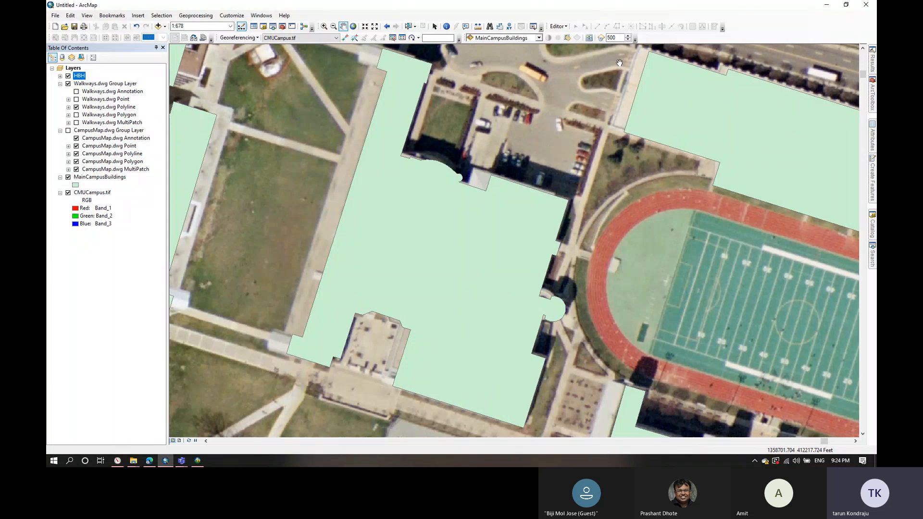
left_click_drag(567, 155, 515, 240)
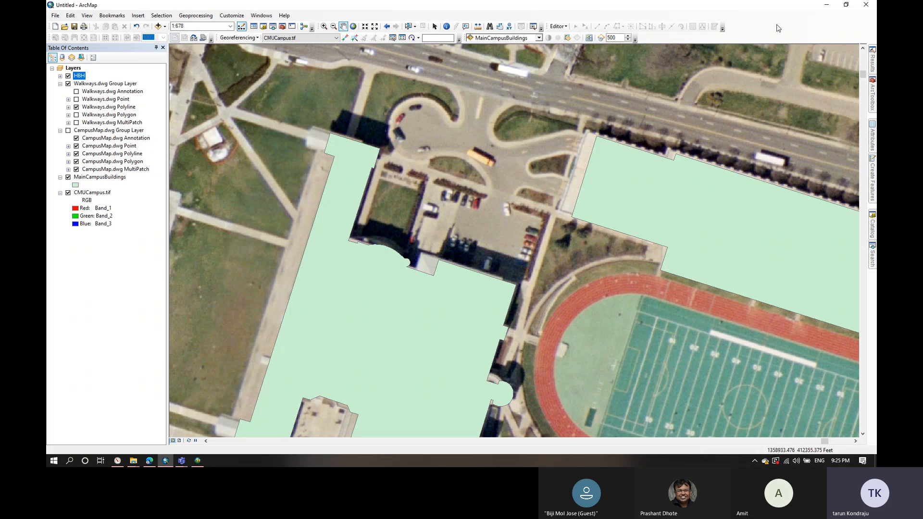
Step: Return from the building close-up to the full extent, and frame the HBH outline, walkways drawing and aerial image again
left_click(375, 27)
left_click(366, 27)
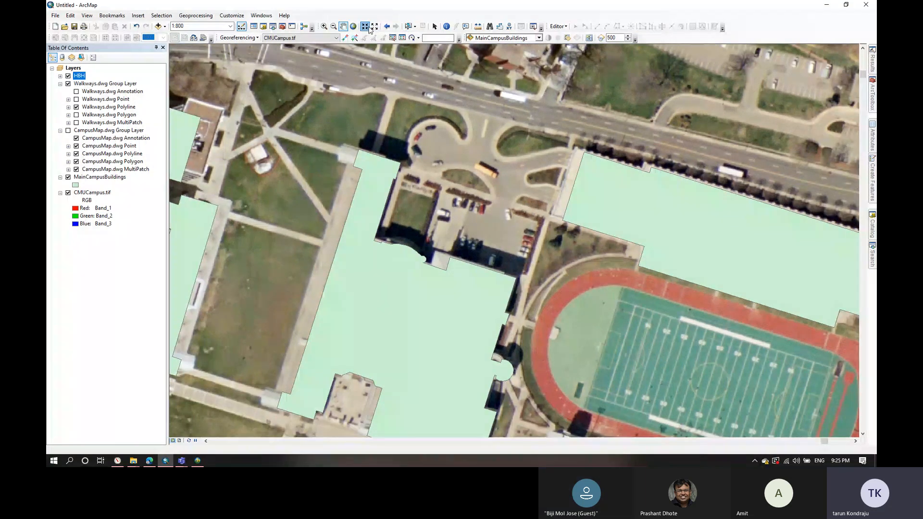
left_click(377, 27)
left_click(353, 26)
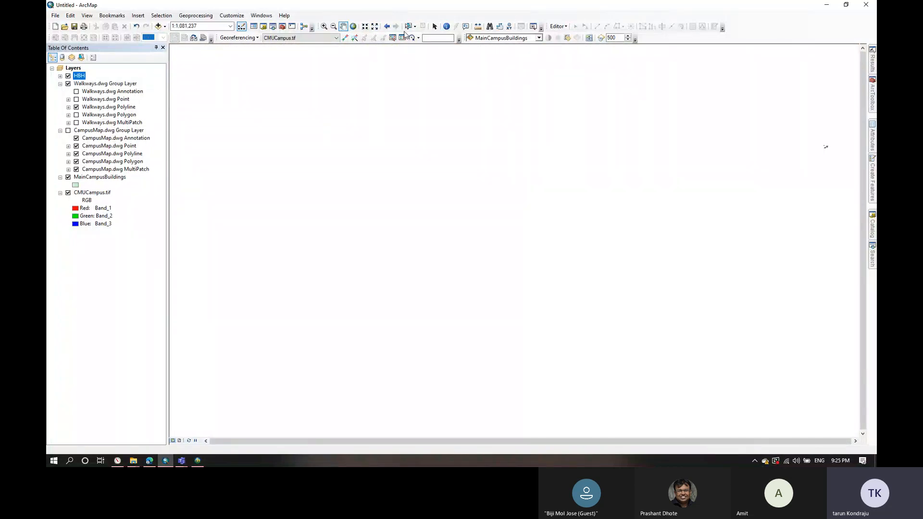
left_click(327, 29)
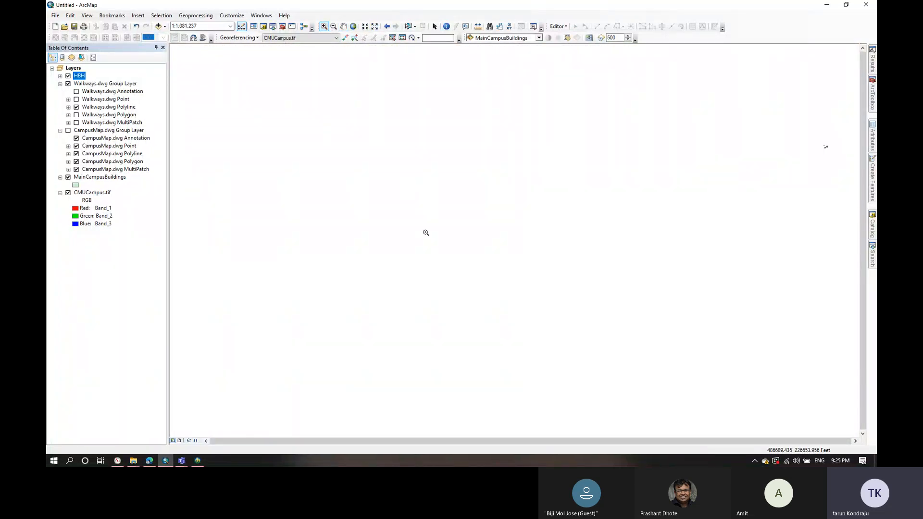
left_click_drag(346, 261, 363, 281)
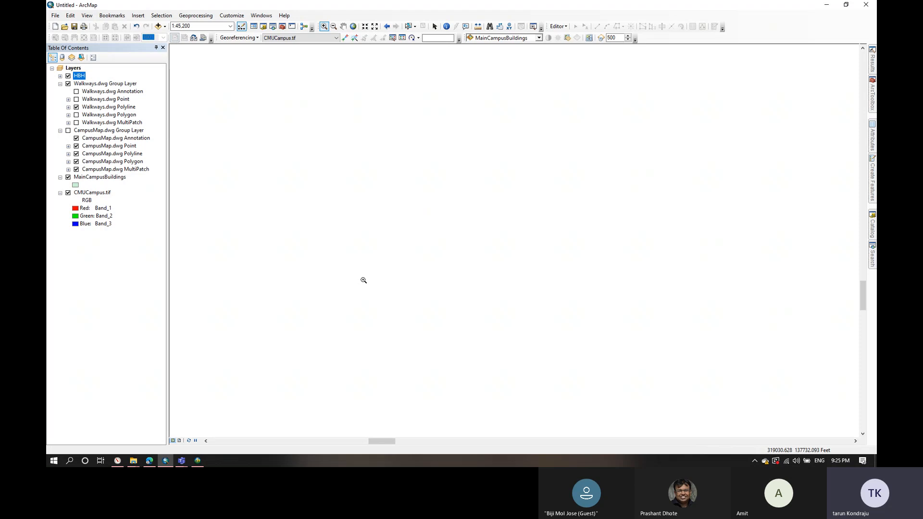
left_click(353, 26)
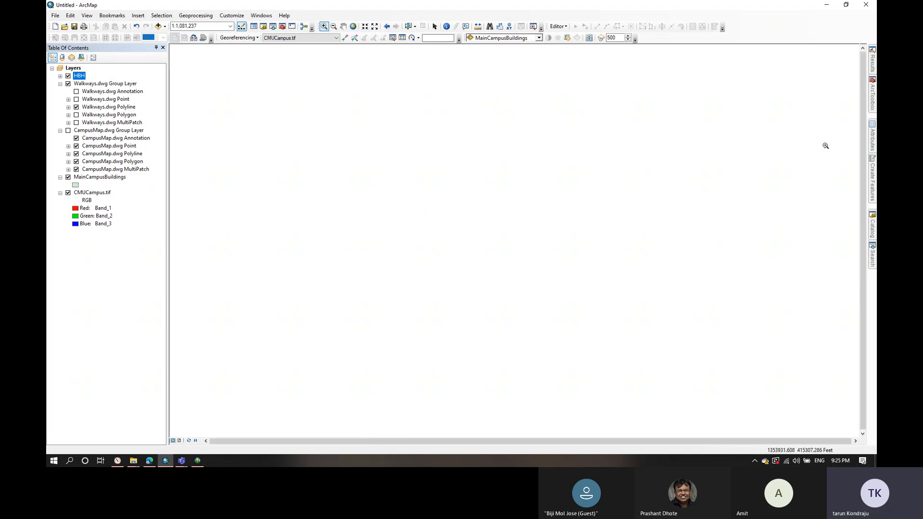
left_click_drag(824, 146, 829, 151)
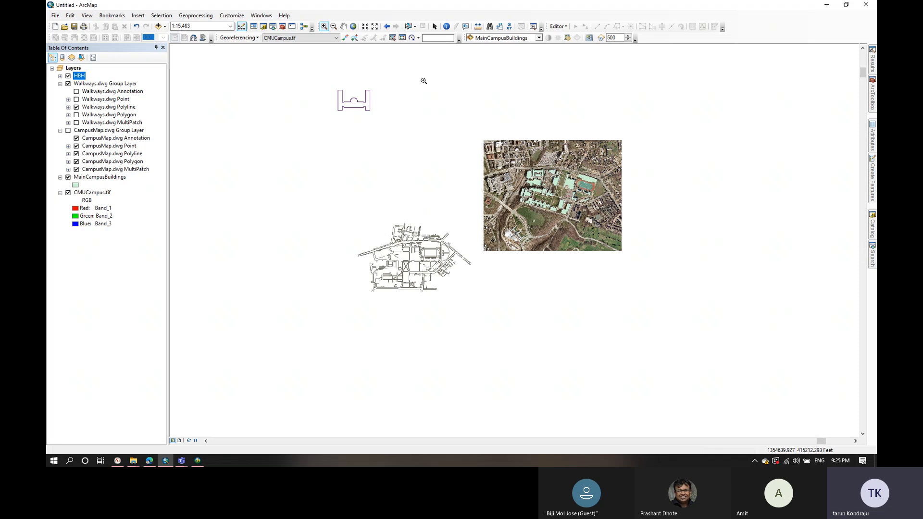
left_click_drag(334, 89, 627, 291)
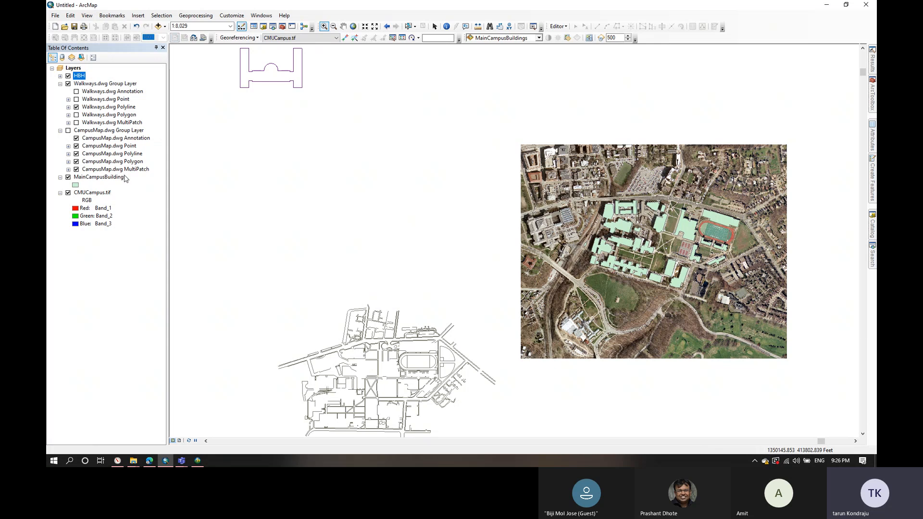
Step: Look through the layers available for georeferencing and the Georeferencing commands without changing anything
left_click(316, 39)
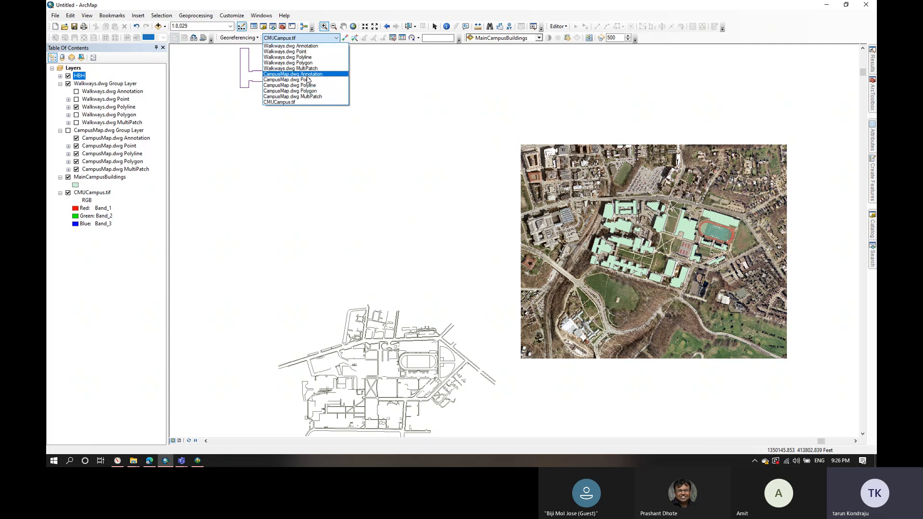
left_click(255, 5)
left_click(238, 38)
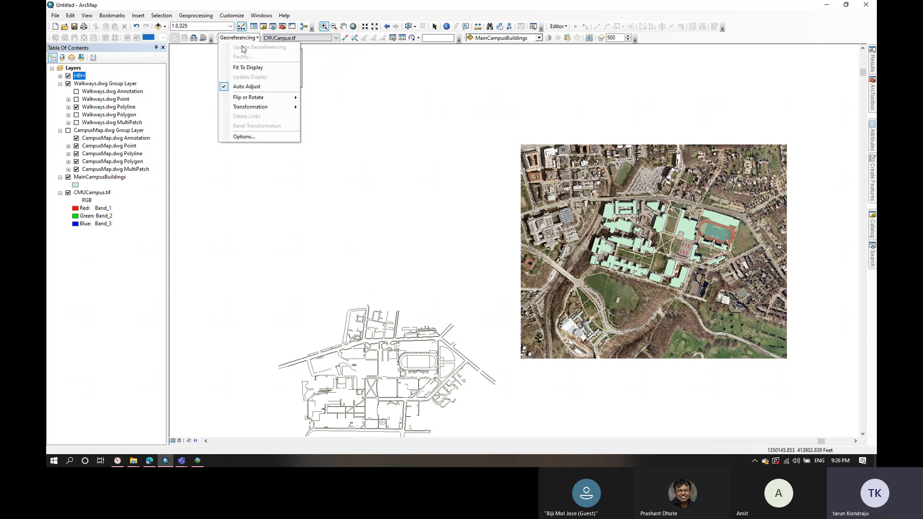
left_click(402, 15)
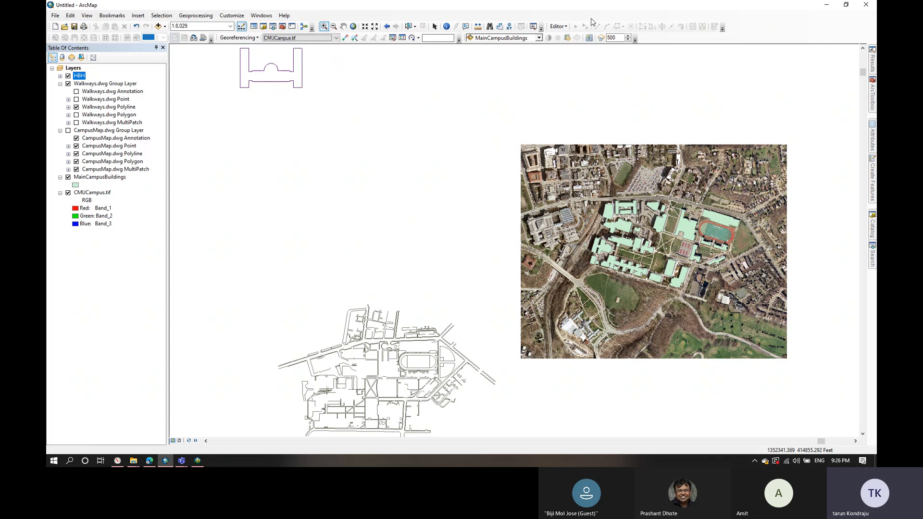
Step: Show the Spatial Adjustment toolbar and check which of its commands are available
right_click(600, 15)
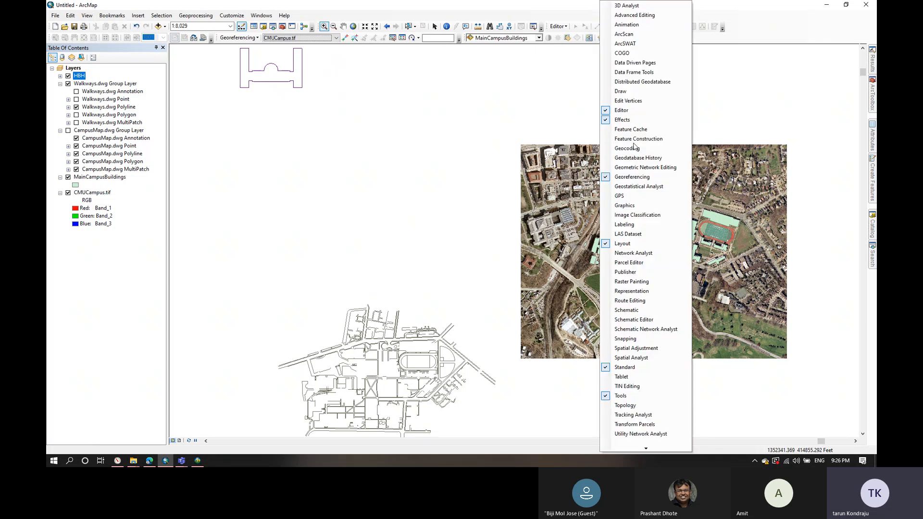
left_click(629, 348)
left_click(237, 133)
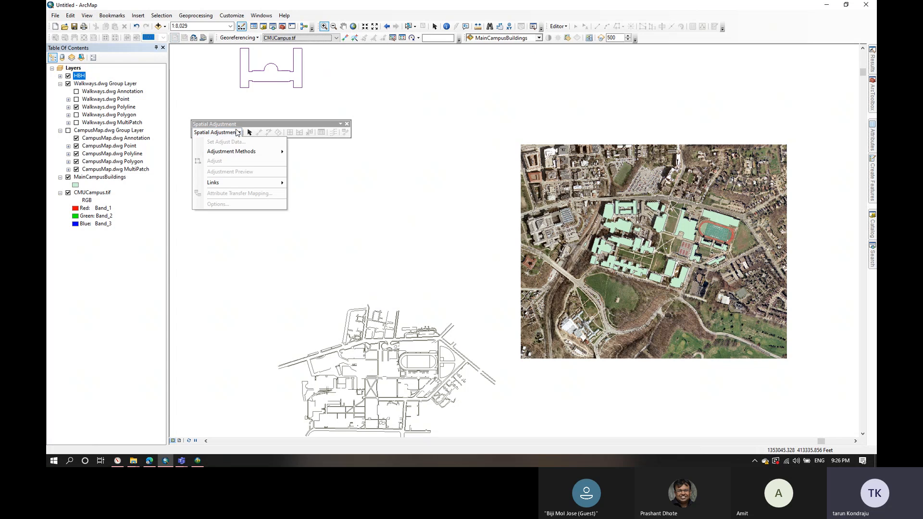
left_click(249, 134)
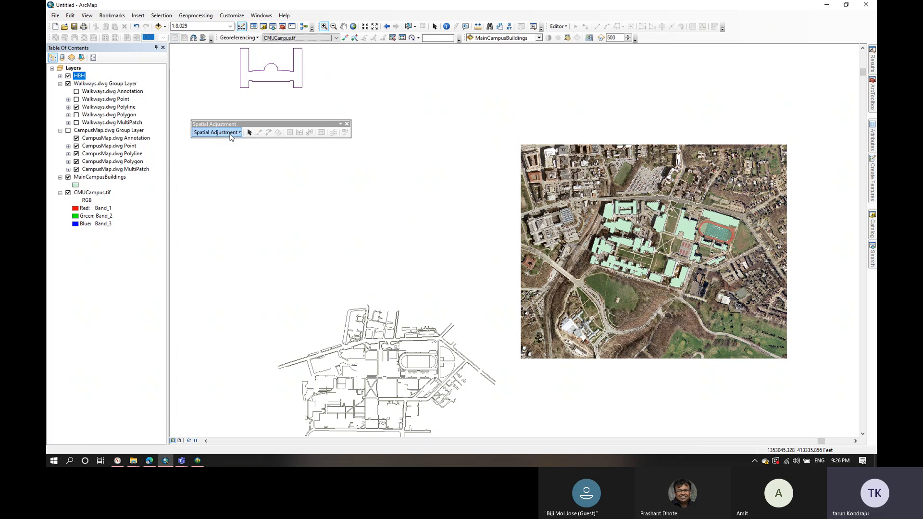
left_click(237, 132)
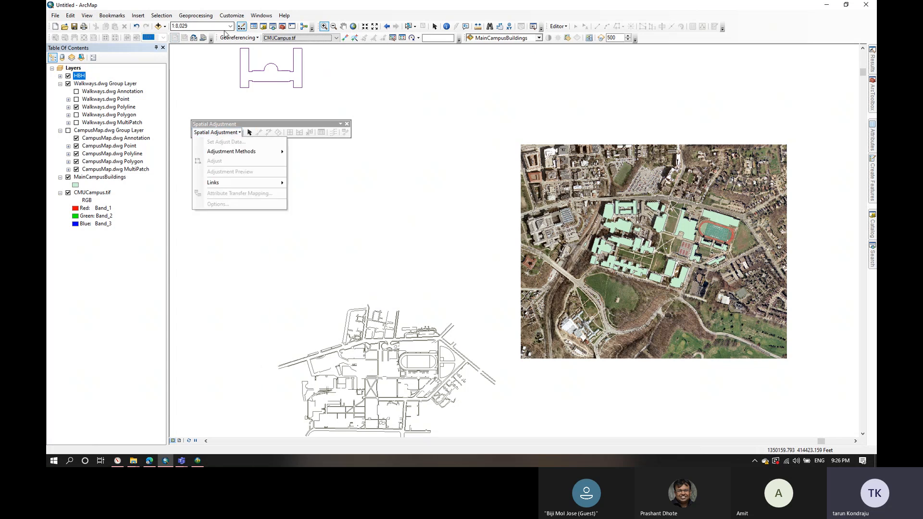
Step: Float the Editor toolbar over the map and start editing the HBH layer, continuing past the spatial reference warnings
left_click(545, 21)
left_click_drag(545, 22, 206, 159)
left_click(209, 165)
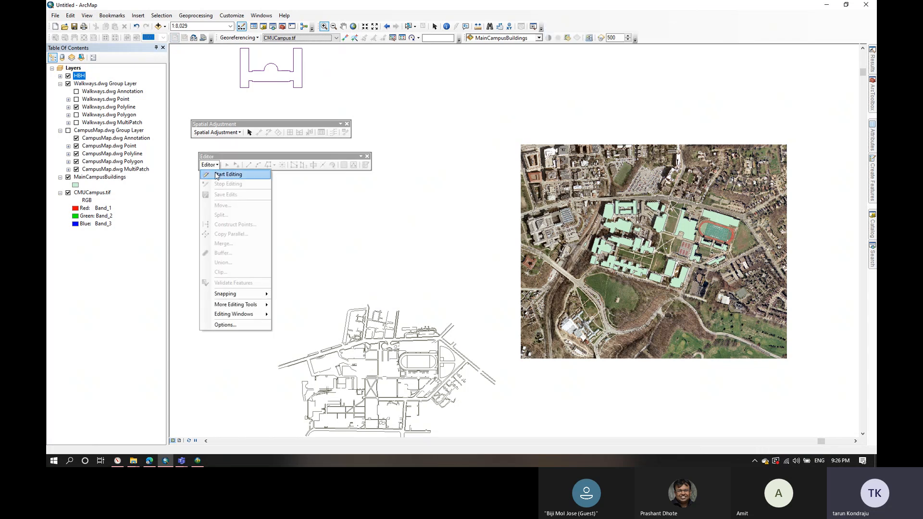
left_click(212, 174)
left_click(392, 194)
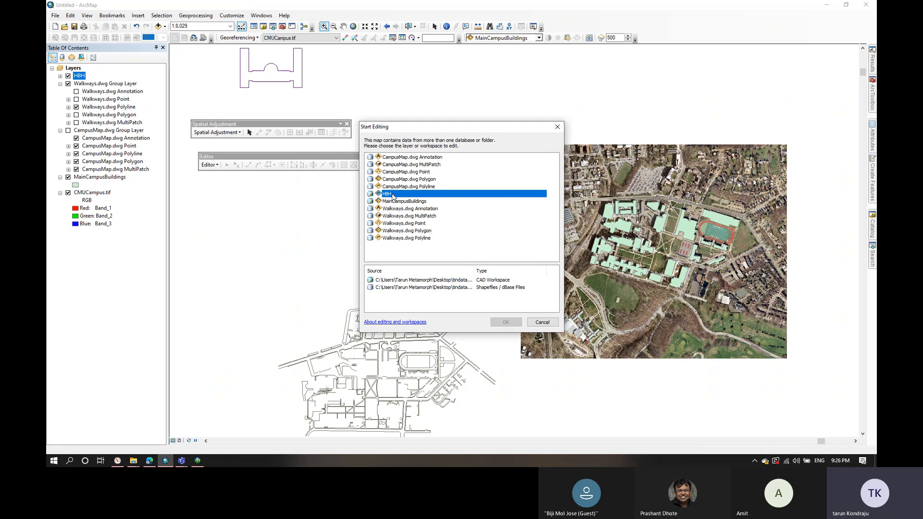
left_click(506, 323)
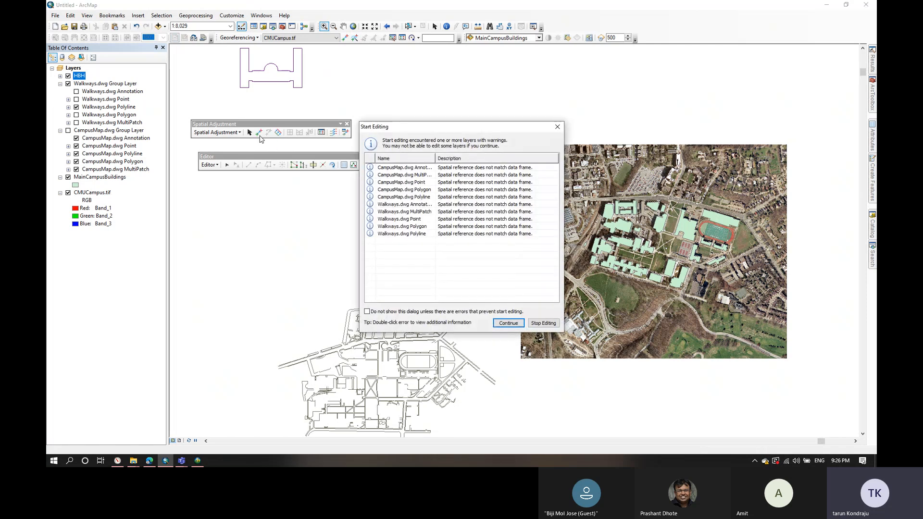
left_click(503, 323)
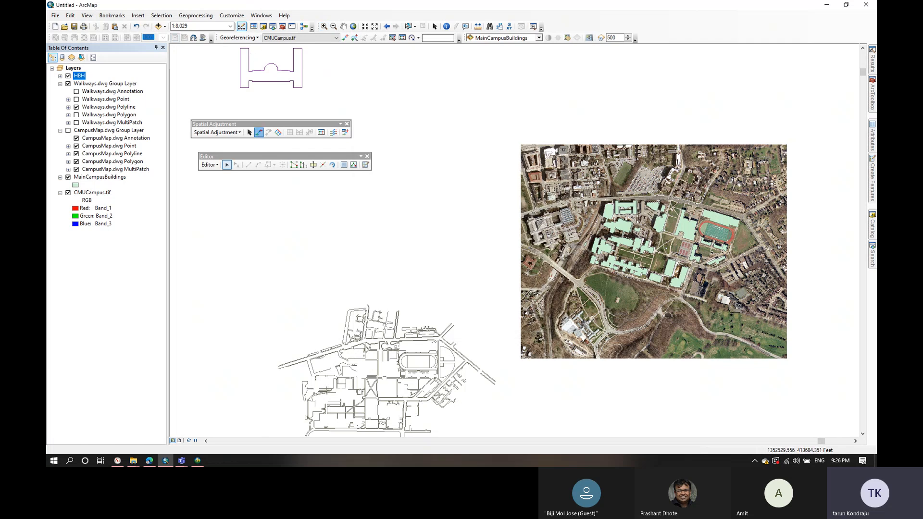
Step: Add a displacement link from the HBH outline's upper-right corner to the matching building in MainCampusBuildings on the aerial image
left_click(259, 132)
left_click(302, 48)
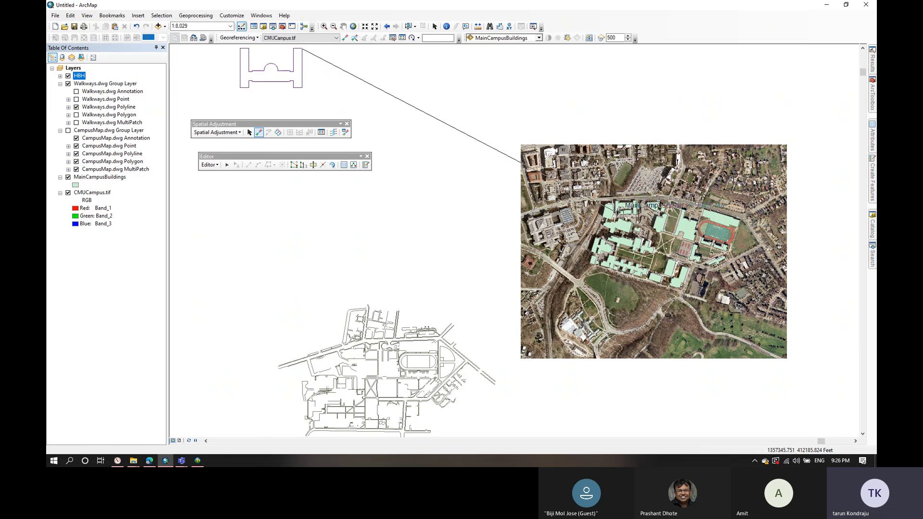
scroll(616, 212, "down", 1)
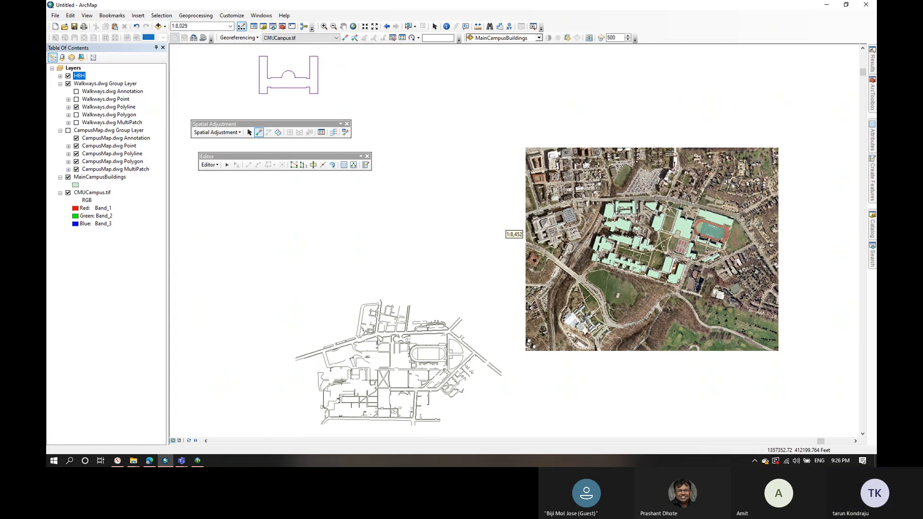
scroll(616, 211, "up", 1)
scroll(617, 212, "up", 1)
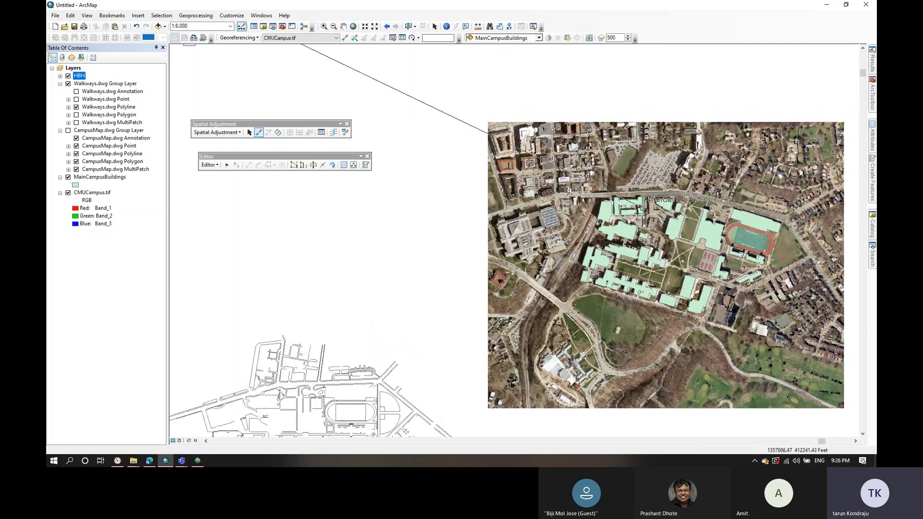
left_click(613, 214)
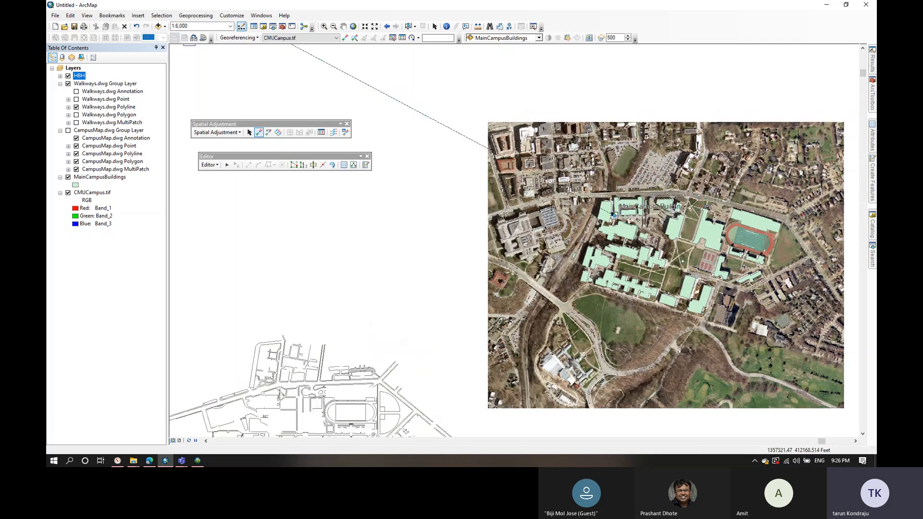
Step: Add a second displacement link from the HBH outline's upper-left corner to the campus building, moving the Editor toolbar clear of the outline
left_click(863, 48)
left_click(863, 48)
left_click(863, 48)
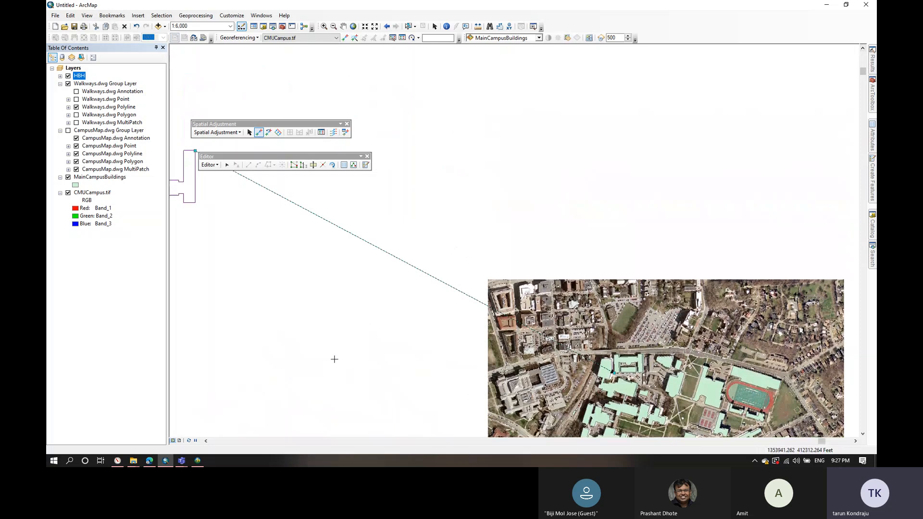
left_click(206, 440)
left_click(205, 441)
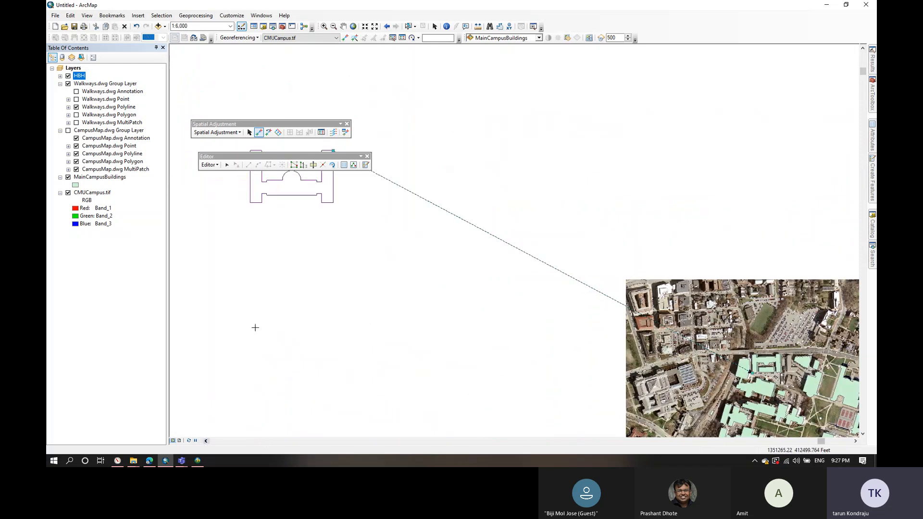
left_click_drag(313, 154, 311, 59)
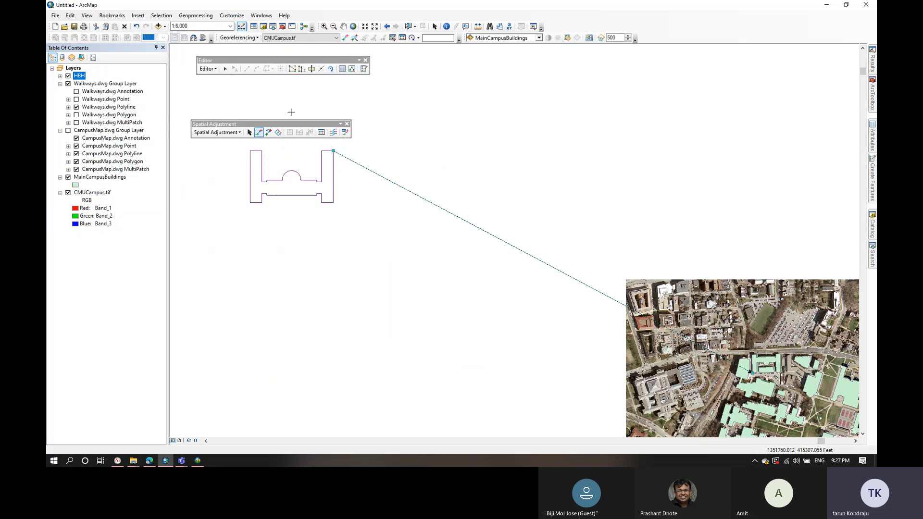
left_click(251, 150)
left_click(751, 371)
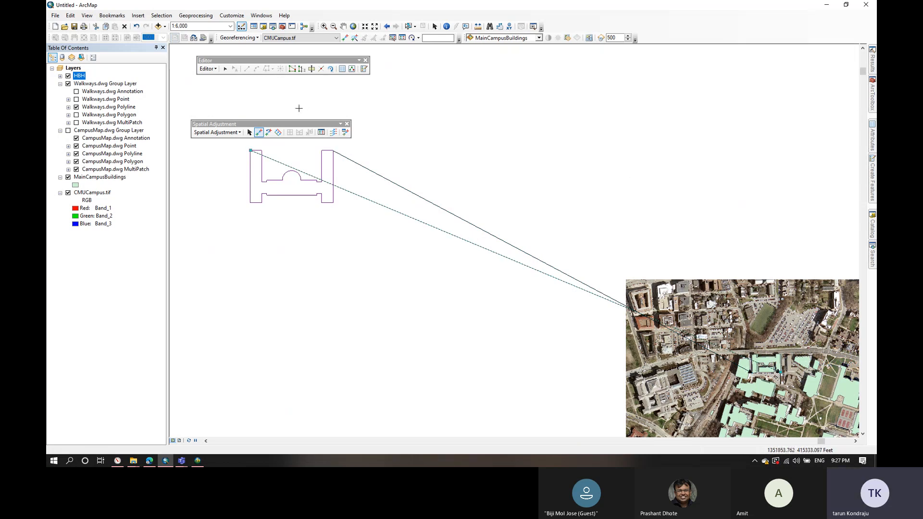
Step: Preview the spatial adjustment and choose Transformation - Affine as the adjustment method
left_click(218, 132)
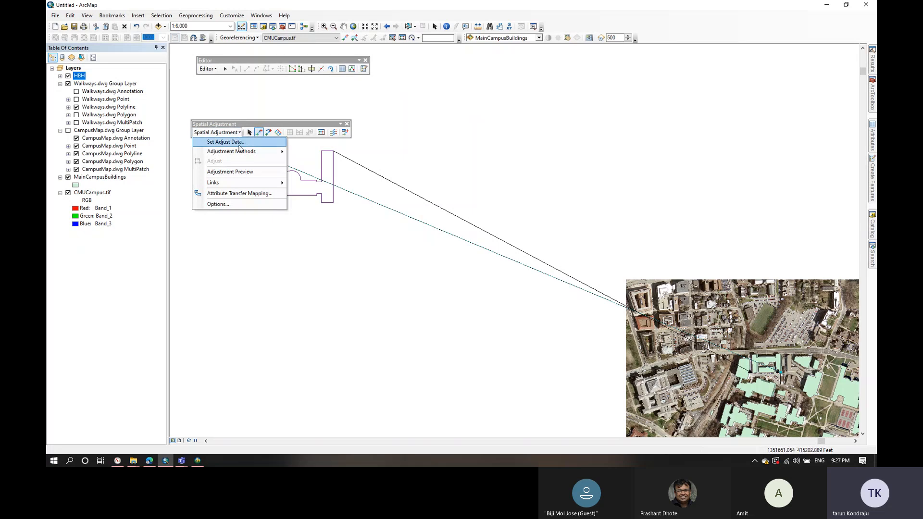
mouse_move(241, 153)
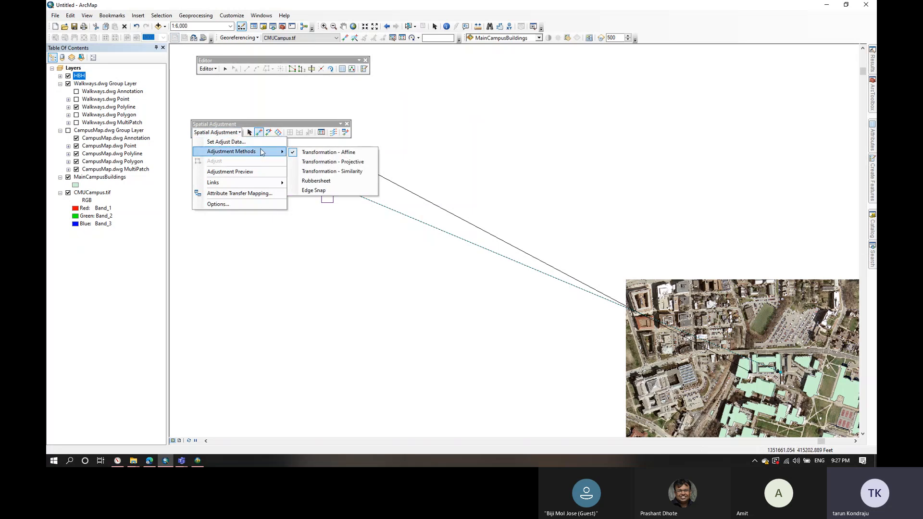
left_click(251, 172)
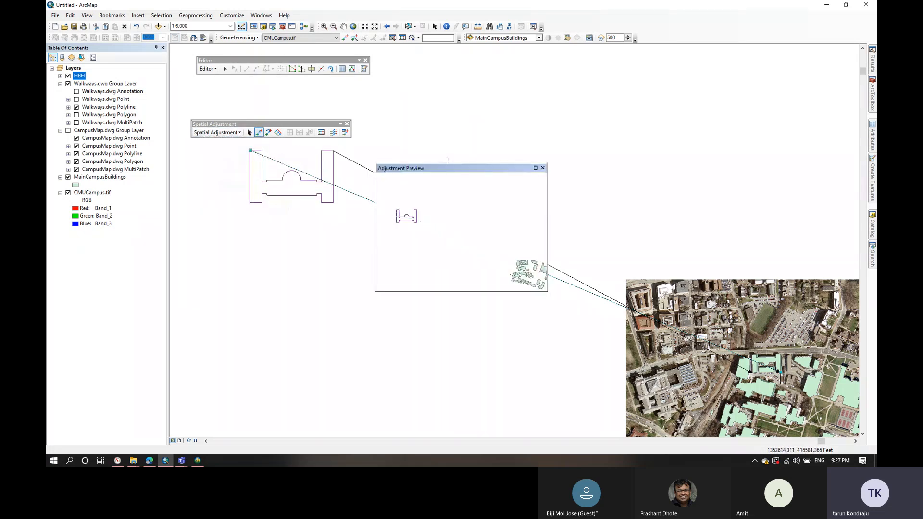
left_click(543, 168)
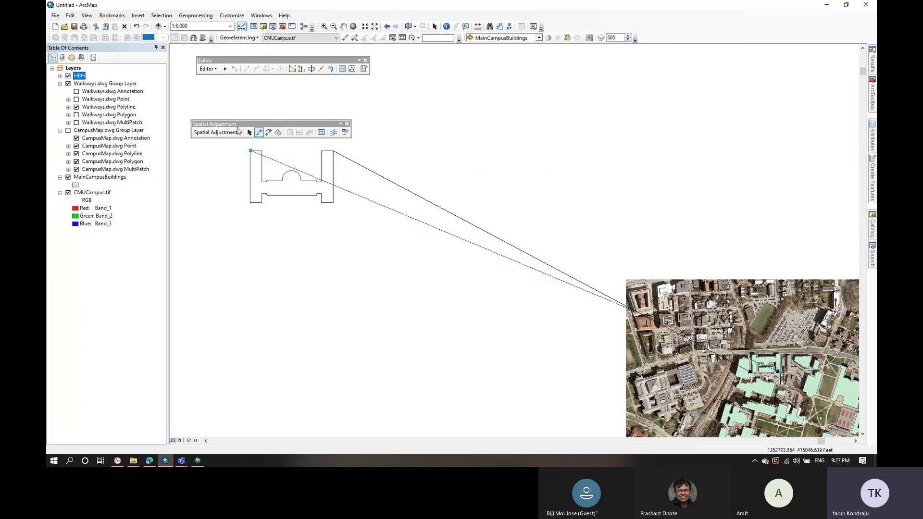
left_click(221, 132)
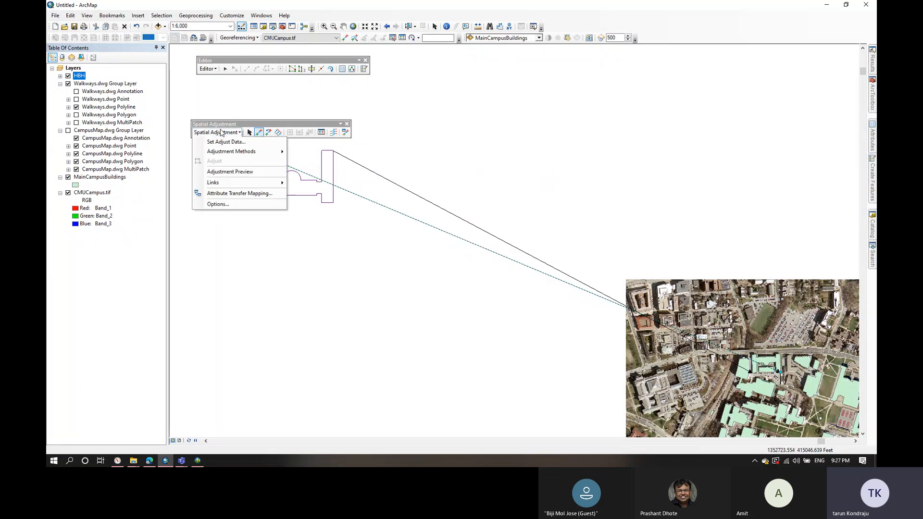
mouse_move(237, 155)
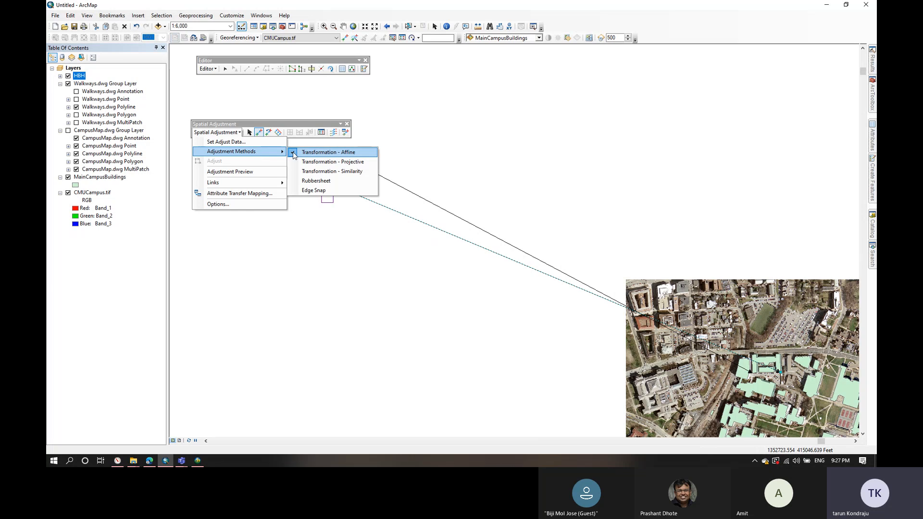
left_click(327, 152)
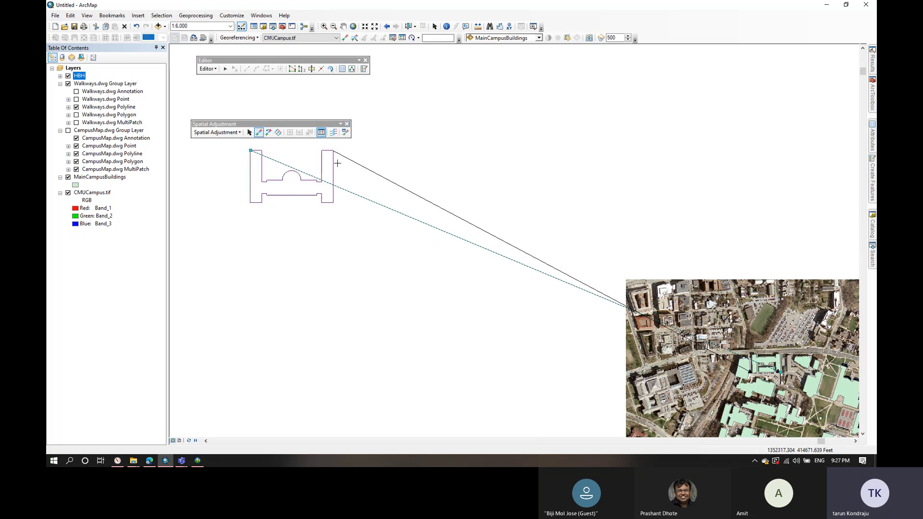
right_click(269, 158)
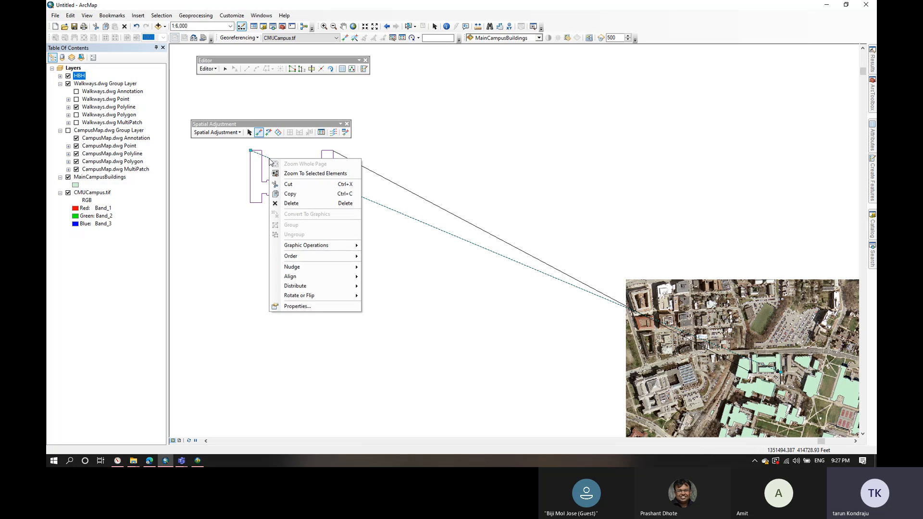
left_click(418, 8)
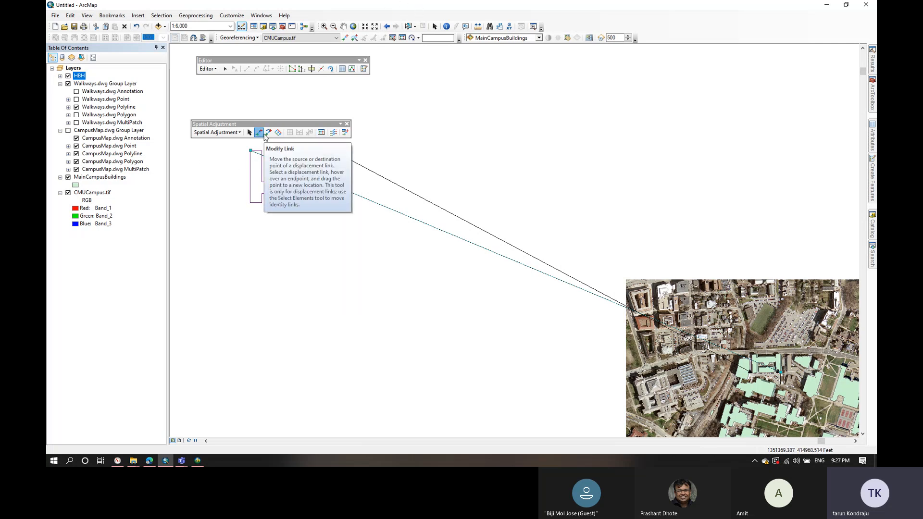
left_click(229, 136)
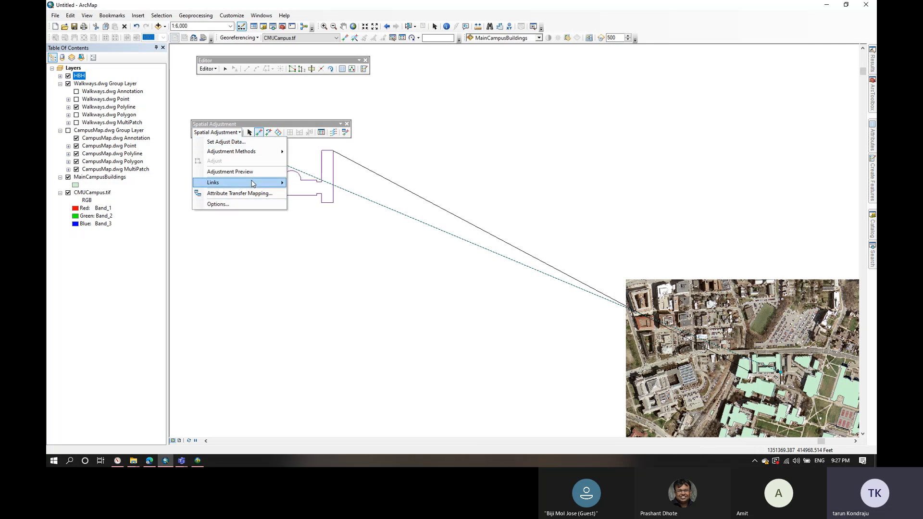
left_click(472, 19)
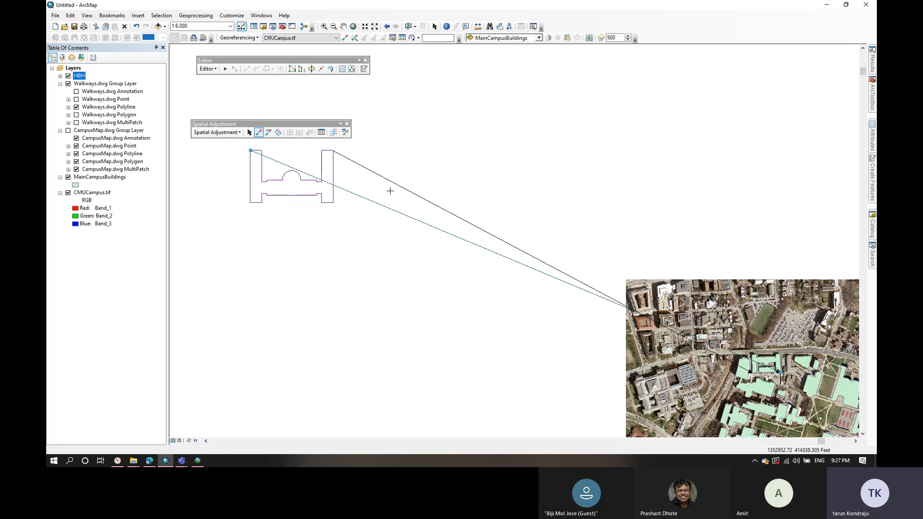
Step: Delete both displacement links between the HBH outline and the campus building
left_click(434, 27)
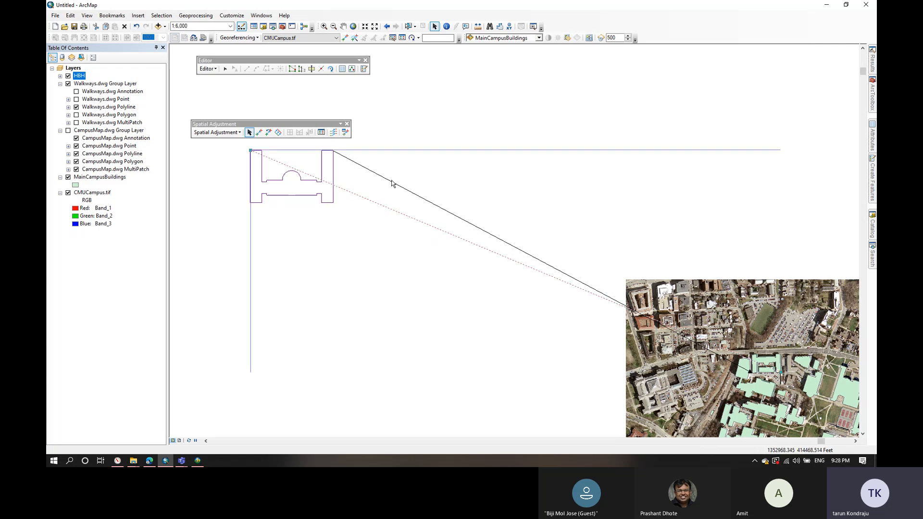
key("Delete")
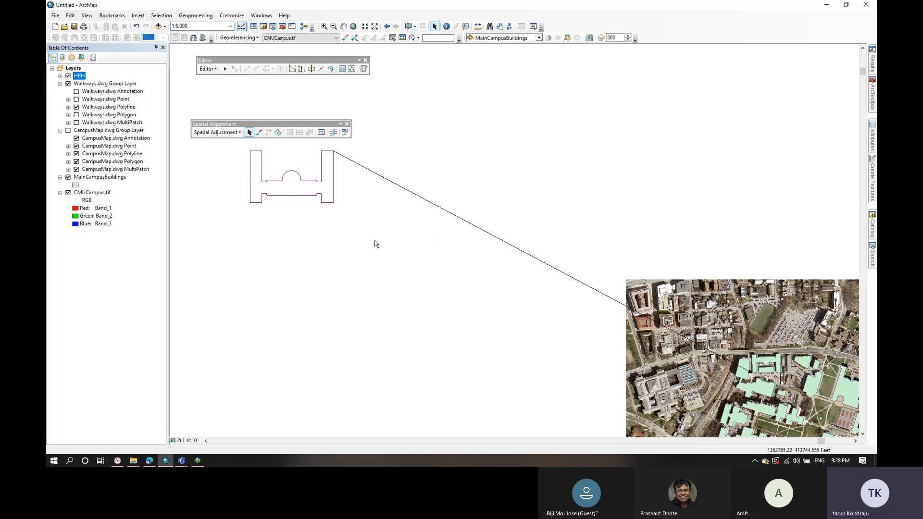
left_click_drag(425, 189, 388, 244)
key("Delete")
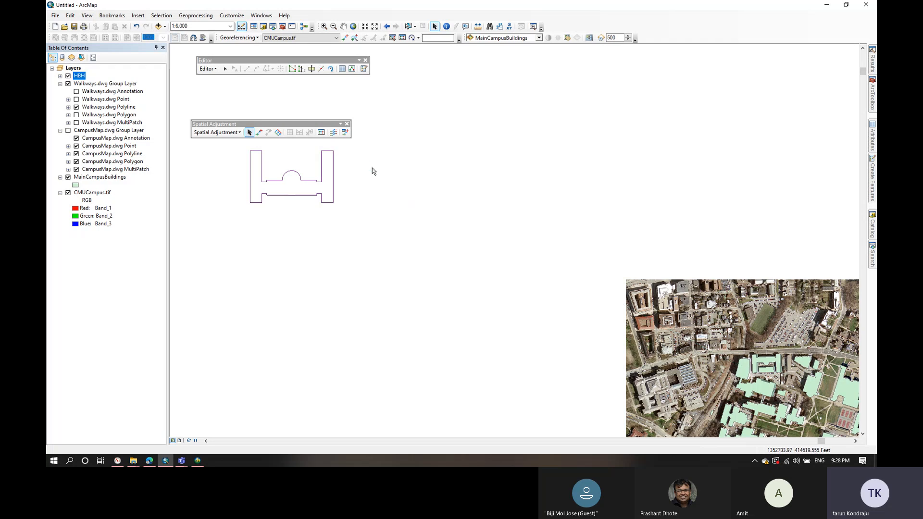
left_click(257, 38)
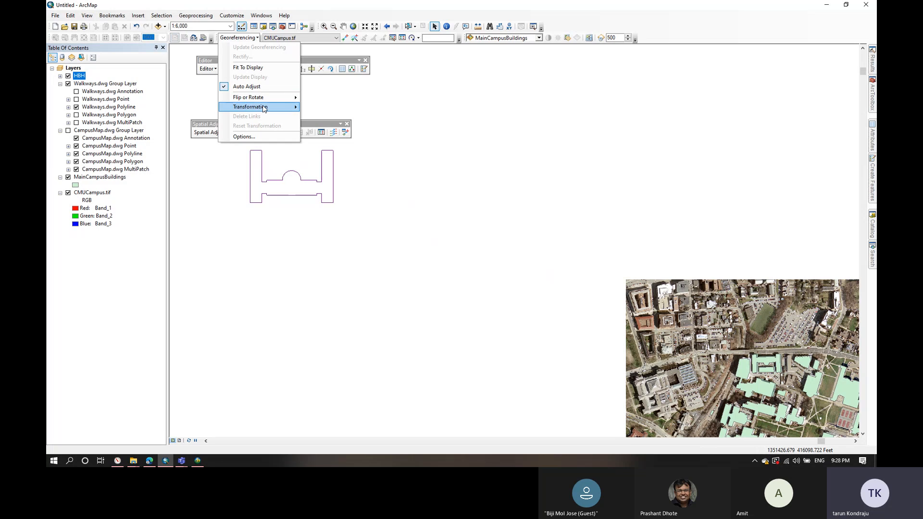
left_click(308, 38)
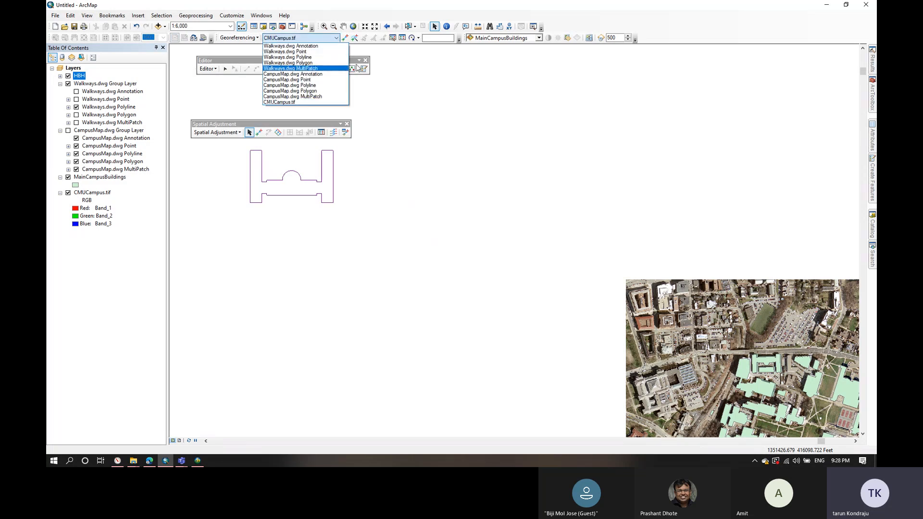
left_click(448, 13)
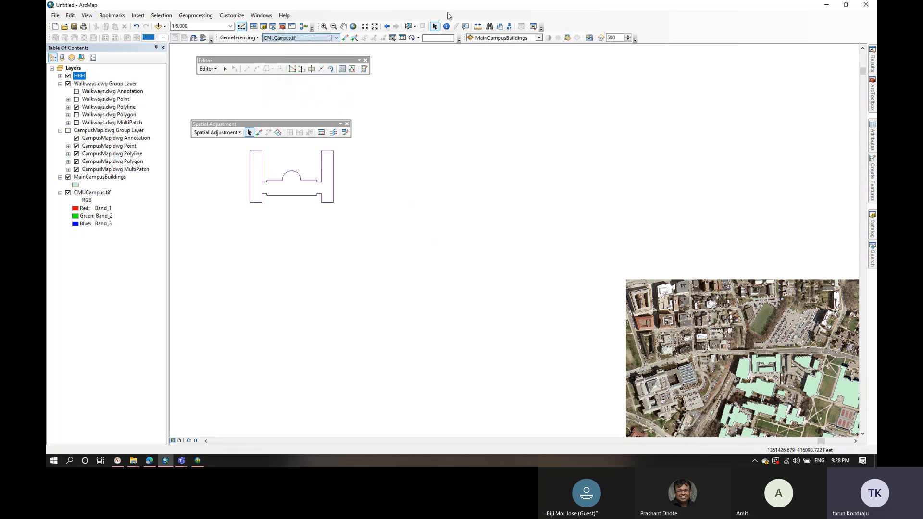
left_click(299, 40)
left_click(316, 39)
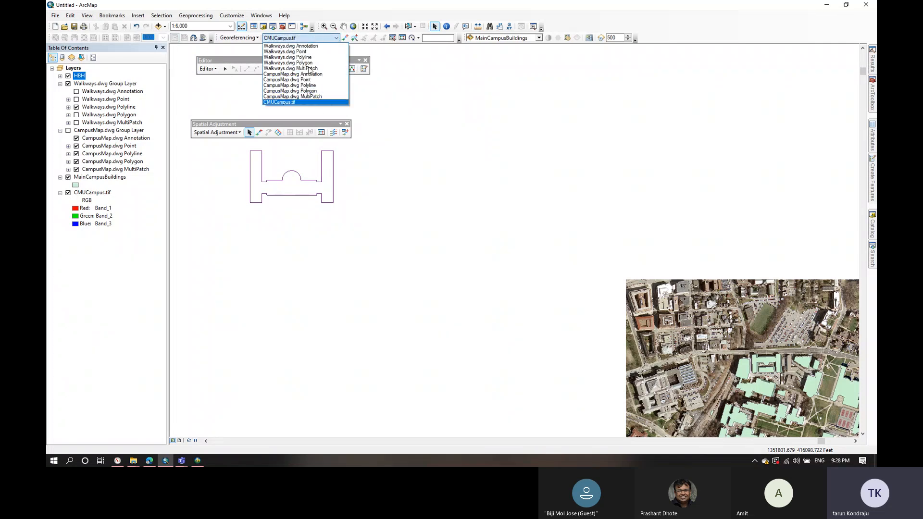
left_click(401, 16)
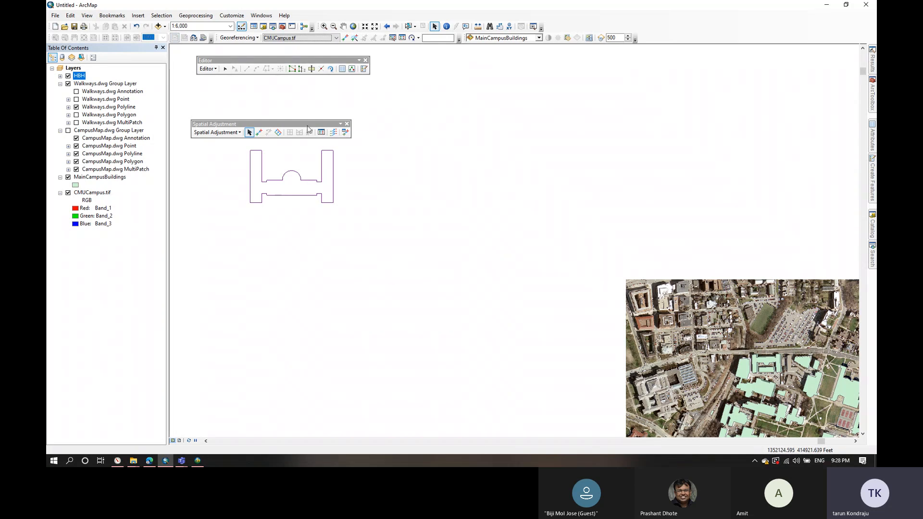
Step: Select the HBH outline on the map as the feature for editing
left_click(224, 70)
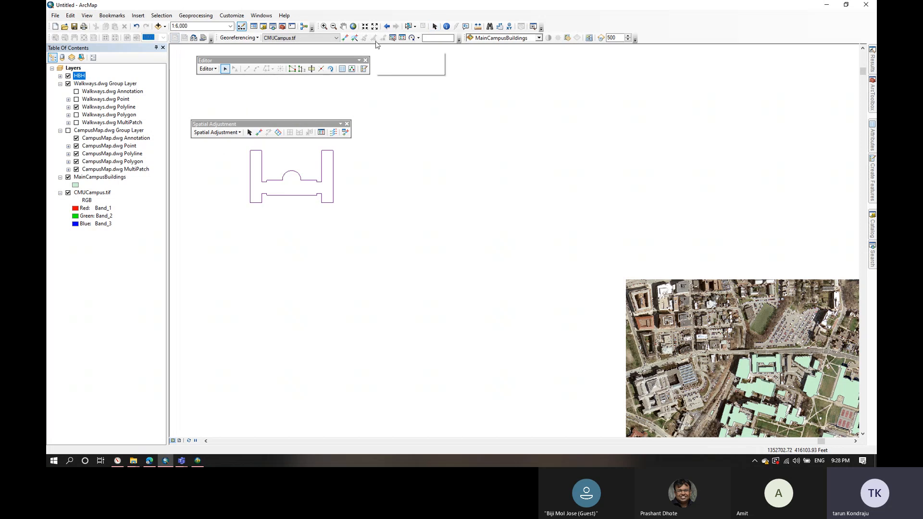
left_click(332, 168)
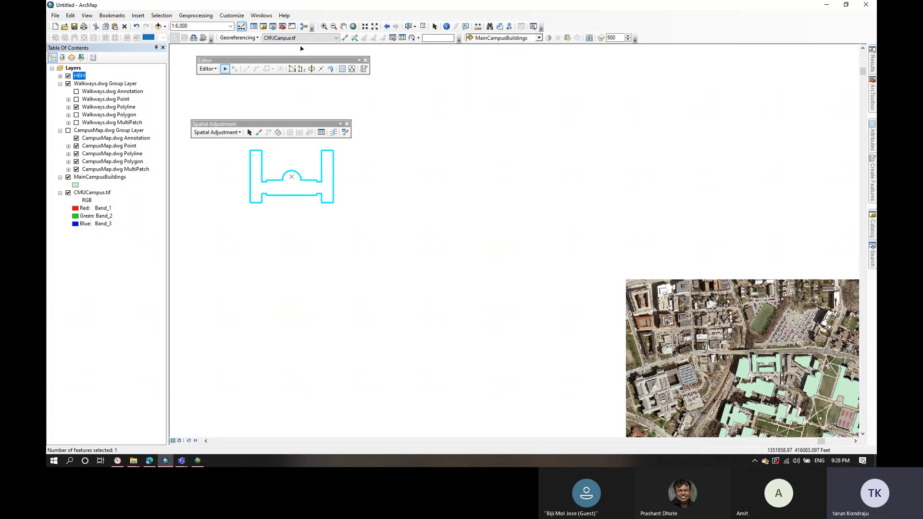
left_click(336, 39)
left_click(335, 42)
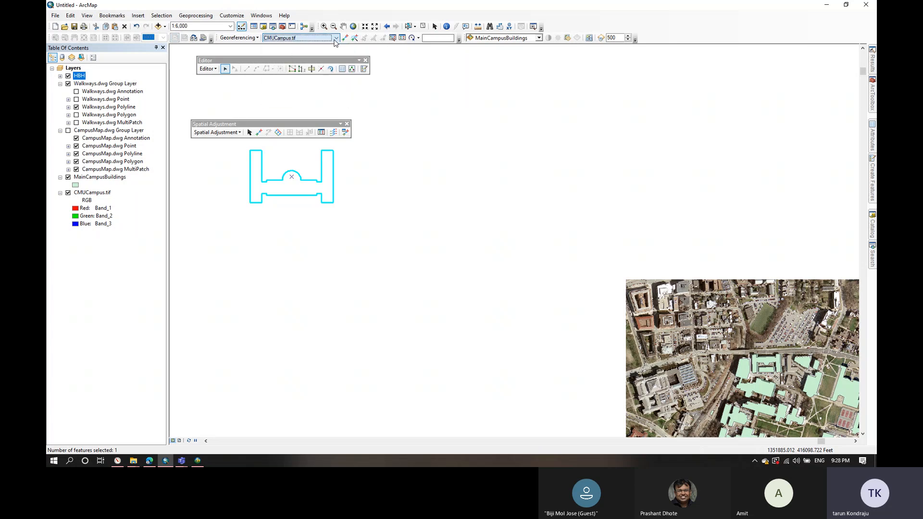
Step: Add displacement links from the HBH outline's upper-left and upper-right corners to the campus building's lower-right and lower-left corners
left_click(233, 132)
left_click(268, 134)
left_click(258, 132)
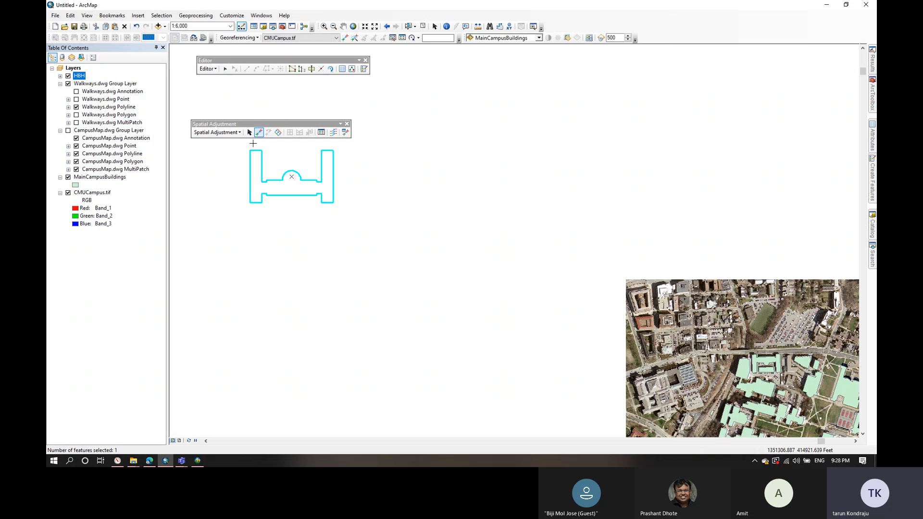
left_click(251, 150)
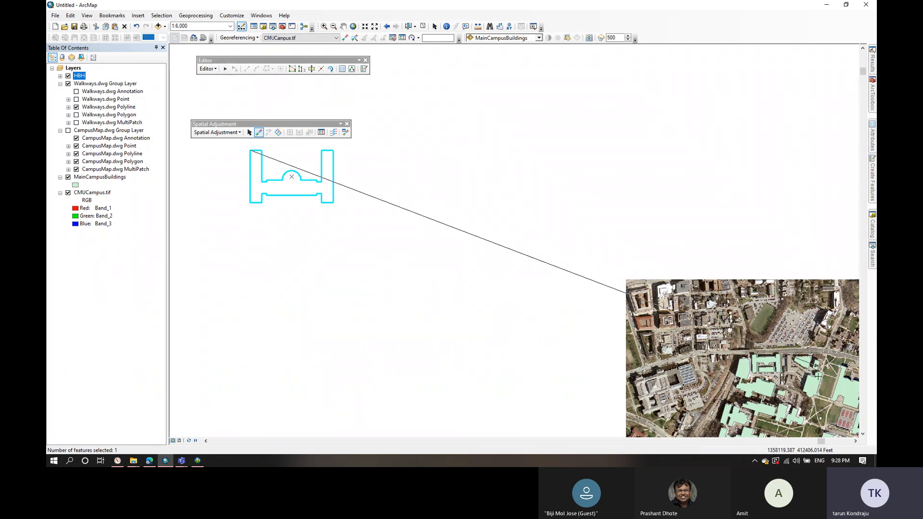
left_click(781, 370)
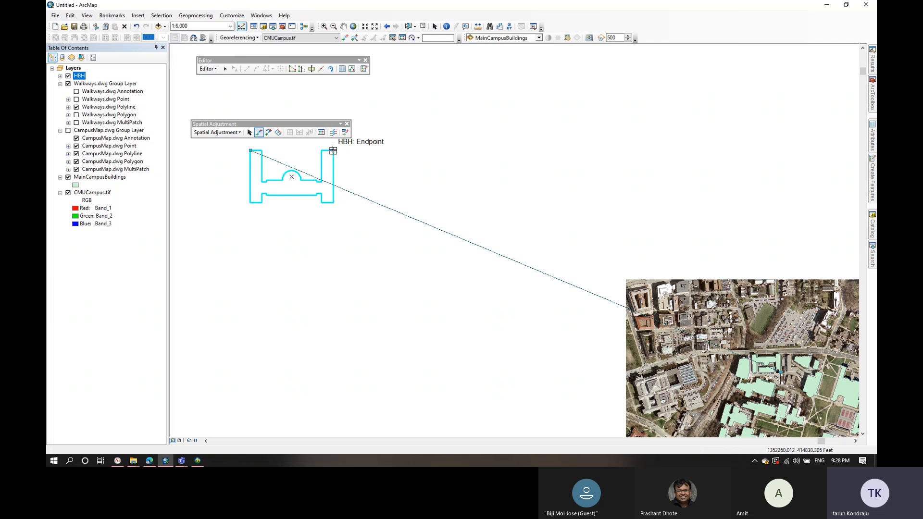
left_click(333, 150)
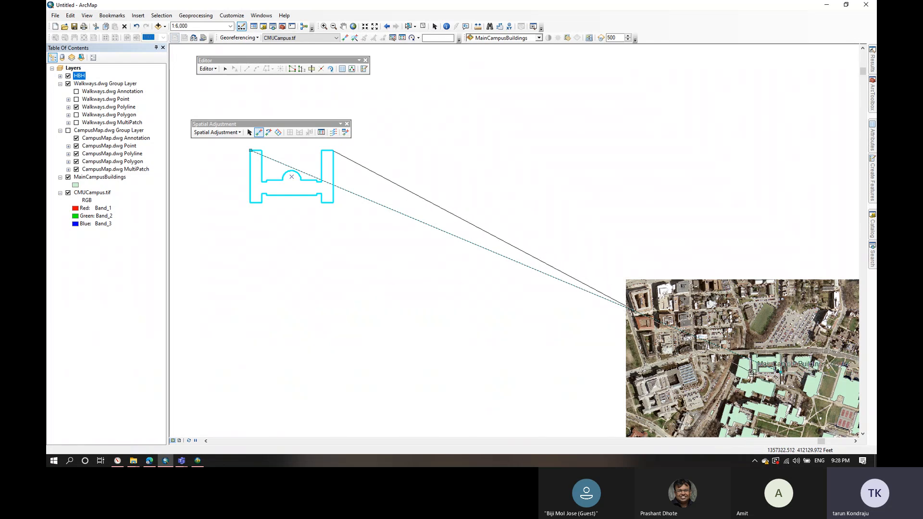
left_click(751, 372)
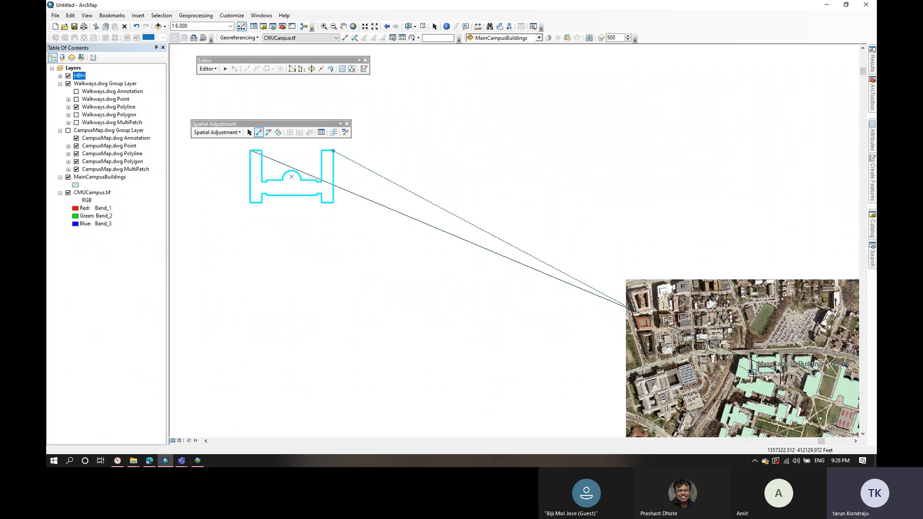
left_click(239, 133)
left_click(239, 132)
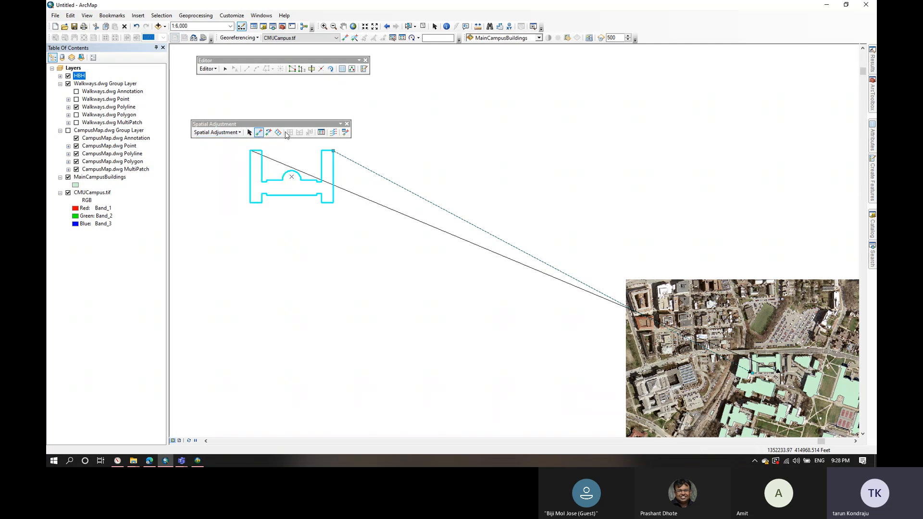
Step: Delete the displacement links between the HBH outline's upper corners and the campus building
left_click(249, 133)
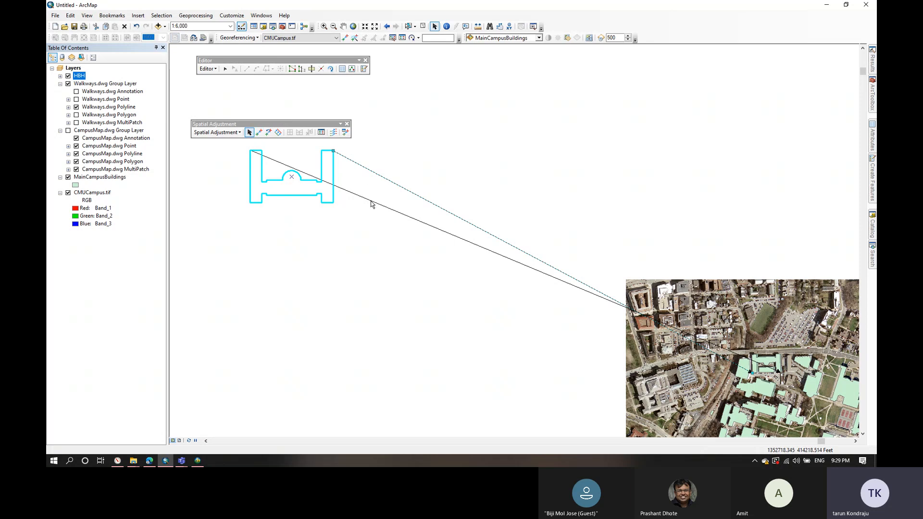
key("Delete")
mouse_move(370, 201)
left_mouse_down()
mouse_move(385, 190)
mouse_move(376, 212)
left_mouse_up()
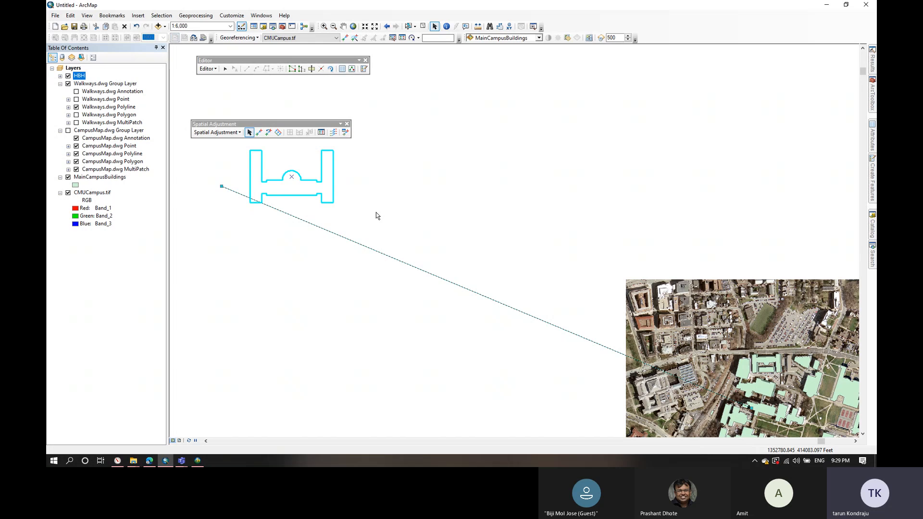
key("Delete")
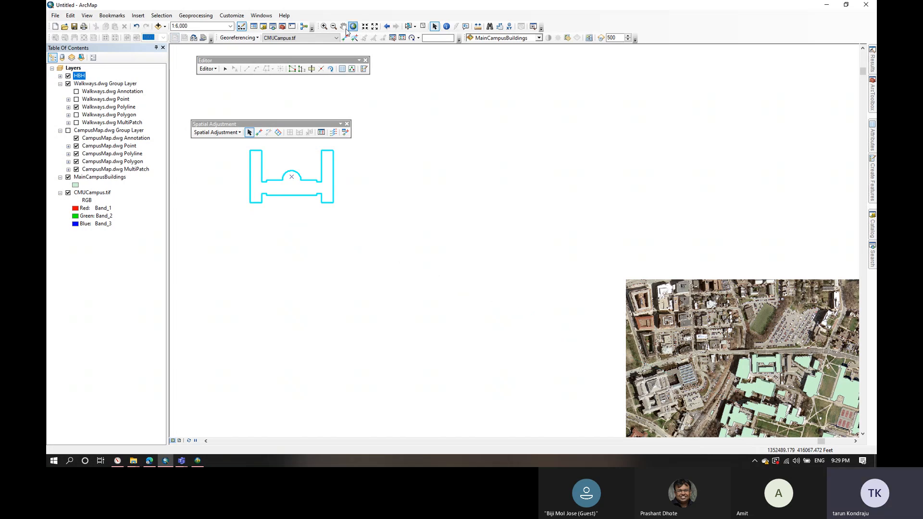
Step: Examine the HBH layer's extent, data source and projected coordinate system in its layer properties
left_click(336, 38)
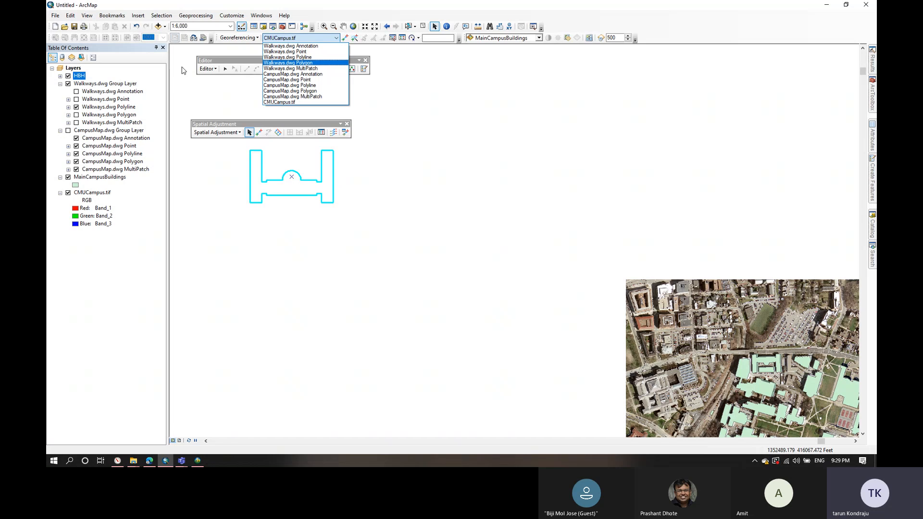
left_click(83, 74)
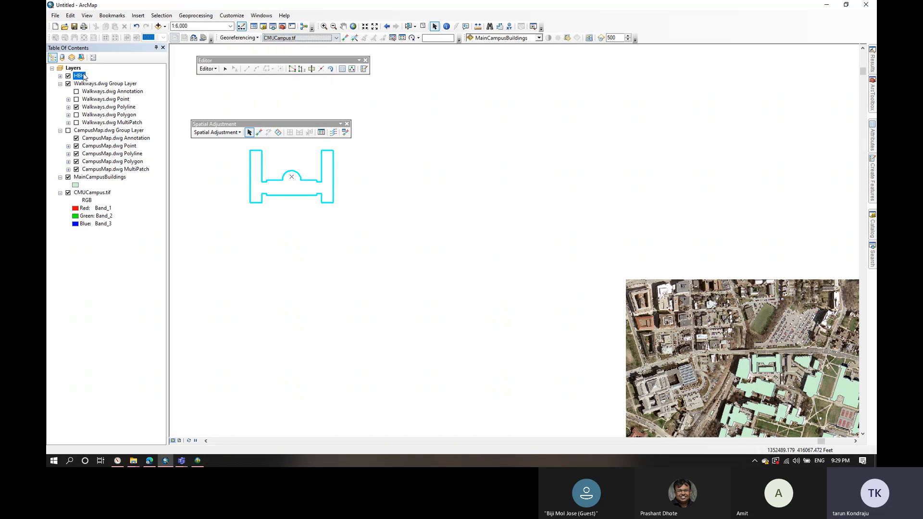
right_click(84, 77)
left_click(129, 250)
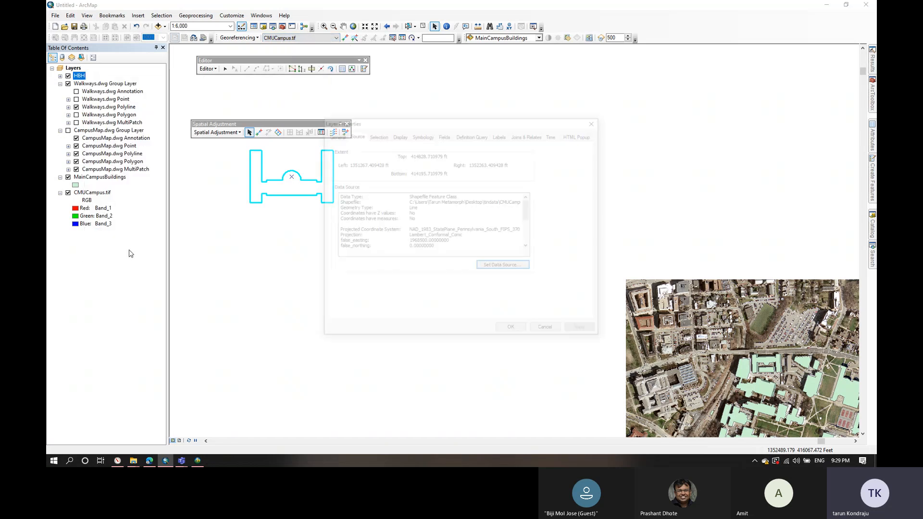
scroll(420, 228, "down", 2)
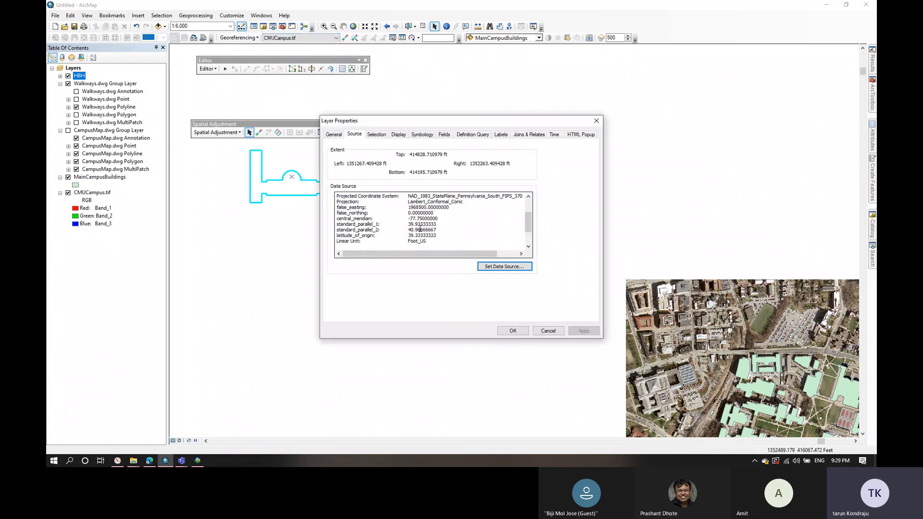
scroll(420, 229, "up", 3)
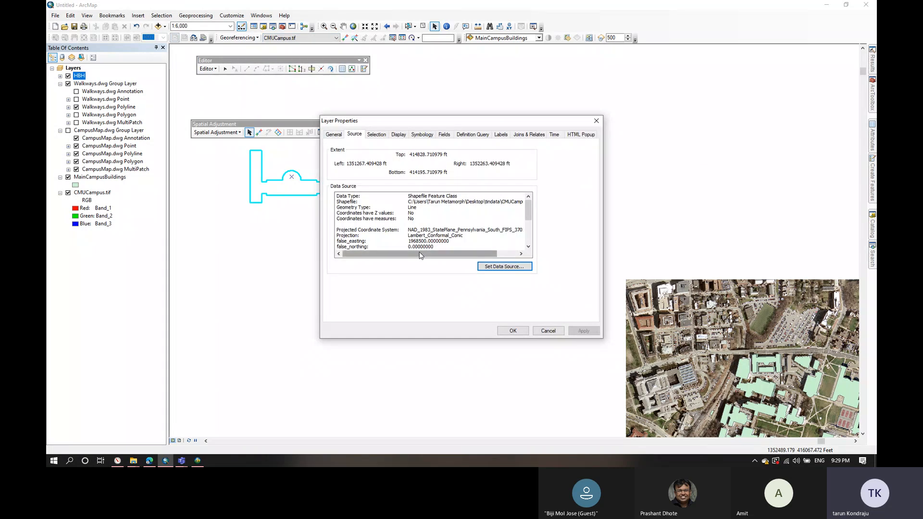
mouse_move(457, 254)
left_mouse_down()
mouse_move(477, 255)
mouse_move(456, 254)
left_mouse_up()
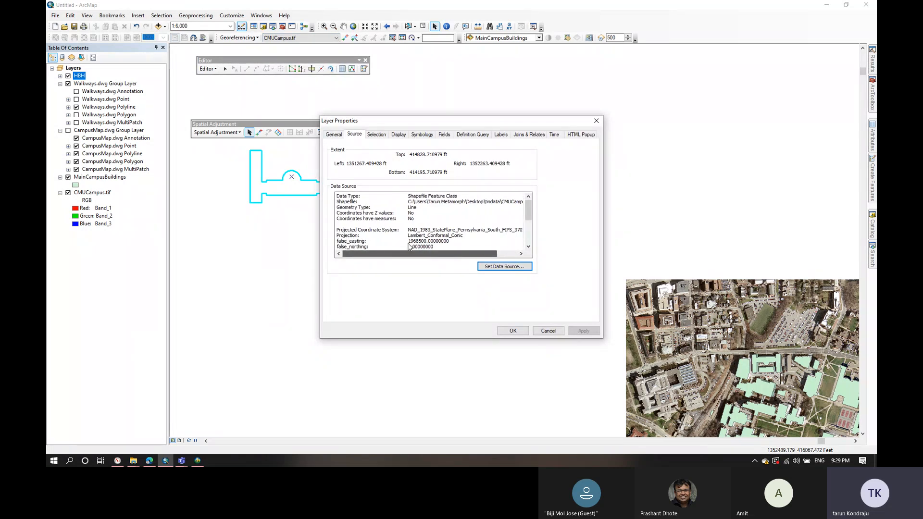
left_click(596, 122)
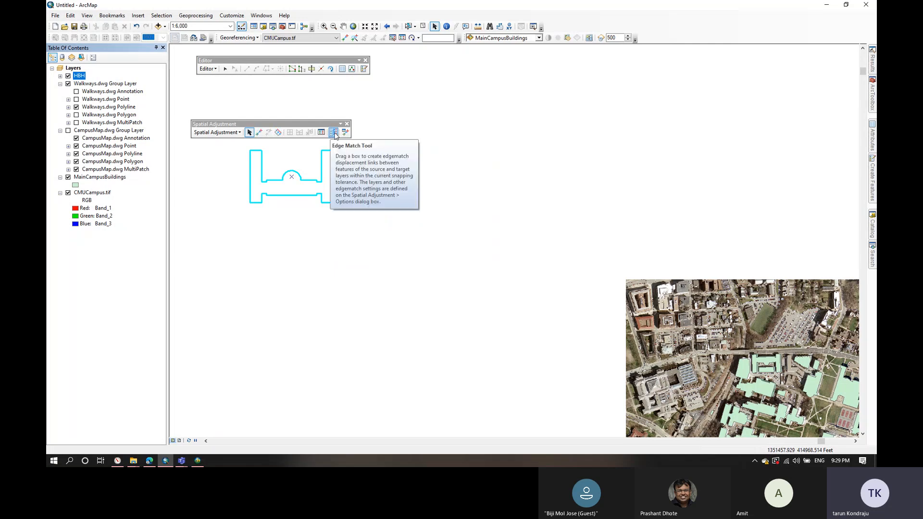
Step: Set the spatial adjustment method to Rubbersheet in the adjustment properties
left_click(226, 132)
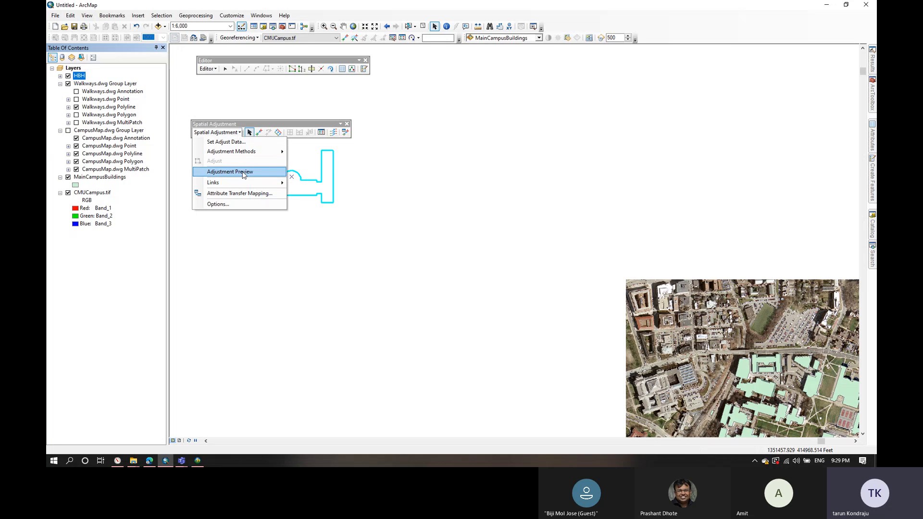
left_click(254, 204)
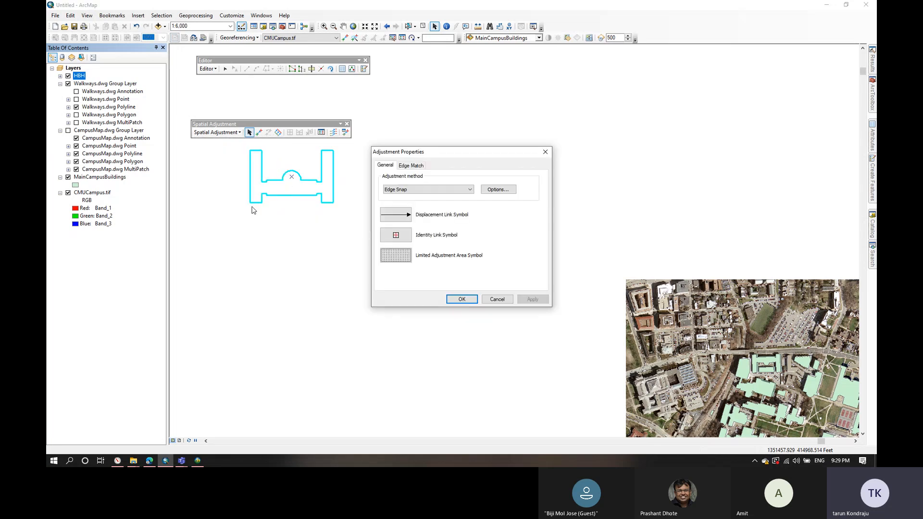
left_click(417, 189)
left_click(417, 189)
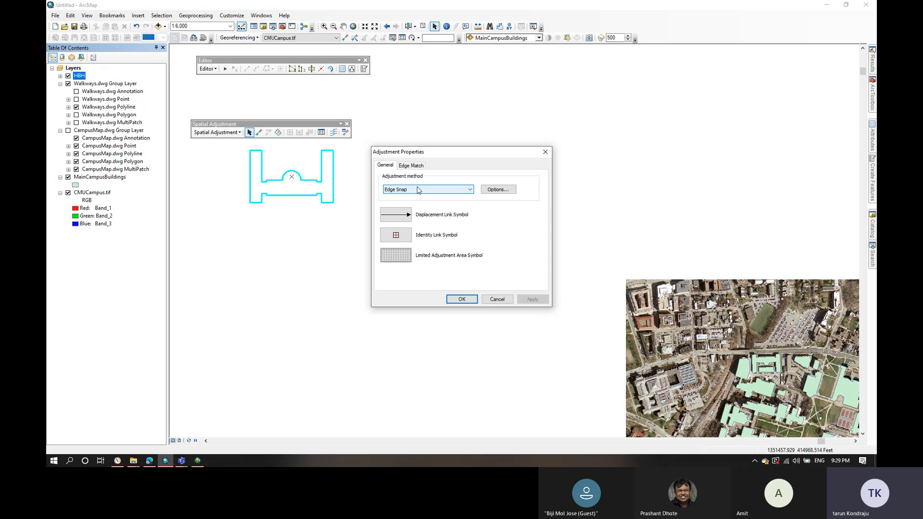
left_click(417, 190)
left_click(419, 203)
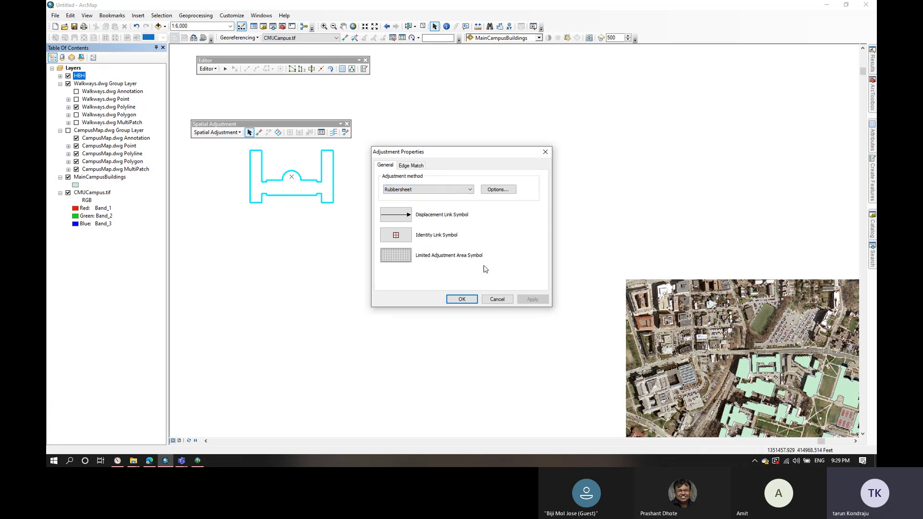
left_click(461, 299)
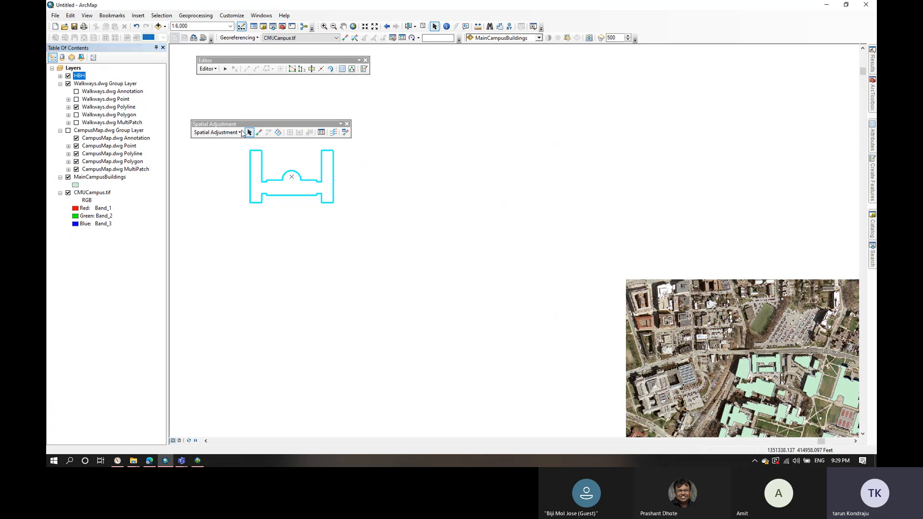
Step: Add displacement links from the HBH outline's lower-right and upper-left corners to the campus building's upper-left and lower-right corners
left_click(225, 133)
left_click(225, 132)
left_click(259, 132)
left_click(333, 203)
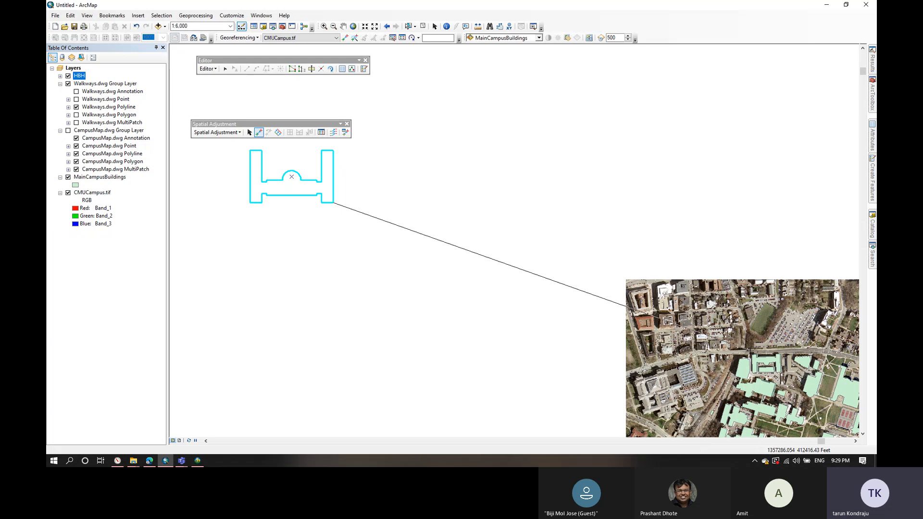
left_click(626, 307)
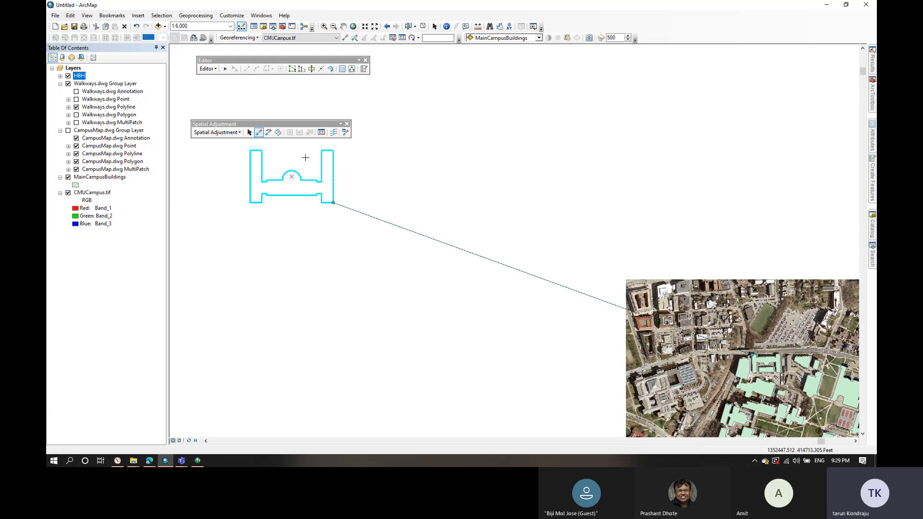
left_click(254, 151)
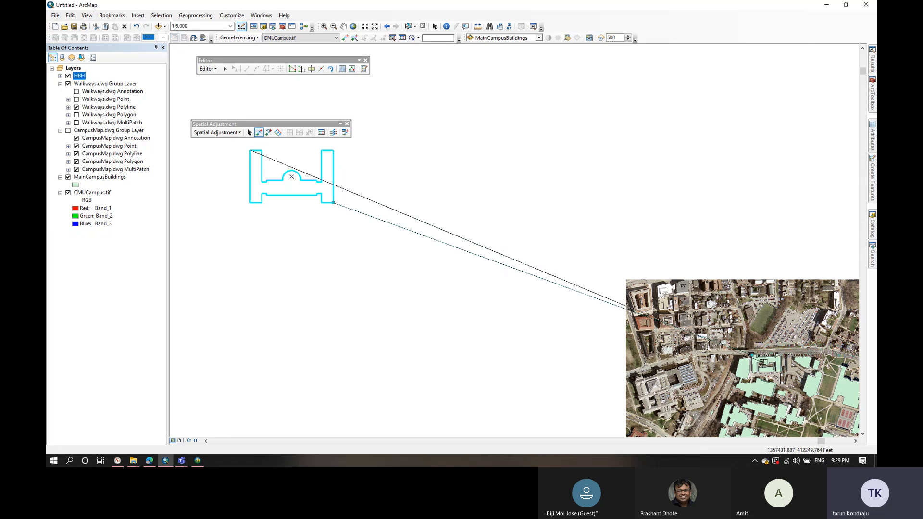
left_click(777, 371)
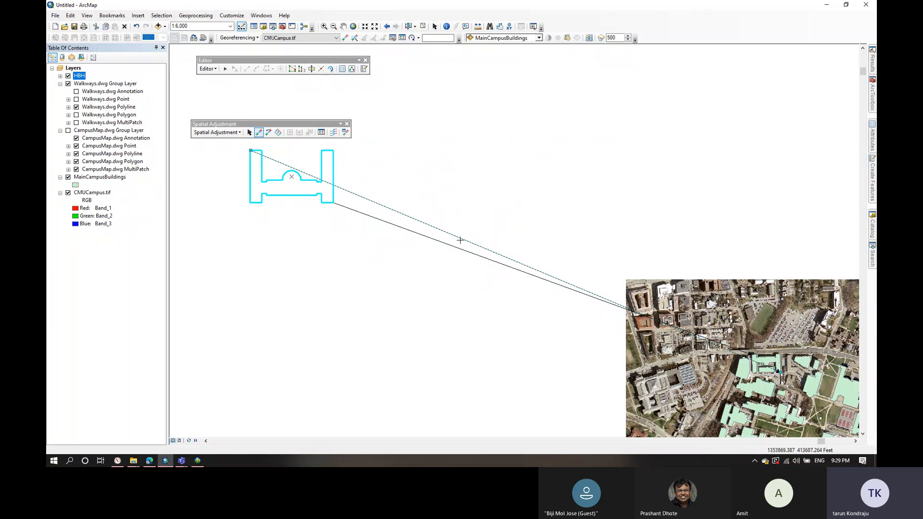
Step: Choose an adjustment method for the spatial adjustment of the linked HBH outline
left_click(237, 132)
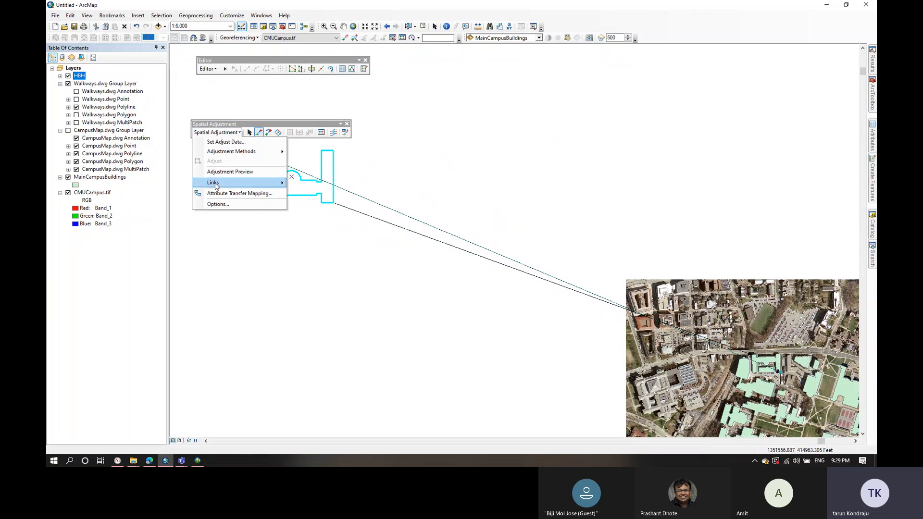
mouse_move(242, 155)
left_click(319, 162)
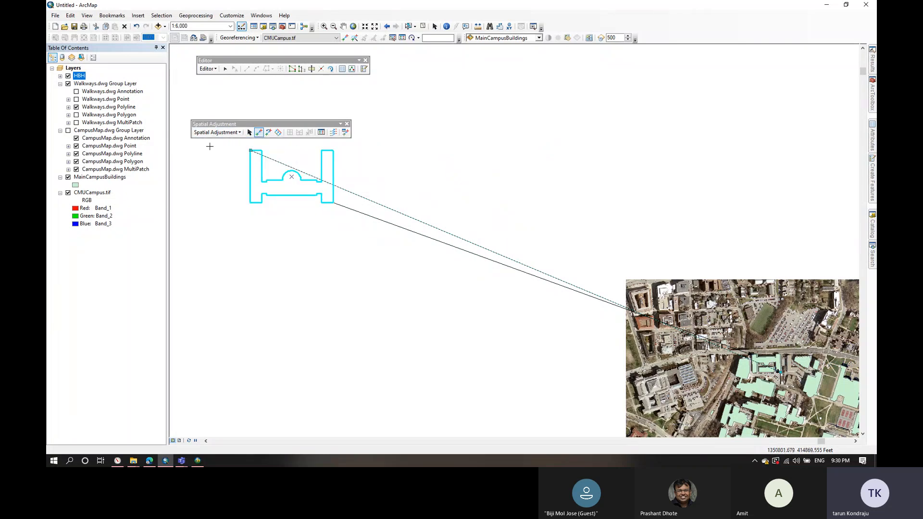
left_click(211, 133)
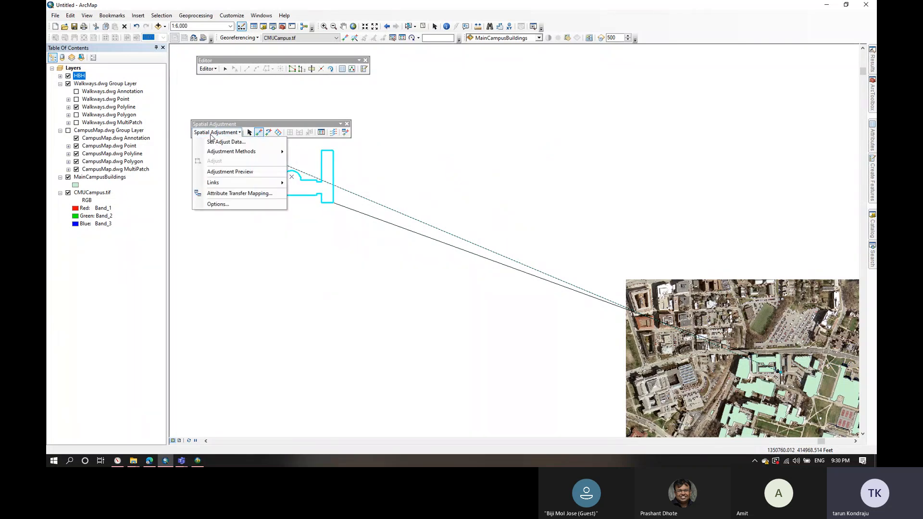
left_click(249, 133)
Step: Add displacement links from the HBH outline's lower-left and upper-right corners to the campus building's upper-right and lower-left corners
left_click(258, 132)
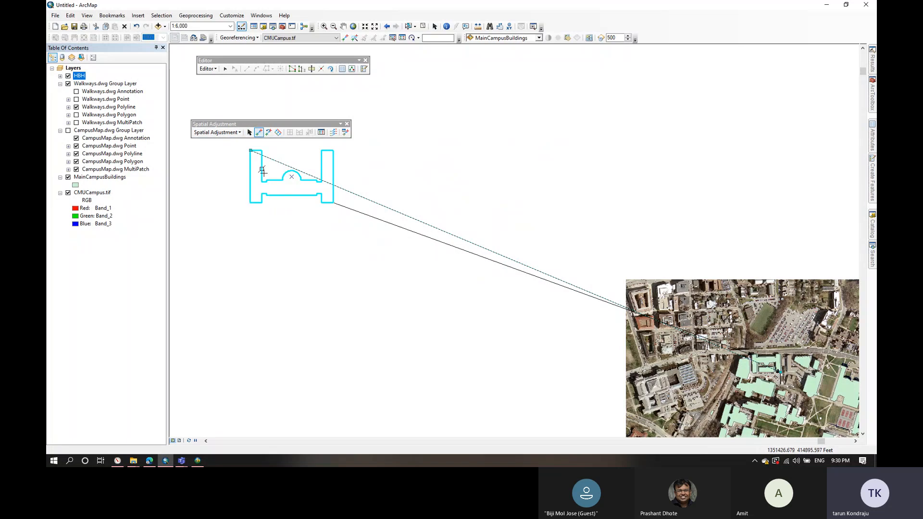
left_click(250, 202)
left_click(630, 312)
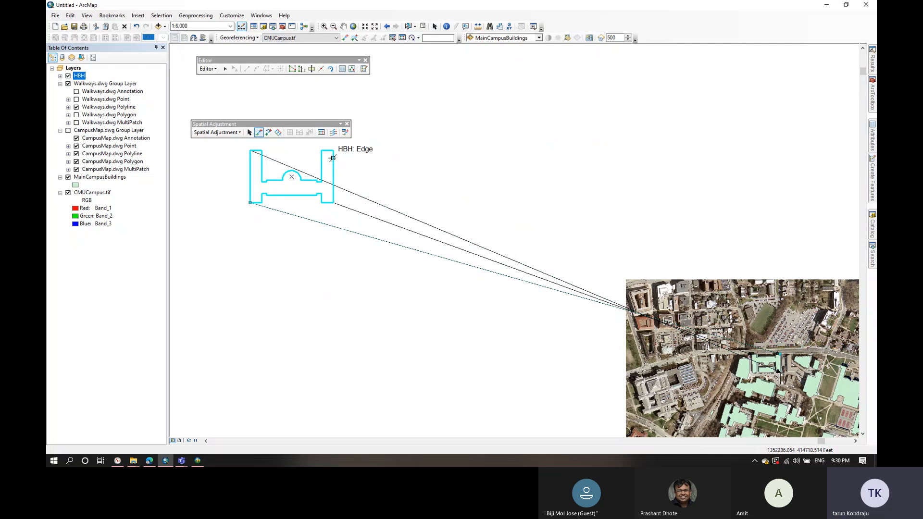
left_click(333, 151)
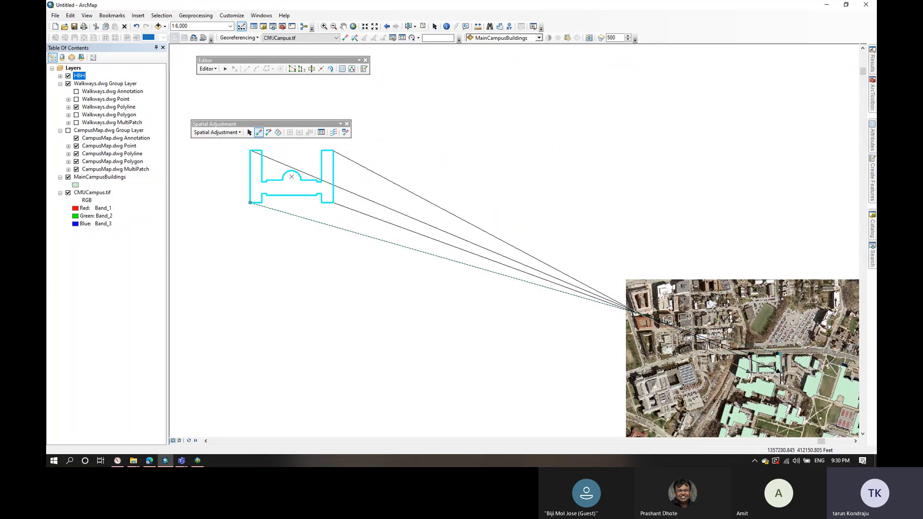
left_click(752, 372)
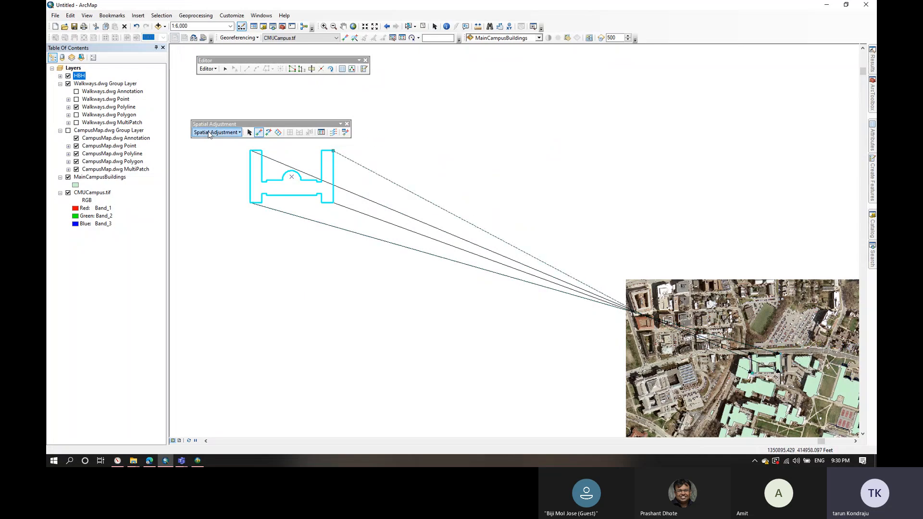
Step: Run the spatial adjustment to move the linked HBH outline onto the campus building
left_click(217, 132)
left_click(226, 160)
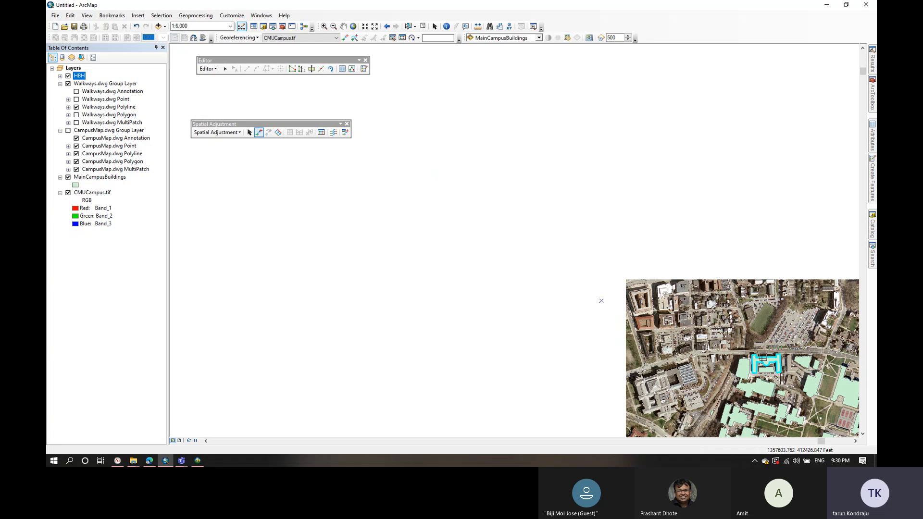
scroll(533, 185, "down", 1)
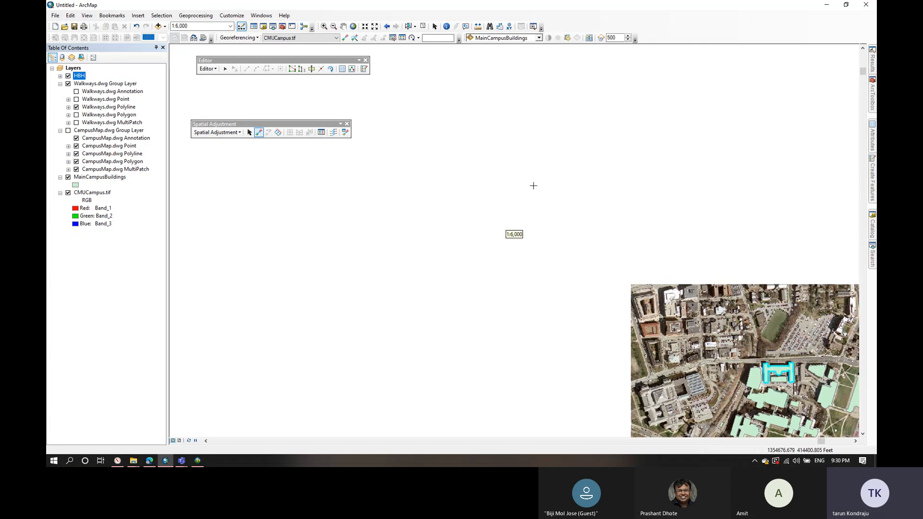
scroll(533, 185, "up", 1)
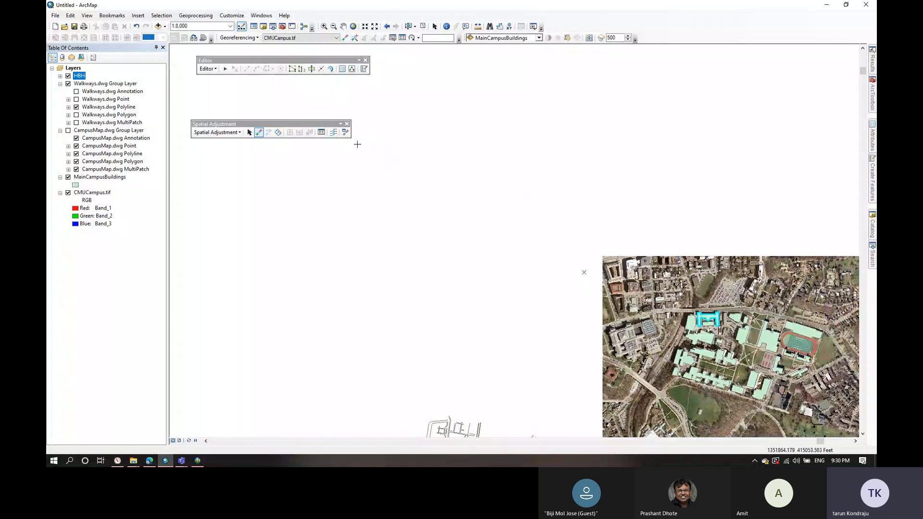
Step: Stop the edit session without saving the HBH adjustment
left_click(208, 69)
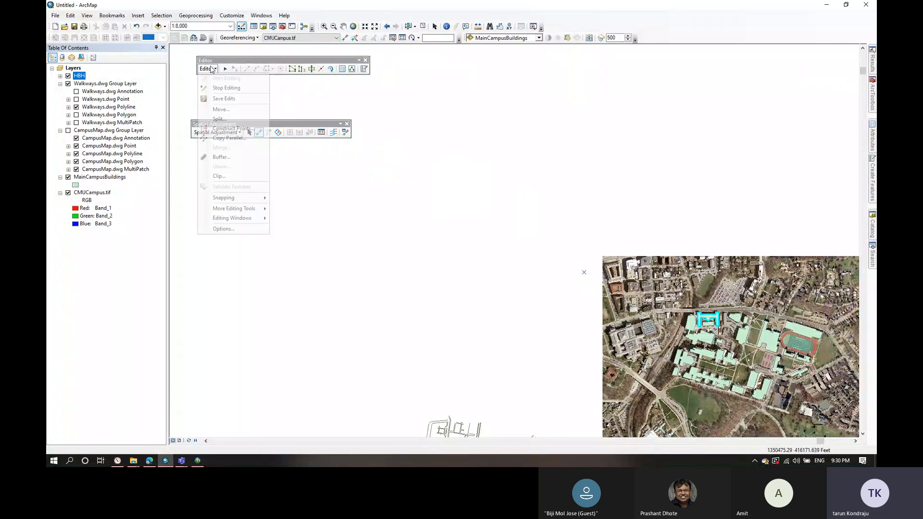
left_click(224, 91)
left_click(437, 258)
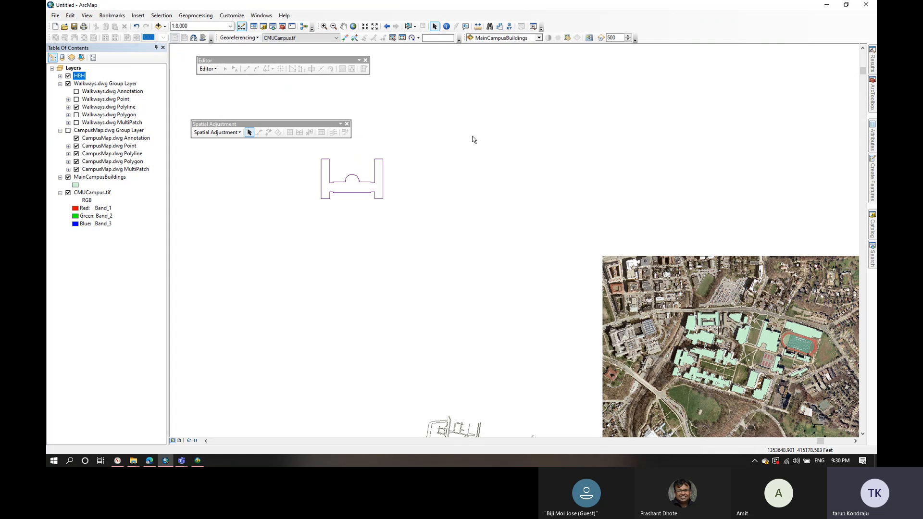
Step: Set the georeferencing target layer to CampusMap.dwg Polyline and check its link table
scroll(483, 132, "down", 1)
scroll(483, 131, "up", 2)
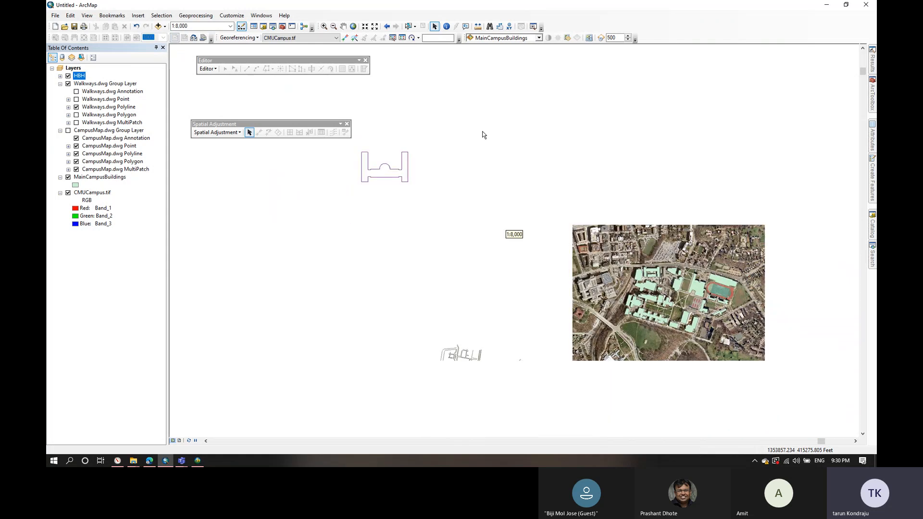
scroll(482, 135, "up", 1)
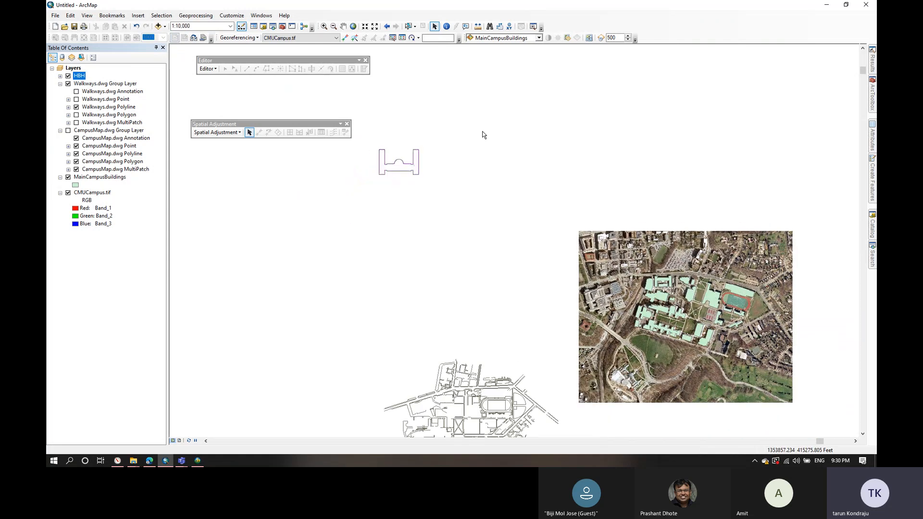
scroll(483, 131, "up", 1)
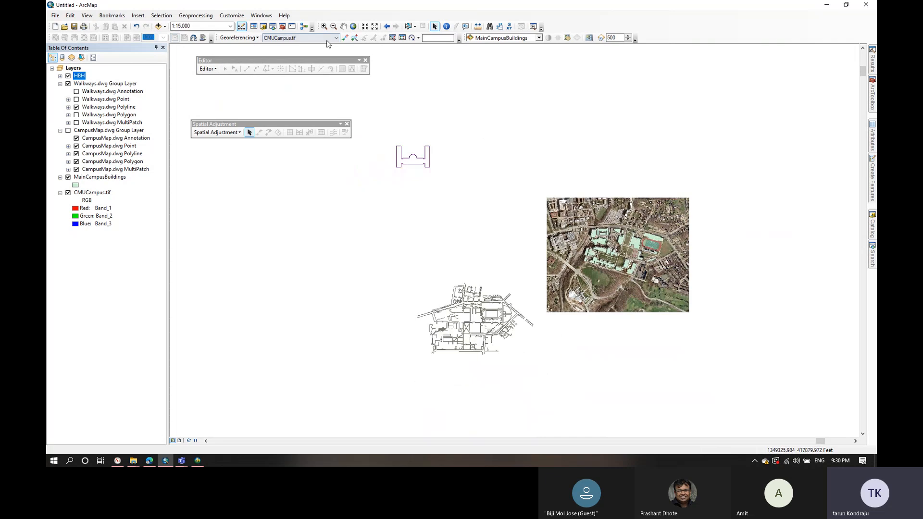
left_click(238, 38)
left_click(238, 38)
left_click(280, 38)
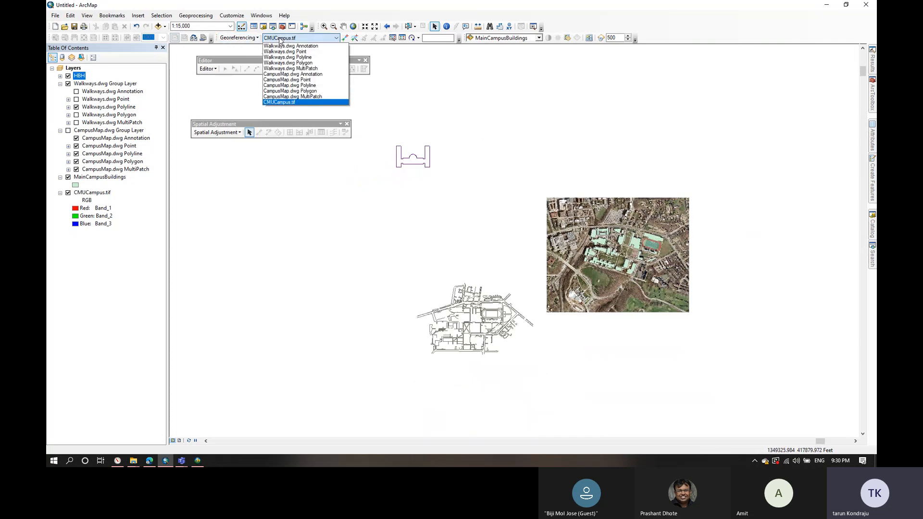
left_click(312, 85)
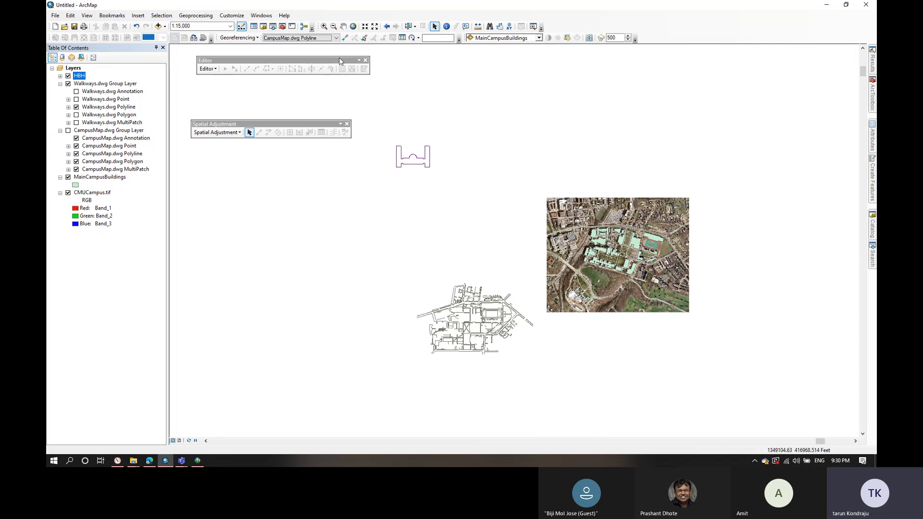
left_click(402, 38)
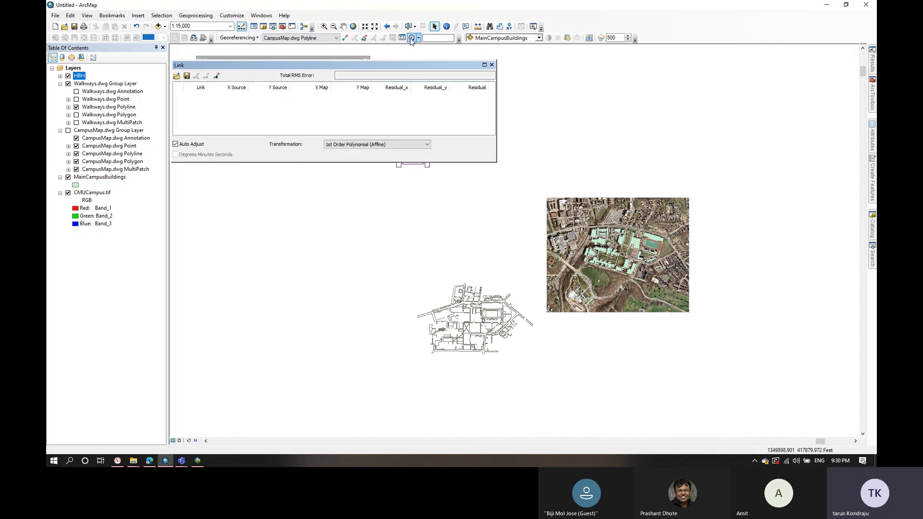
left_click(492, 65)
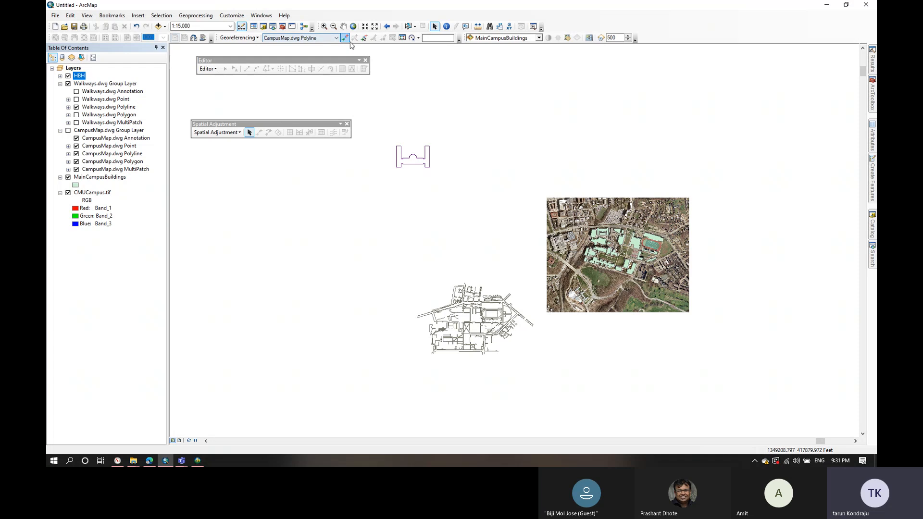
Step: Fit the campus map drawing to the current display extent with Fit To Display
left_click(257, 38)
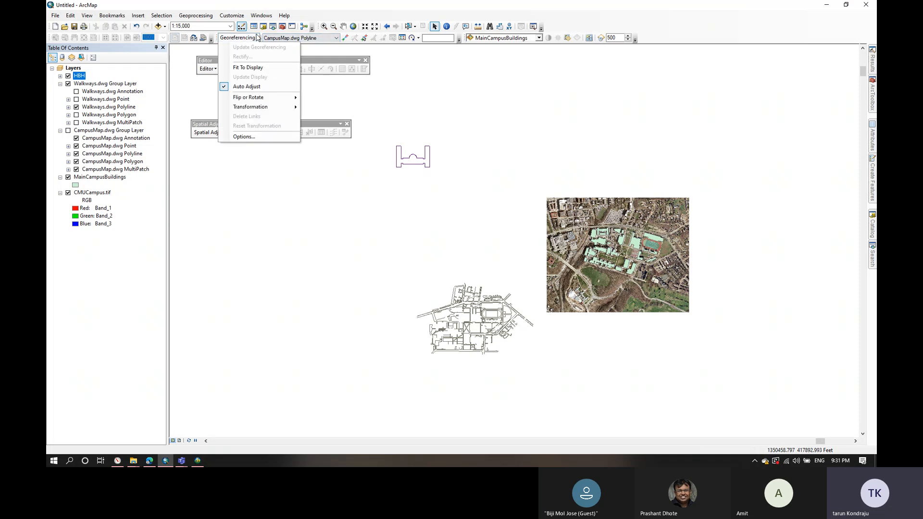
left_click(258, 67)
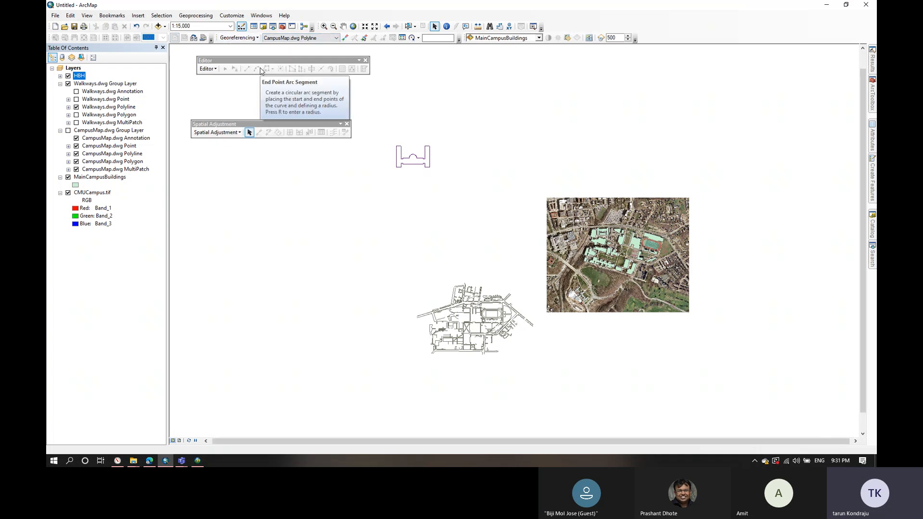
left_click(254, 37)
left_click(247, 67)
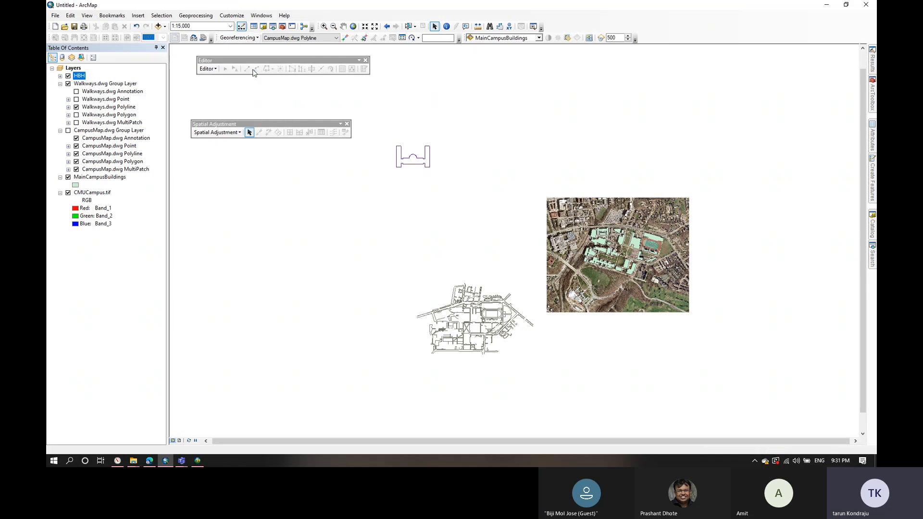
Step: Hide the Walkways and HBH layers and show the CampusMap.dwg group layer fitted to the display
left_click(68, 85)
left_click(68, 76)
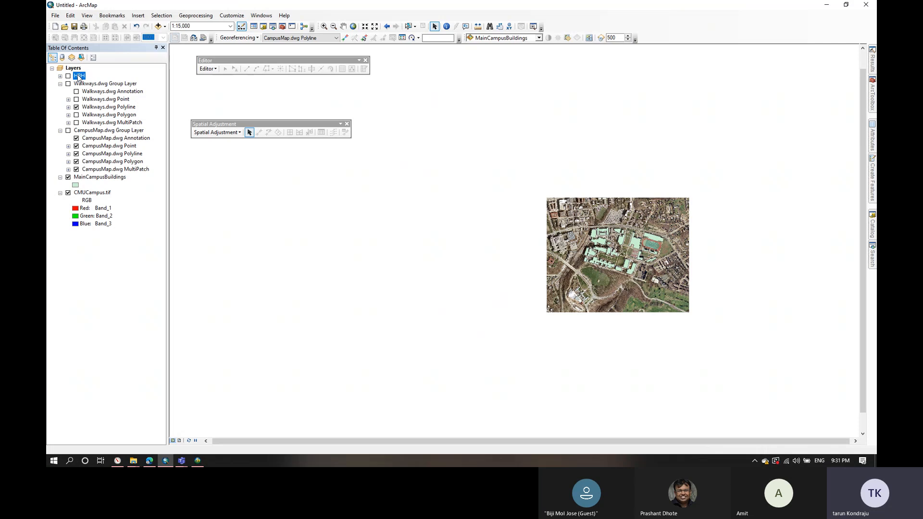
left_click(254, 38)
left_click(247, 67)
left_click(96, 132)
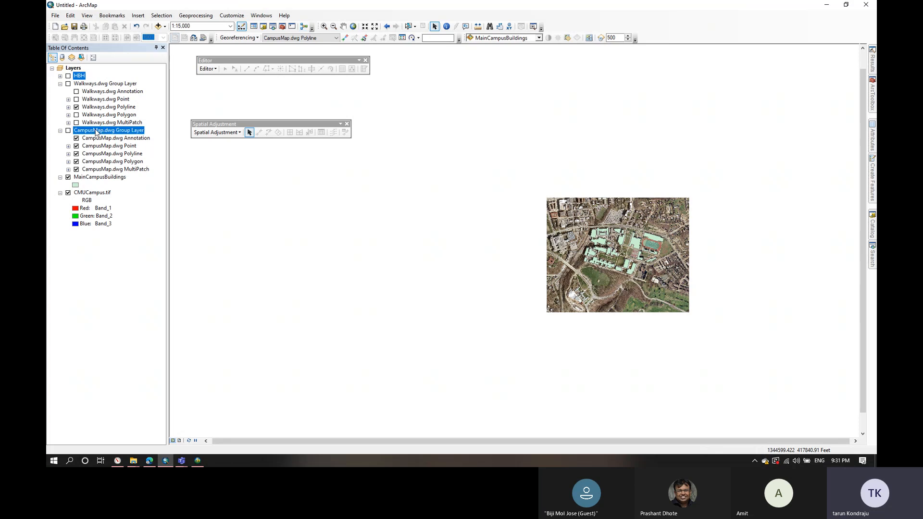
left_click(68, 130)
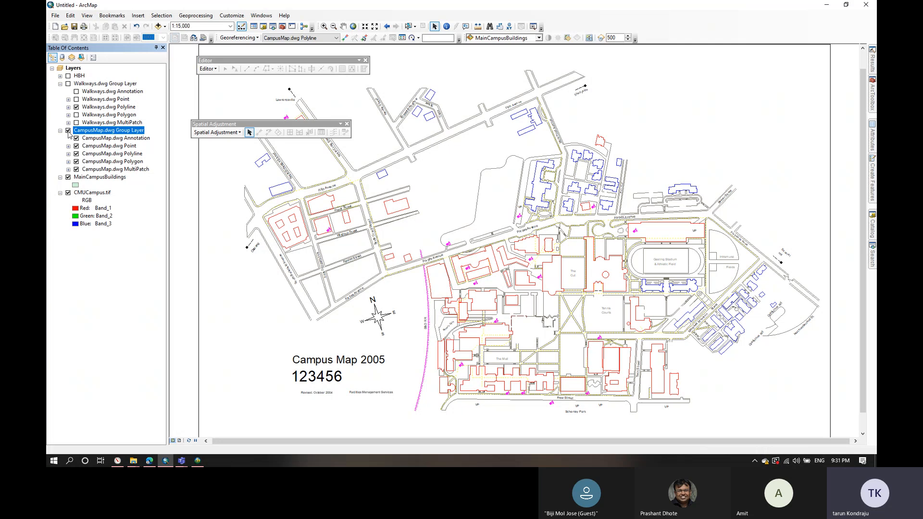
left_click(238, 37)
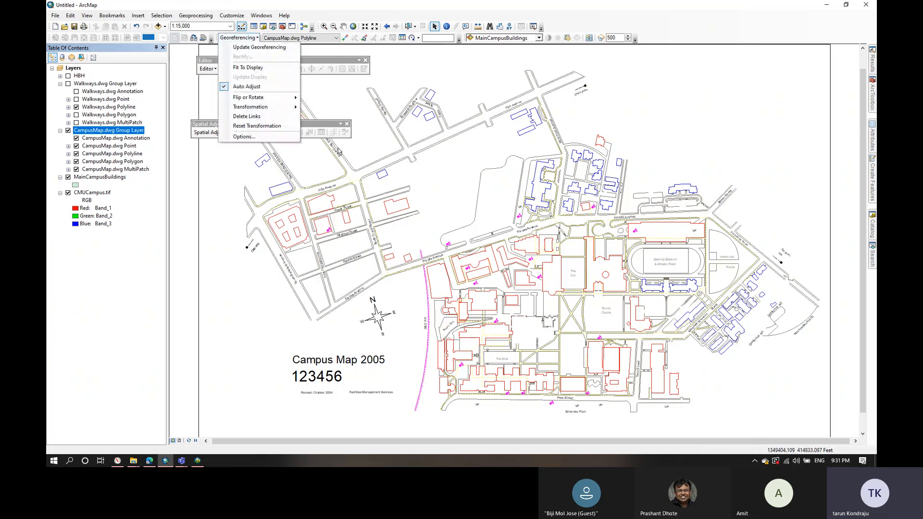
left_click(258, 37)
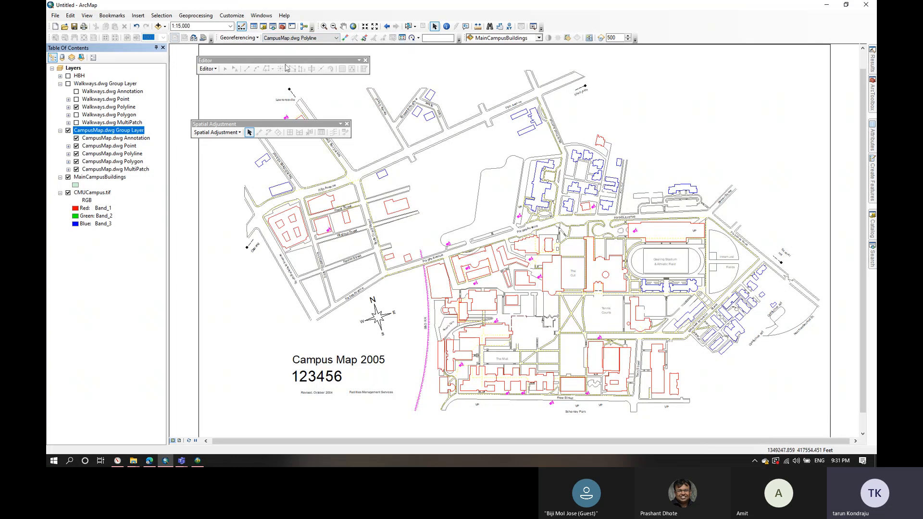
left_click(240, 38)
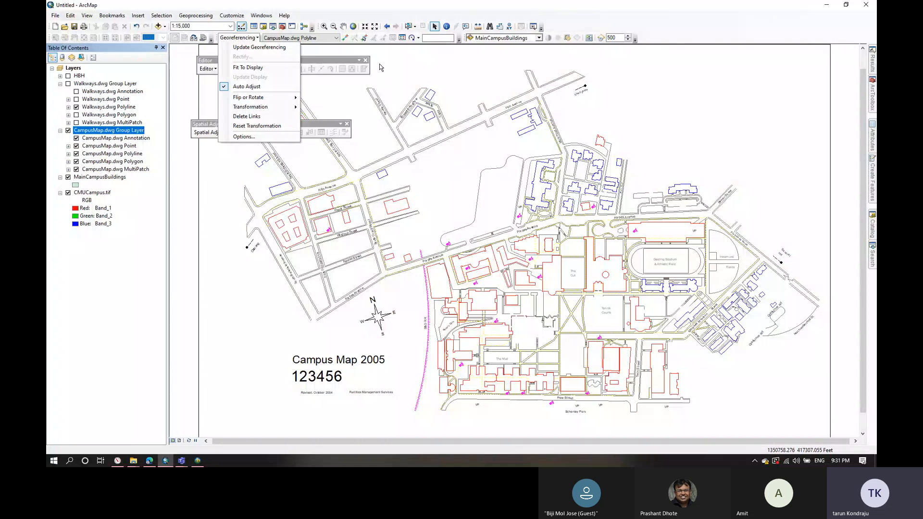
left_click(401, 29)
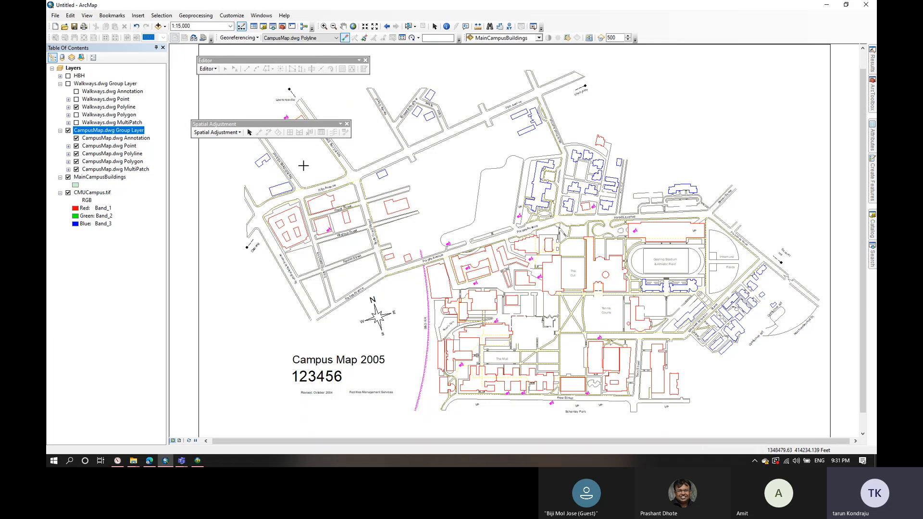
Step: Add a control point linking the upper-left corner of the campus map's westernmost courtyard building to the matching building corner on the aerial image
left_click(268, 217)
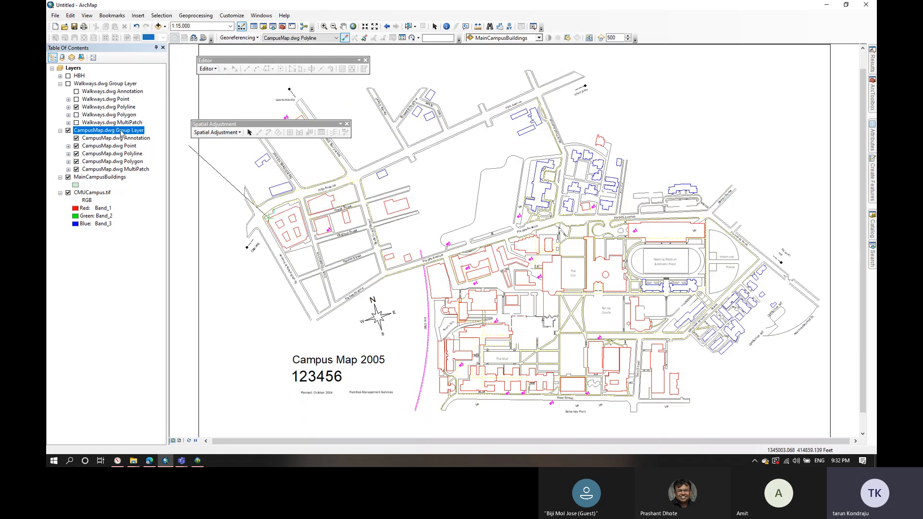
left_click(68, 130)
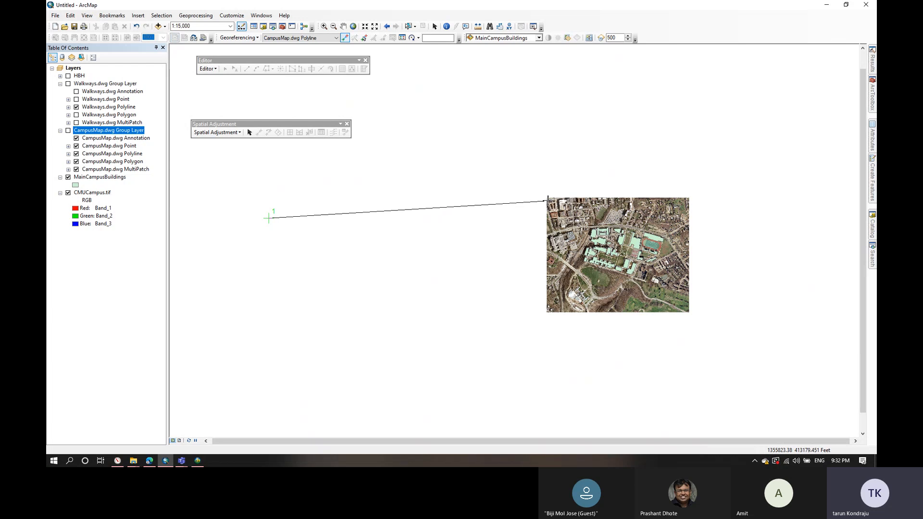
left_click(548, 199)
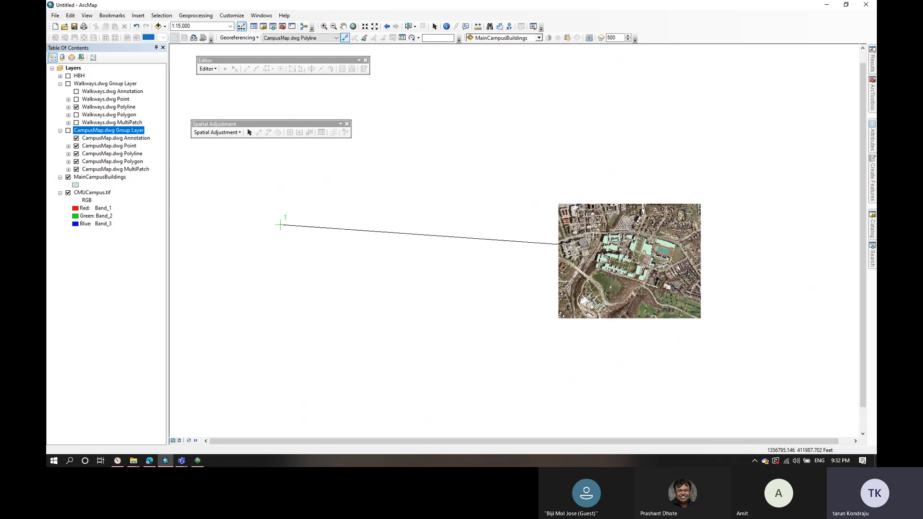
scroll(560, 224, "up", 1)
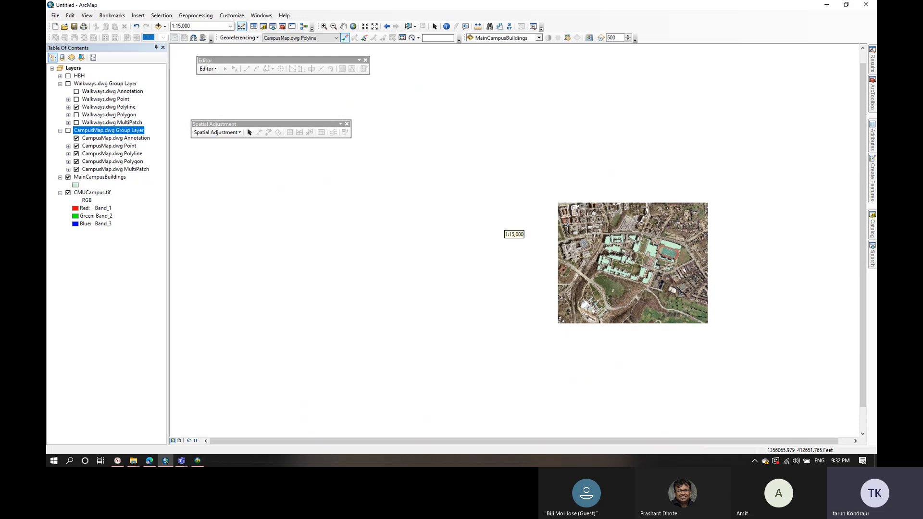
scroll(567, 225, "up", 1)
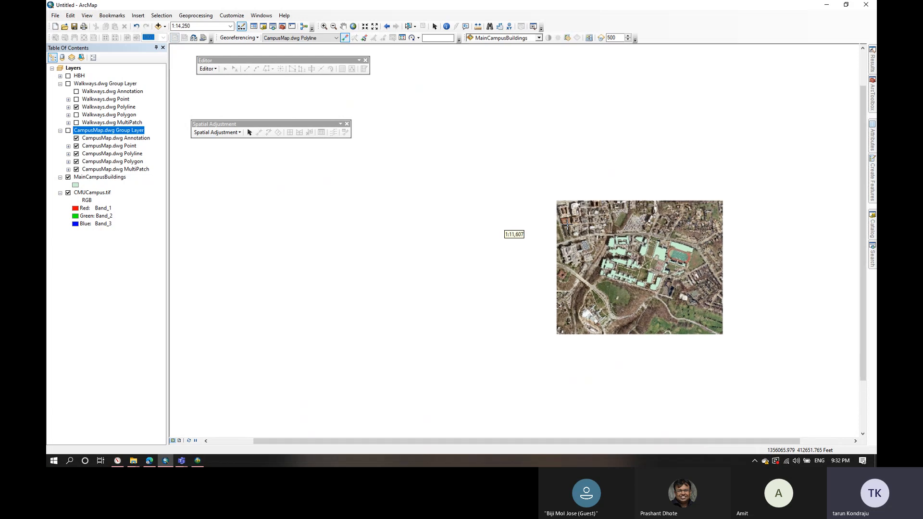
scroll(567, 226, "up", 2)
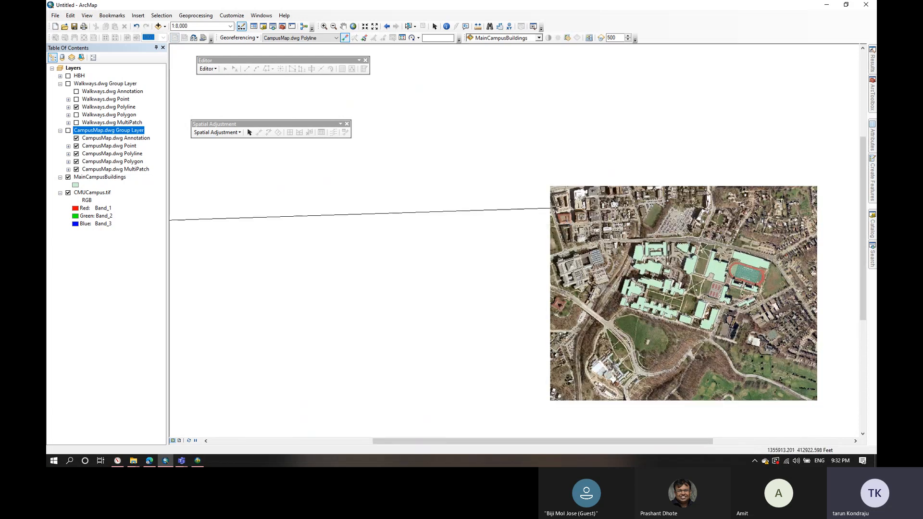
scroll(553, 196, "up", 2)
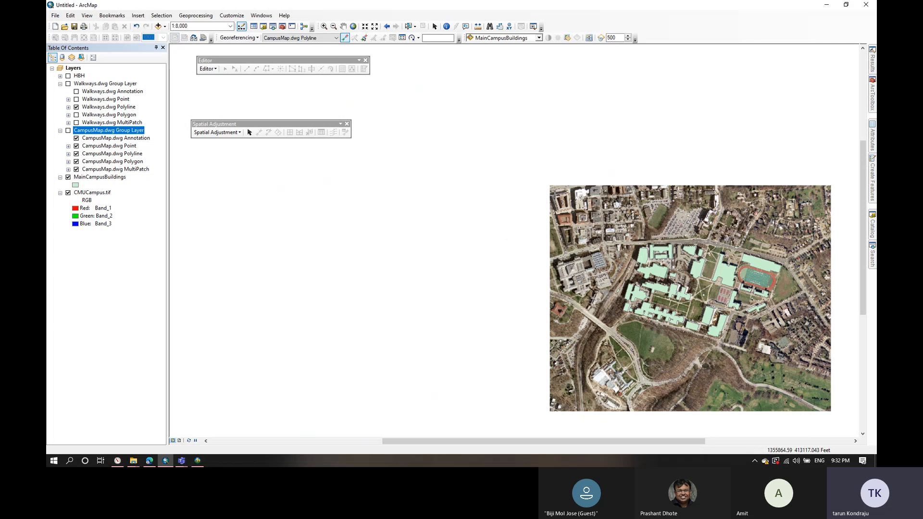
scroll(553, 193, "up", 1)
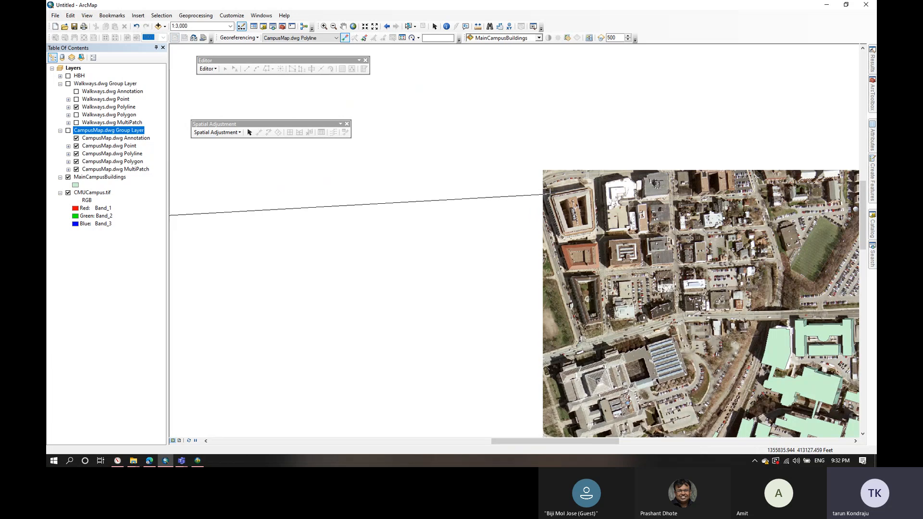
left_click(550, 193)
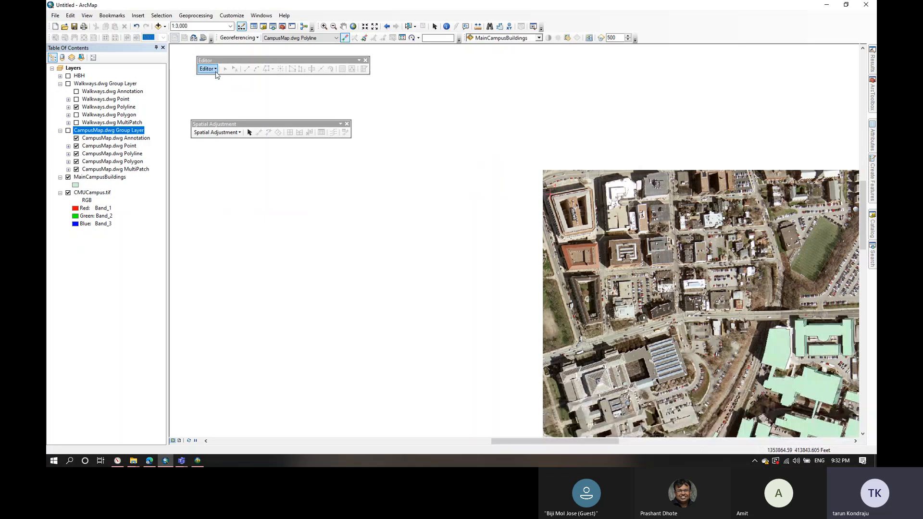
Step: Show the campus map drawing and start a second control point at the southeasternmost building of the drawing
left_click(68, 131)
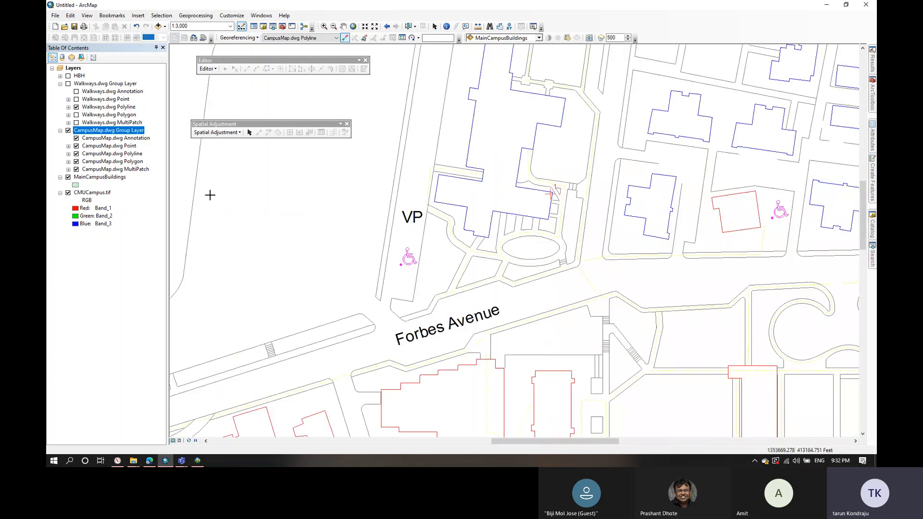
scroll(306, 247, "up", 1)
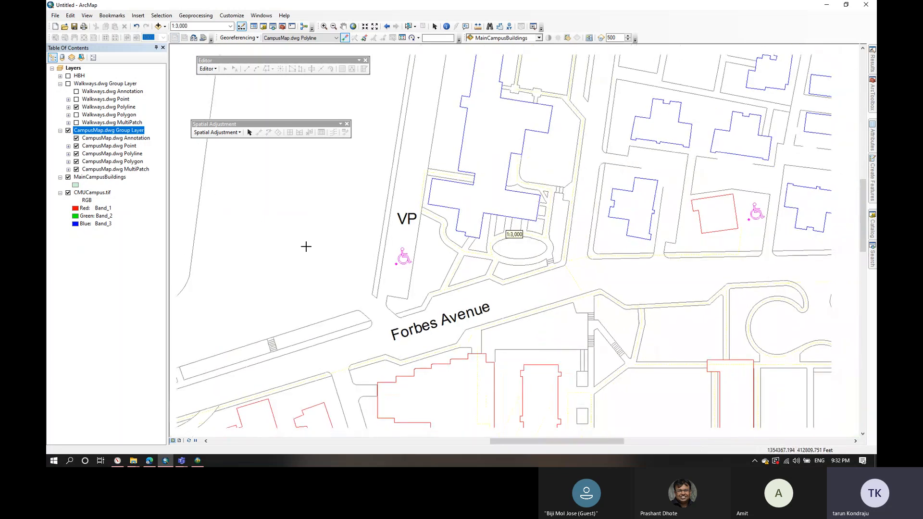
scroll(306, 247, "up", 2)
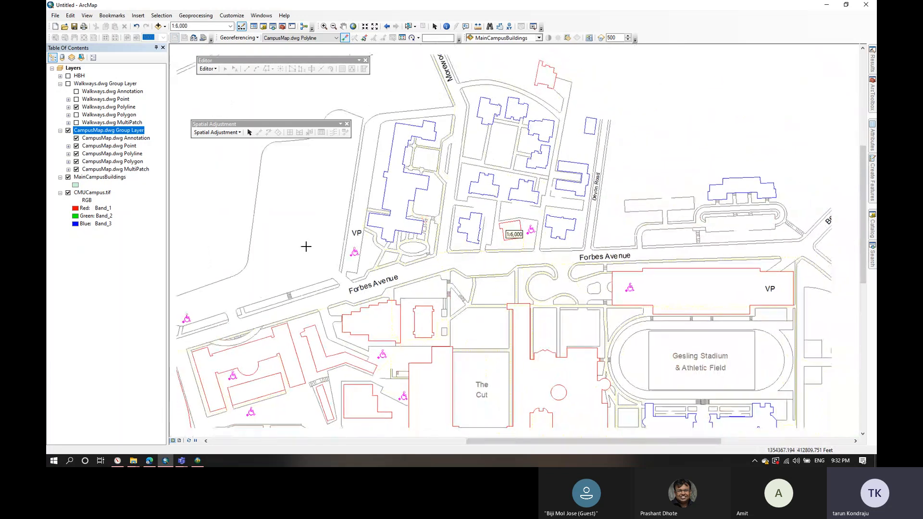
scroll(306, 247, "up", 1)
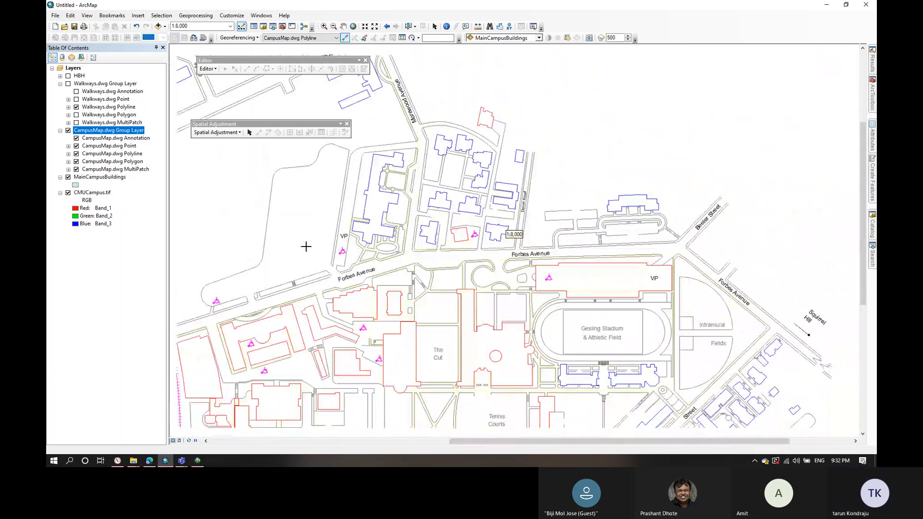
scroll(307, 246, "up", 2)
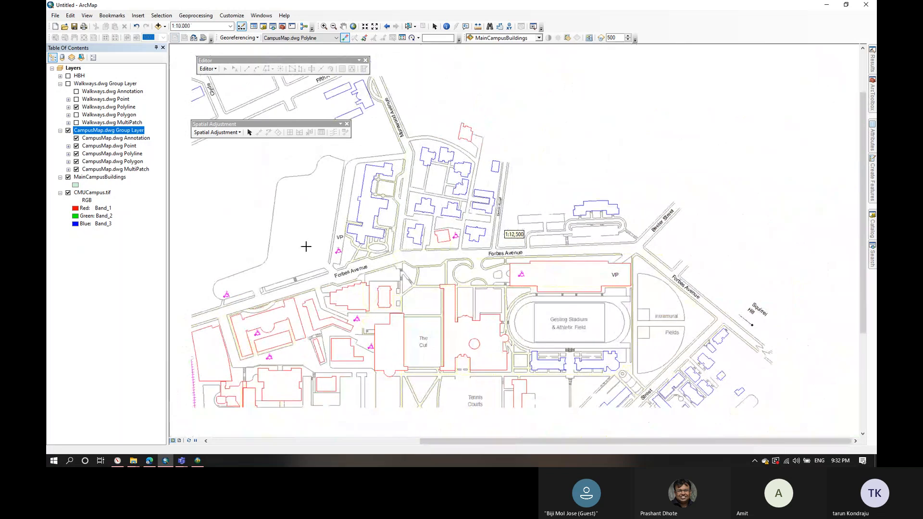
scroll(306, 246, "up", 2)
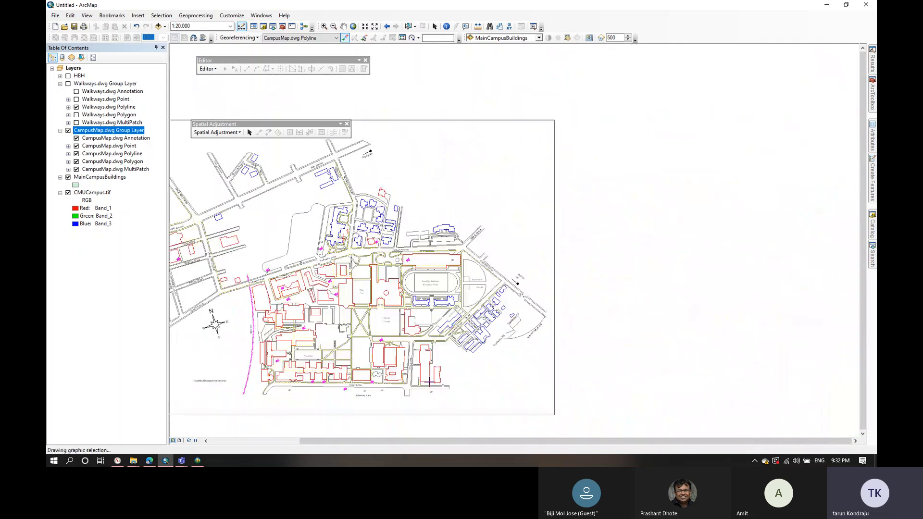
left_click(430, 382)
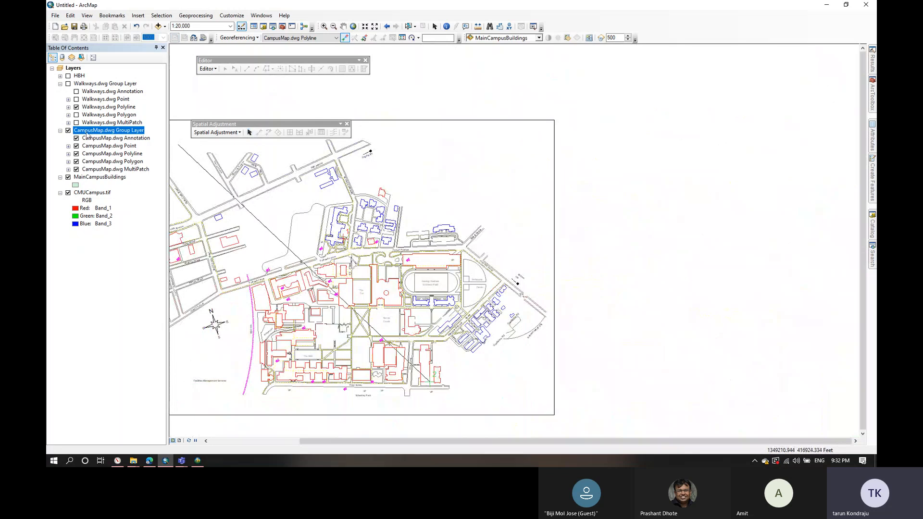
Step: Compare the campus map drawing's coverage with the aerial image by switching the CampusMap.dwg group layer off and on
left_click(68, 130)
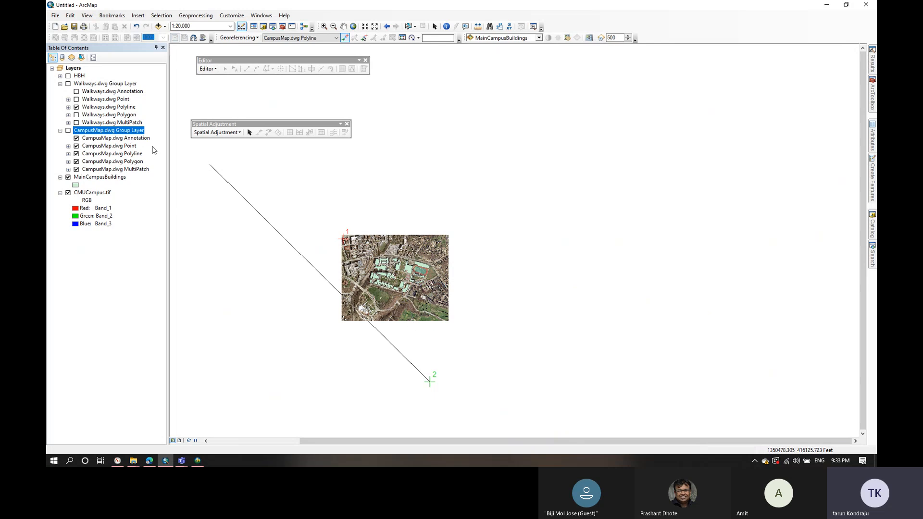
left_click(67, 131)
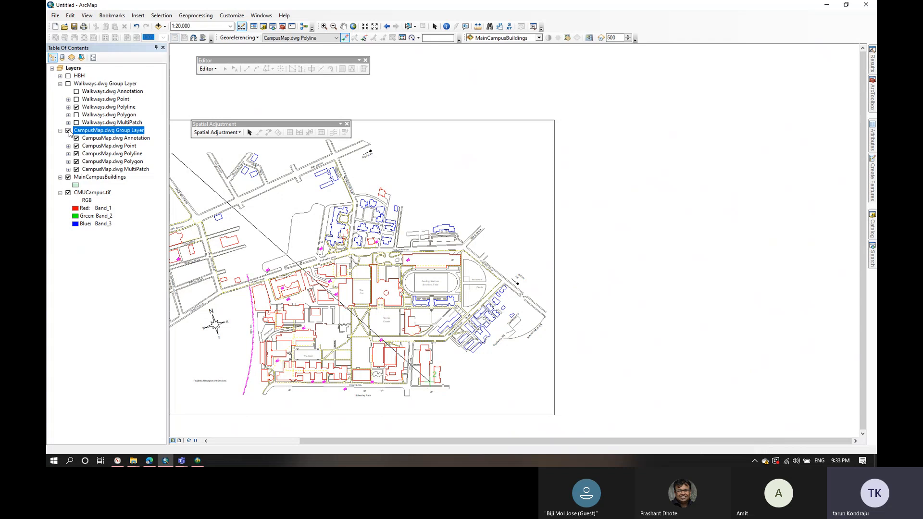
left_click(68, 131)
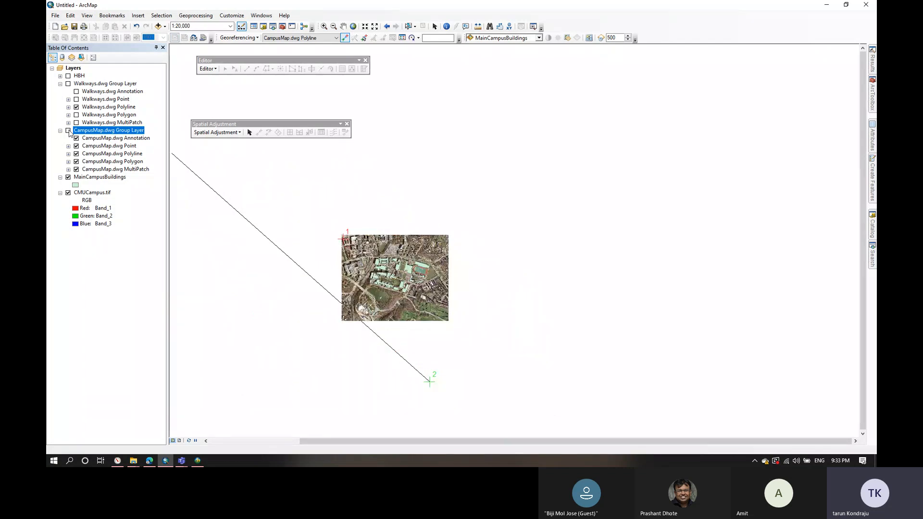
left_click(68, 130)
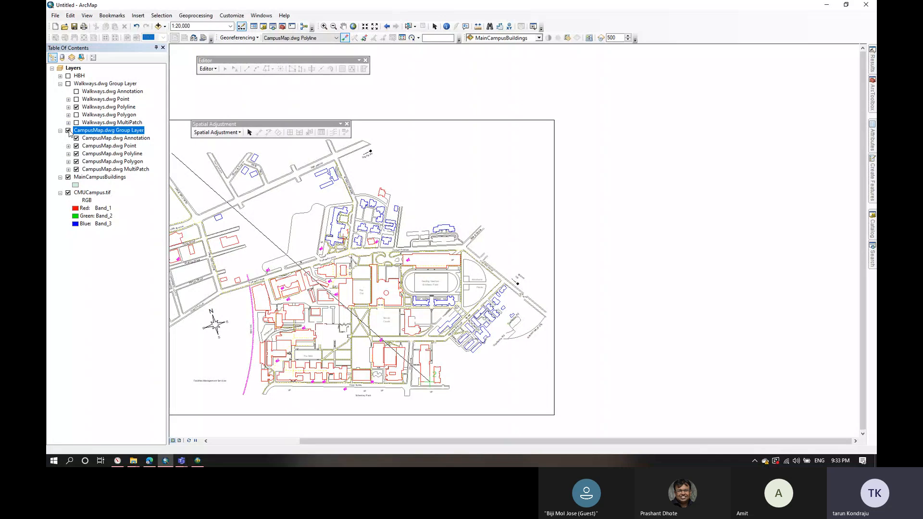
left_click(67, 130)
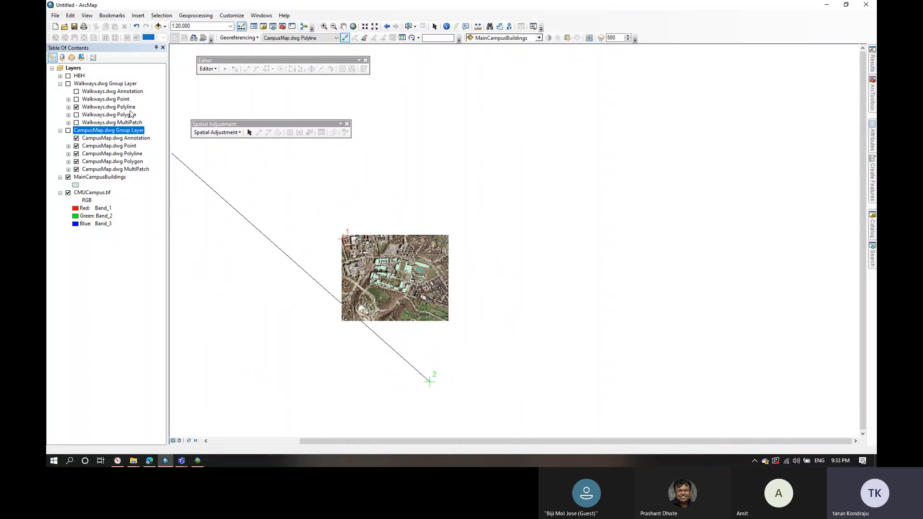
left_click(67, 130)
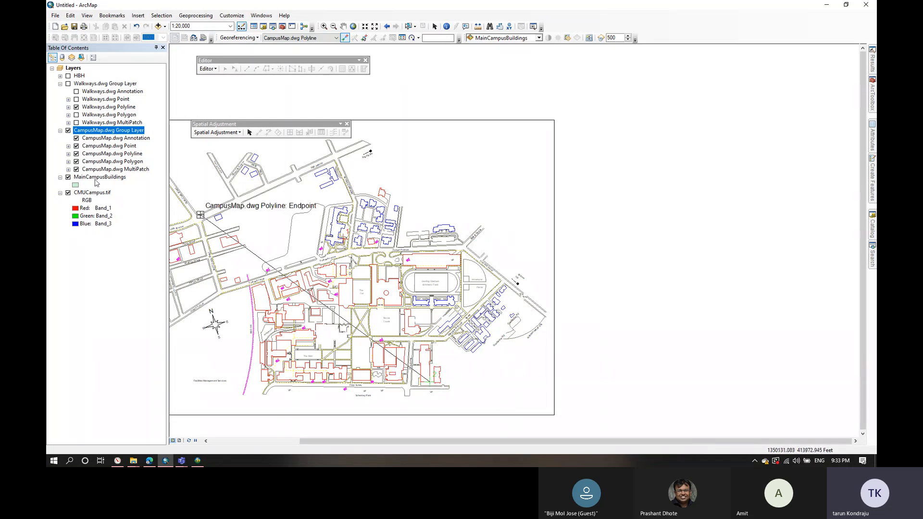
Step: Move the CMUCampus.tif and MainCampusBuildings layers above the CampusMap.dwg group layer, keeping all three switched on
left_click_drag(107, 196, 126, 128)
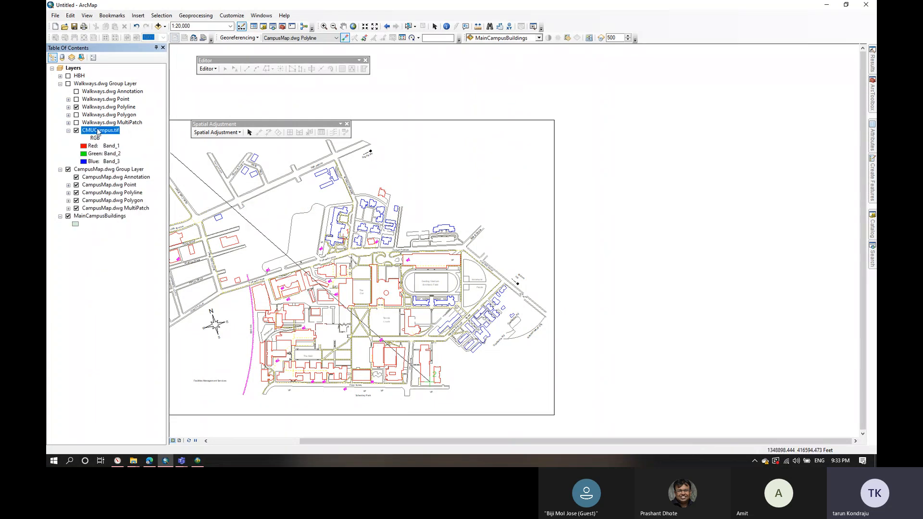
left_click(76, 130)
left_click(68, 170)
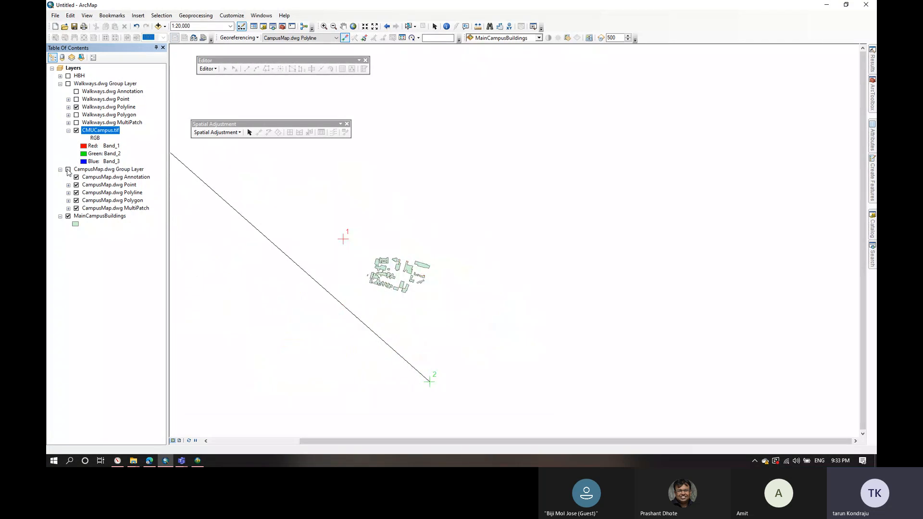
left_click_drag(94, 216, 122, 127)
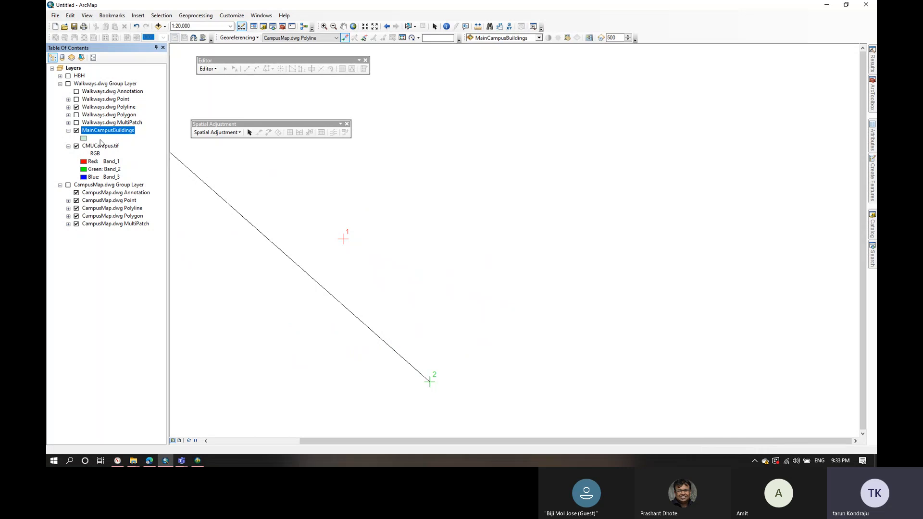
left_click(68, 184)
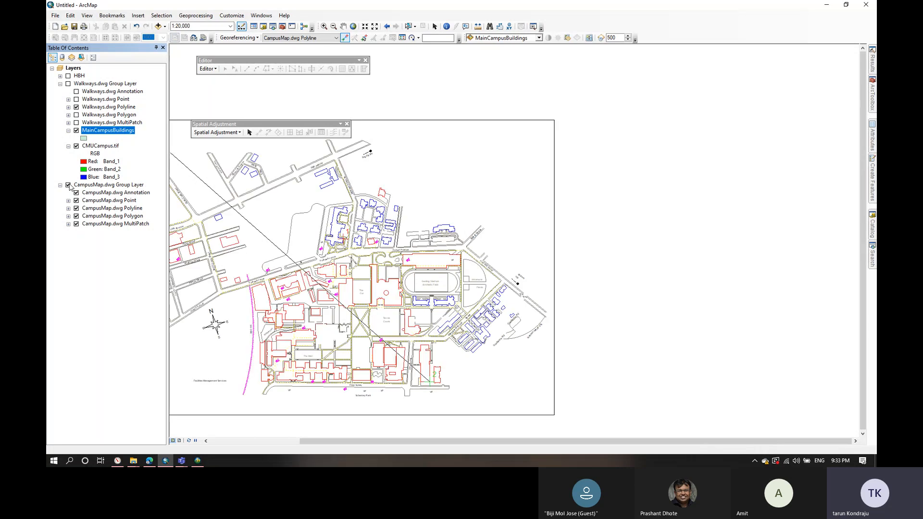
Step: Place the second control point's map end in the blank area east of the southeasternmost building, and delete that link from the link table
left_click(422, 384)
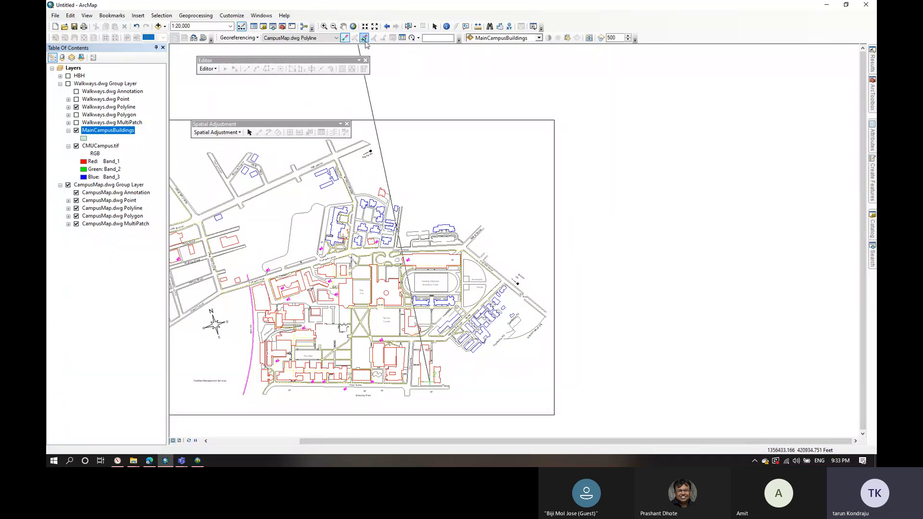
left_click(402, 38)
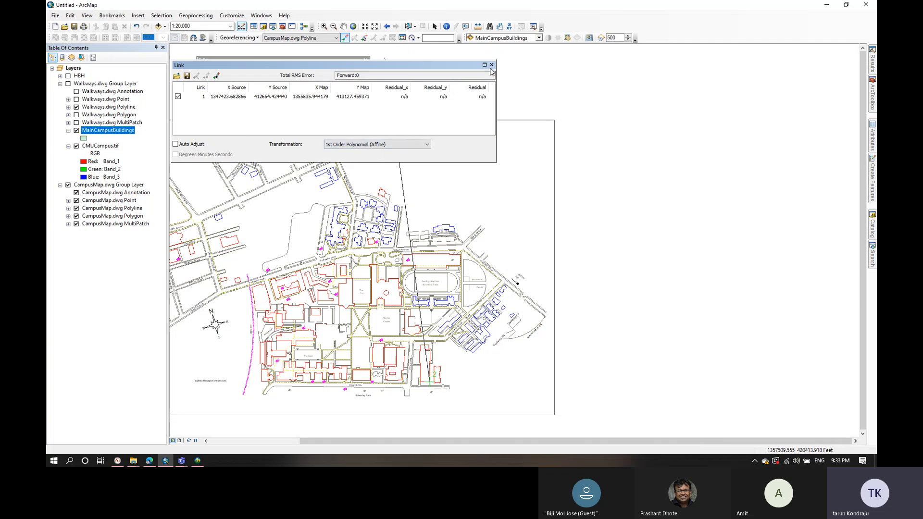
left_click_drag(415, 68, 810, 77)
left_click(475, 384)
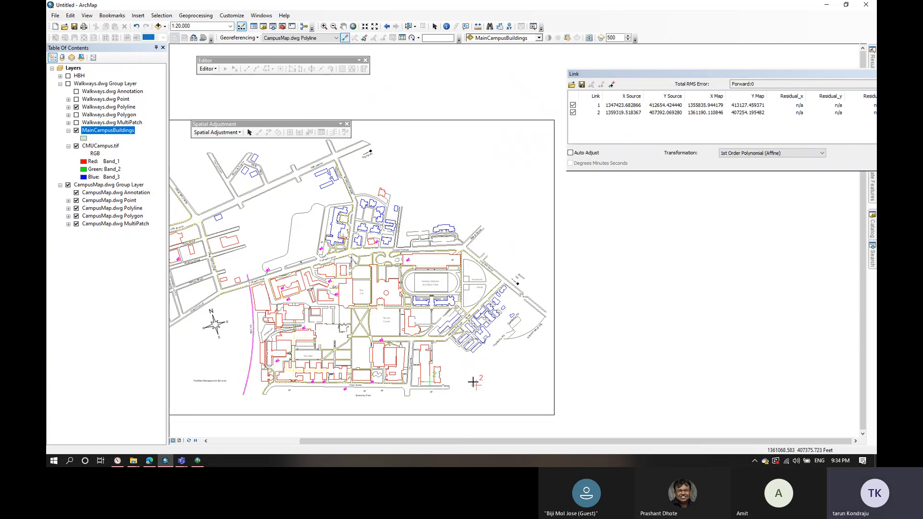
left_click(627, 113)
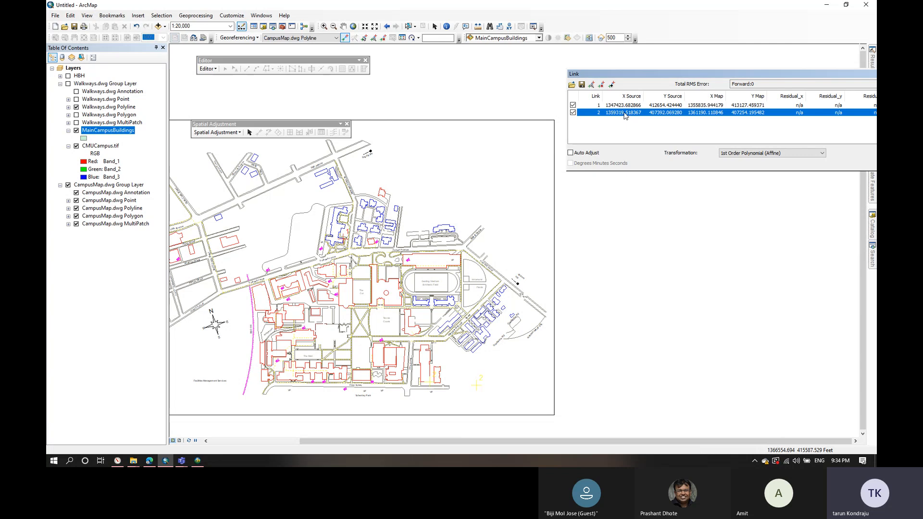
left_click(601, 85)
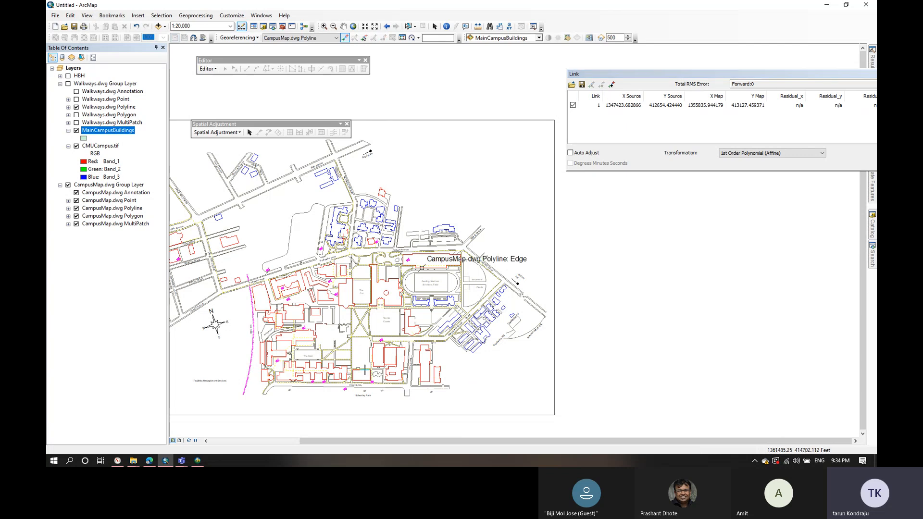
Step: Move the CMUCampus.tif and MainCampusBuildings layers below the CampusMap.dwg sublayers, with the buildings above the image
left_click_drag(90, 145, 99, 244)
left_click(108, 130)
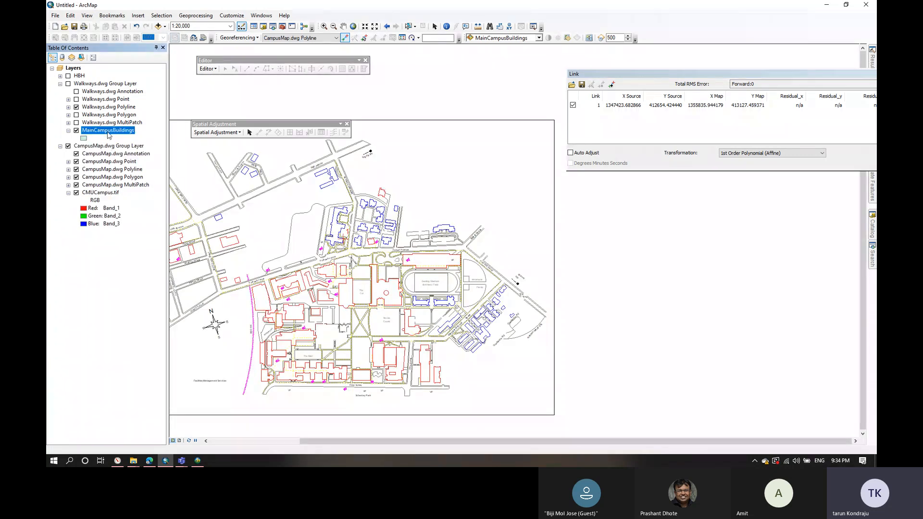
left_click_drag(108, 206, 116, 189)
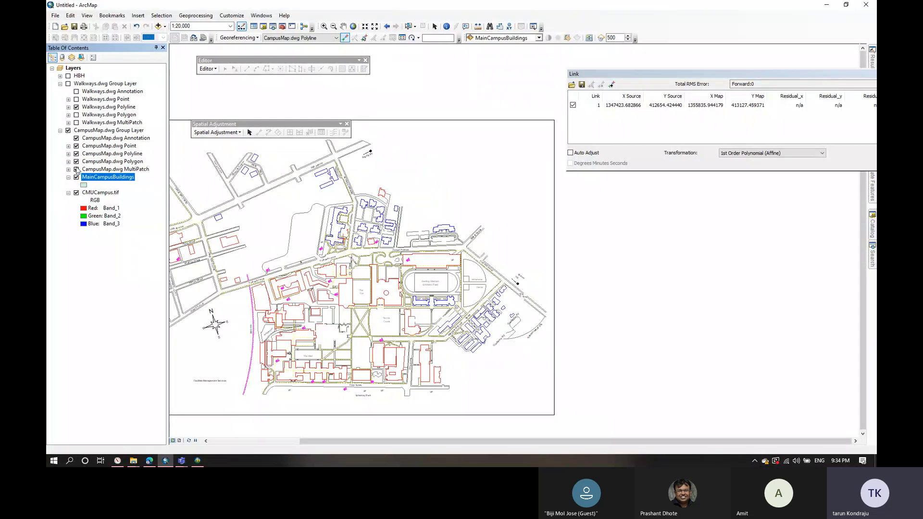
Step: Hide the CampusMap.dwg annotation, point, polygon and multipatch sublayers, leaving its polylines displayed with MainCampusBuildings and CMUCampus.tif
left_click(77, 168)
left_click(76, 193)
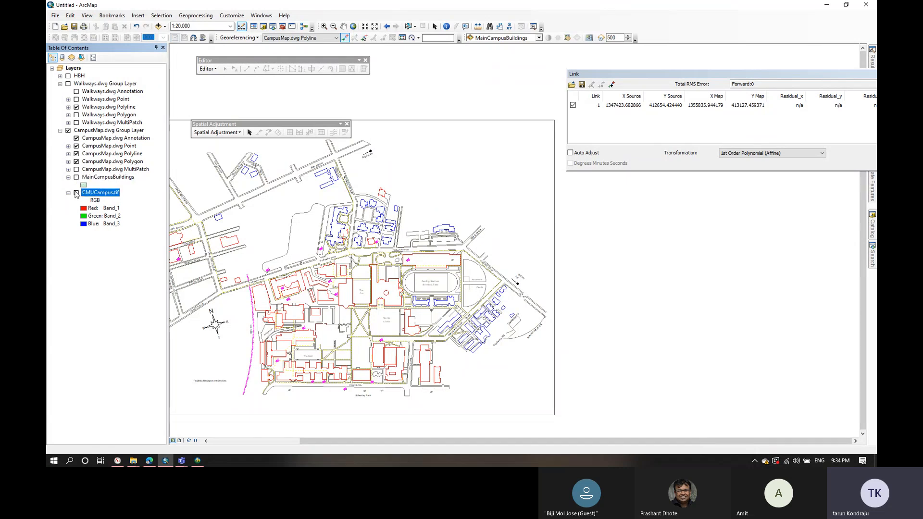
left_click(76, 161)
left_click(76, 154)
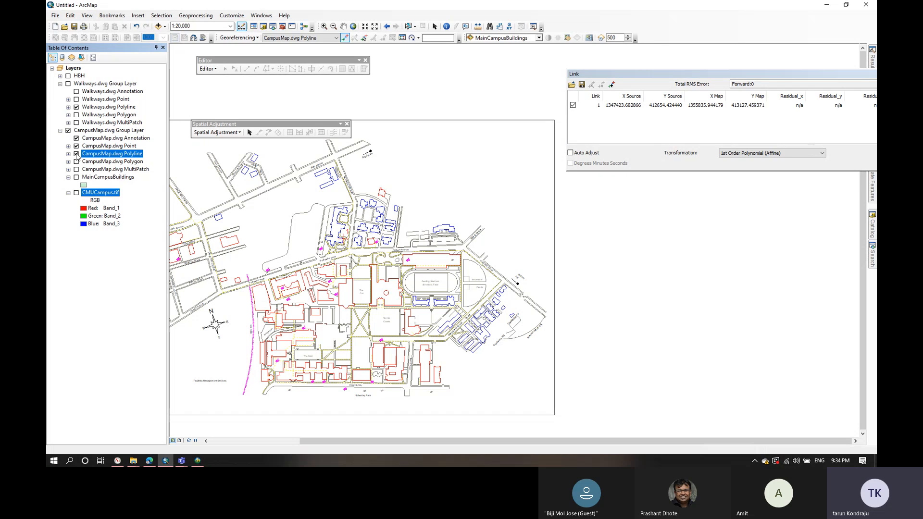
left_click(76, 146)
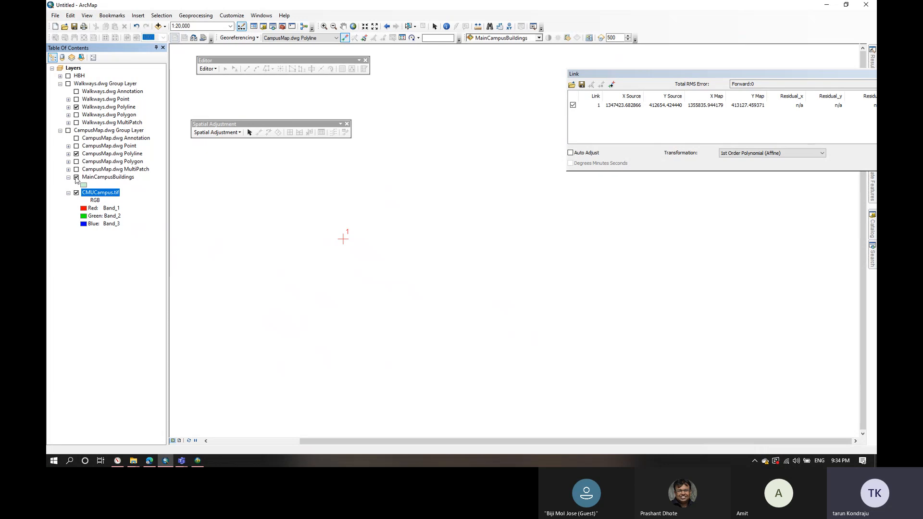
left_click(67, 130)
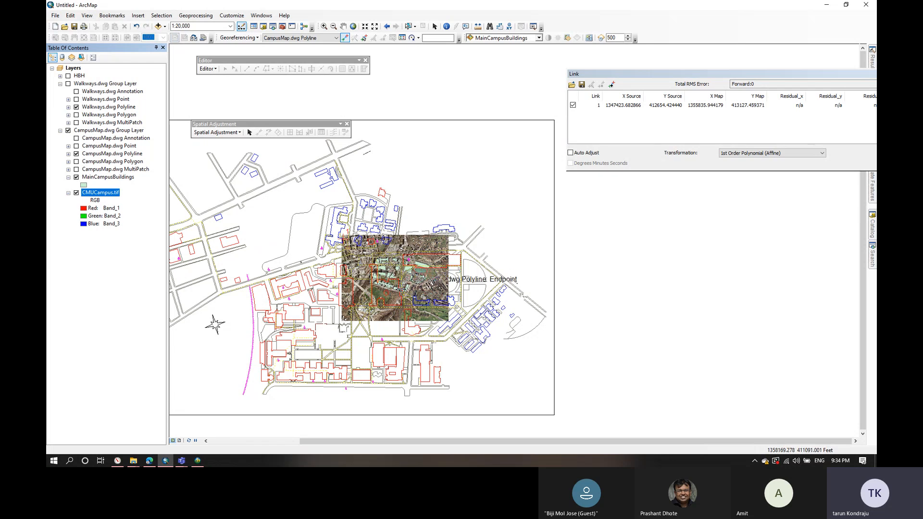
Step: Examine the southeastern buildings of the campus map up close against the aerial image for a matching second control point, with the link table moved aside
scroll(445, 281, "up", 1)
scroll(398, 142, "up", 1)
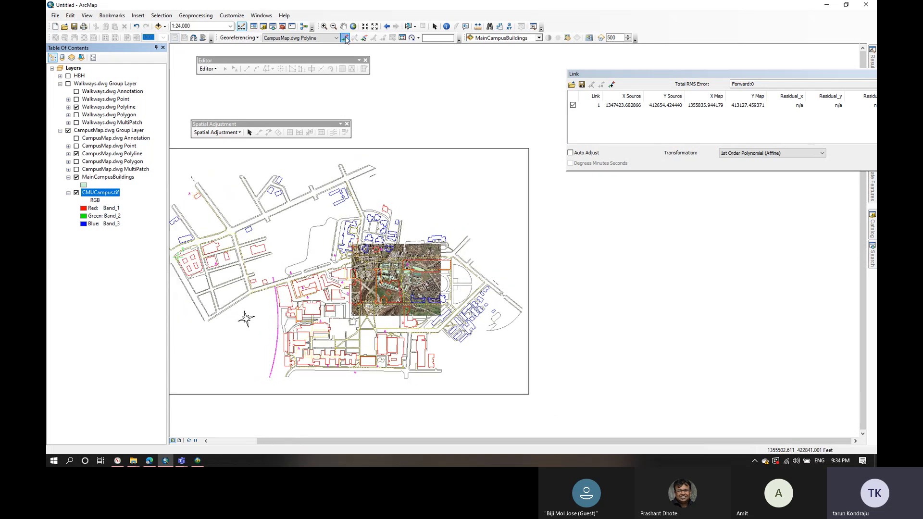
left_click(323, 27)
left_click_drag(399, 315, 455, 391)
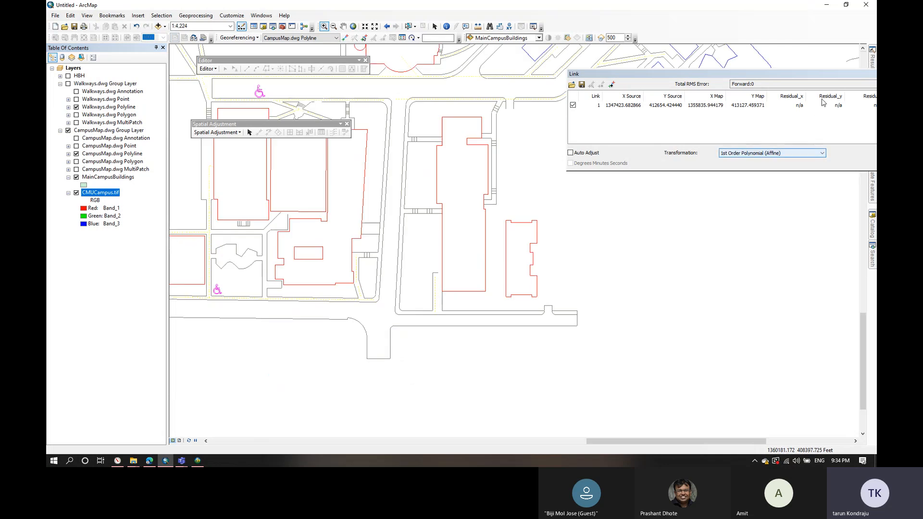
left_click_drag(825, 76, 690, 334)
left_click(863, 48)
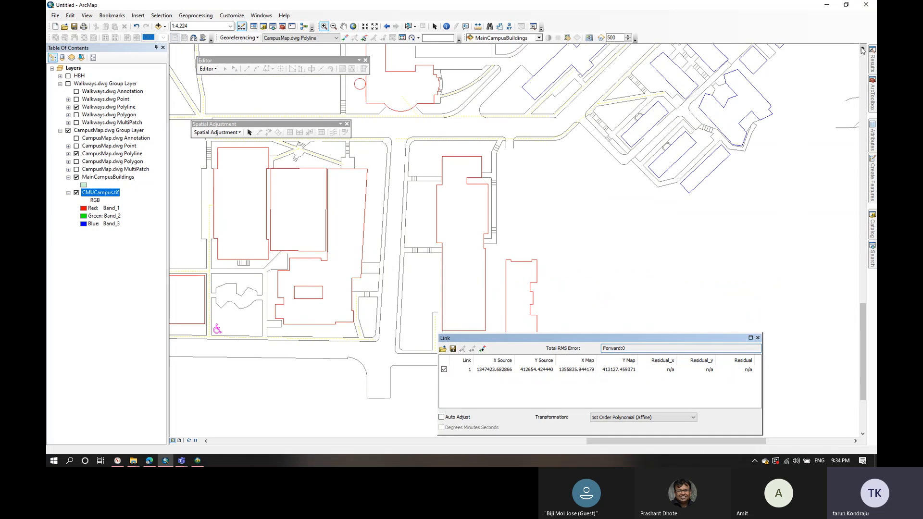
left_click(862, 48)
left_click(863, 49)
left_click(862, 48)
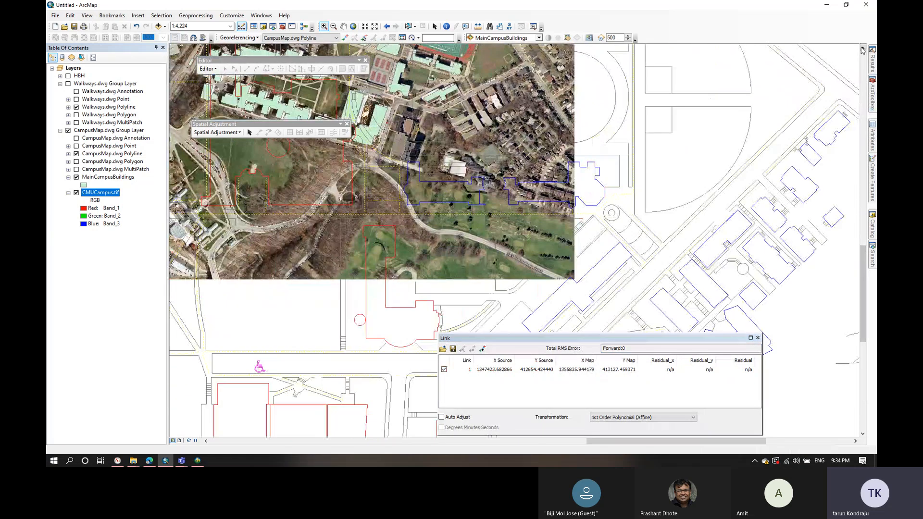
left_click(862, 49)
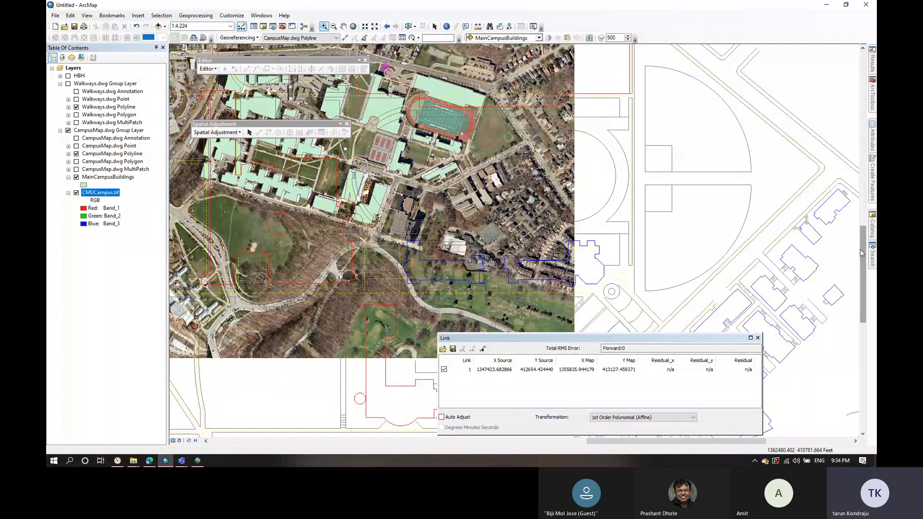
left_click_drag(861, 249, 861, 268)
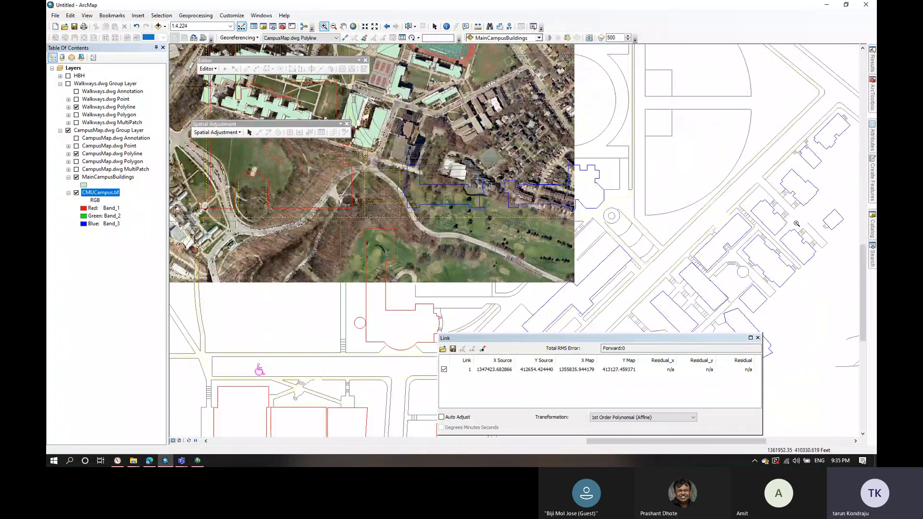
left_click_drag(860, 256, 861, 322)
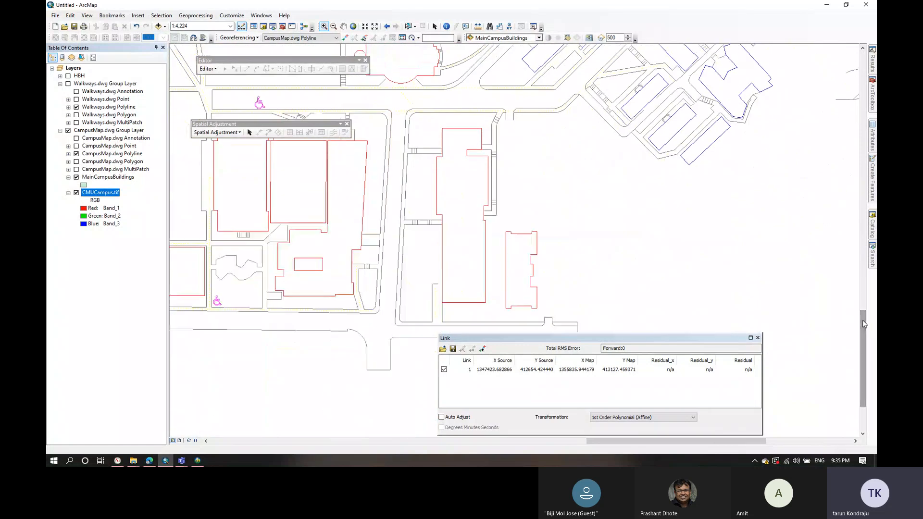
Step: Hide the MainCampusBuildings layer and inspect the southeastern campus map with the CMUCampus.tif image switched off temporarily
left_click(76, 177)
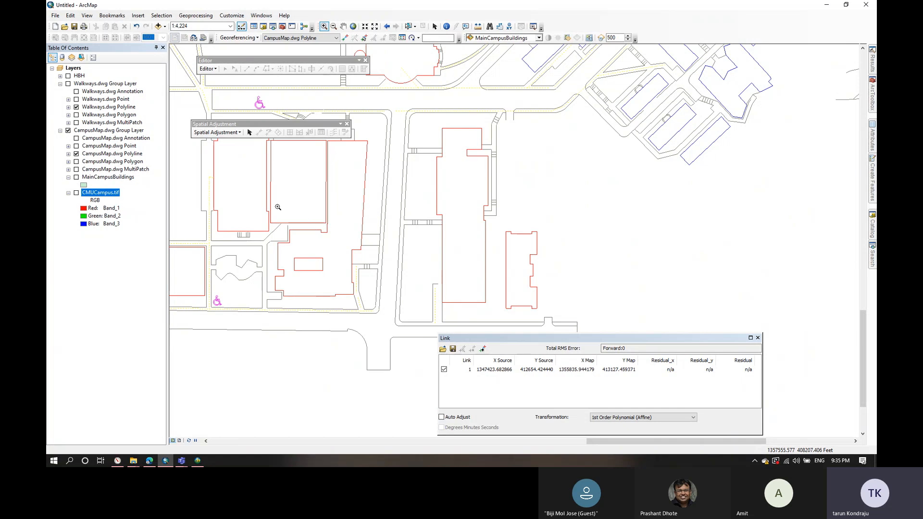
mouse_move(863, 350)
left_mouse_down()
mouse_move(859, 274)
mouse_move(861, 339)
left_mouse_up()
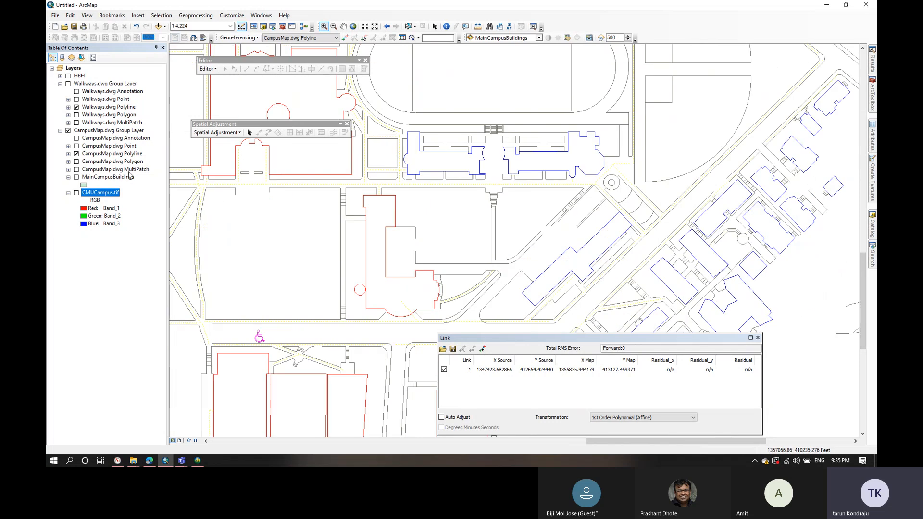
left_click(76, 192)
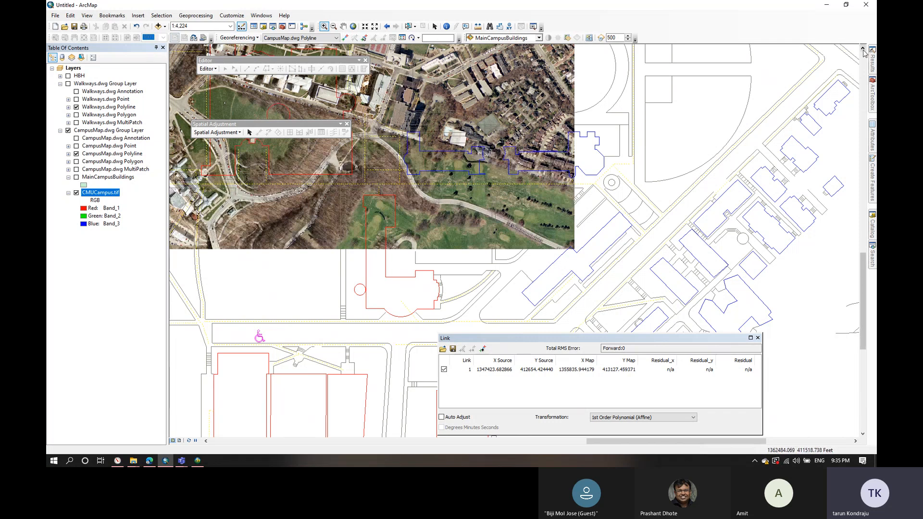
Step: Add a second control point from the southeast corner of the building just south of the image to the small hedged lawn's north edge
left_click(862, 49)
left_click(863, 49)
left_click(862, 49)
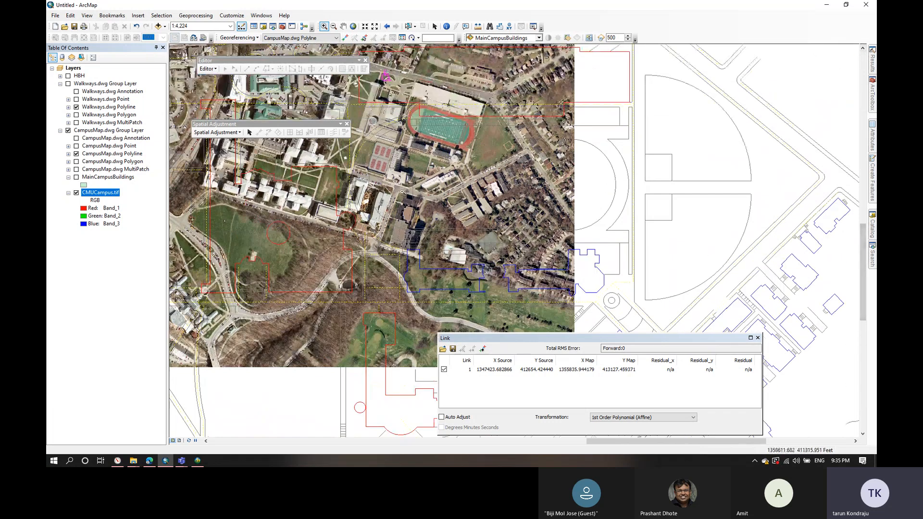
left_click(863, 433)
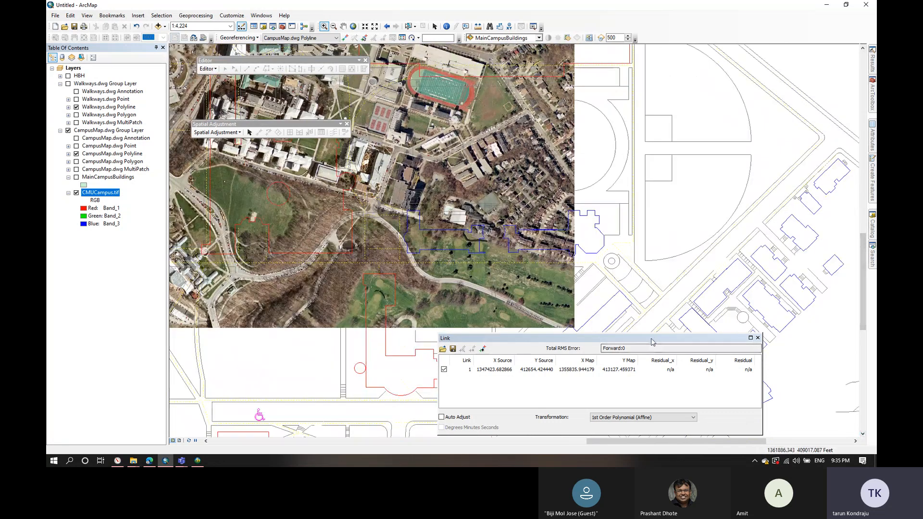
left_click_drag(654, 339, 759, 347)
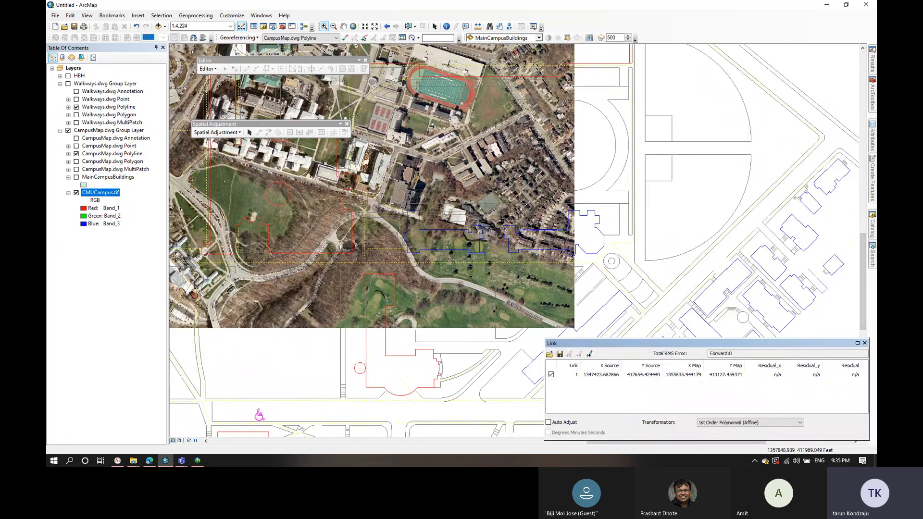
left_click(345, 37)
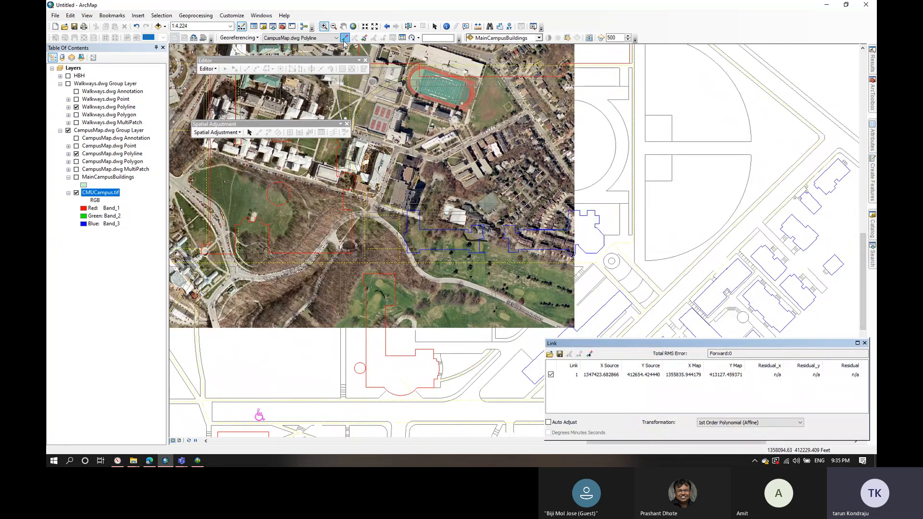
left_click(434, 387)
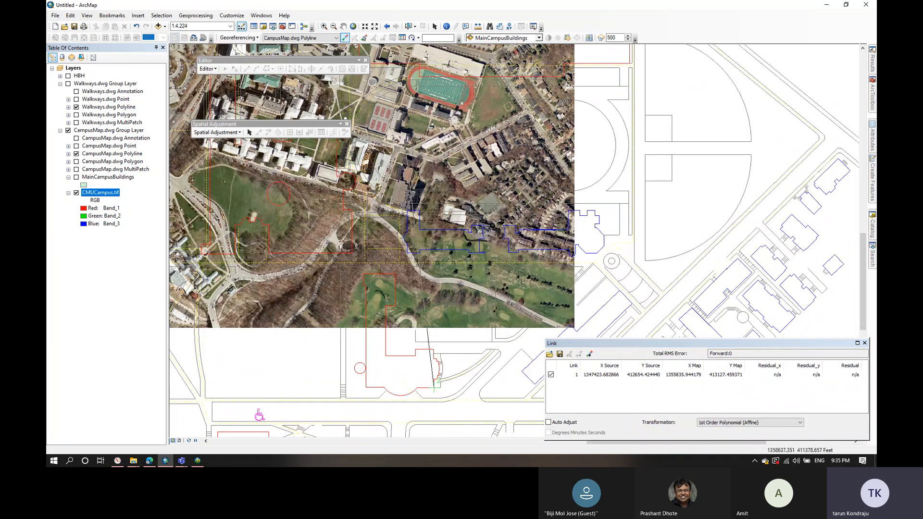
left_click(323, 26)
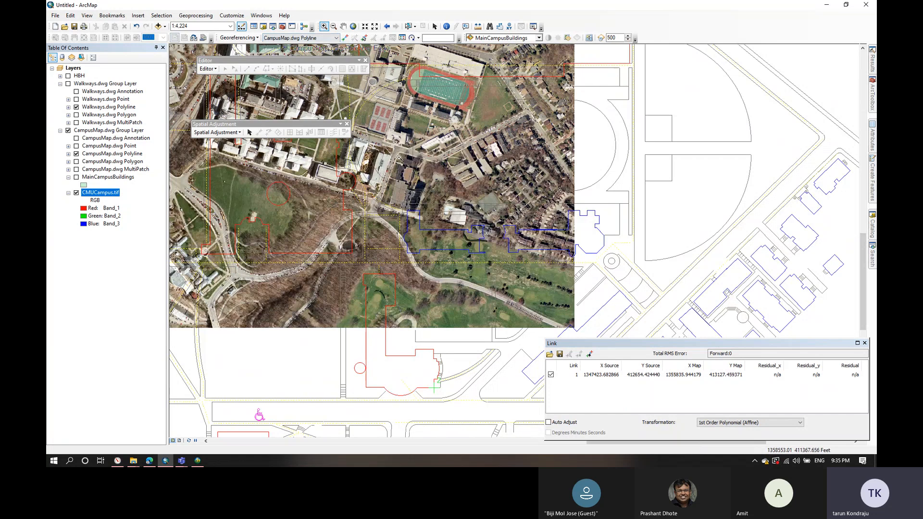
left_click_drag(399, 161, 408, 171)
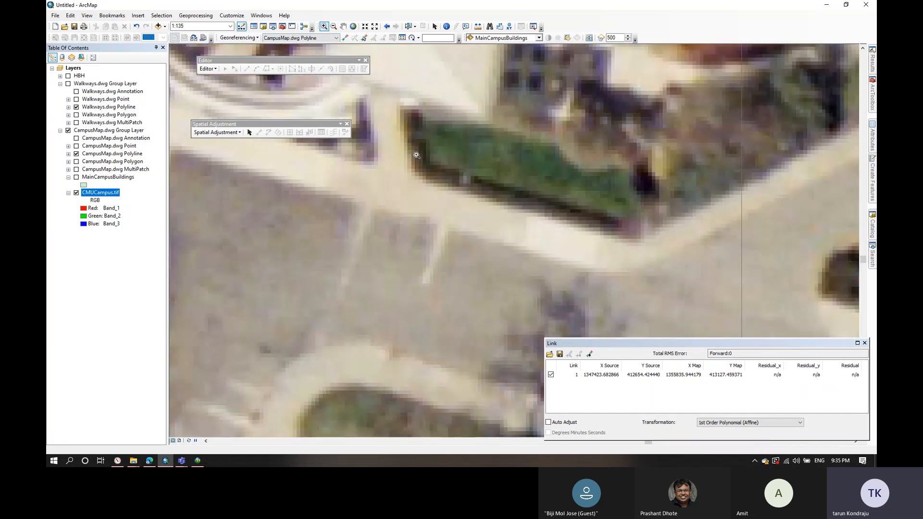
left_click(345, 37)
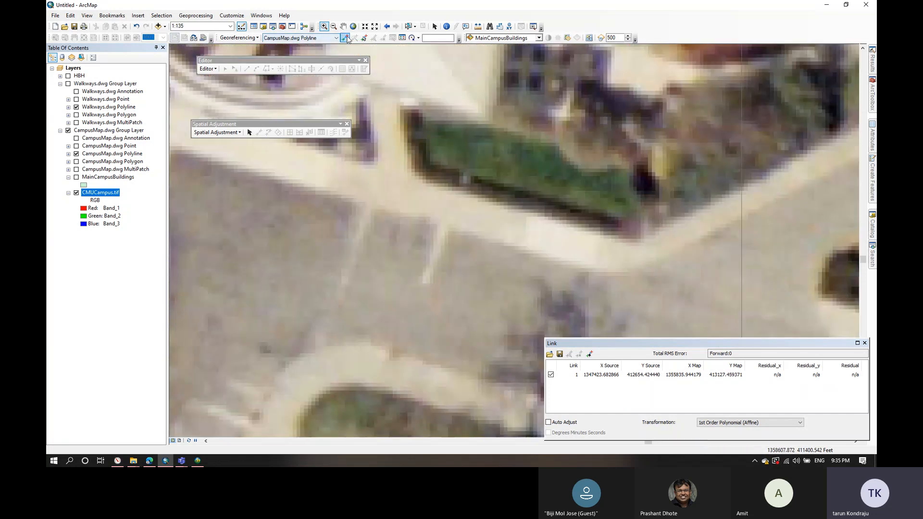
left_click(482, 113)
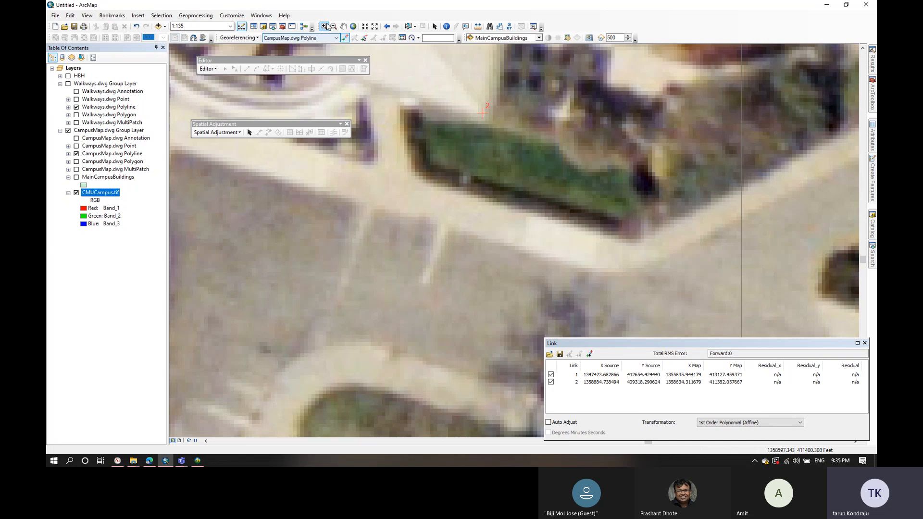
Step: Review the georeferencing transformation options with the full extent of the campus map in view
left_click(352, 26)
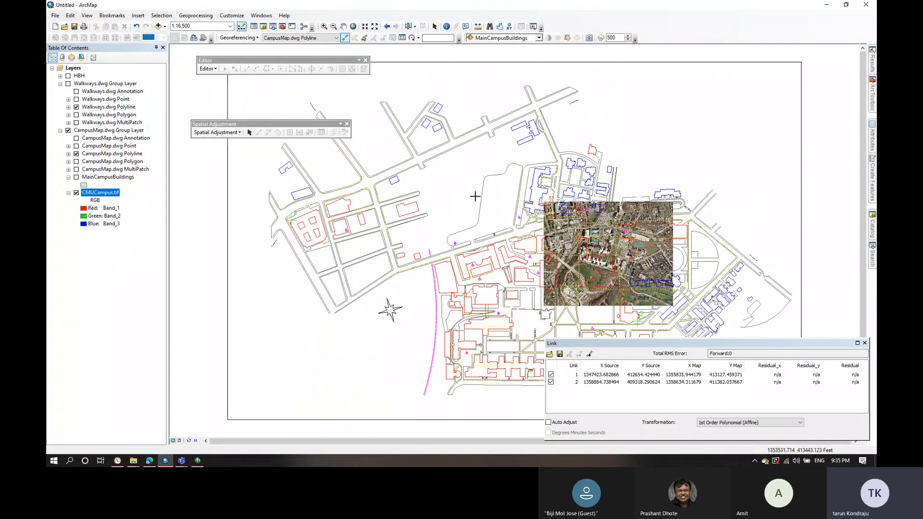
left_click(239, 37)
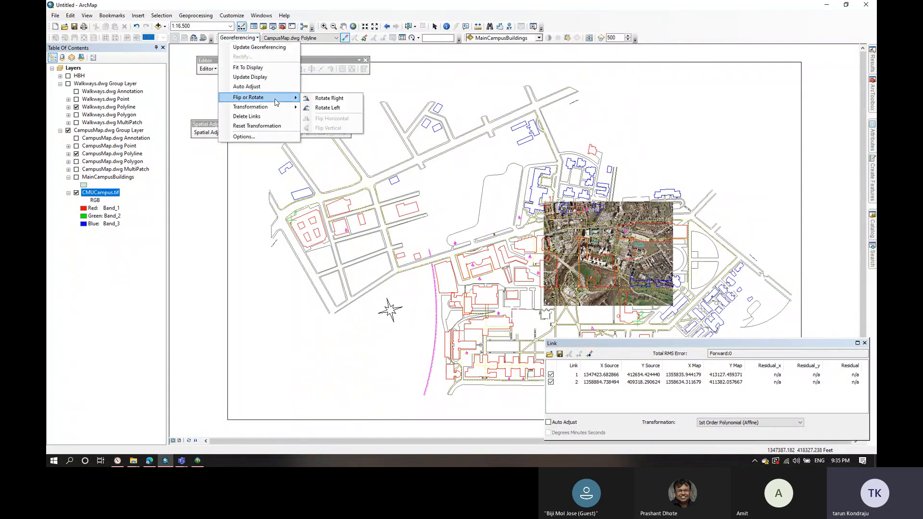
mouse_move(278, 107)
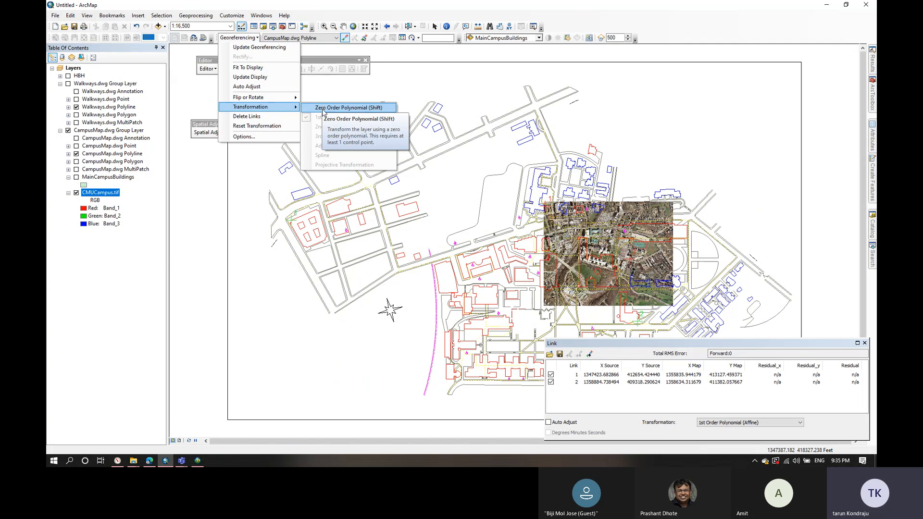
left_click(453, 6)
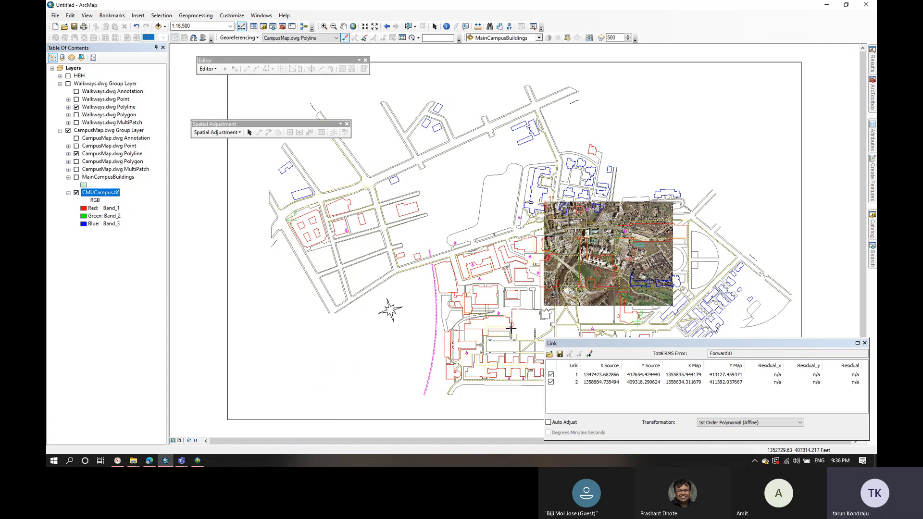
Step: Close the link table and start a third control point at the northwest corner of the red-outlined building south of the diagonal road
scroll(502, 230, "down", 1)
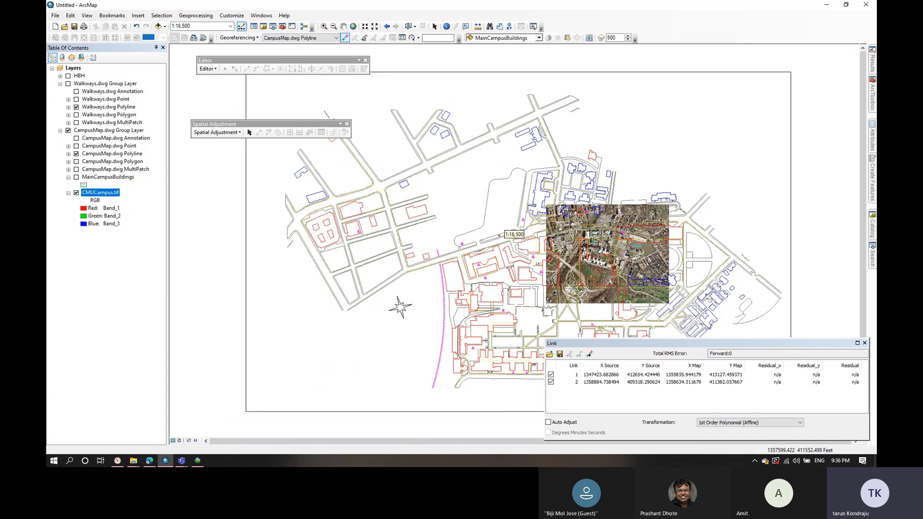
scroll(502, 234, "up", 3)
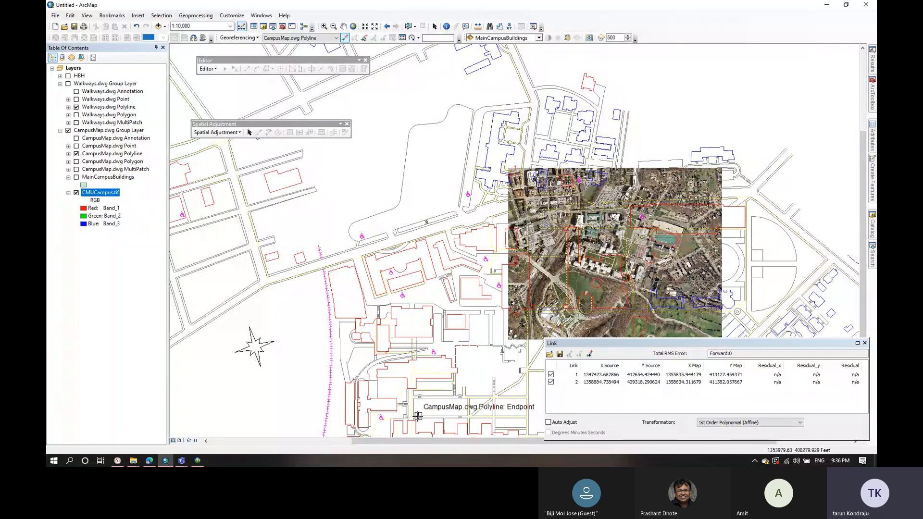
left_click(864, 343)
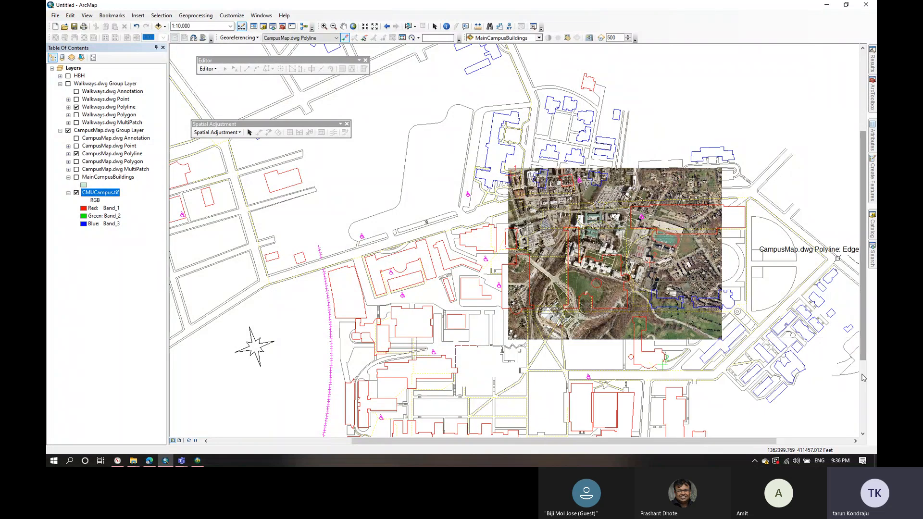
left_click(863, 434)
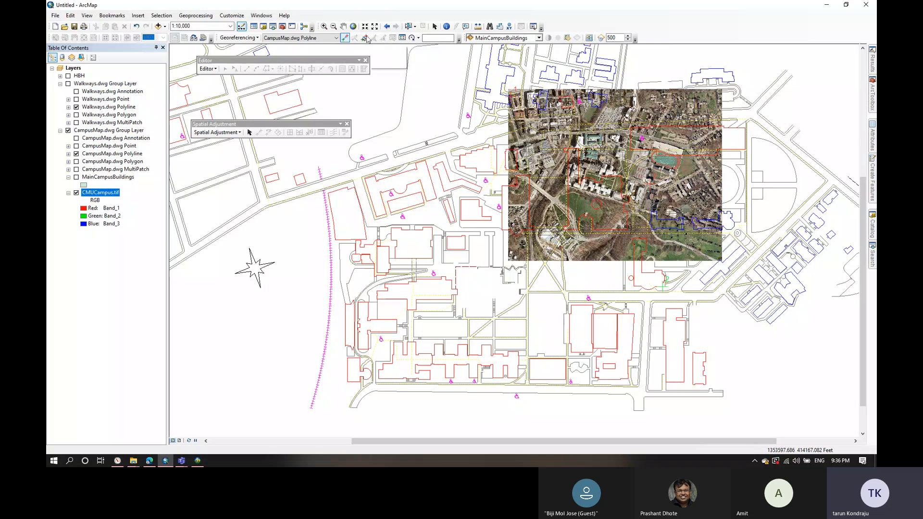
left_click(324, 26)
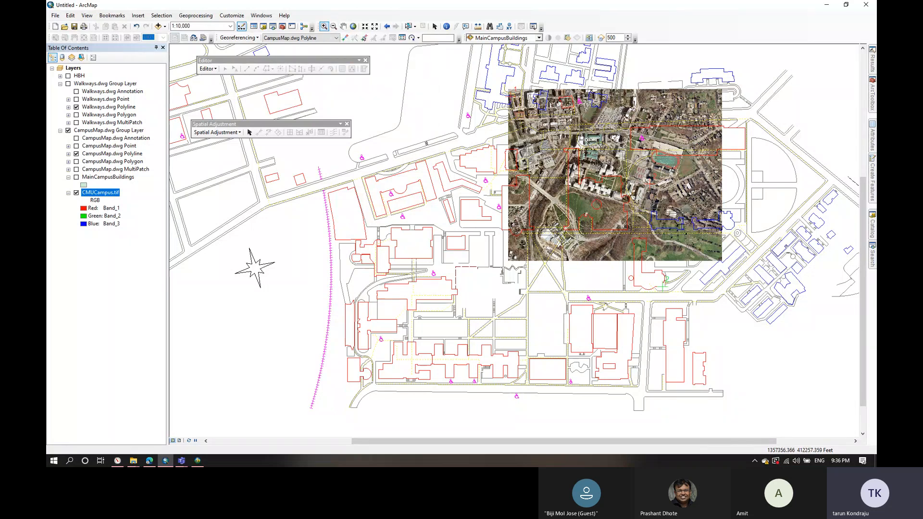
left_click_drag(459, 138, 369, 304)
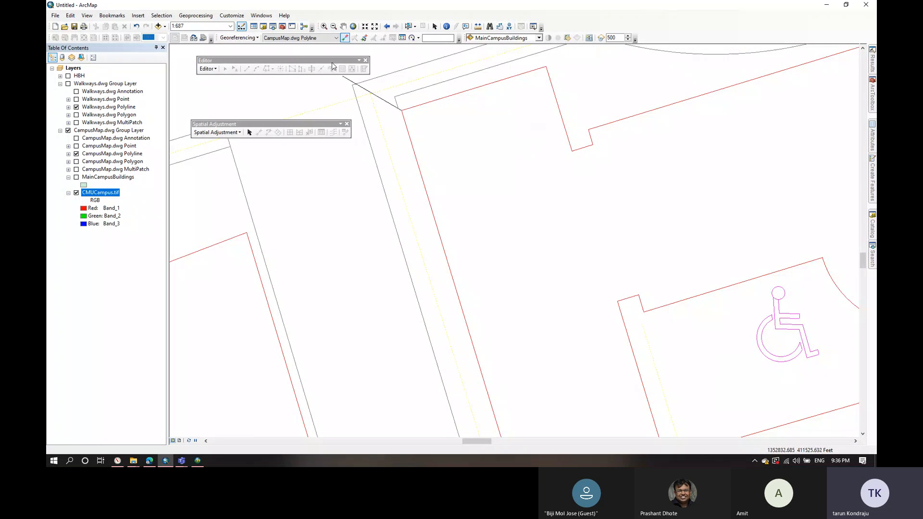
Step: Examine the aerial image around the green-roofed buildings for the corner that matches the third control point's start
left_click(352, 27)
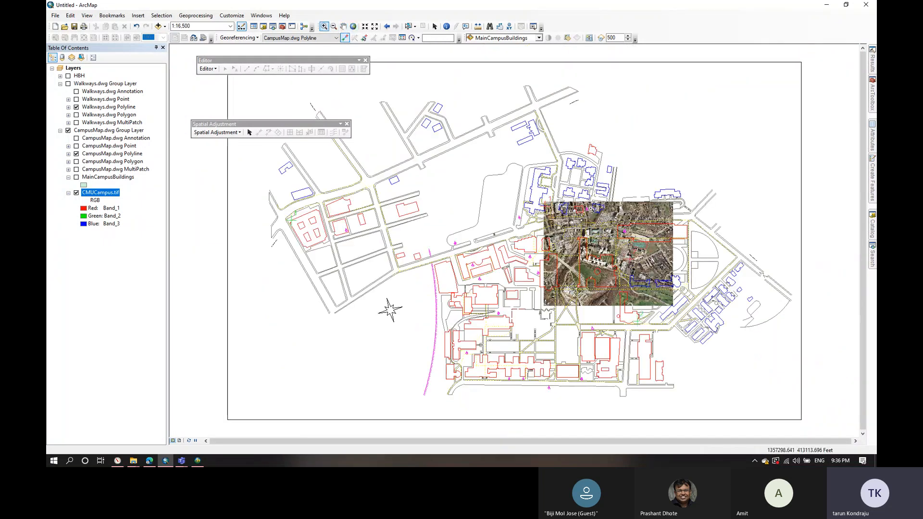
left_click(601, 250)
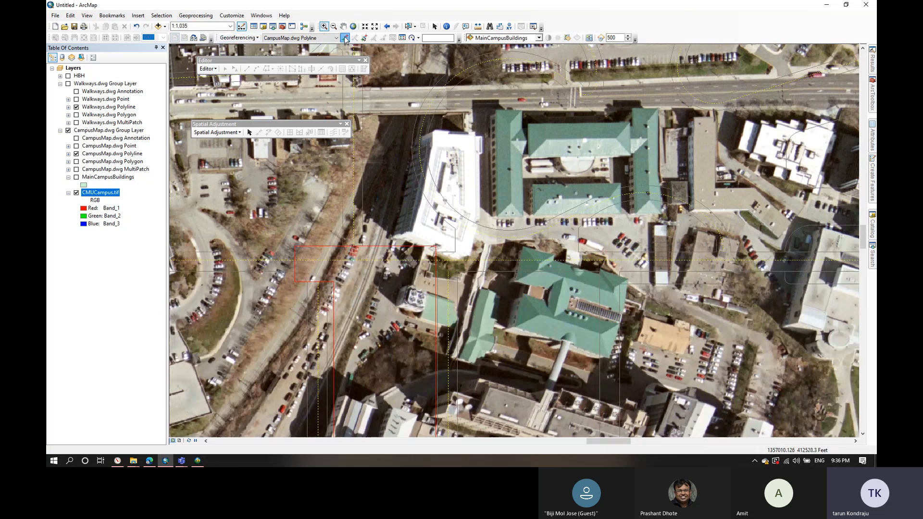
left_click(344, 38)
scroll(535, 153, "up", 2)
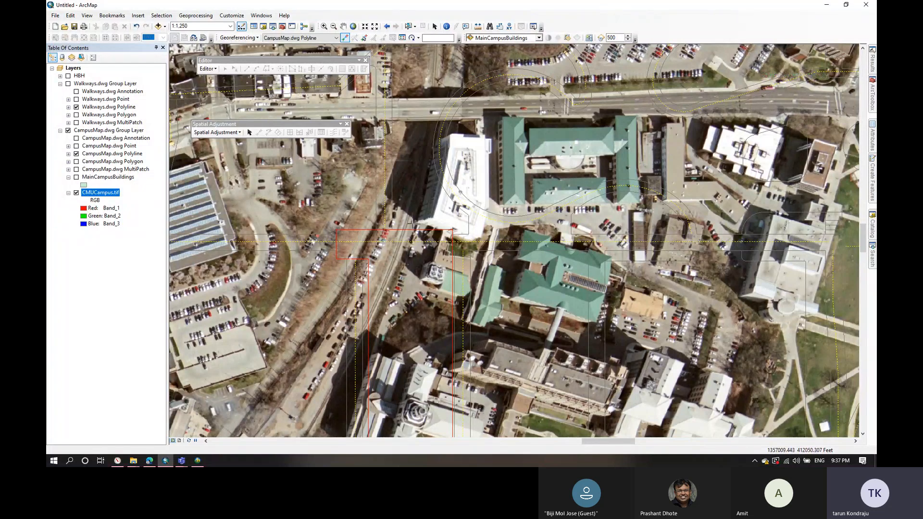
scroll(412, 224, "up", 2)
scroll(413, 224, "down", 4)
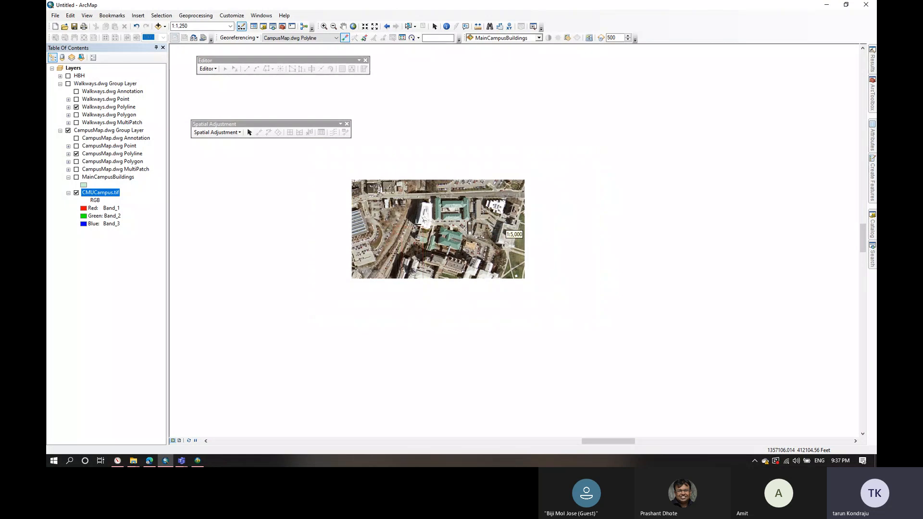
scroll(412, 272, "down", 1)
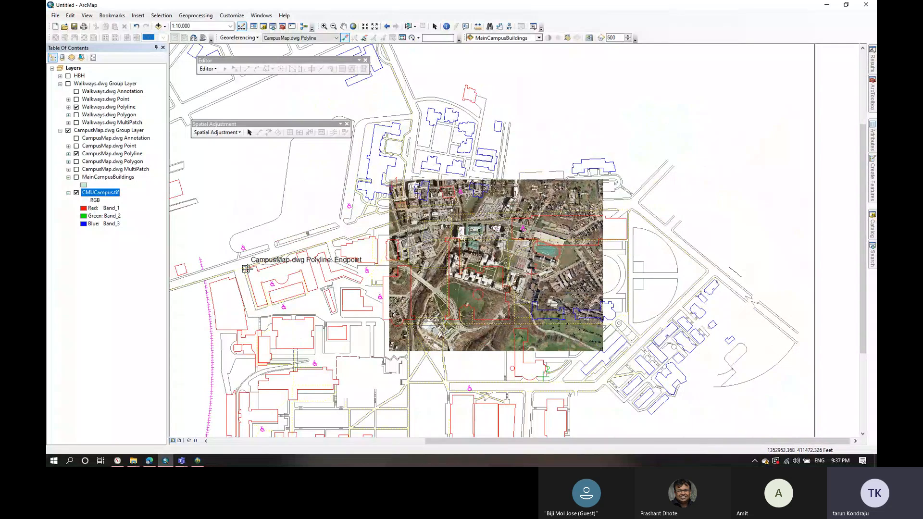
scroll(505, 230, "up", 2)
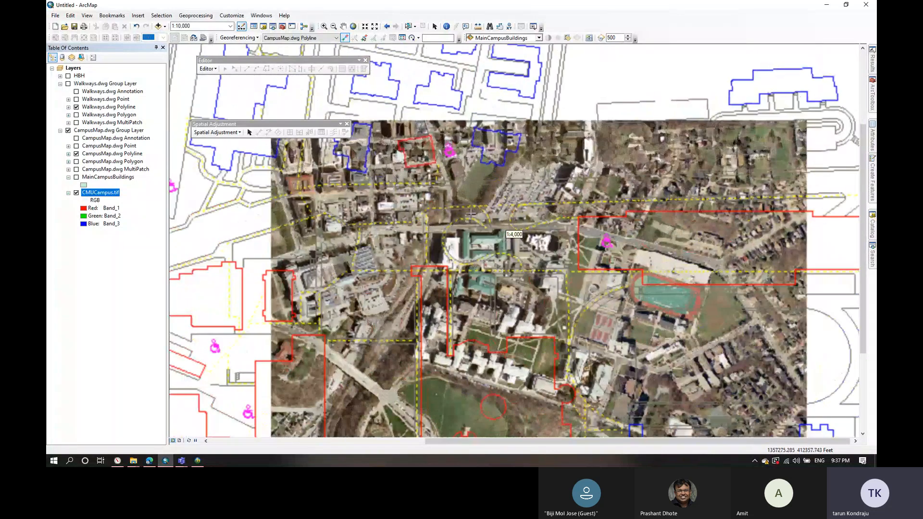
scroll(504, 229, "up", 2)
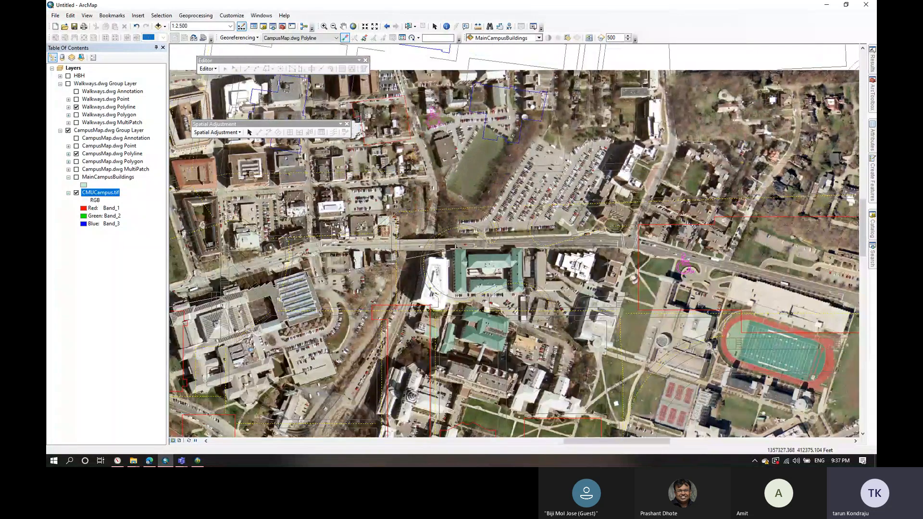
scroll(455, 247, "down", 4)
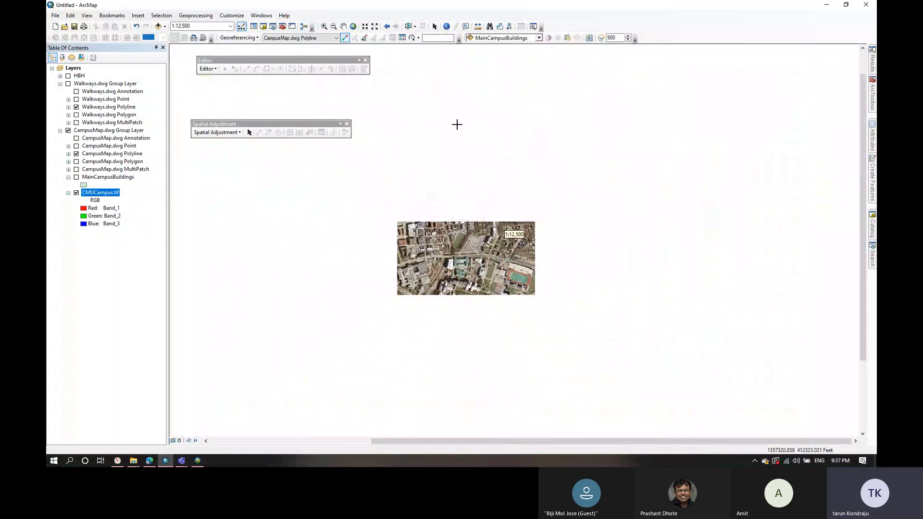
Step: Check the link table and update the georeferencing, saving the CAD world file as CampusMapatest in the CMUCampus folder
left_click(401, 38)
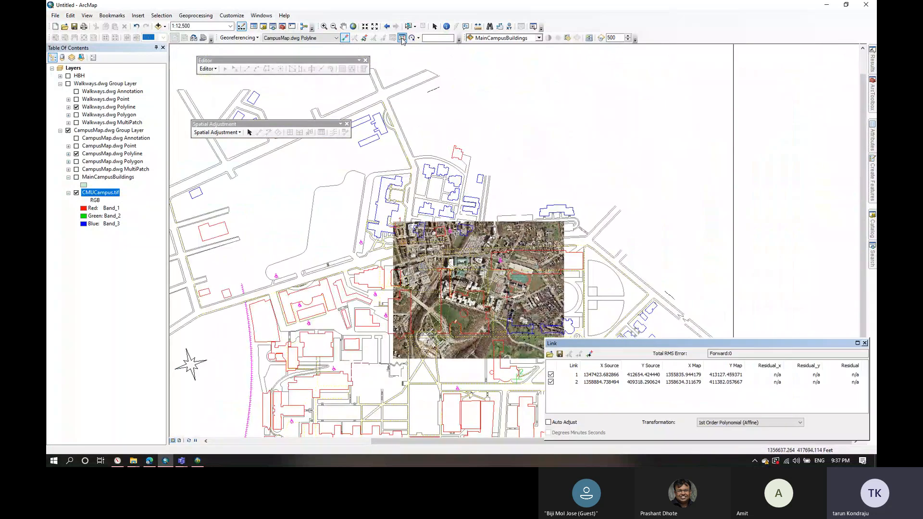
left_click_drag(604, 348, 583, 96)
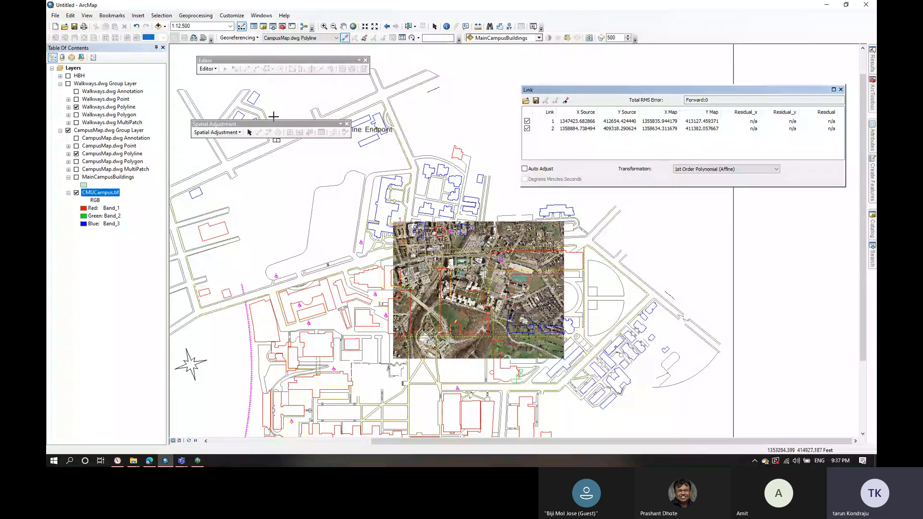
left_click(254, 39)
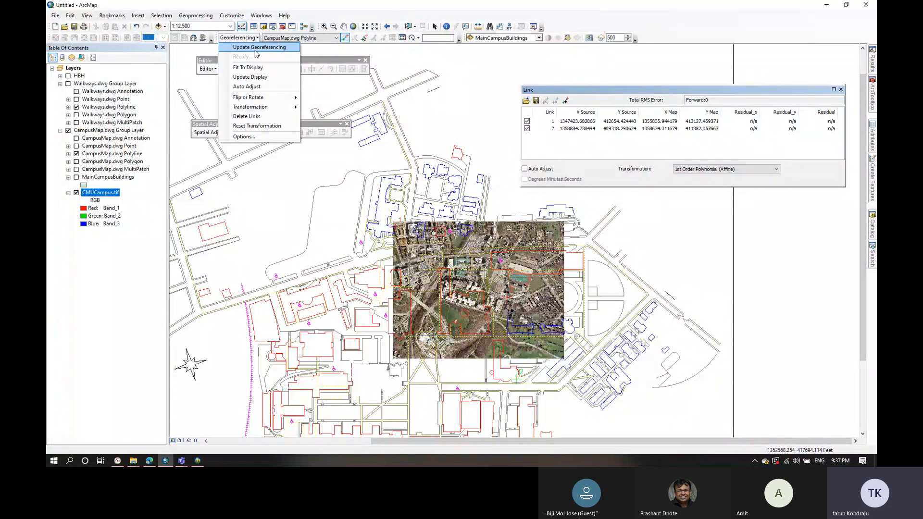
left_click(256, 48)
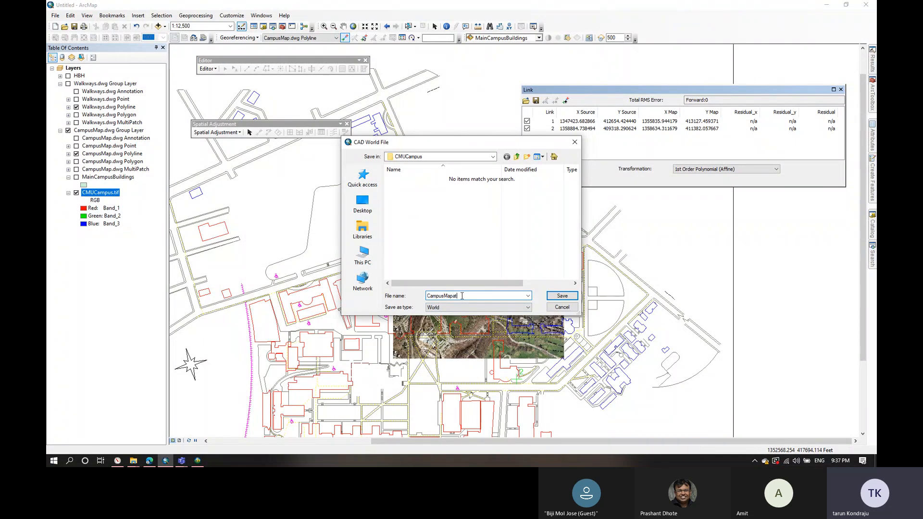
type("est")
key("Return")
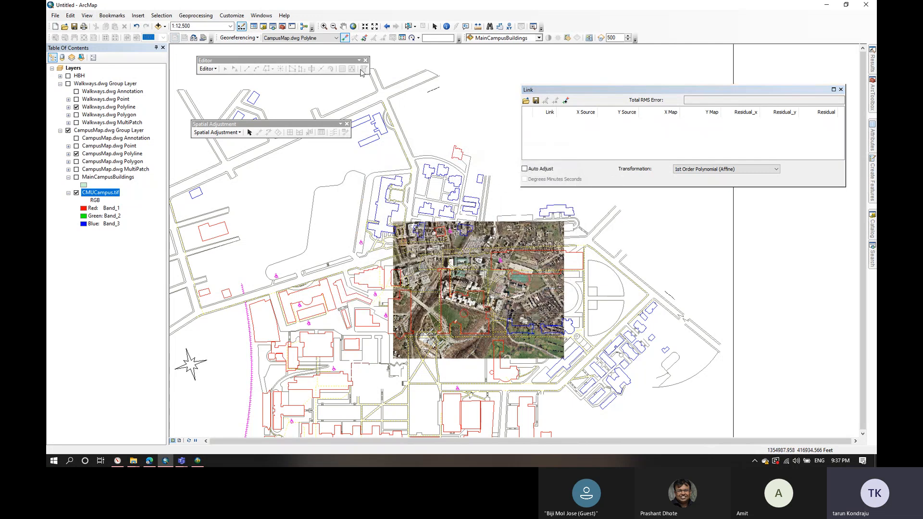
Step: Inspect how the campus map lines fit the aerial image and check the available Spatial Adjustment options
scroll(512, 234, "up", 5)
scroll(513, 234, "down", 5)
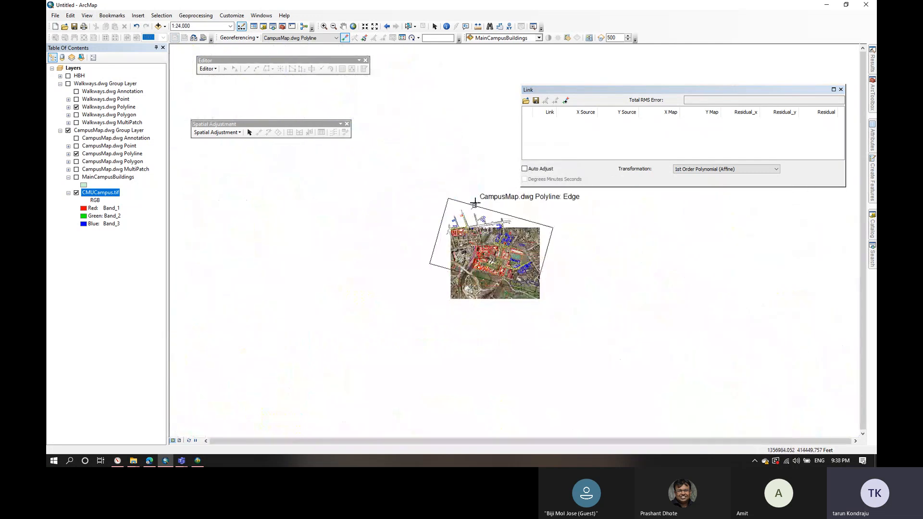
scroll(494, 248, "up", 2)
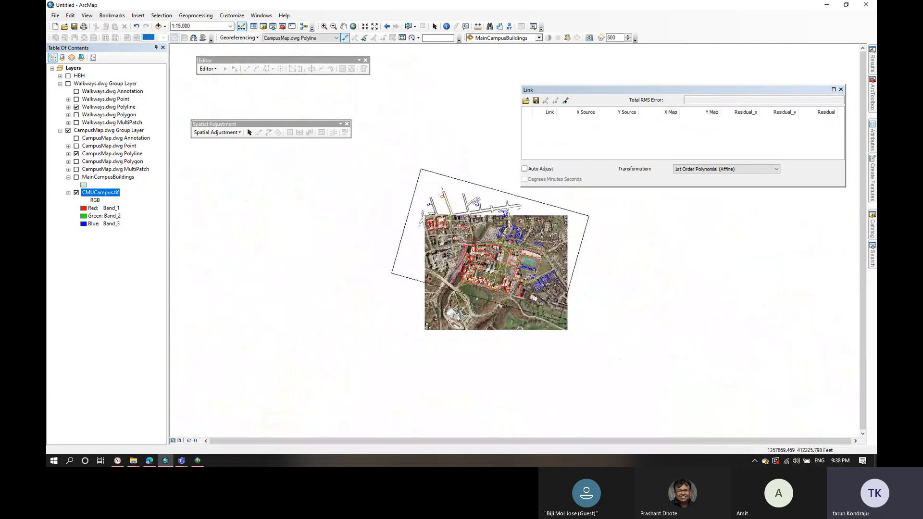
scroll(494, 249, "up", 2)
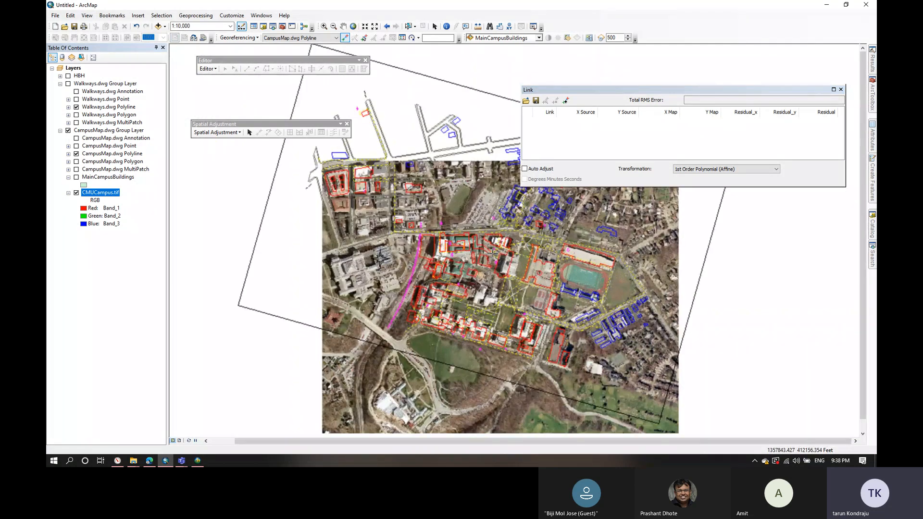
scroll(494, 246, "up", 2)
scroll(482, 258, "up", 2)
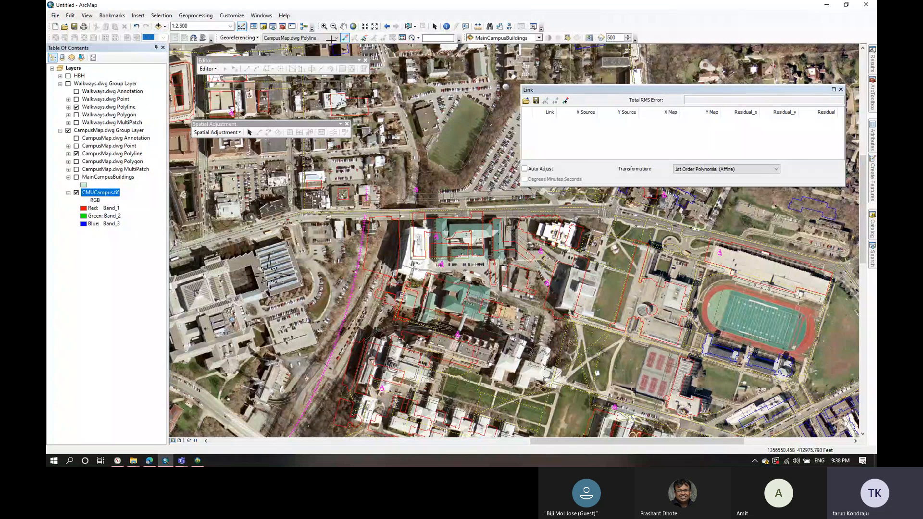
left_click(217, 132)
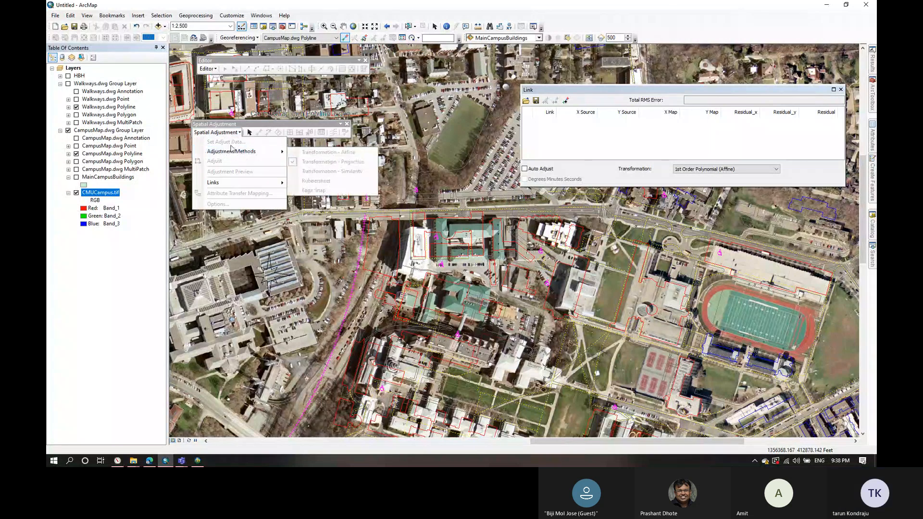
left_click(251, 130)
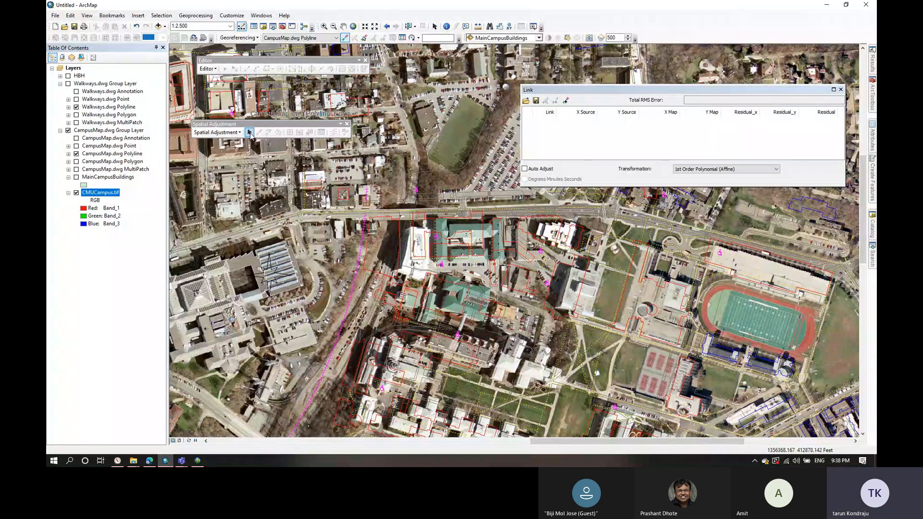
left_click(209, 68)
left_click(217, 78)
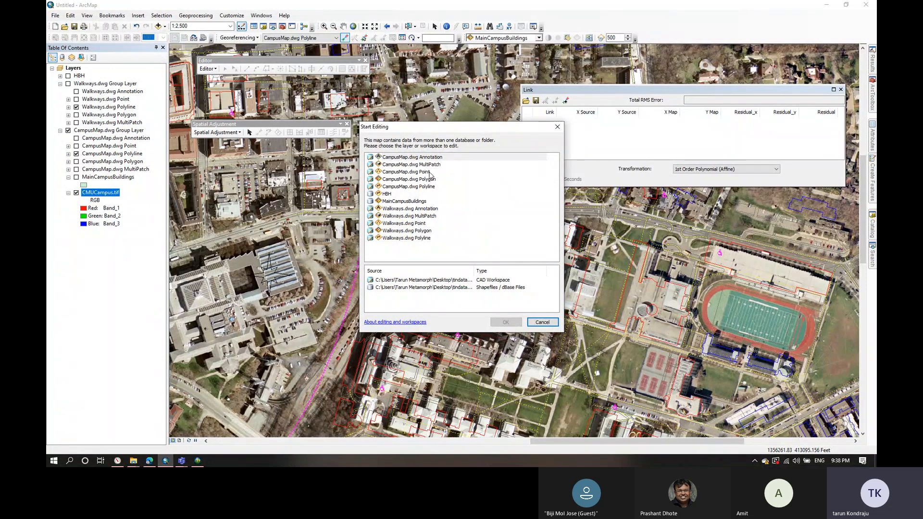
left_click(428, 186)
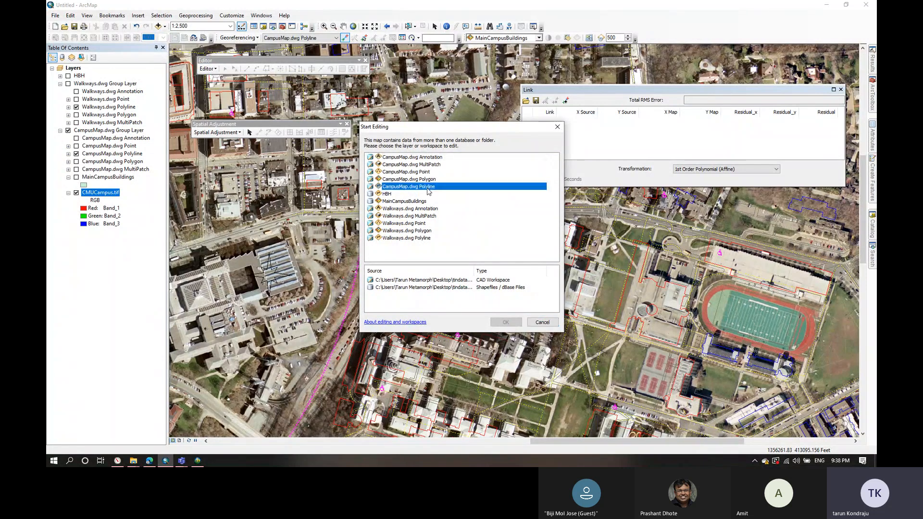
left_click(394, 179)
left_click(399, 187)
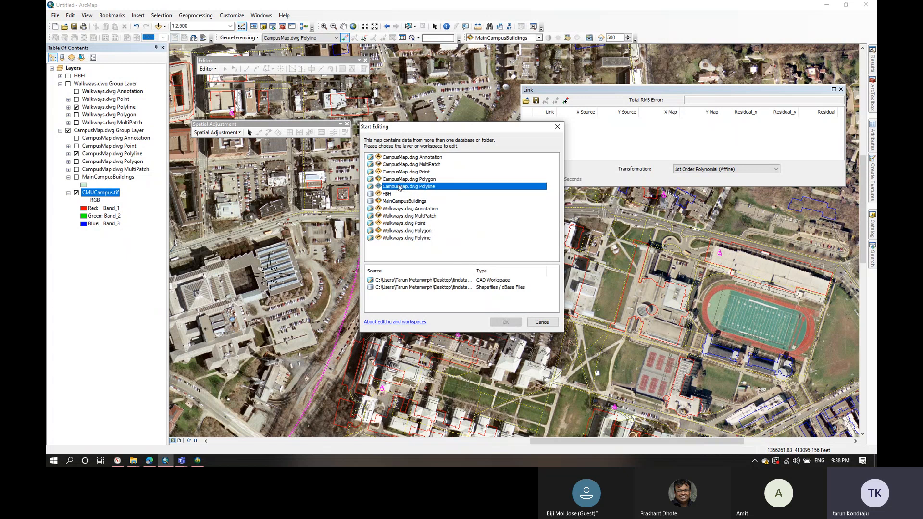
left_click(542, 322)
Step: Compare the whole campus map with the aerial image and review the georeferencing transformation options
scroll(495, 165, "down", 2)
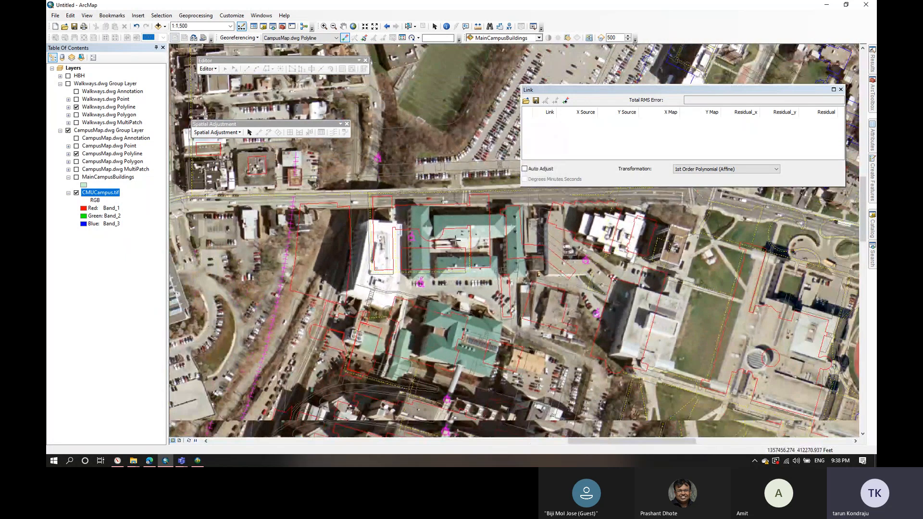
scroll(457, 239, "up", 2)
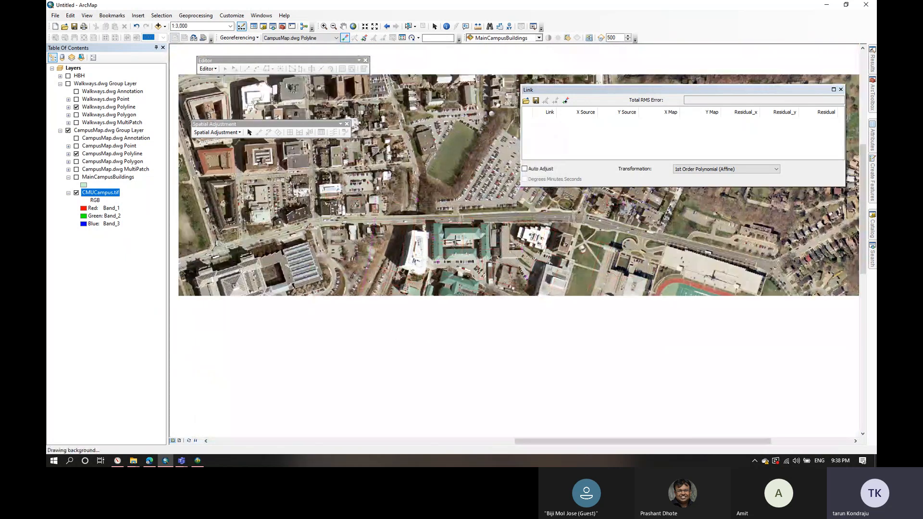
scroll(456, 239, "up", 2)
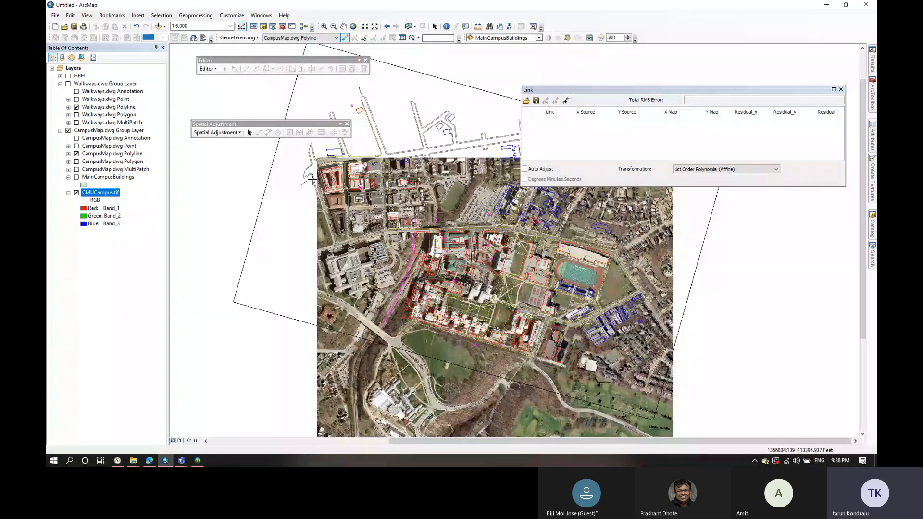
scroll(332, 174, "down", 1)
left_click(238, 37)
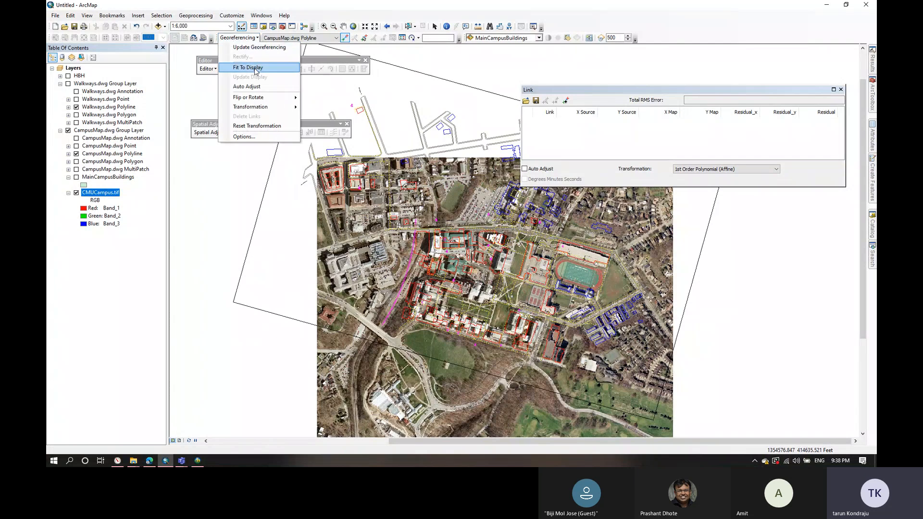
mouse_move(282, 110)
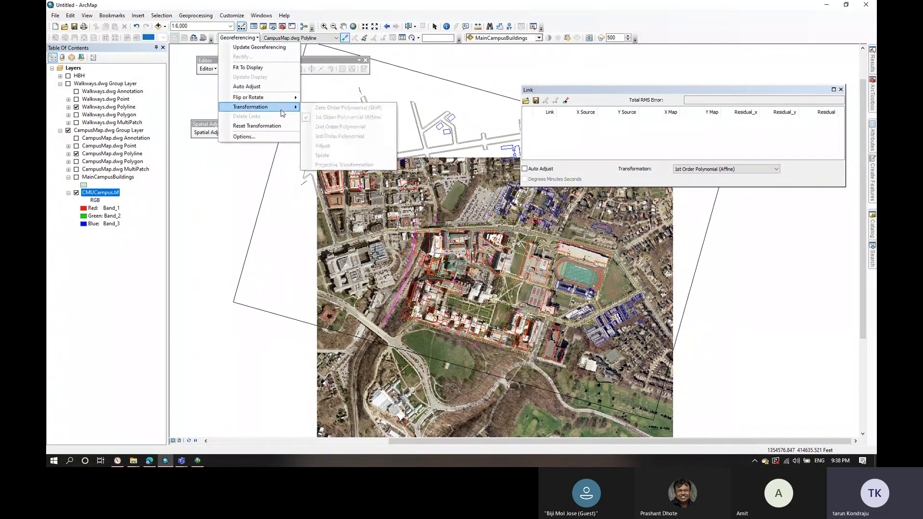
left_click(581, 7)
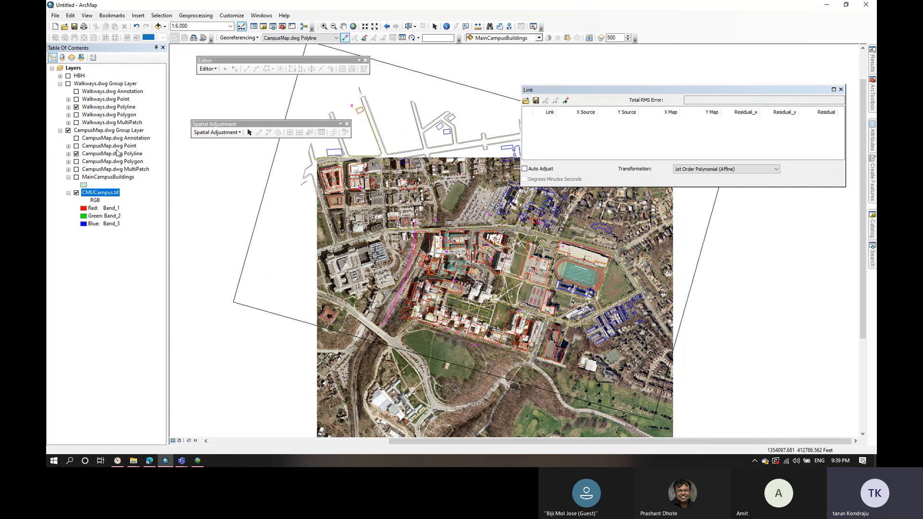
right_click(110, 132)
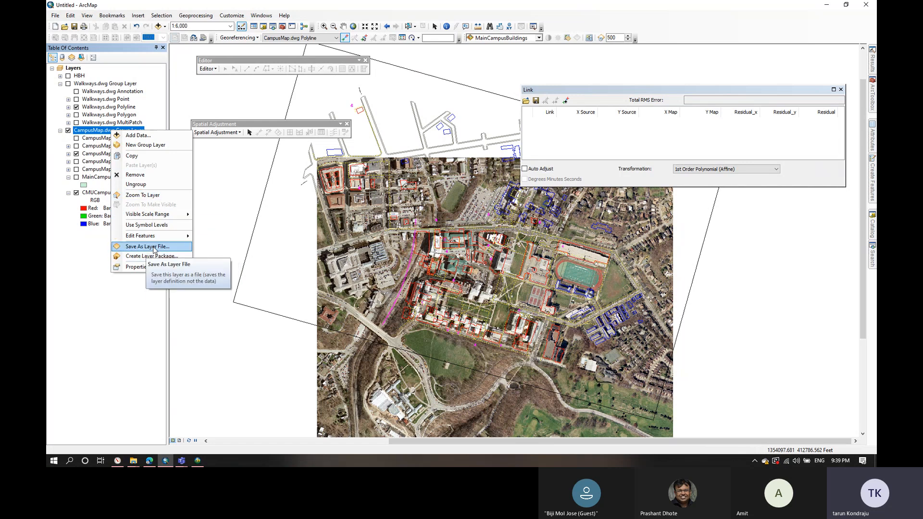
left_click(154, 248)
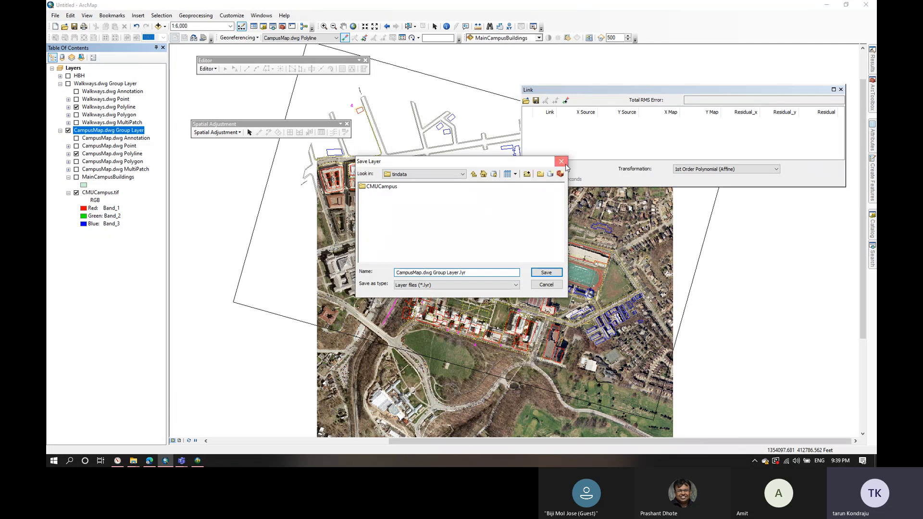
key("Return")
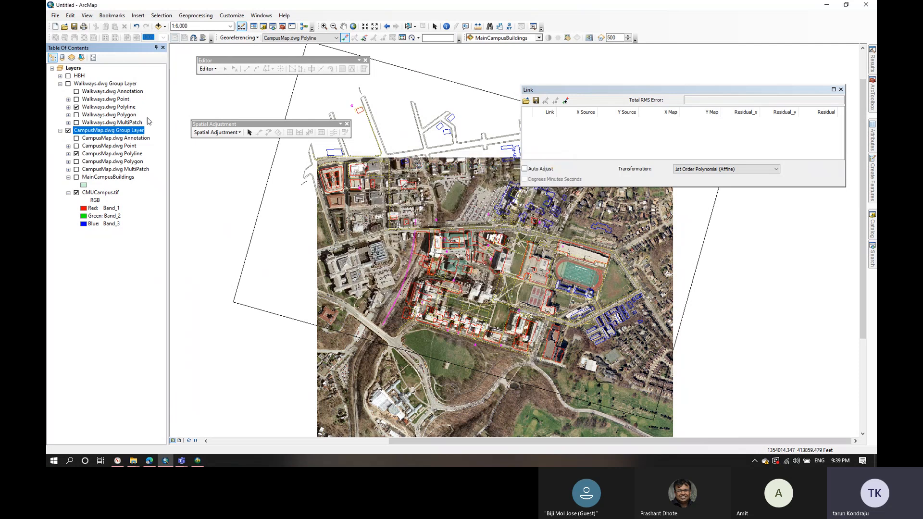
Step: Search the local tools for "cad", moving the link table clear of the search area
left_click(872, 254)
left_click_drag(739, 92, 451, 137)
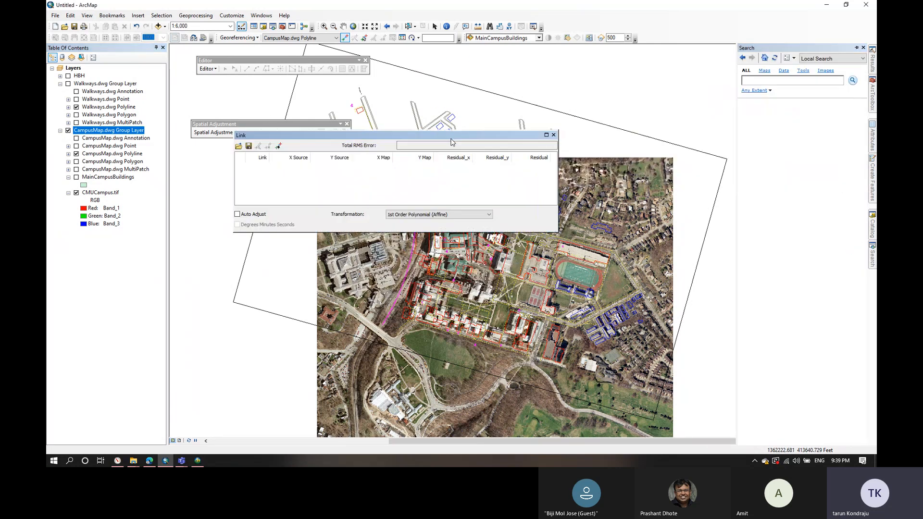
left_click(872, 255)
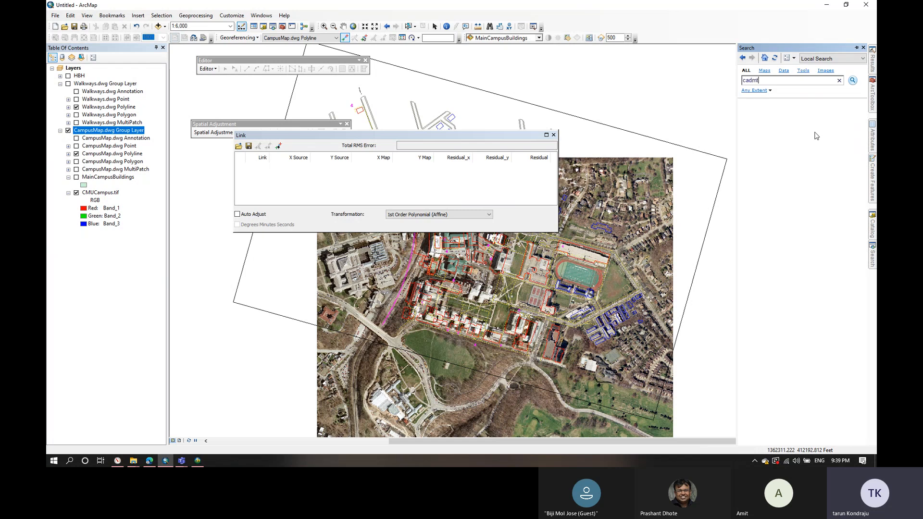
key("BackSpace")
key("BackSpace")
type("to")
key("Return")
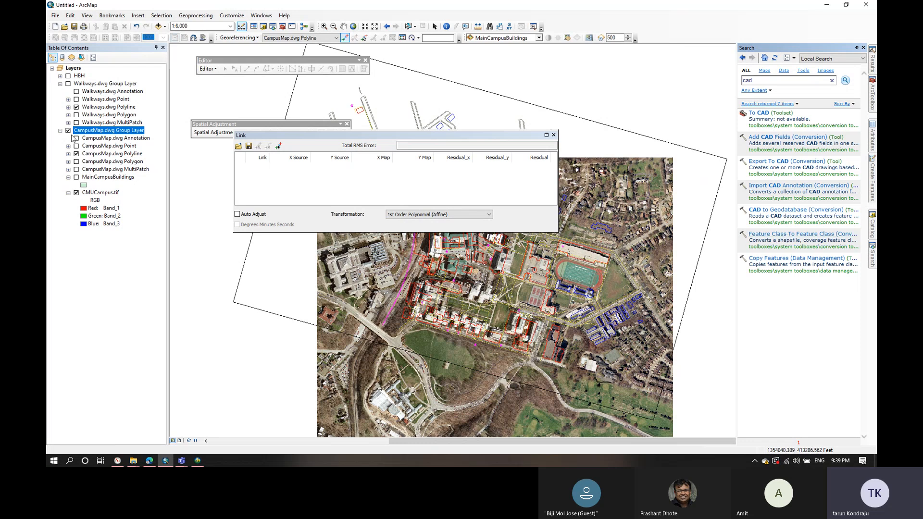
right_click(91, 154)
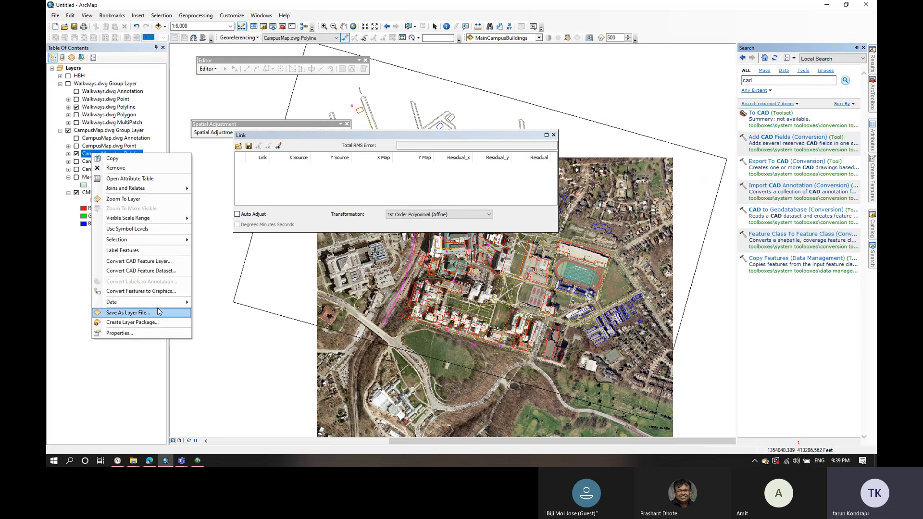
mouse_move(162, 305)
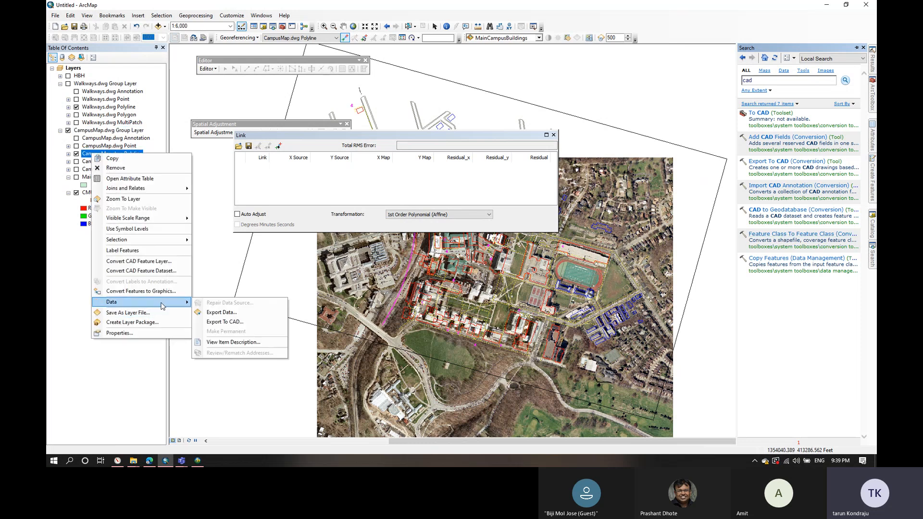
left_click(224, 312)
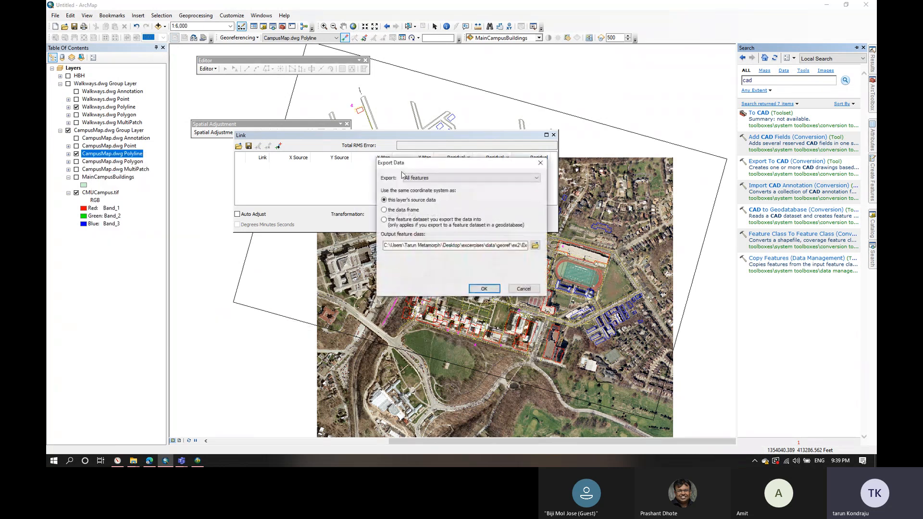
left_click(535, 245)
left_click(486, 285)
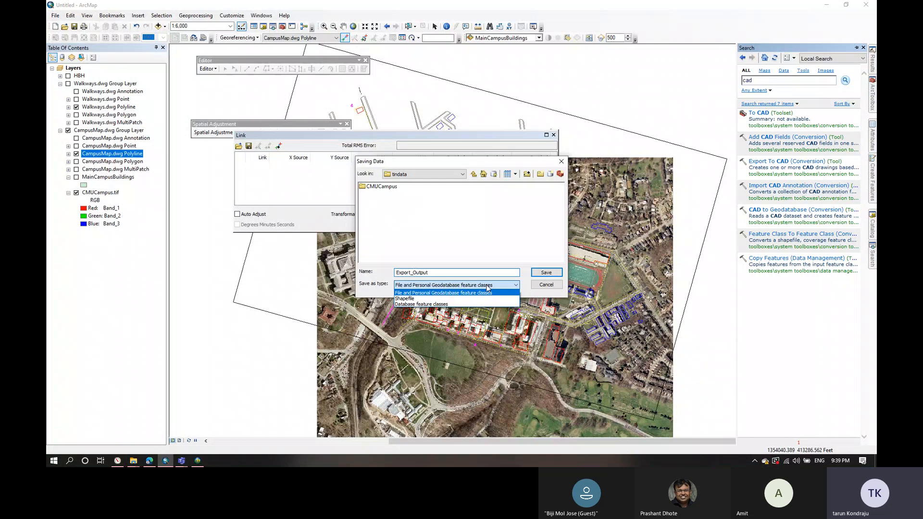
left_click(430, 299)
left_click(561, 161)
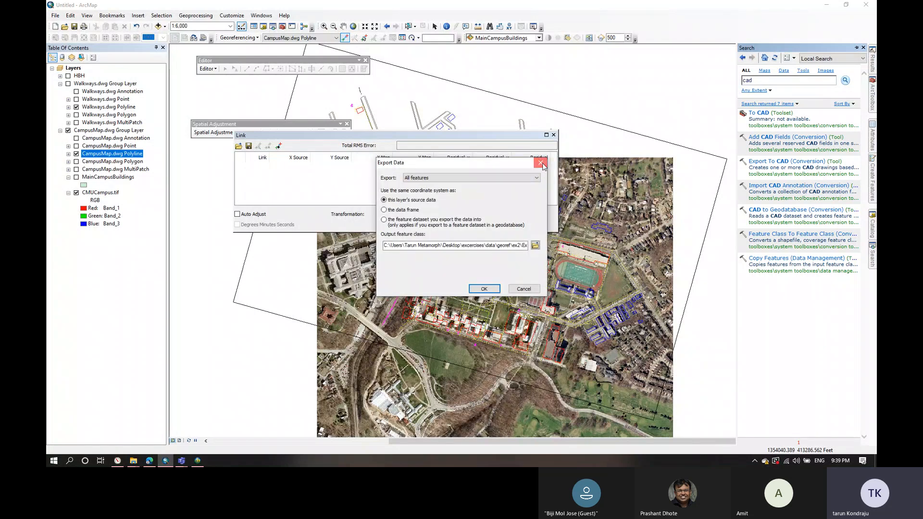
left_click(540, 163)
Step: Close the link table and delete CampusMaptest.wld from the CMUCampus folder in File Explorer
left_click(553, 135)
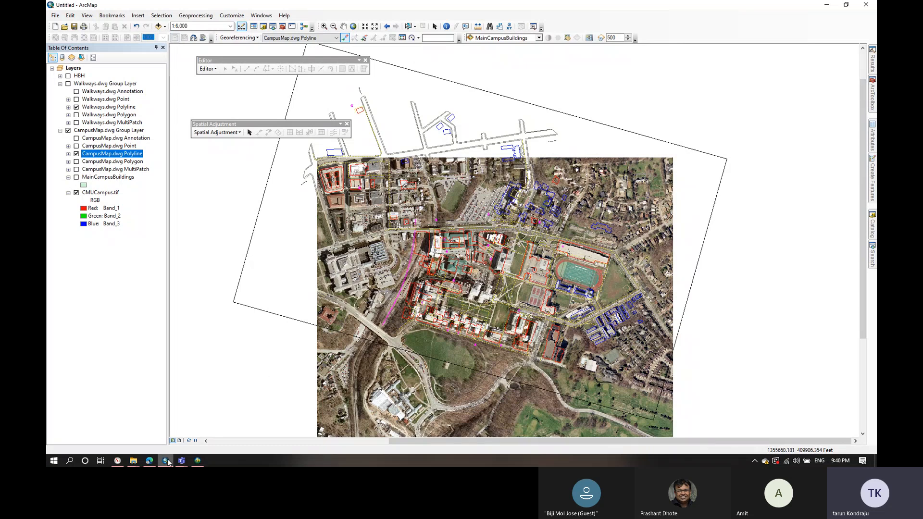
mouse_move(165, 462)
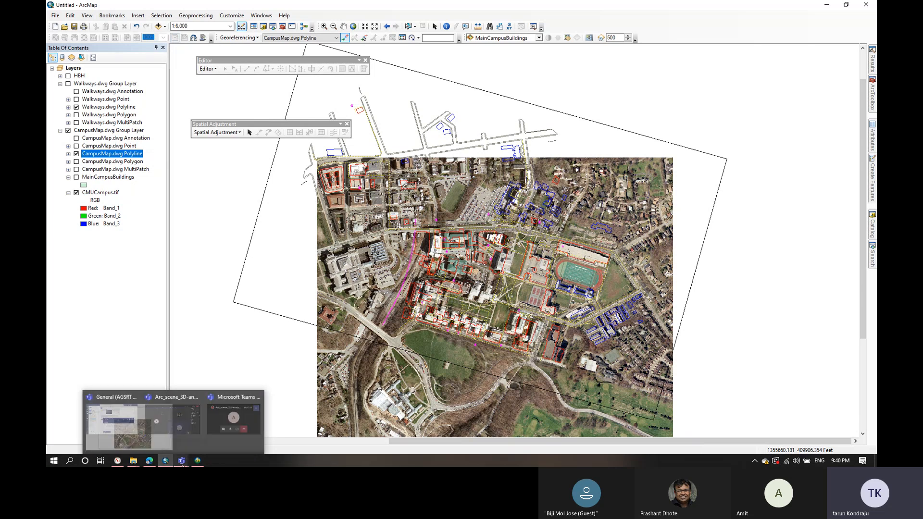
mouse_move(134, 461)
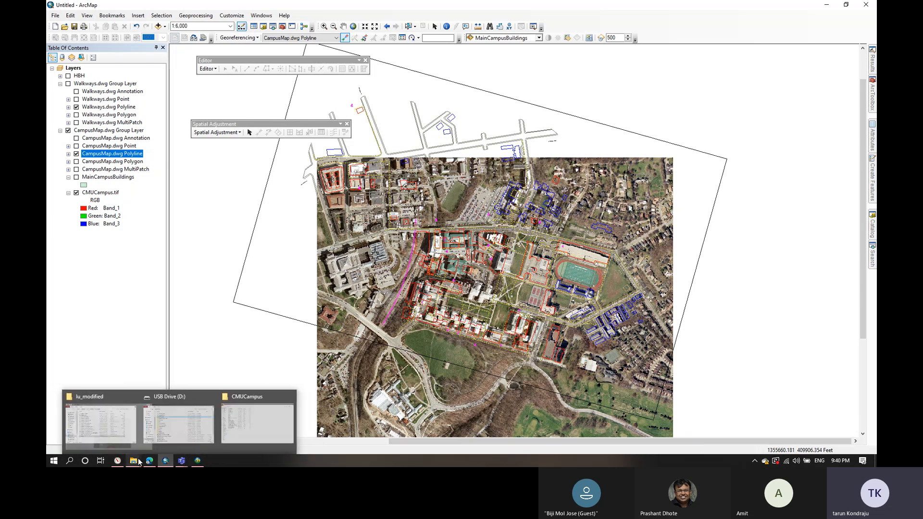
left_click(258, 432)
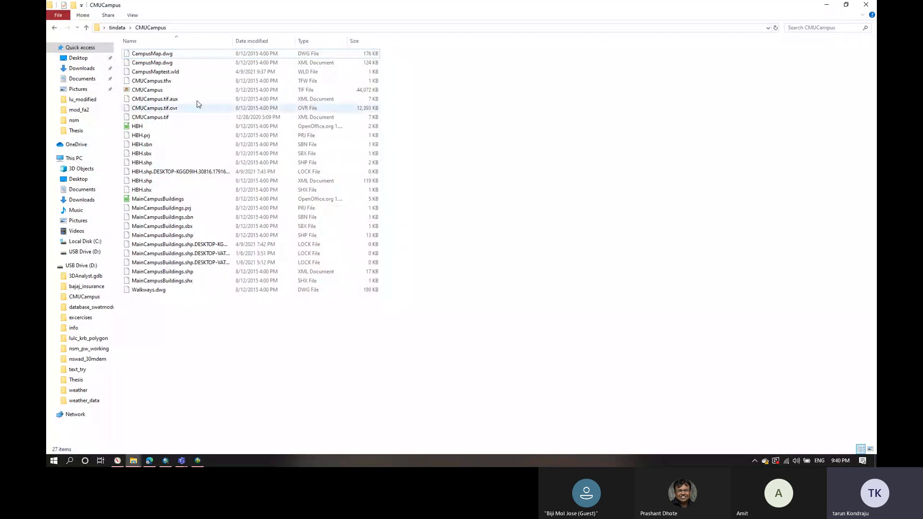
left_click(181, 72)
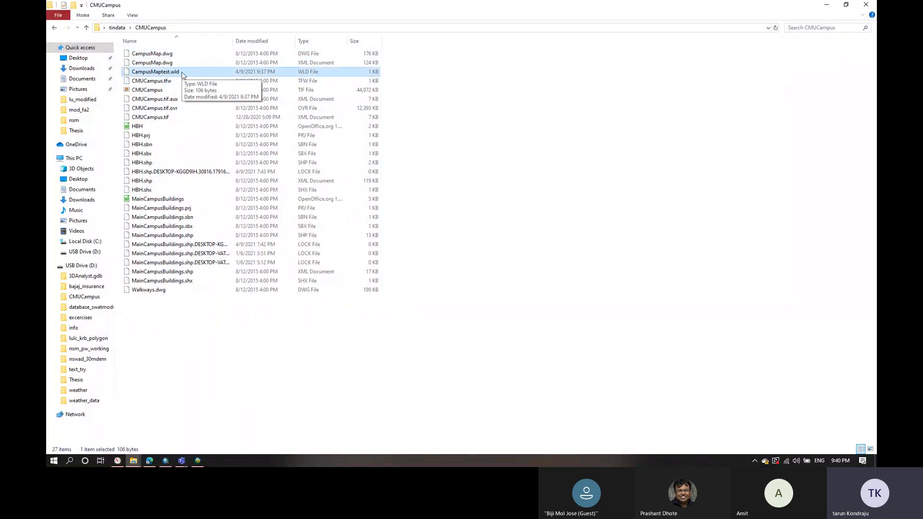
key("Delete")
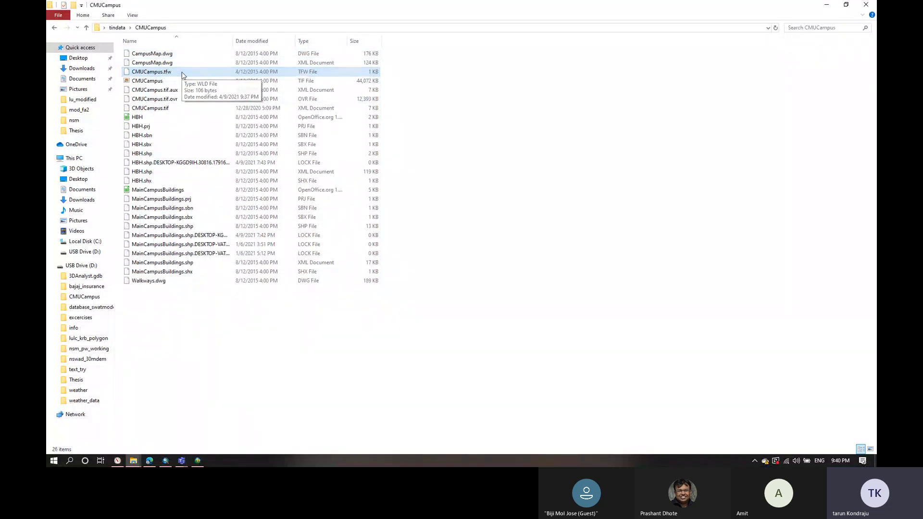
left_click(828, 4)
Step: Switch back to ArcMap and remove the whole CampusMap.dwg group layer from the map
scroll(499, 155, "up", 2)
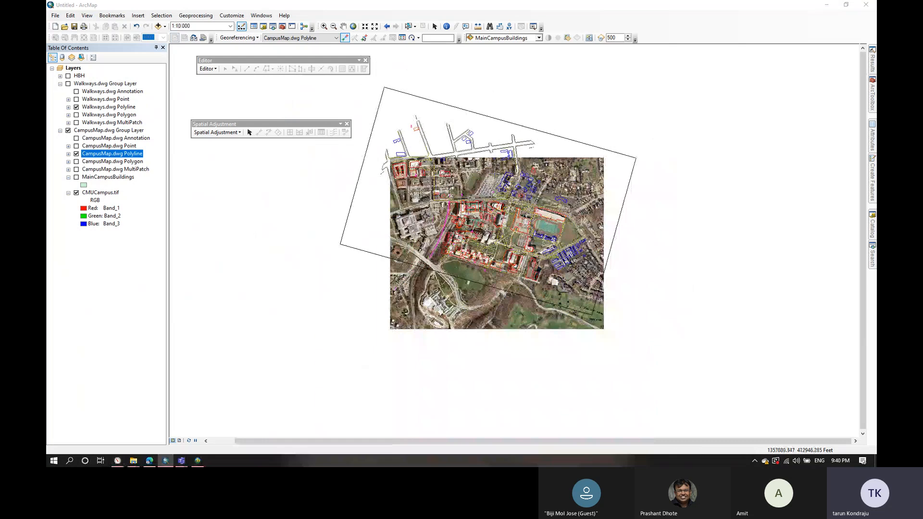
scroll(510, 190, "down", 3)
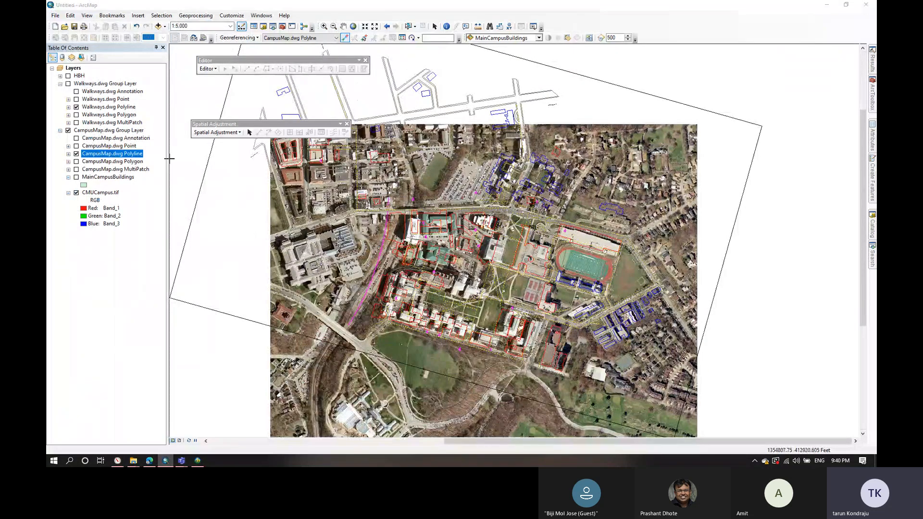
right_click(117, 131)
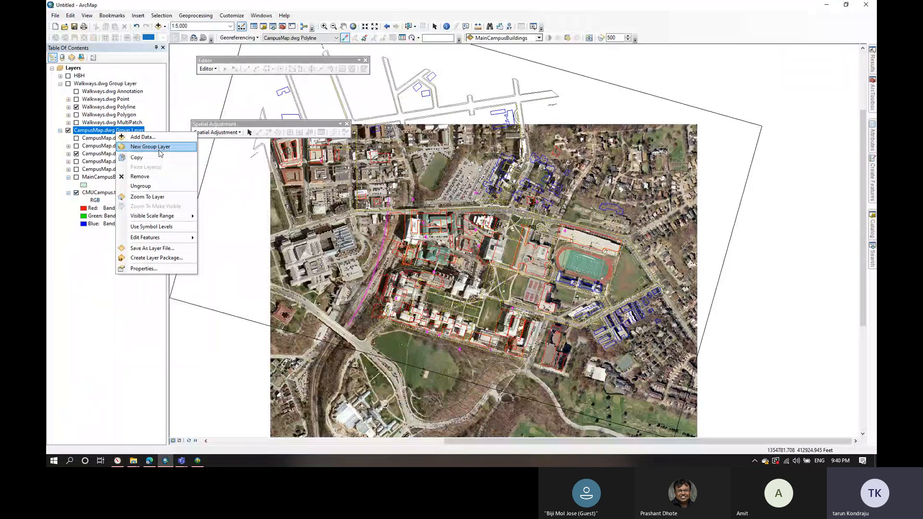
left_click(154, 176)
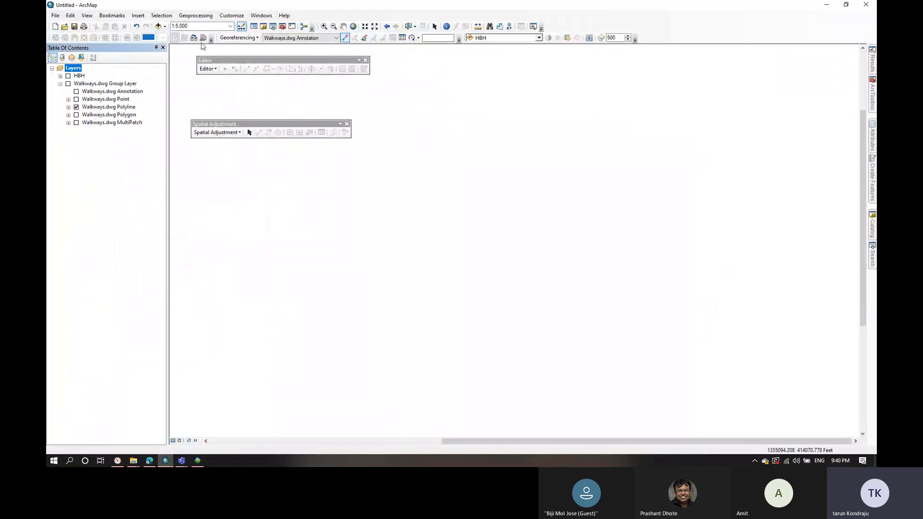
Step: Add CampusMap.dwg from the CMUCampus folder as a group layer and accept its missing spatial reference
left_click(158, 26)
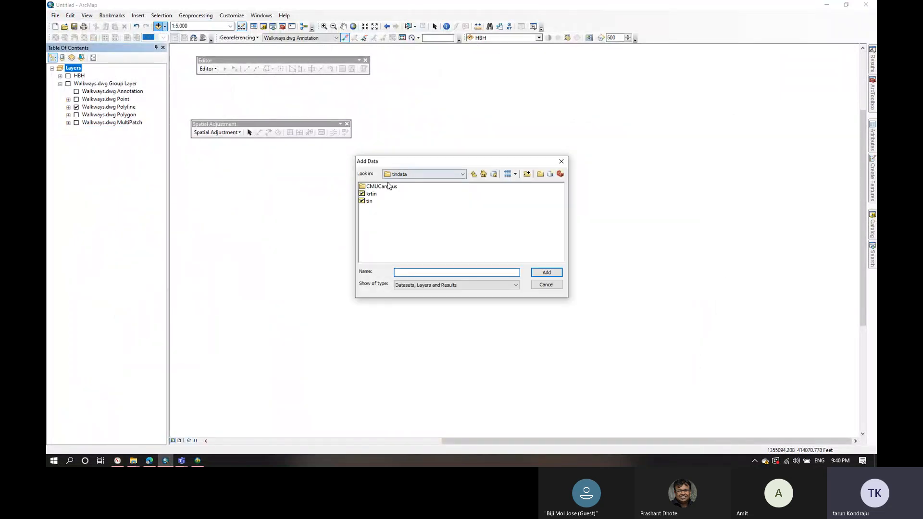
left_click(390, 188)
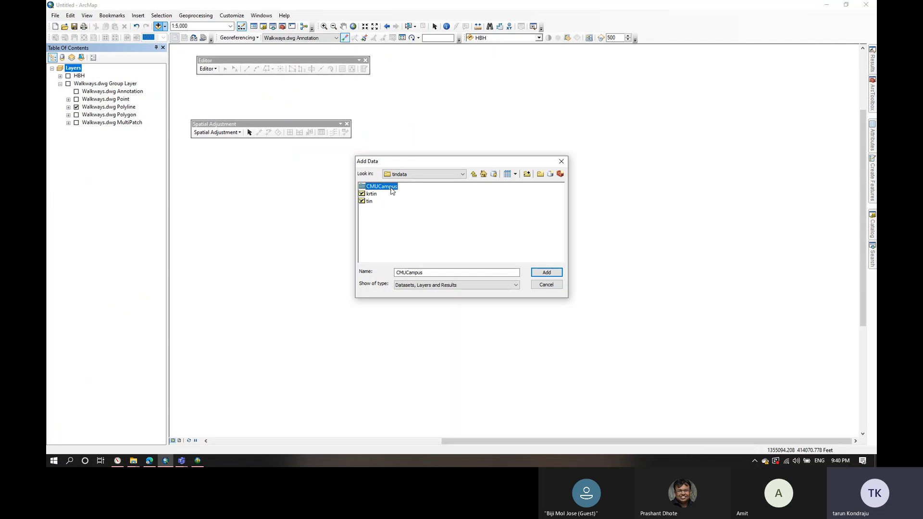
double_click(392, 187)
double_click(393, 187)
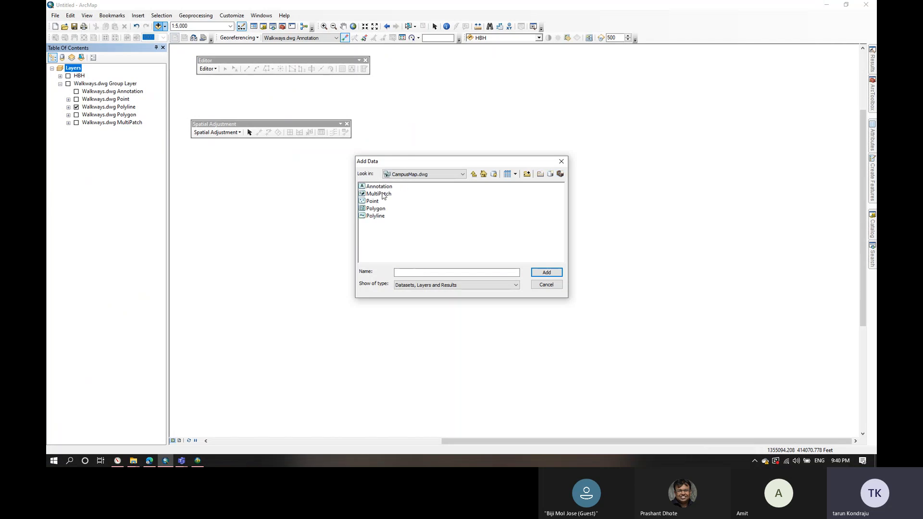
left_click(473, 174)
left_click(387, 187)
left_click(535, 275)
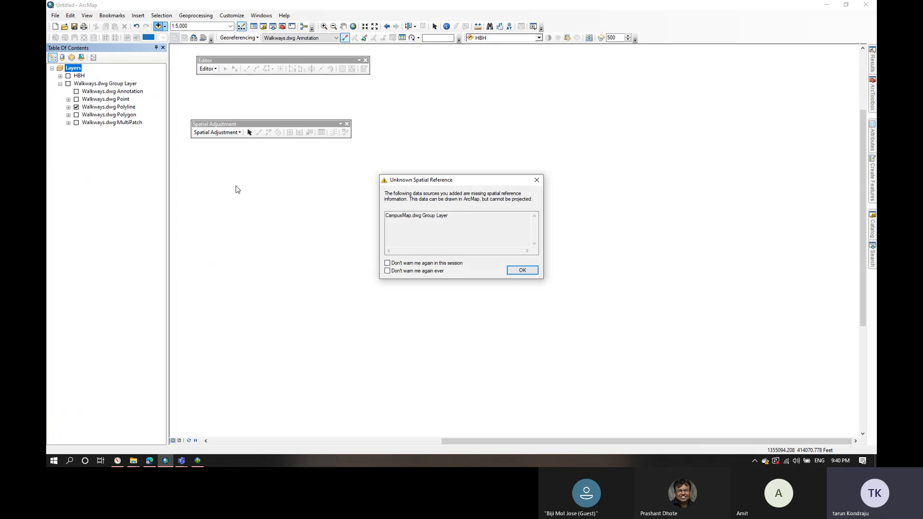
left_click(523, 271)
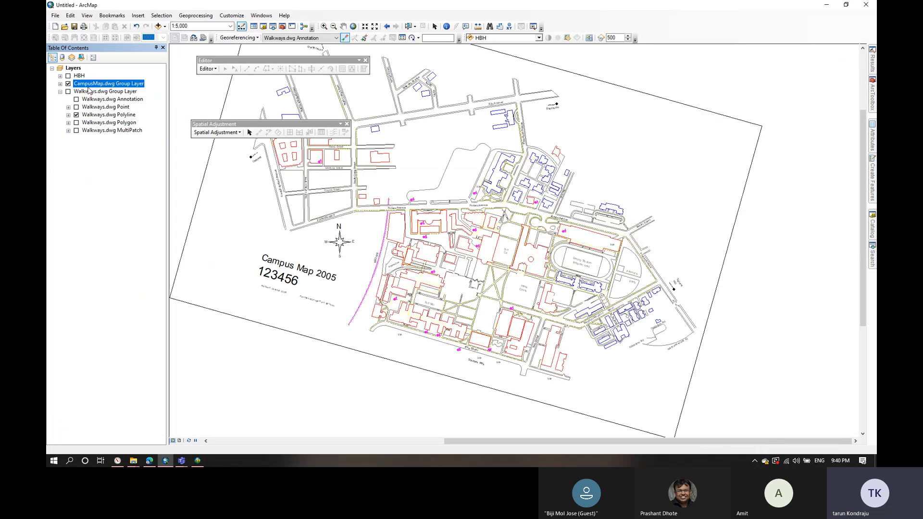
Step: Collapse the Walkways.dwg group layer and remove it from the map
scroll(408, 197, "up", 3)
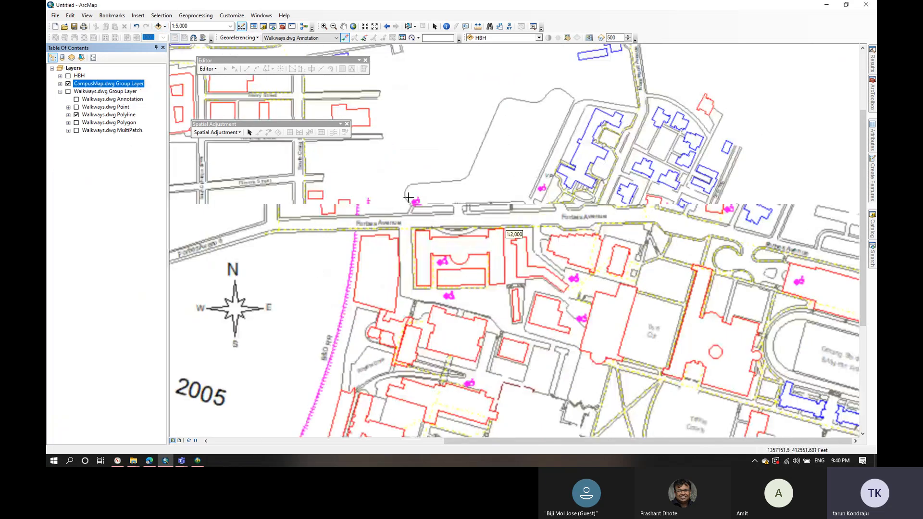
scroll(408, 197, "down", 3)
left_click(61, 91)
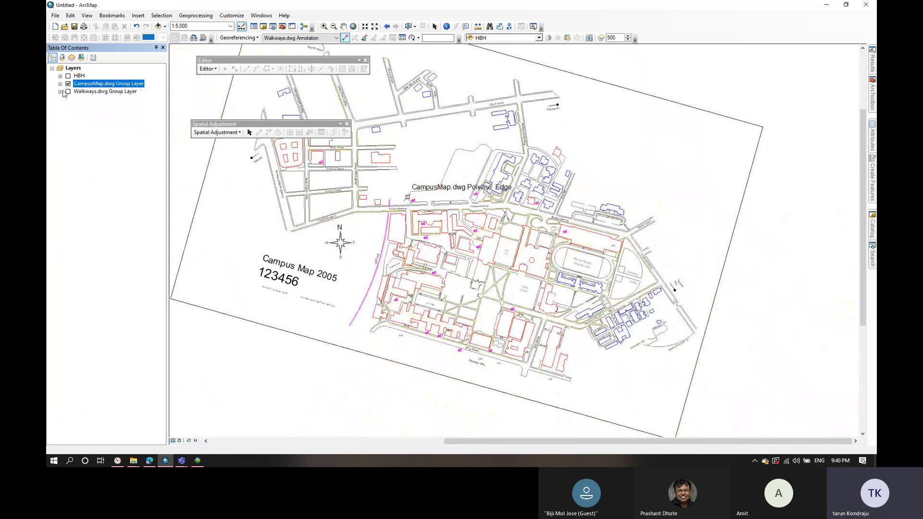
left_click(86, 92)
right_click(87, 91)
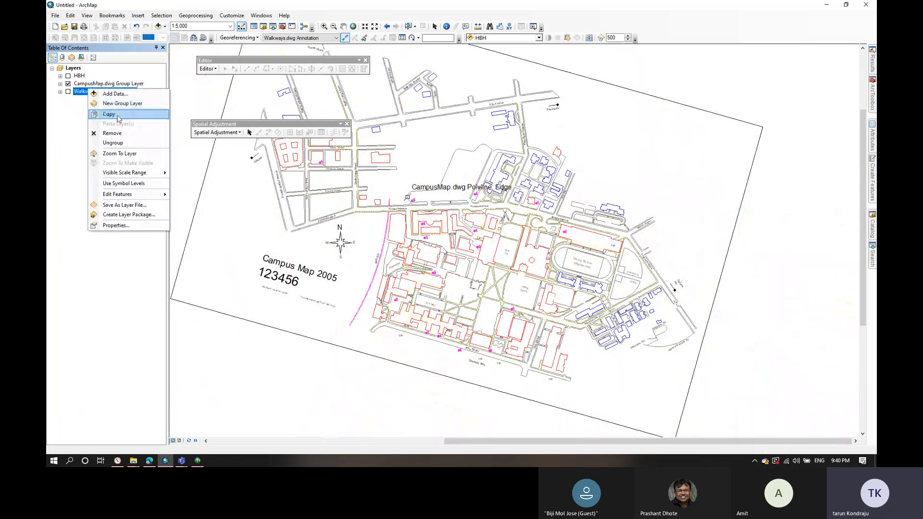
left_click(120, 133)
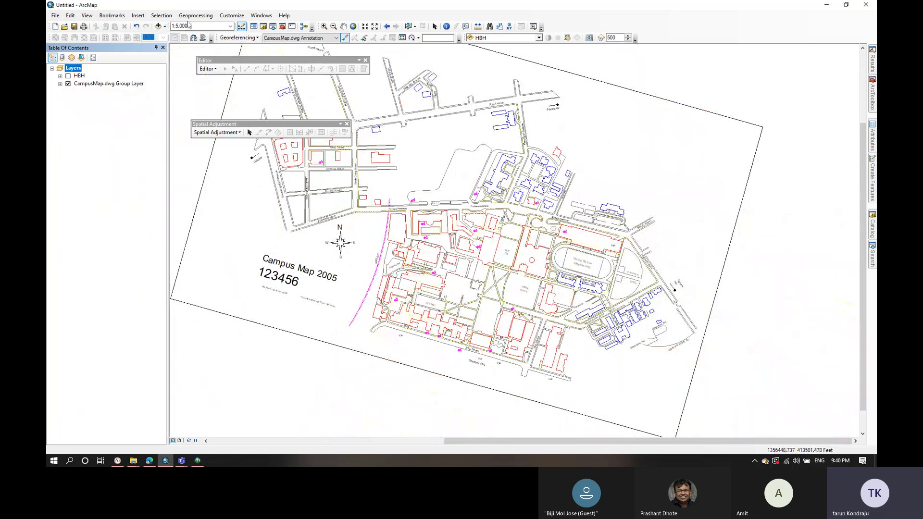
Step: Add the CMUCampus.tif aerial image and compare it with the position of the reloaded campus map
left_click(161, 27)
left_click(384, 201)
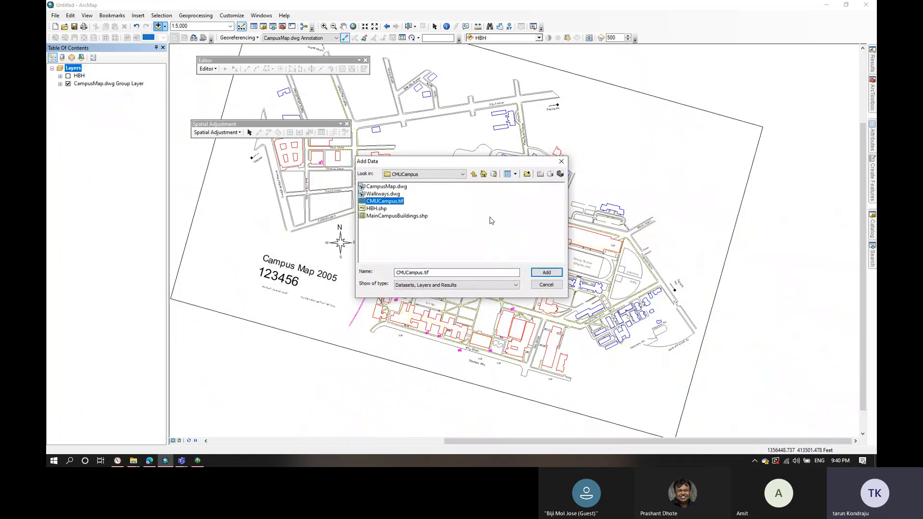
left_click(548, 274)
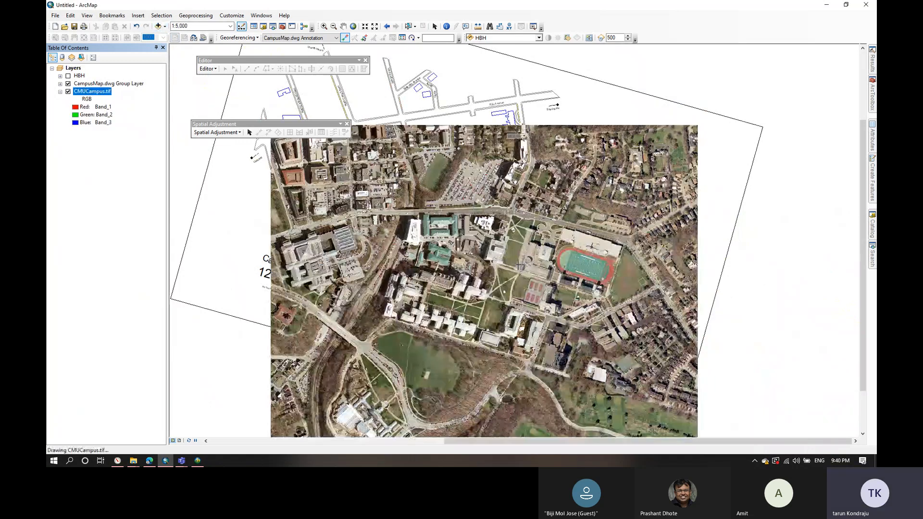
scroll(455, 216, "up", 2)
scroll(456, 216, "down", 3)
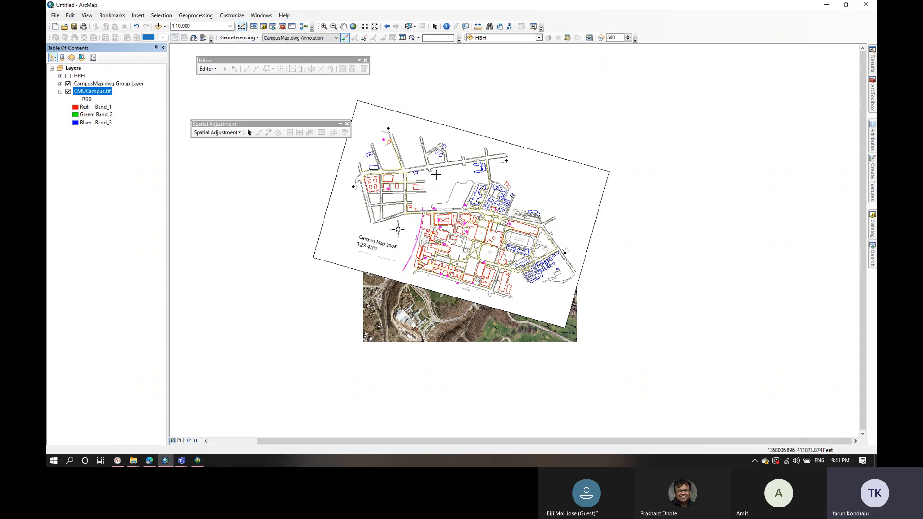
Step: Minimize ArcMap and switch to the Arc_scene_3D-analyst_CAD meeting in Microsoft Teams
left_click(832, 5)
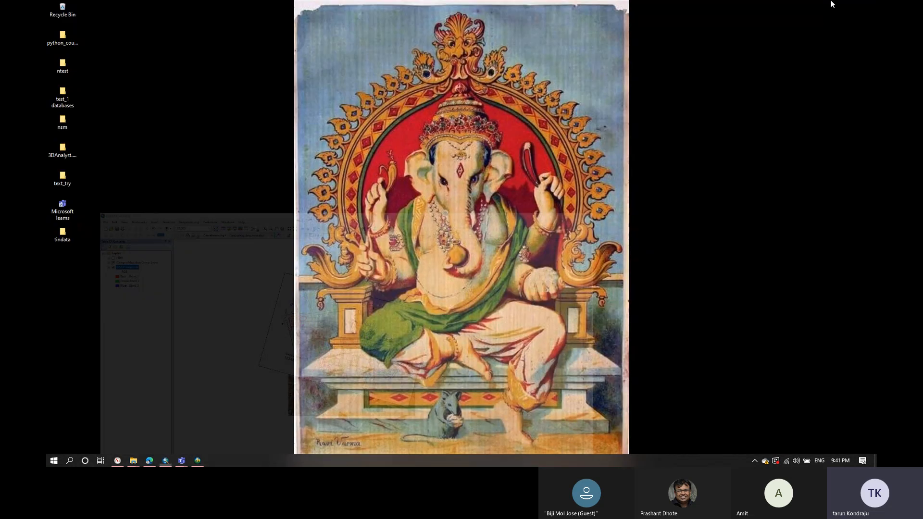
mouse_move(166, 462)
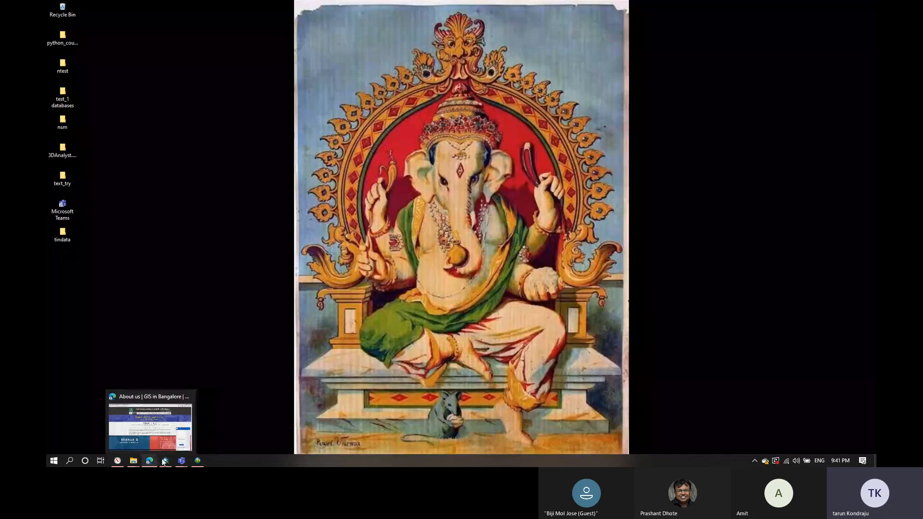
left_click(203, 433)
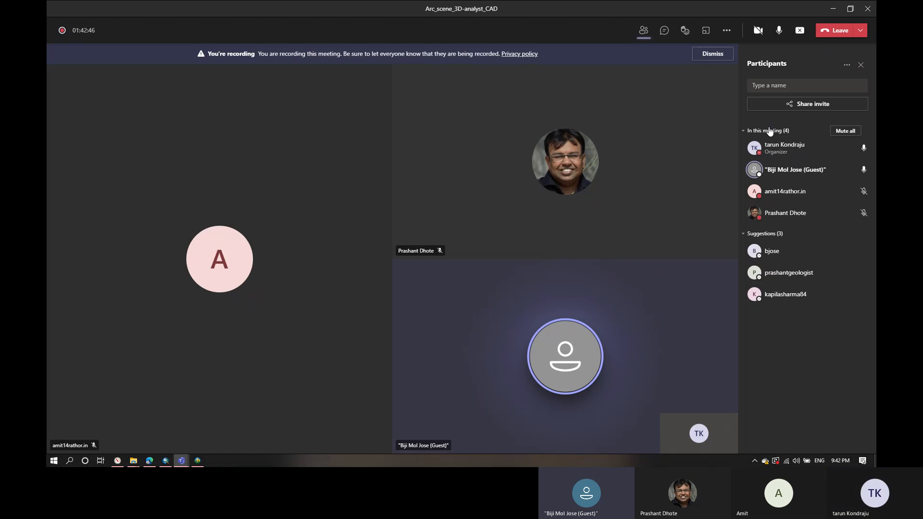
Step: Switch to the browser, read the ARC-GSI-Training-videos invitation in the Gmail inbox, and minimize the browser
left_click(149, 461)
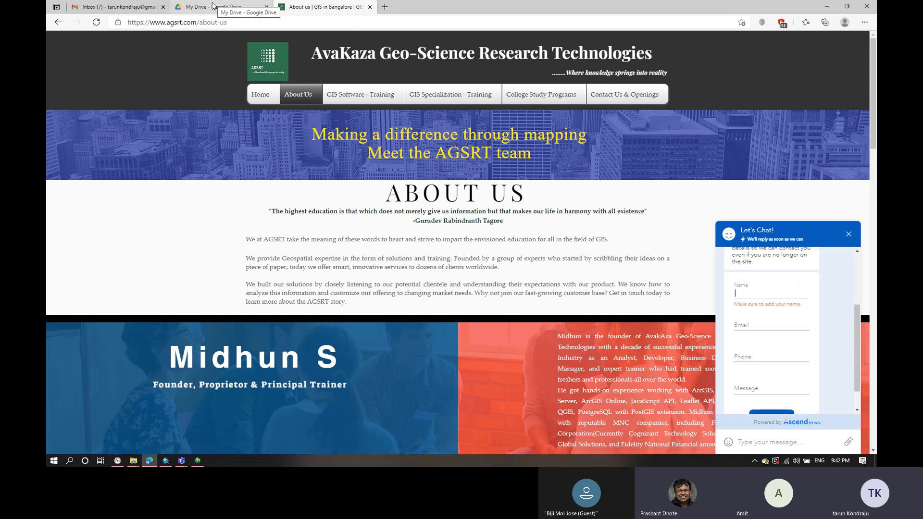
left_click(118, 6)
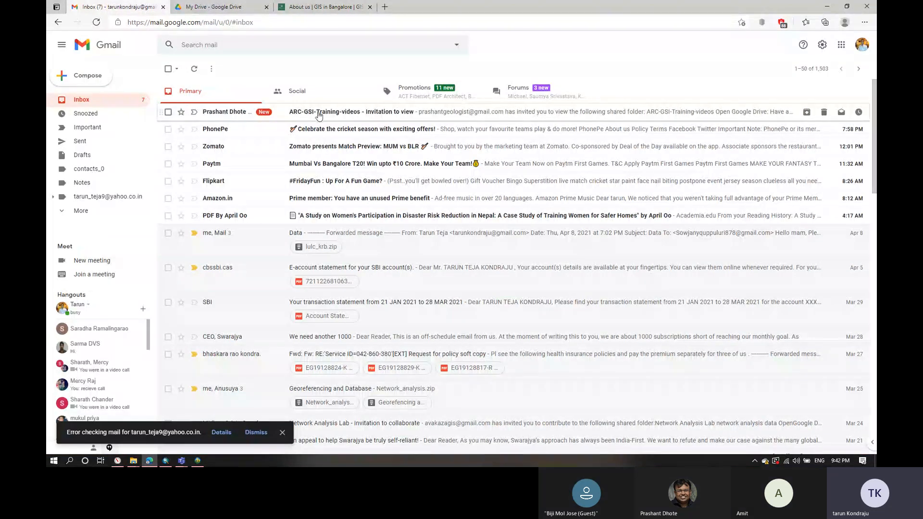
left_click(318, 114)
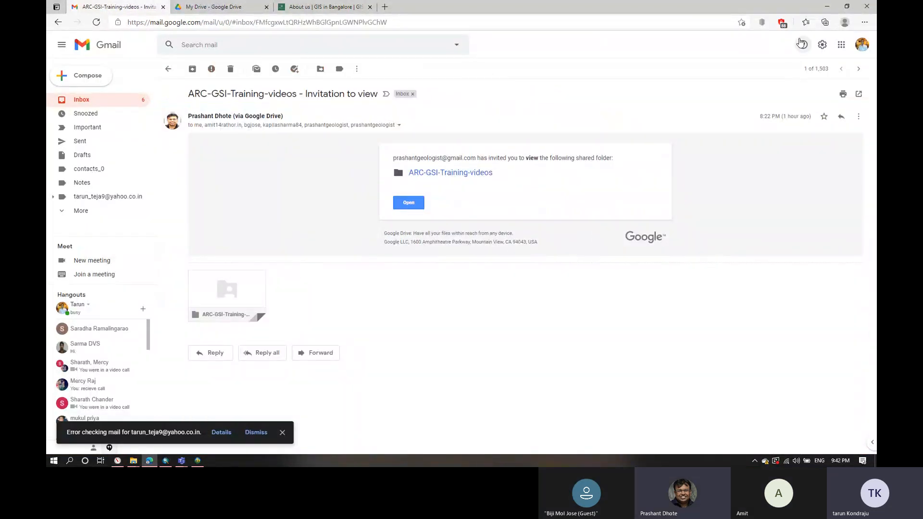
left_click(826, 7)
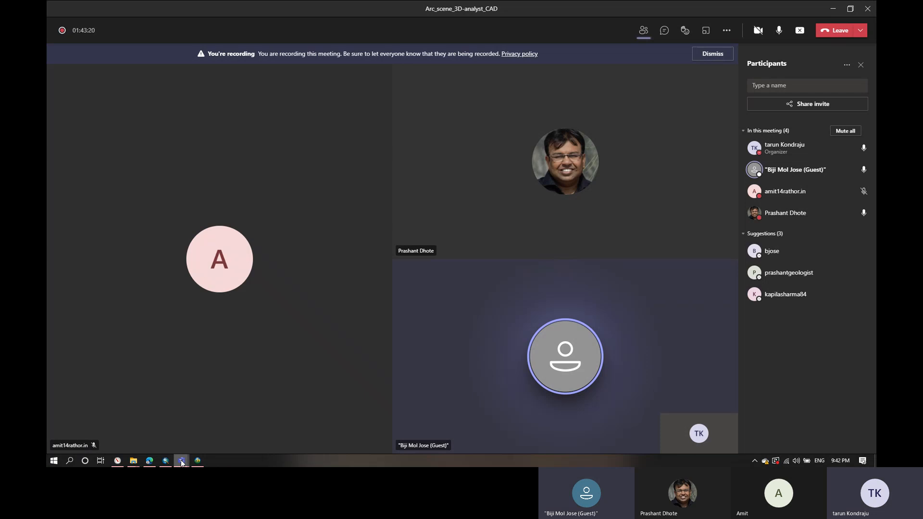
Step: Check the Teams meeting's participant list, chat and additional meeting options
left_click(644, 32)
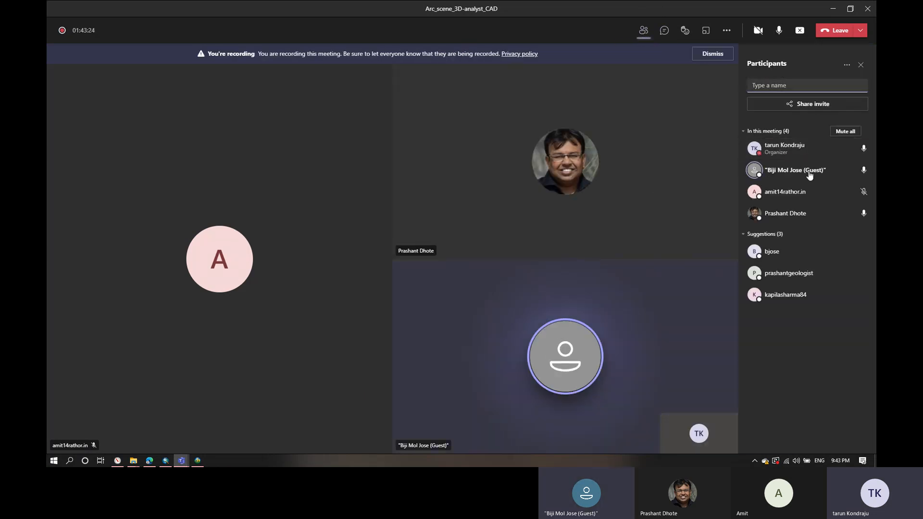
left_click(664, 32)
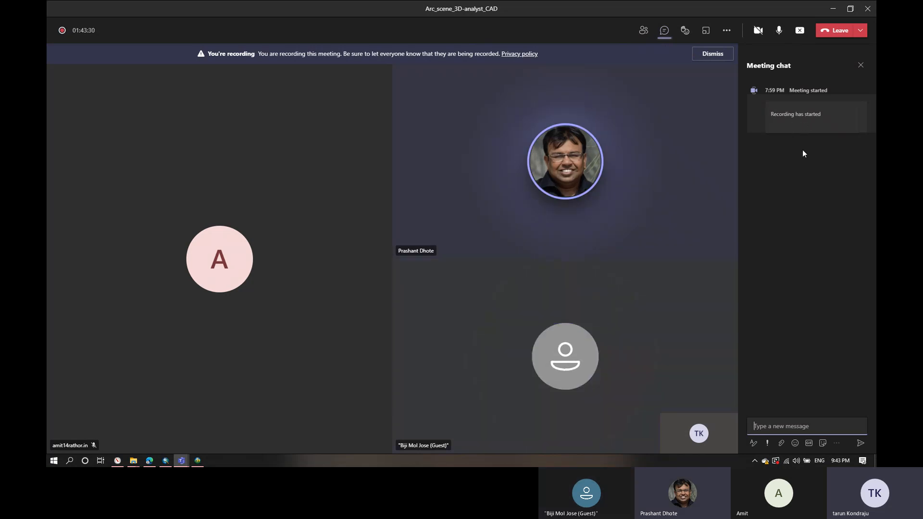
left_click(726, 30)
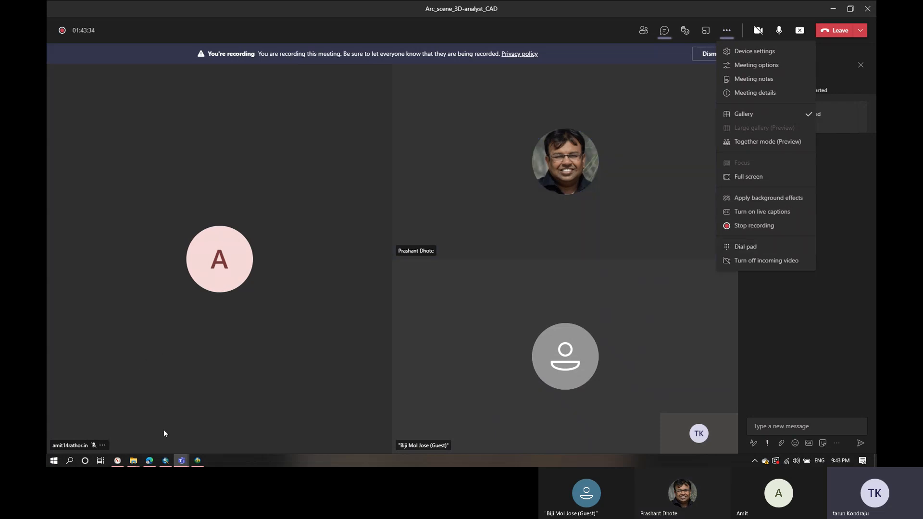
Step: Switch to the Teams window showing the General channel of AGSRT classes (8 to 10) and maximize it
left_click(181, 460)
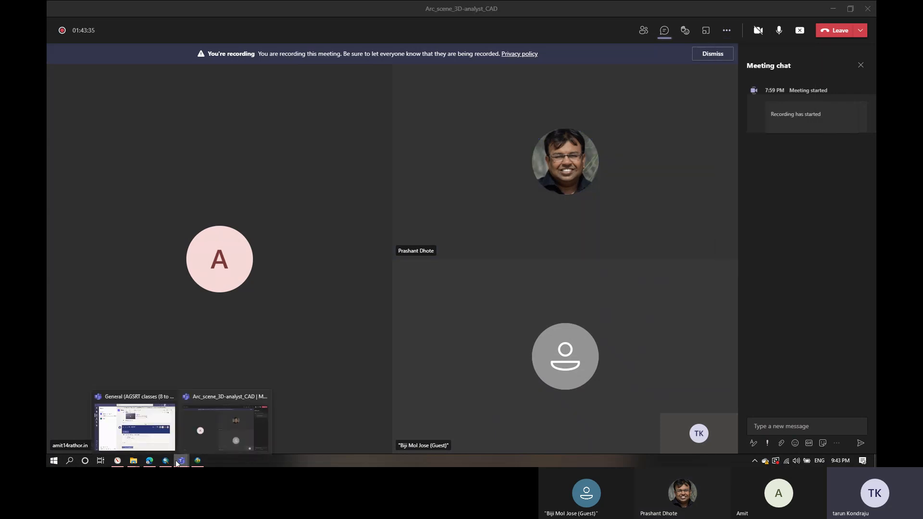
left_click(162, 423)
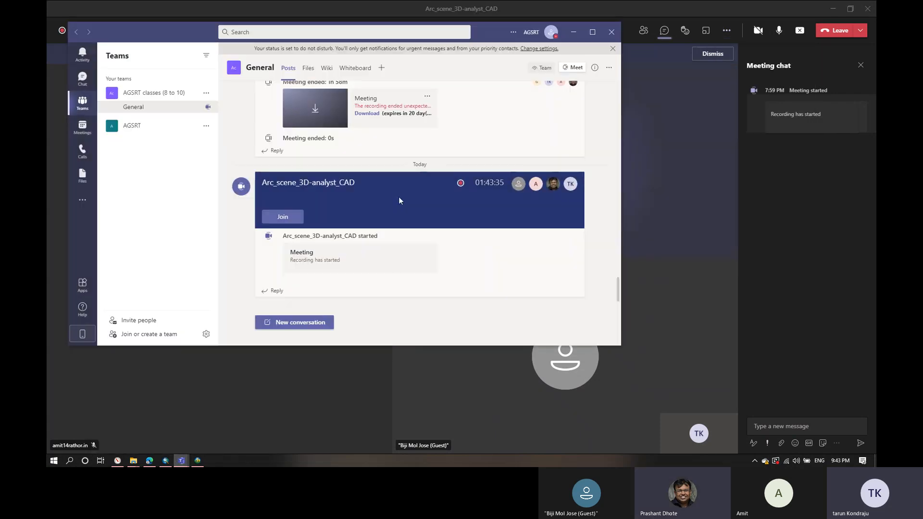
left_click(594, 34)
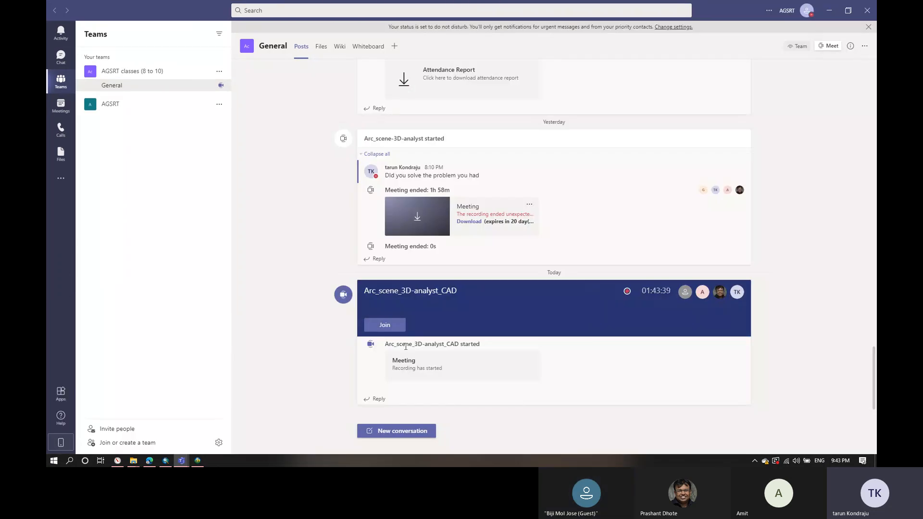
Step: Look through the General channel's posts for past meetings and their recordings, and minimize the channel window
scroll(426, 348, "up", 5)
scroll(438, 364, "down", 2)
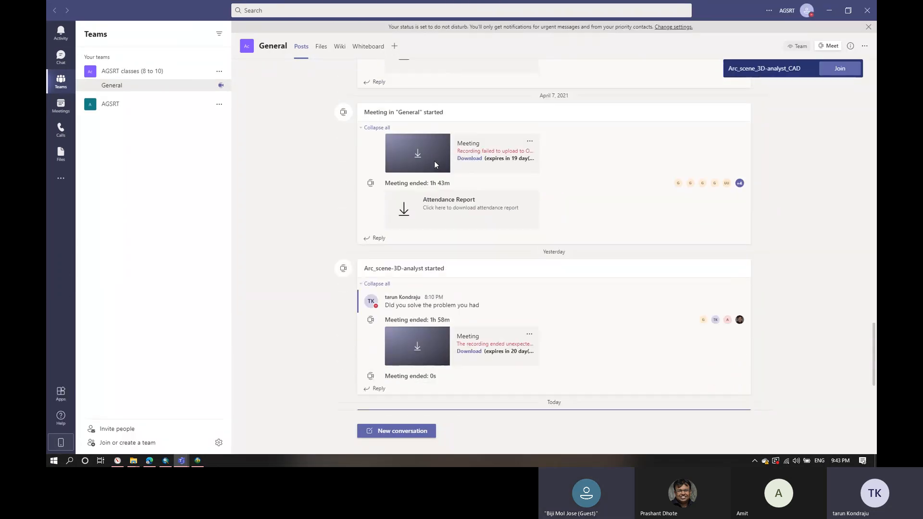
scroll(435, 164, "up", 4)
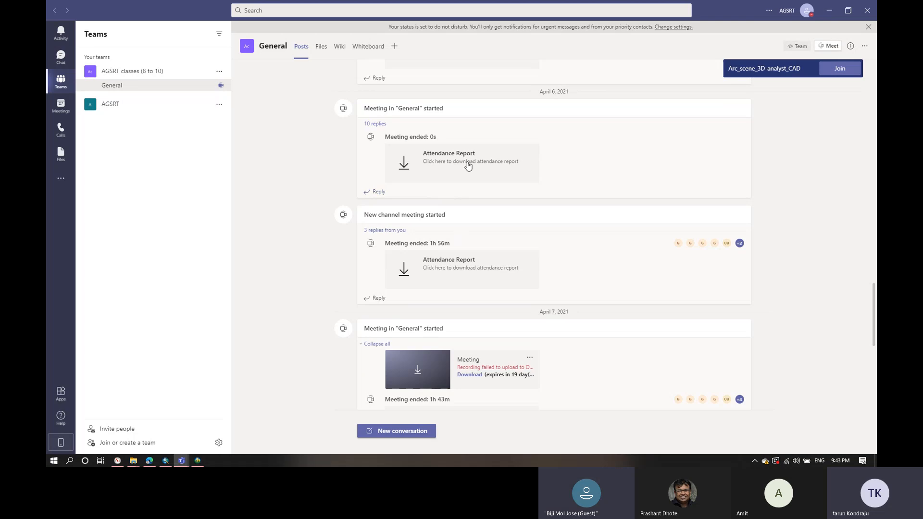
scroll(467, 165, "up", 10)
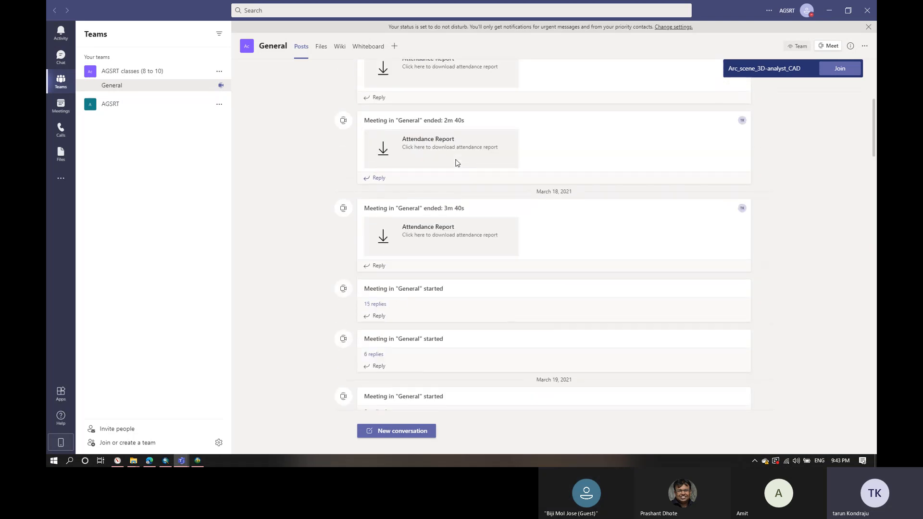
scroll(457, 163, "up", 7)
scroll(457, 164, "down", 15)
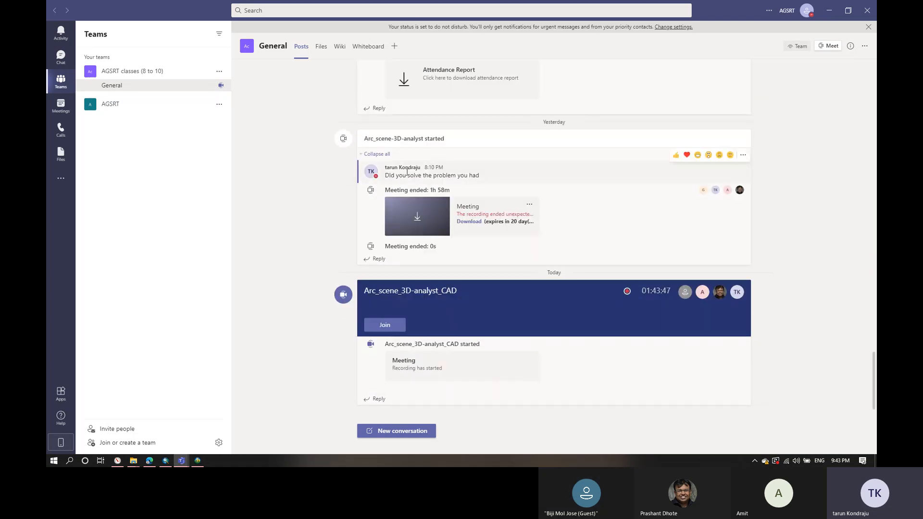
scroll(483, 189, "up", 10)
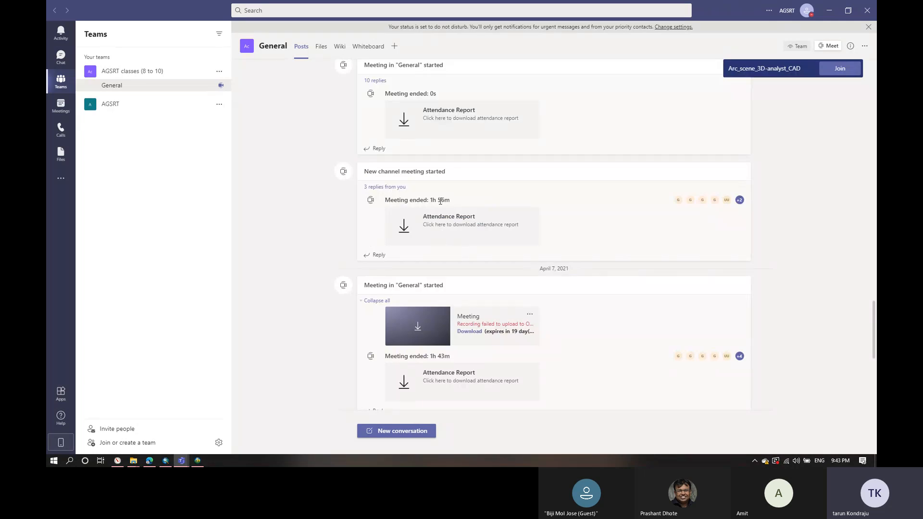
scroll(435, 210, "up", 10)
scroll(443, 199, "up", 10)
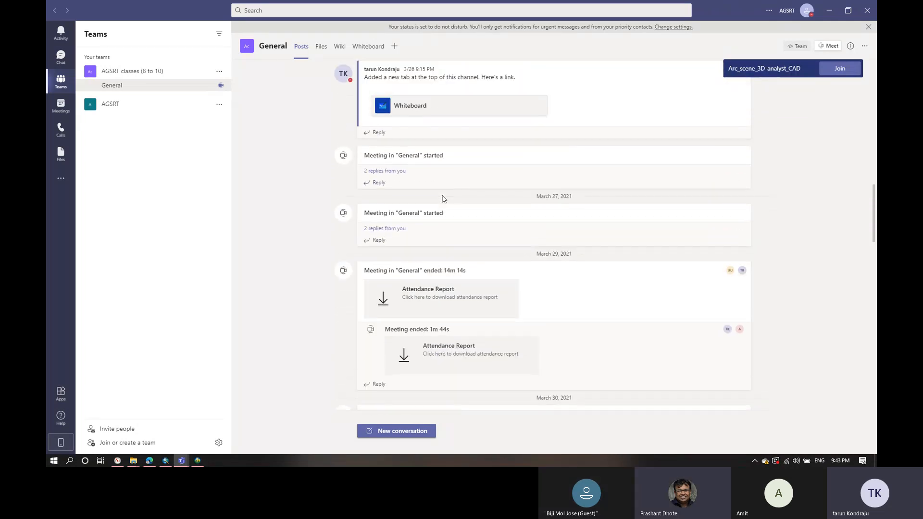
scroll(443, 199, "down", 20)
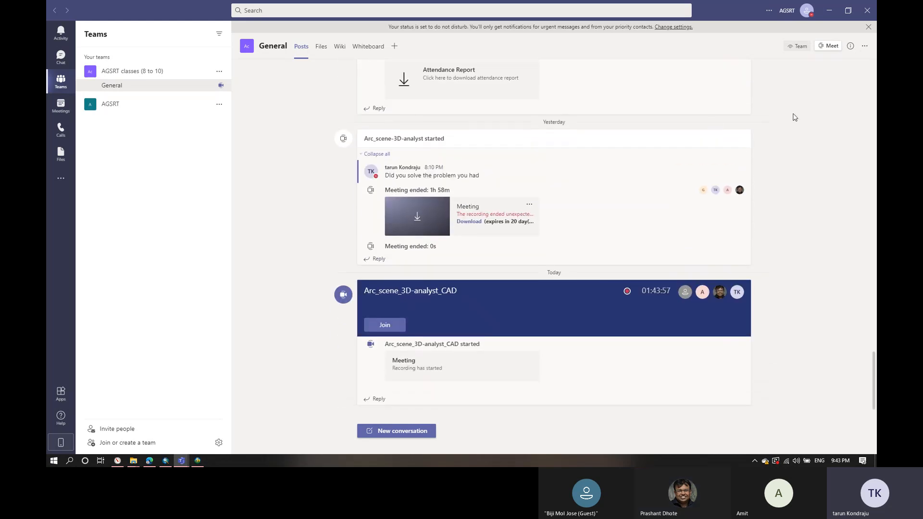
left_click(830, 13)
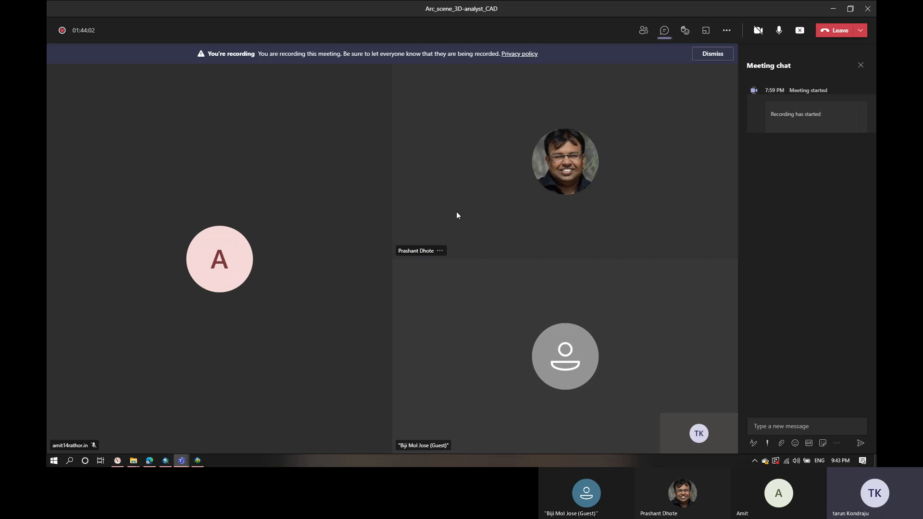
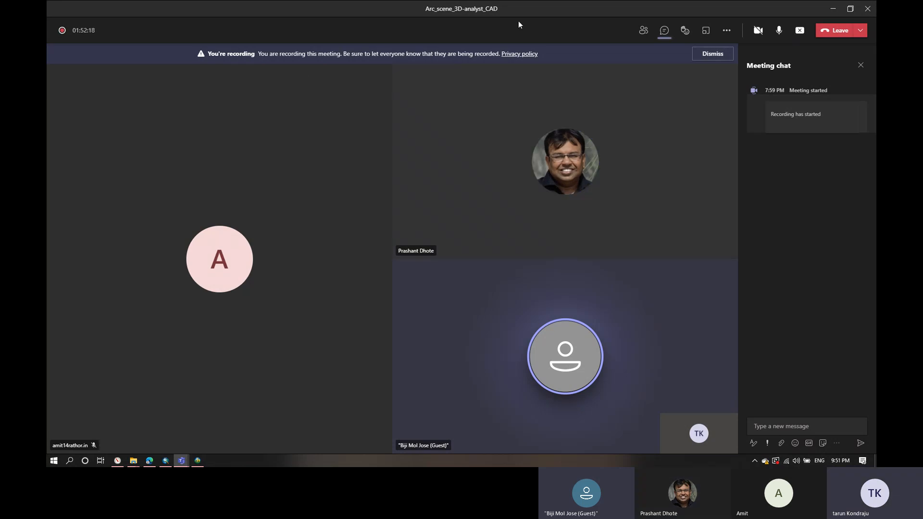
Step: End the Arc_scene_3D-analyst_CAD meeting for everyone
left_click(862, 32)
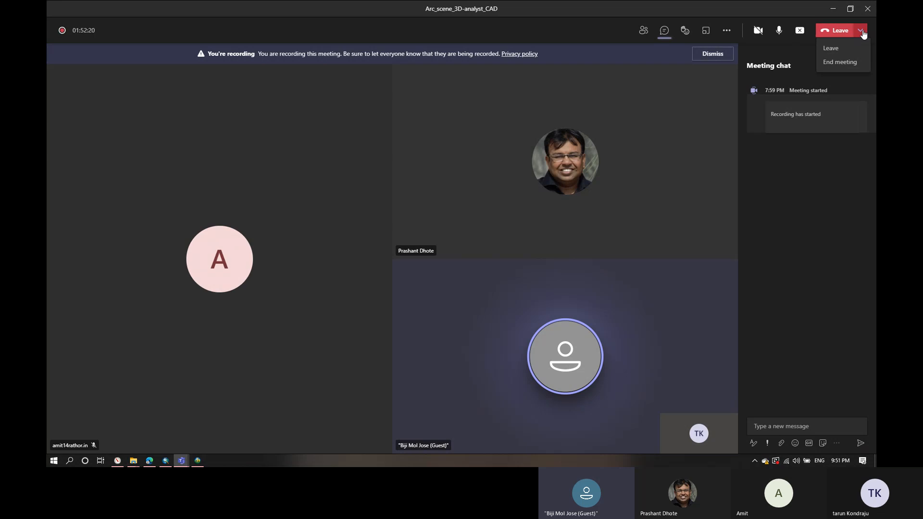
left_click(862, 173)
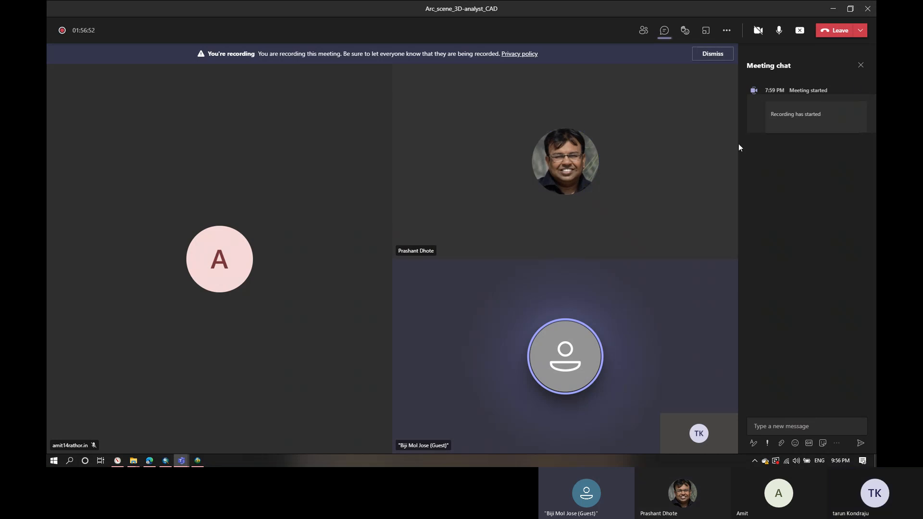
left_click(861, 32)
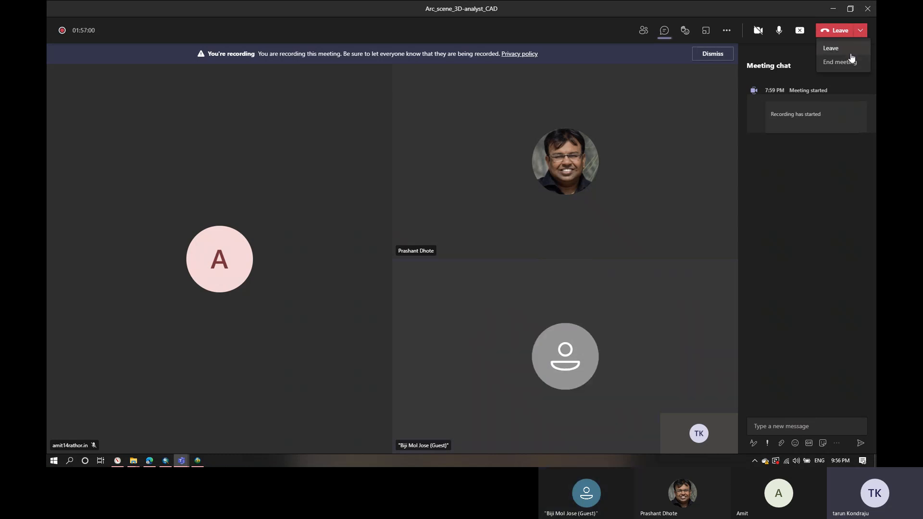
left_click(850, 63)
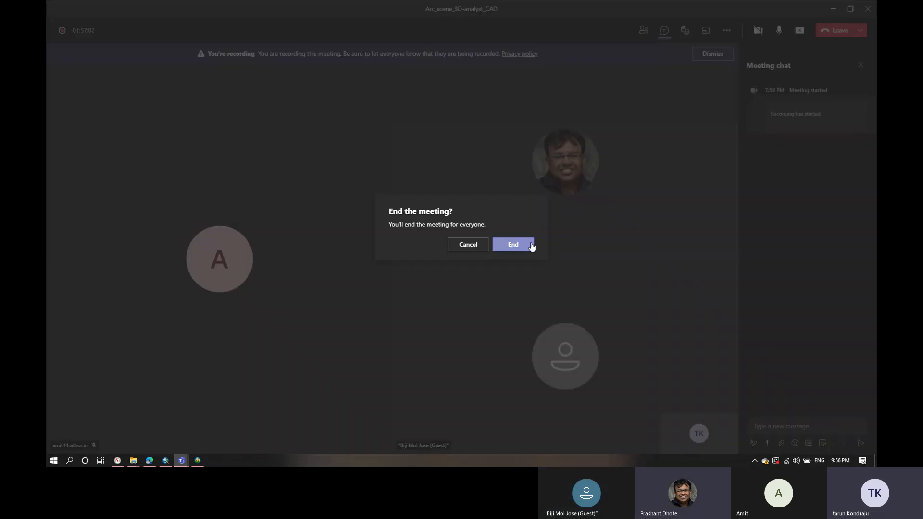